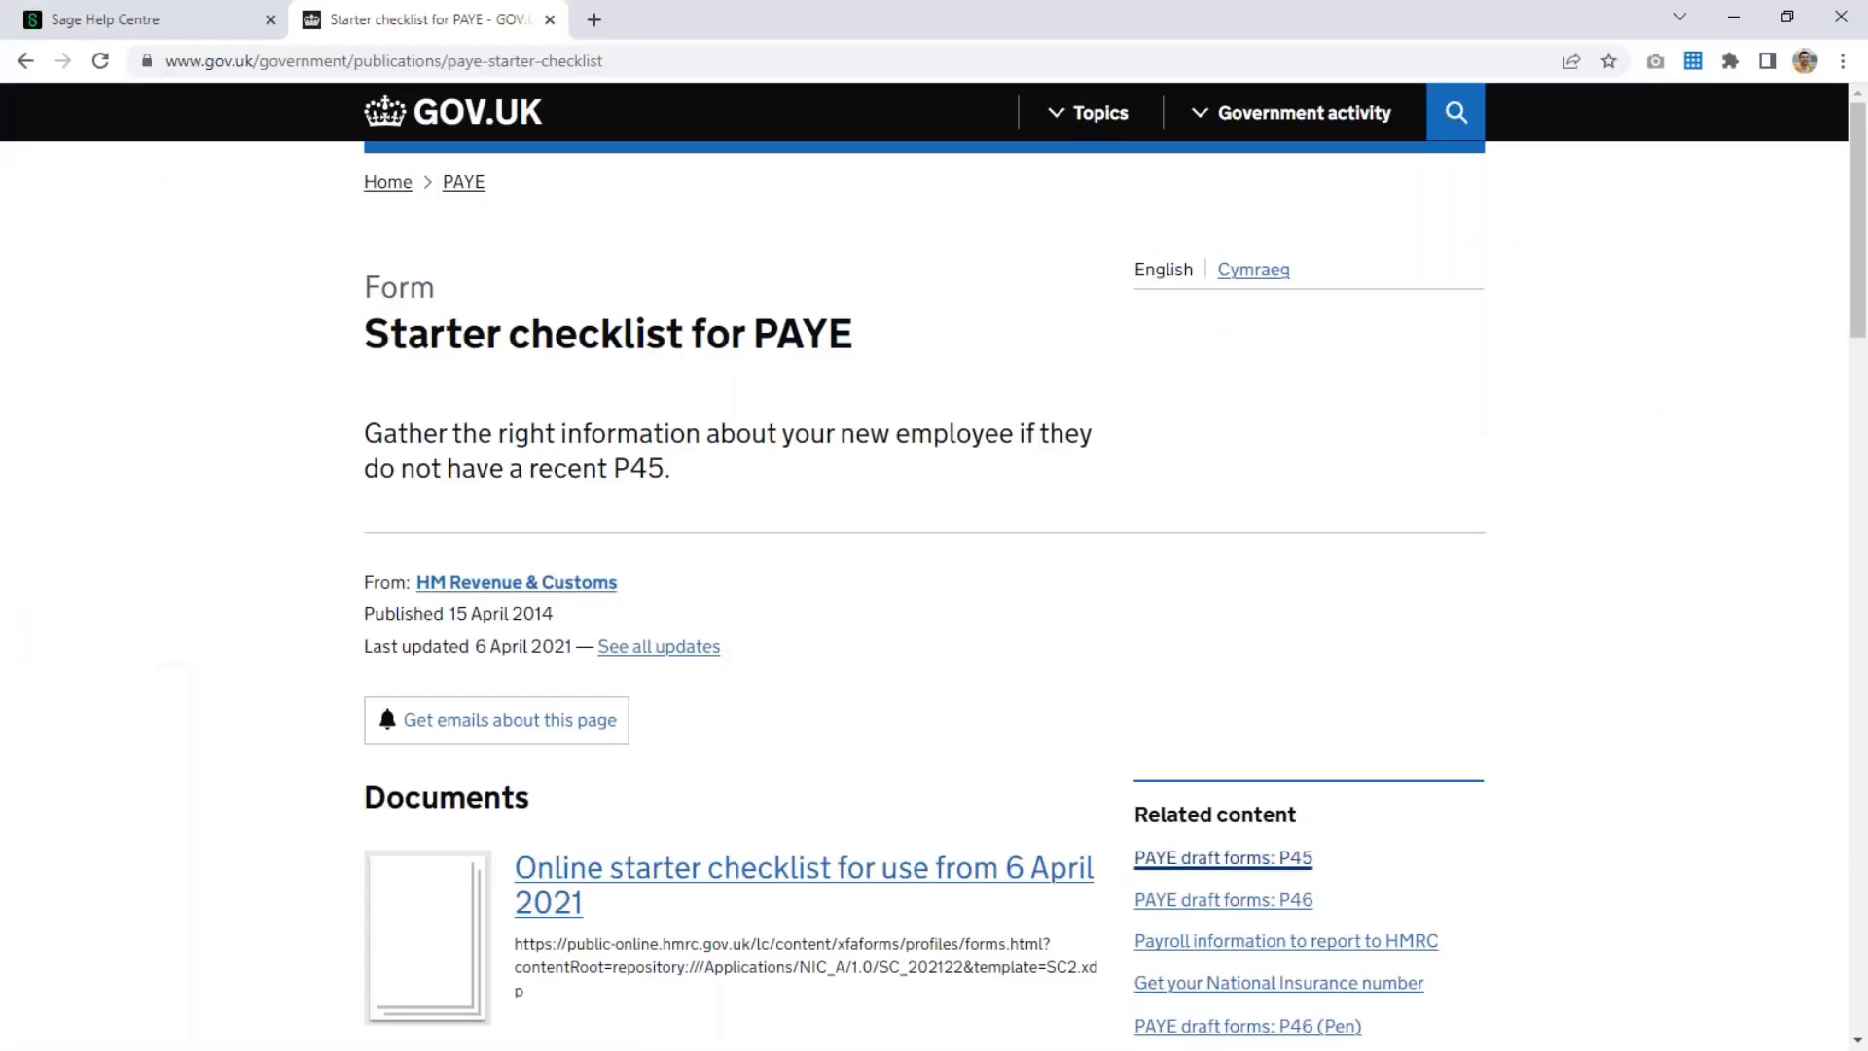
Open the printable starter checklist for use from 6 April 2021 and review its personal details, employee statement and student loan sections
scroll(955, 646, down, 5)
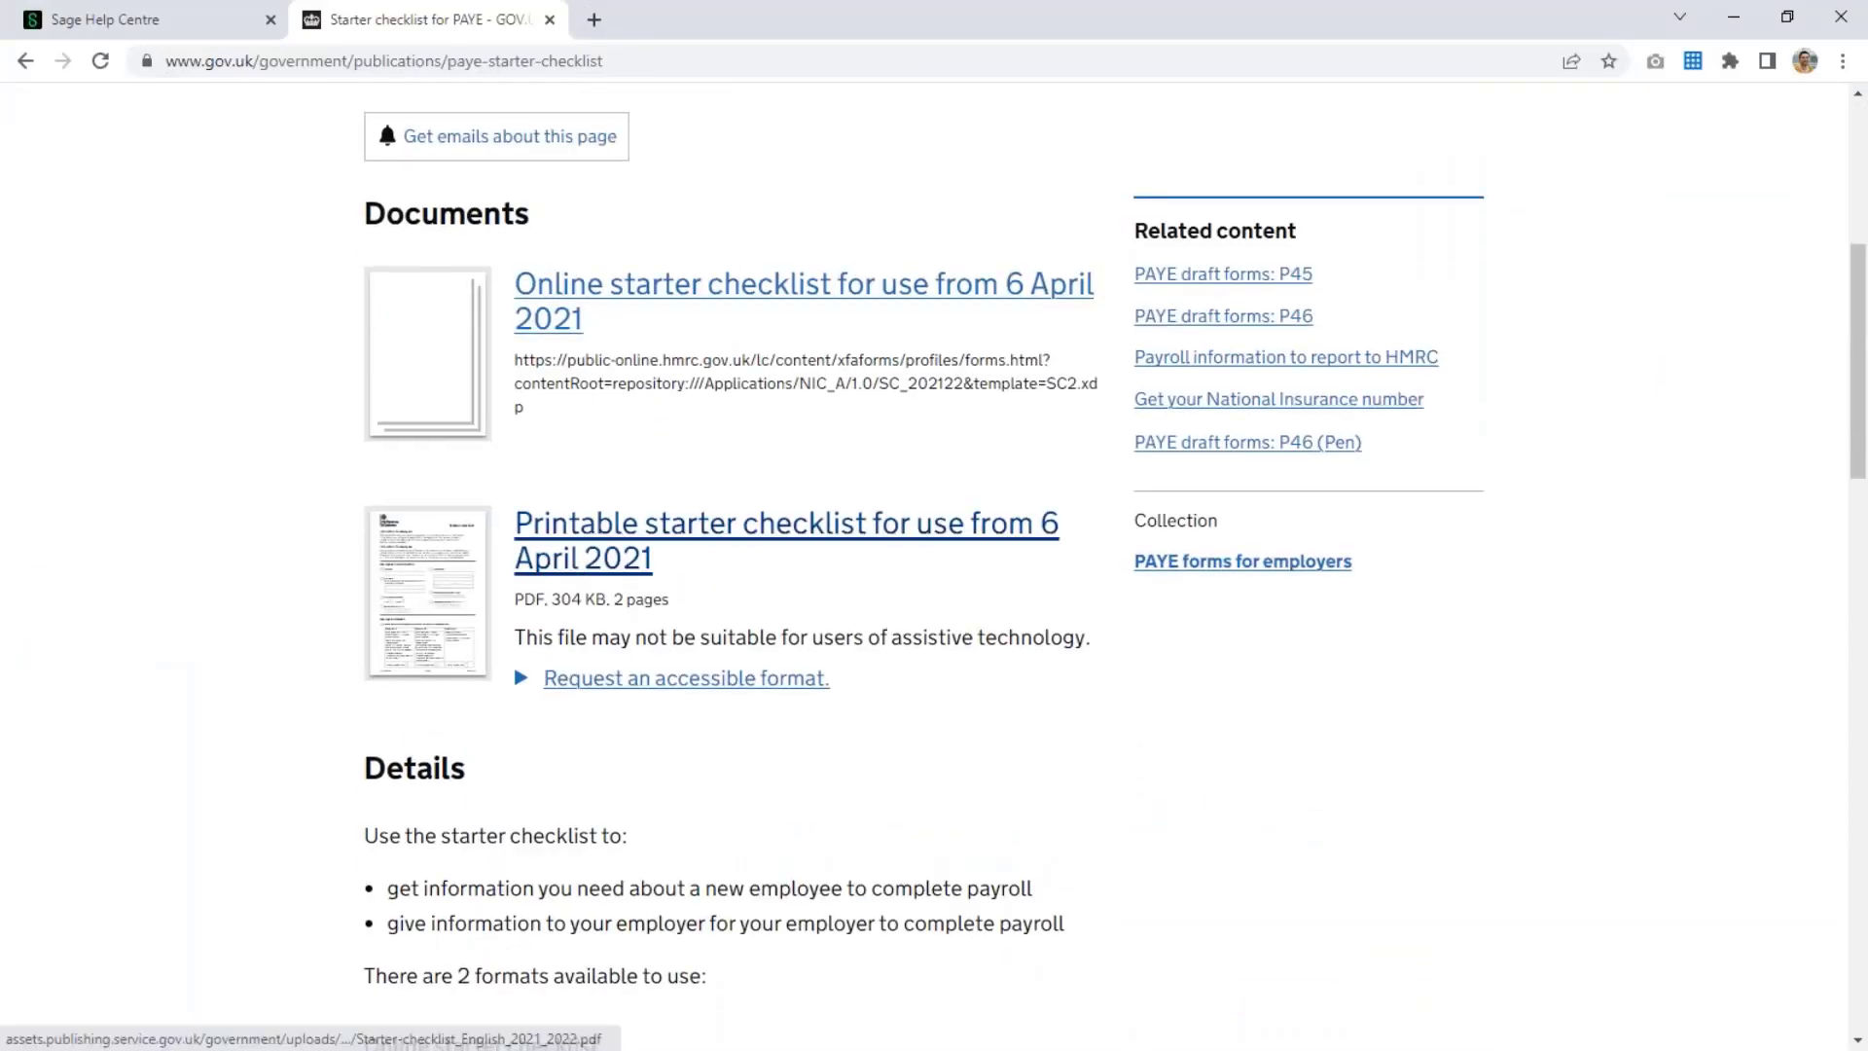
click(786, 531)
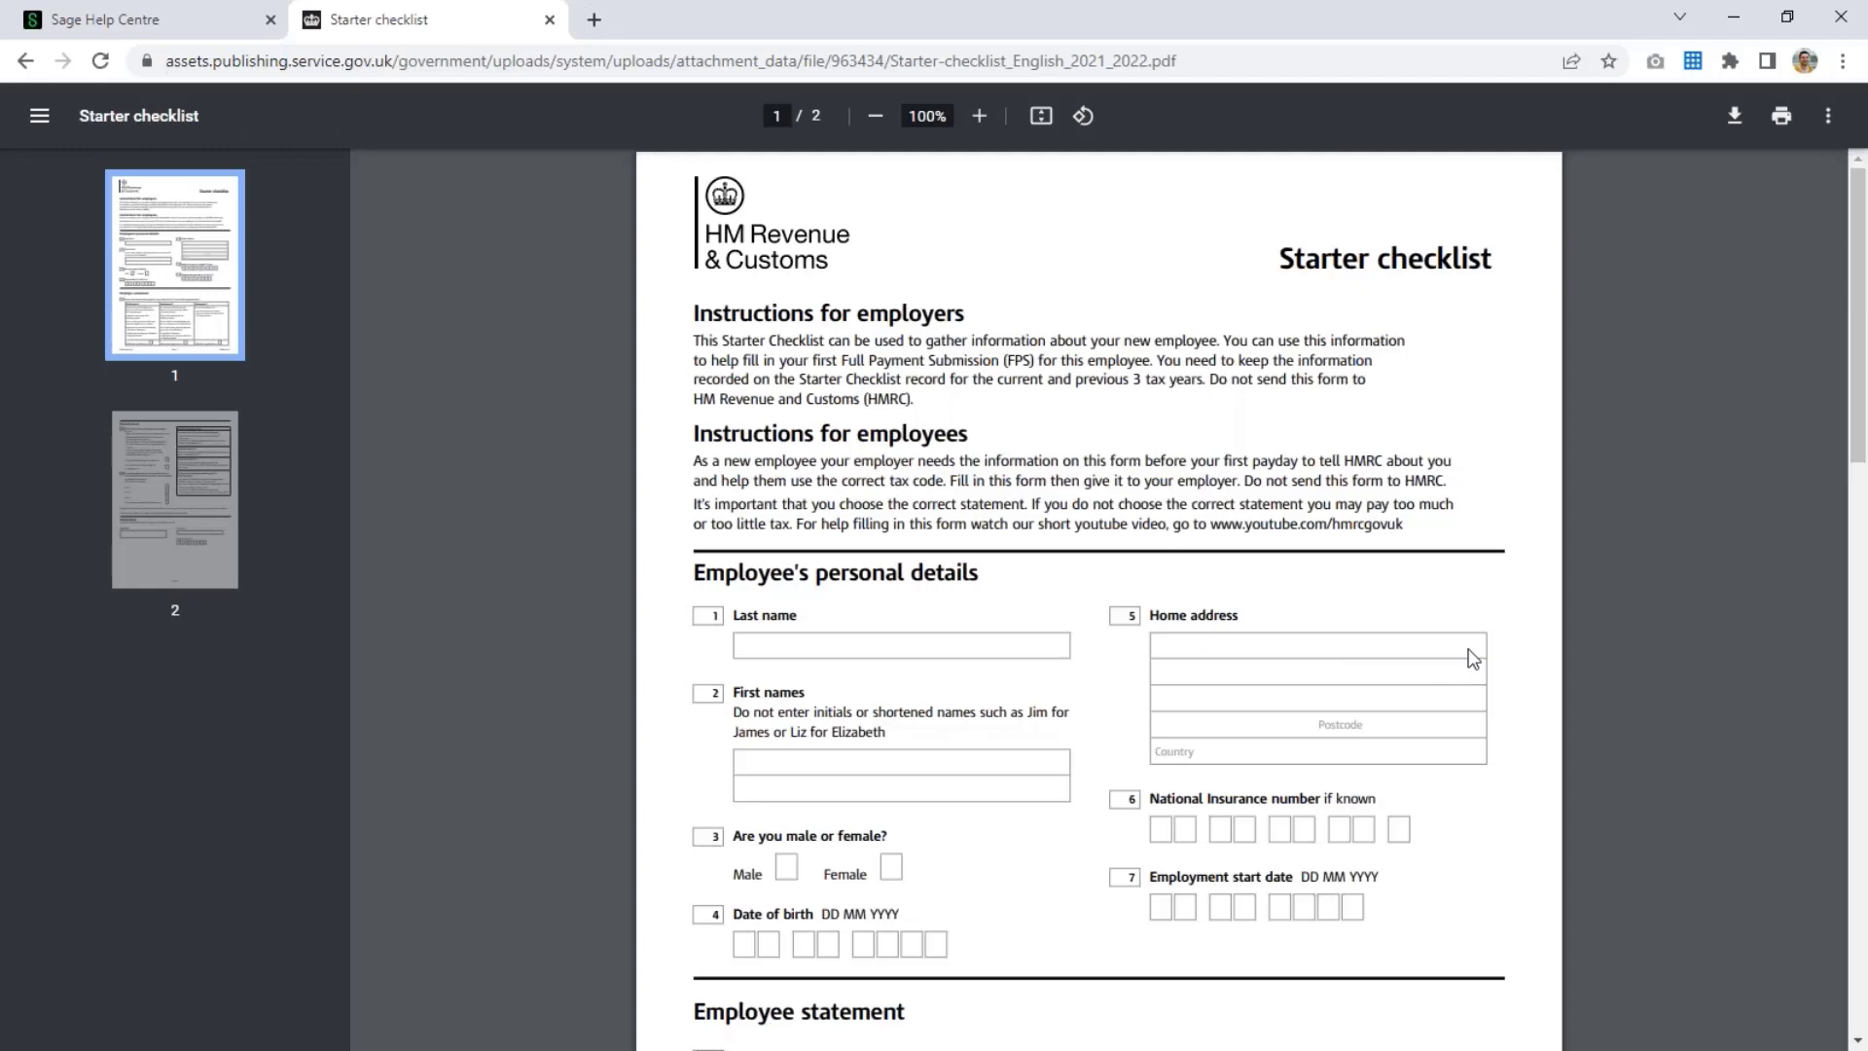
scroll(1468, 655, down, 3)
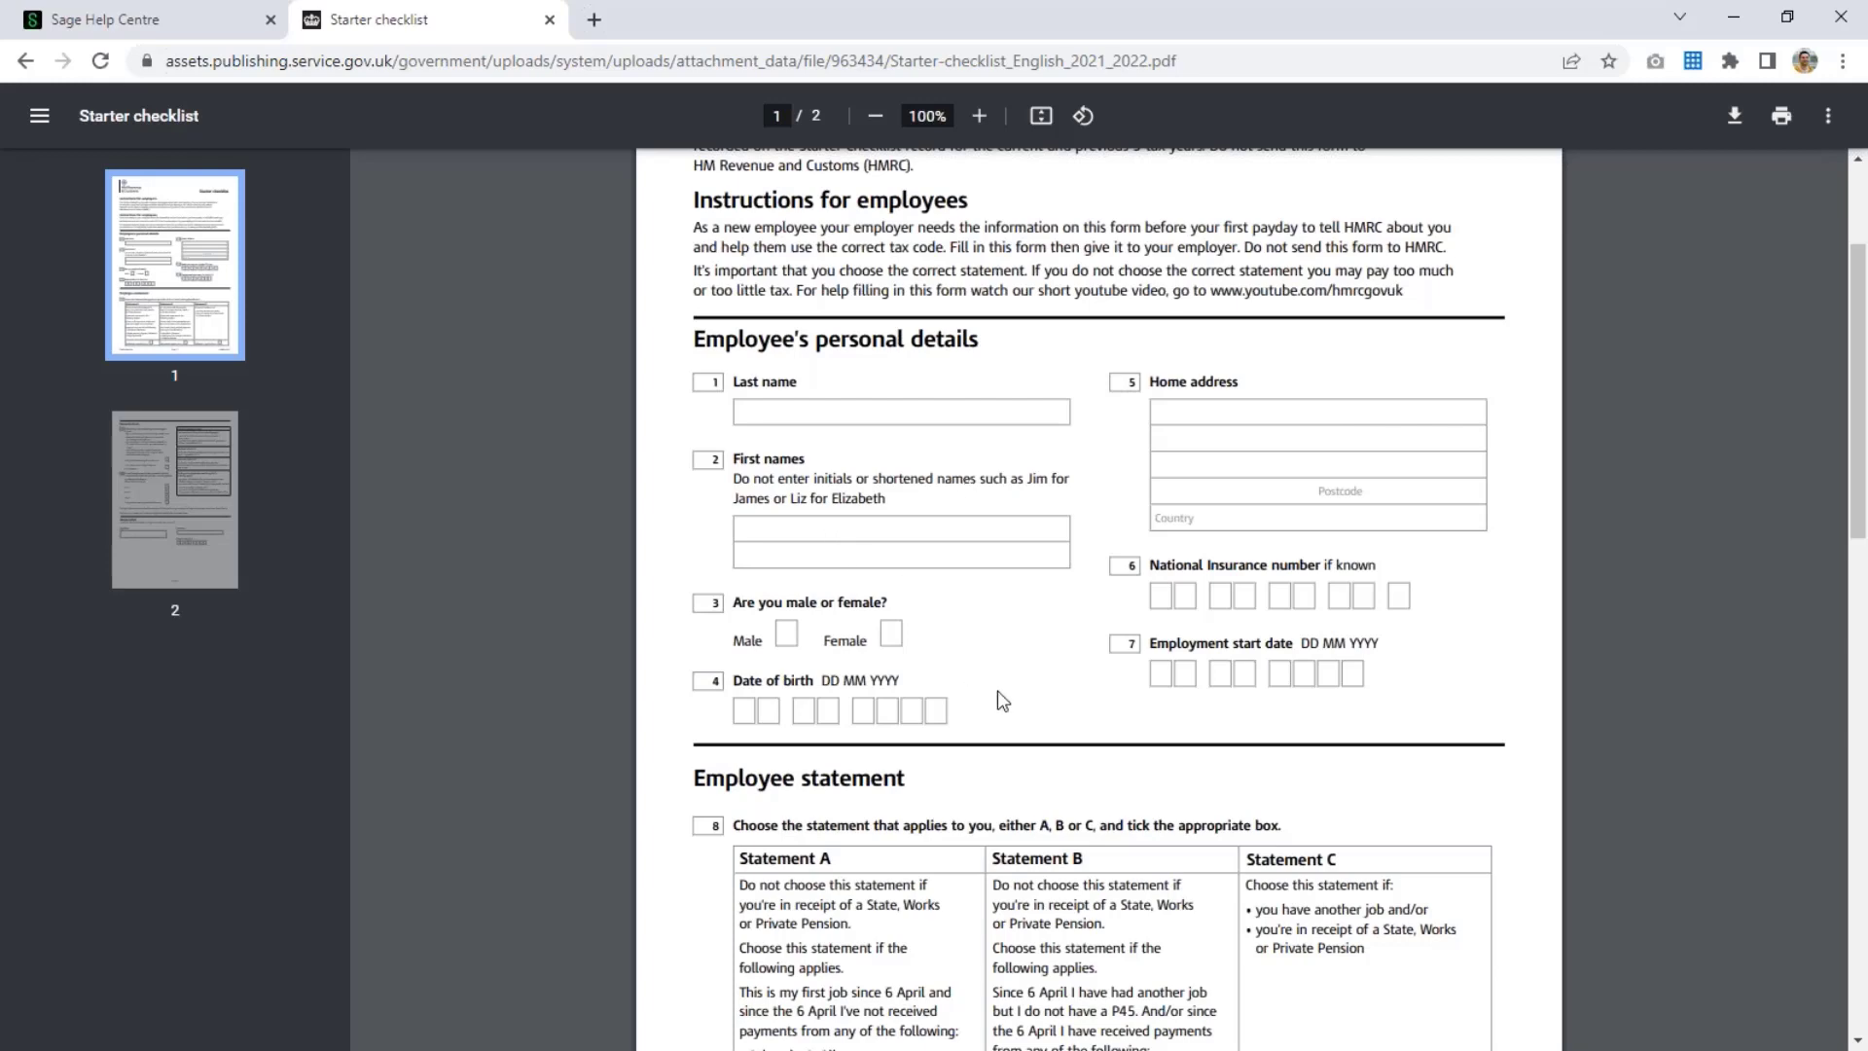
scroll(828, 498, down, 3)
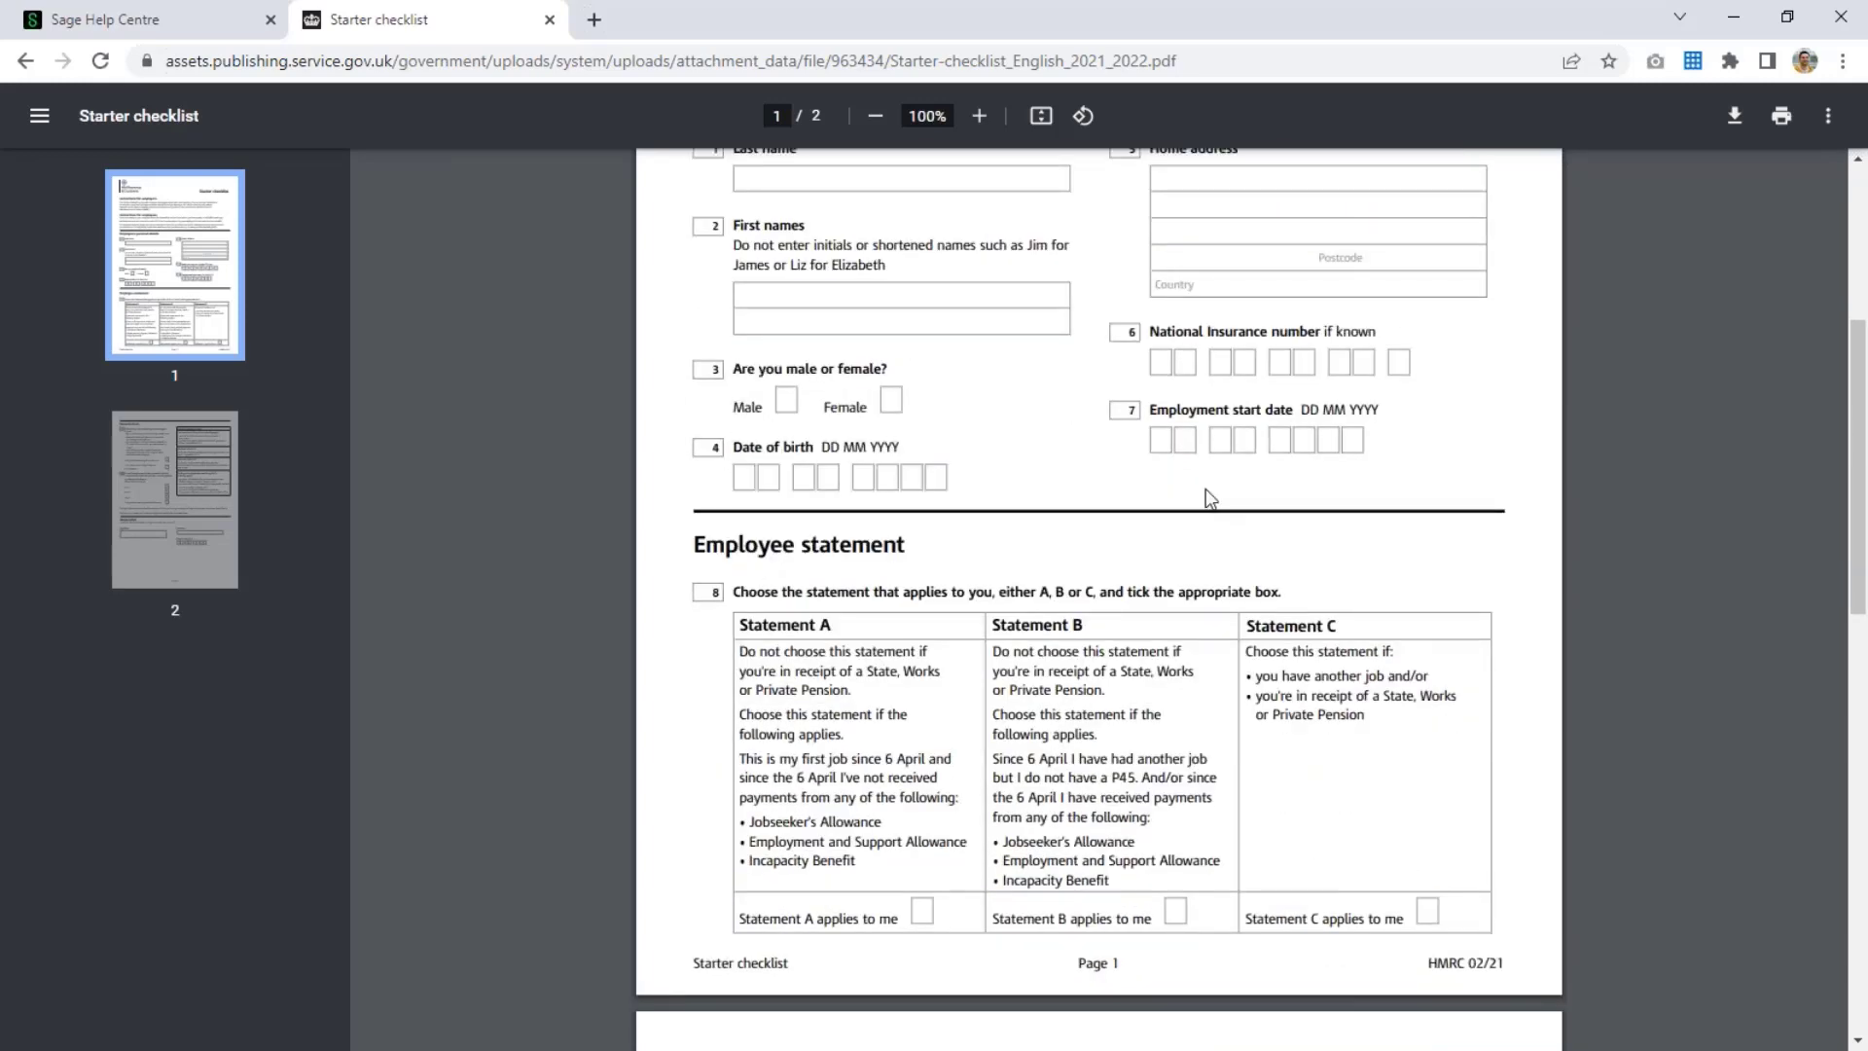
scroll(1265, 545, down, 1)
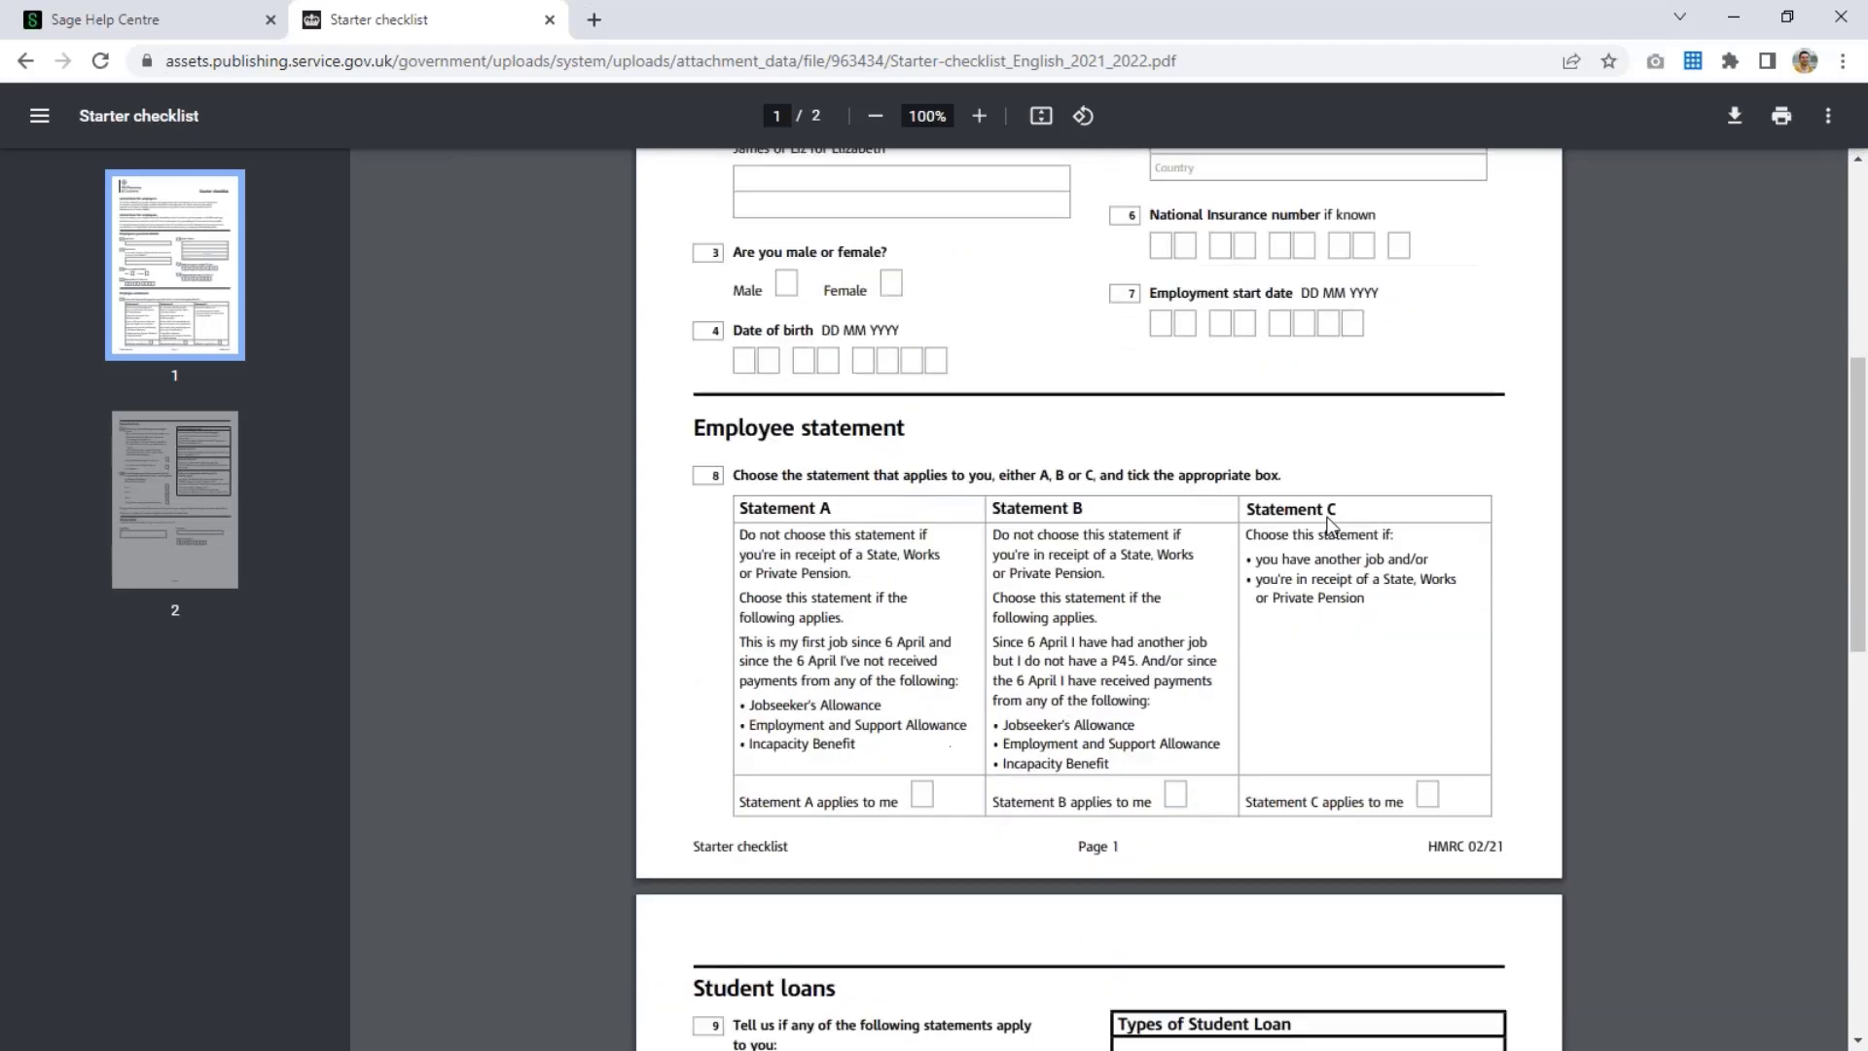
scroll(963, 818, down, 1)
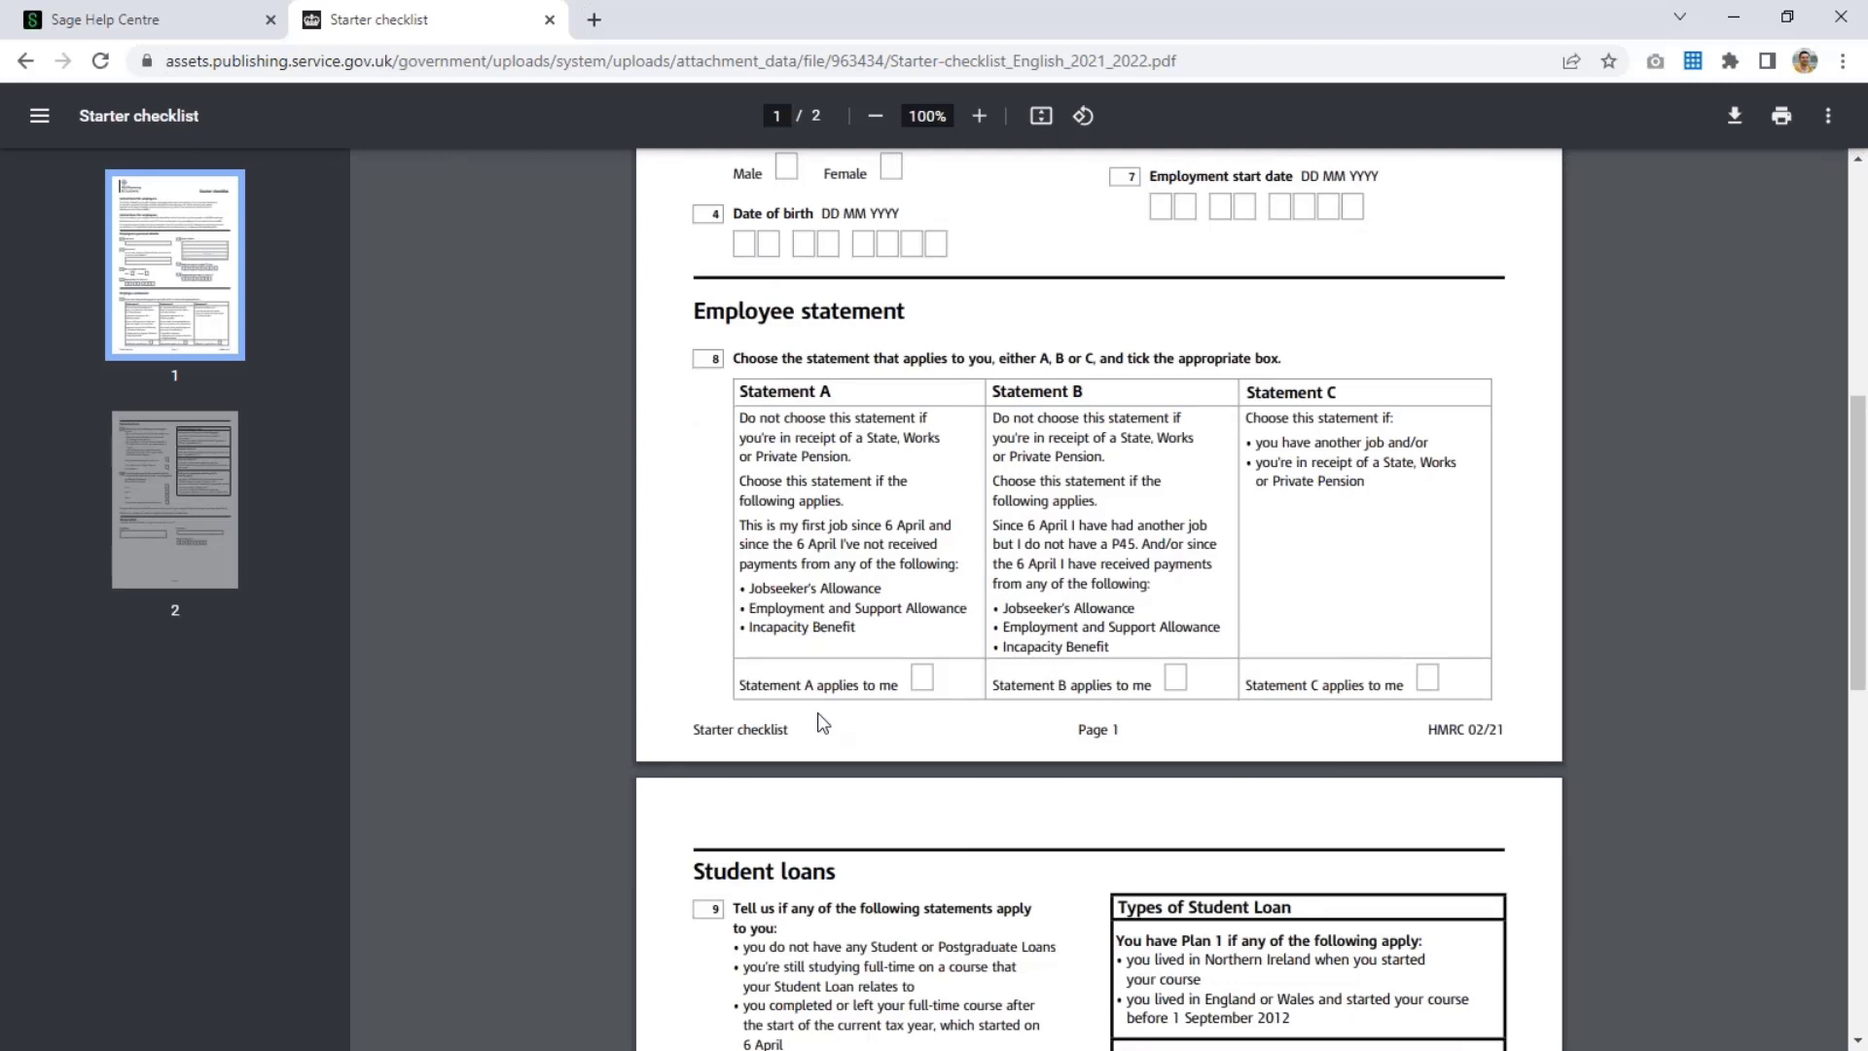
scroll(823, 722, down, 6)
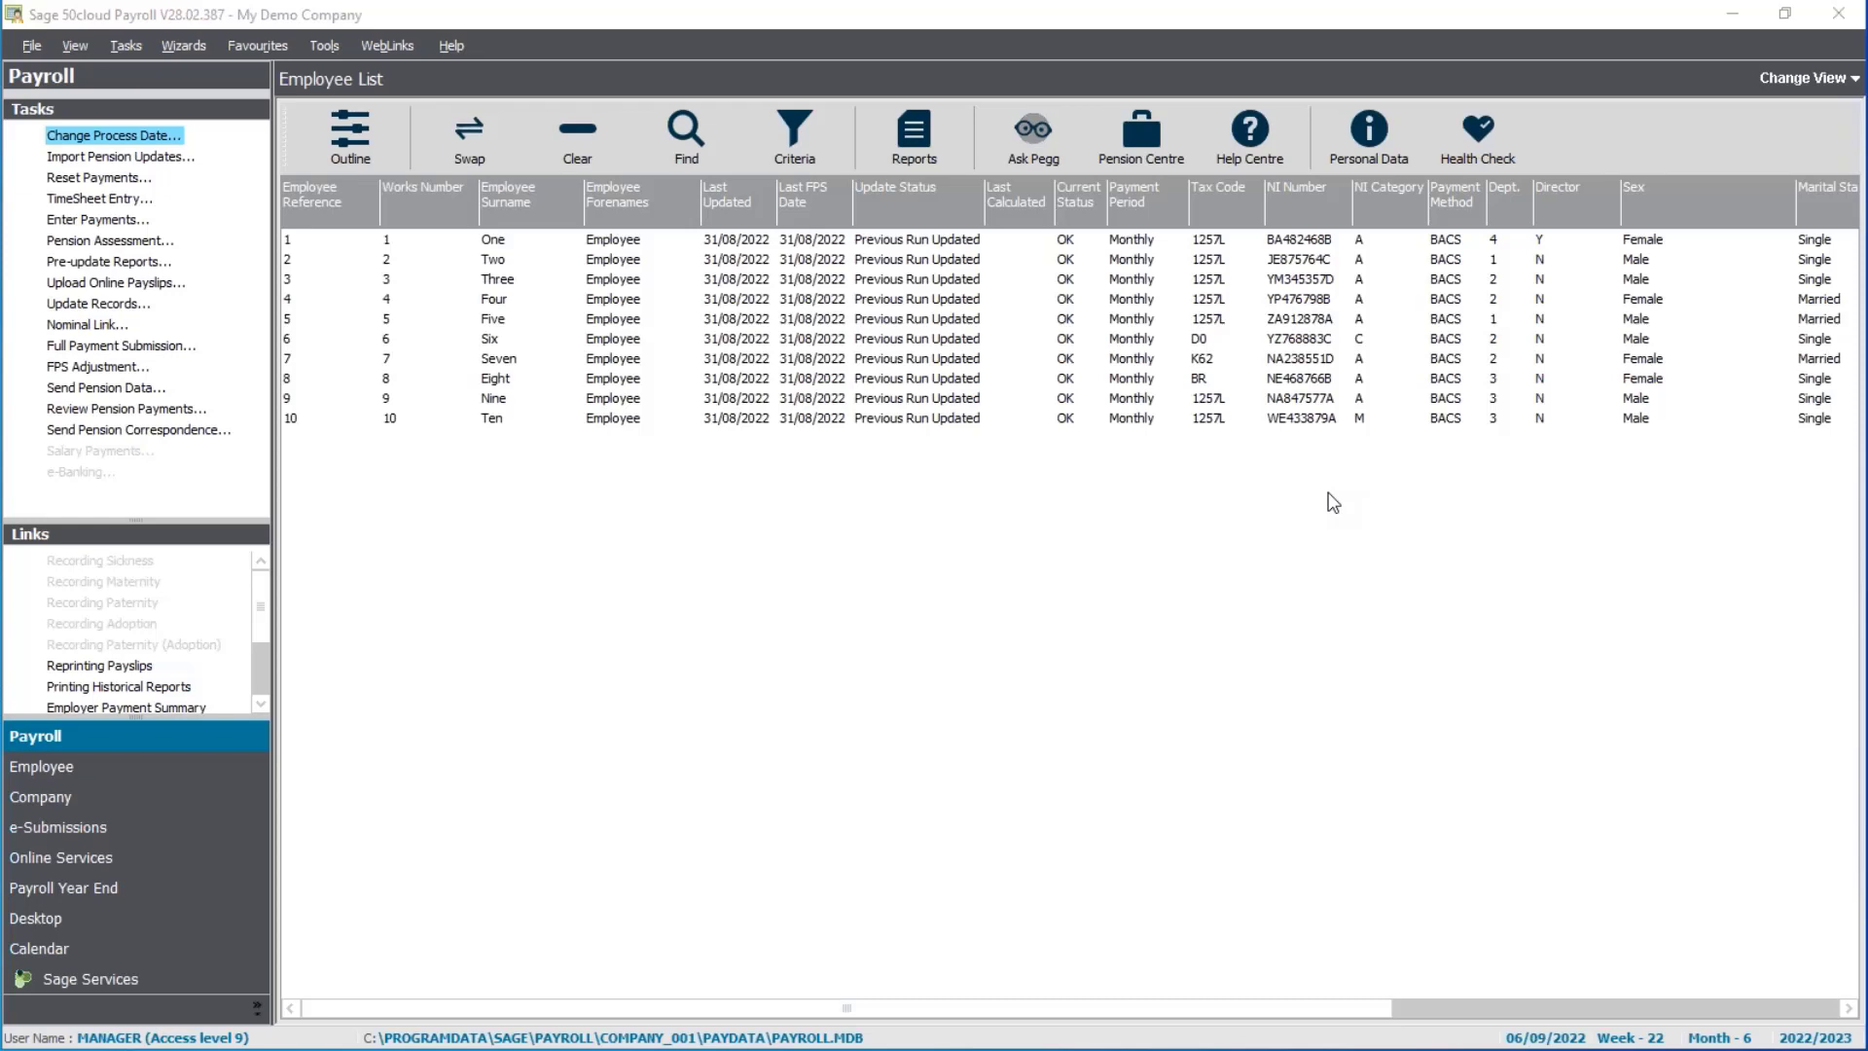
In Sage 50cloud Payroll, start a quick employee record that copies information from existing employee 3
click(516, 282)
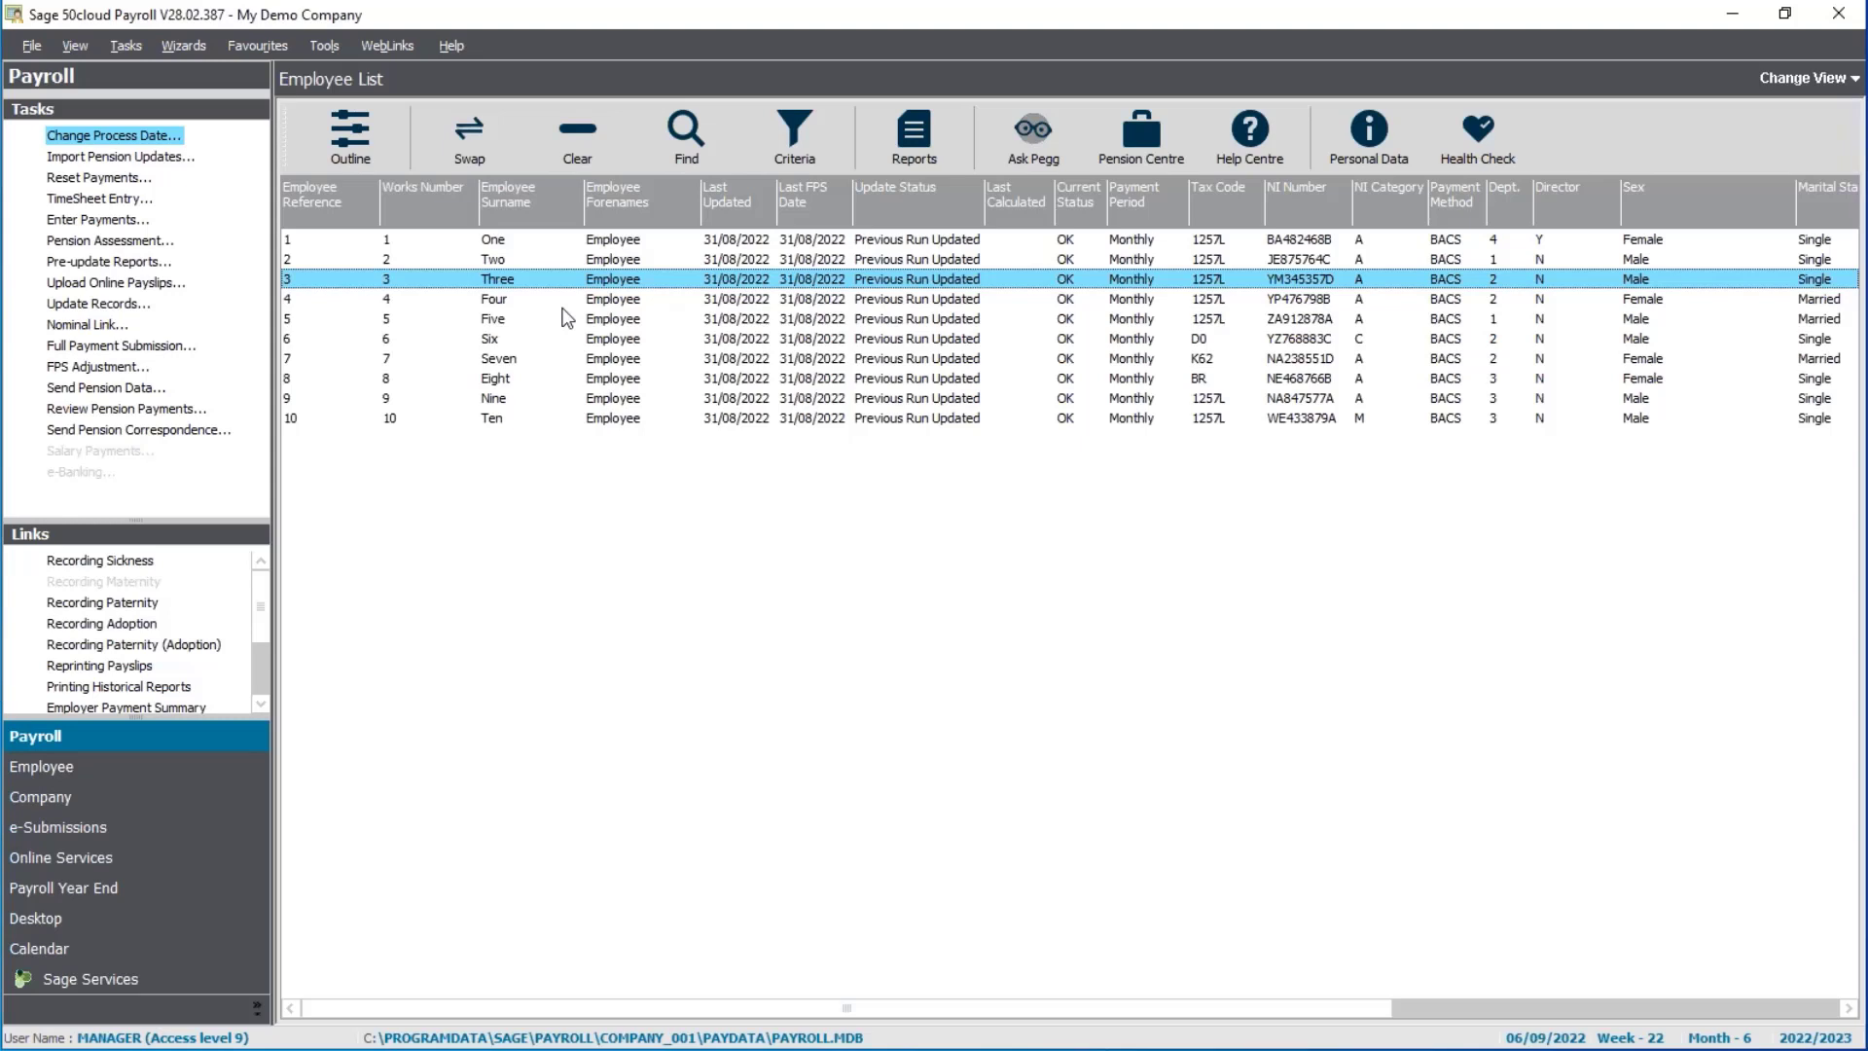
click(146, 769)
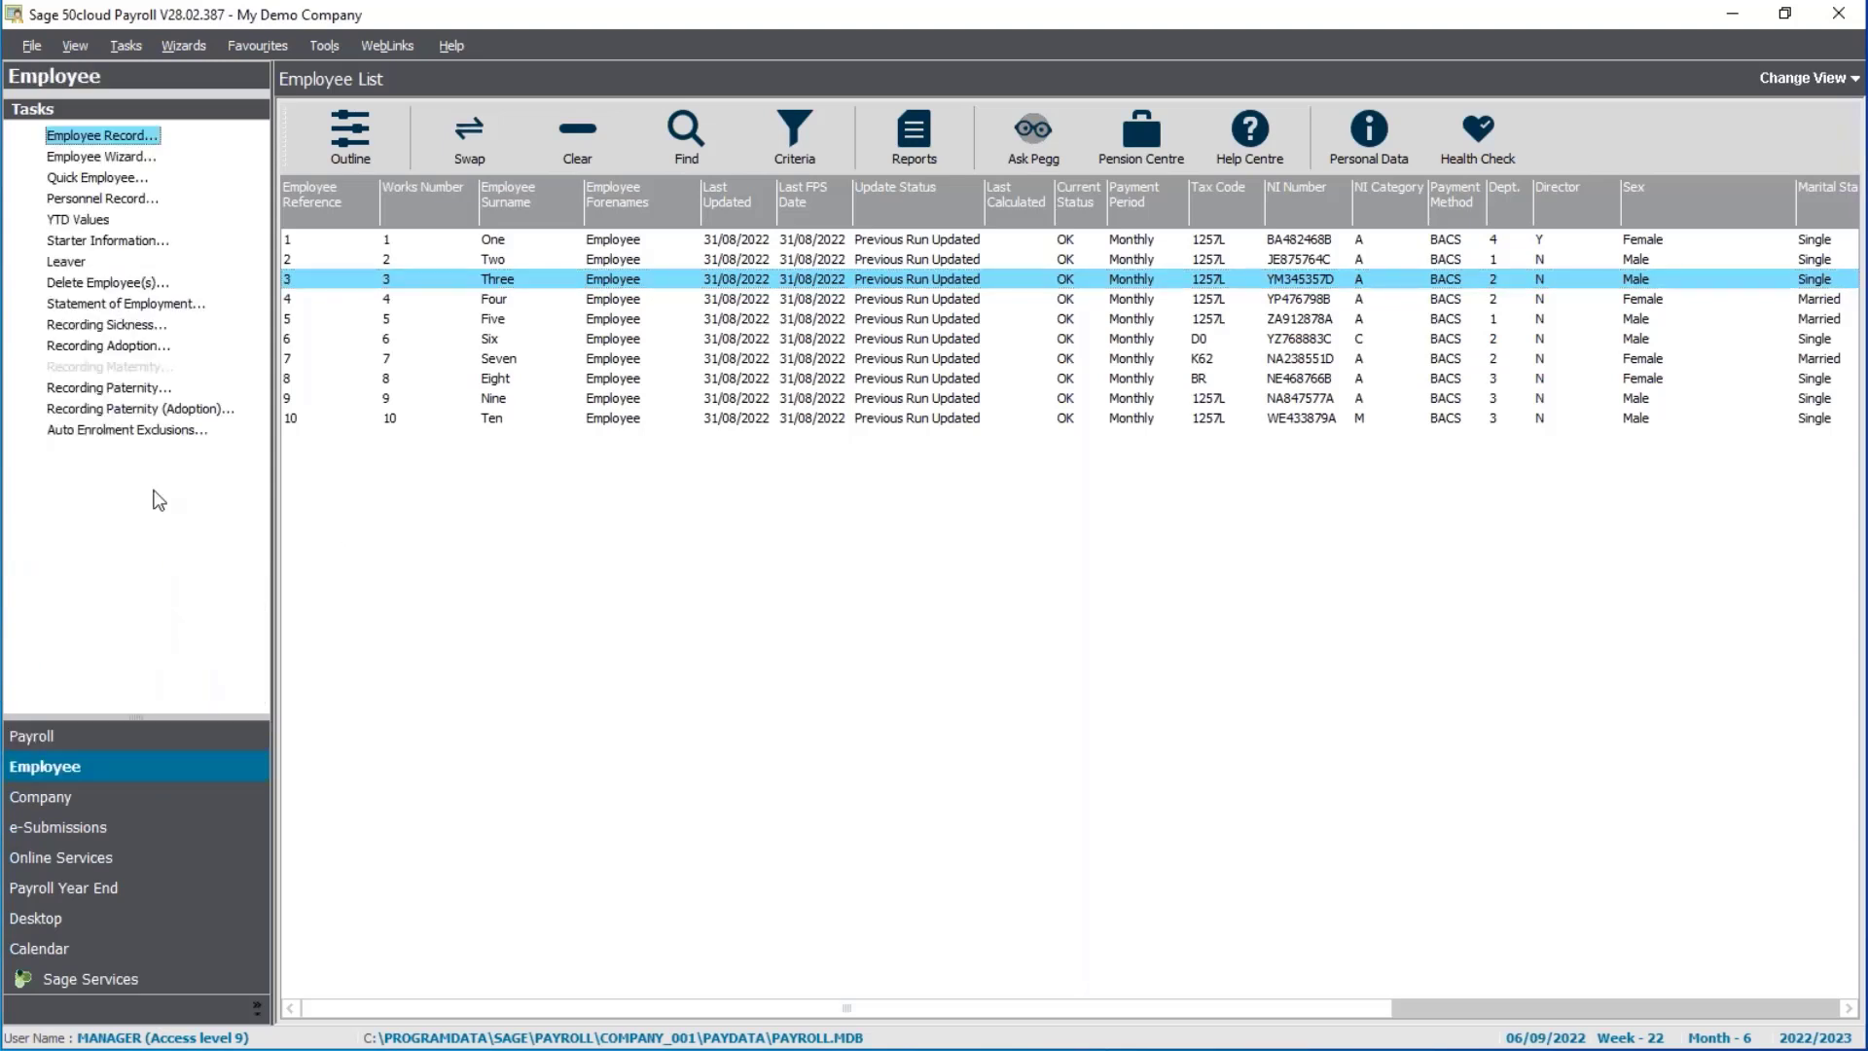
click(107, 179)
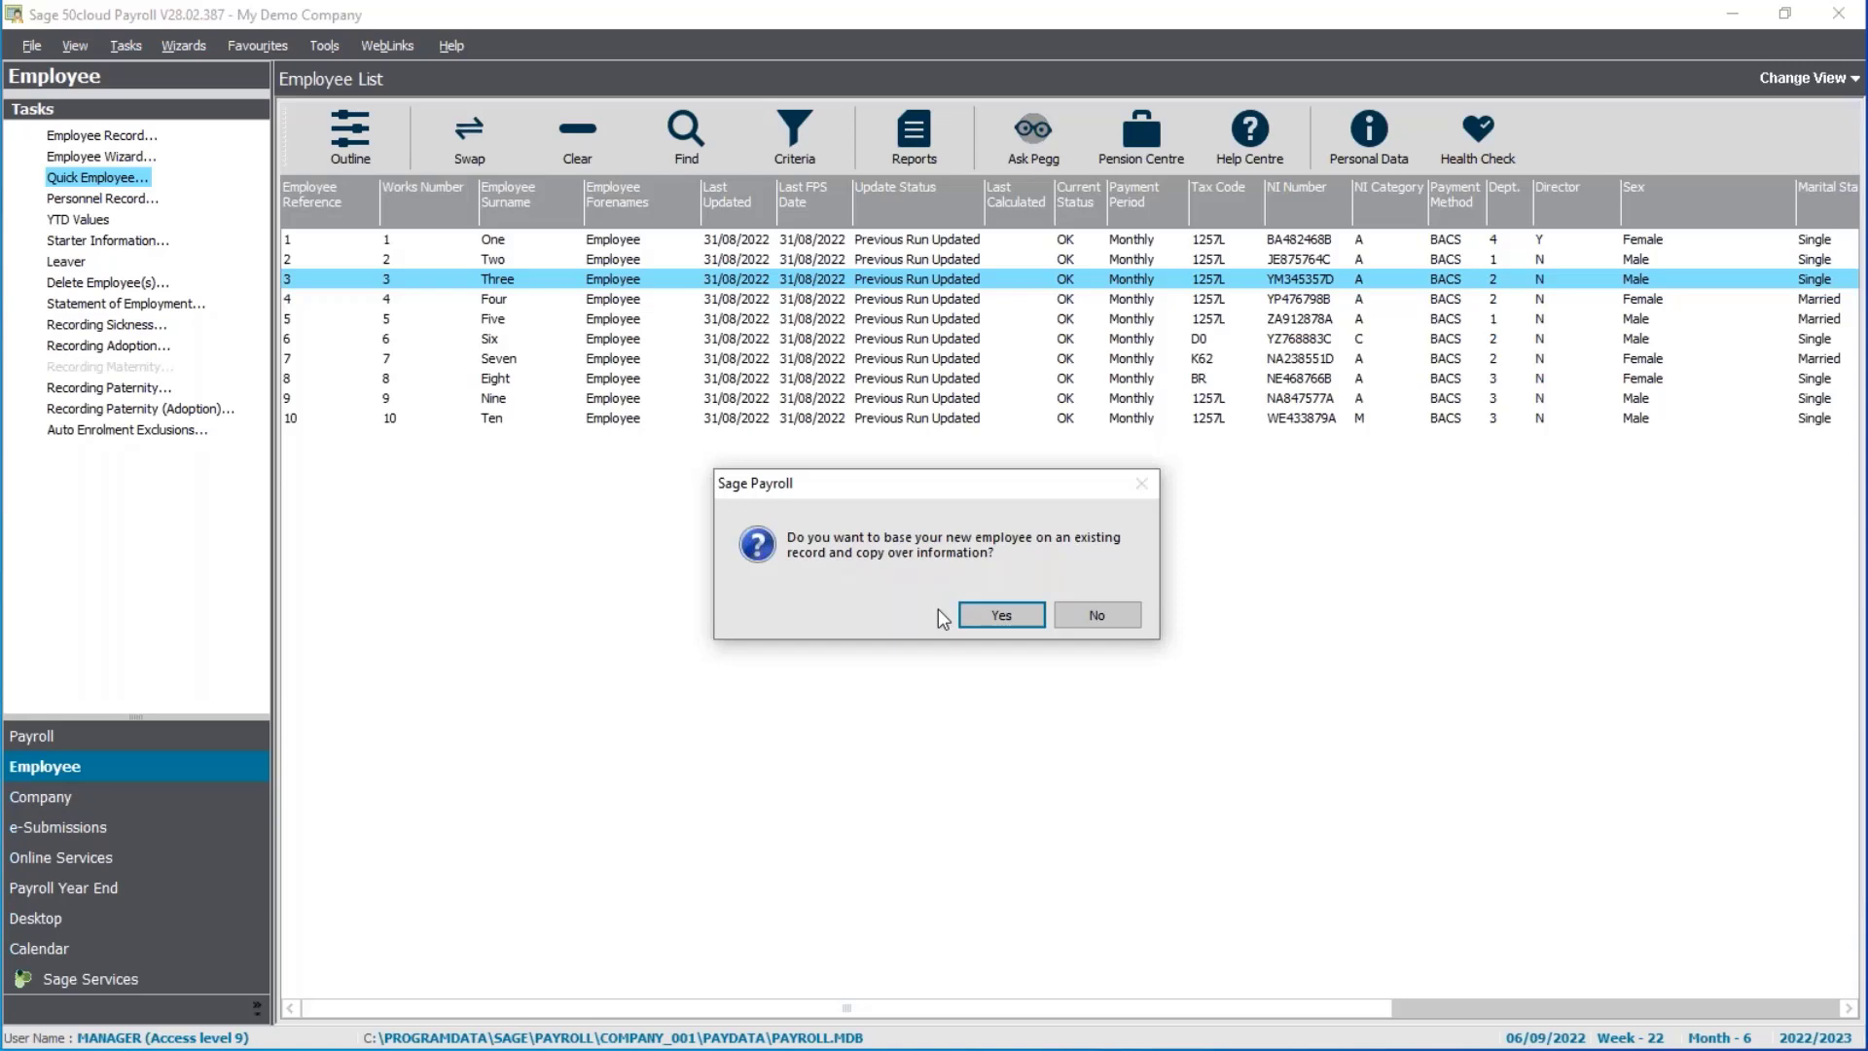
click(1000, 628)
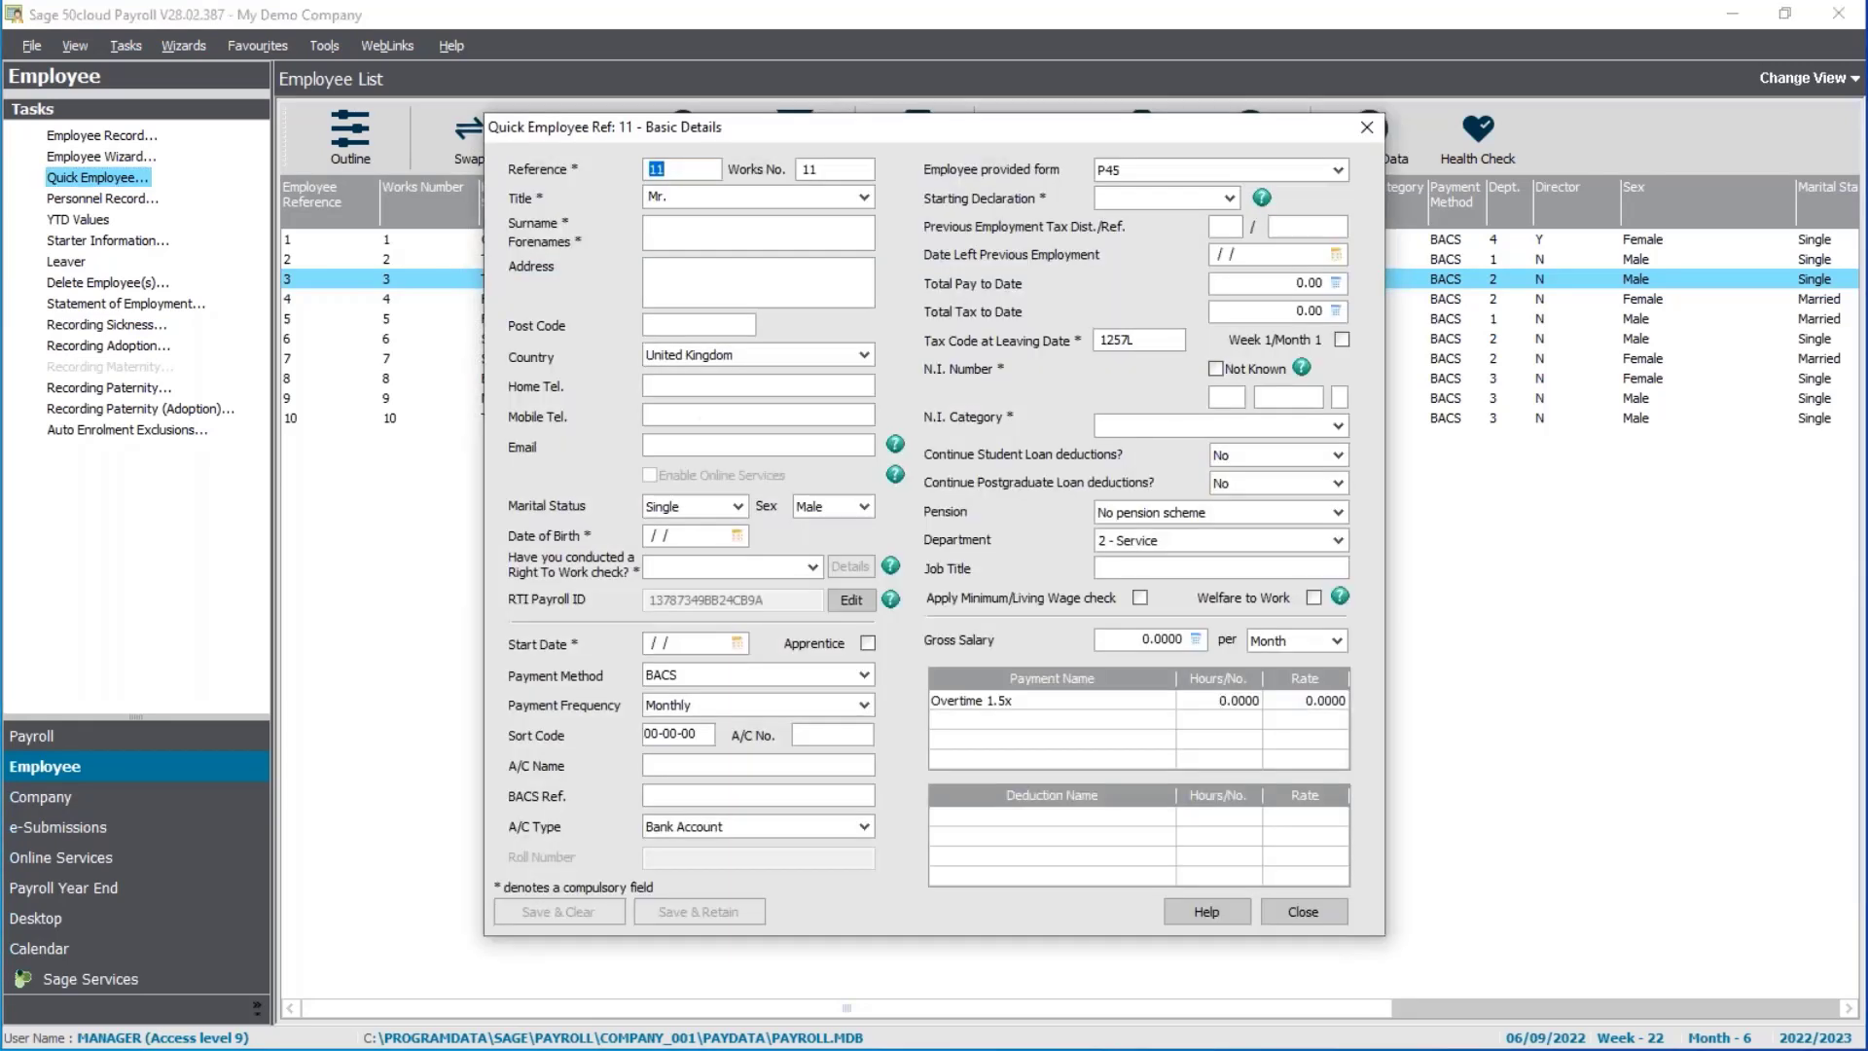
Enter the new employee's surname, forename, home address and postcode in the basic details
click(693, 233)
text(Eleven )
text(Employee)
key(Tab)
text(1 Address )
text(Town)
key(Tab)
text(NE)
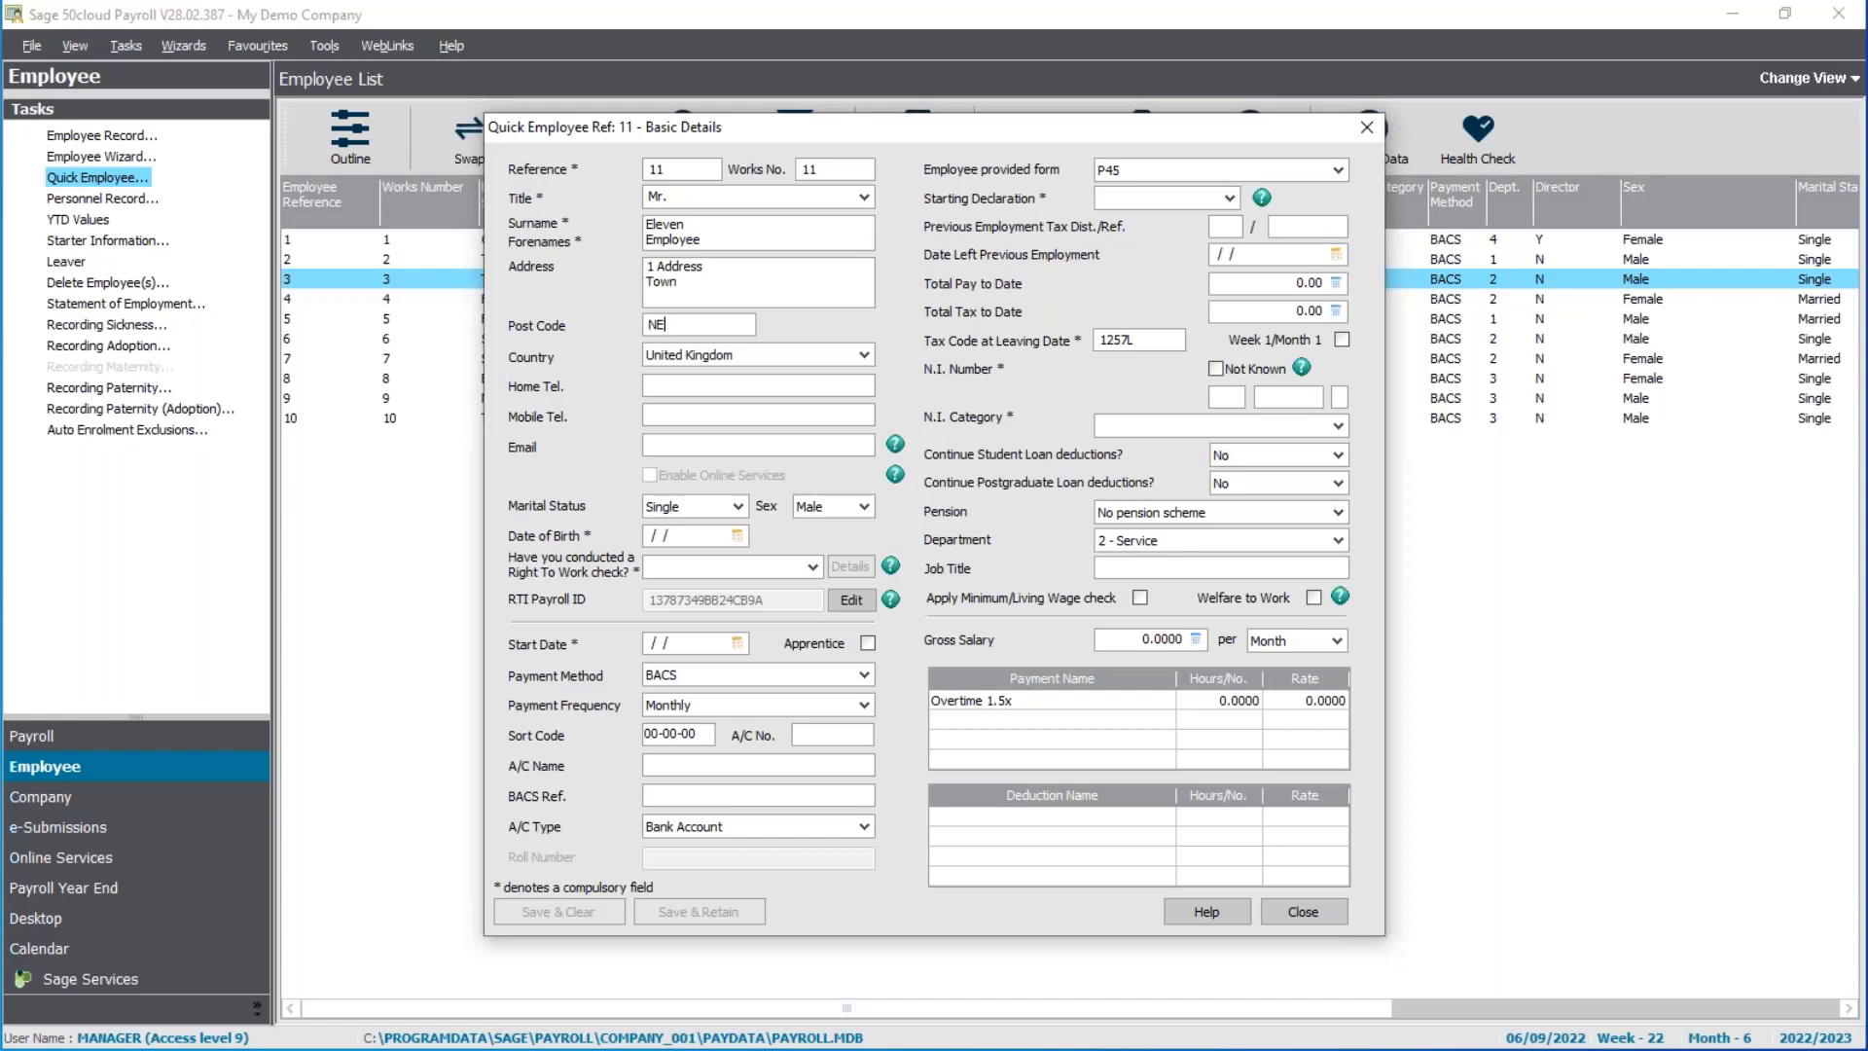
text(99 9ZZ)
Enter the employee's date of birth and answer Yes to the Right To Work check
key(Tab)
key(Tab)
key(Tab)
text(09/03/1990)
key(Tab)
key(y)
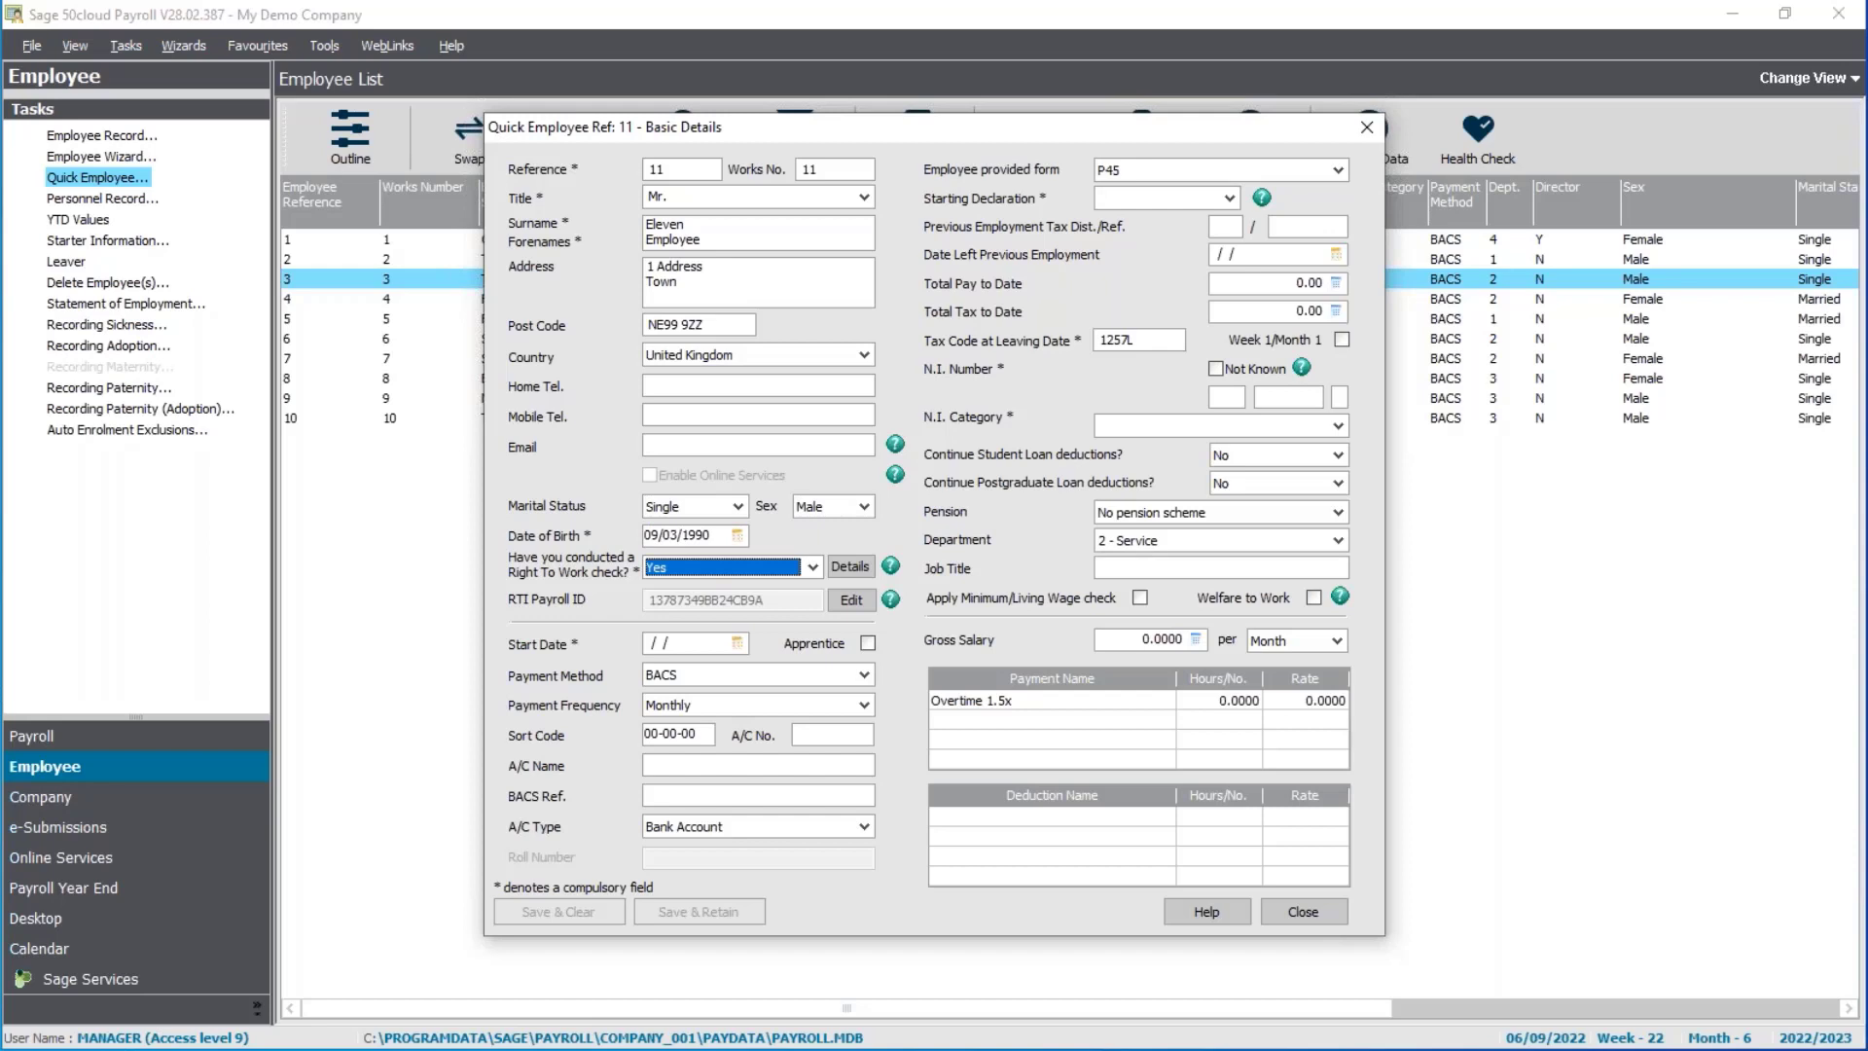
key(Tab)
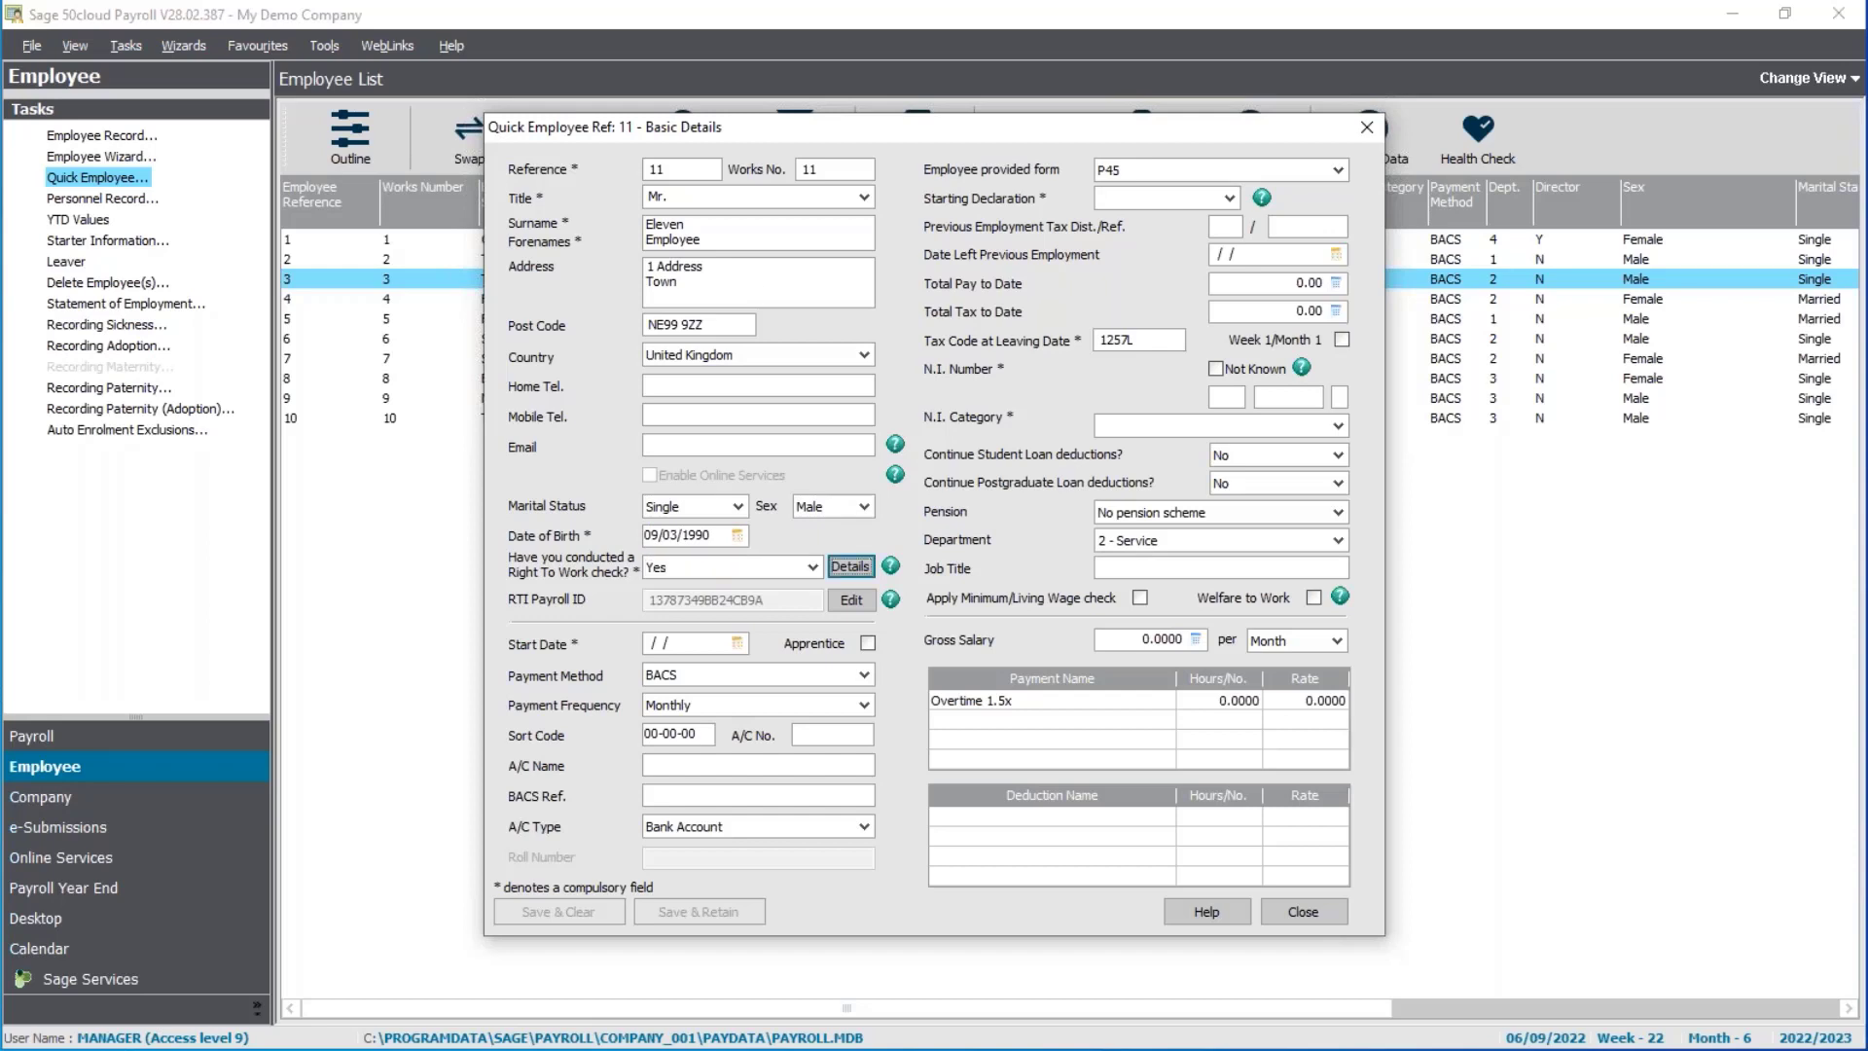
Record a UK Passport as the Right To Work document, with expiry date 30/06/2025 and the passport number, and save the details
click(856, 570)
click(934, 533)
click(818, 544)
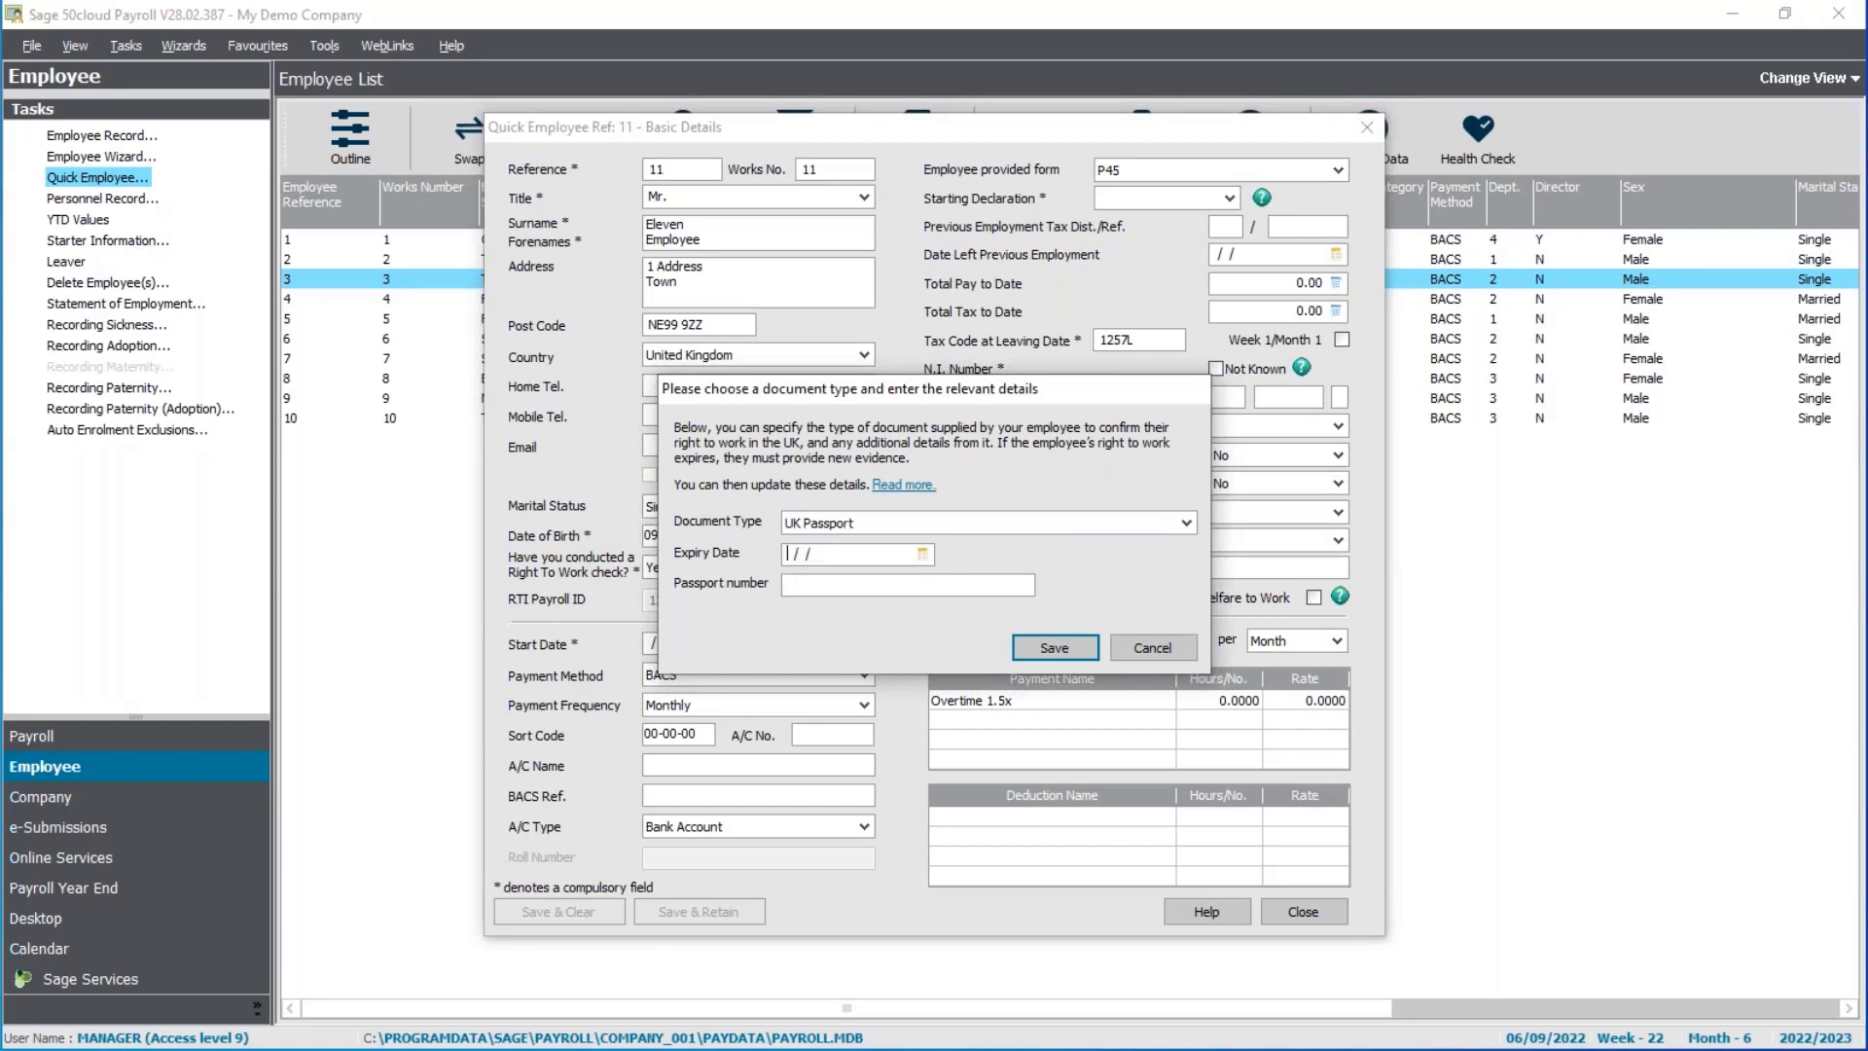
text(30062025)
key(Tab)
text(999999999)
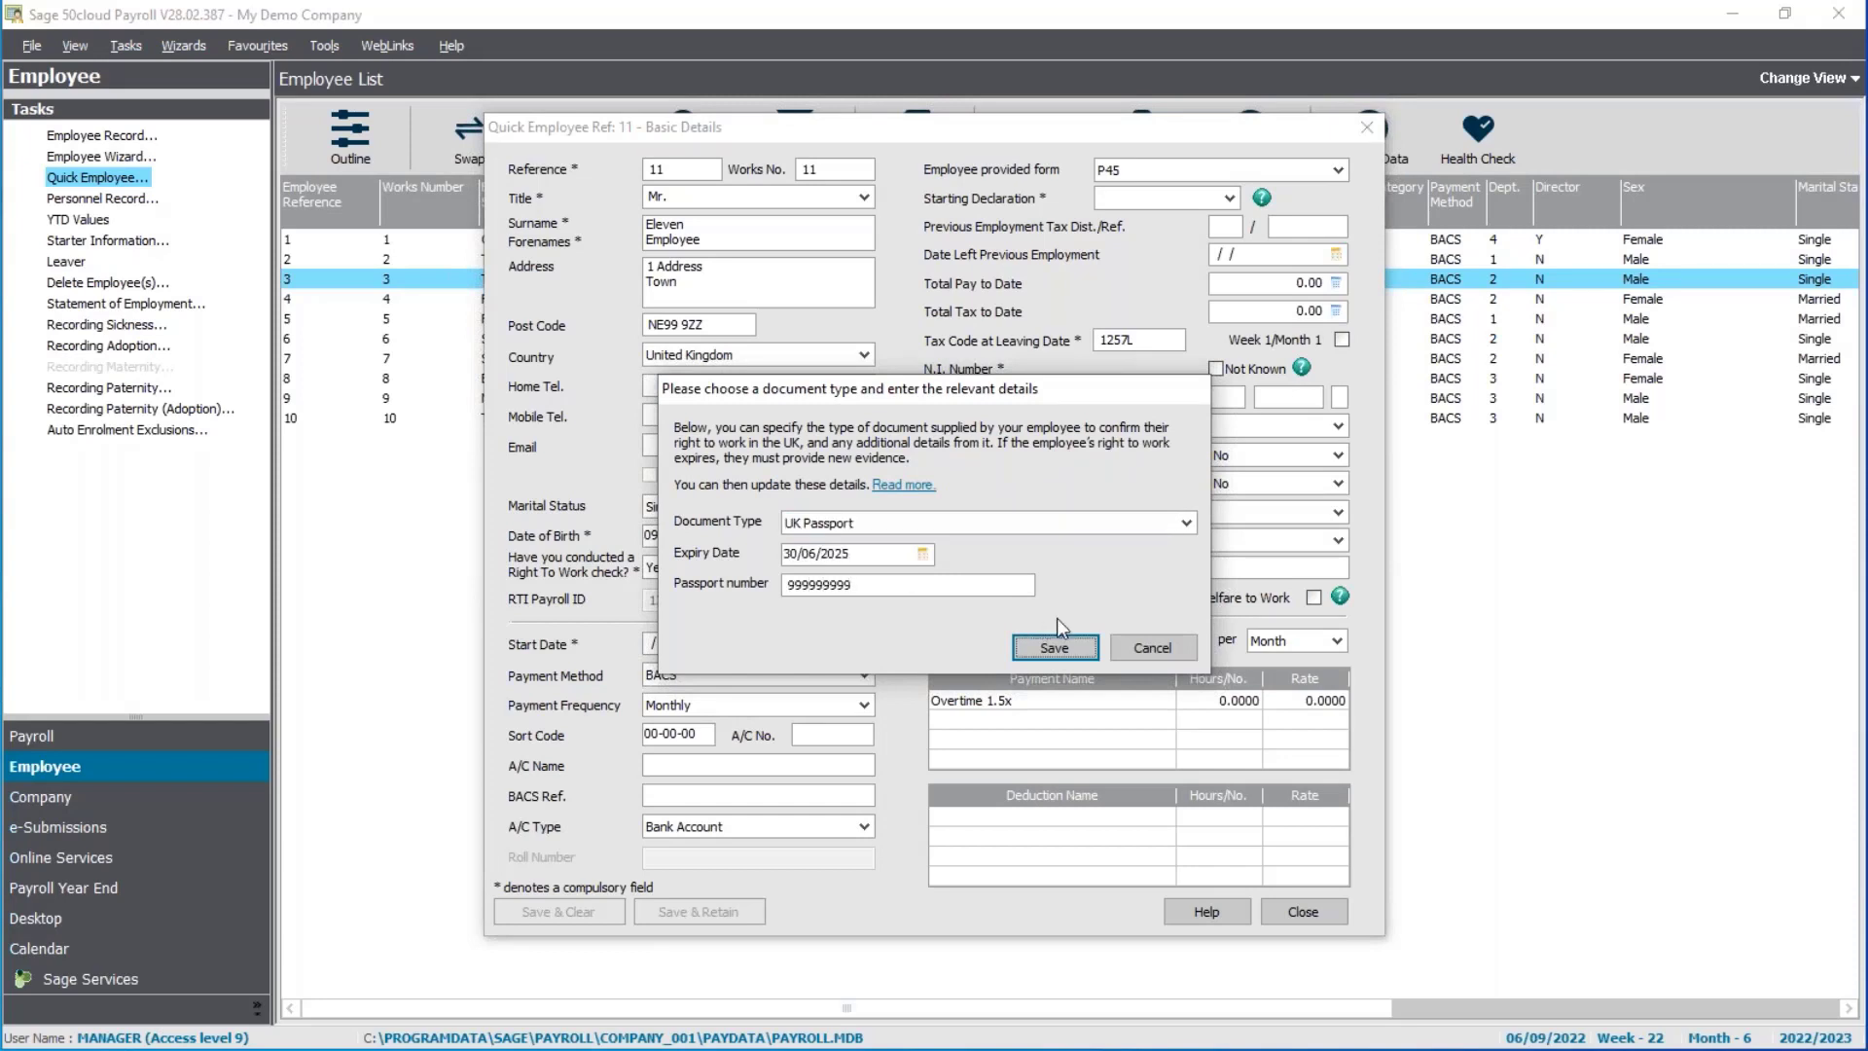
click(1055, 647)
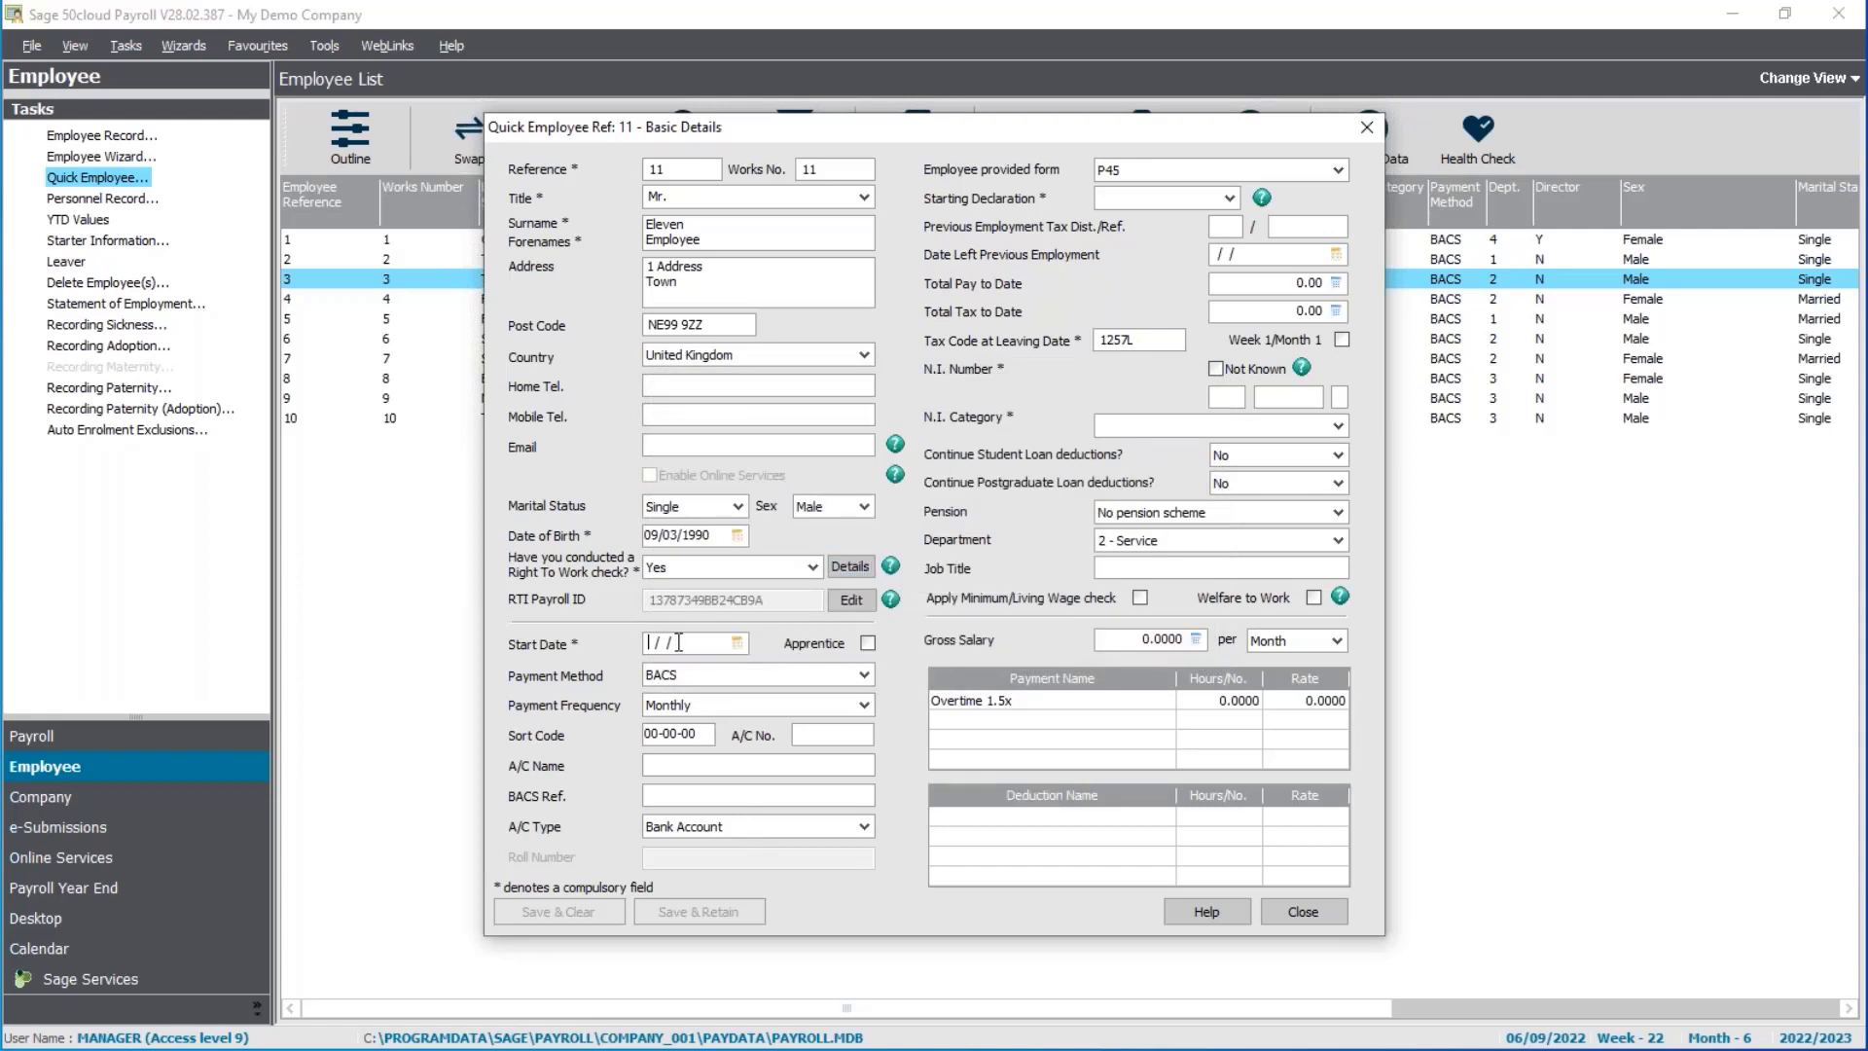
Set the employment start date to 12/09/2022 and record P46 as the provided form with starting declaration Statement B
click(736, 643)
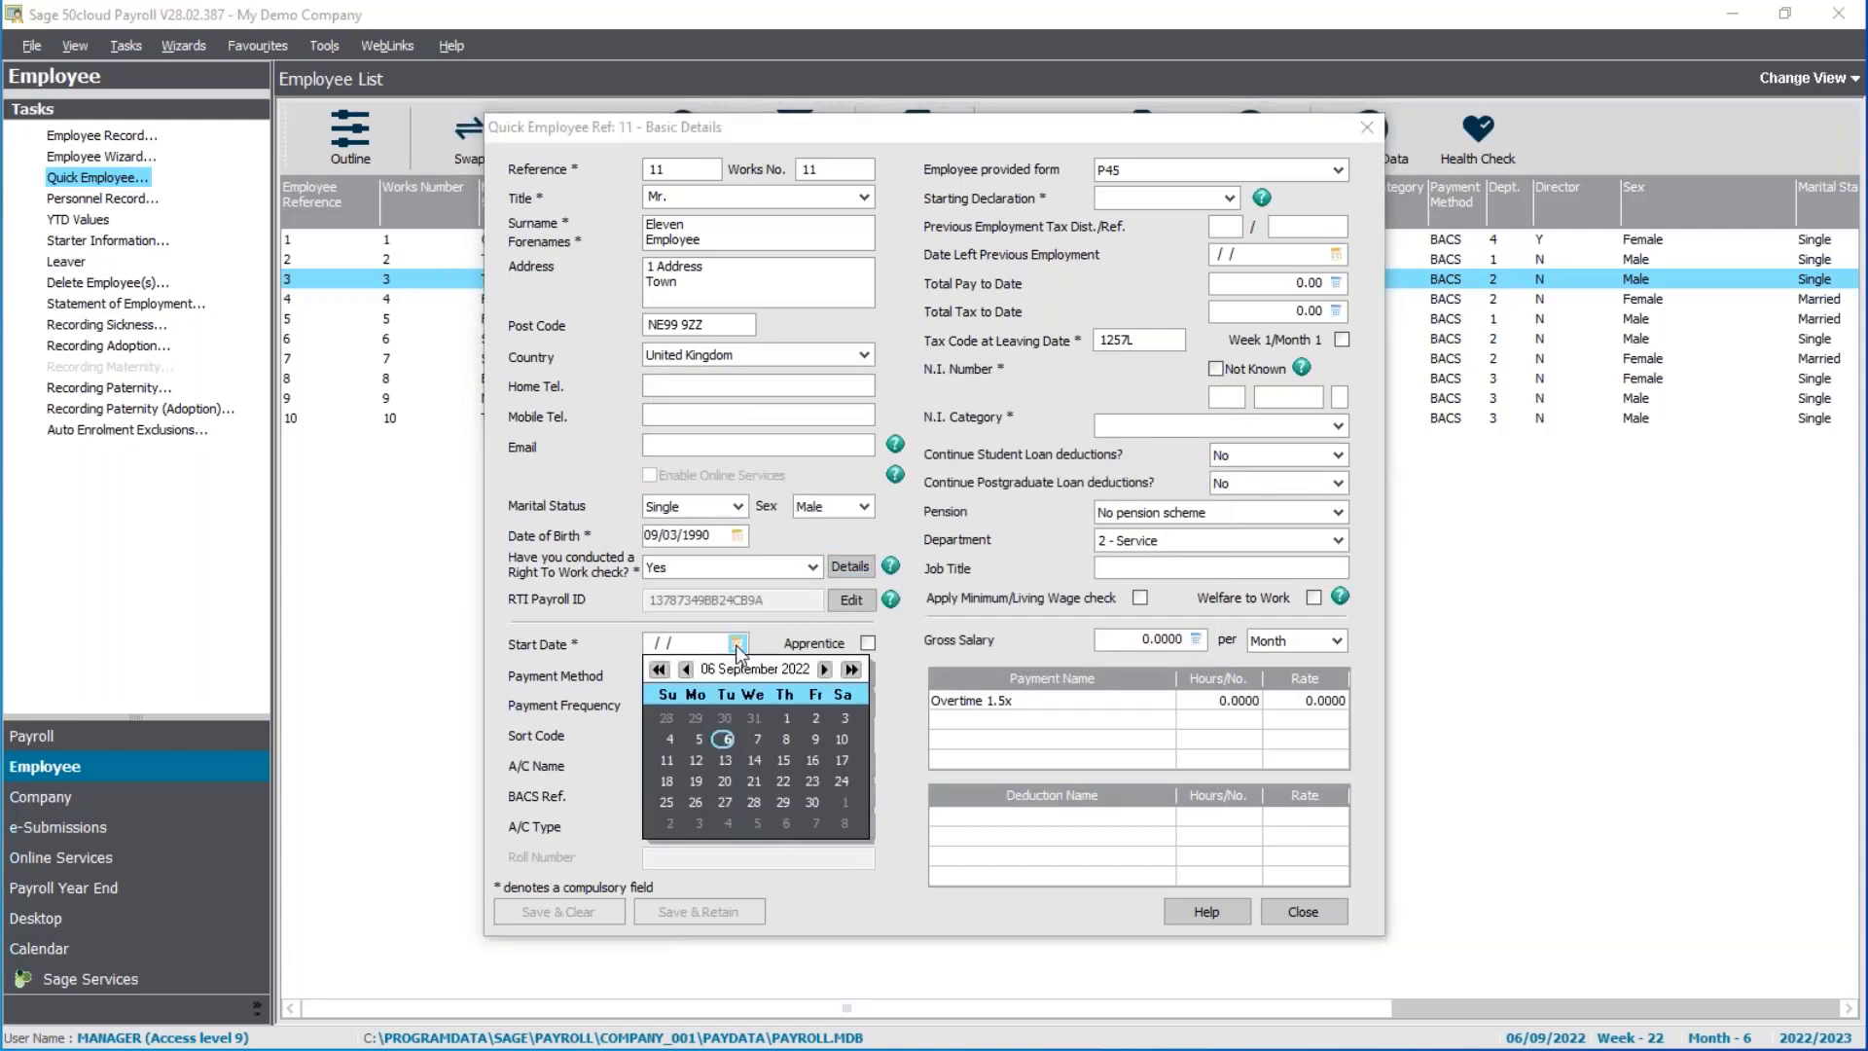
click(696, 760)
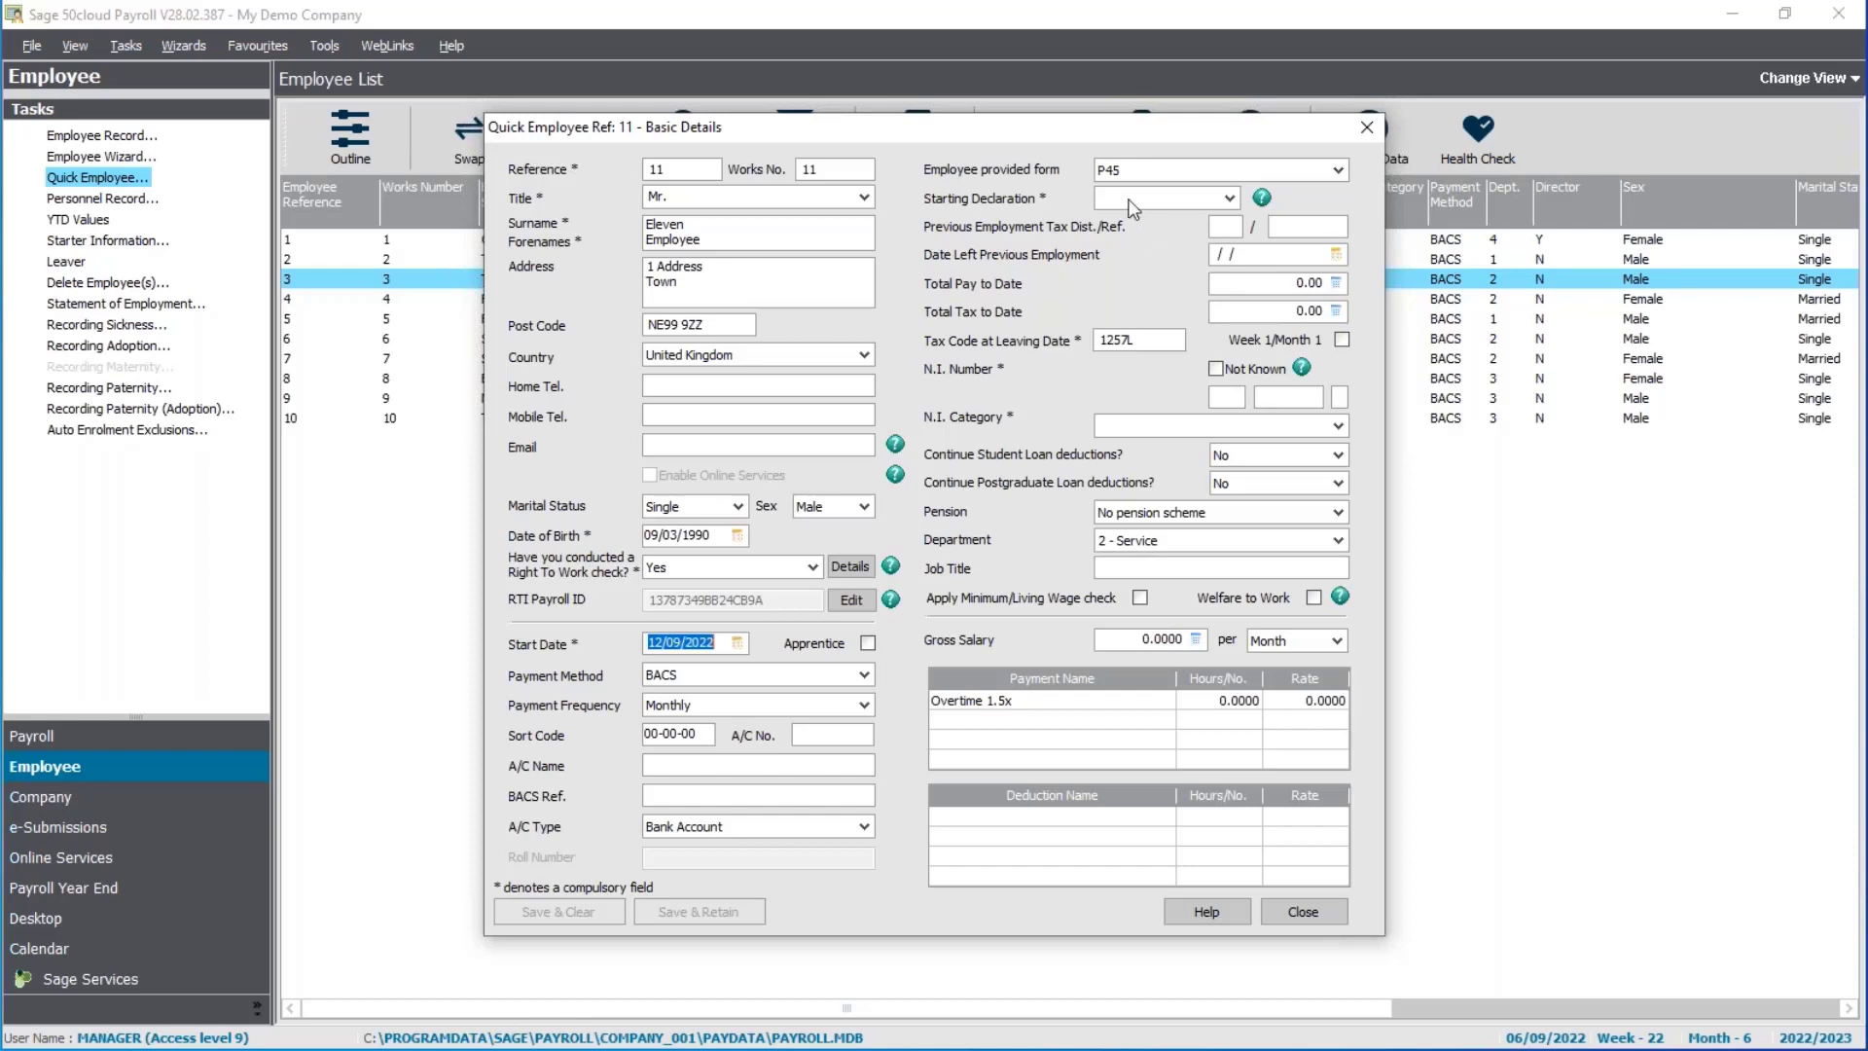
click(1131, 205)
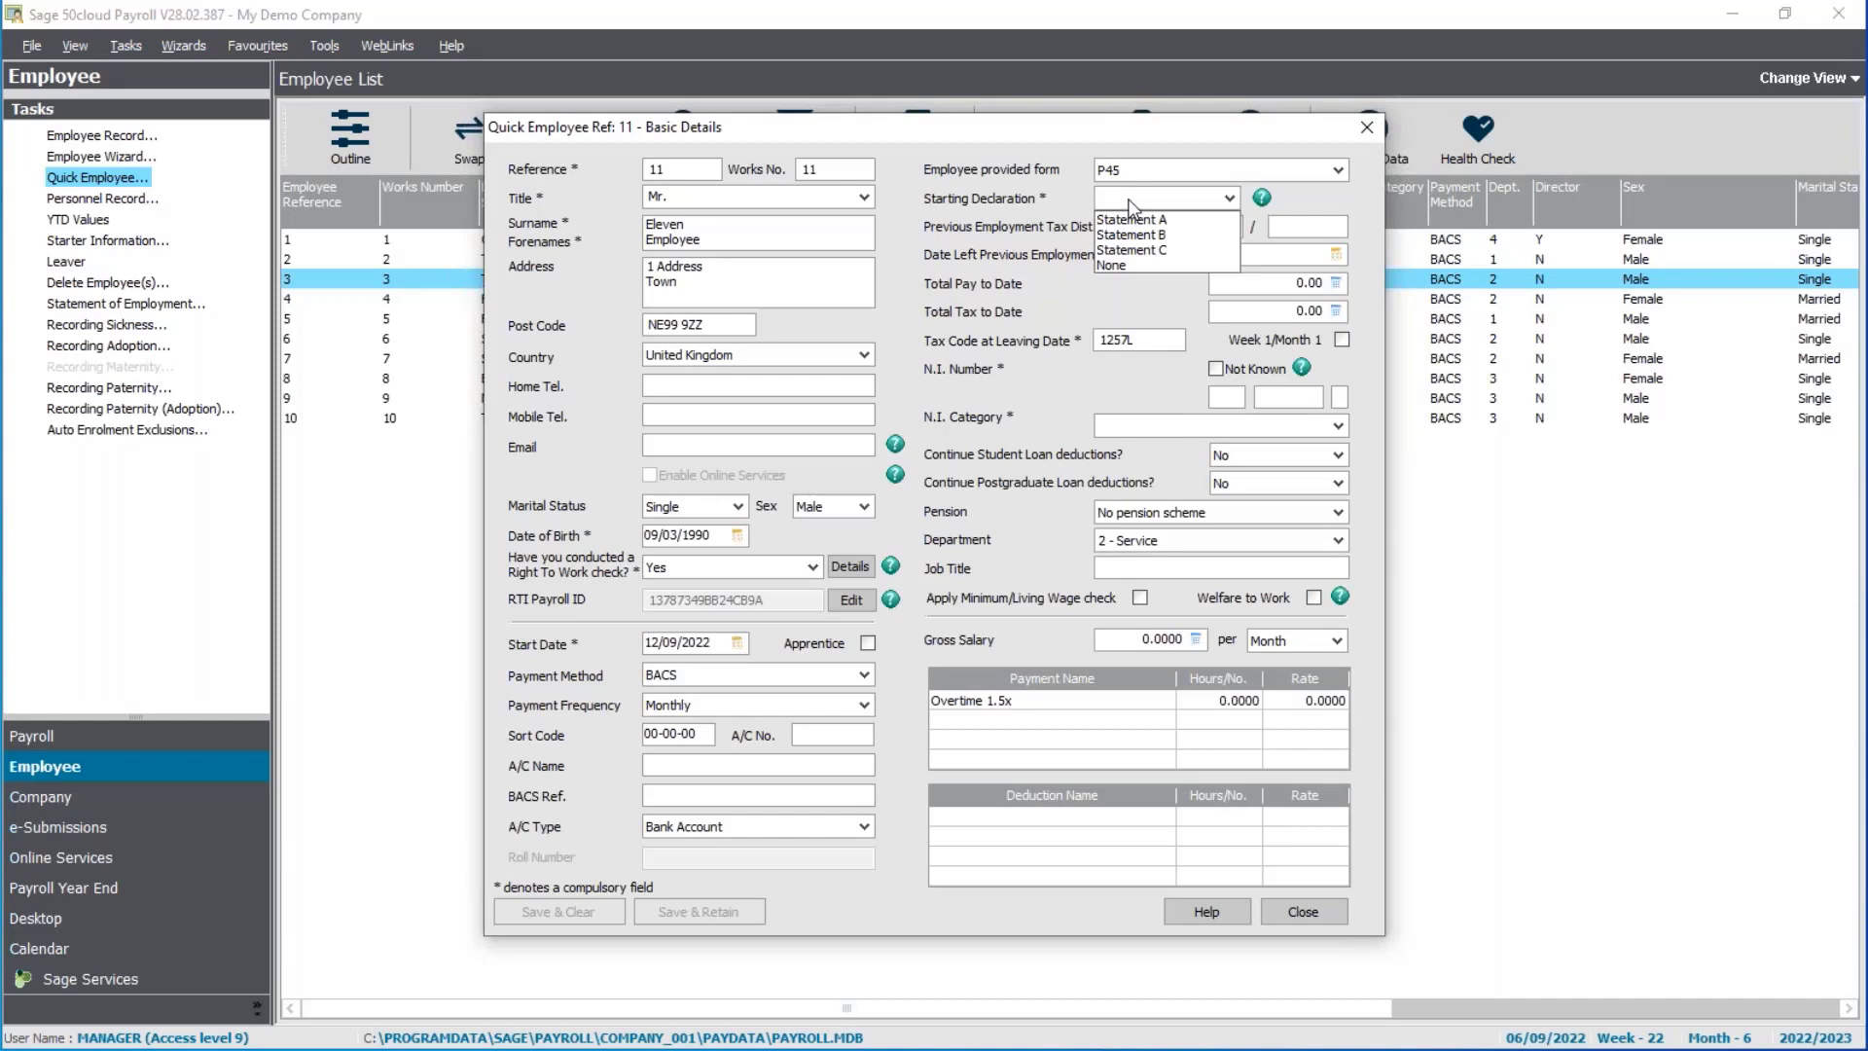
click(1131, 205)
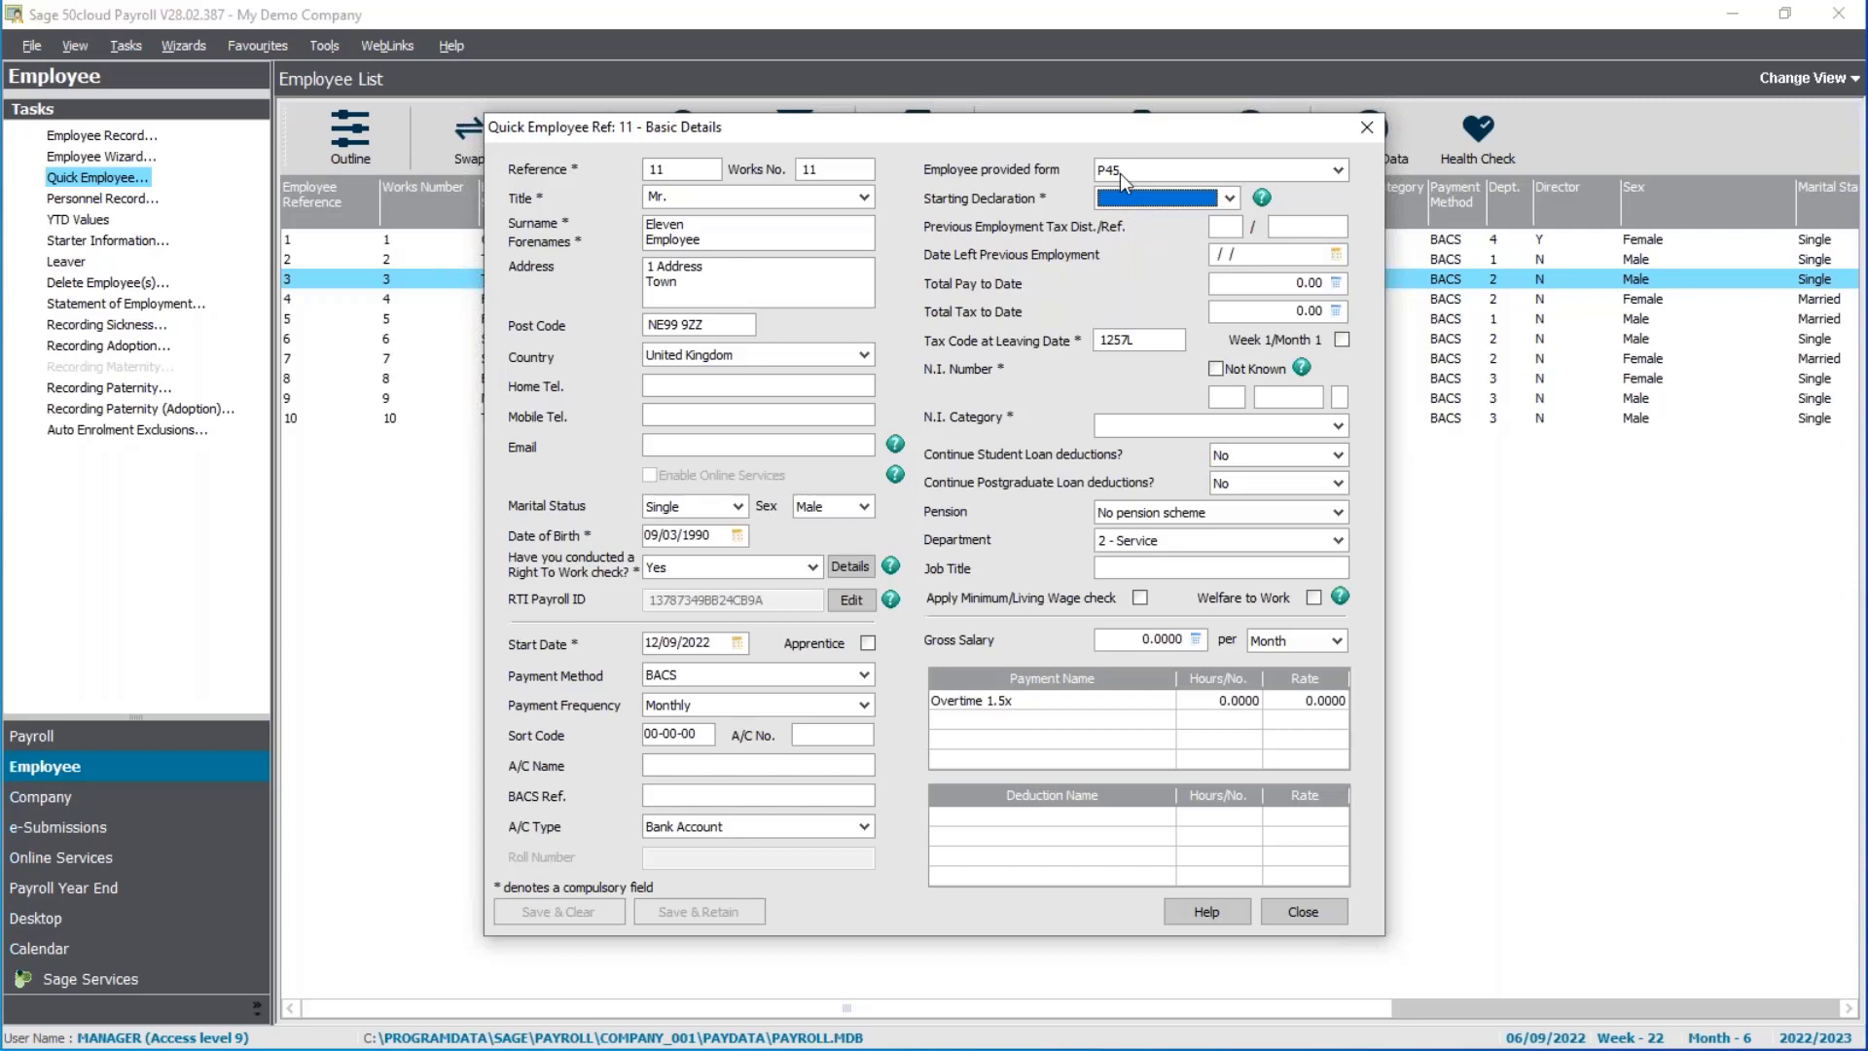
click(1120, 174)
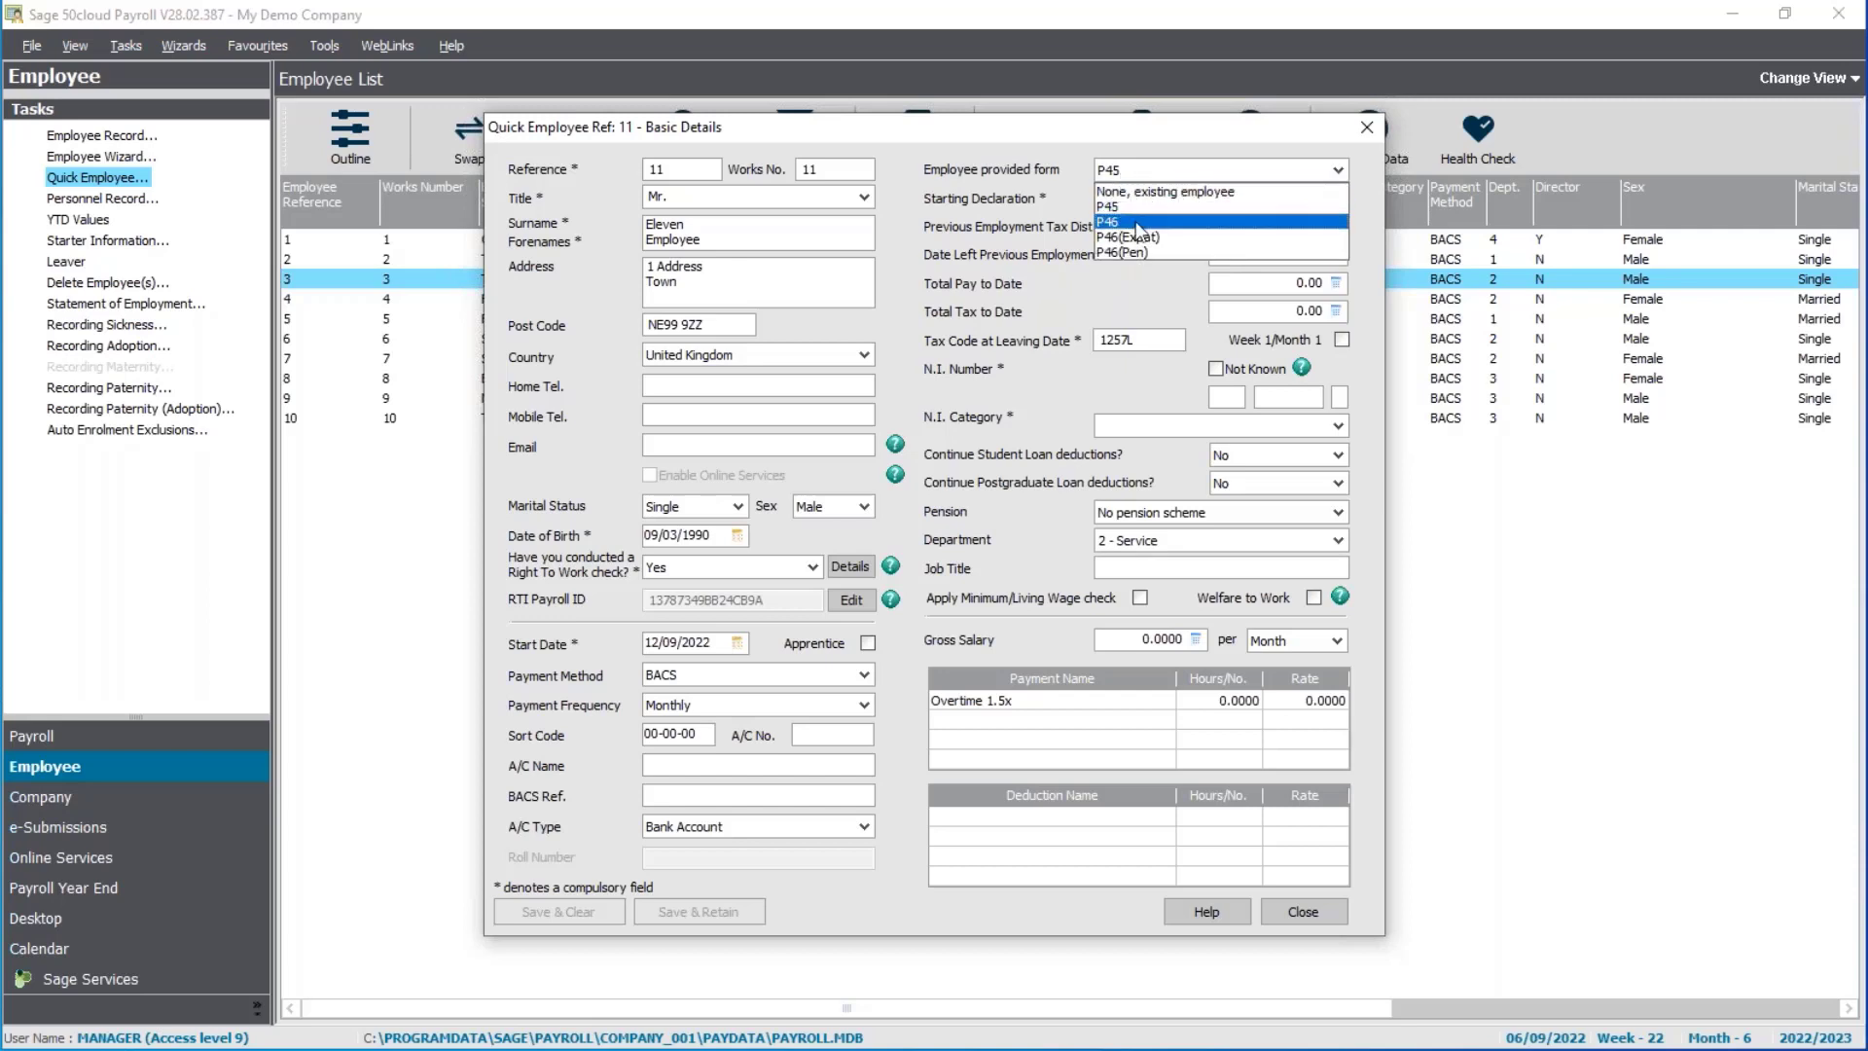
click(1137, 223)
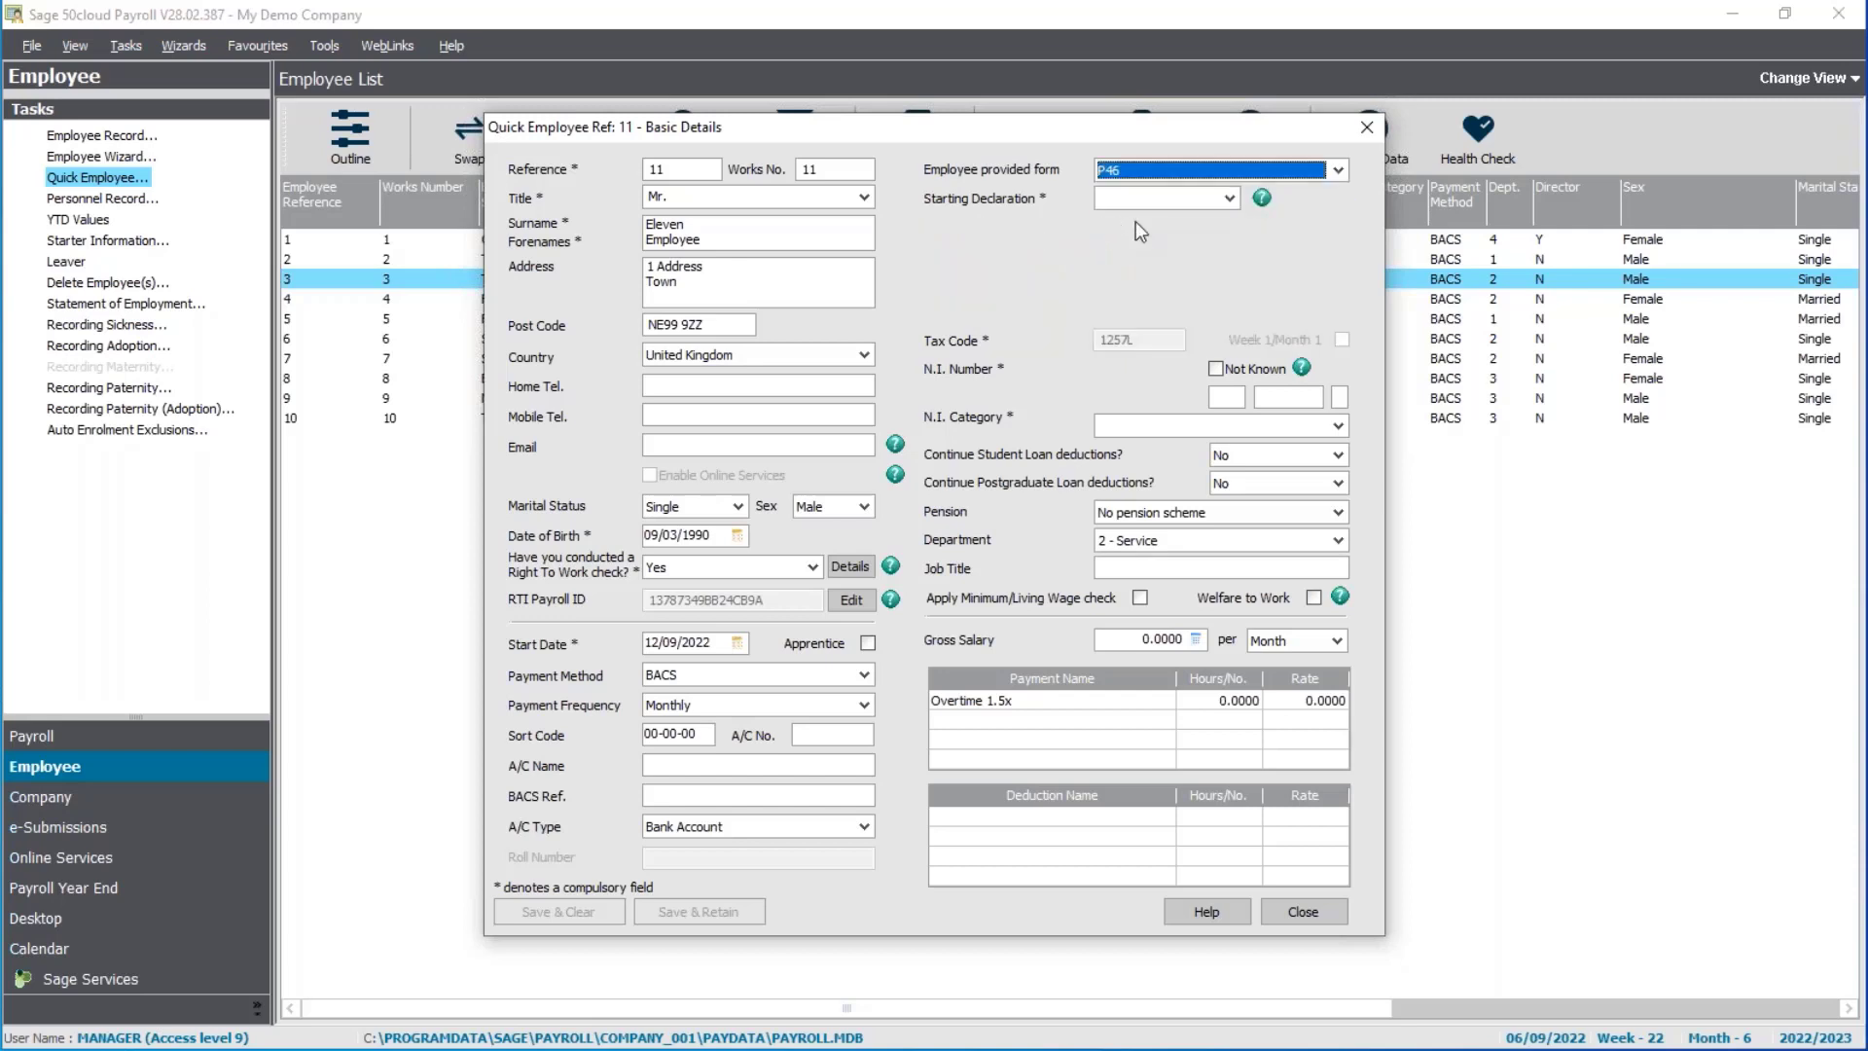
click(1125, 202)
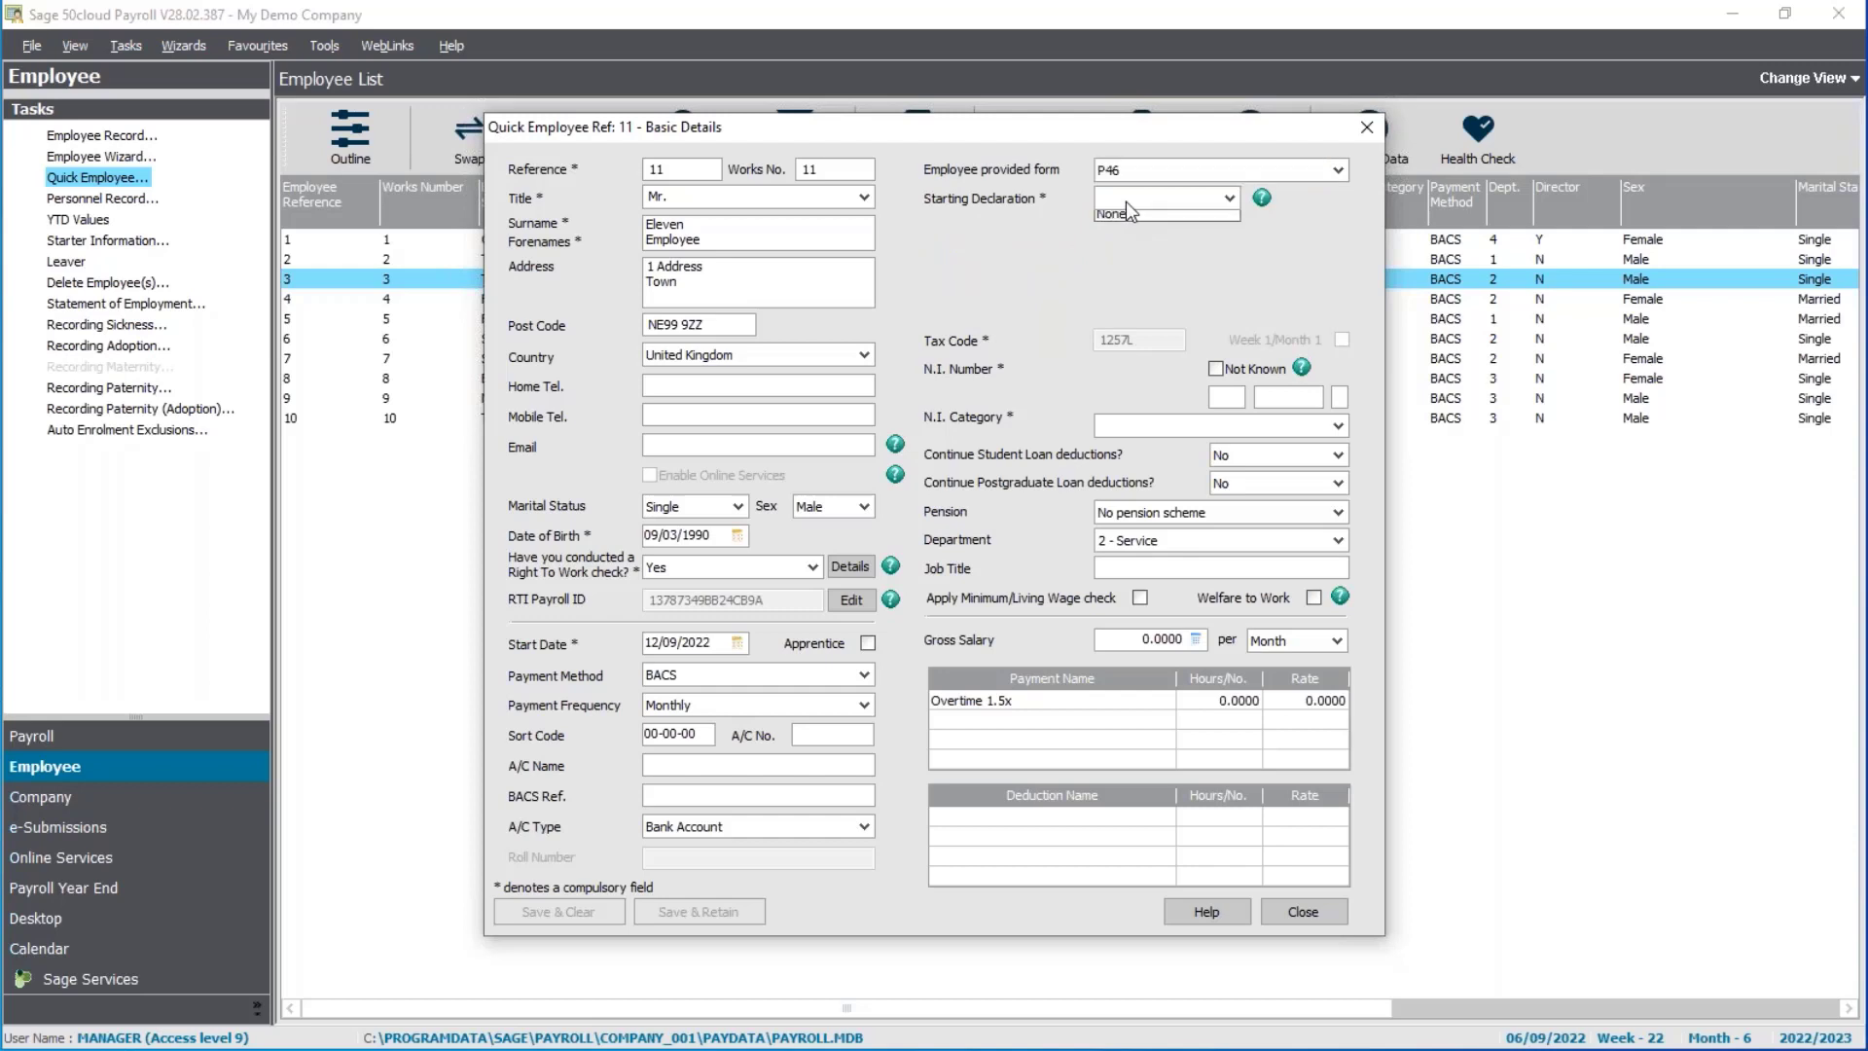
click(1124, 232)
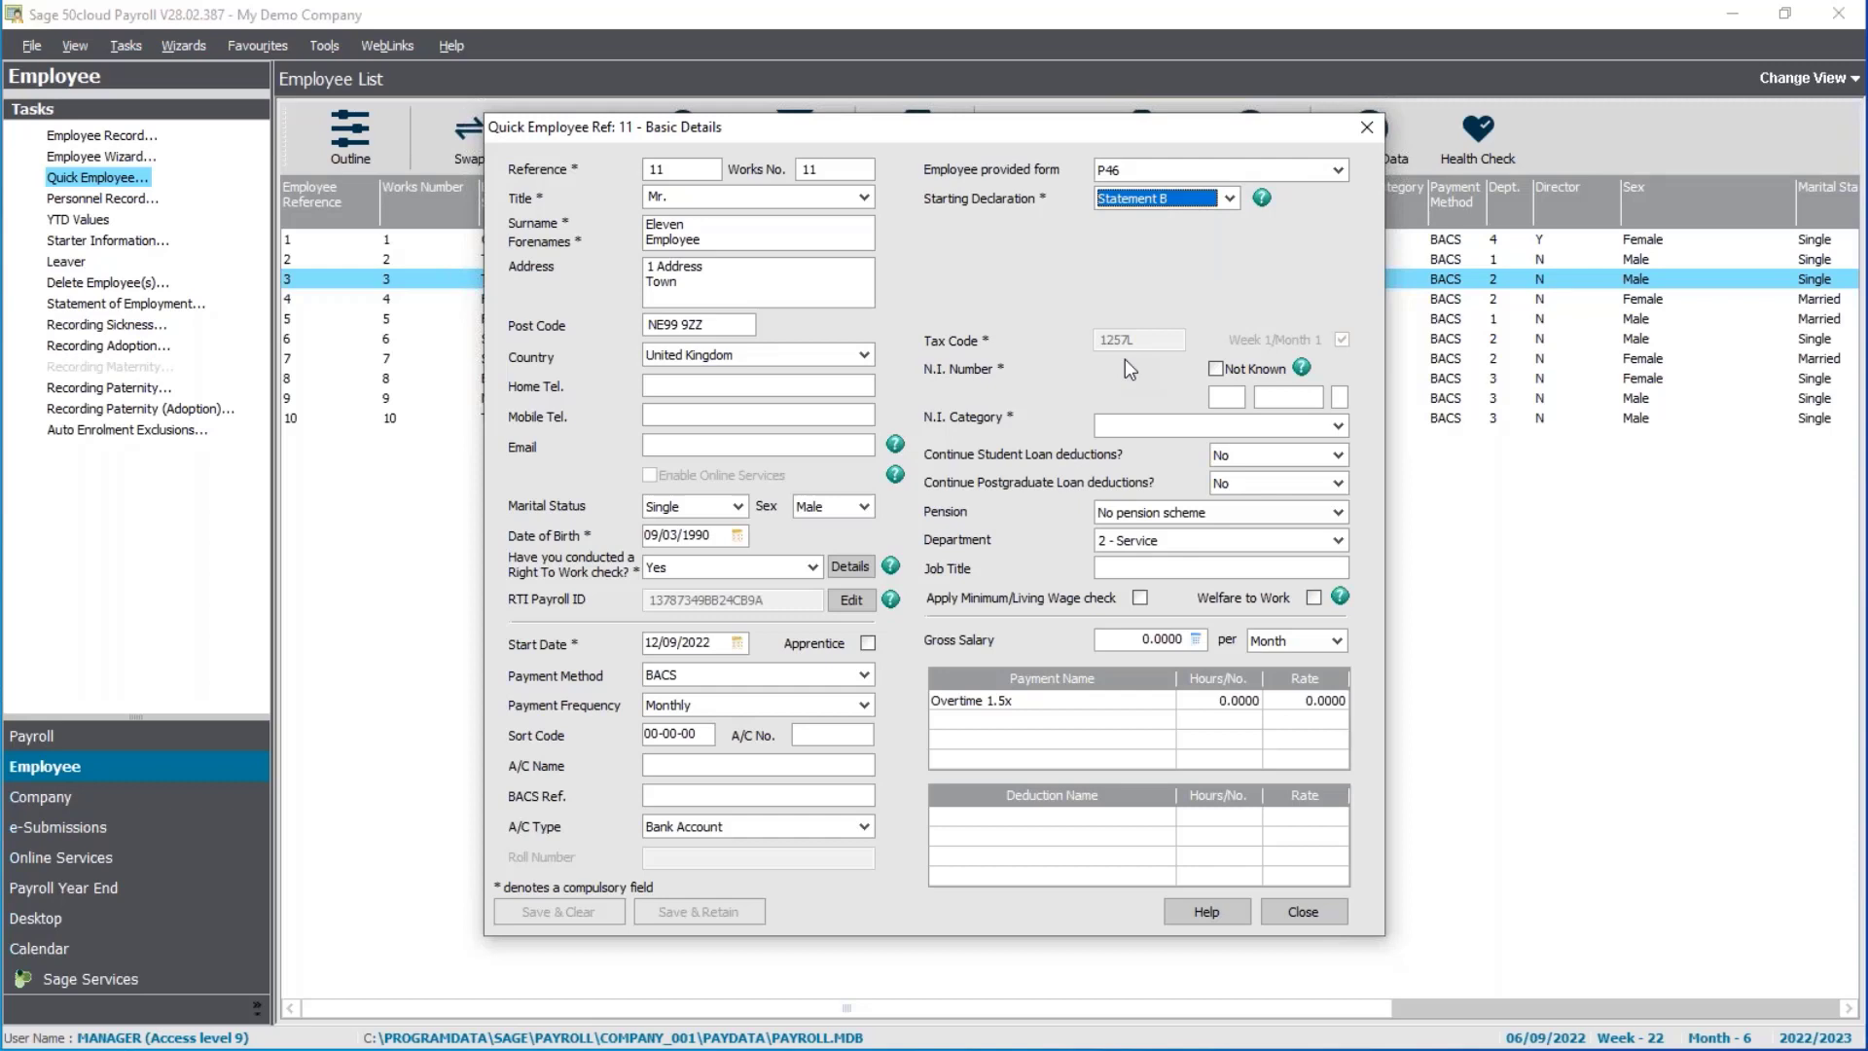
Enter the employee's National Insurance number and set the N.I. category to A - Standard Rate Contributions
click(1225, 400)
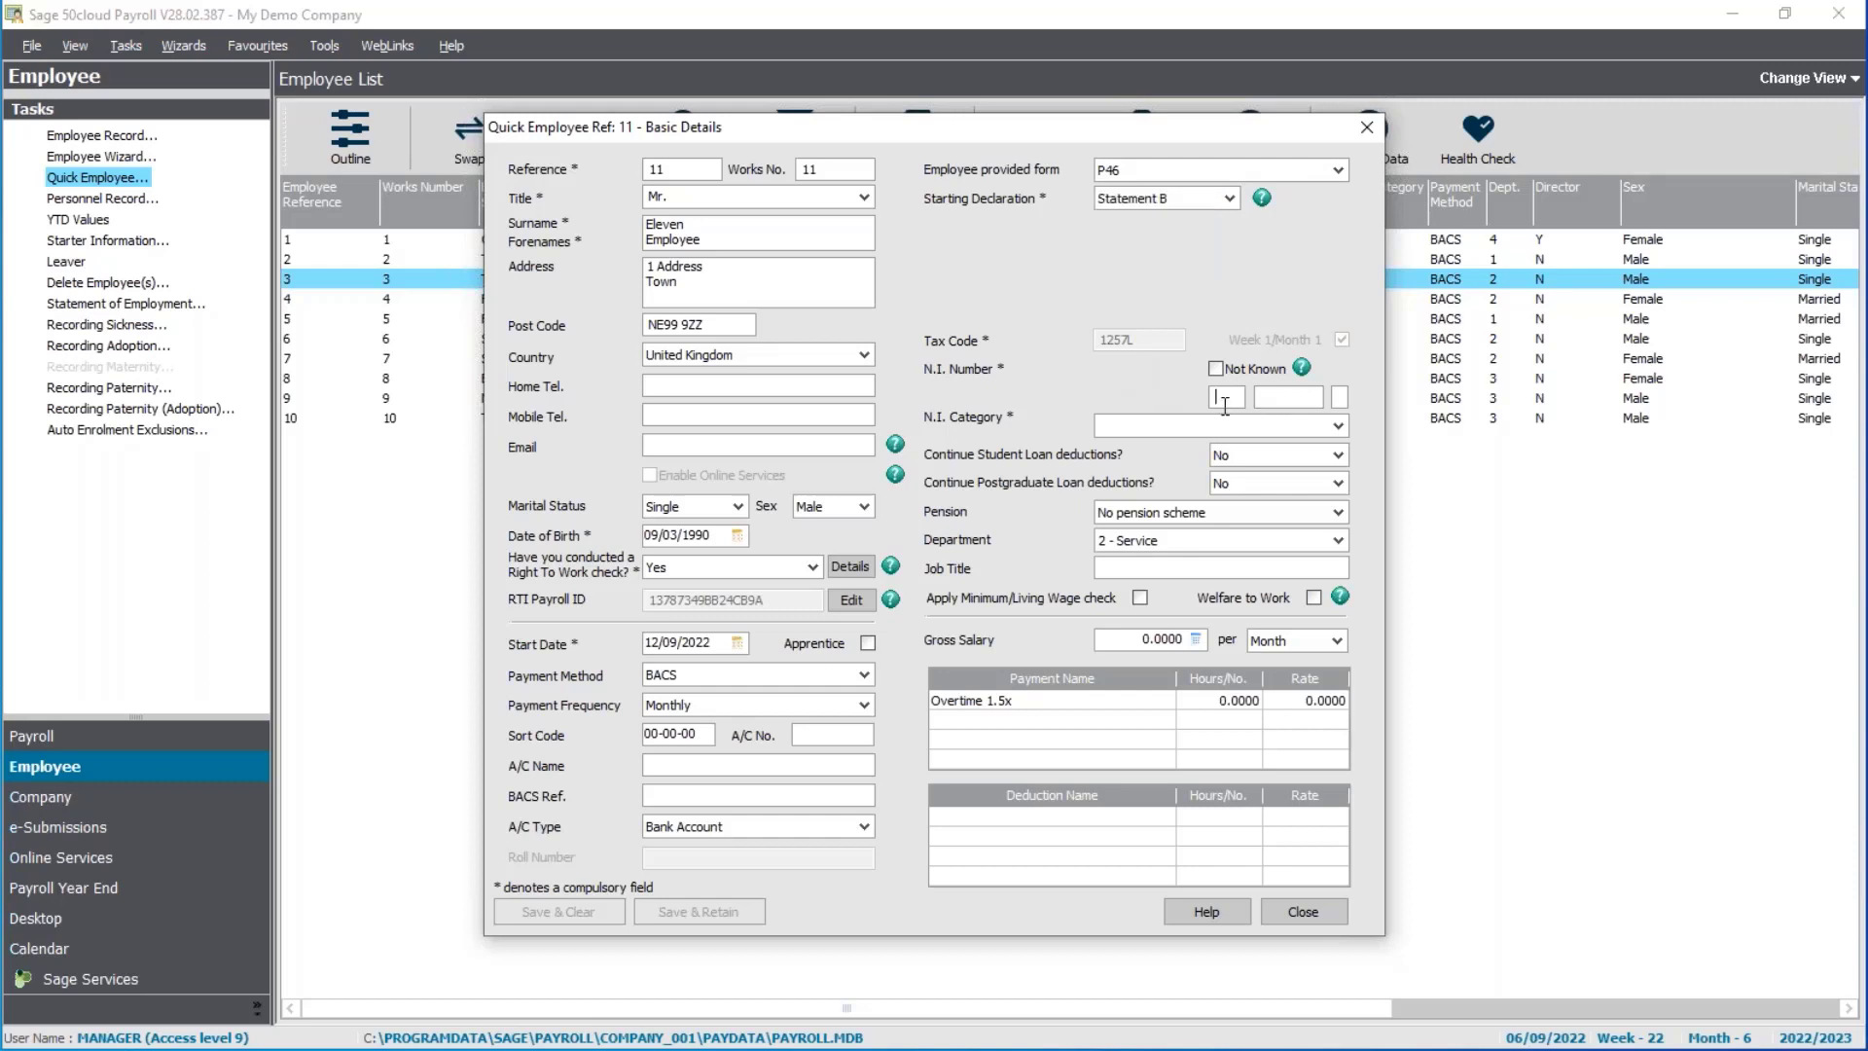
text(AA000001A)
key(Tab)
click(1339, 425)
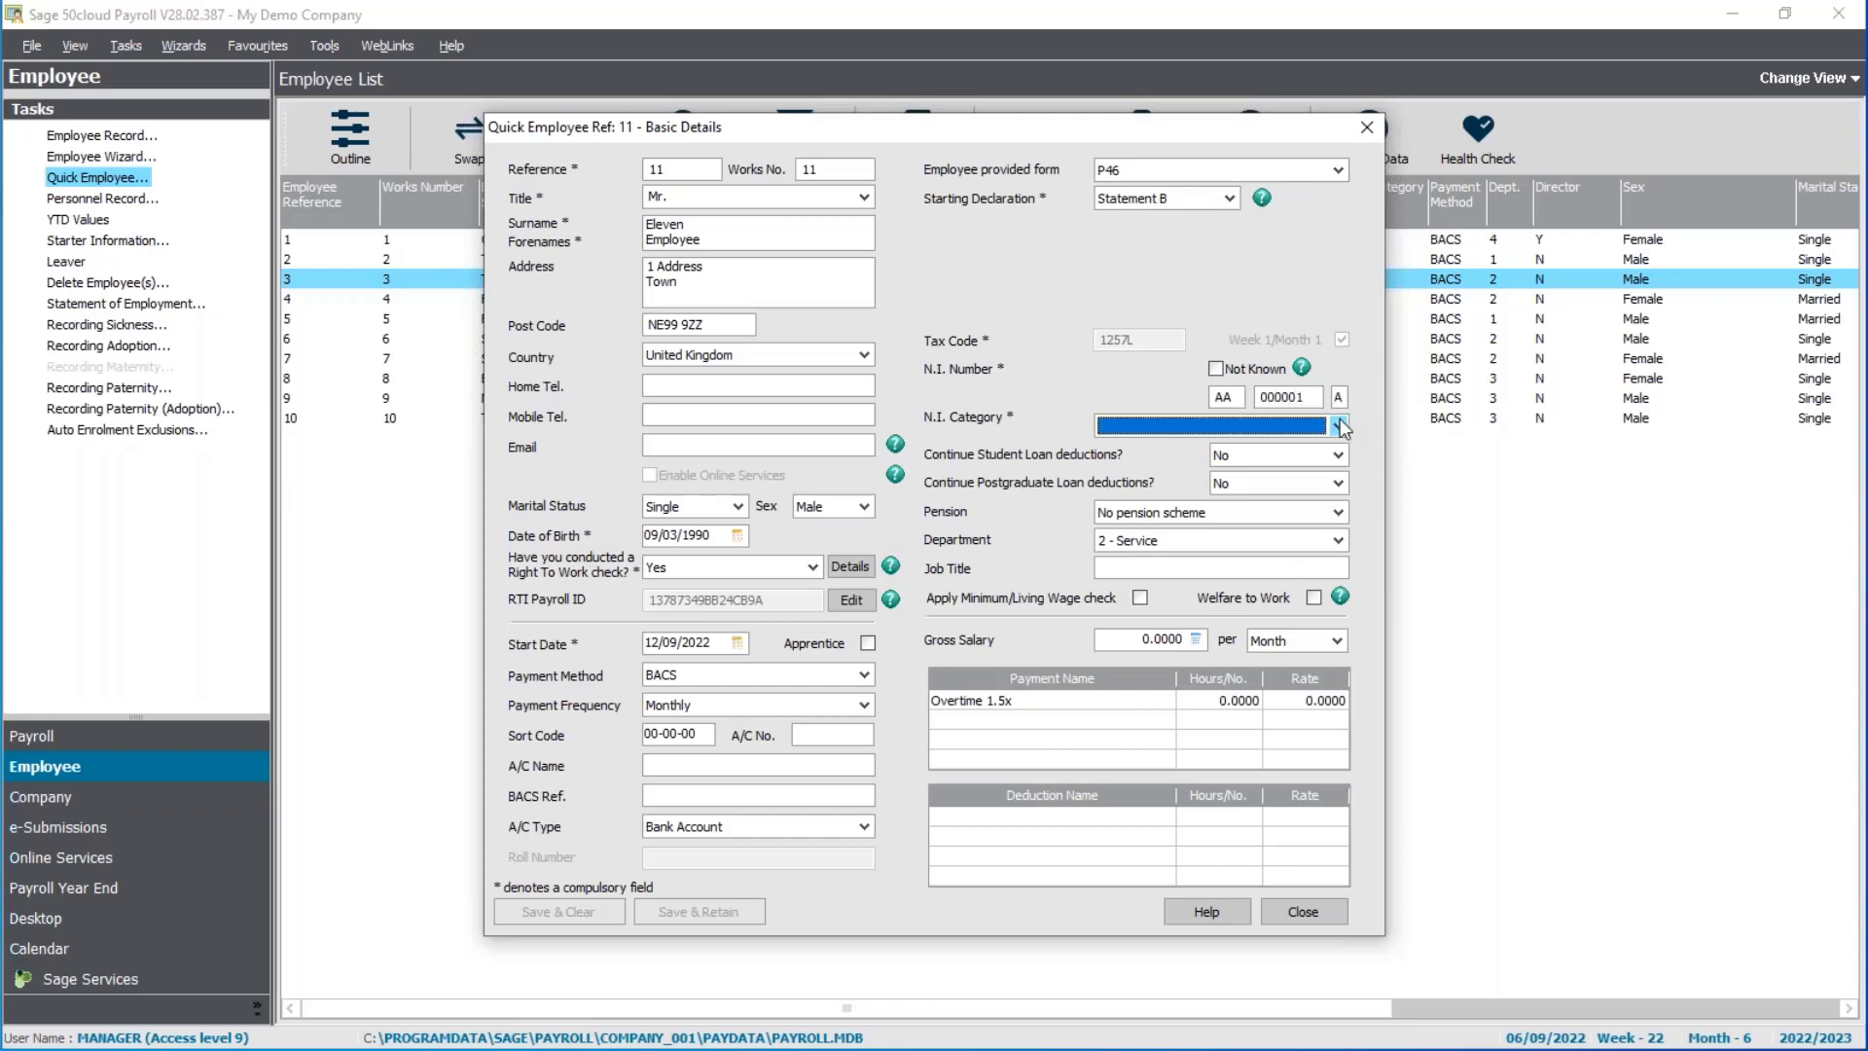
click(1243, 454)
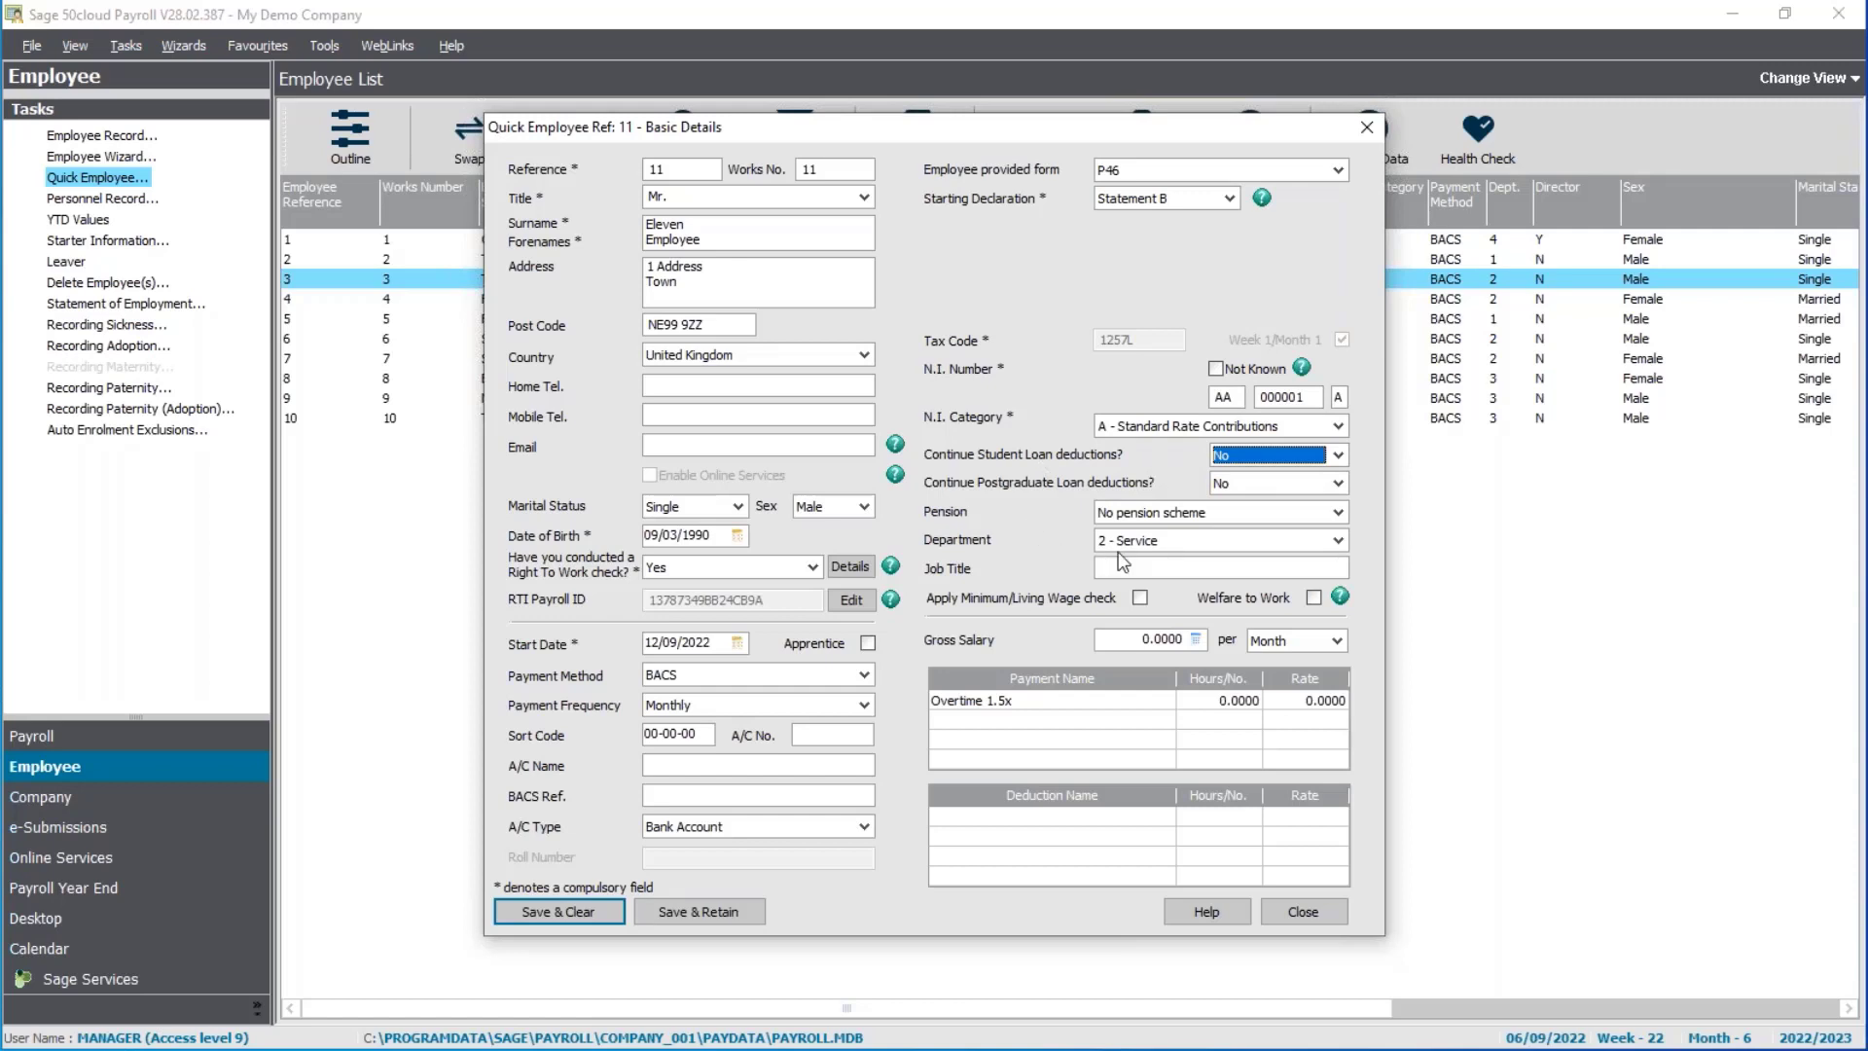
Set the employee's gross salary to 2000 per month
click(1143, 639)
text(2)
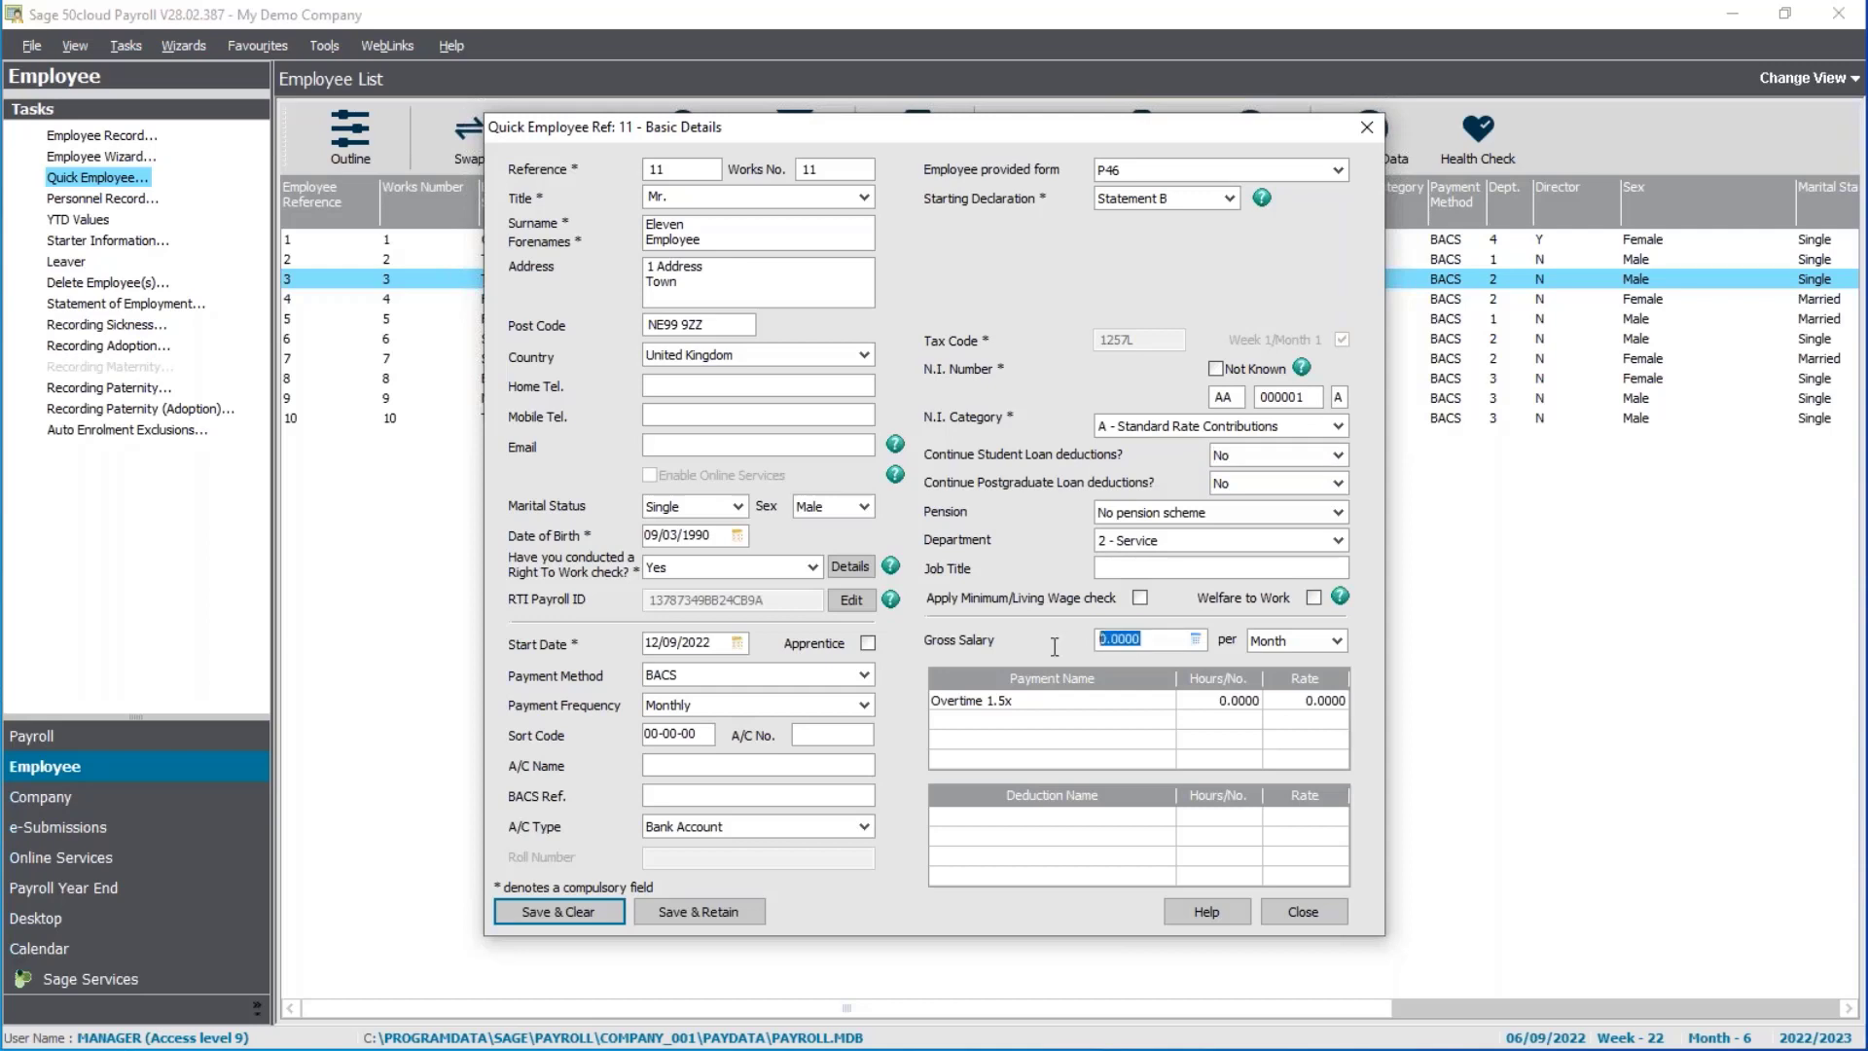
text(000)
key(Tab)
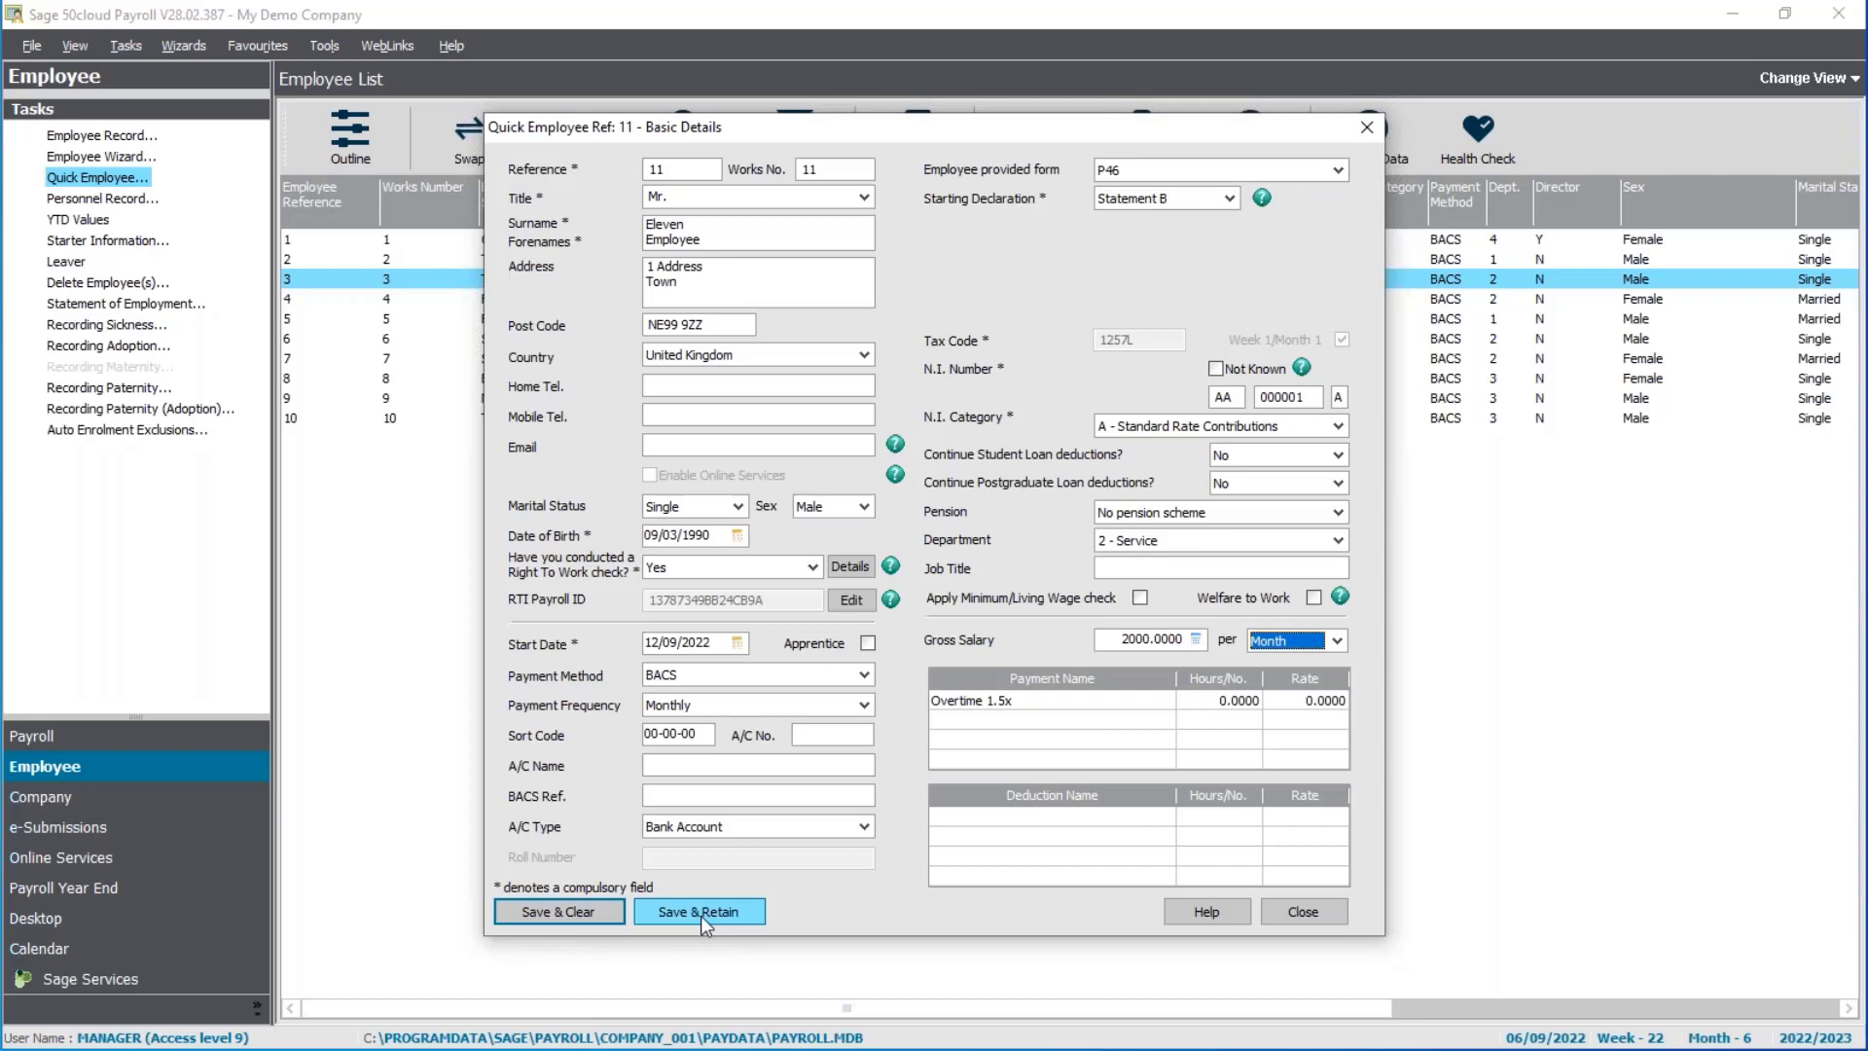
Save the new employee record, leave the quick employee form and select employee 11 in the employee list
click(523, 909)
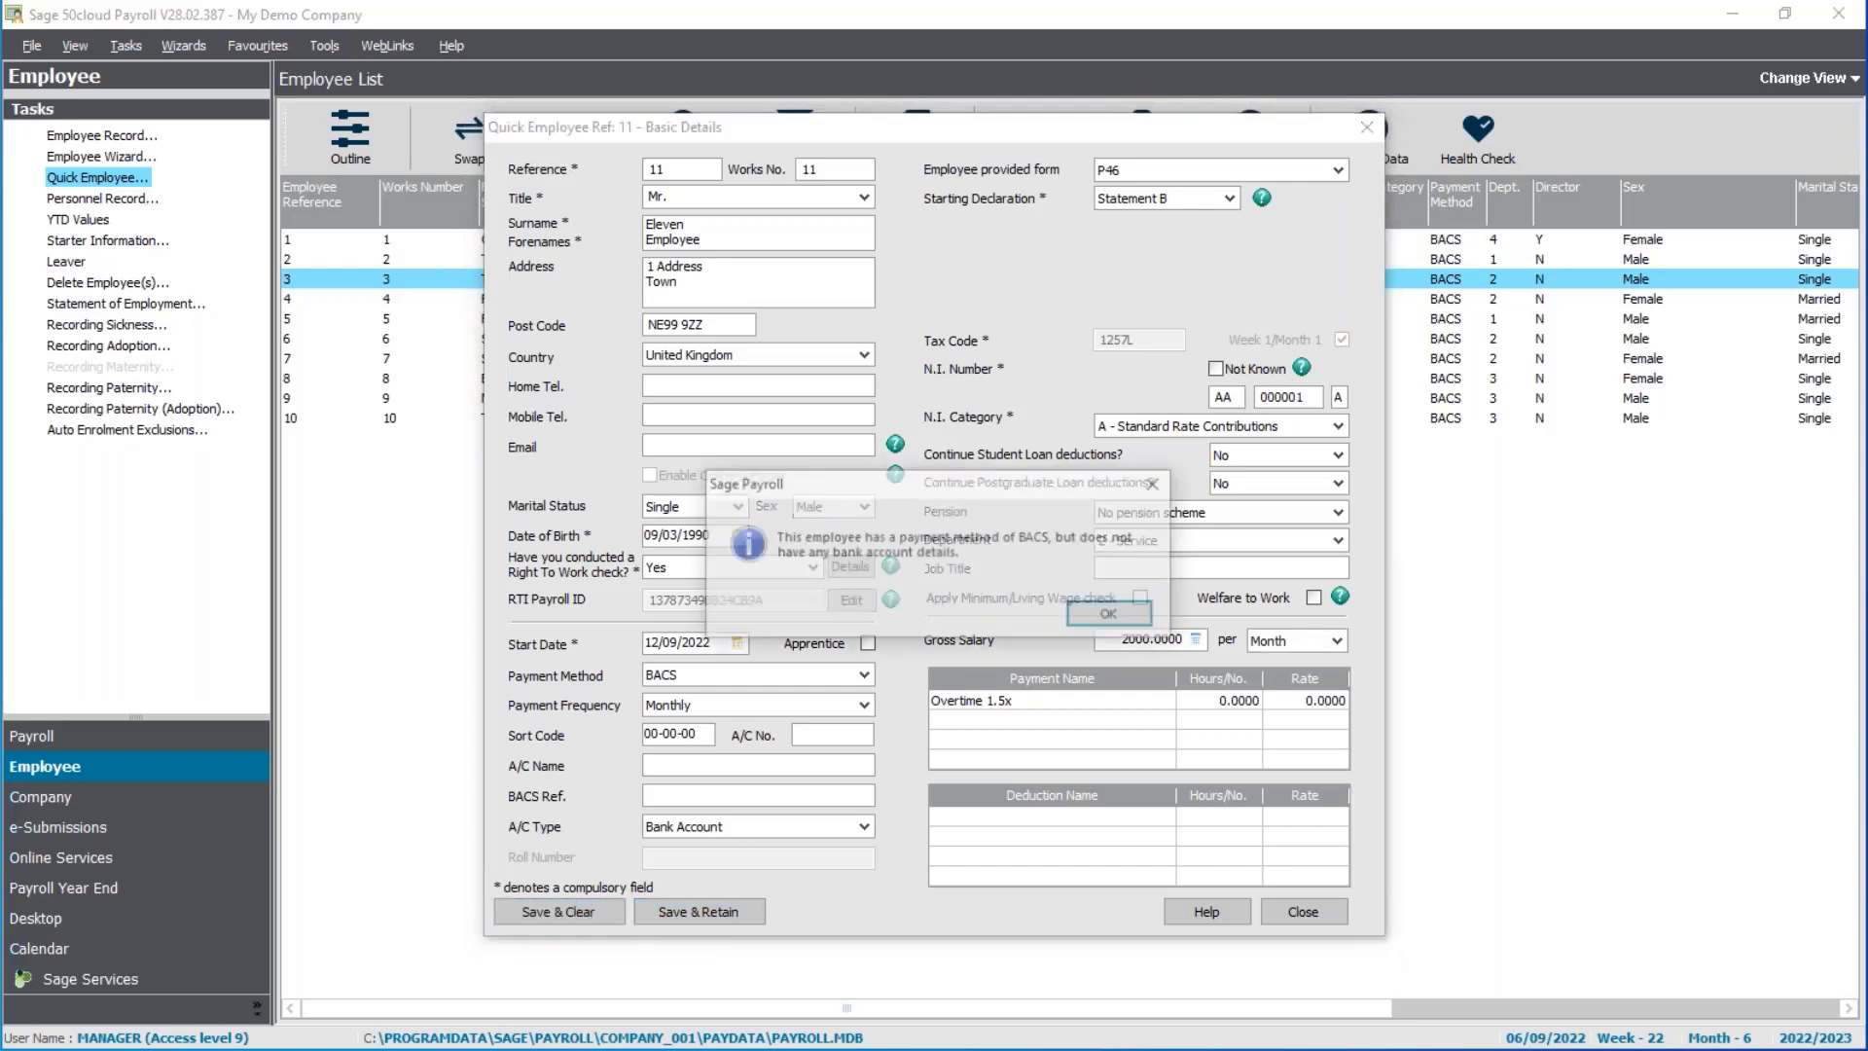
click(1097, 608)
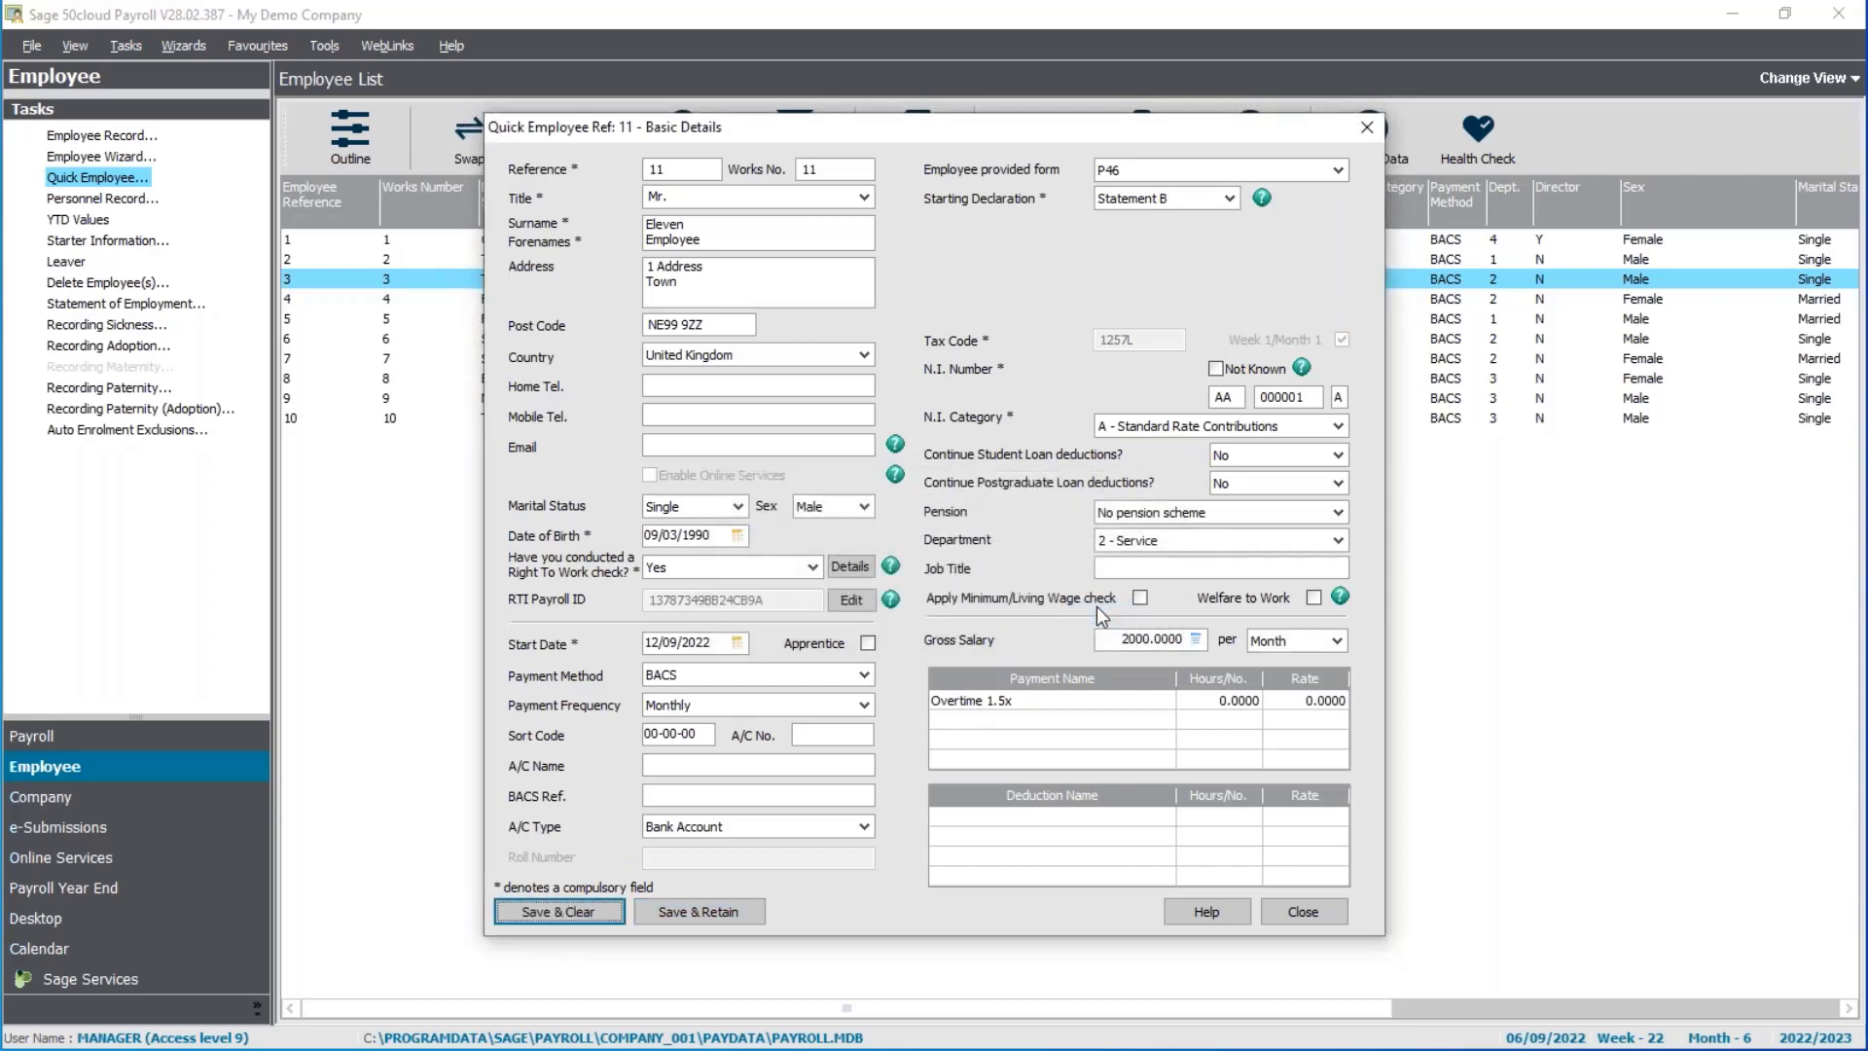
click(1098, 611)
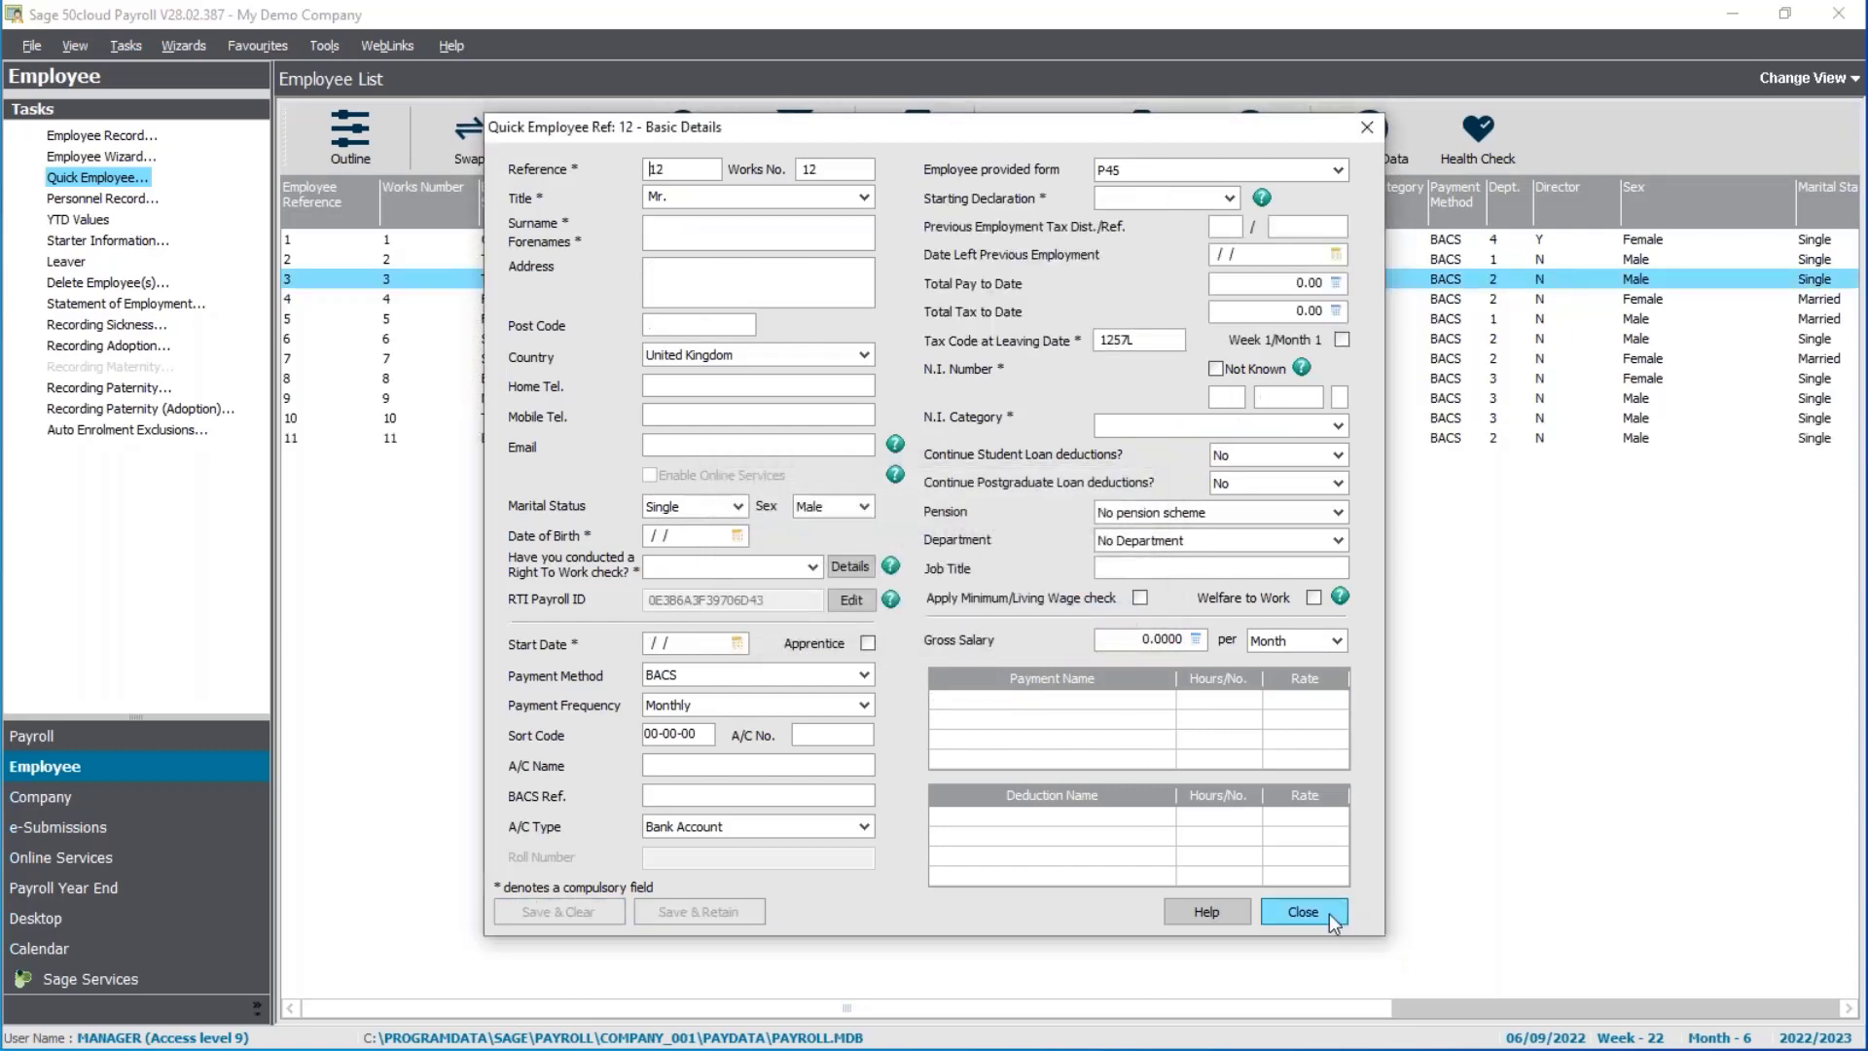
click(1330, 914)
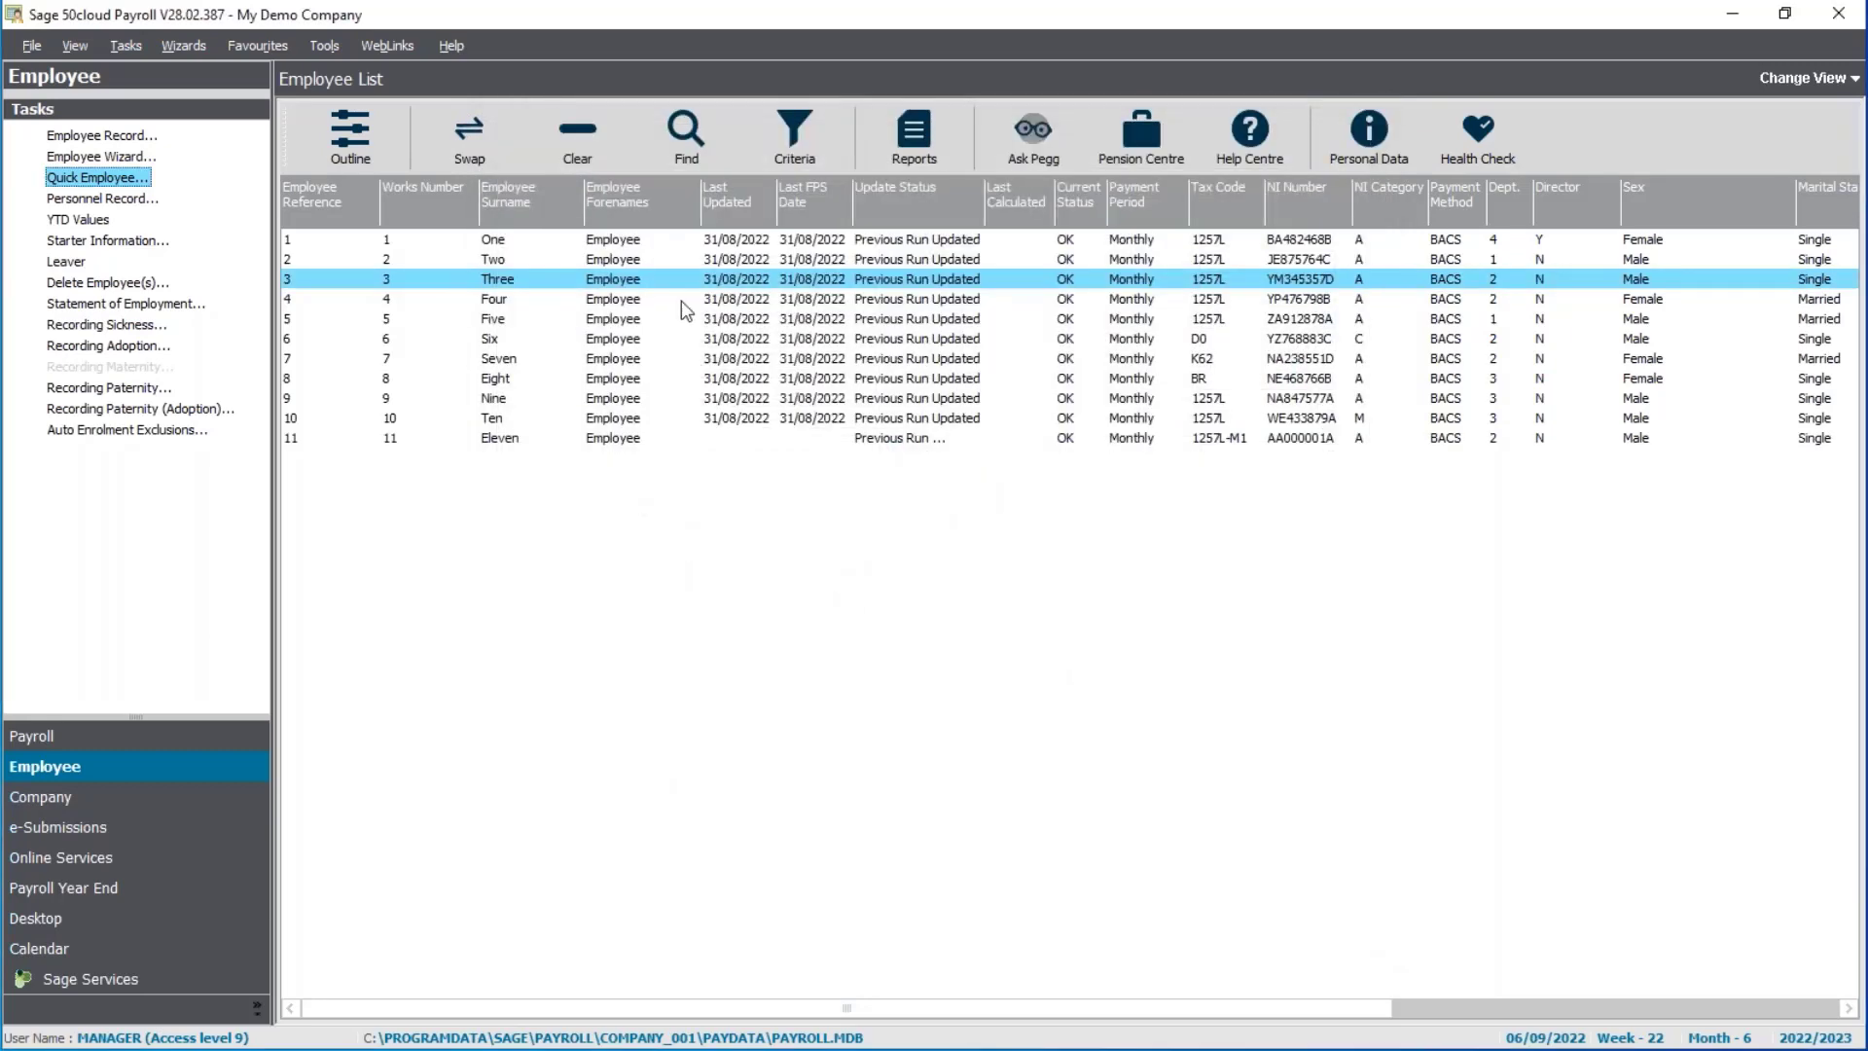
click(650, 440)
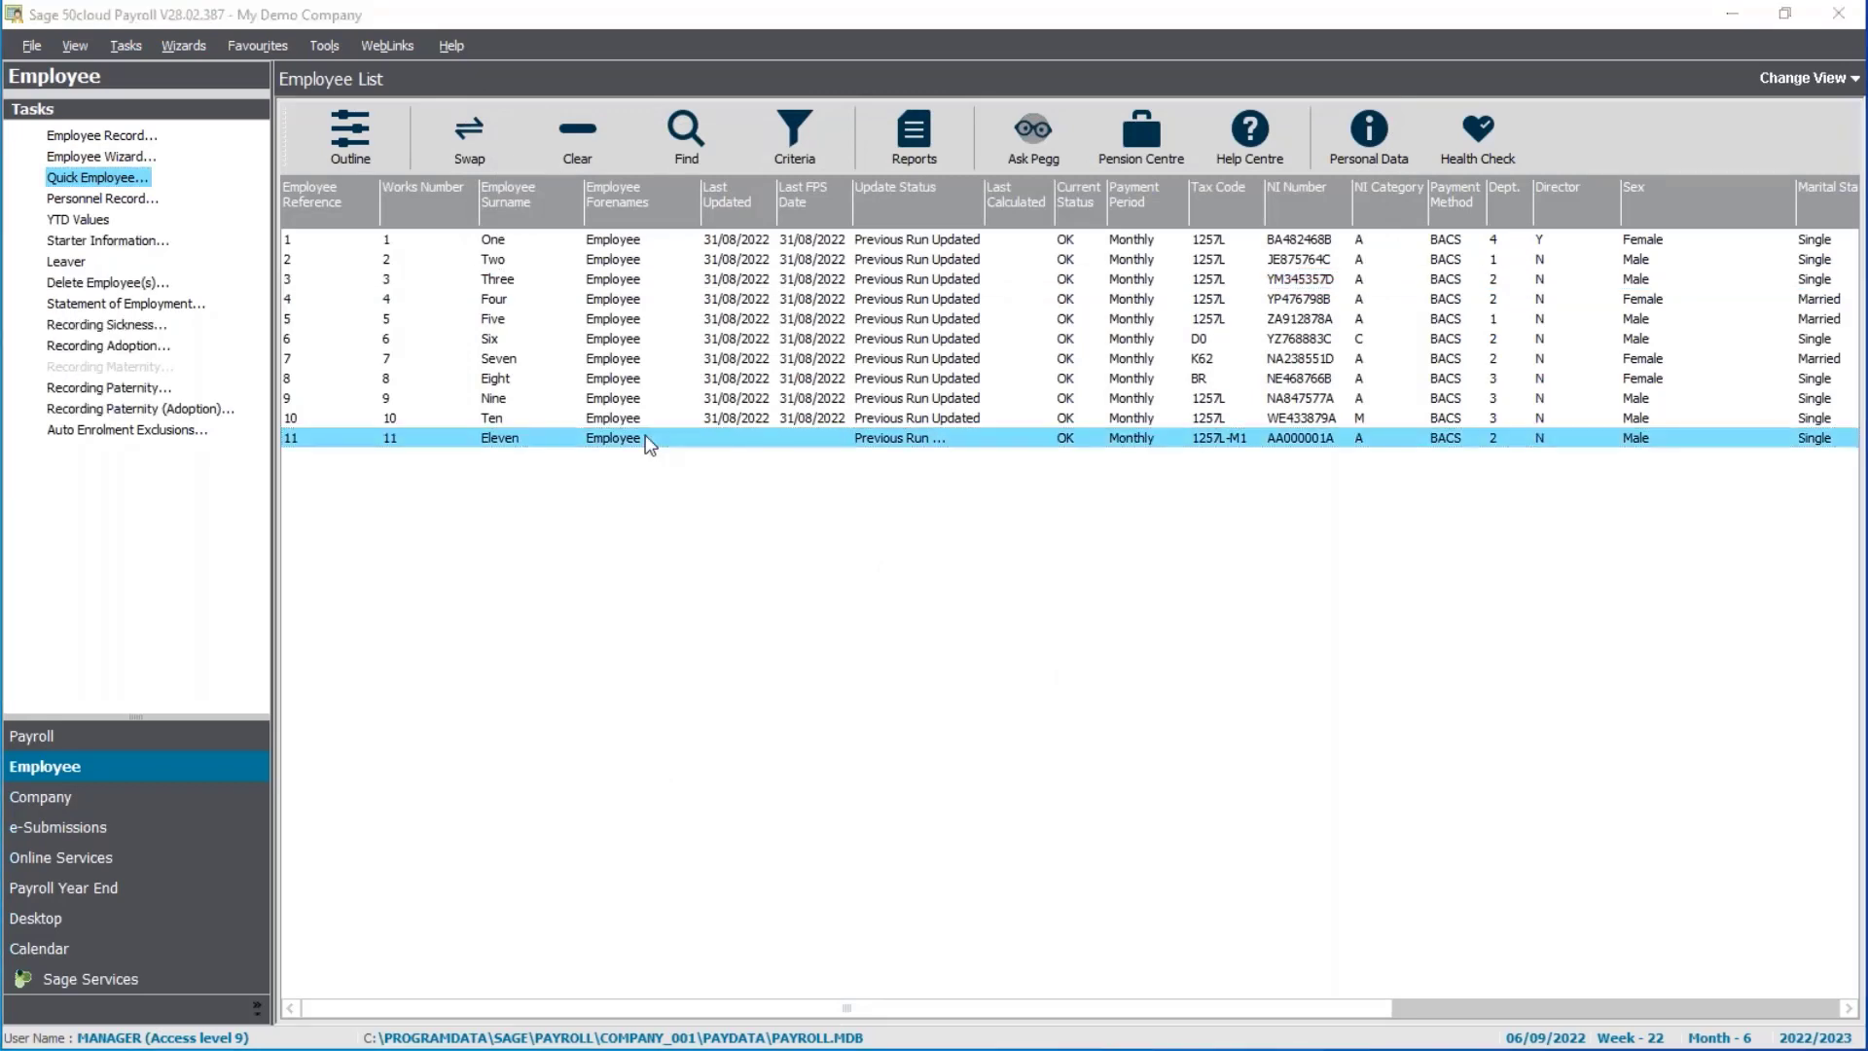
Open employee 11's record and review the department, analysis and payslip comment details
double_click(650, 440)
click(1059, 321)
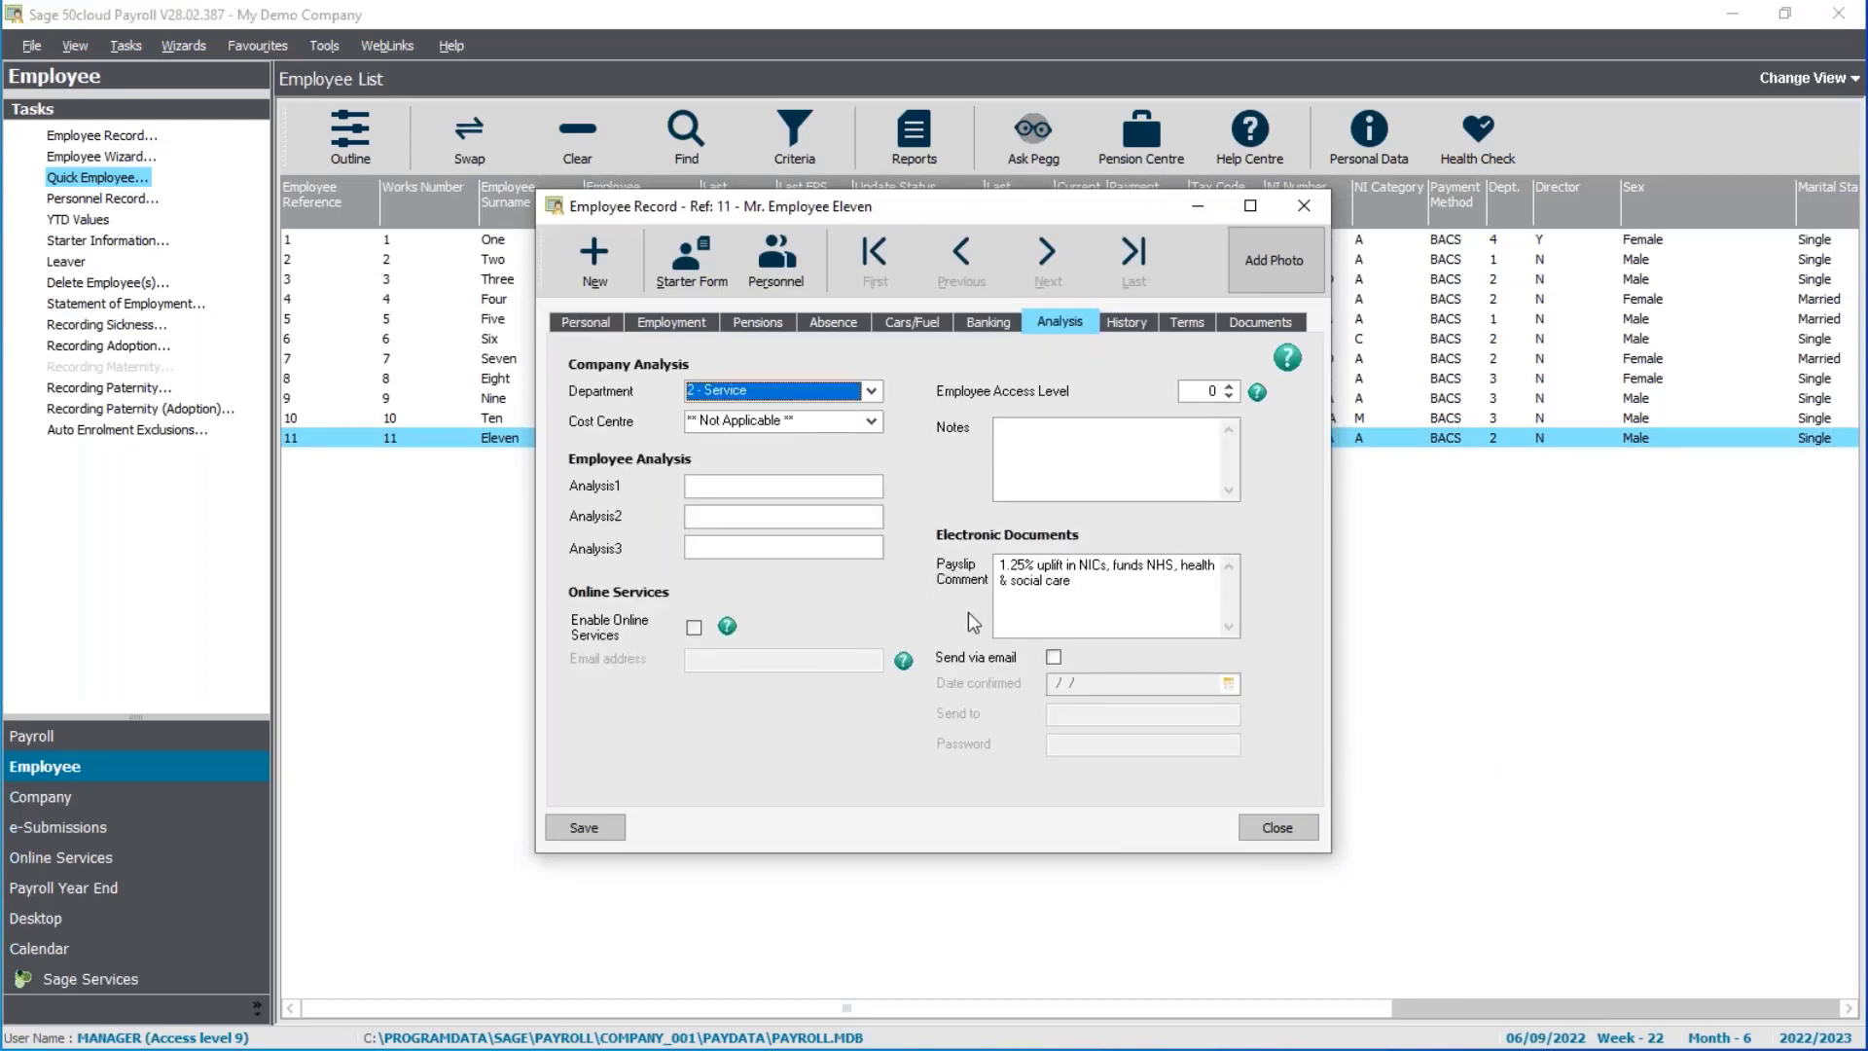
click(1152, 589)
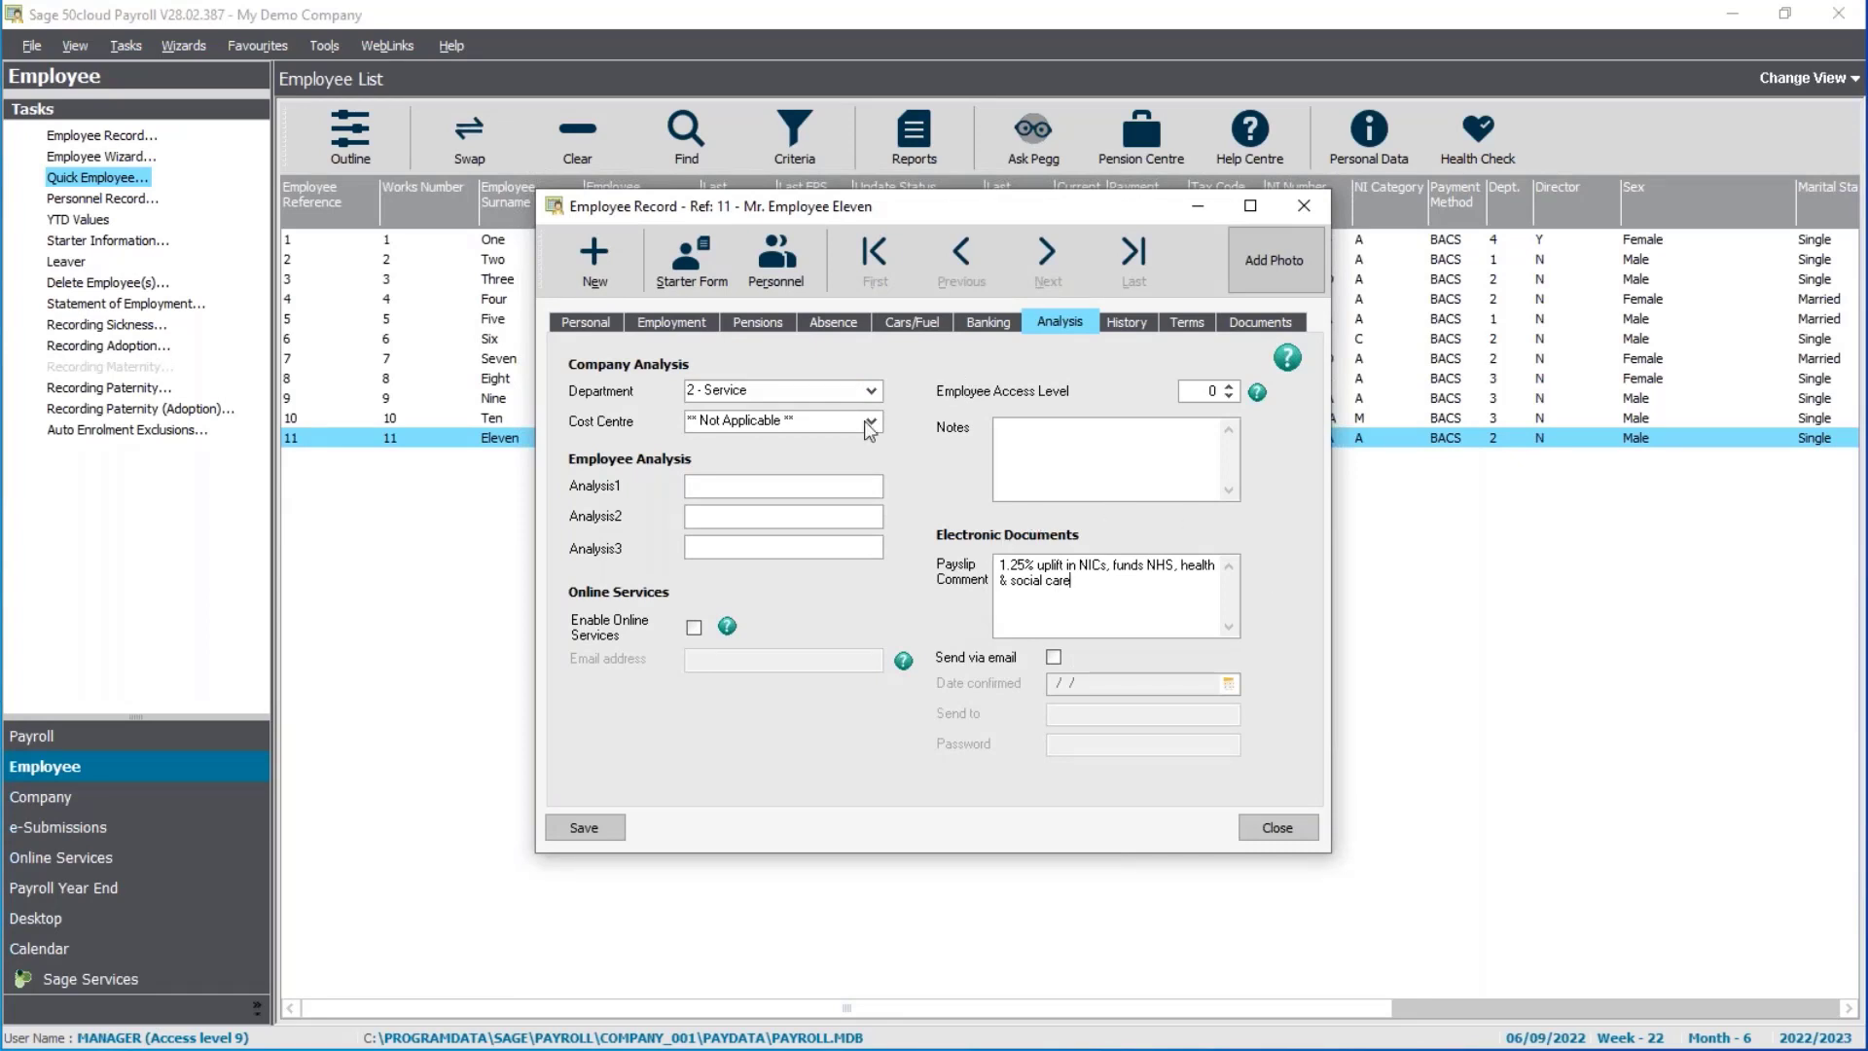
Set employee 11's contracted hours to 35 per week in the salary details and save them
click(660, 329)
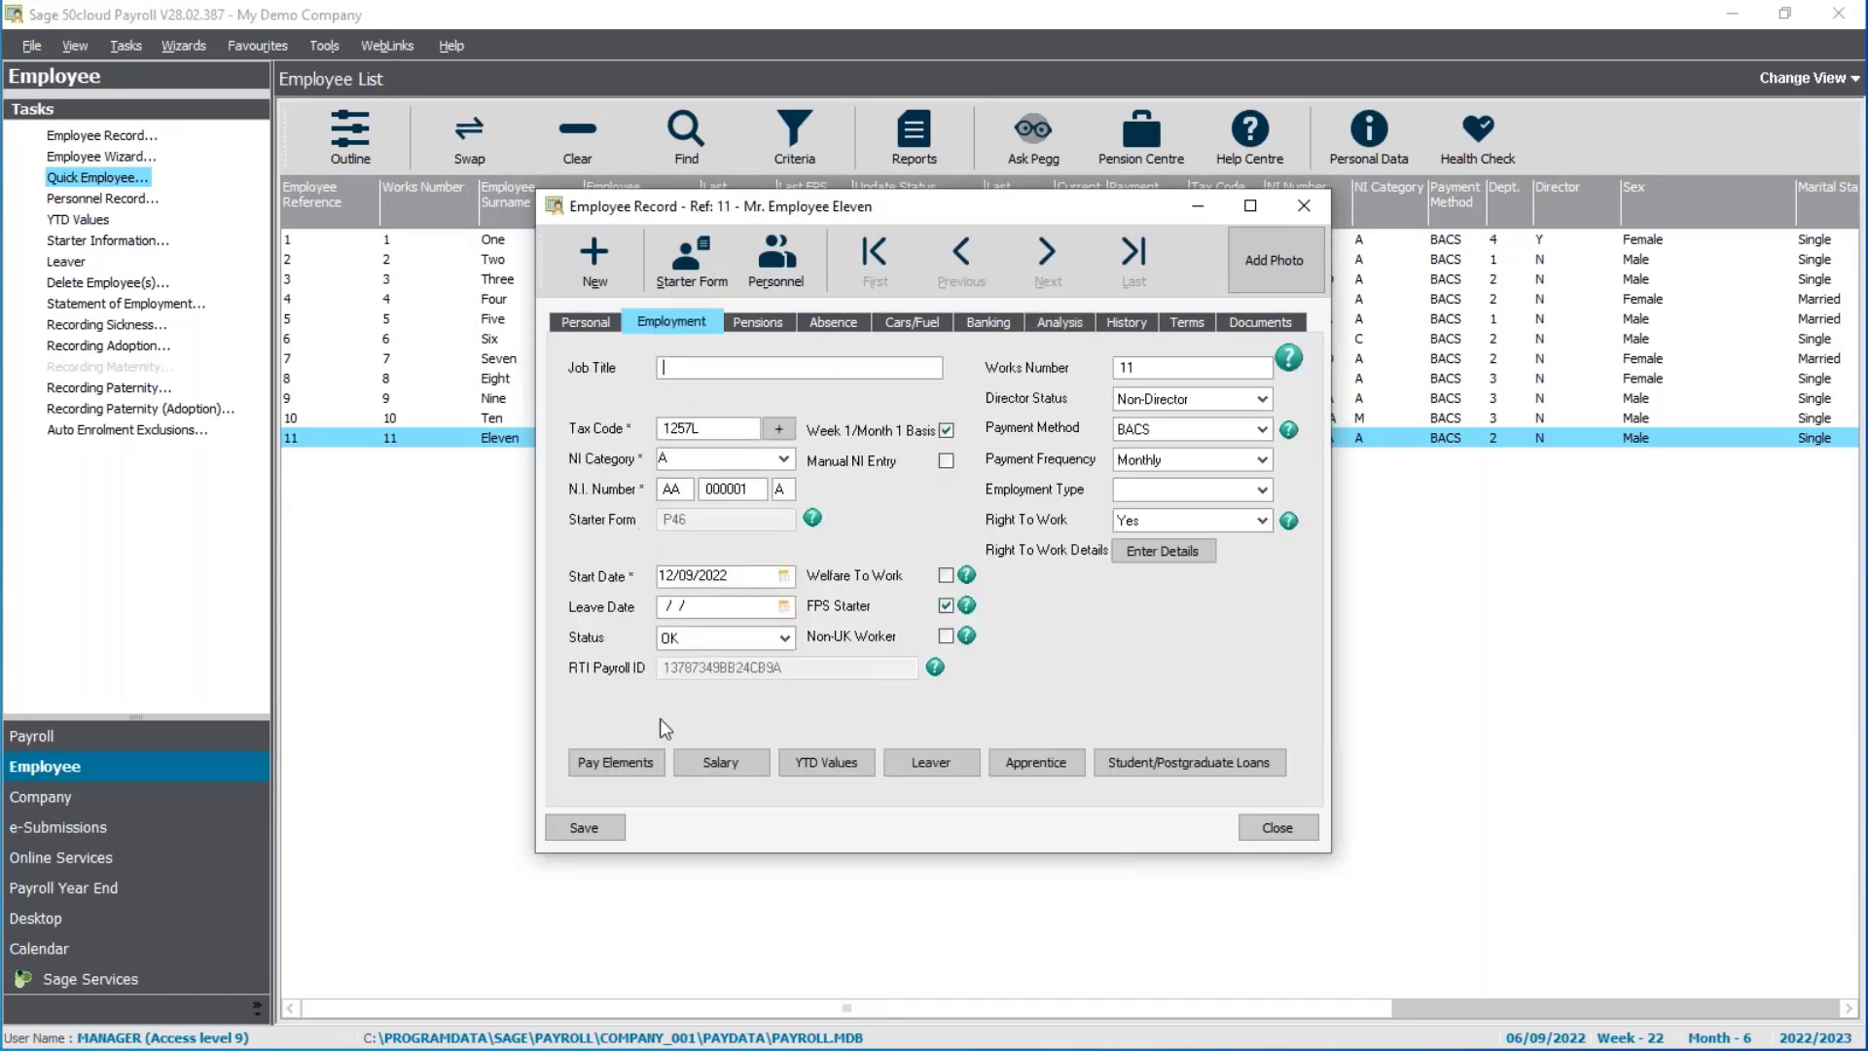
click(724, 765)
click(856, 526)
text(35)
key(Tab)
key(w)
key(Tab)
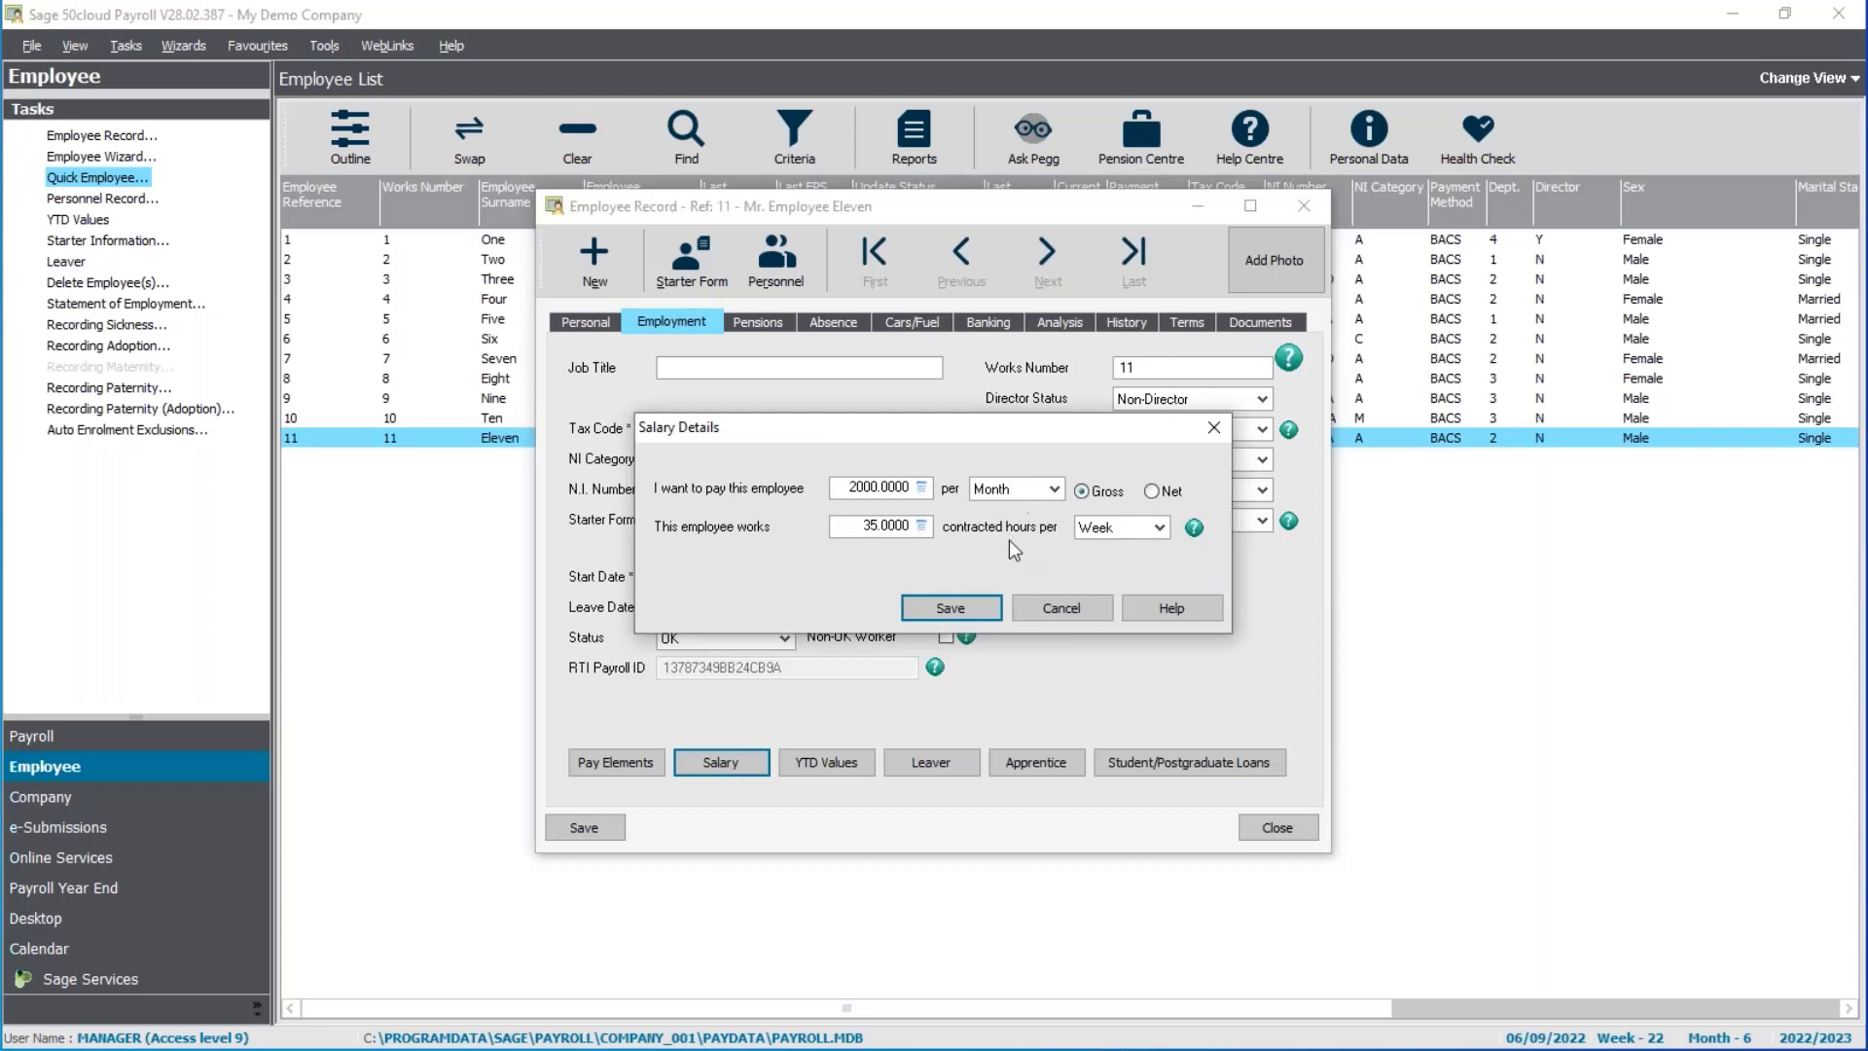
click(950, 604)
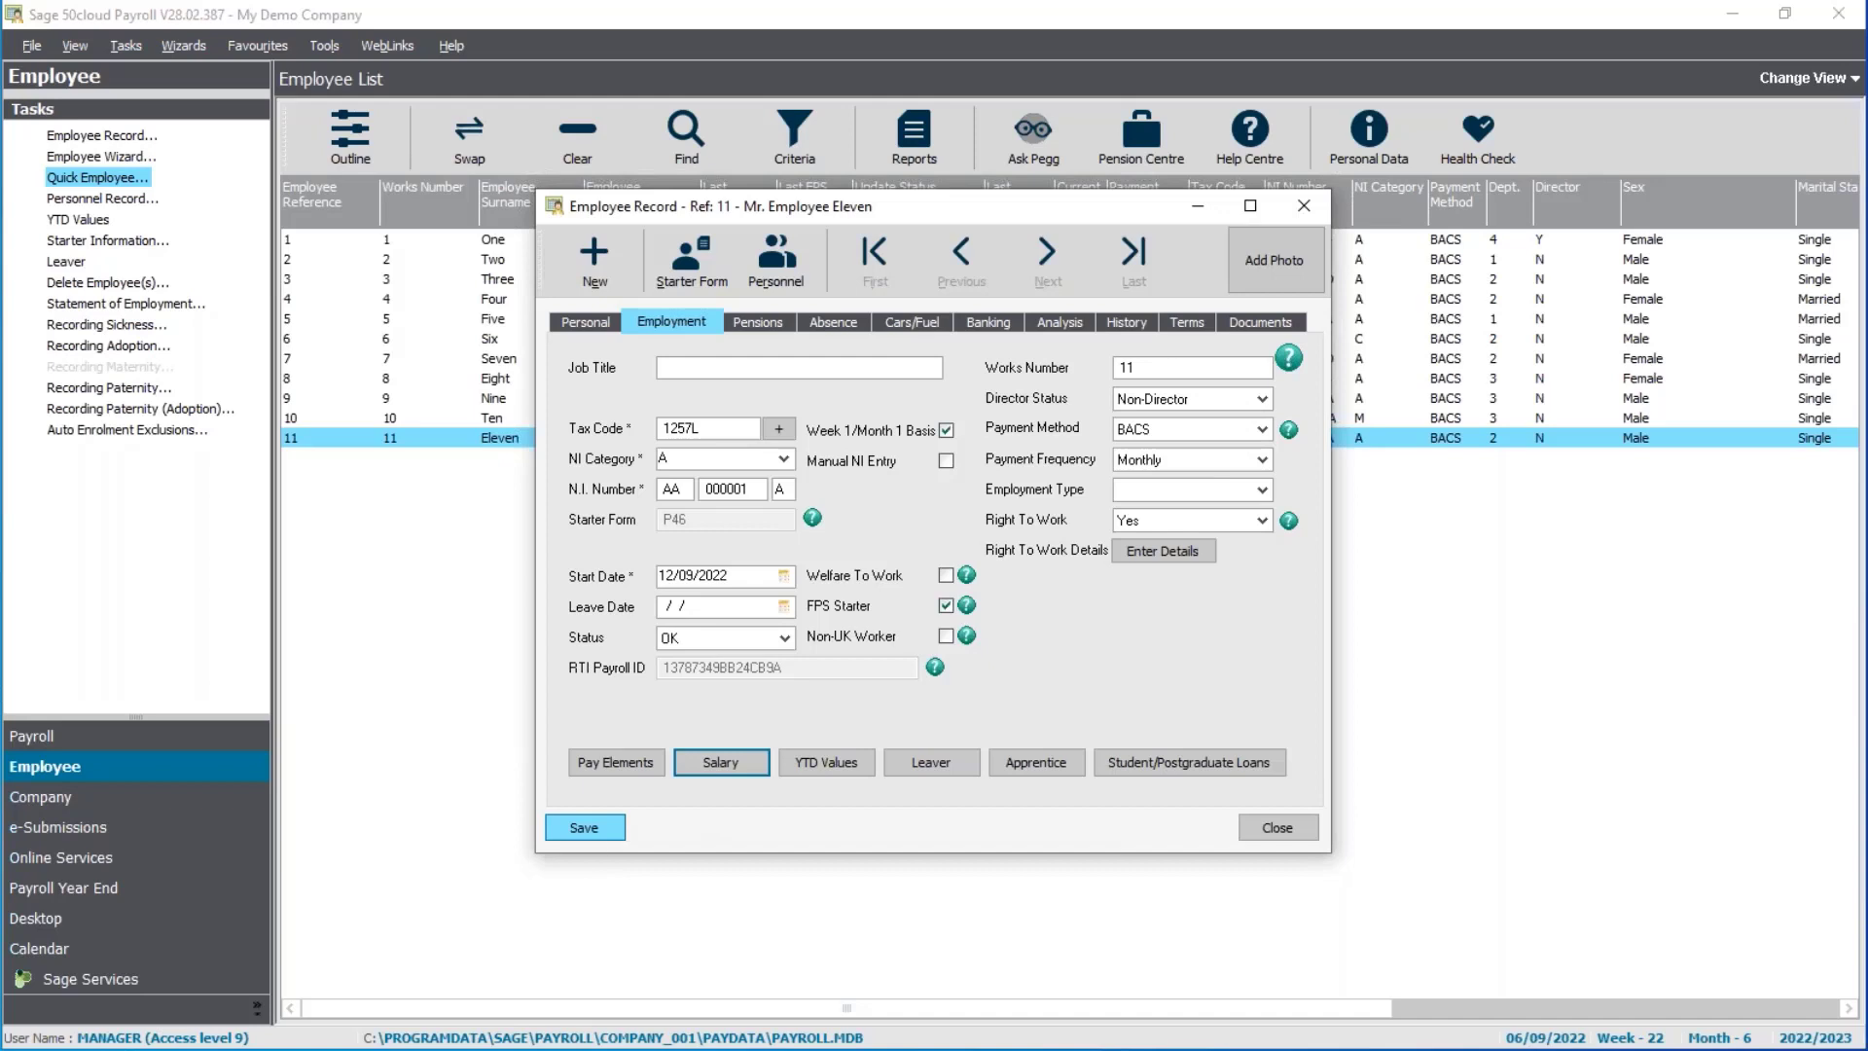
Review employee 11's payment elements, save them and close the employee record
click(622, 768)
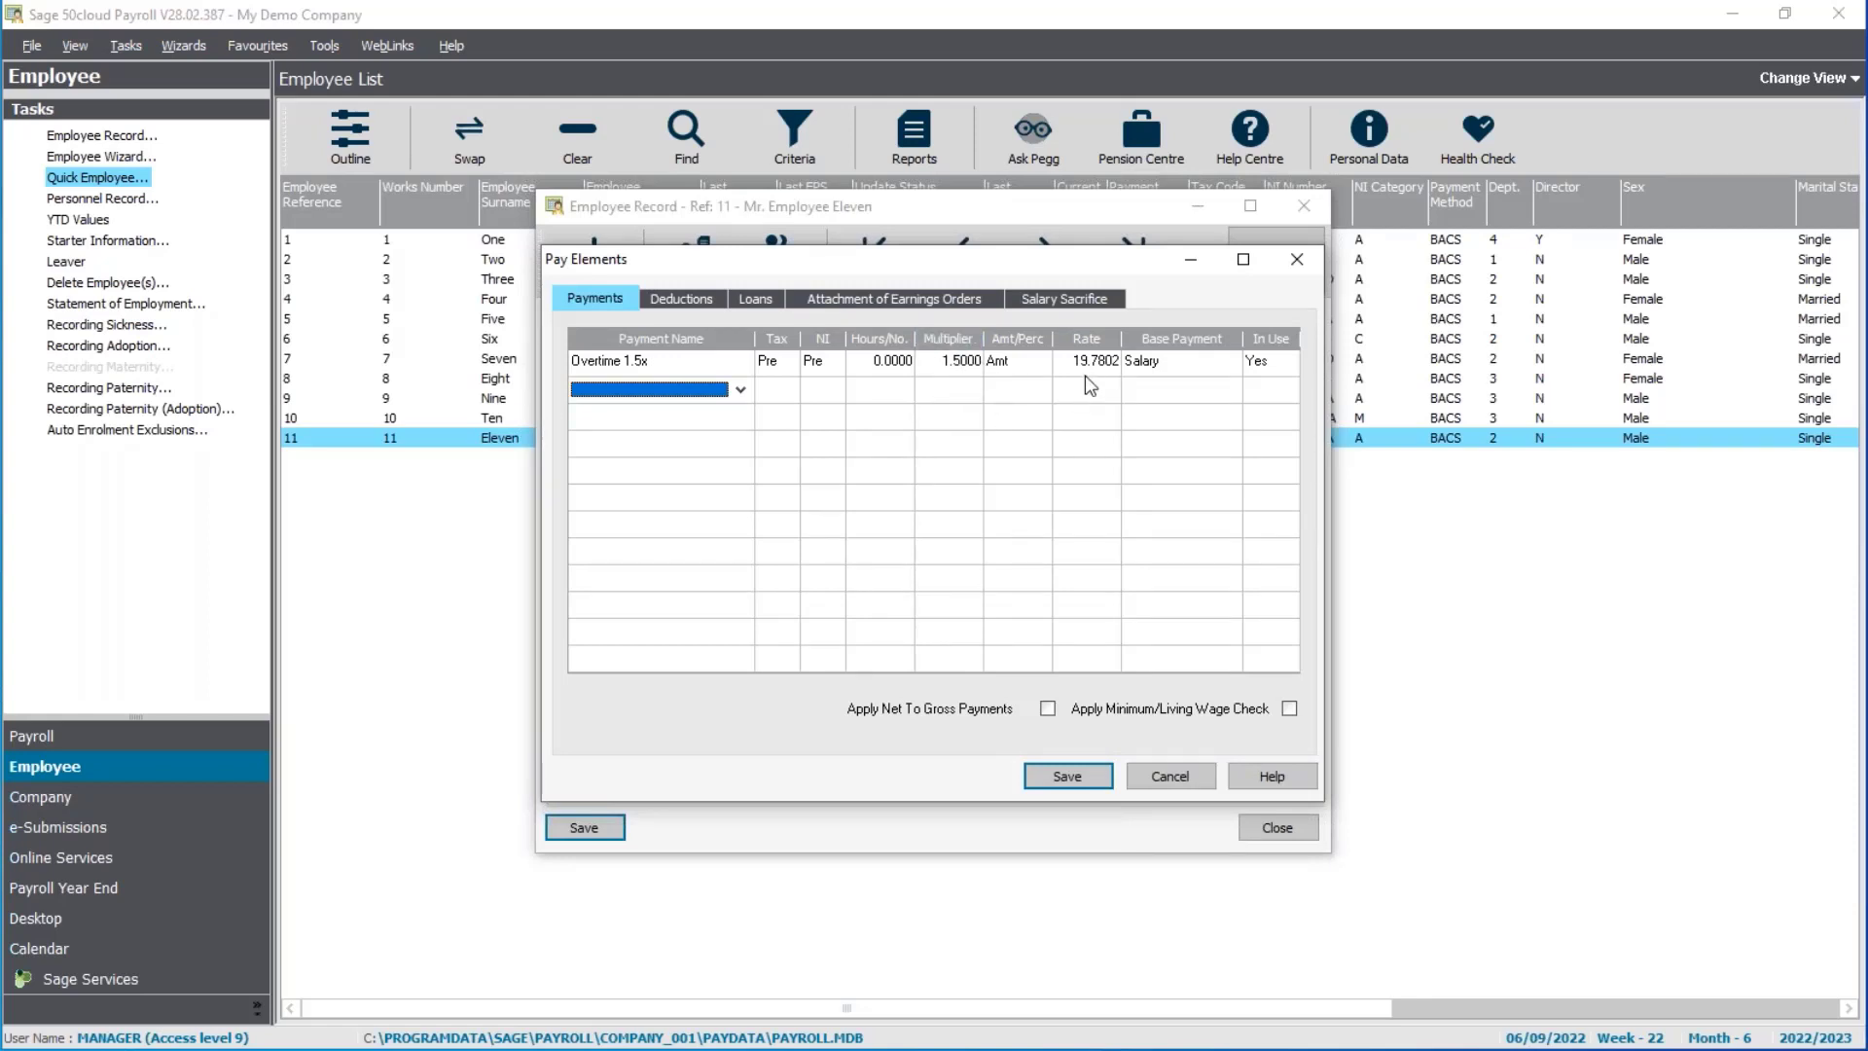
click(1102, 776)
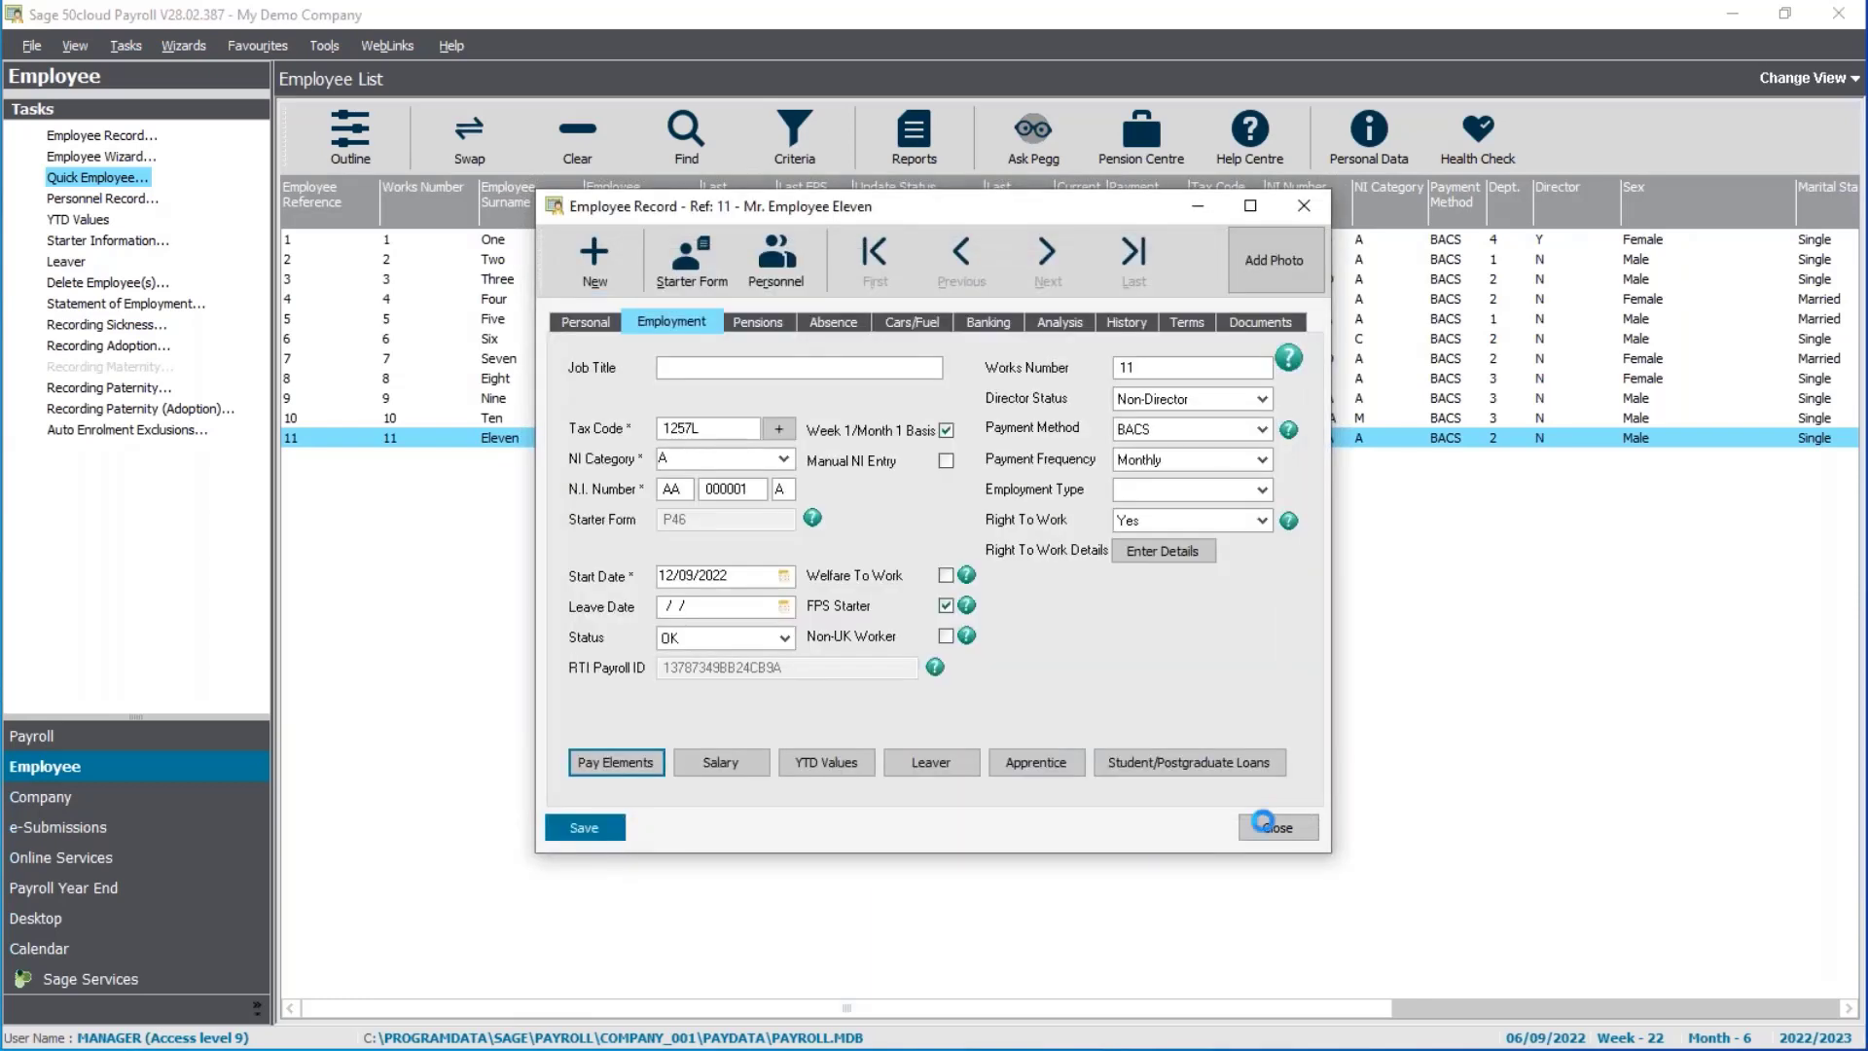
click(1269, 827)
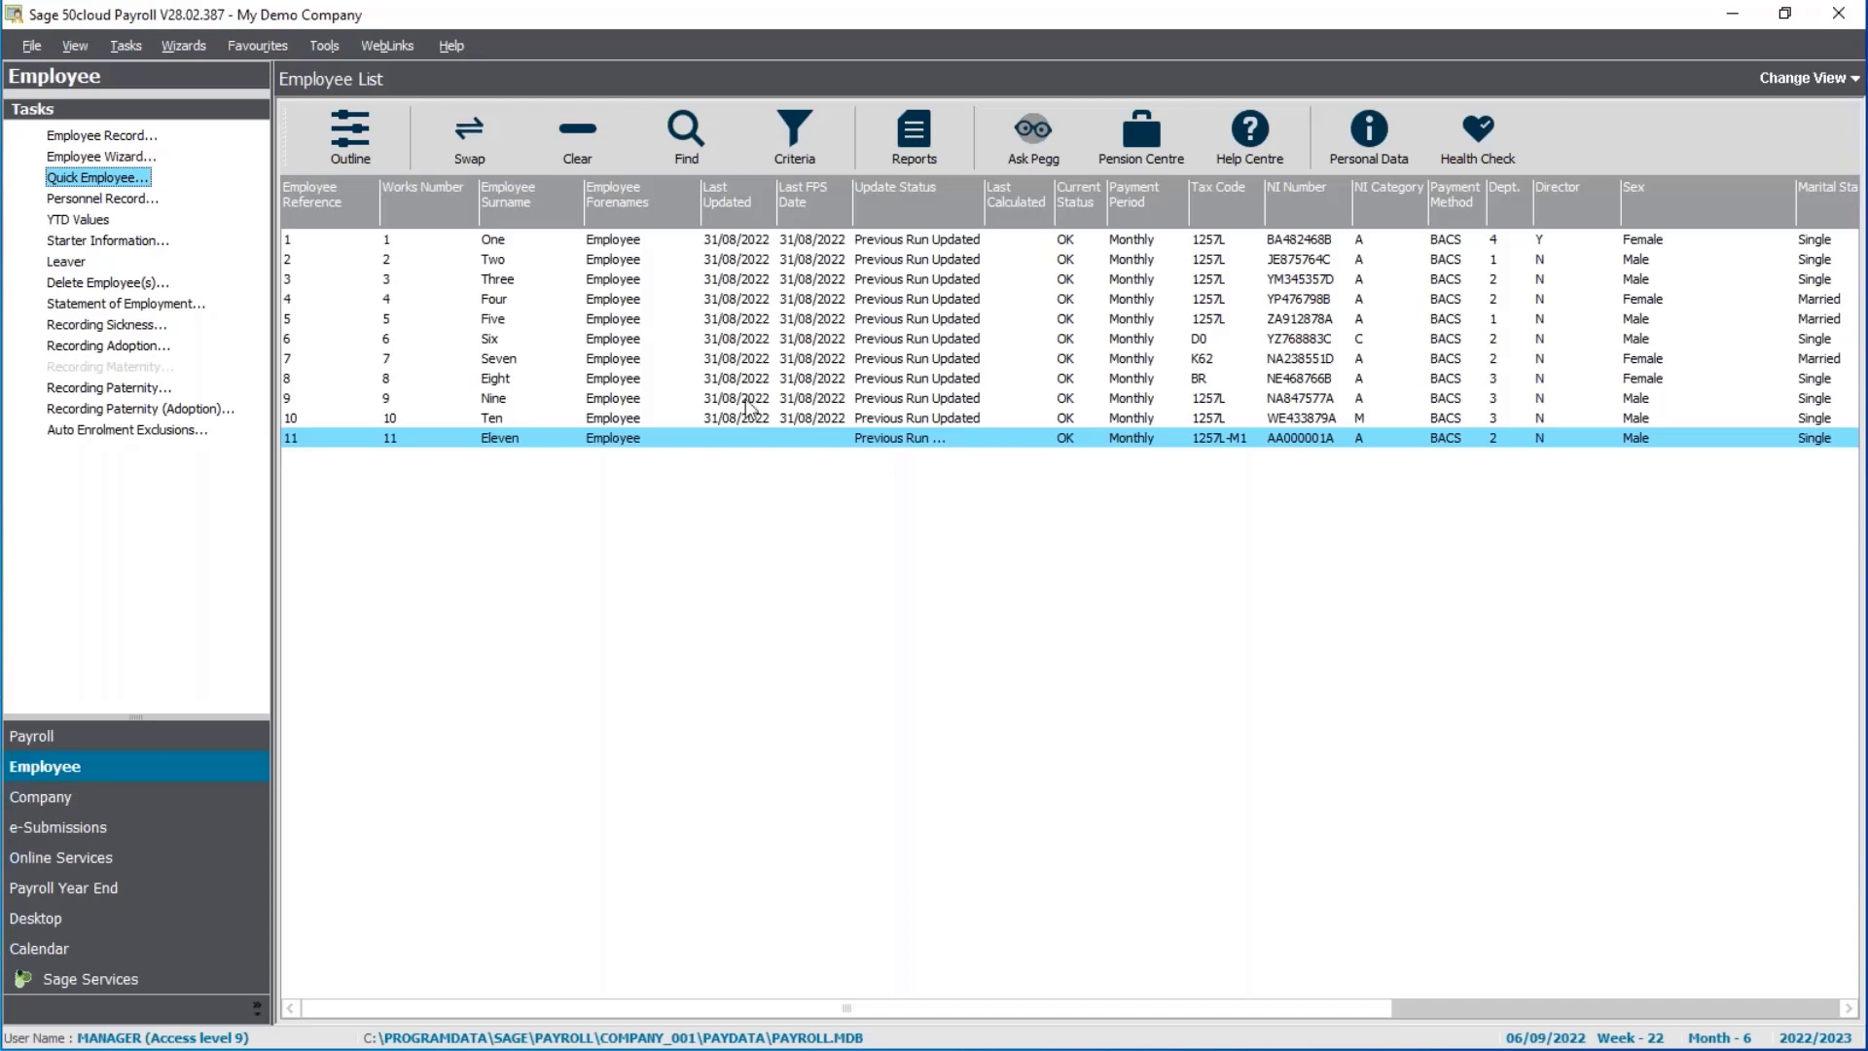
Check employee 4's maternity pay entitlement with medical evidence marked as received and the expected date of birth entered
click(663, 450)
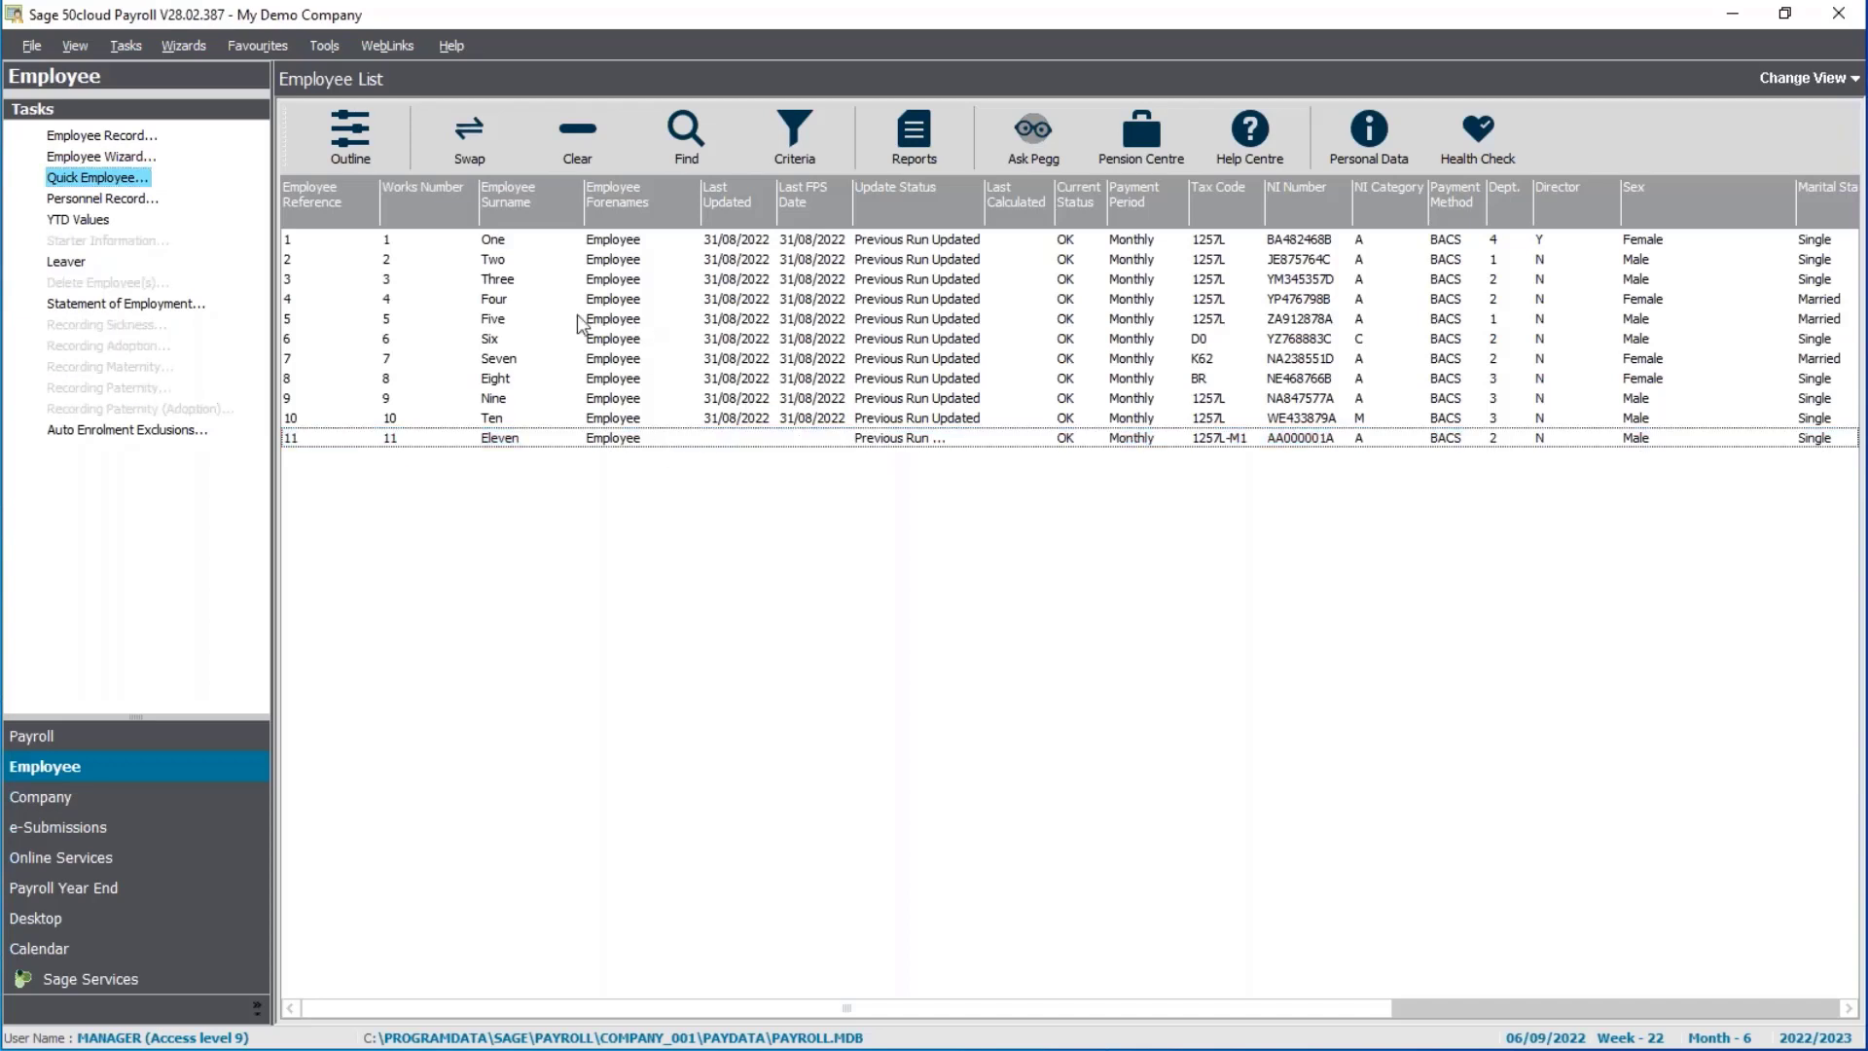
click(485, 302)
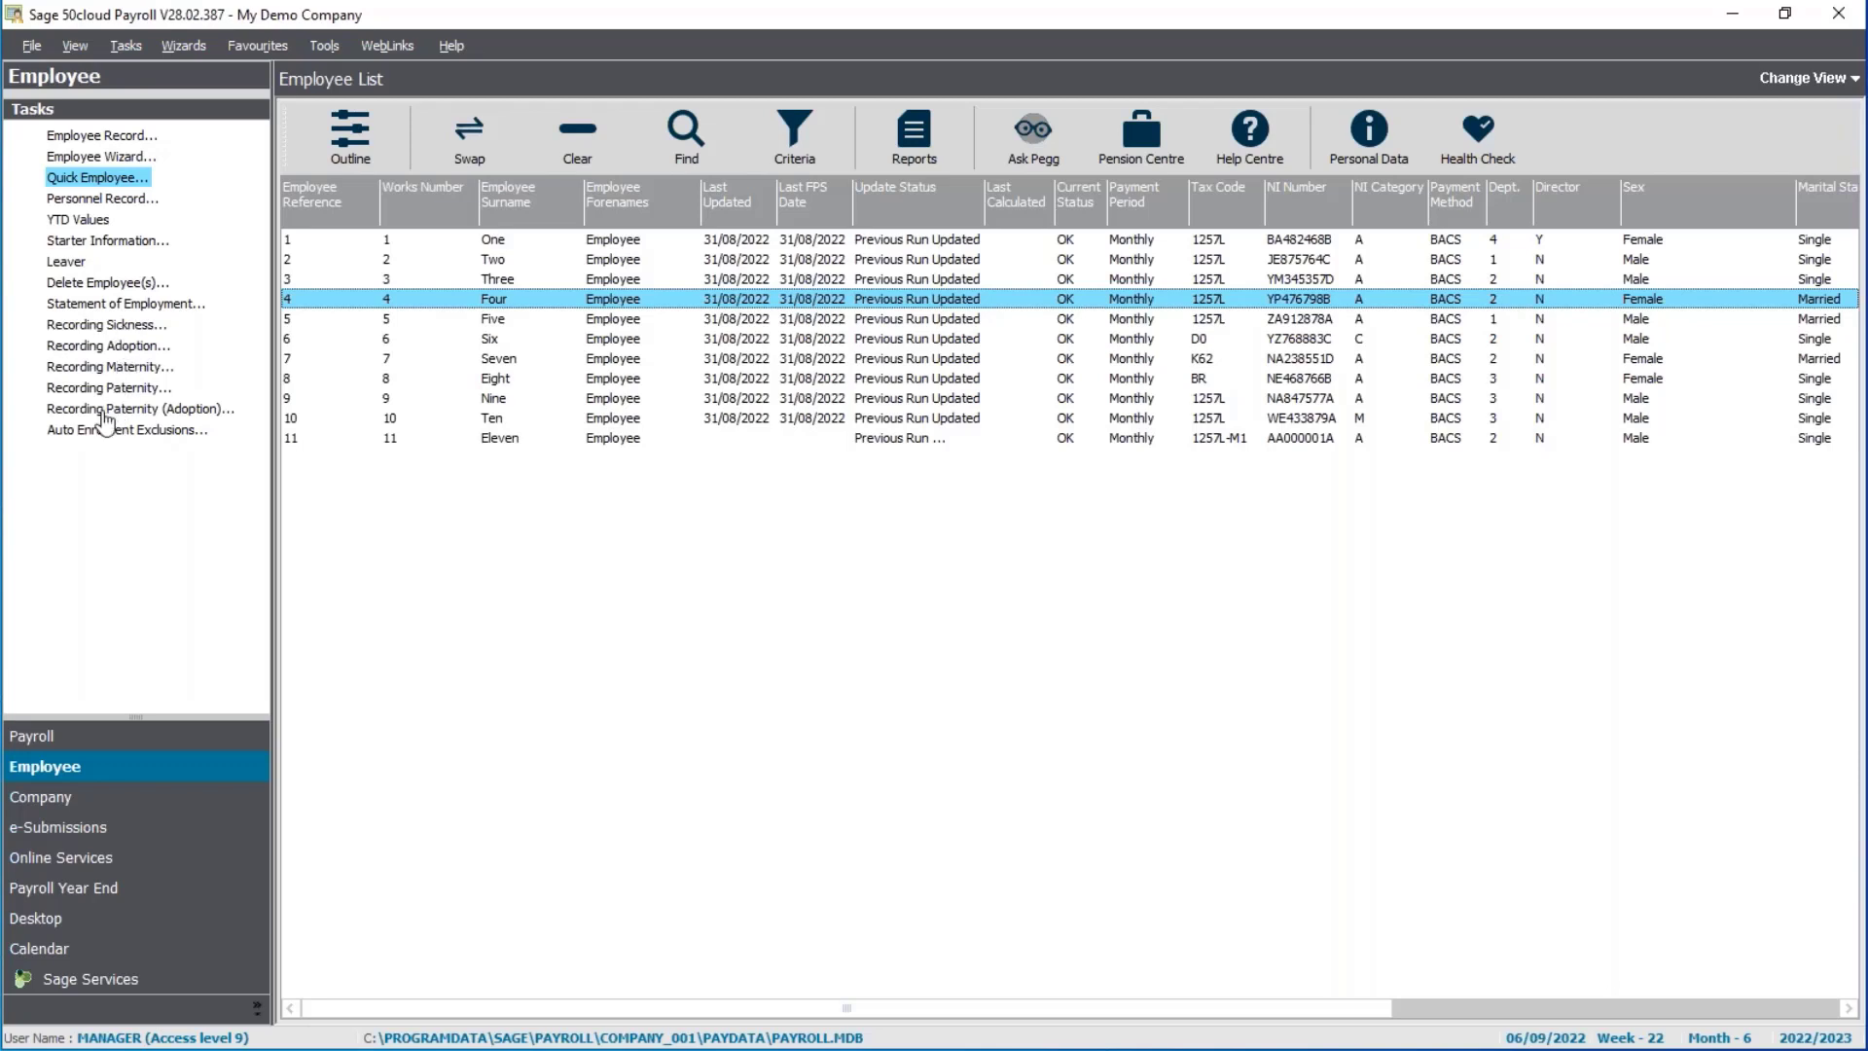
click(164, 370)
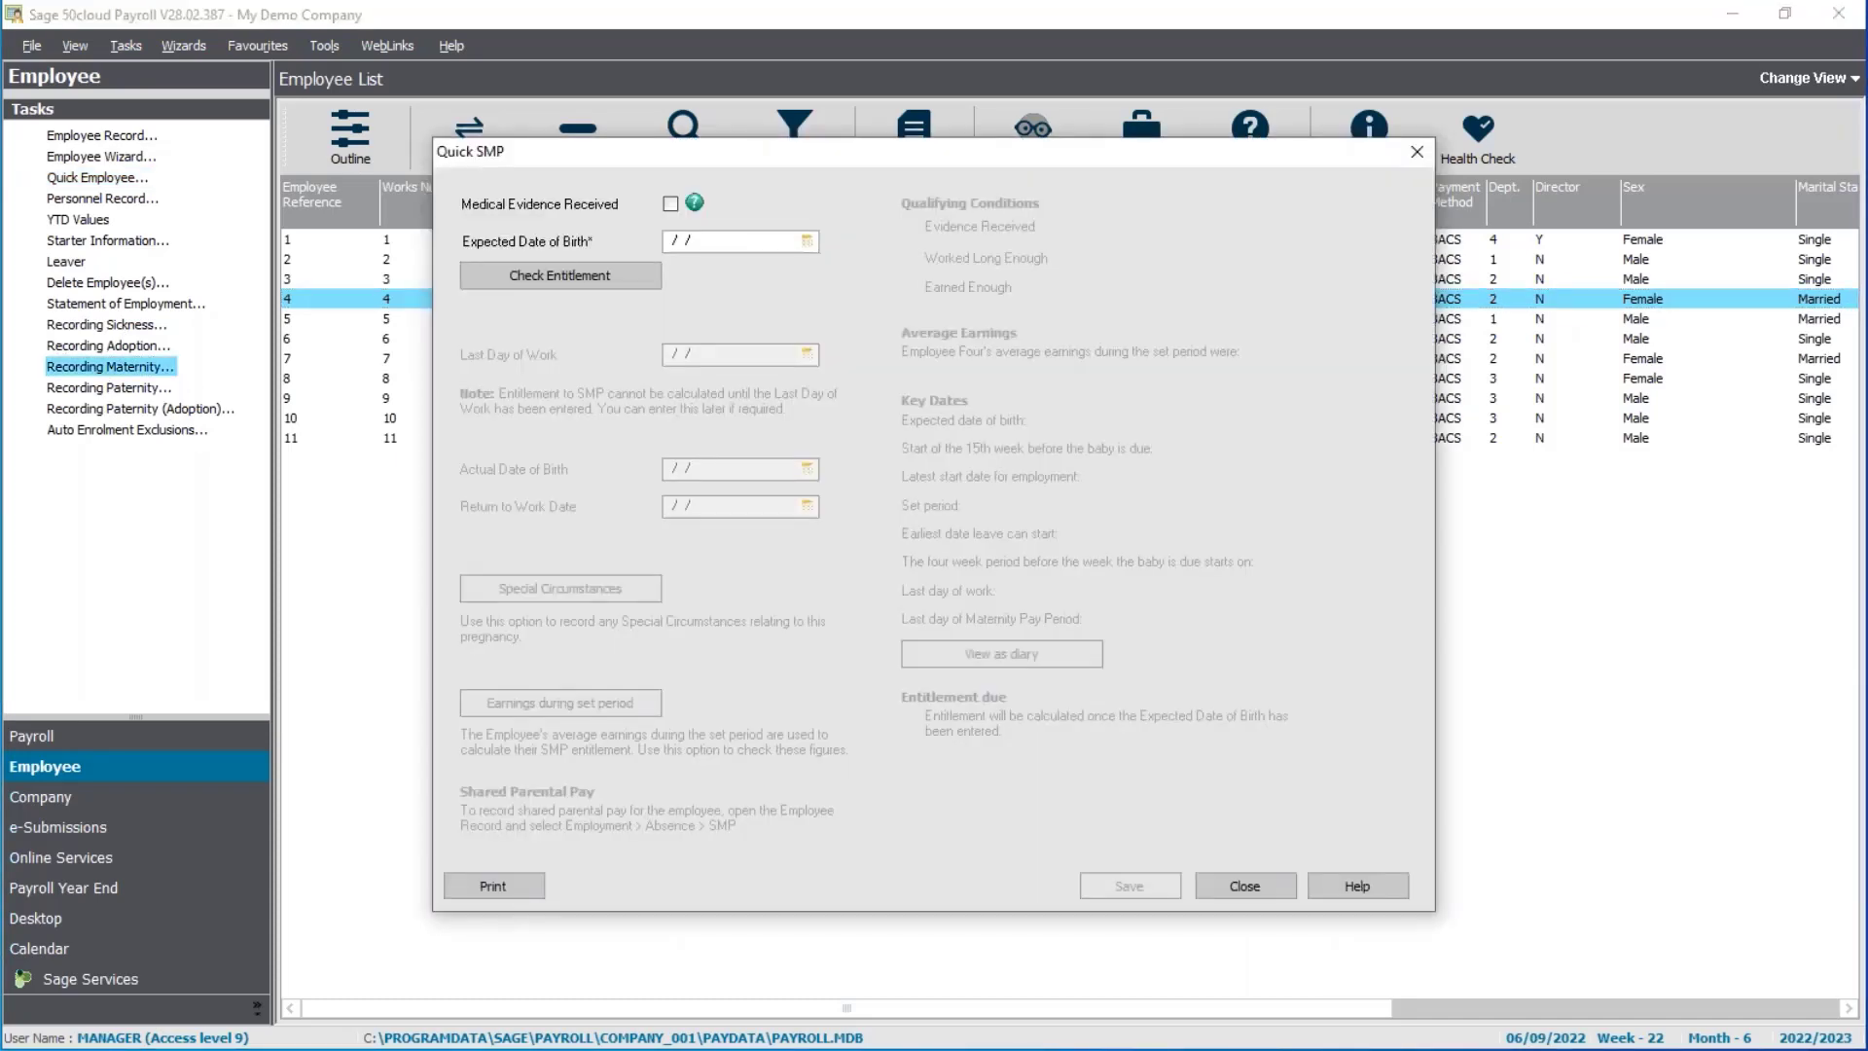
click(670, 203)
key(Tab)
click(807, 241)
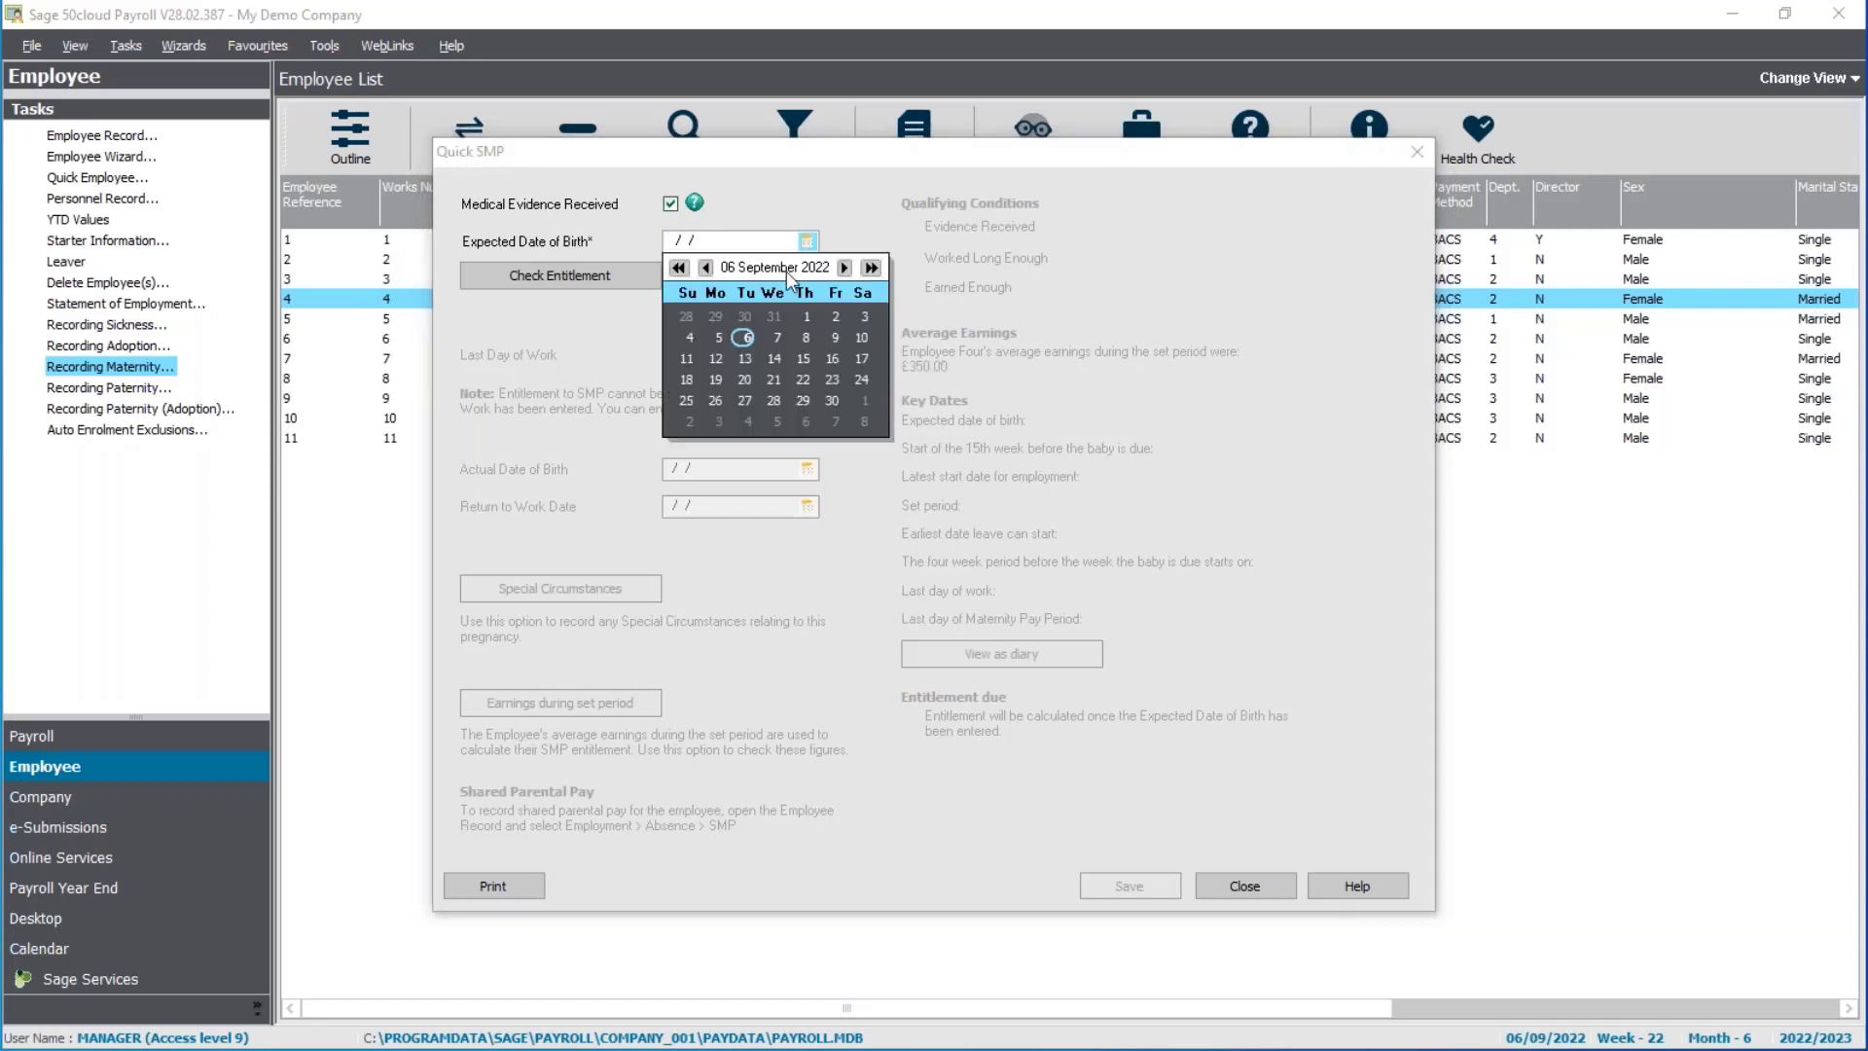
click(829, 359)
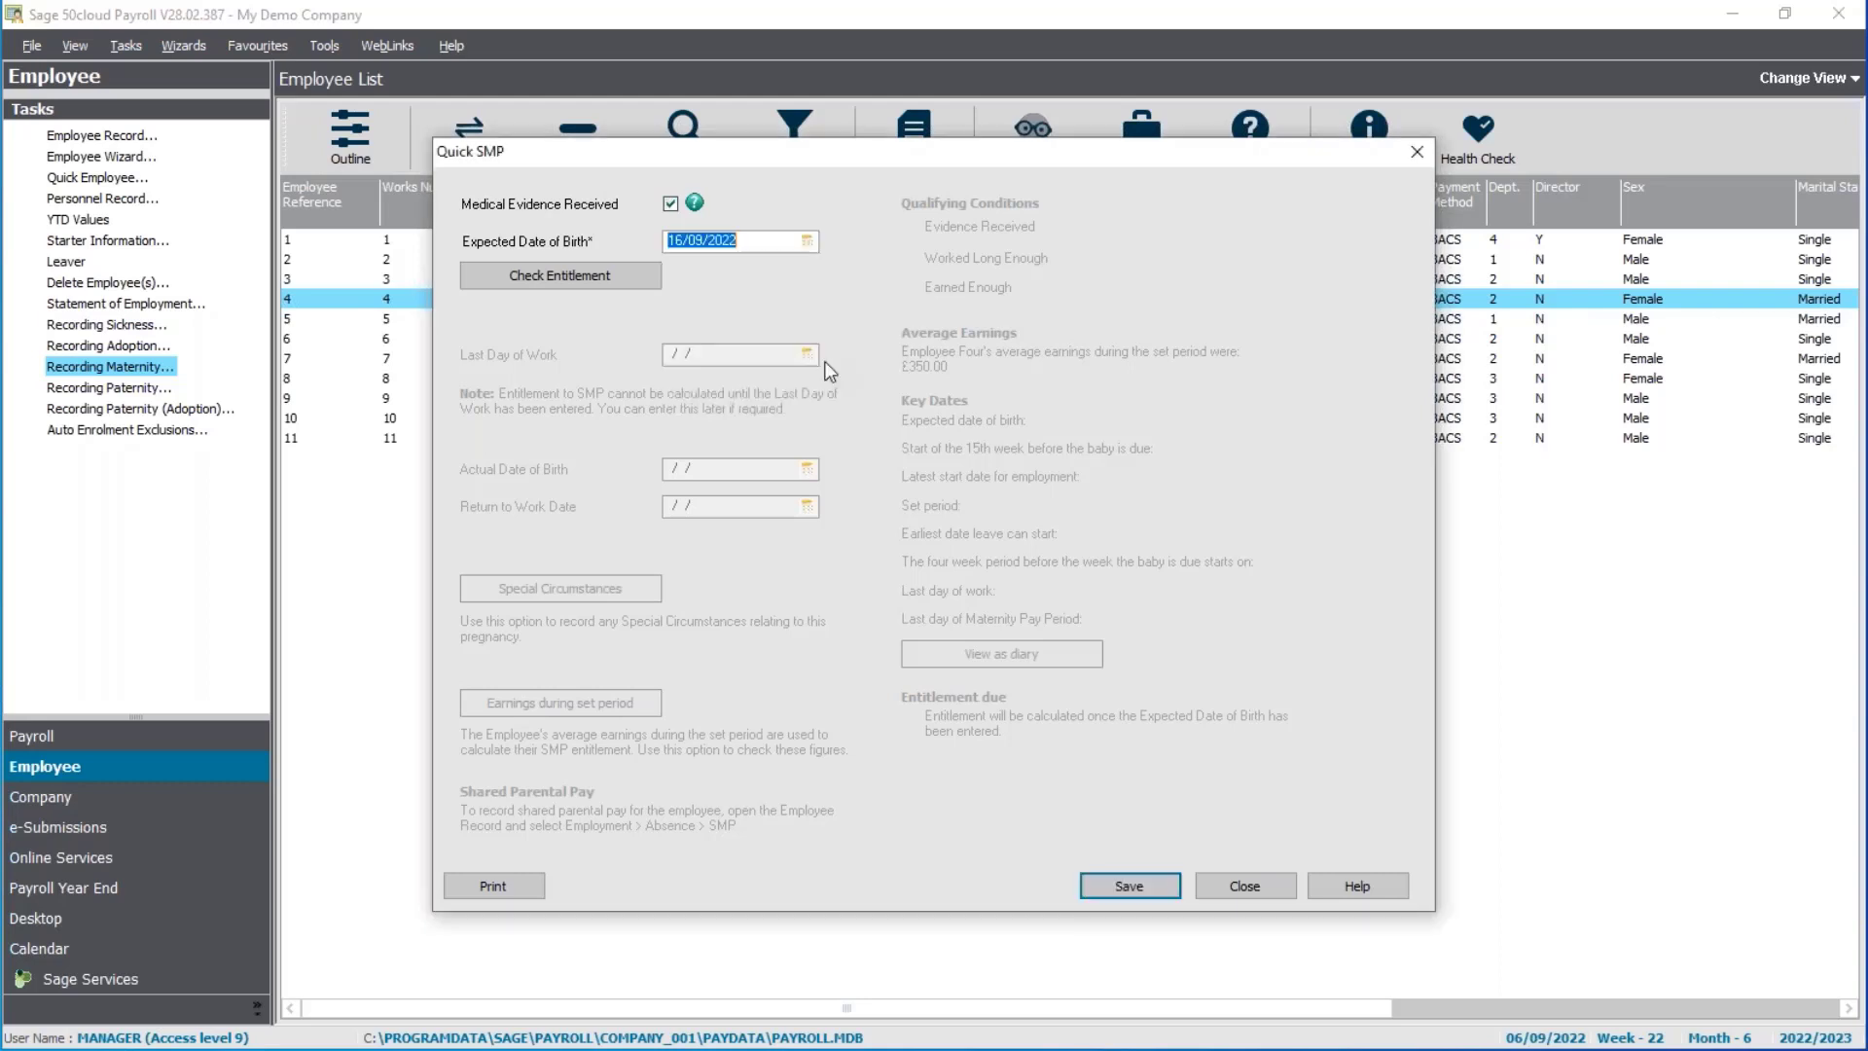
click(623, 275)
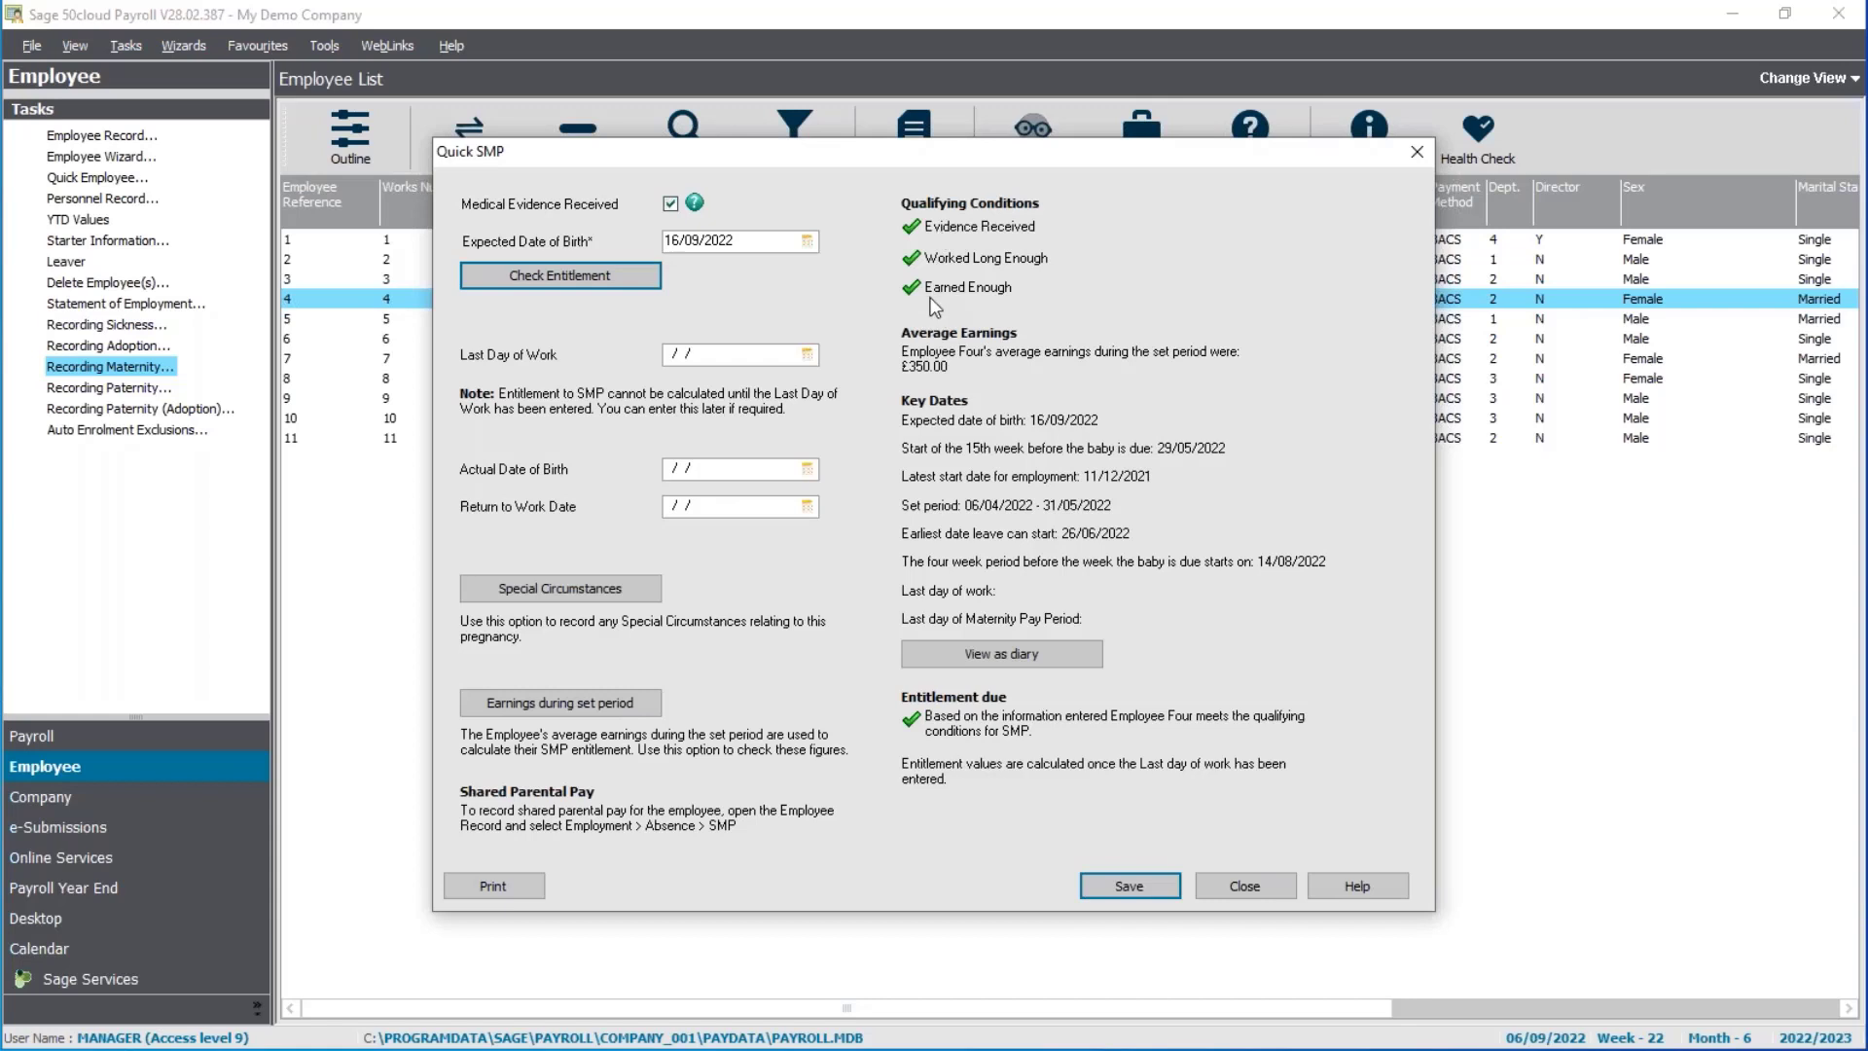
Enter 09/09/2022 as employee 4's last day of work to calculate the SMP due, and close the maternity form
click(712, 354)
click(813, 356)
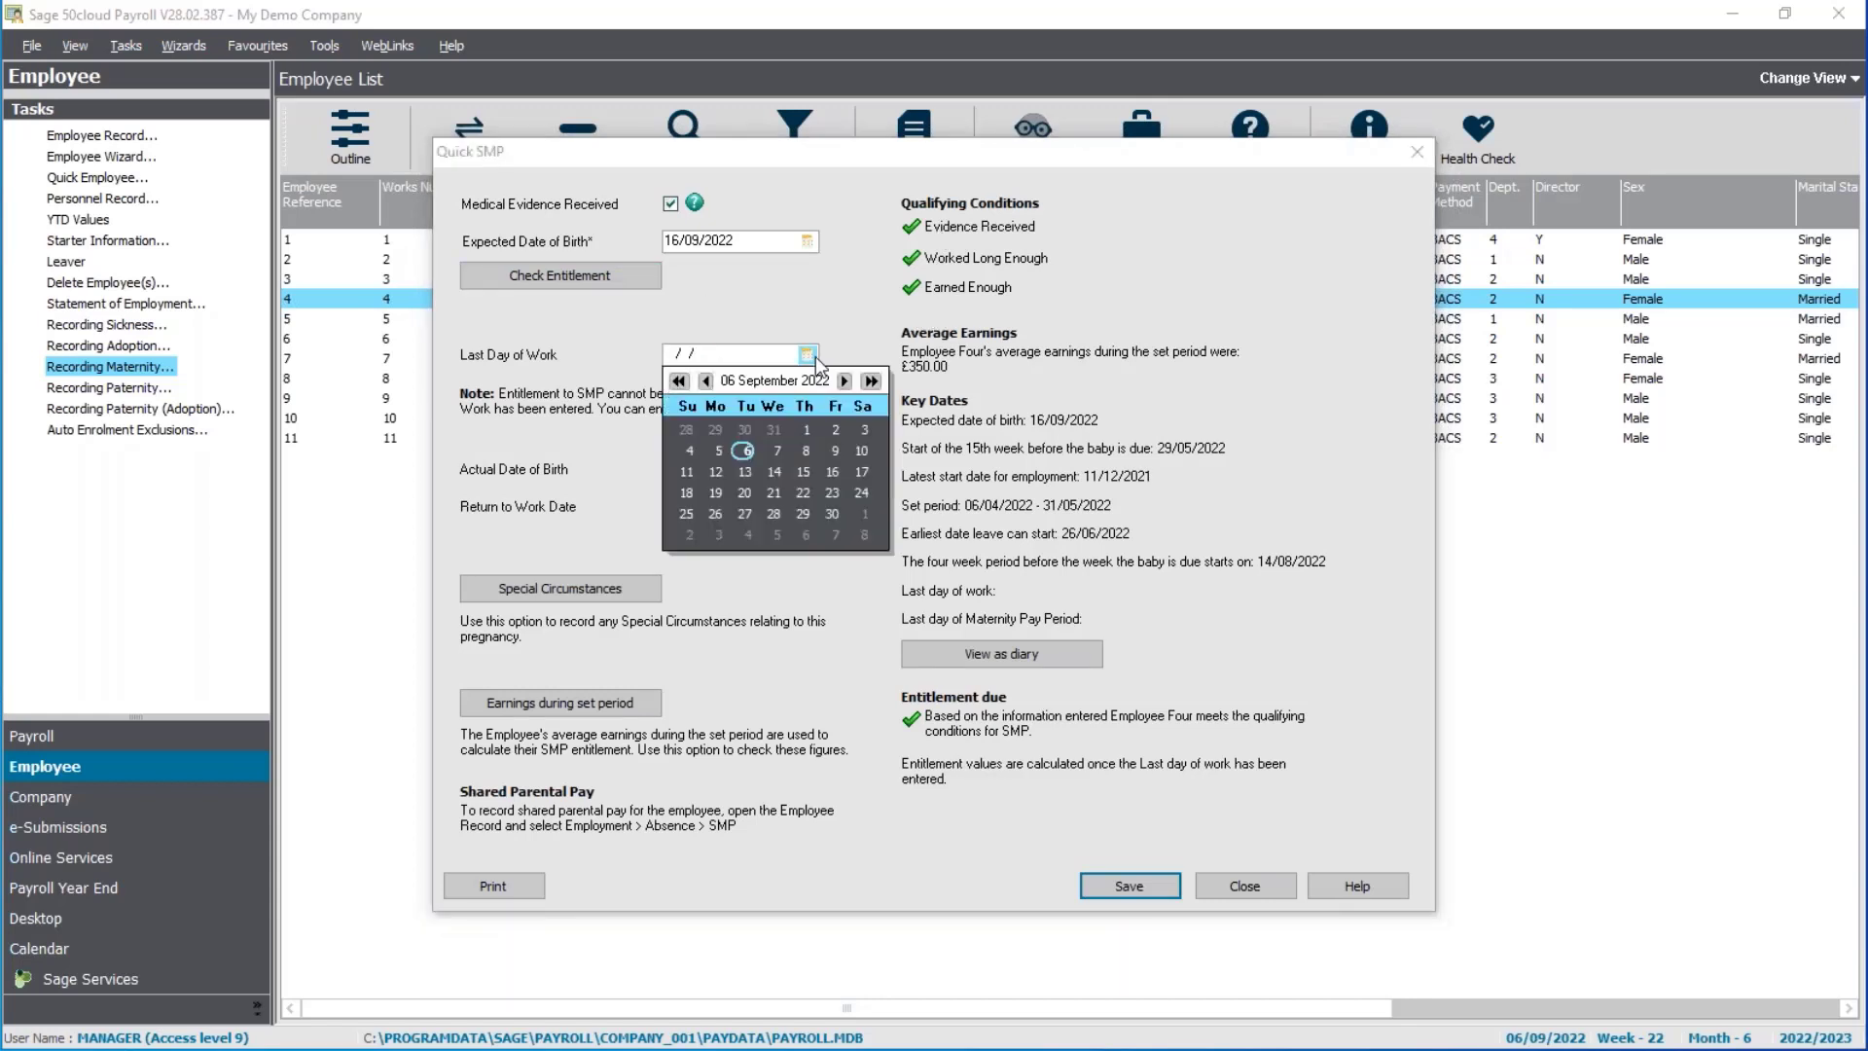
click(829, 452)
key(Tab)
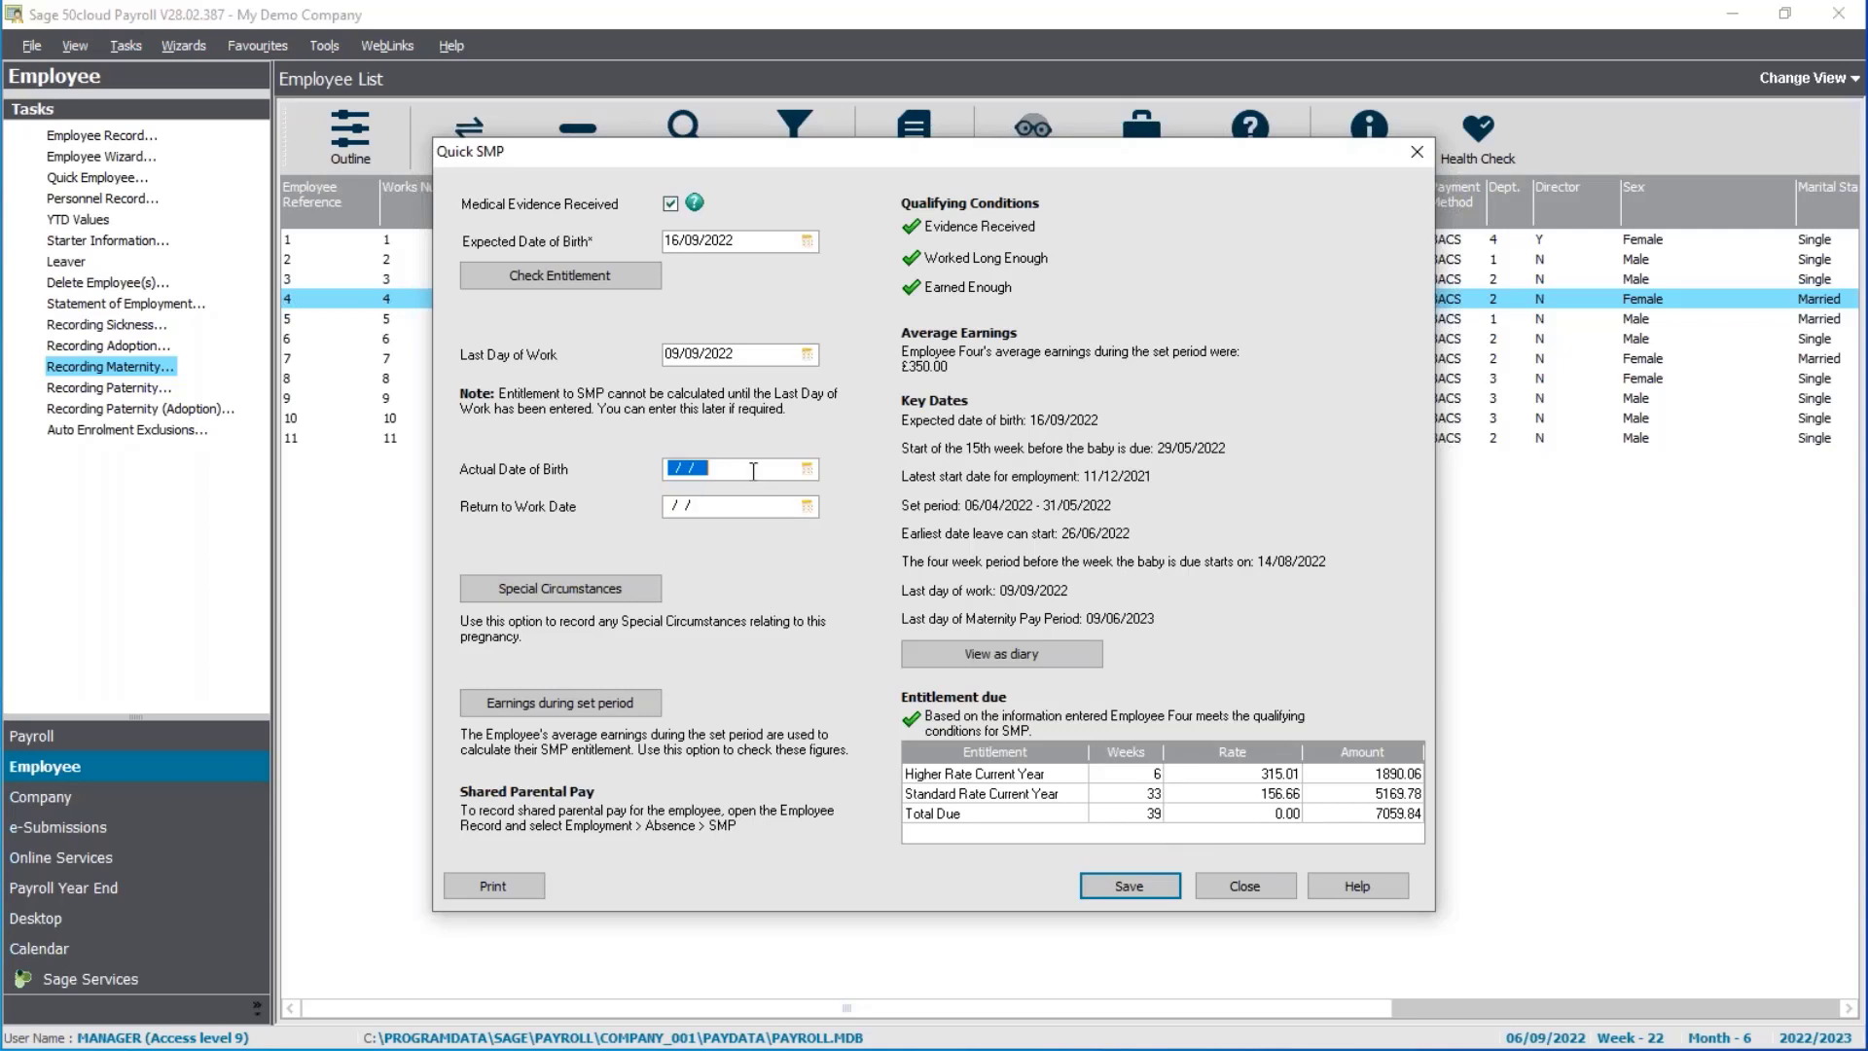
key(Tab)
click(1228, 886)
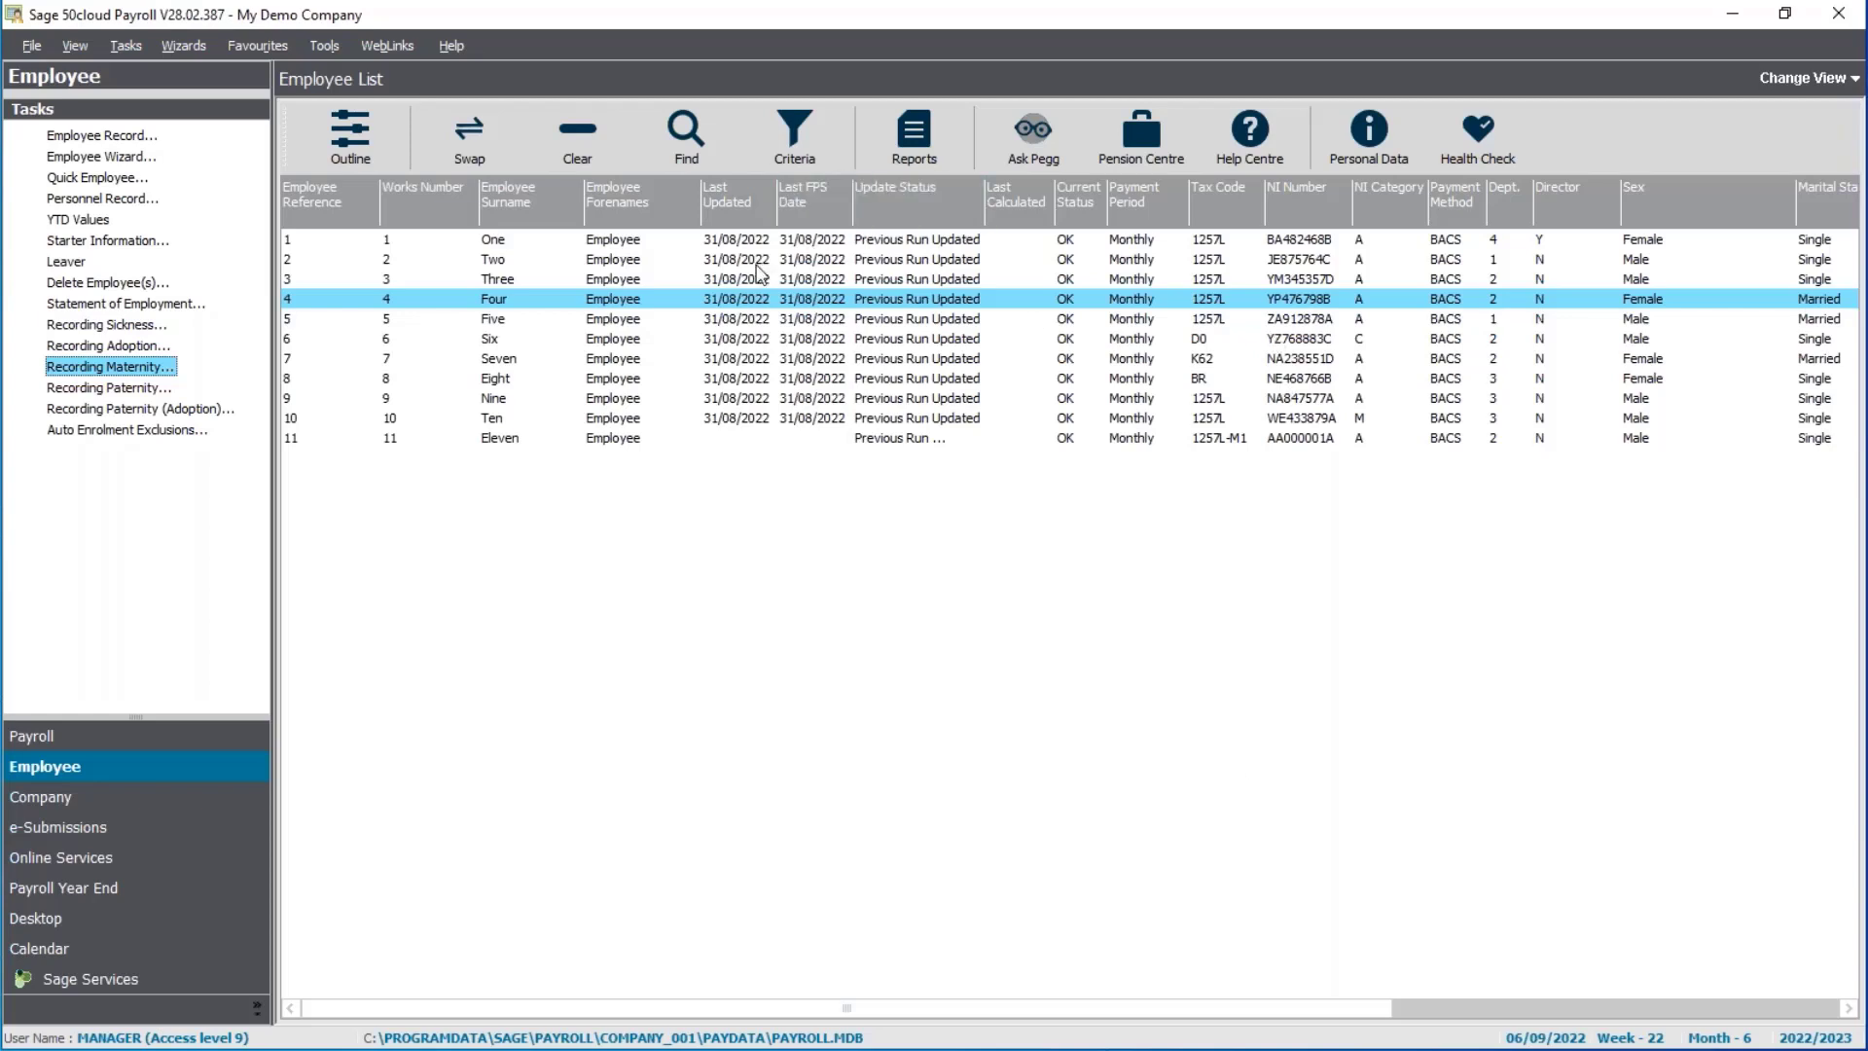
Try setting employee 10's employment status to On Hold, and close the record without saving the change
click(625, 473)
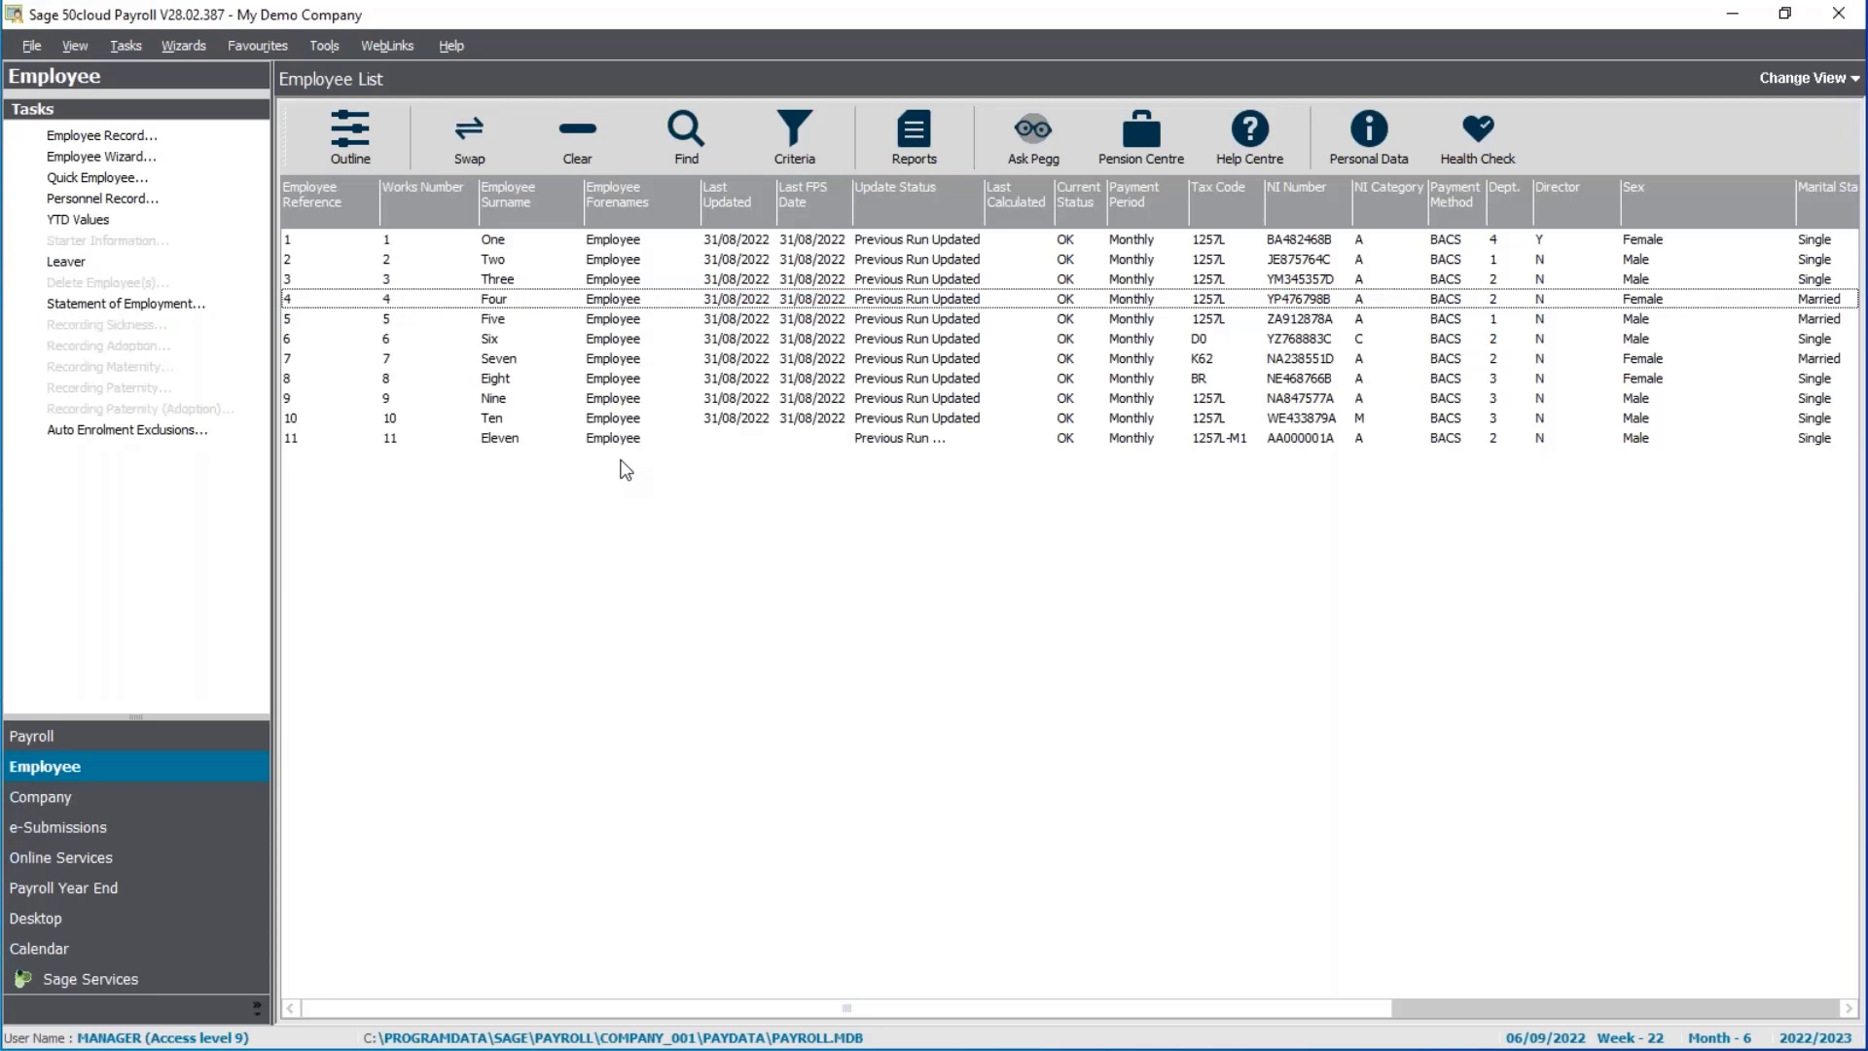
click(629, 418)
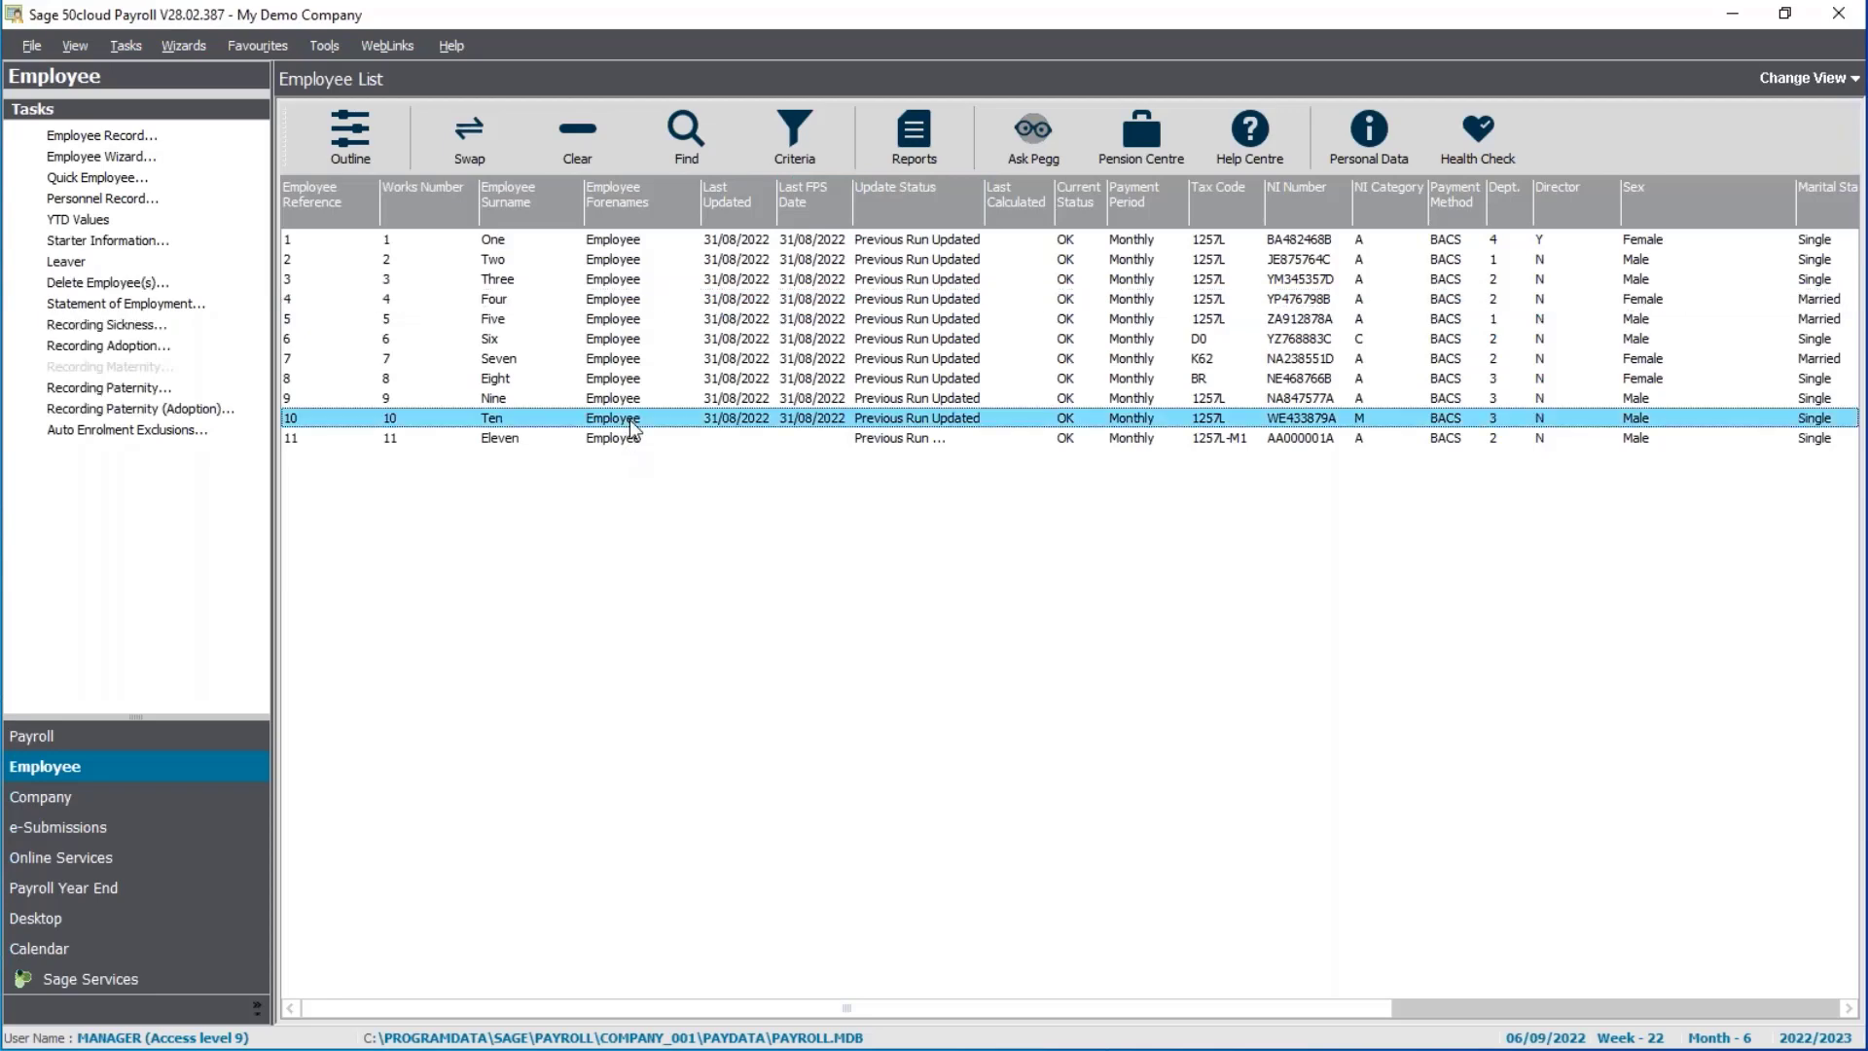
double_click(628, 419)
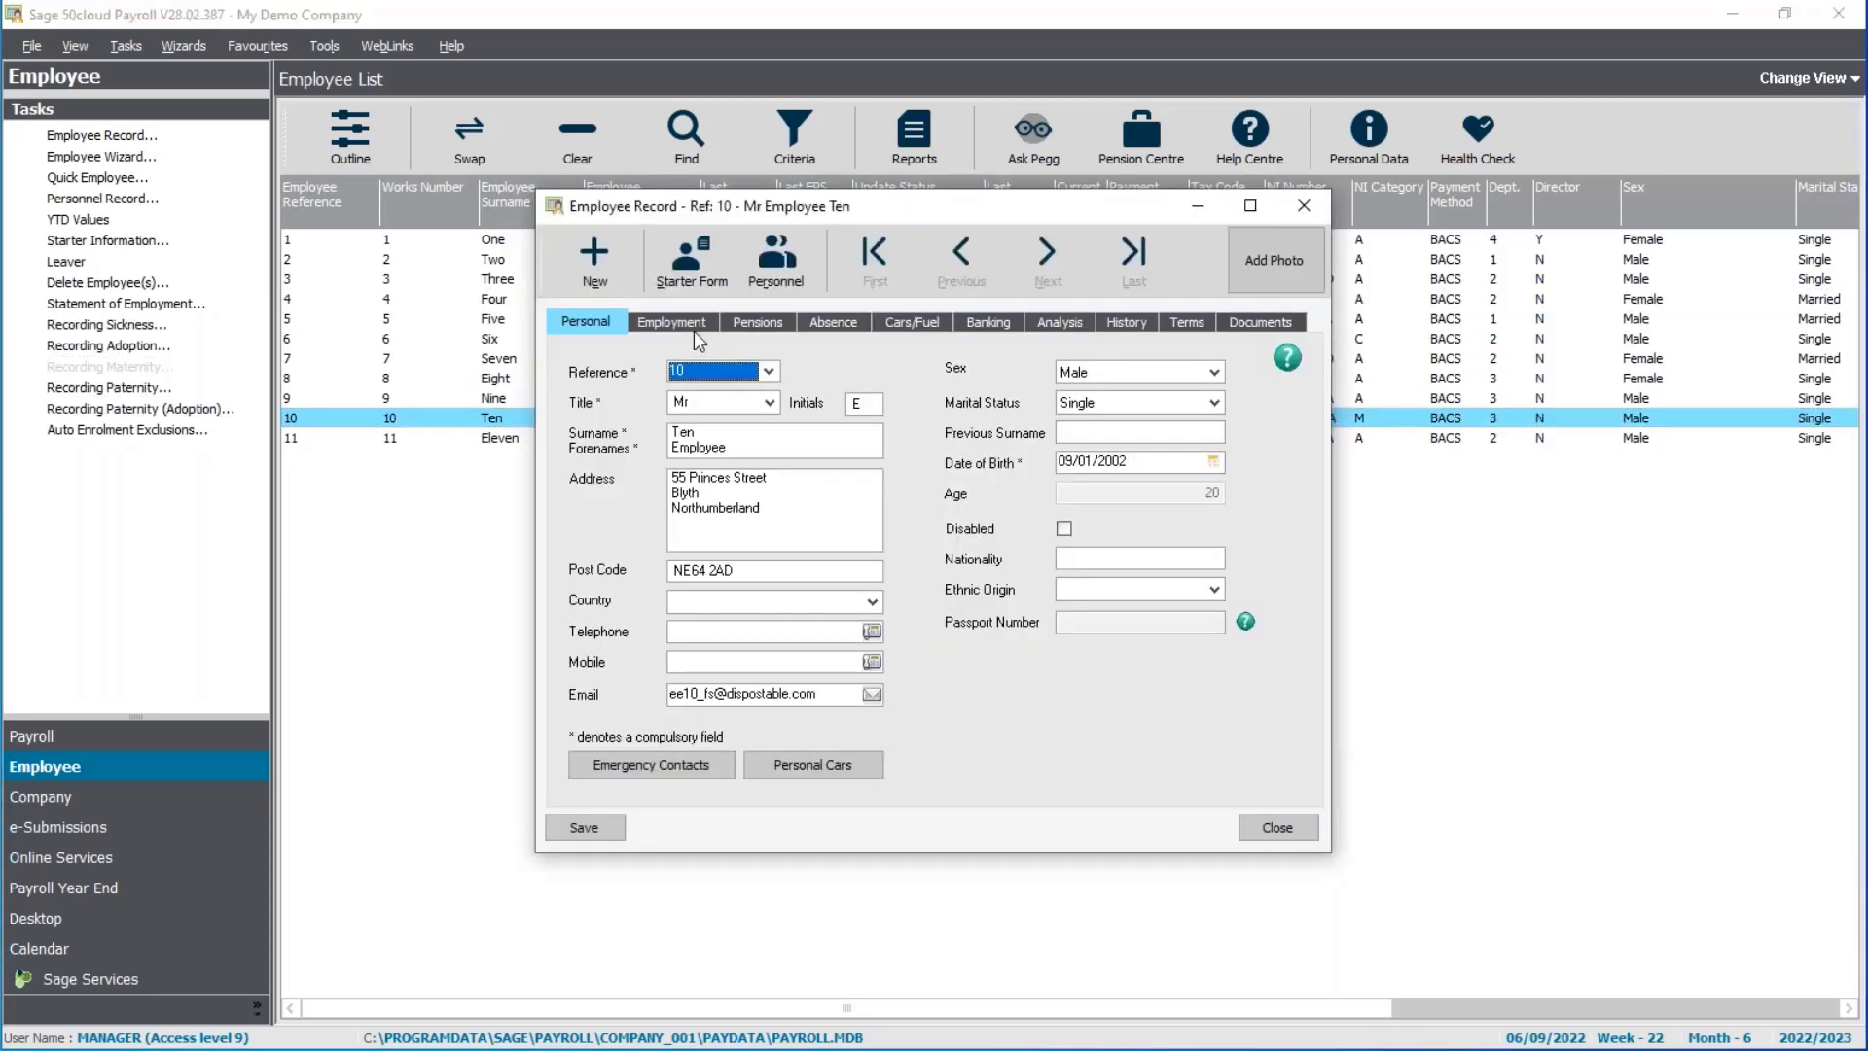
click(689, 313)
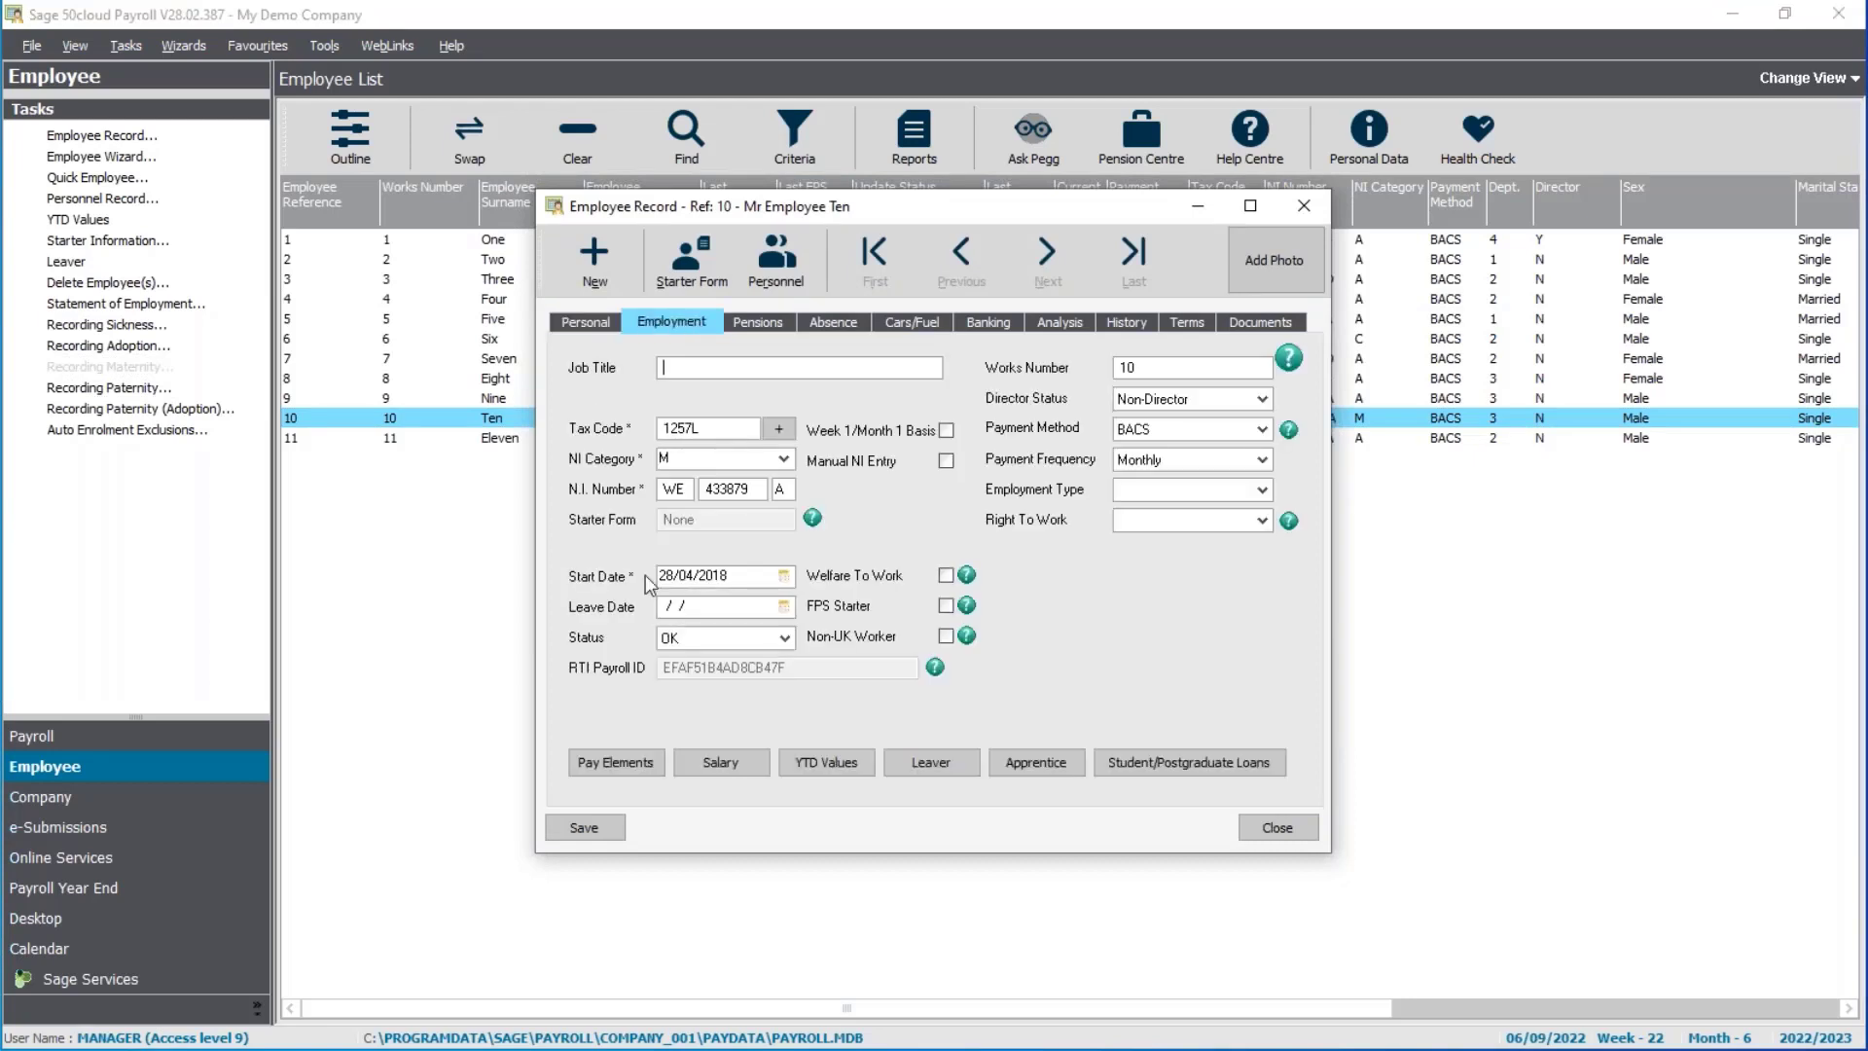
click(783, 638)
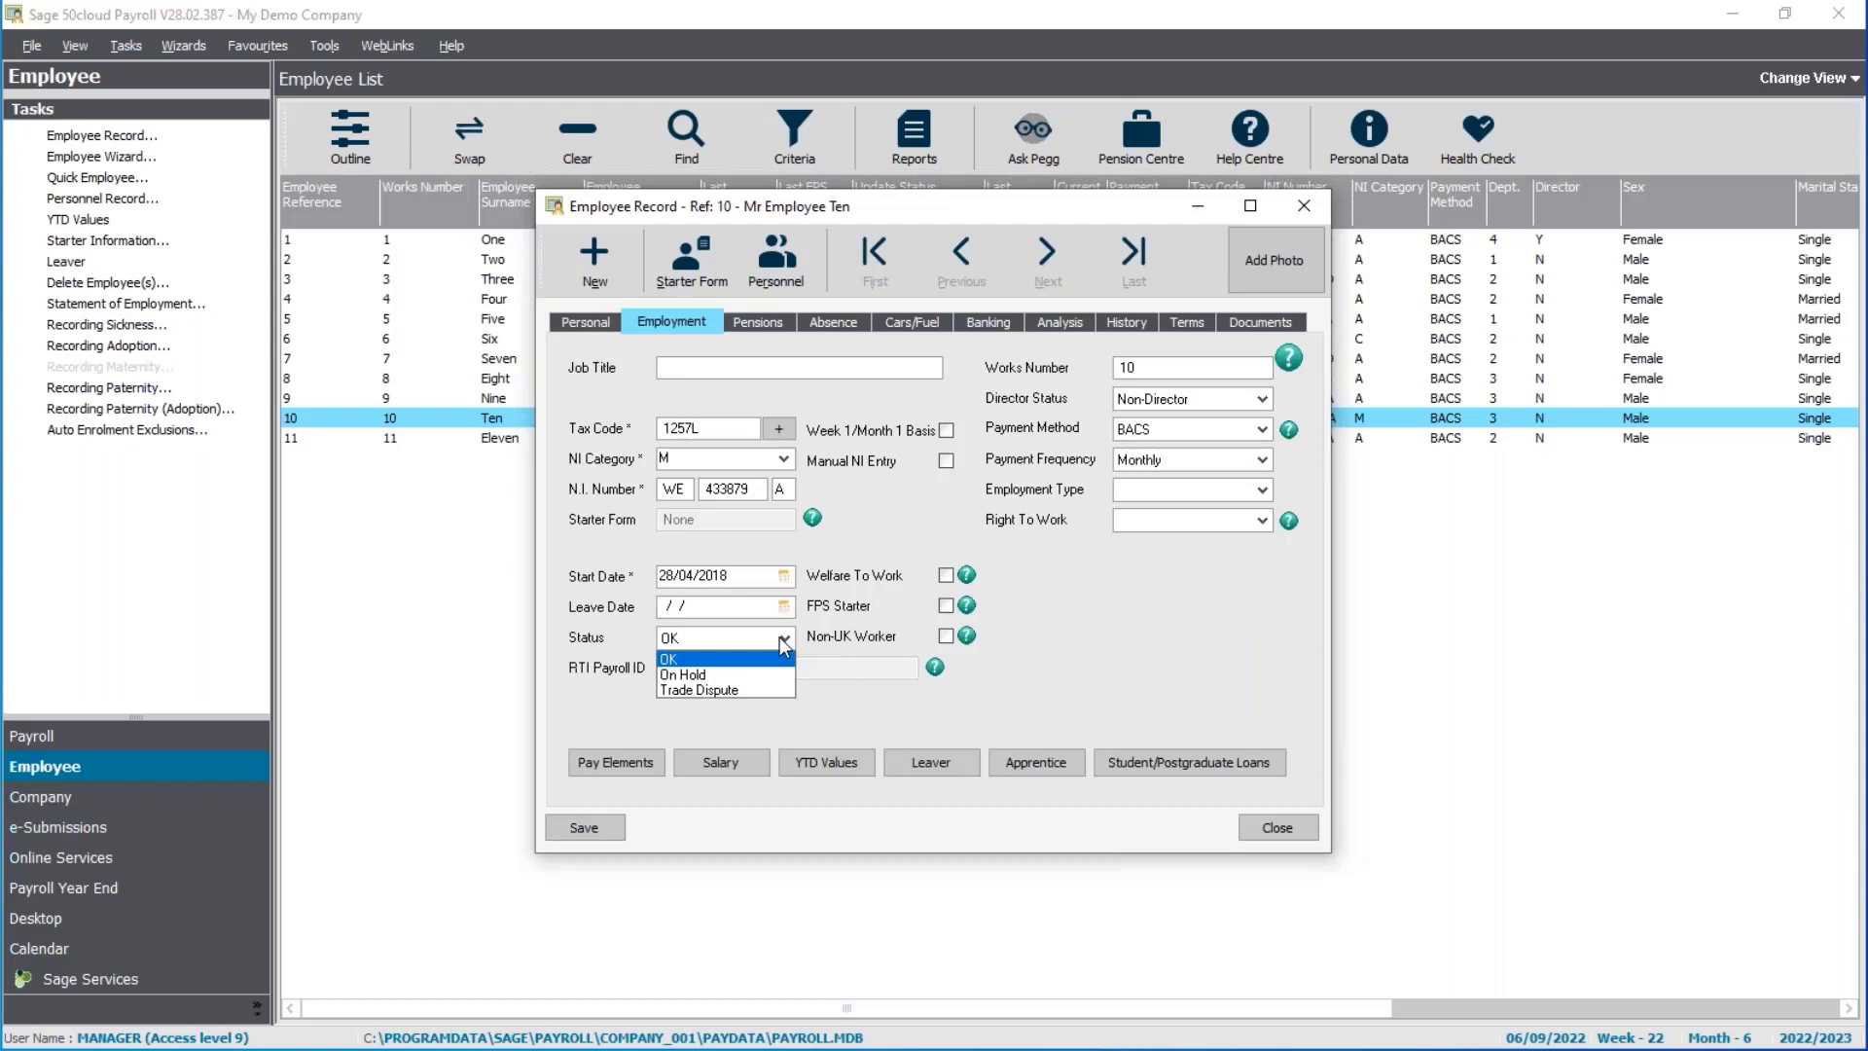
click(746, 674)
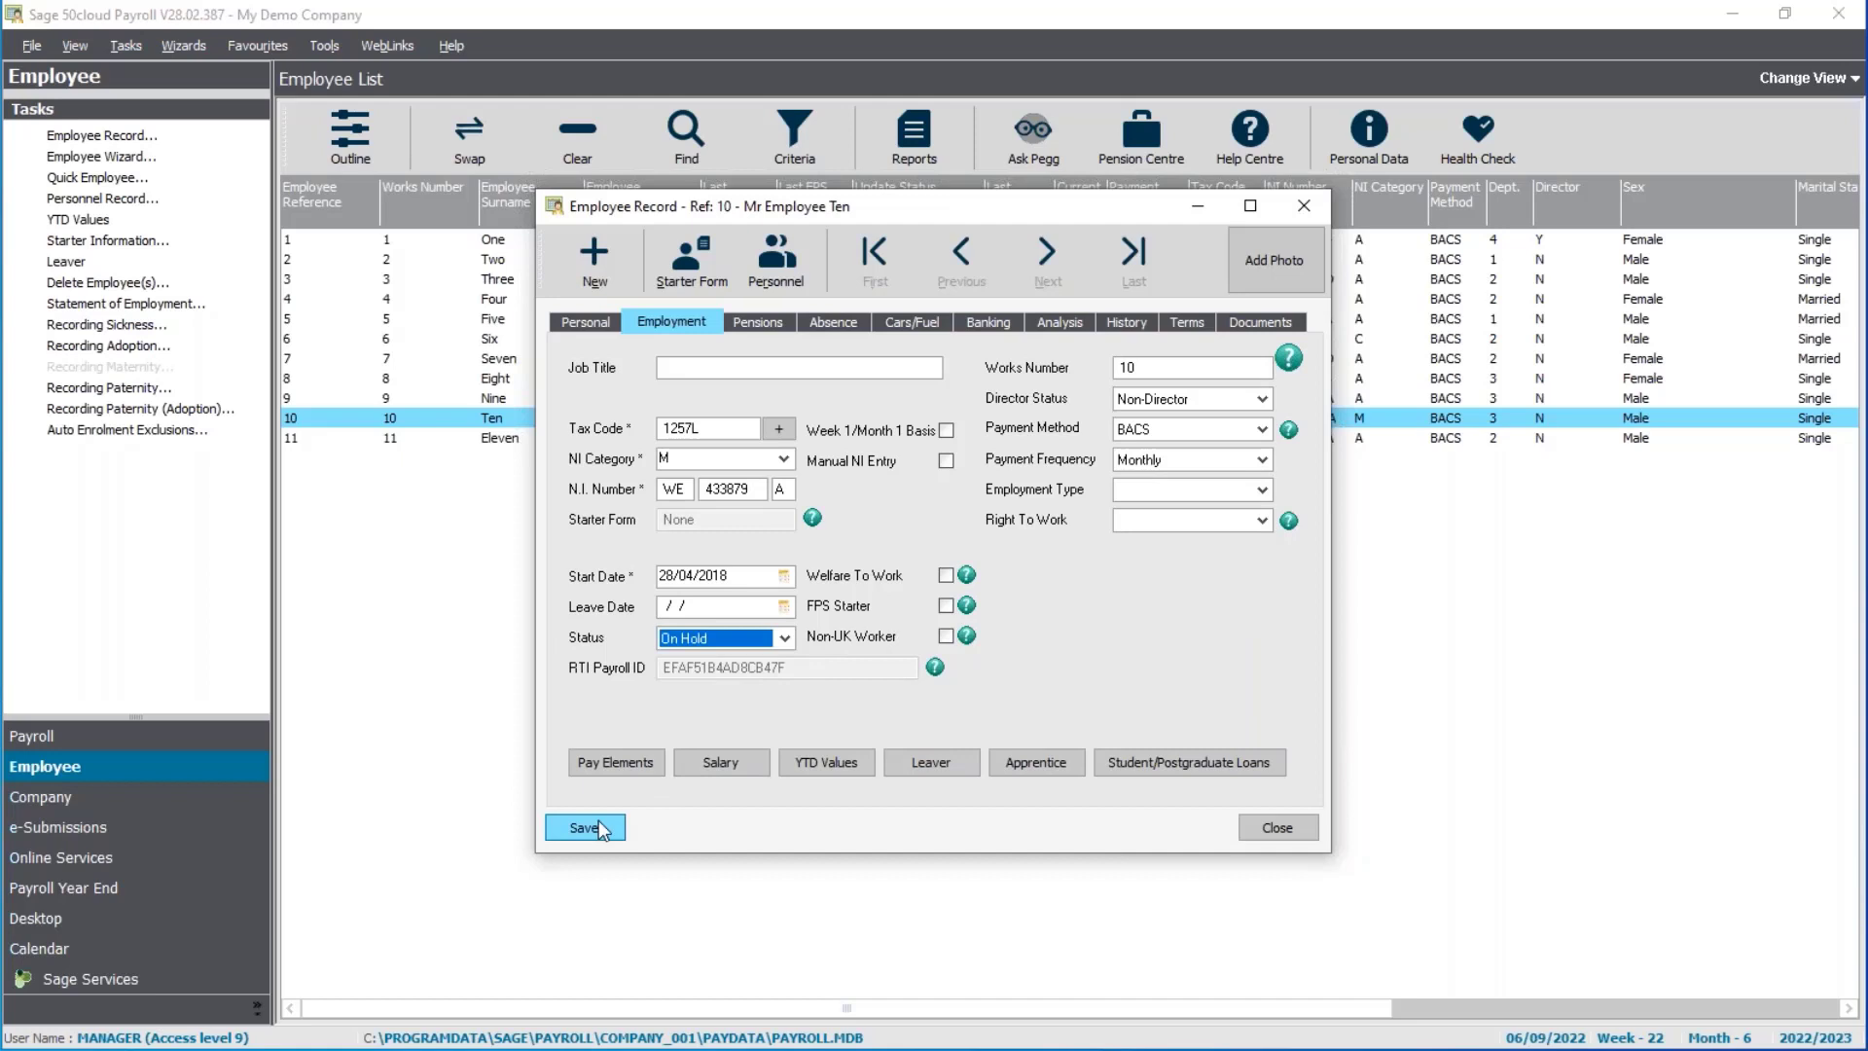
click(1309, 827)
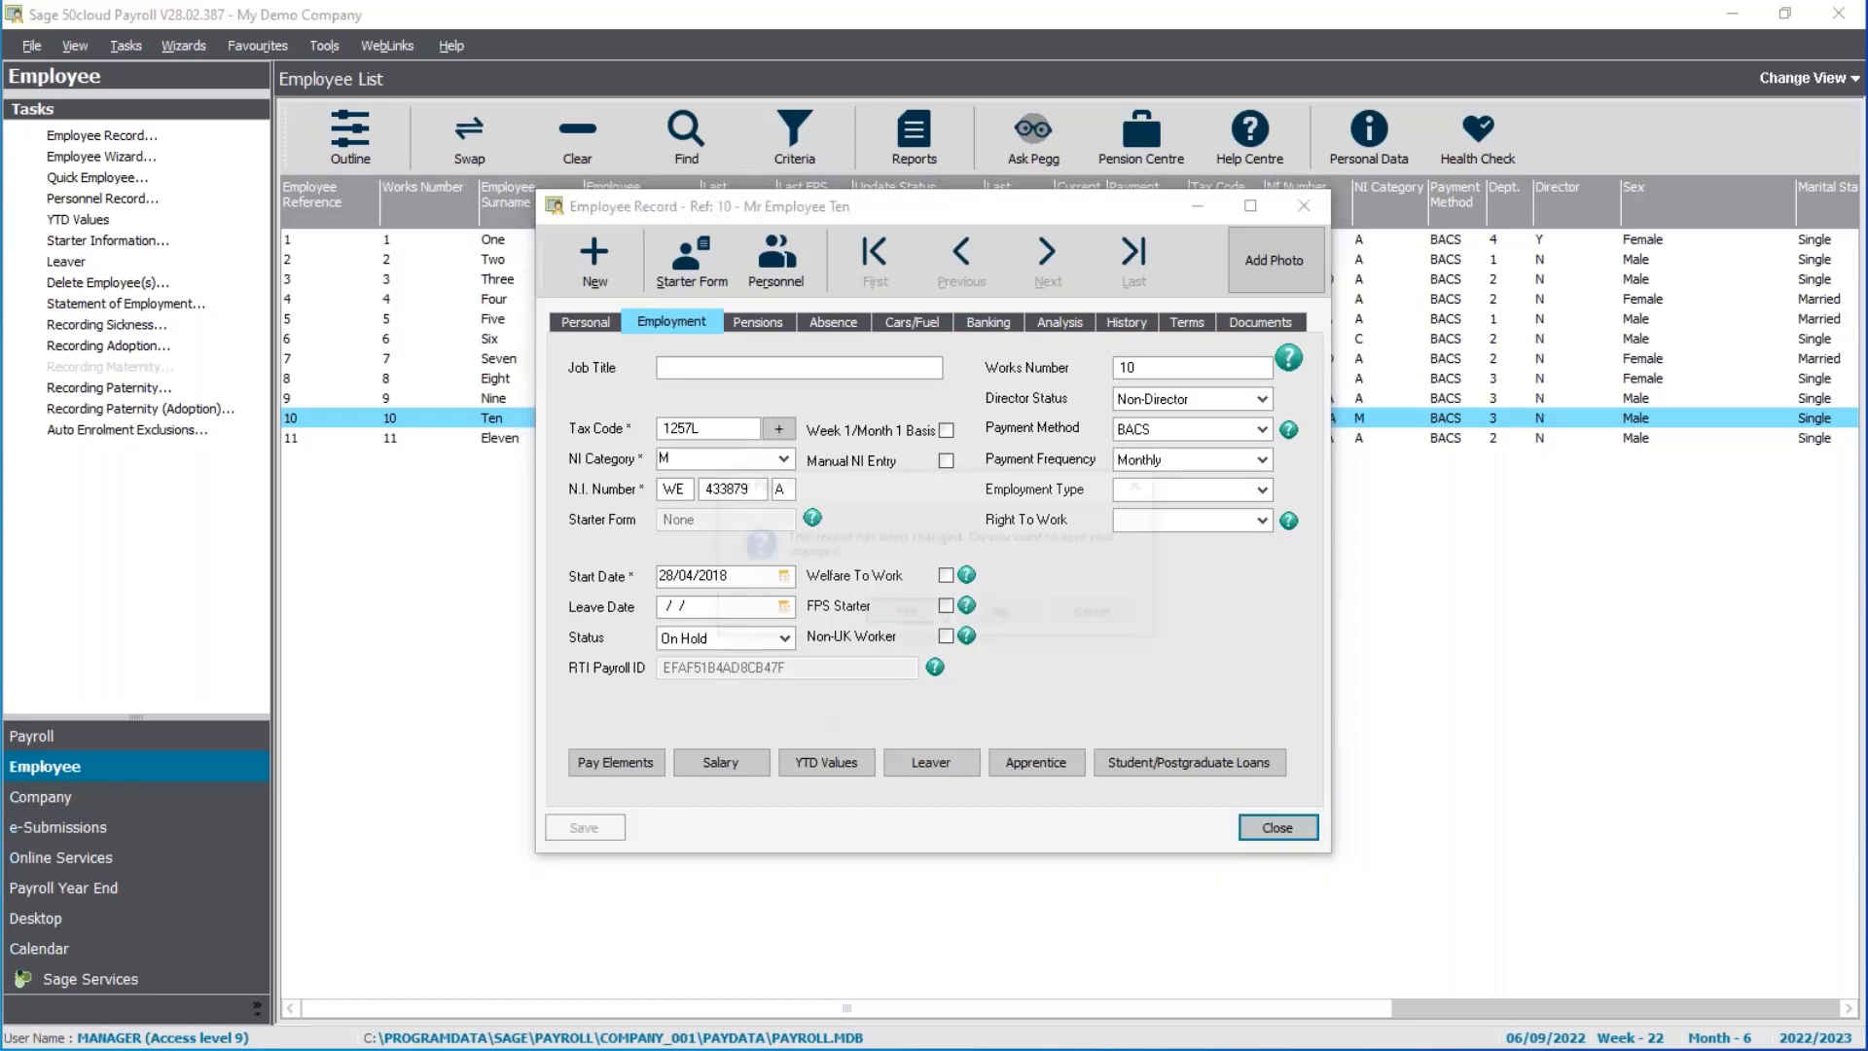
click(1025, 607)
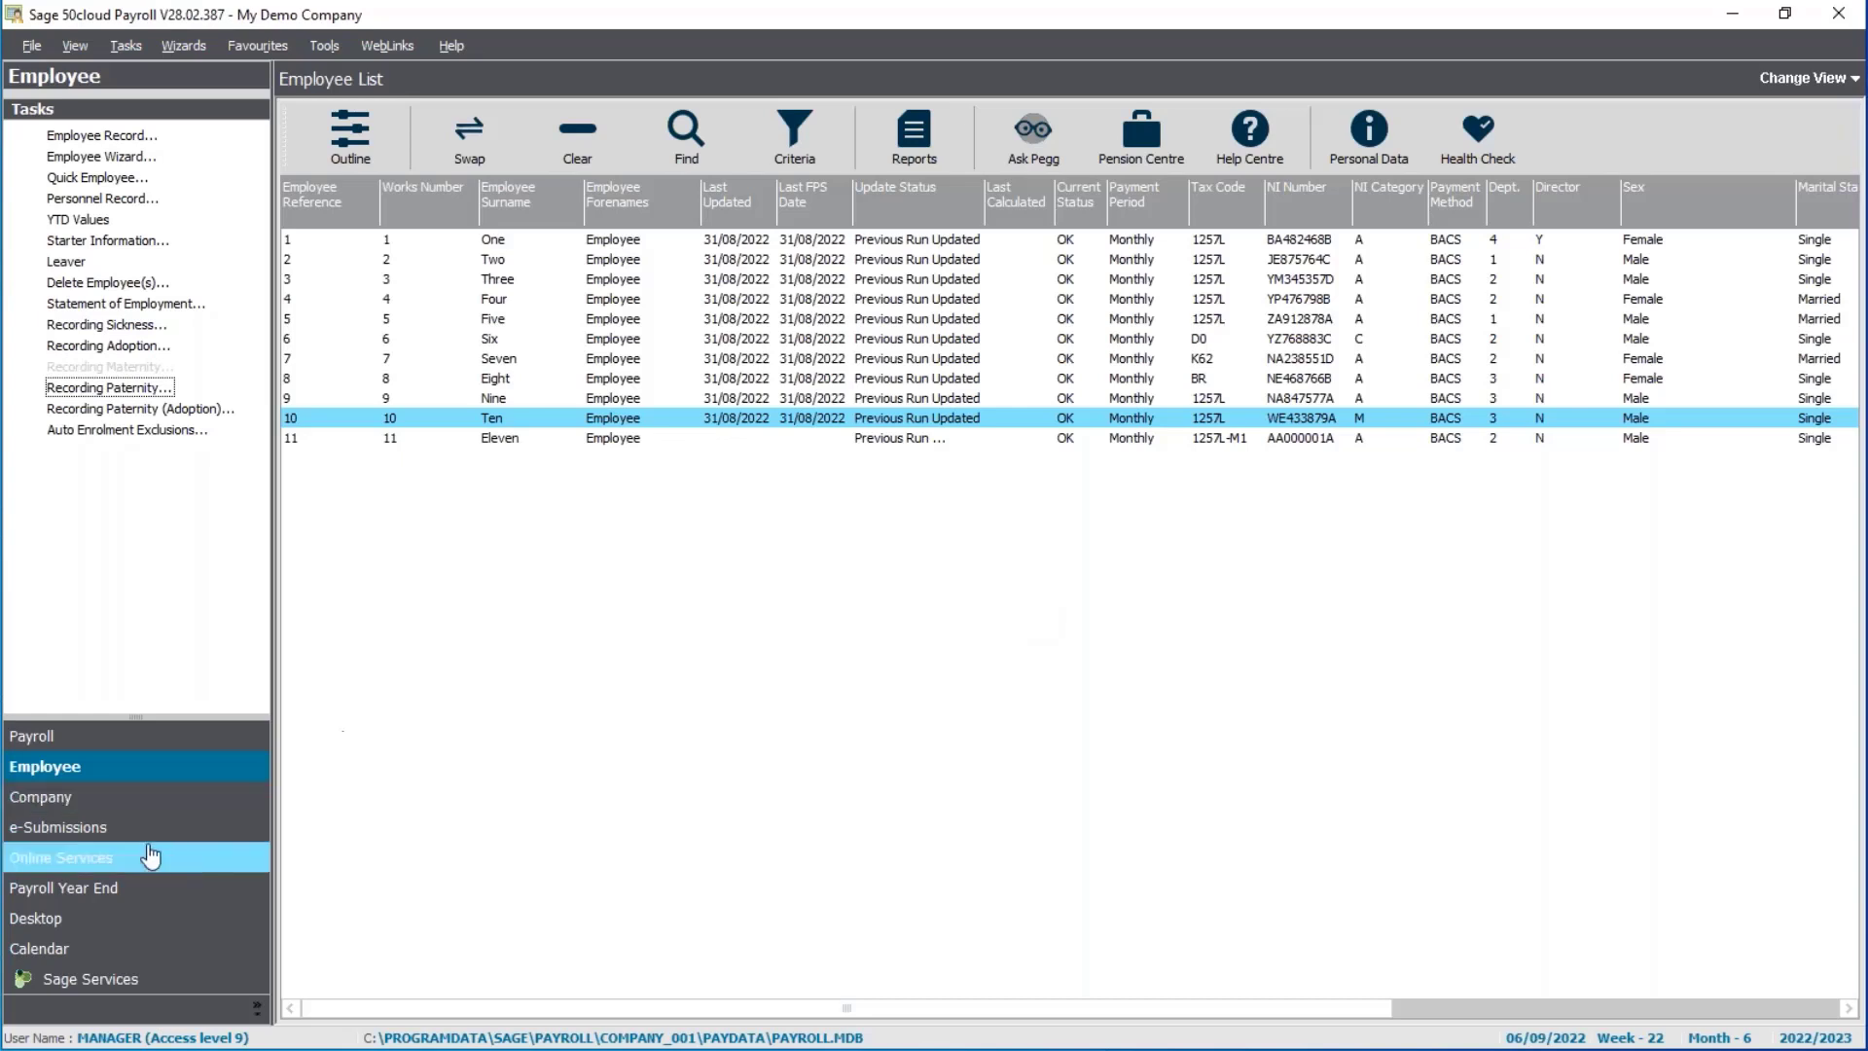
Check the IR Secure Mailbox under e-Submissions for new HMRC mail and close the mailbox
click(70, 828)
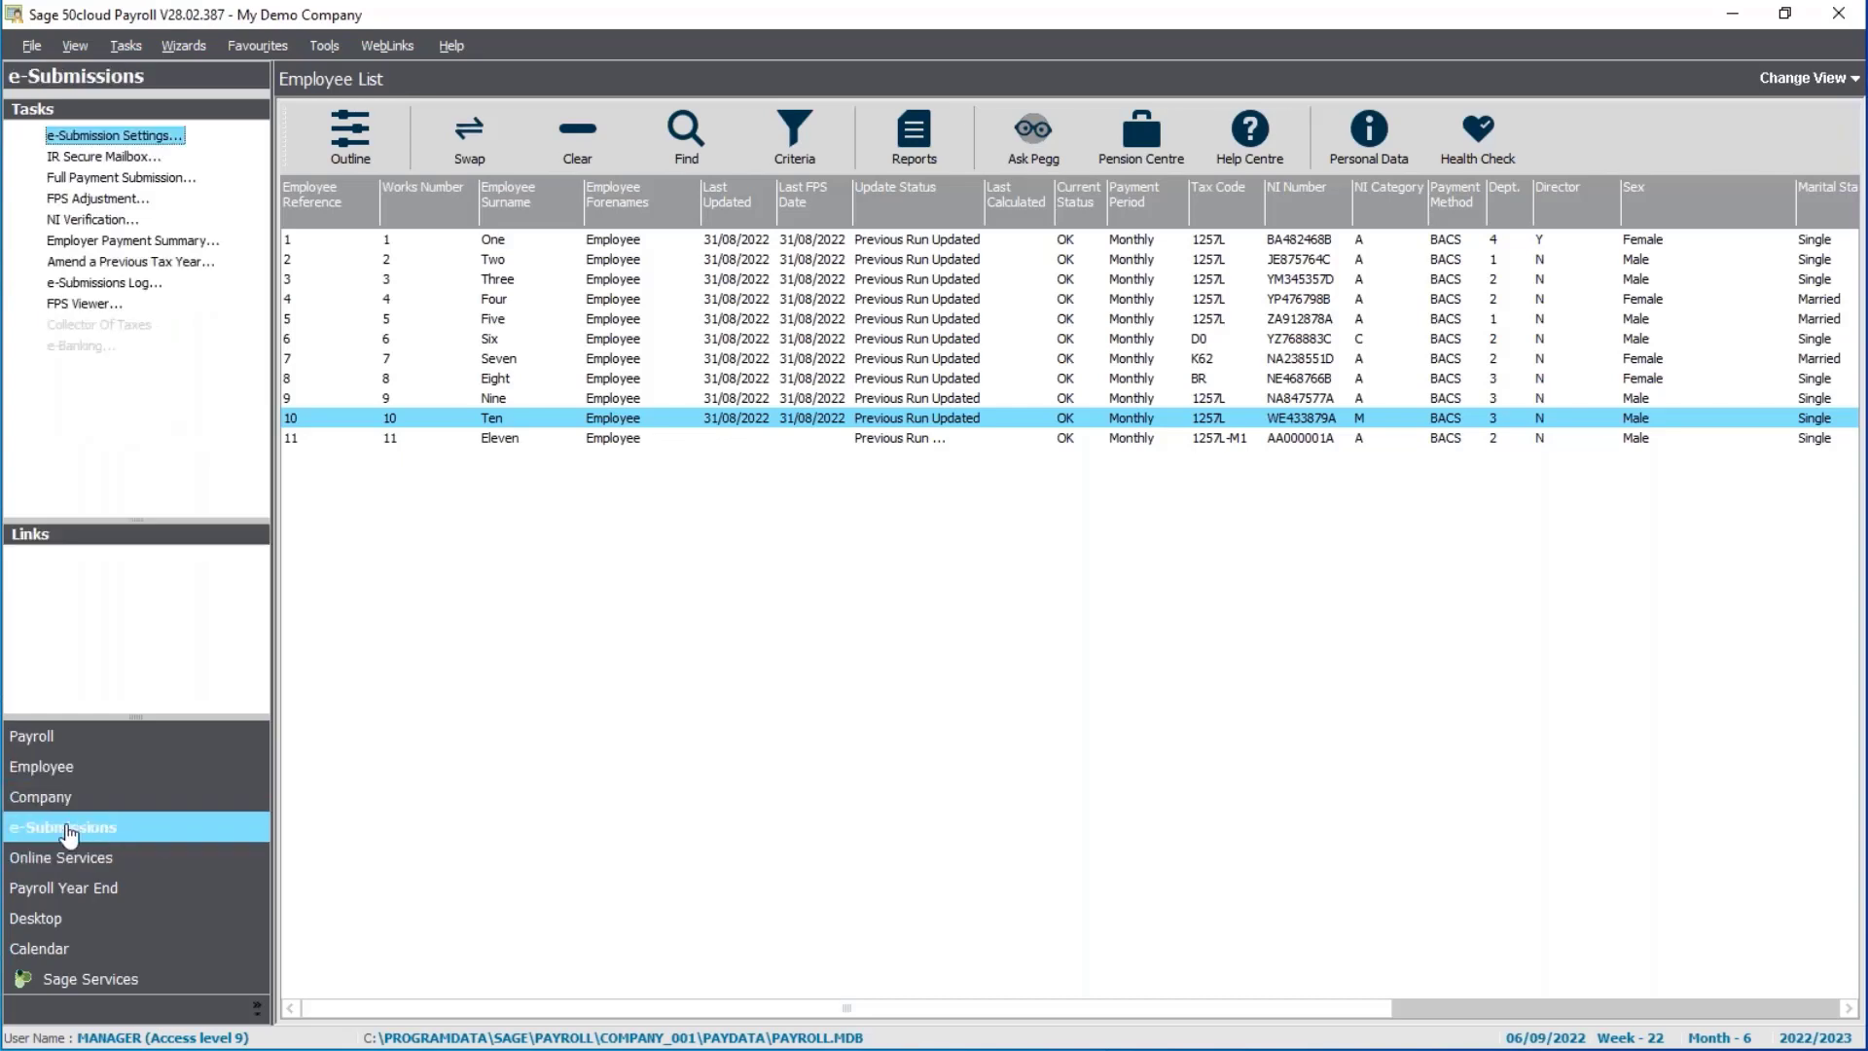
click(93, 159)
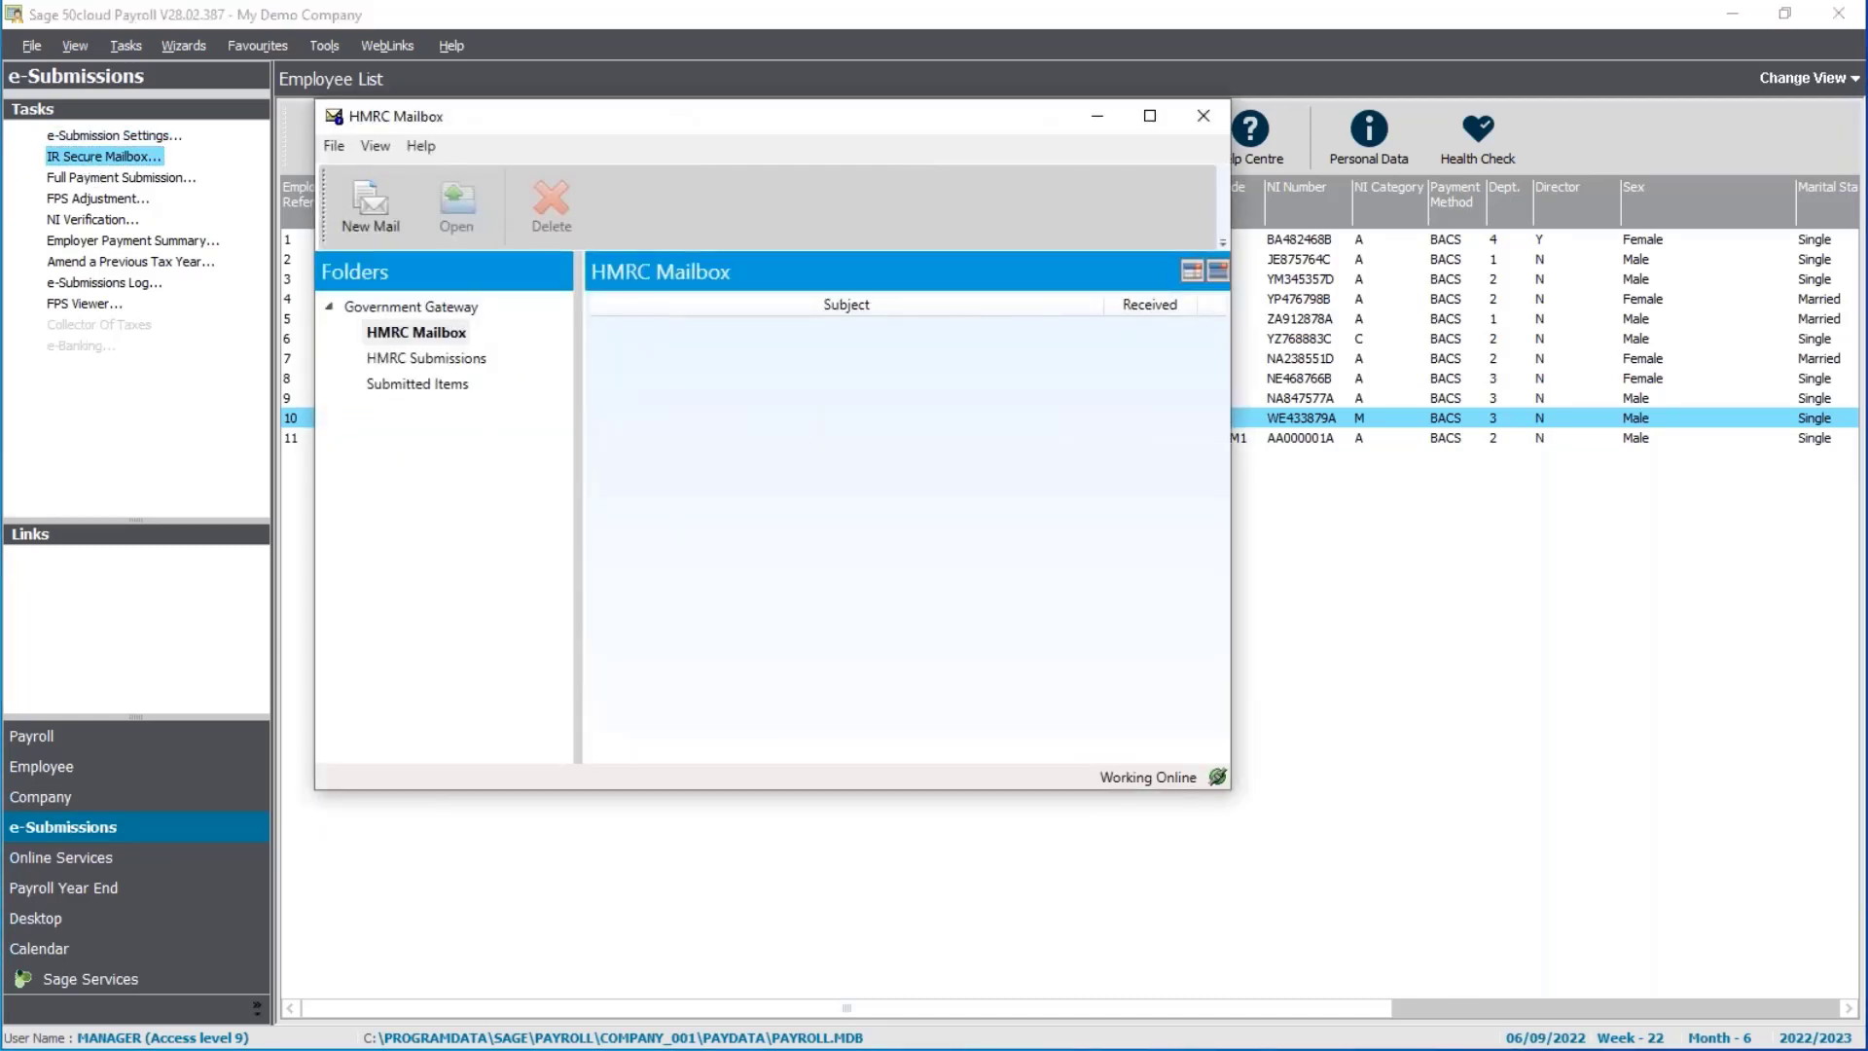
click(348, 206)
click(1201, 117)
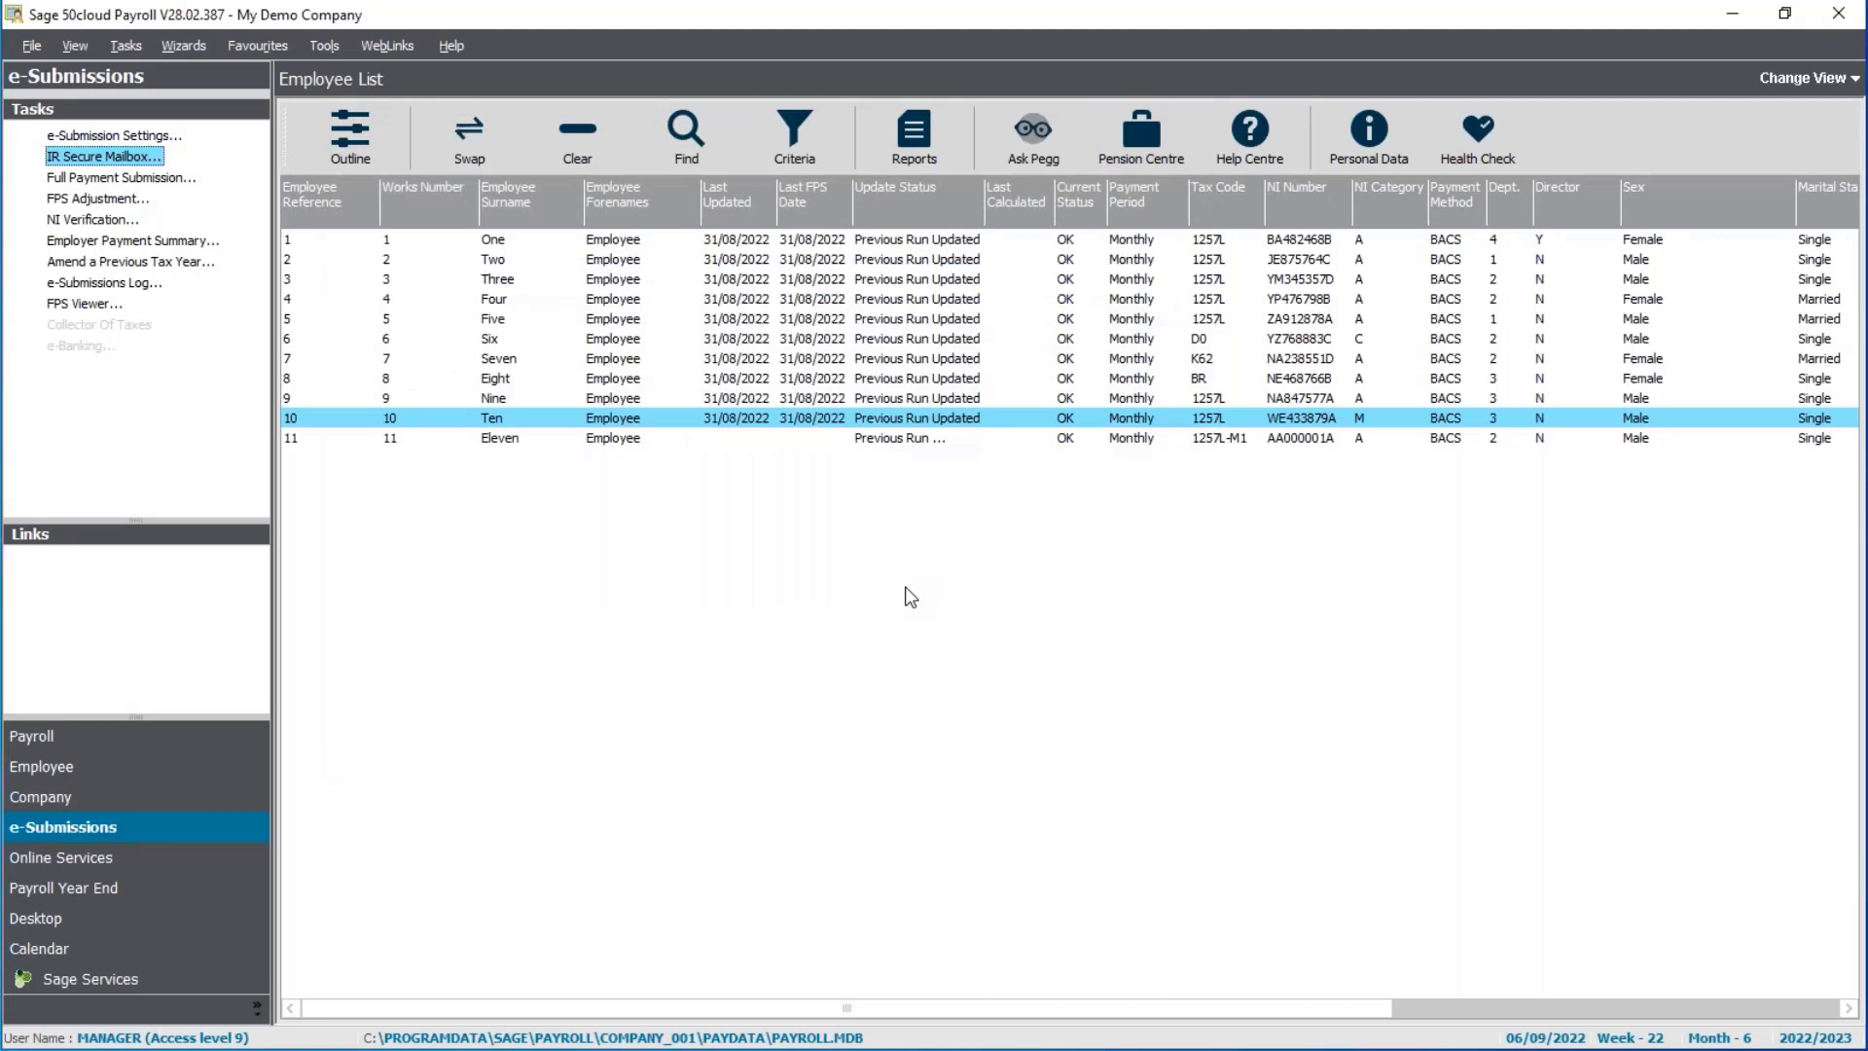
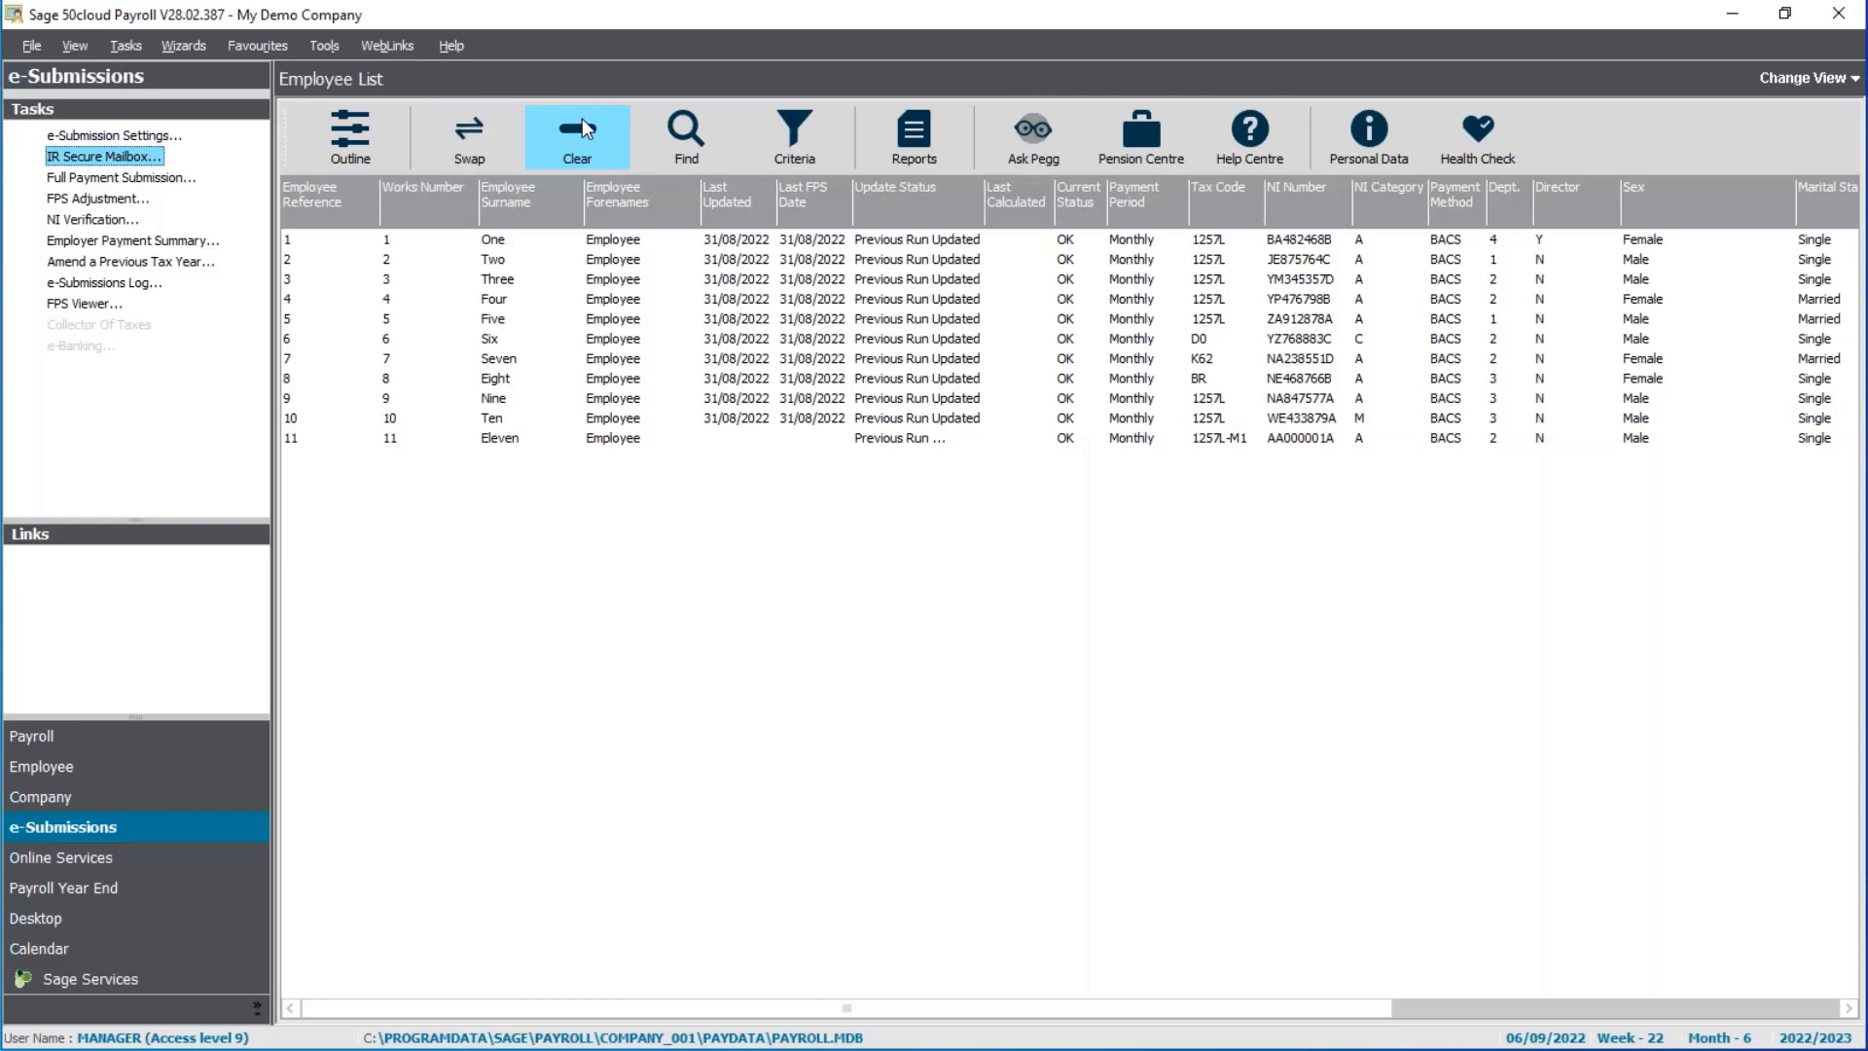
Switch the payroll area to the Payroll Process view and enlarge the employee list to fit all employees
click(165, 755)
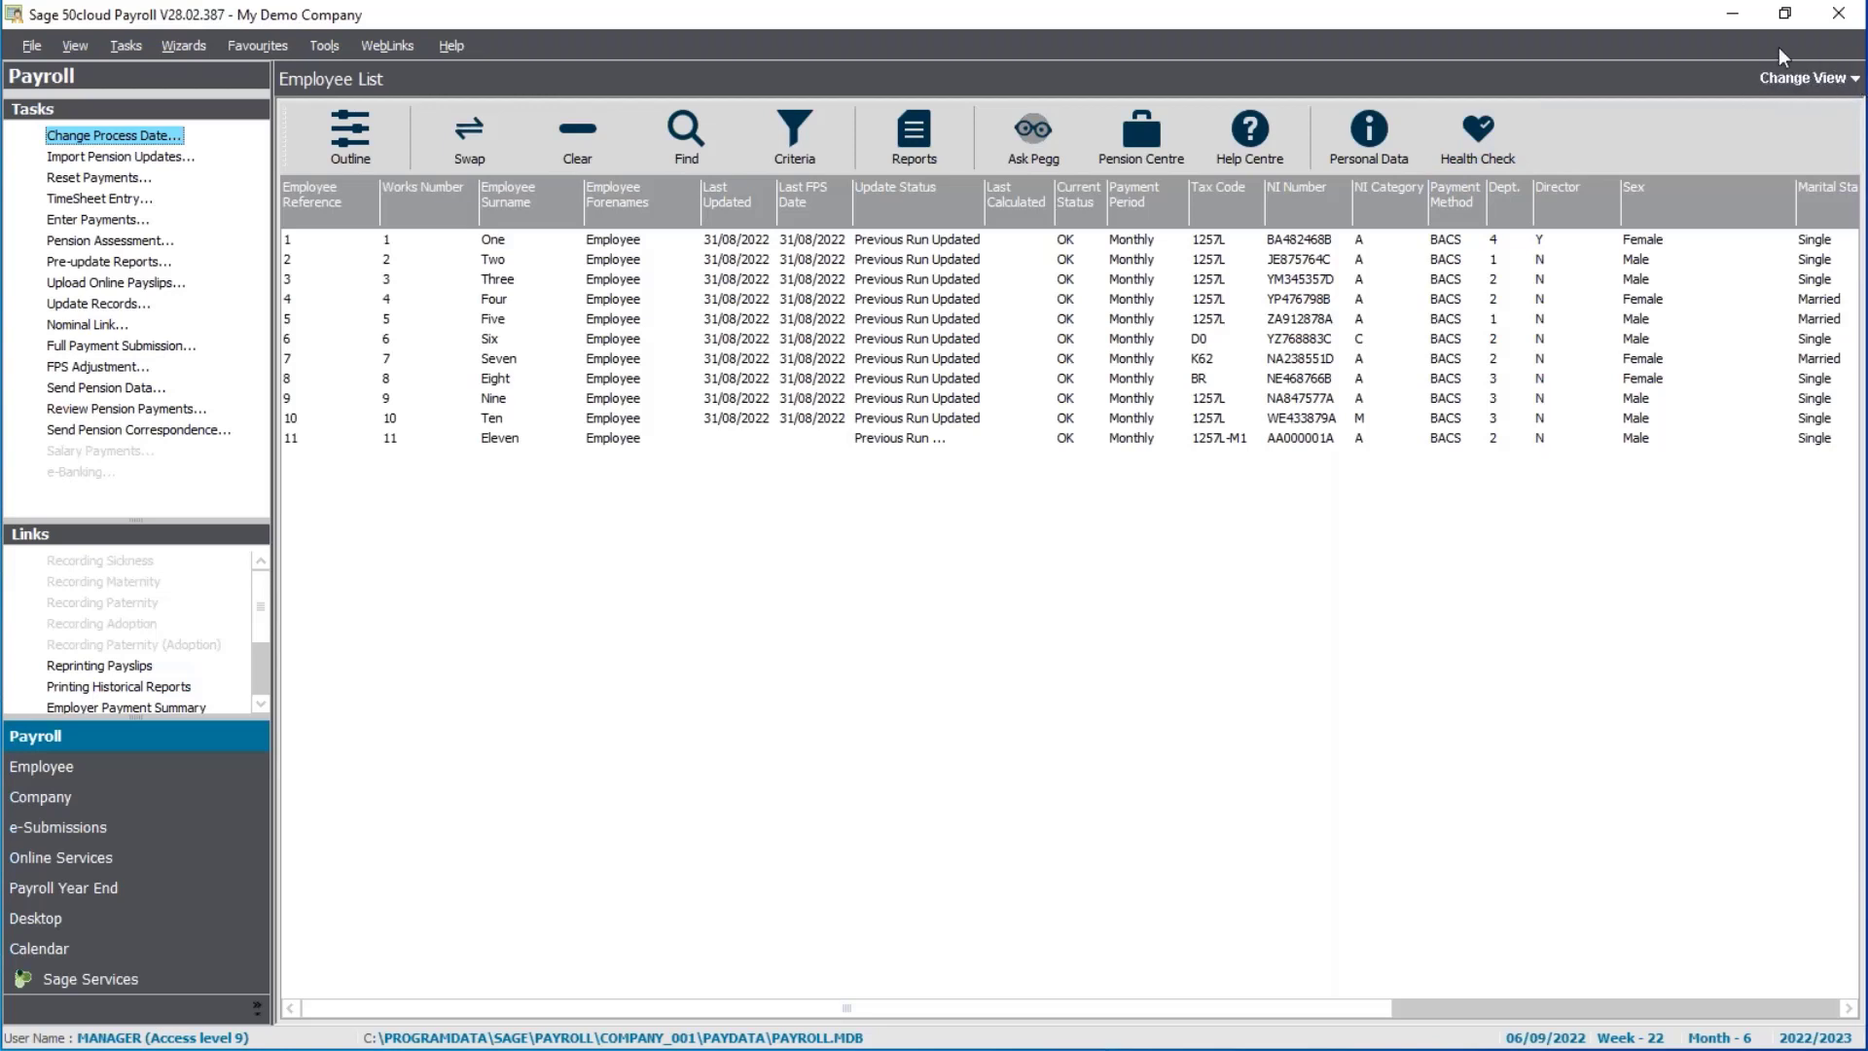
click(1806, 80)
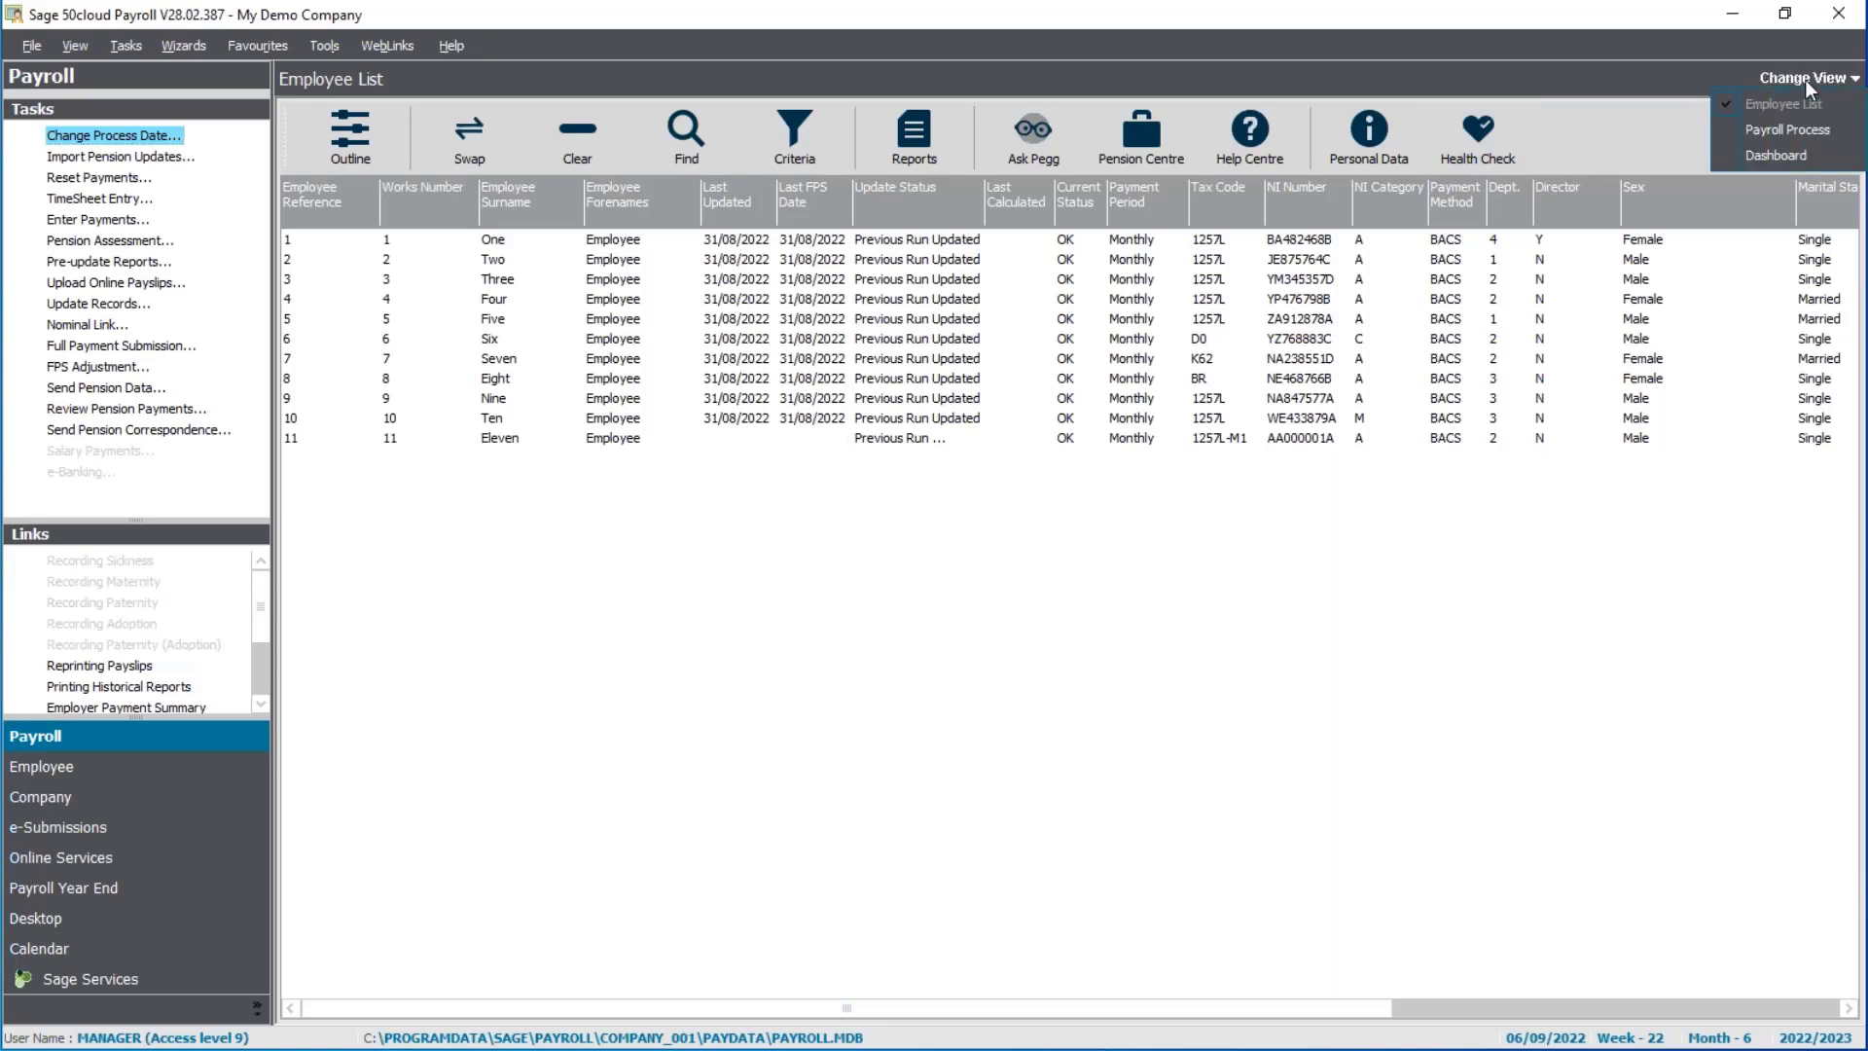
click(1773, 134)
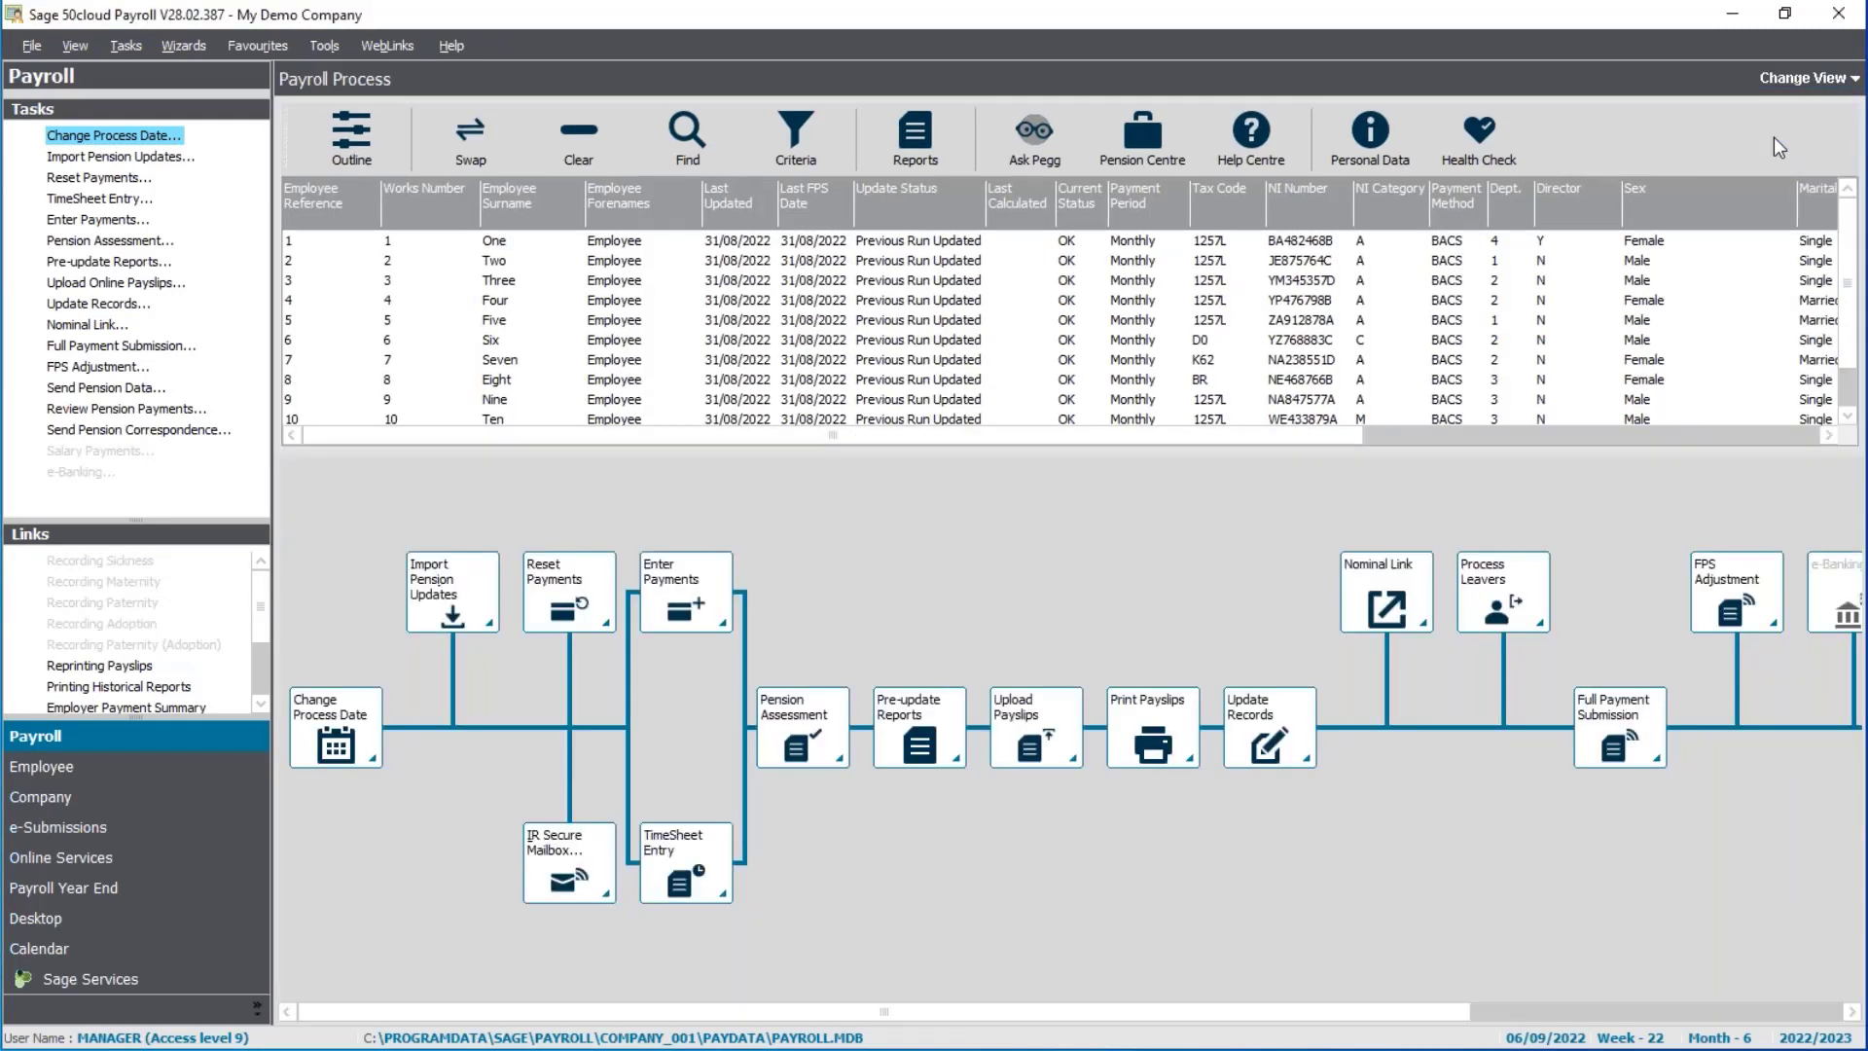
drag(983, 454, 981, 527)
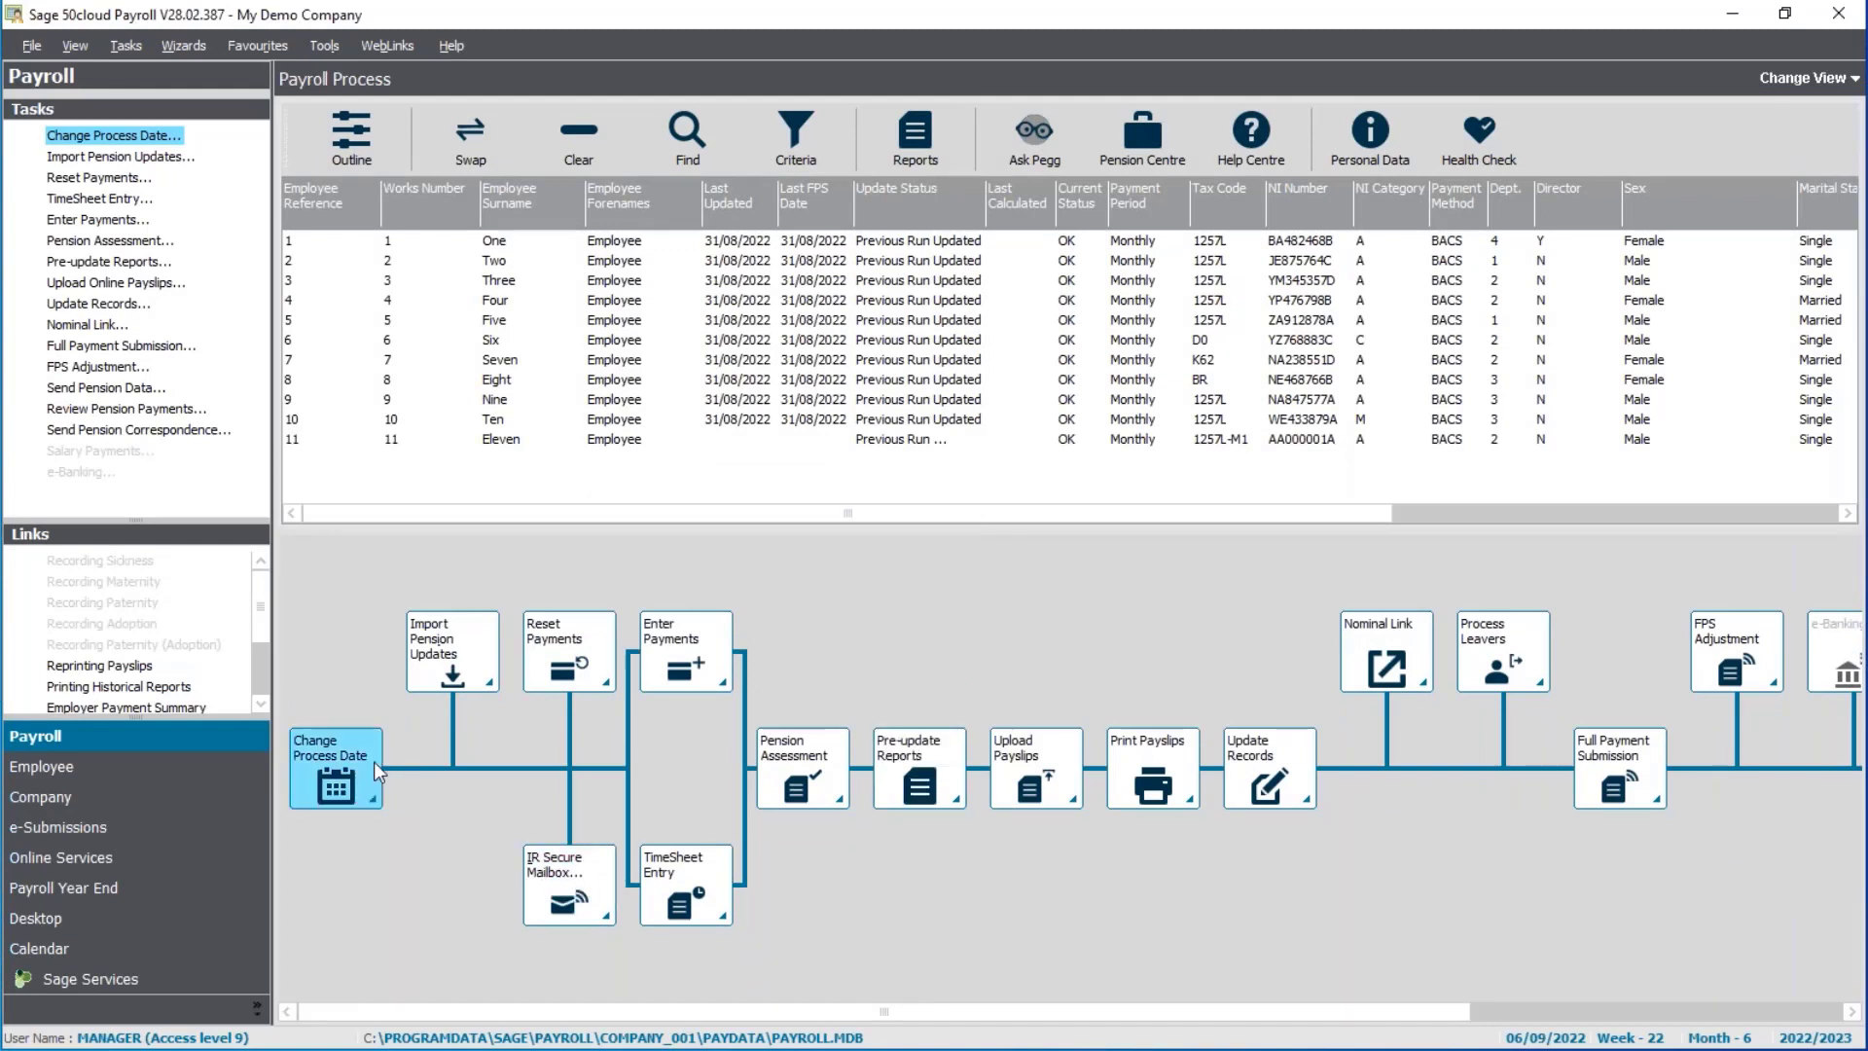
click(1795, 1014)
click(326, 1014)
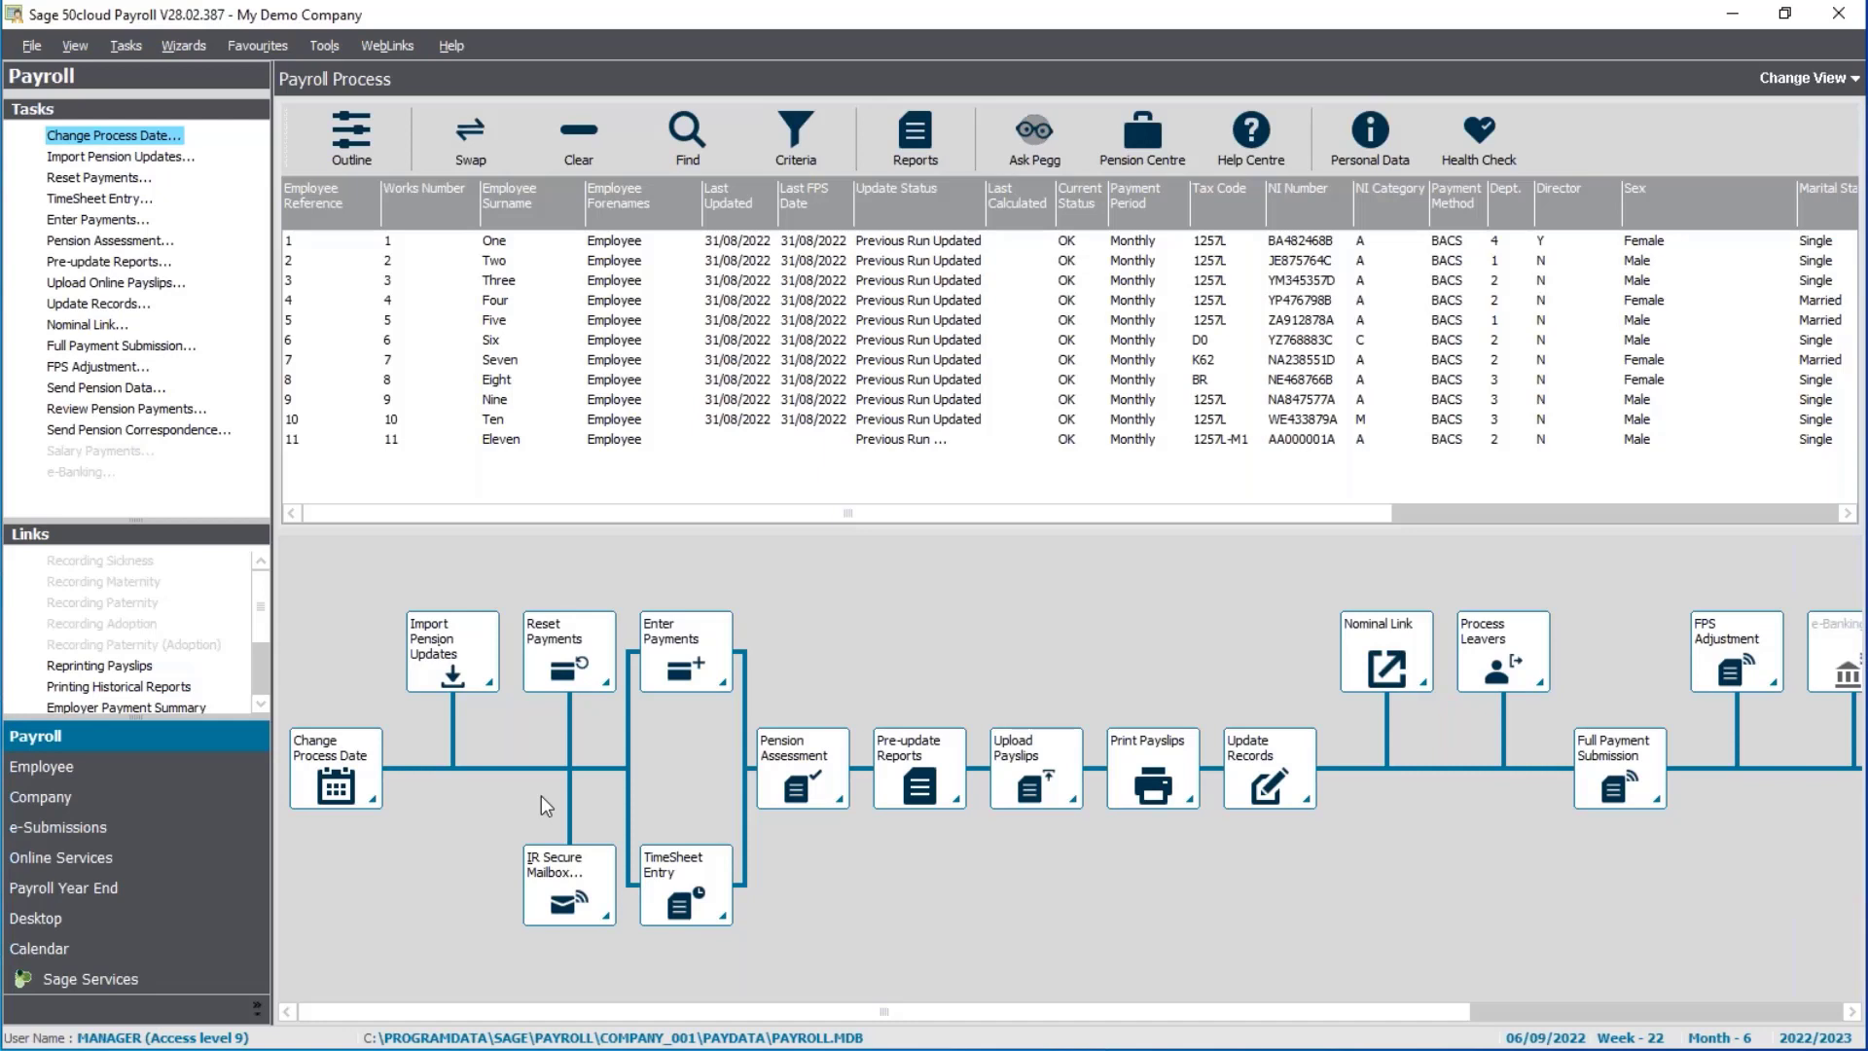
Change the payroll process date to 30/09/2022
click(161, 145)
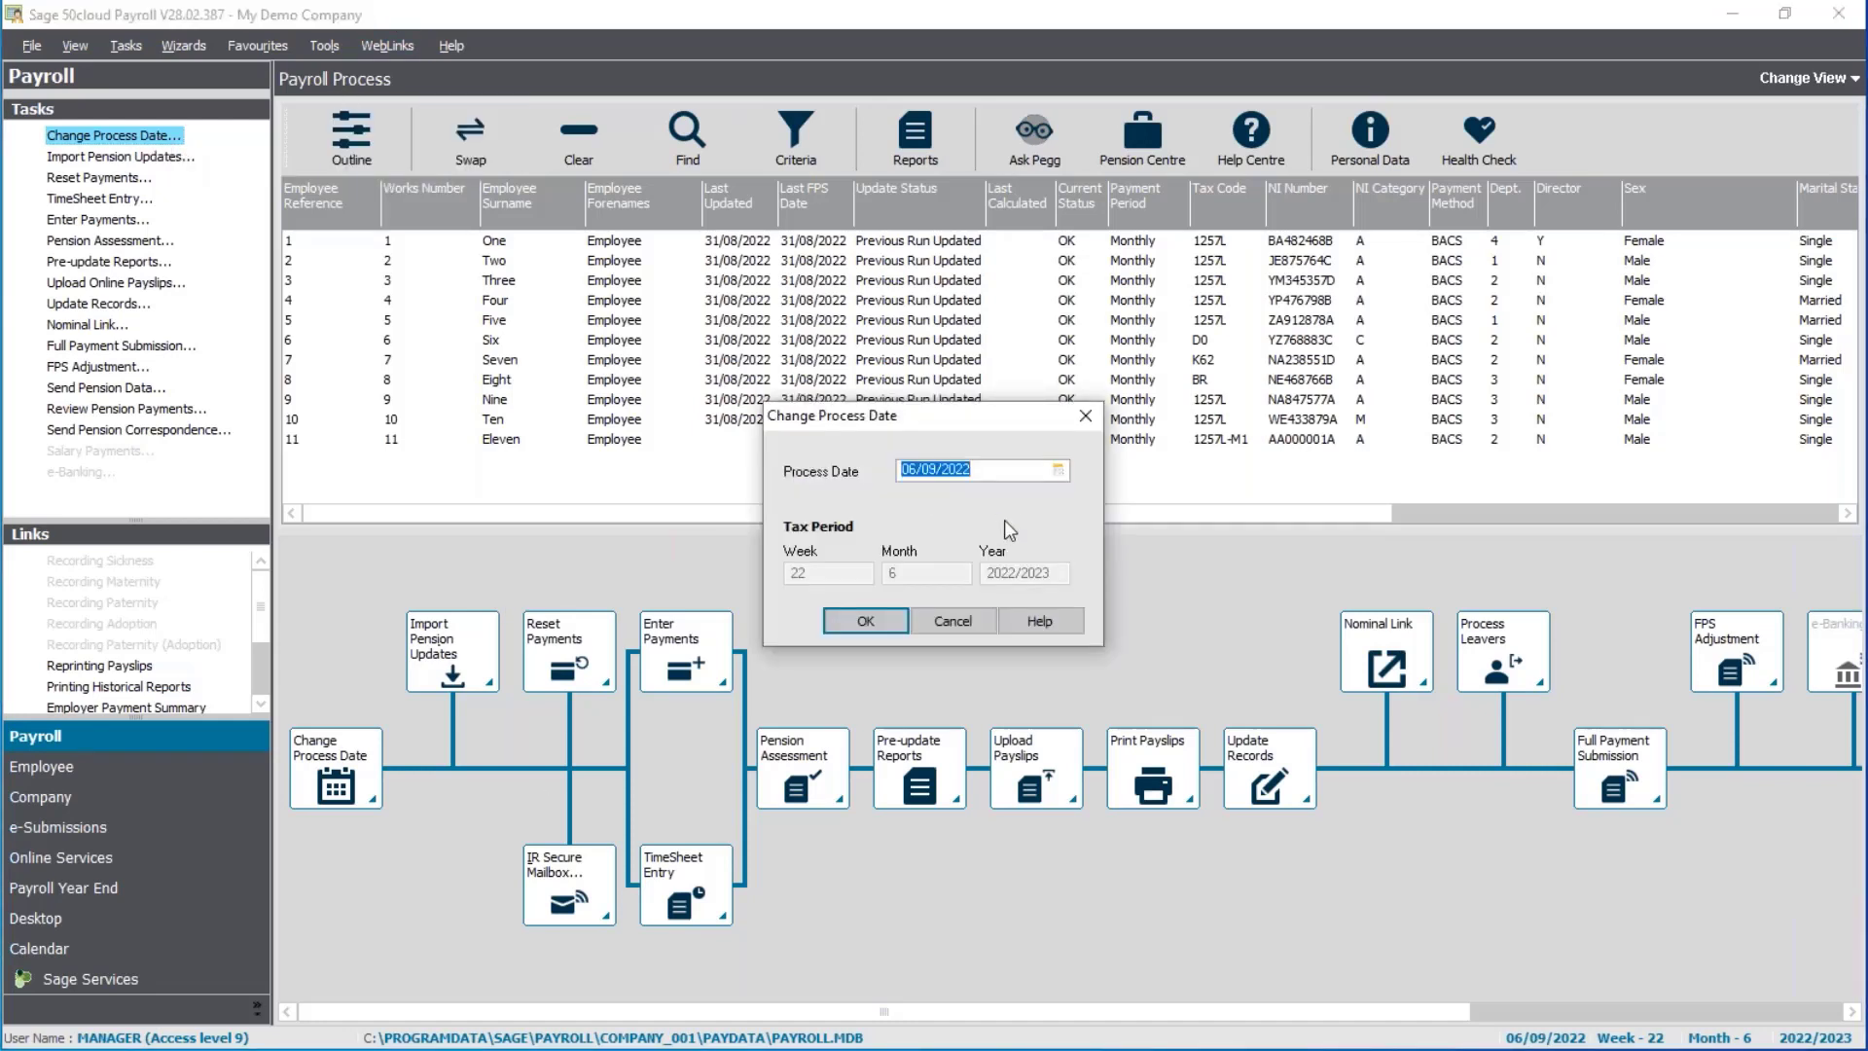
click(1059, 471)
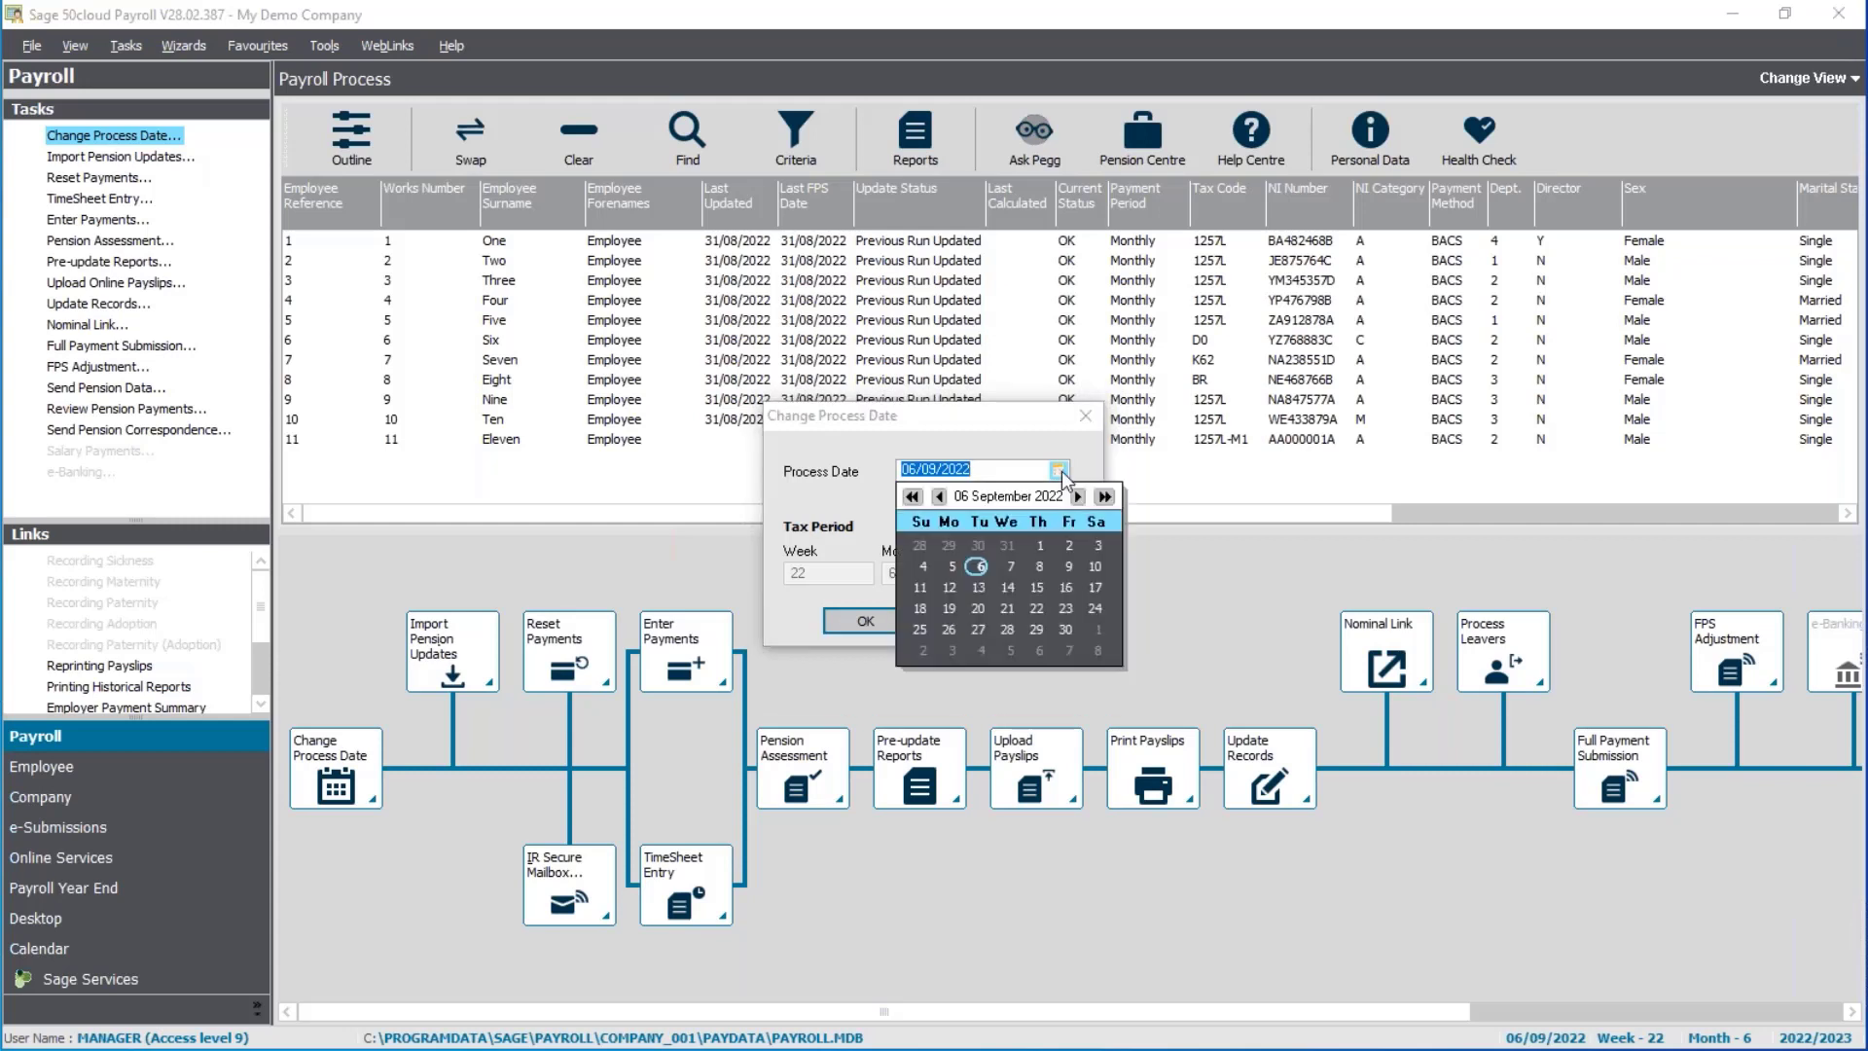
click(1066, 630)
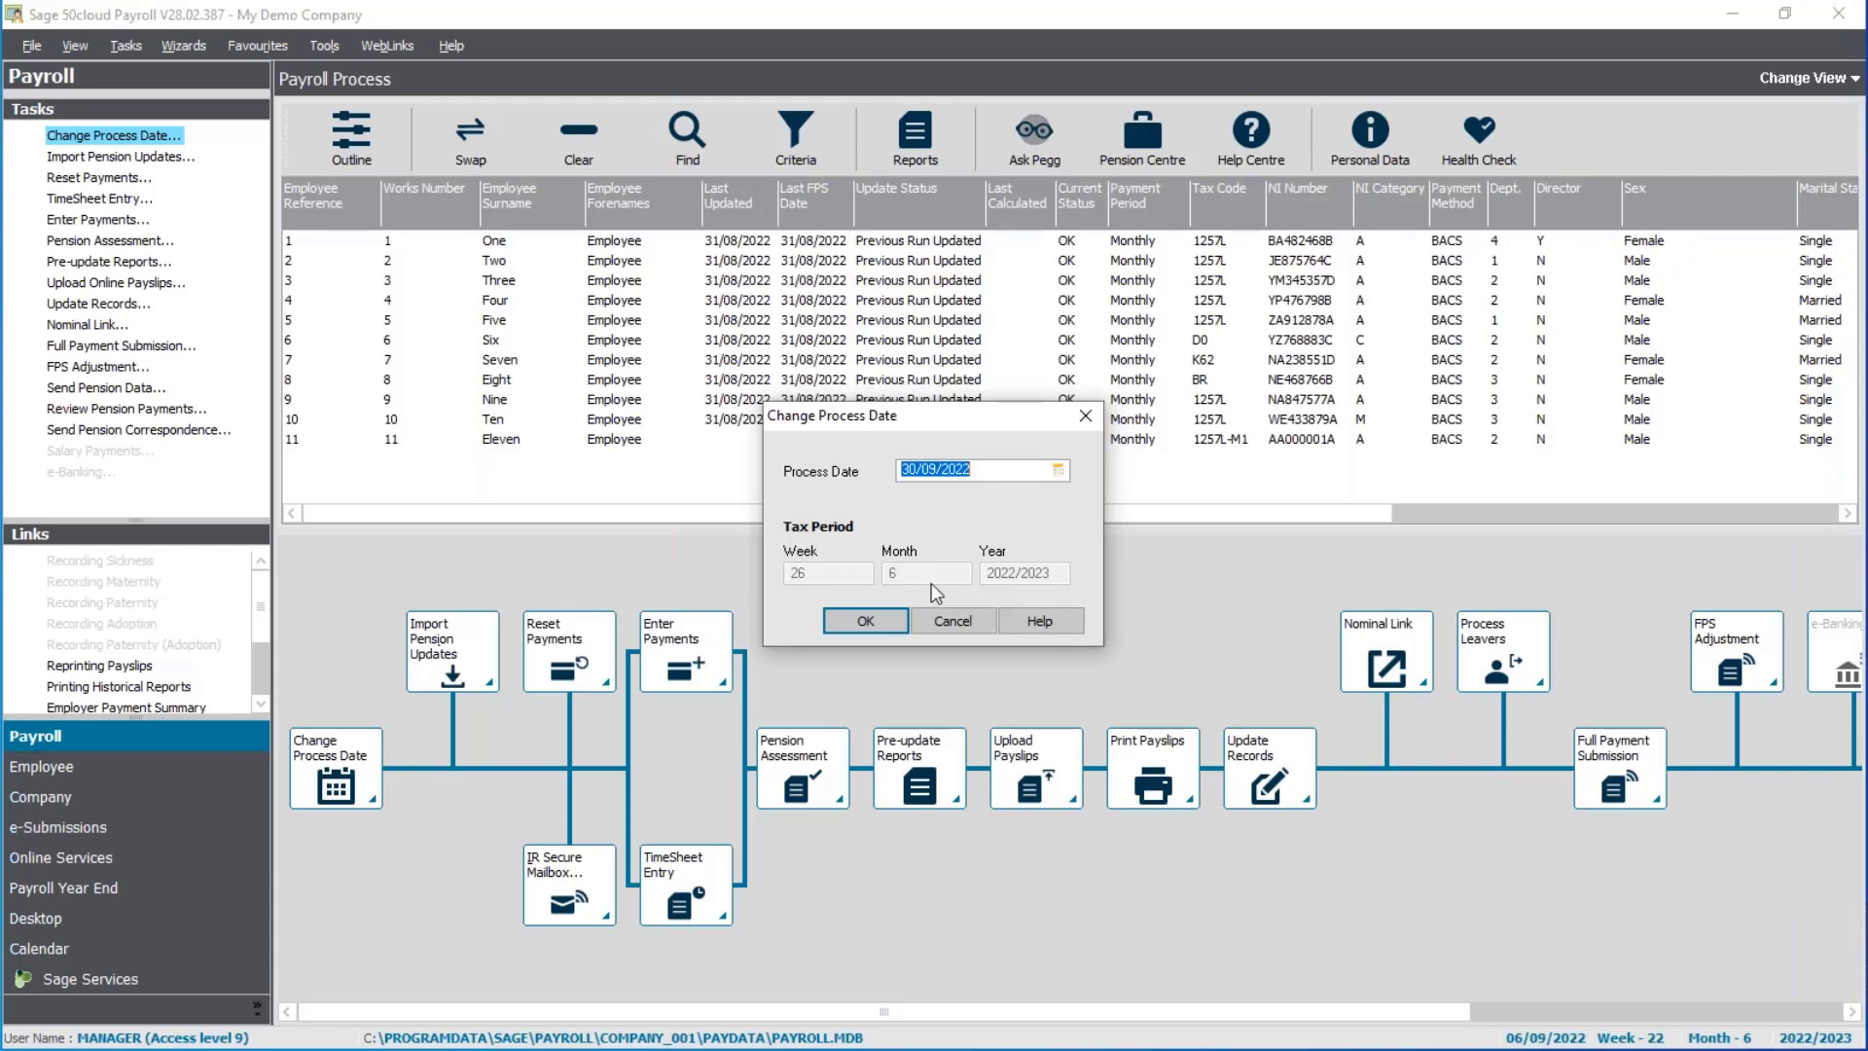
click(845, 623)
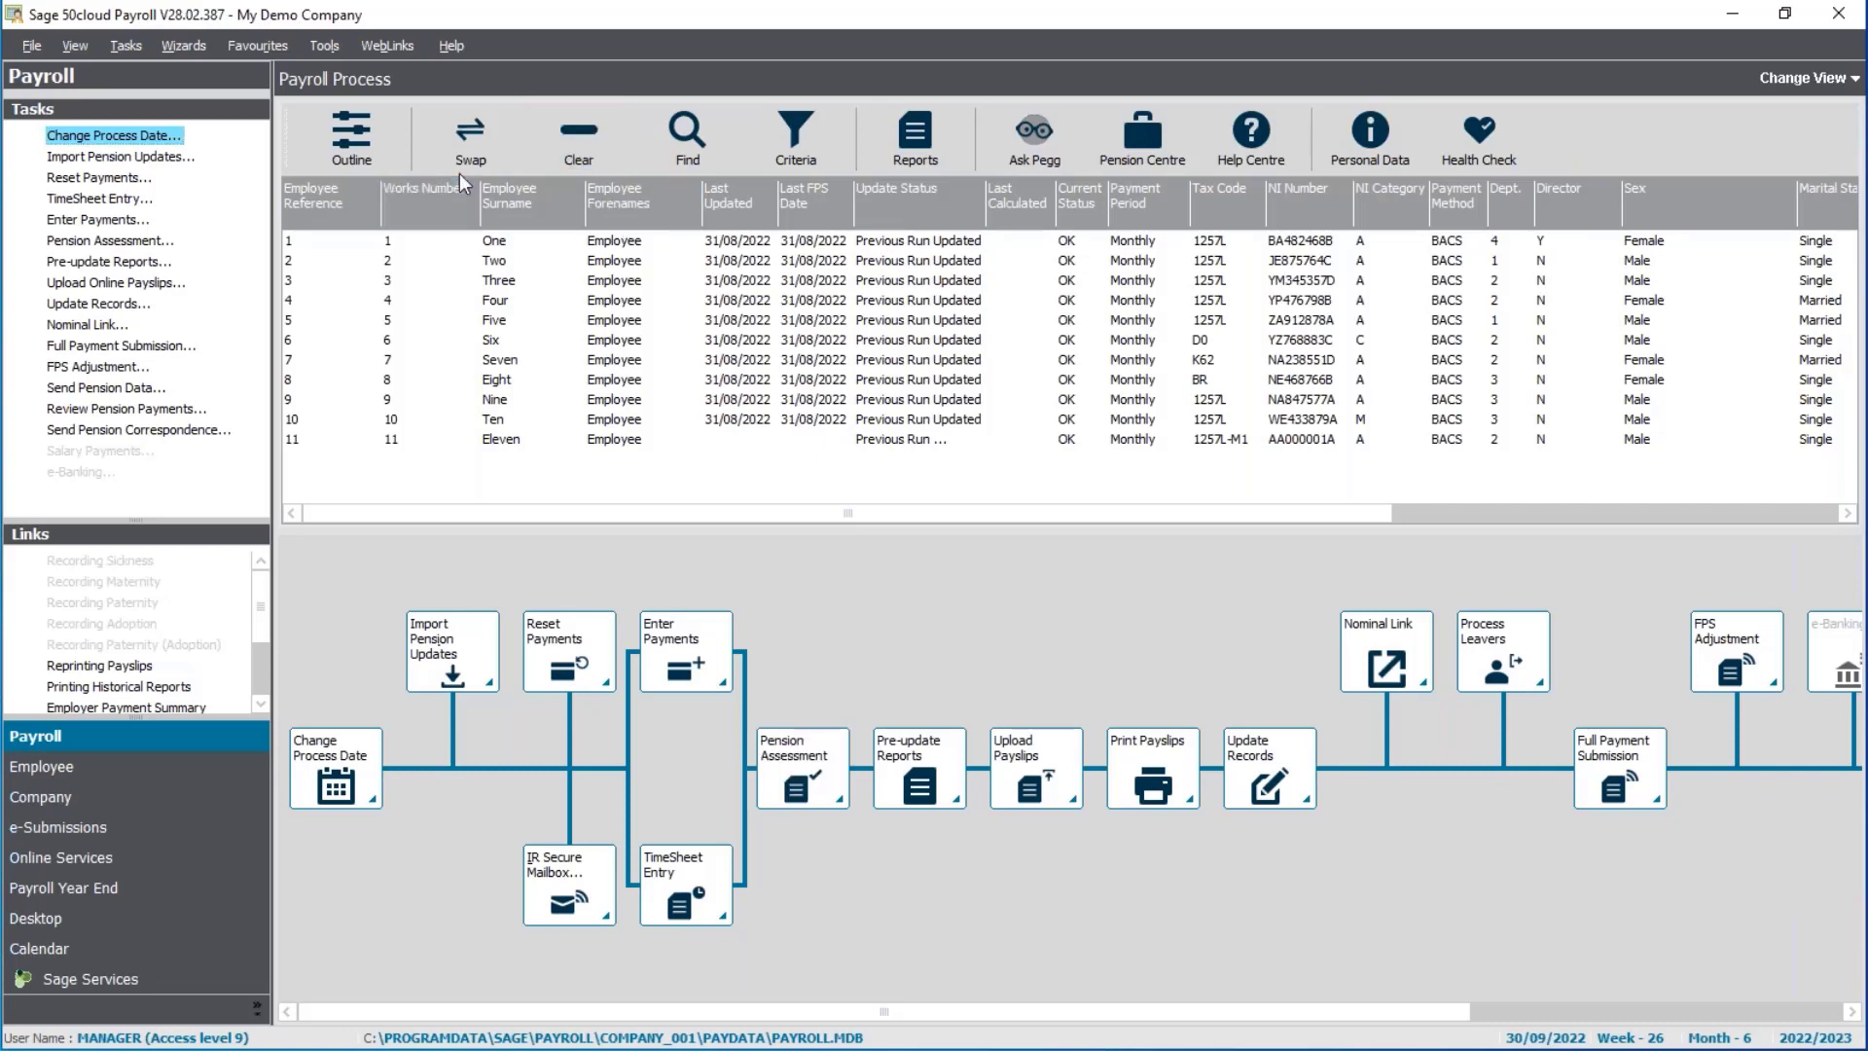
Select all employees, try excluding employees 4 and 8 from the selection, and include both again
click(460, 139)
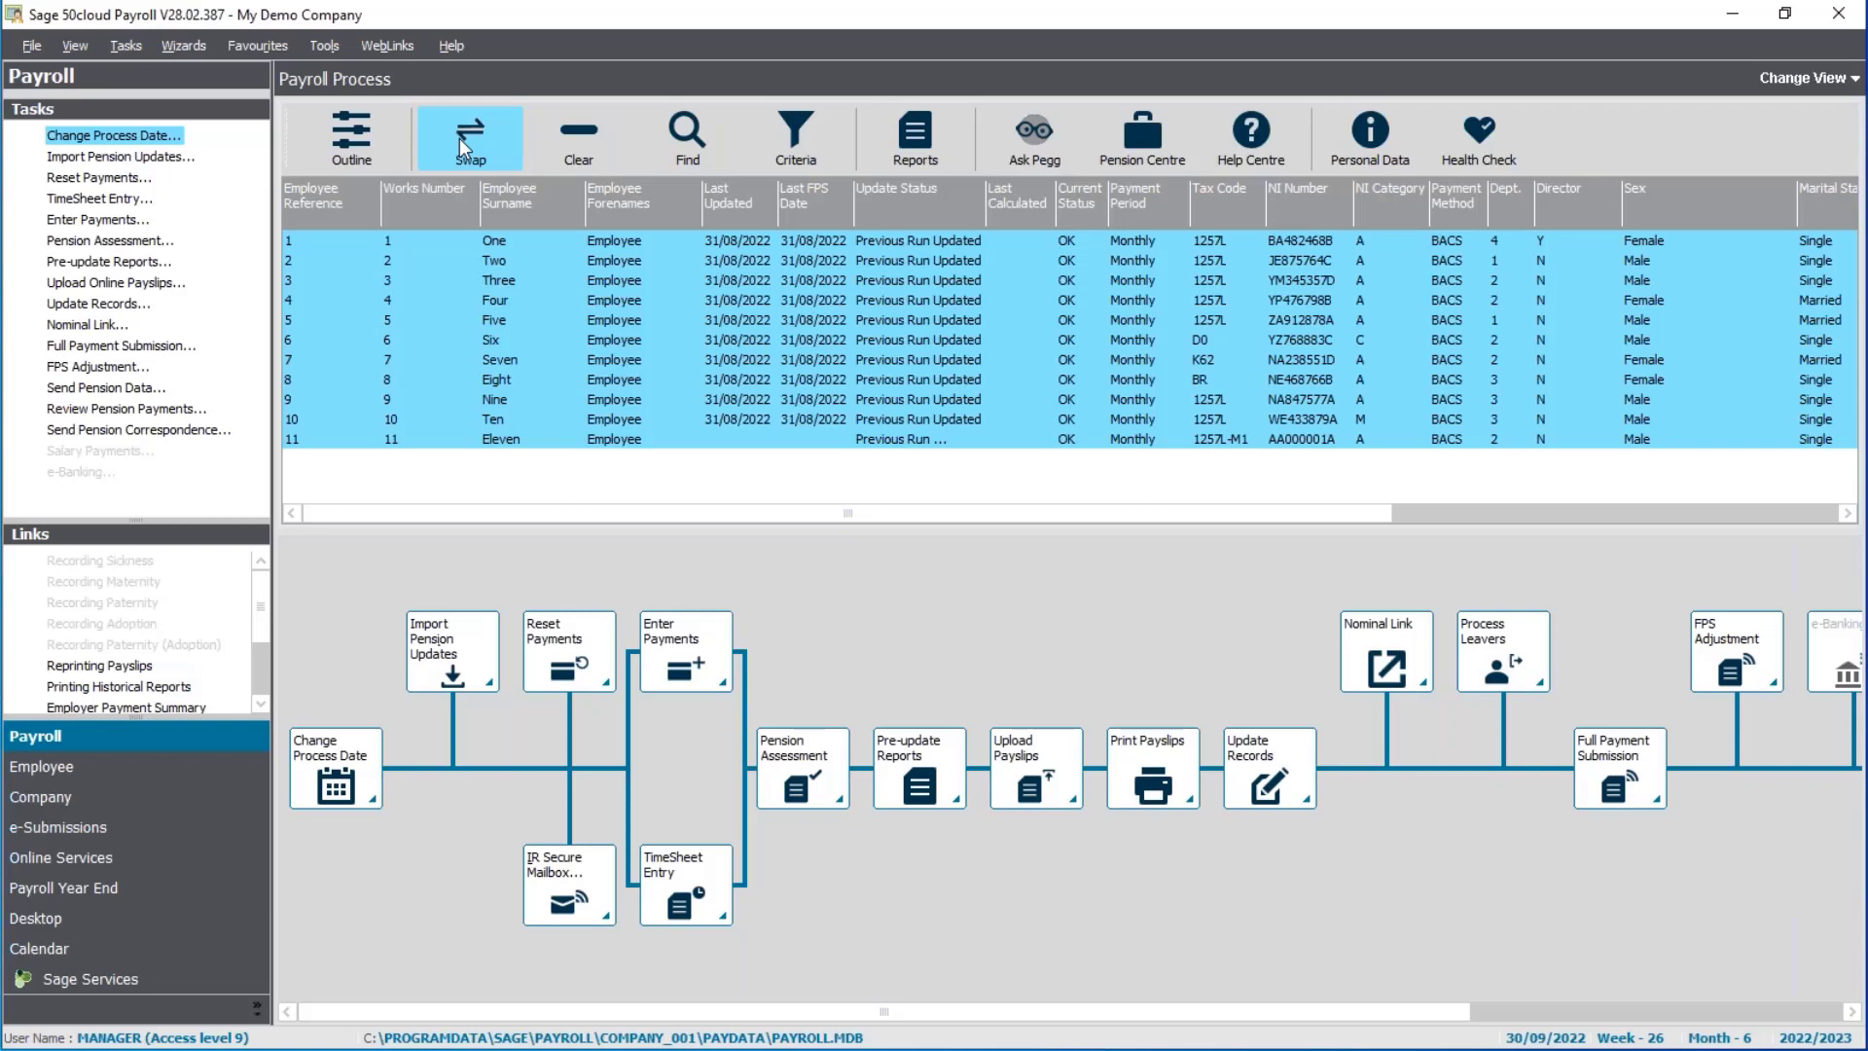
ctrl+click(516, 306)
ctrl+click(494, 383)
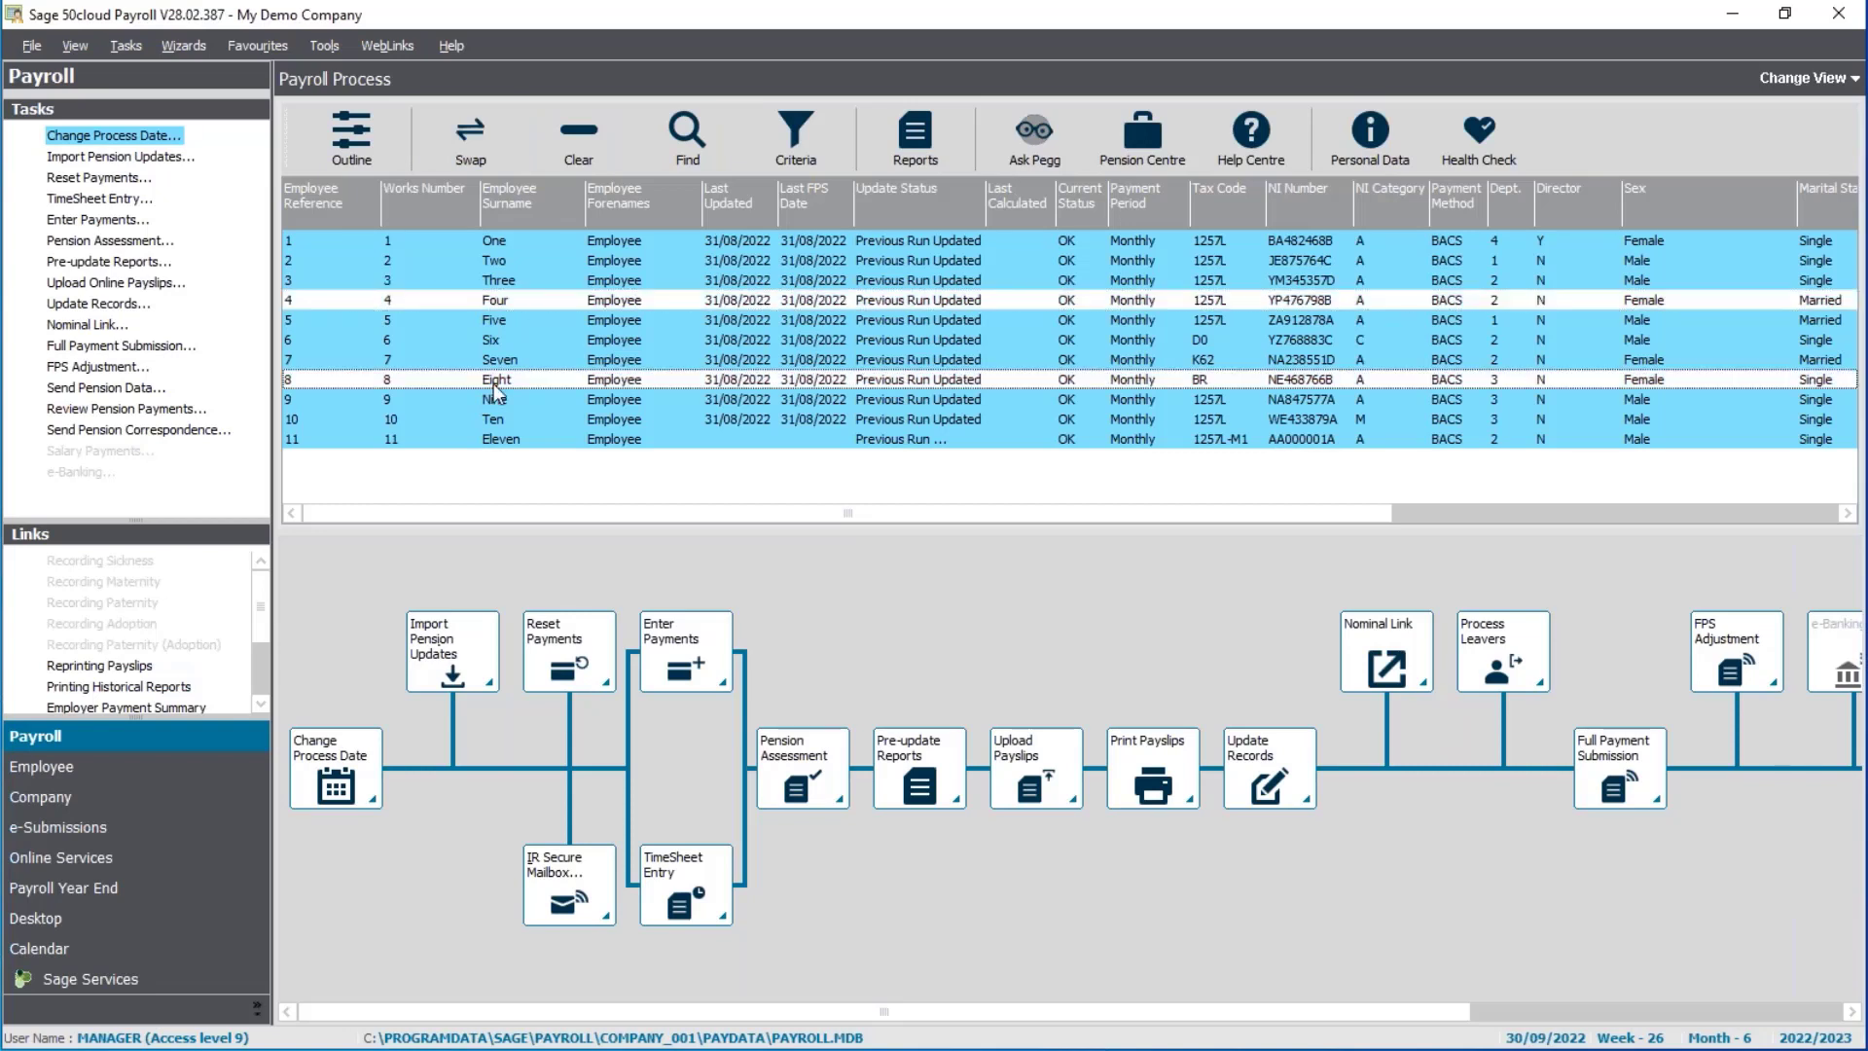
ctrl+click(493, 384)
ctrl+click(497, 308)
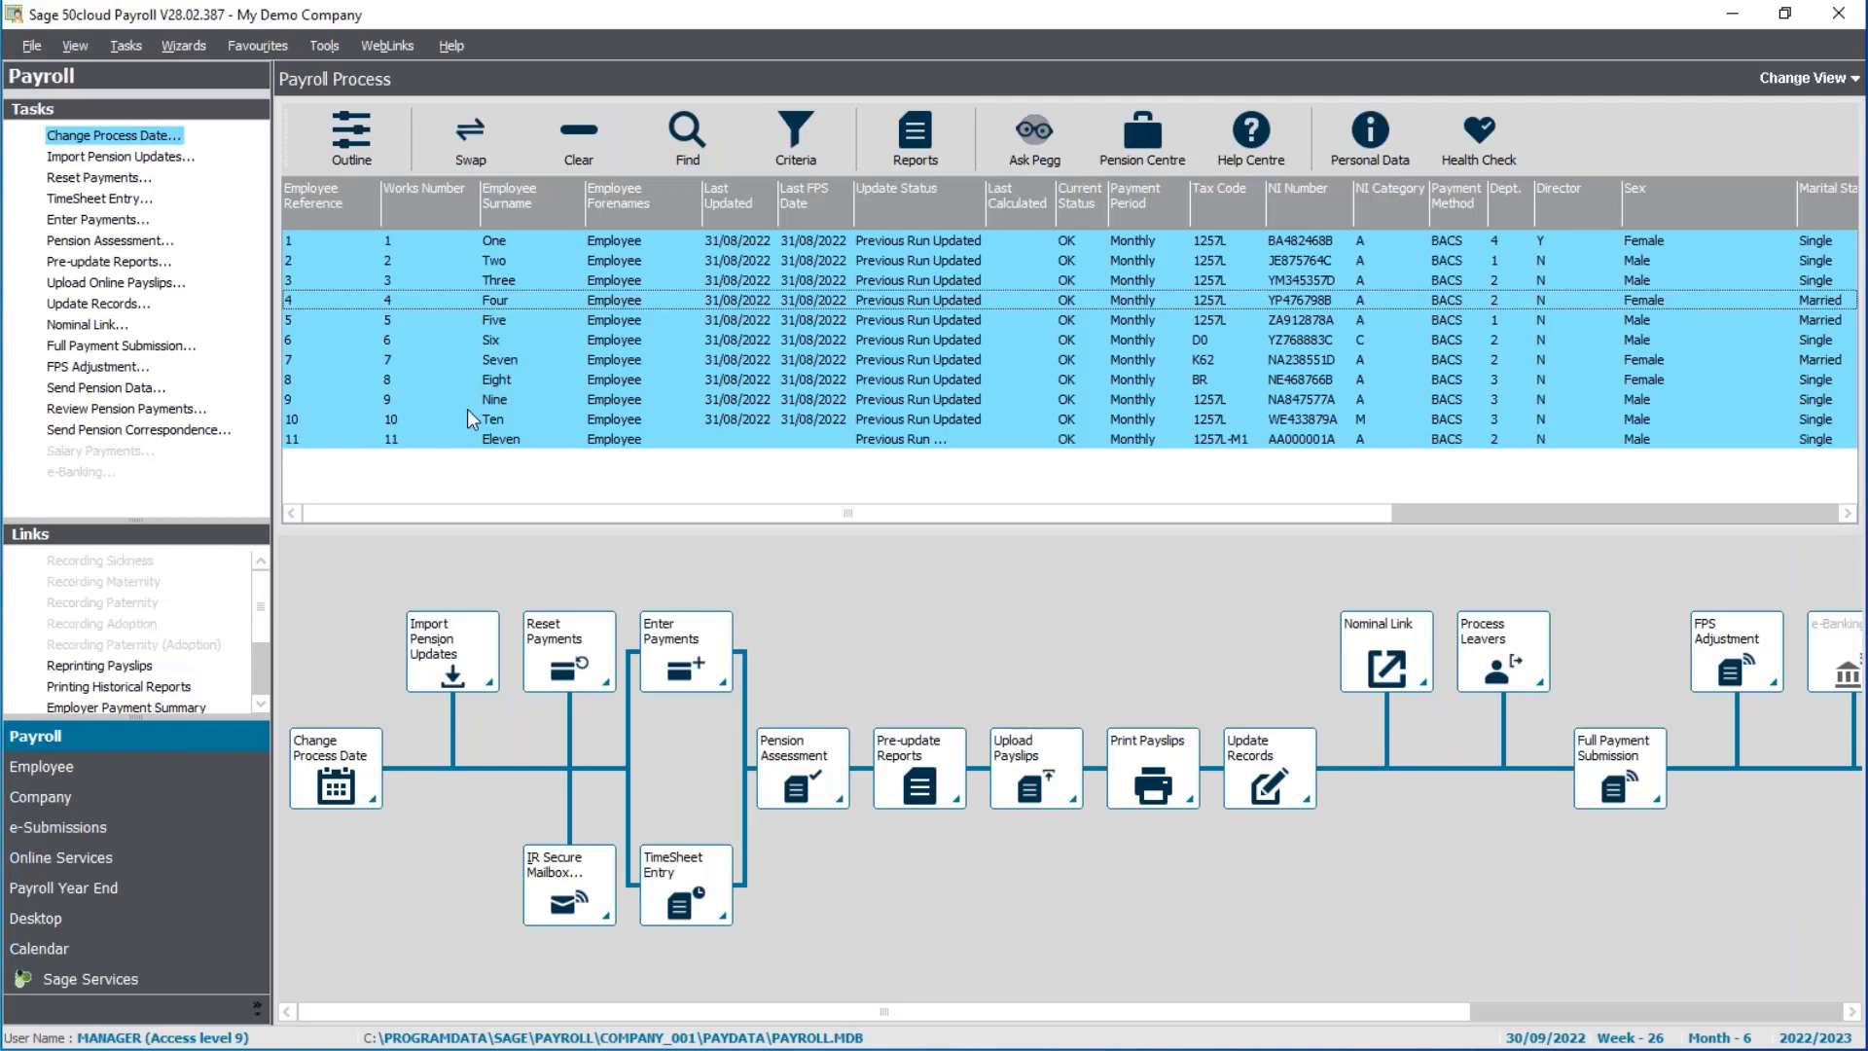
Show the employee outline, compare the Monthly and Weekly payment groups, and expand the Monthly group's departments
click(351, 146)
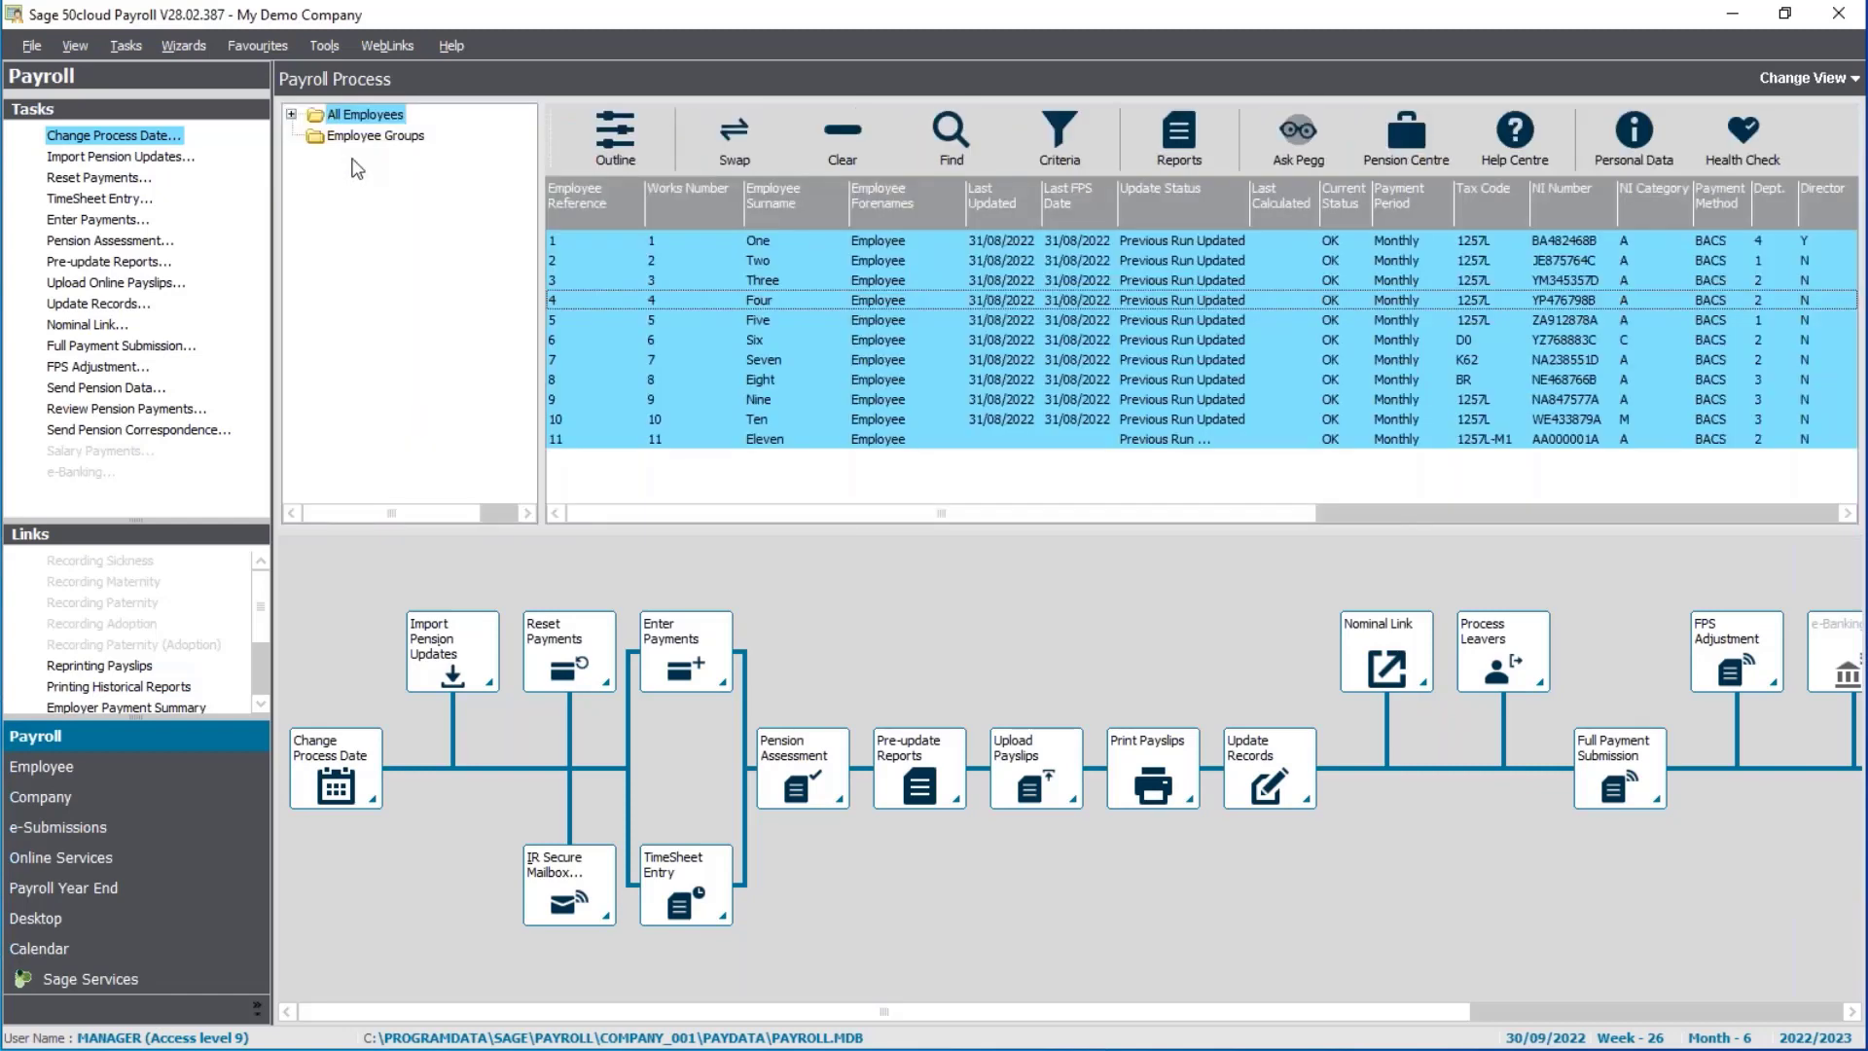
click(292, 115)
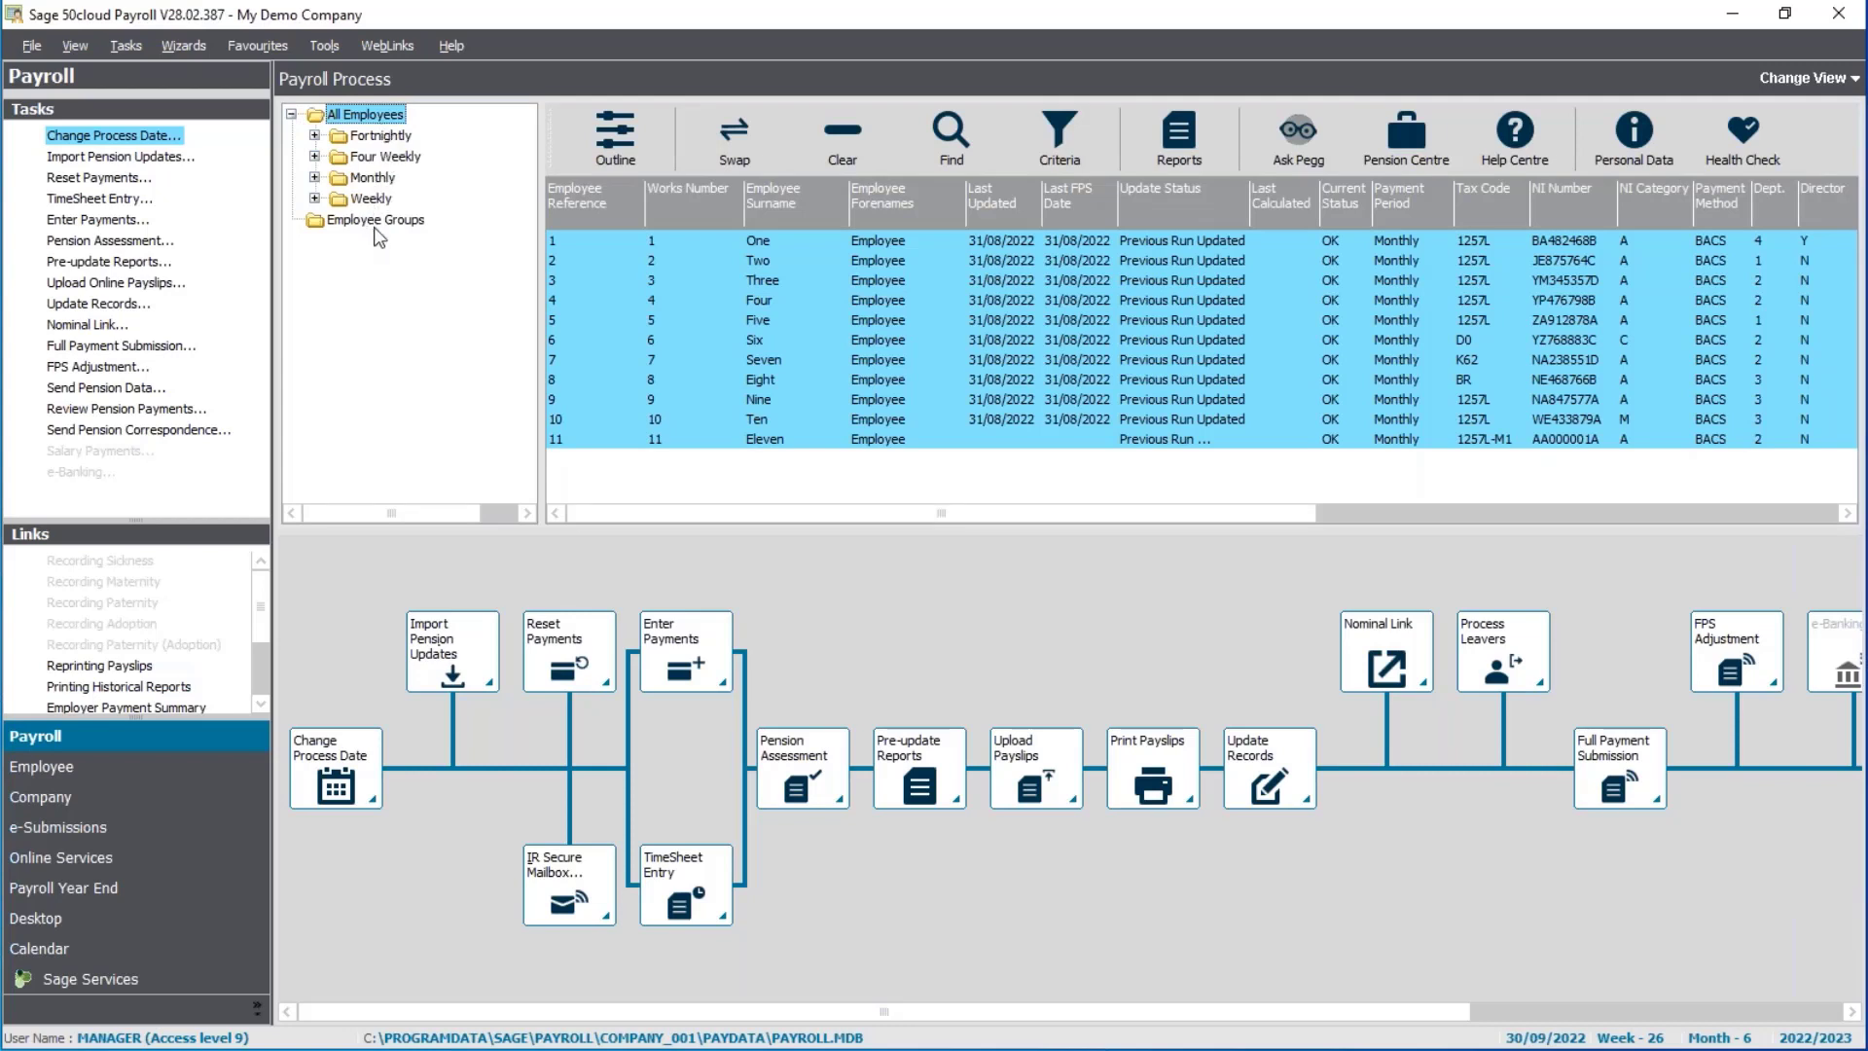
click(375, 181)
click(376, 183)
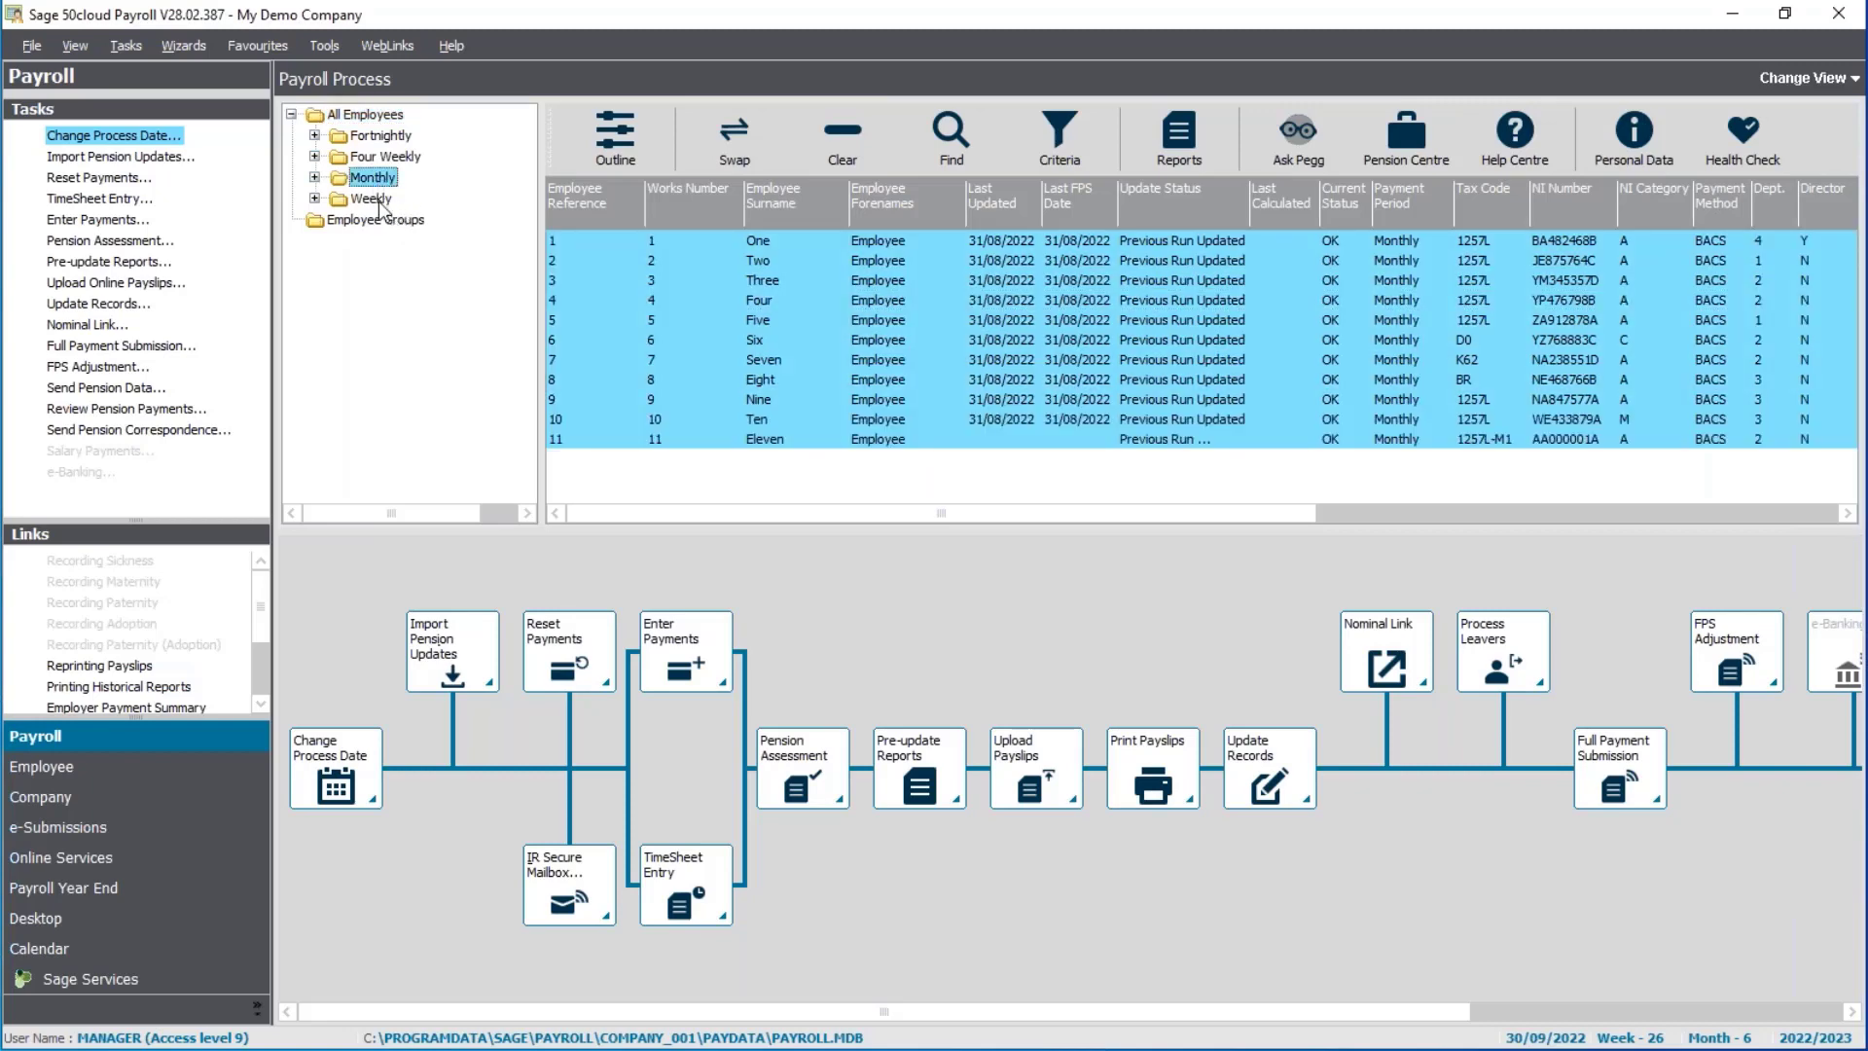
click(378, 202)
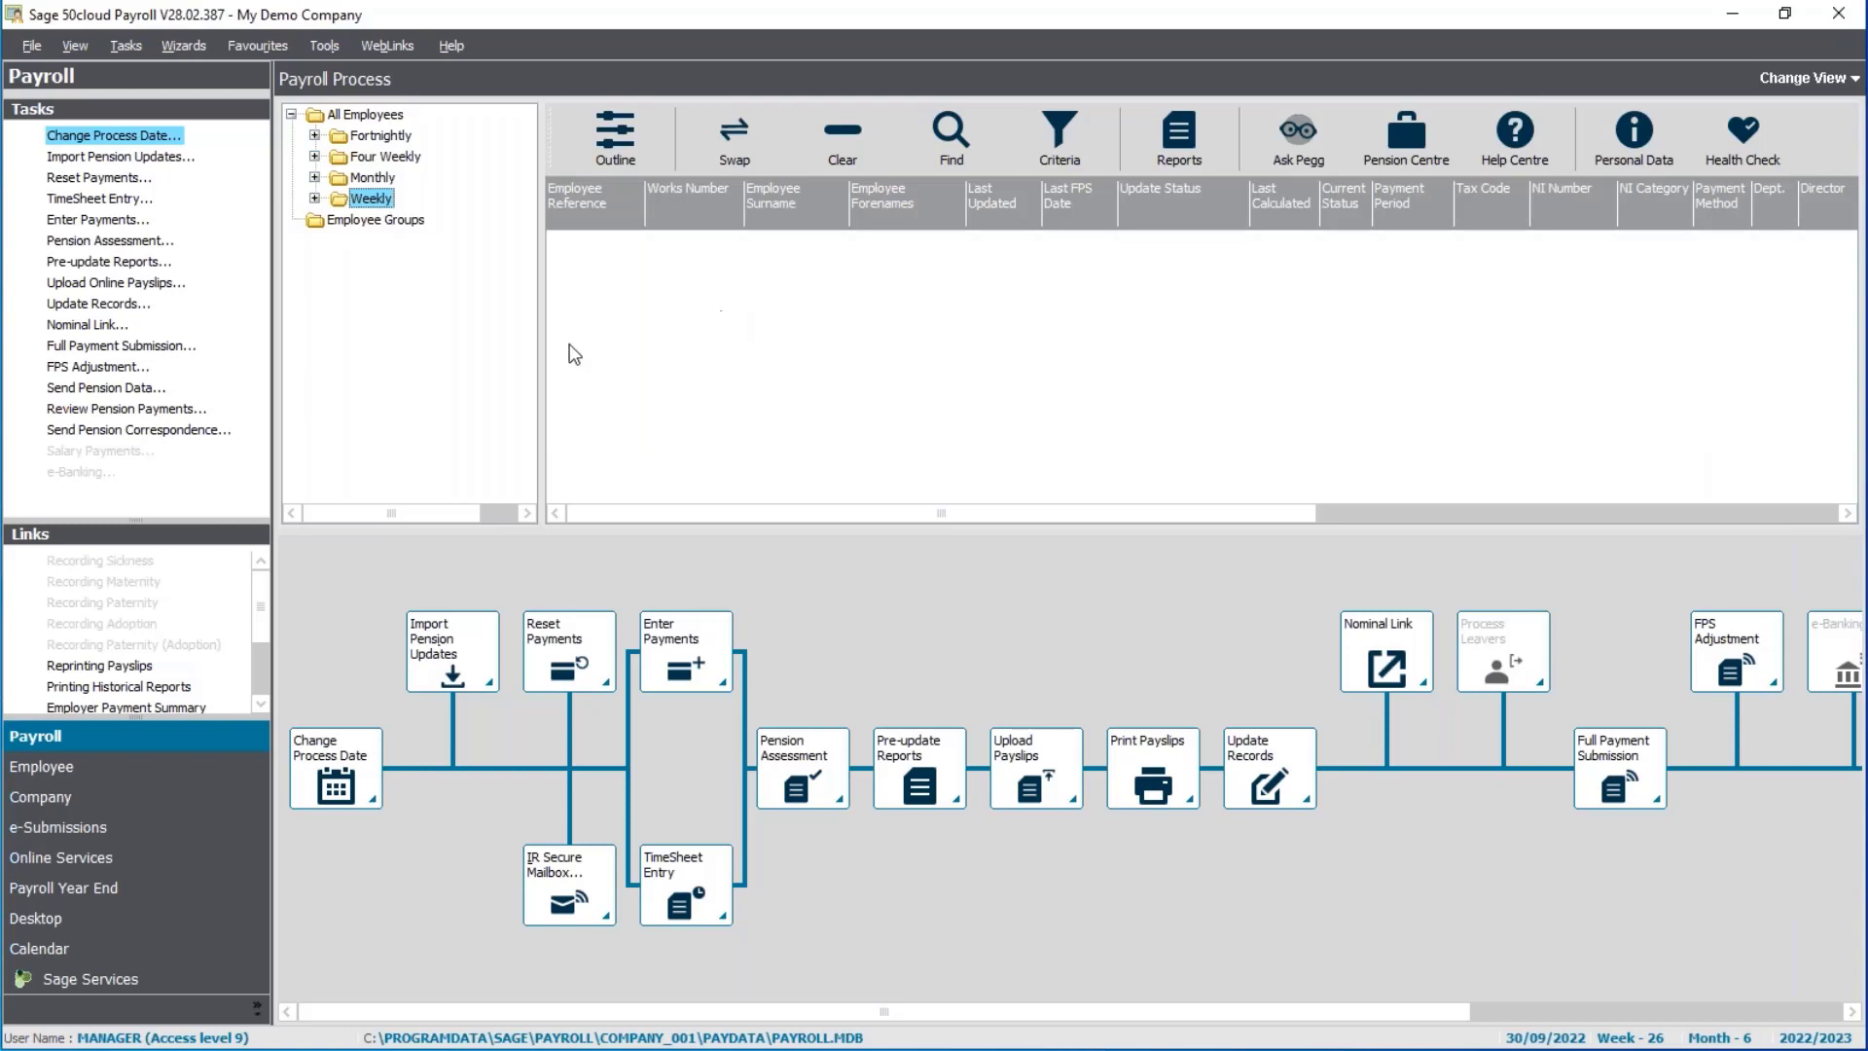
click(373, 177)
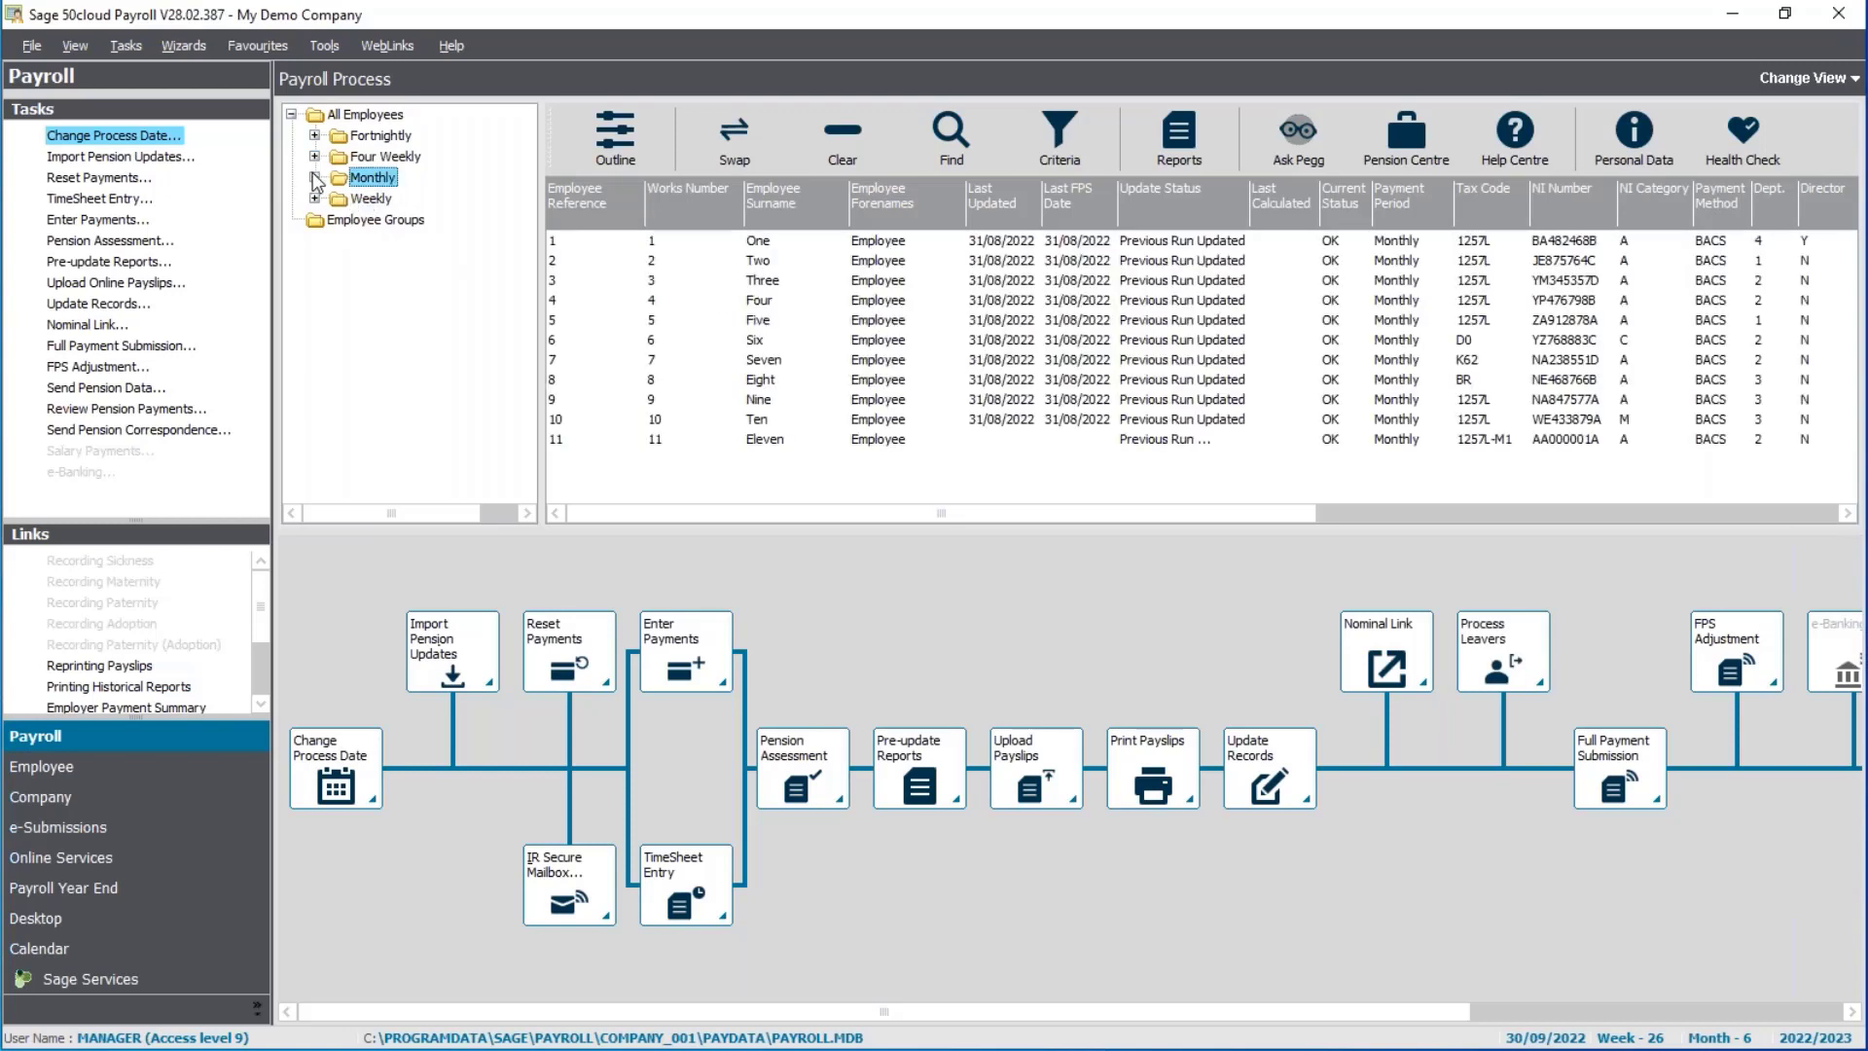
click(314, 178)
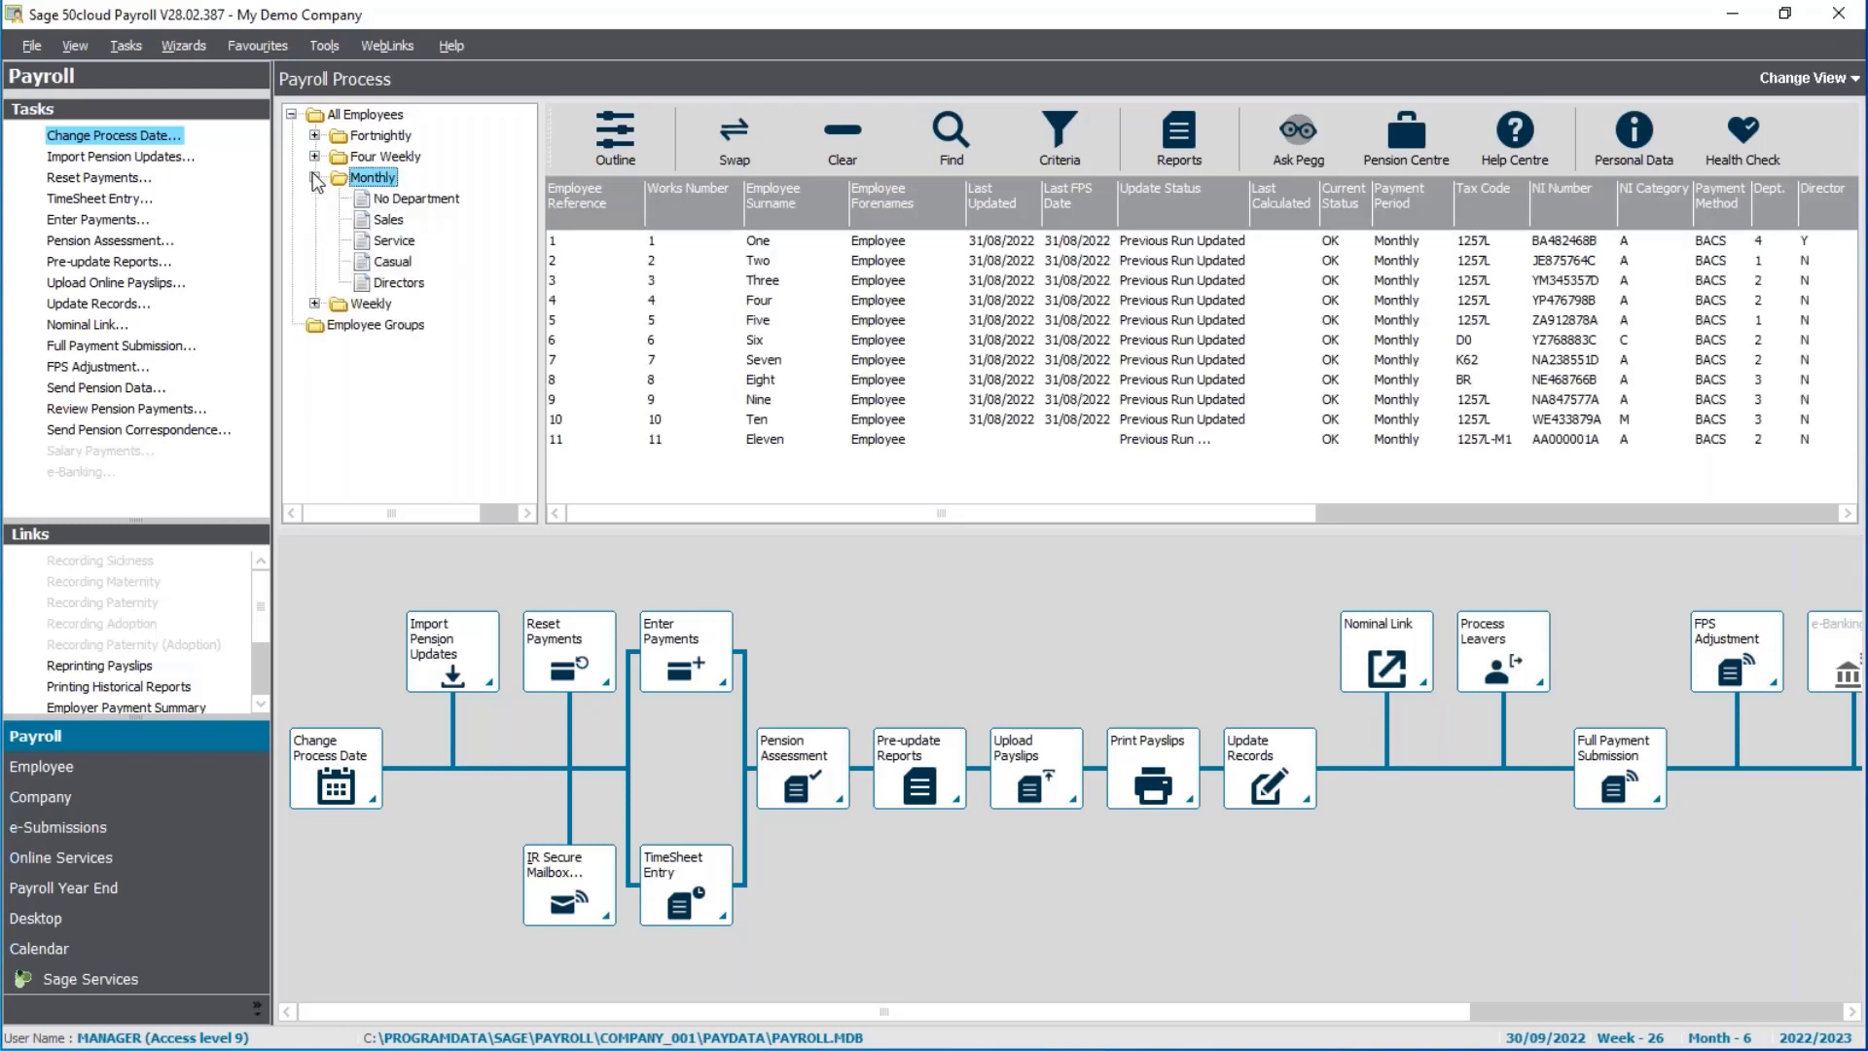
View the monthly employees by department, checking Sales, Service, Casual and Directors
click(387, 220)
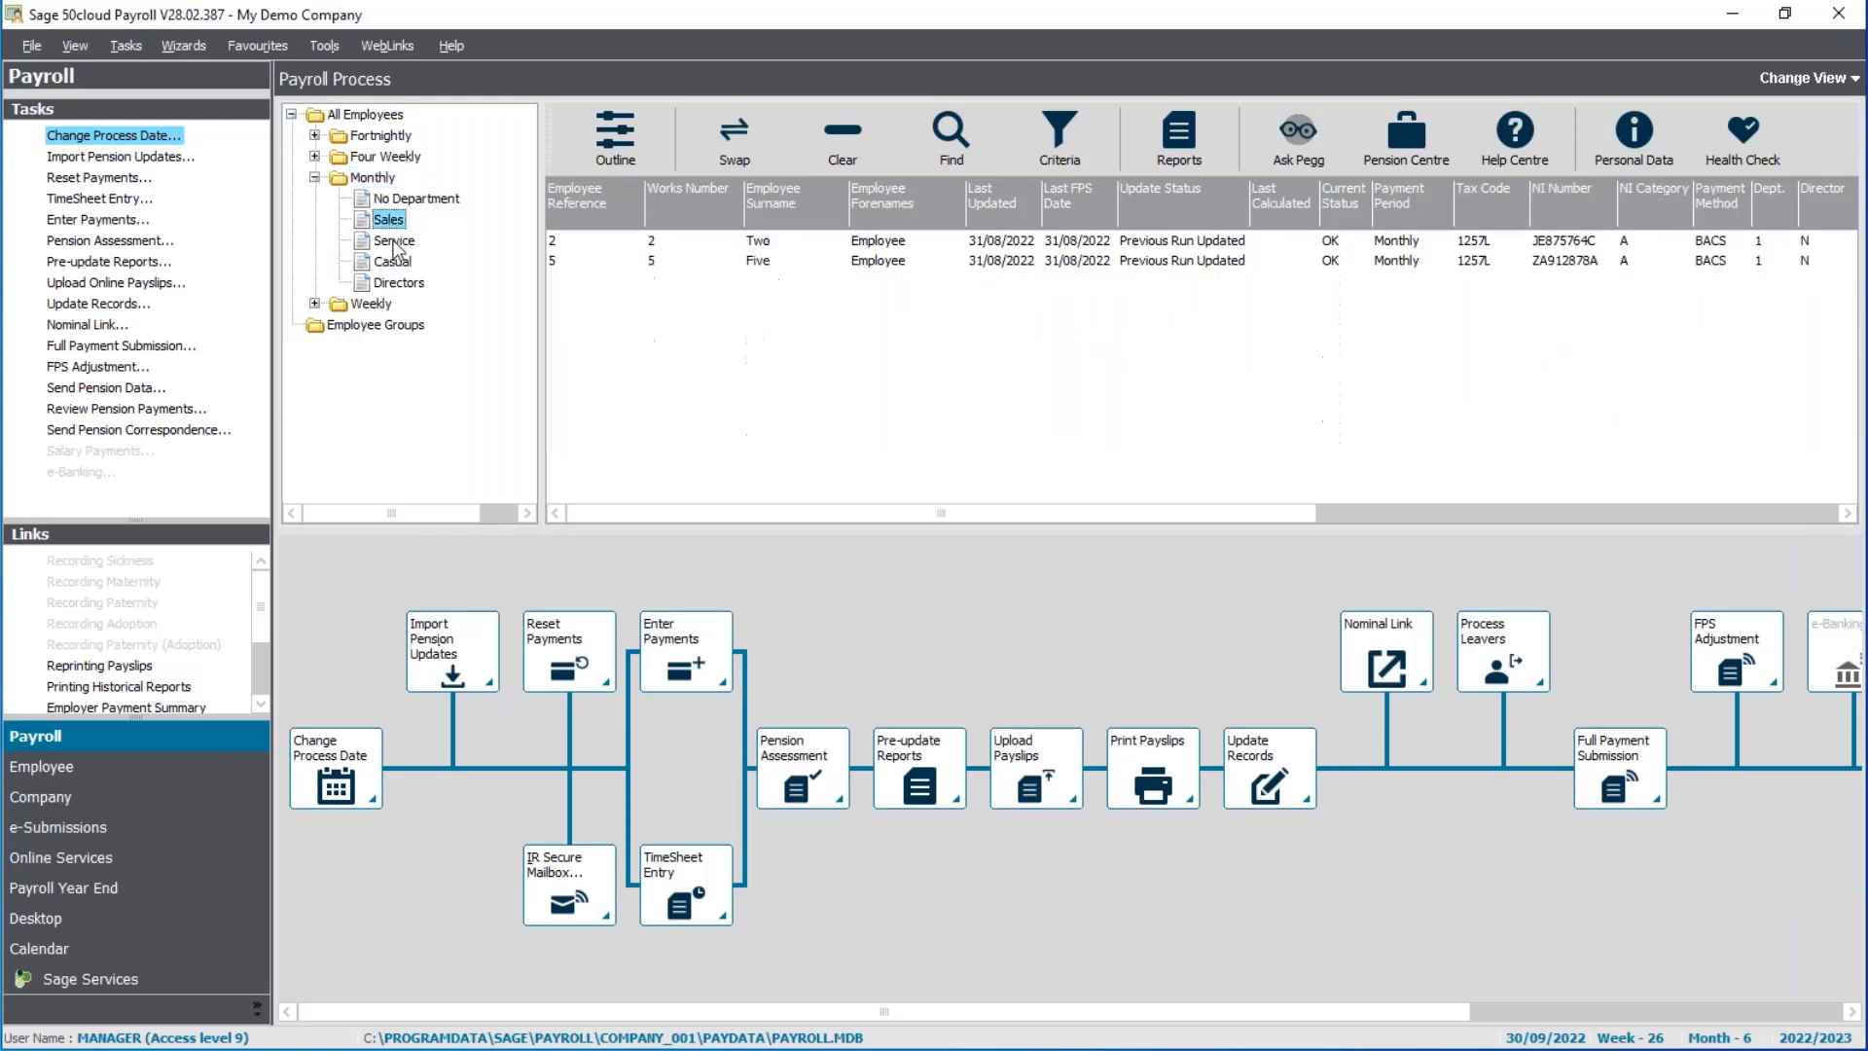
click(394, 241)
click(392, 261)
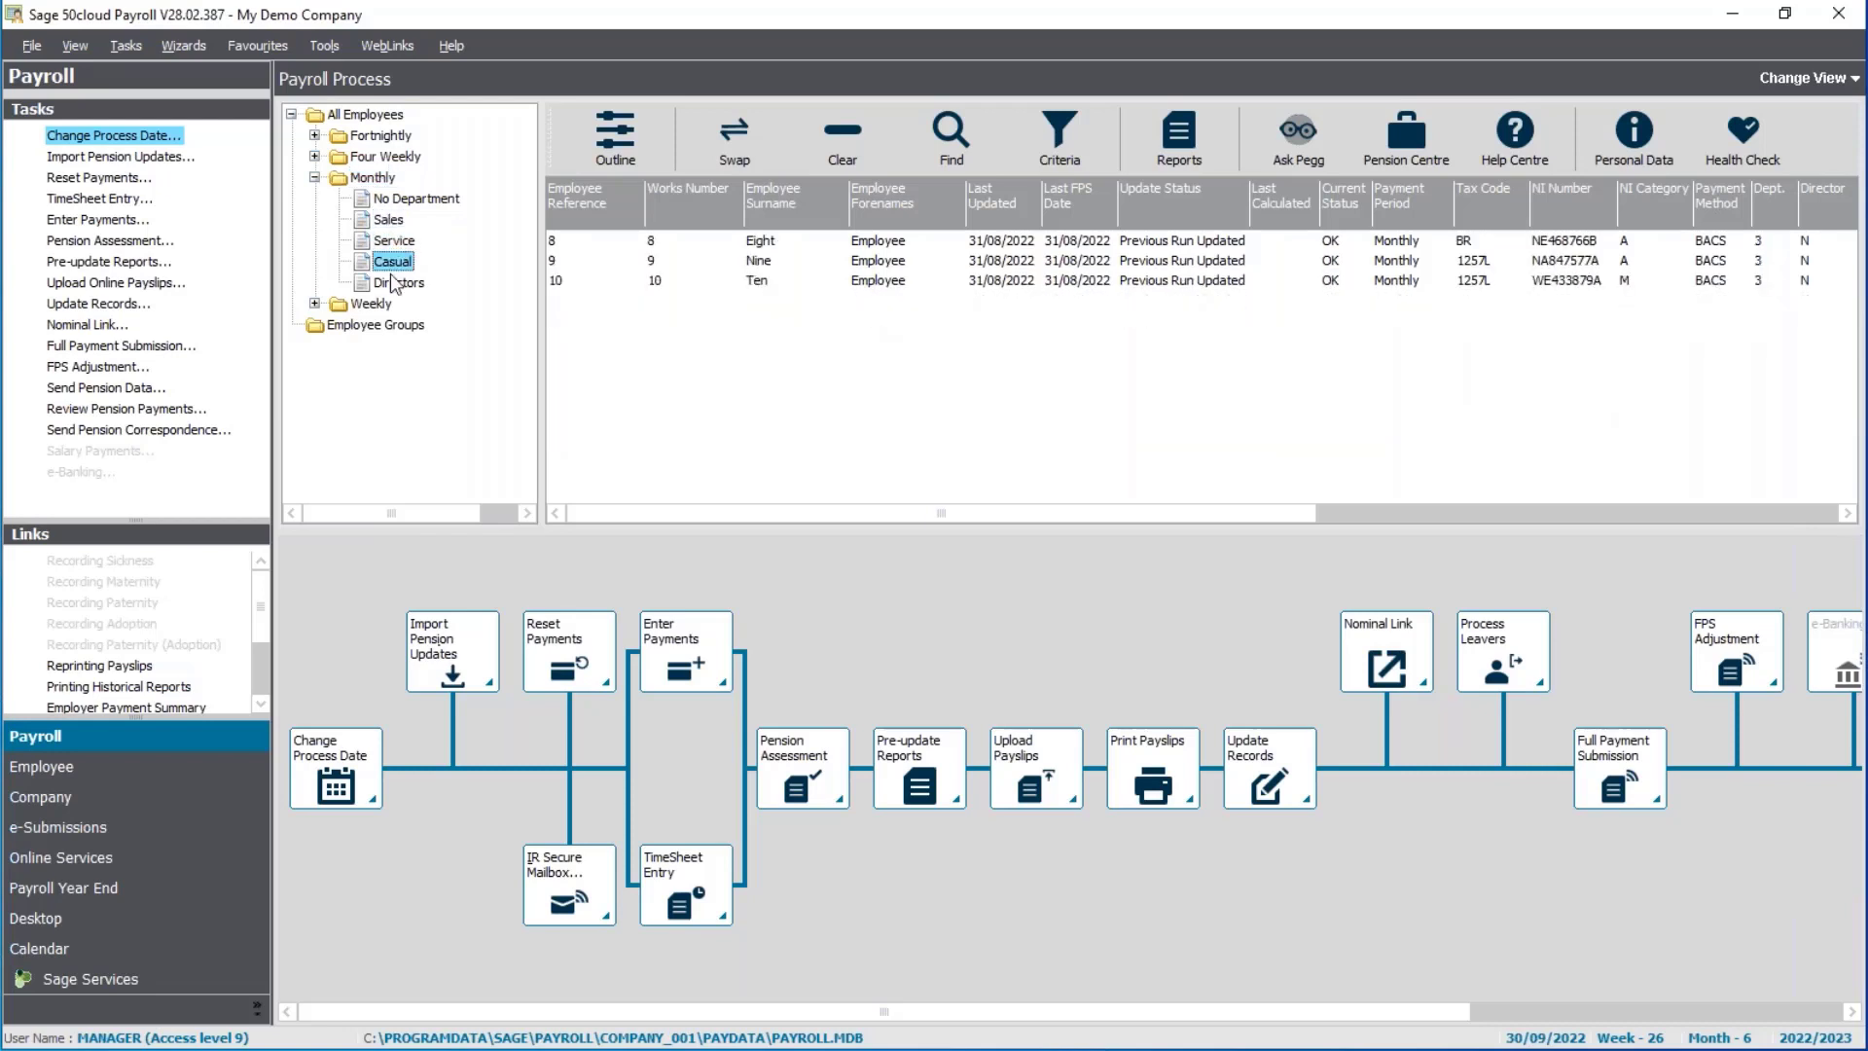
click(392, 283)
click(387, 220)
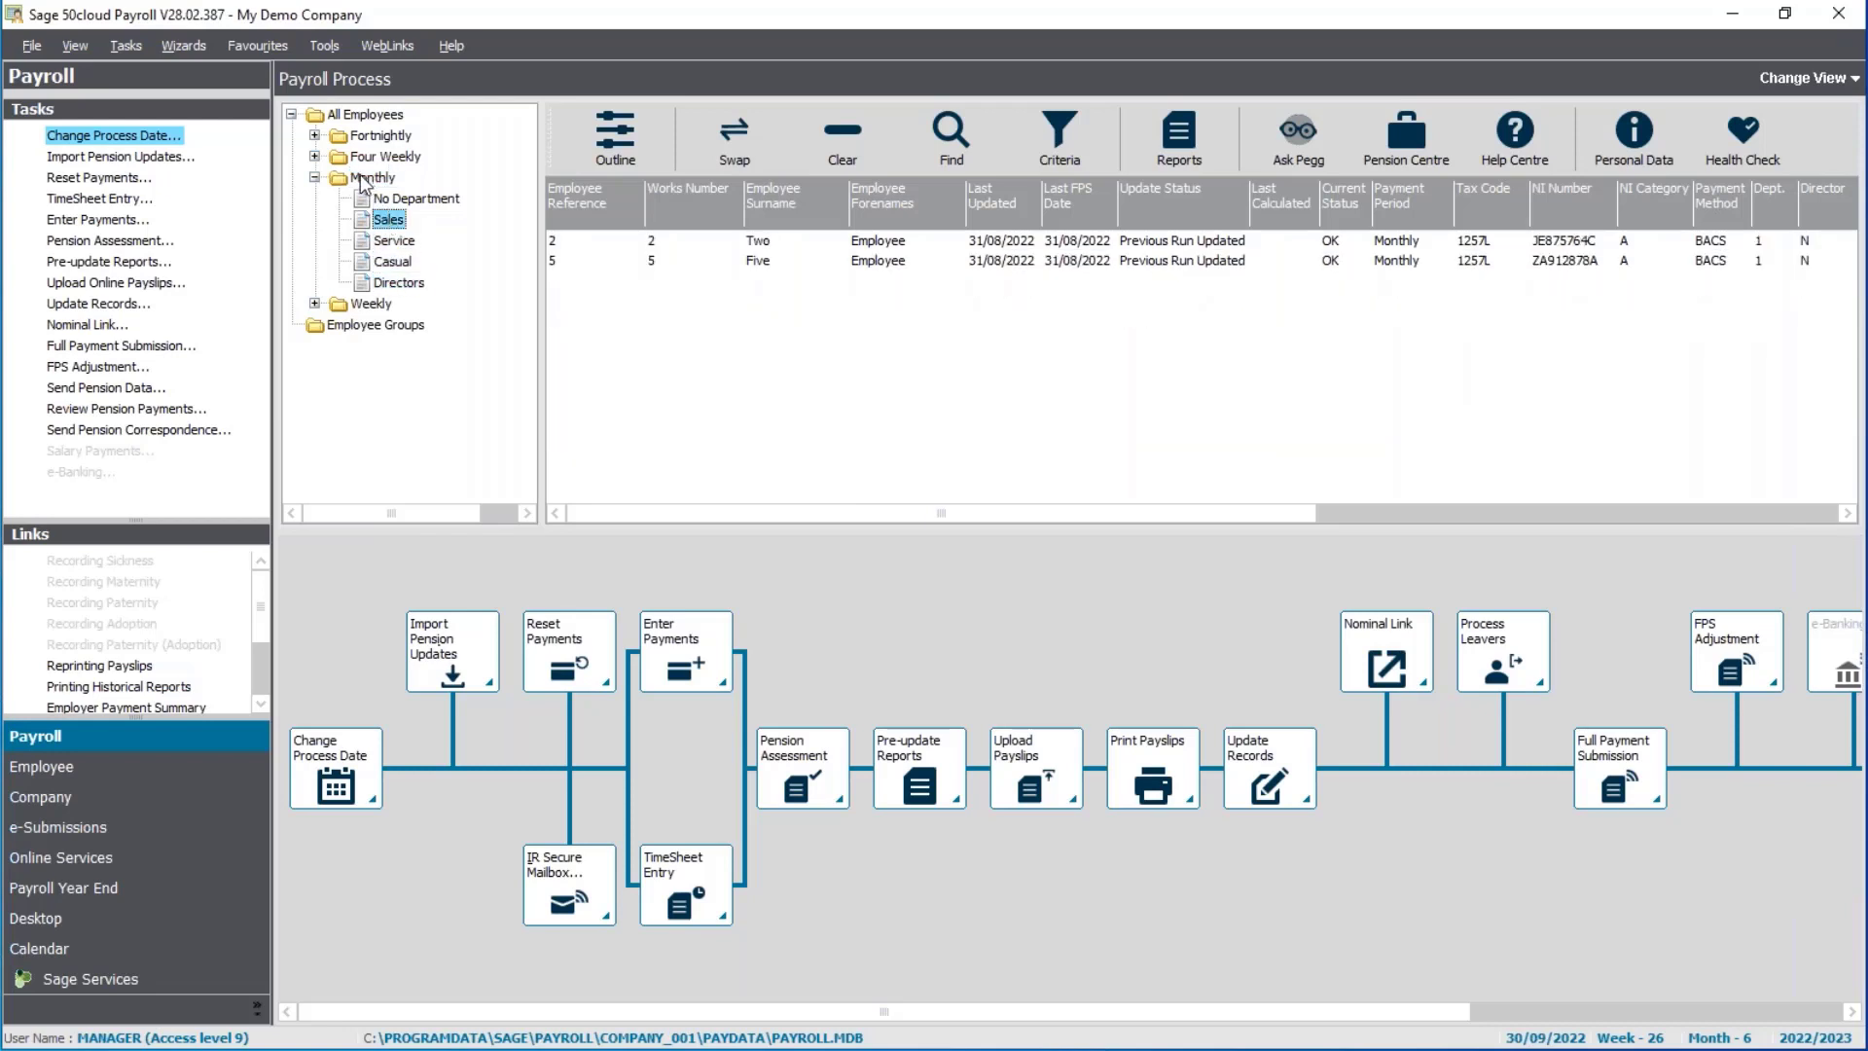
Return the list to All Employees, hide the outline, and select every employee for processing
click(314, 177)
click(365, 114)
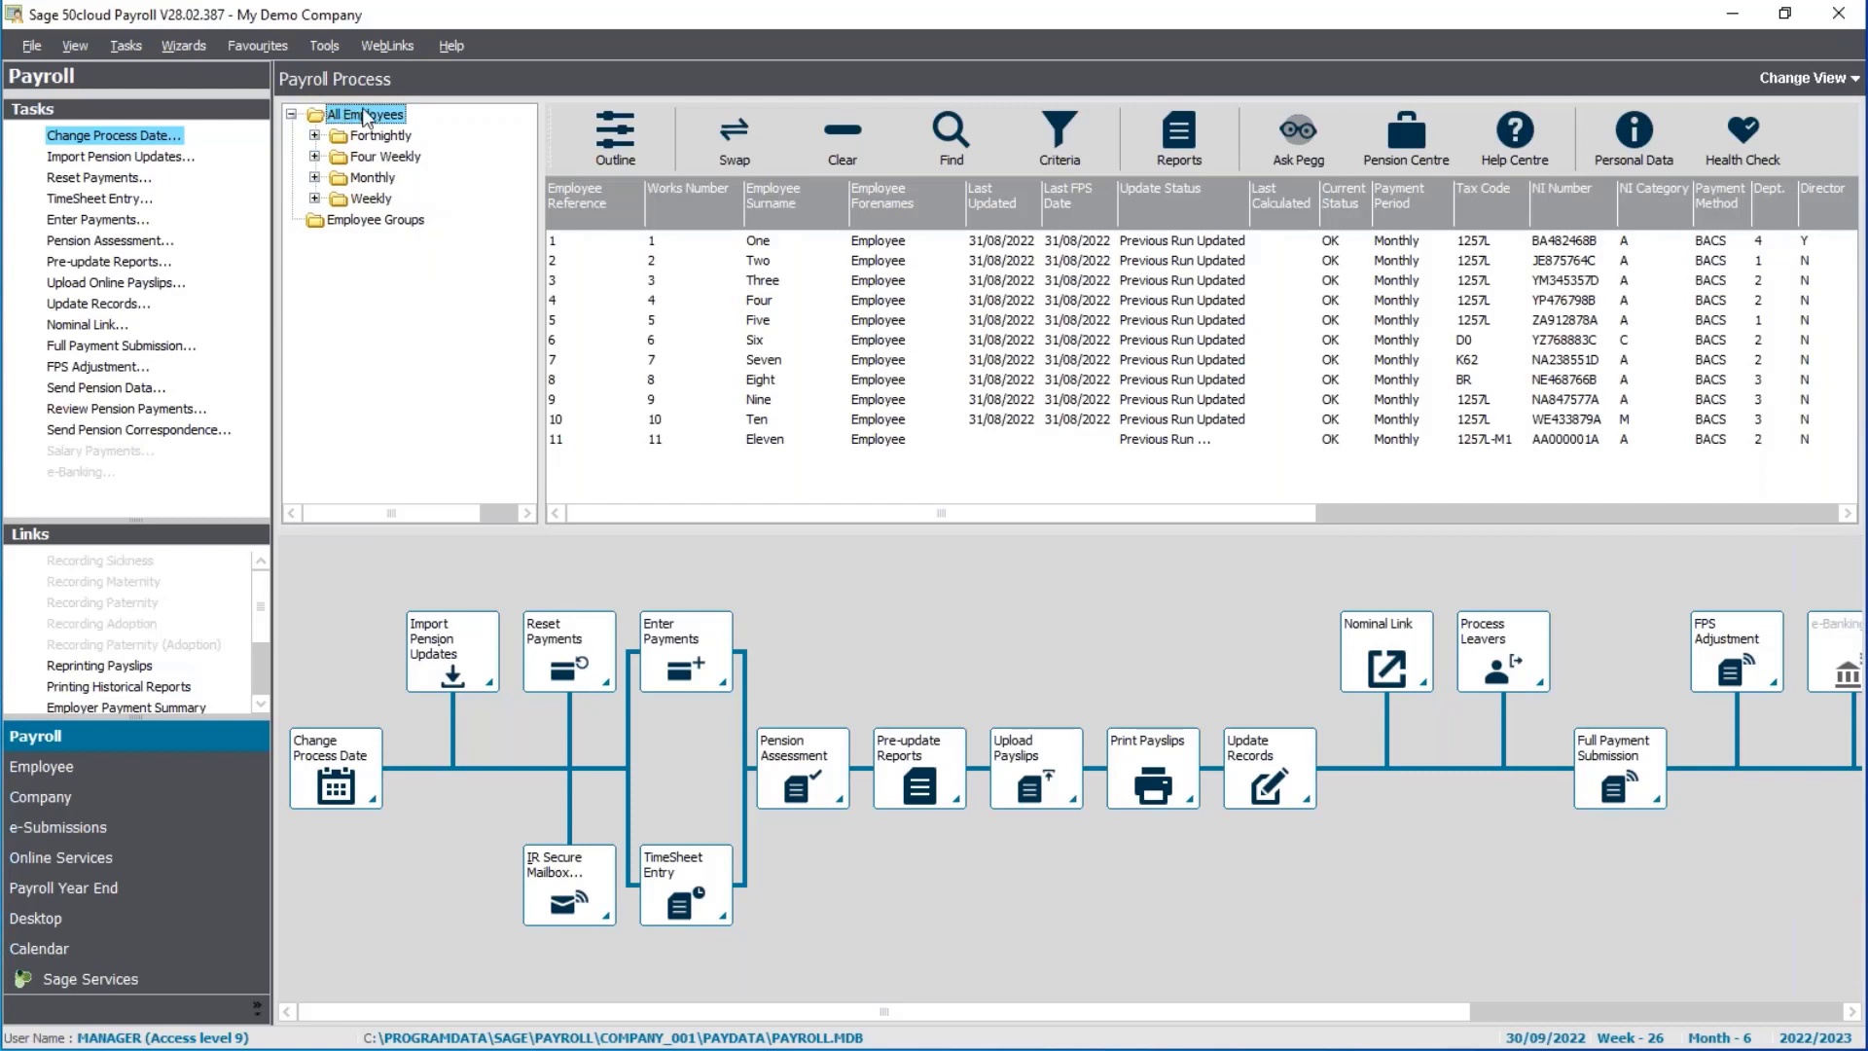
click(617, 129)
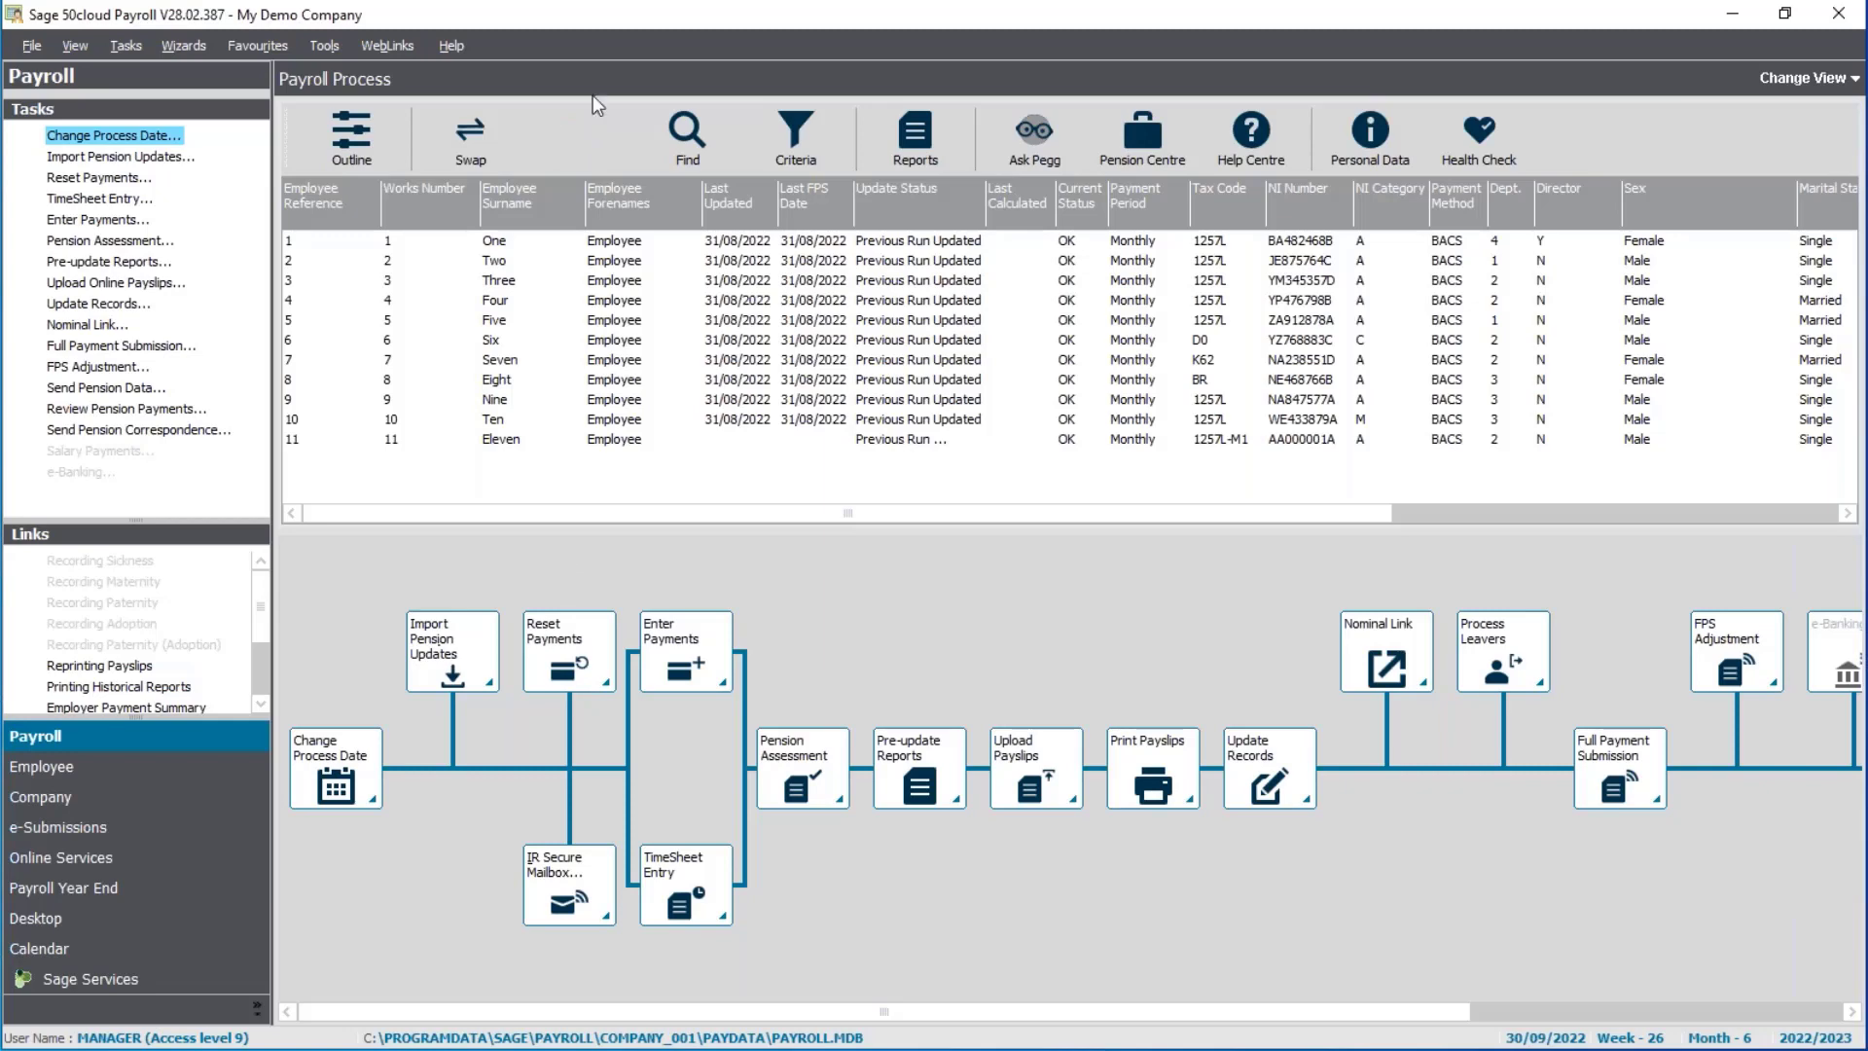
click(470, 136)
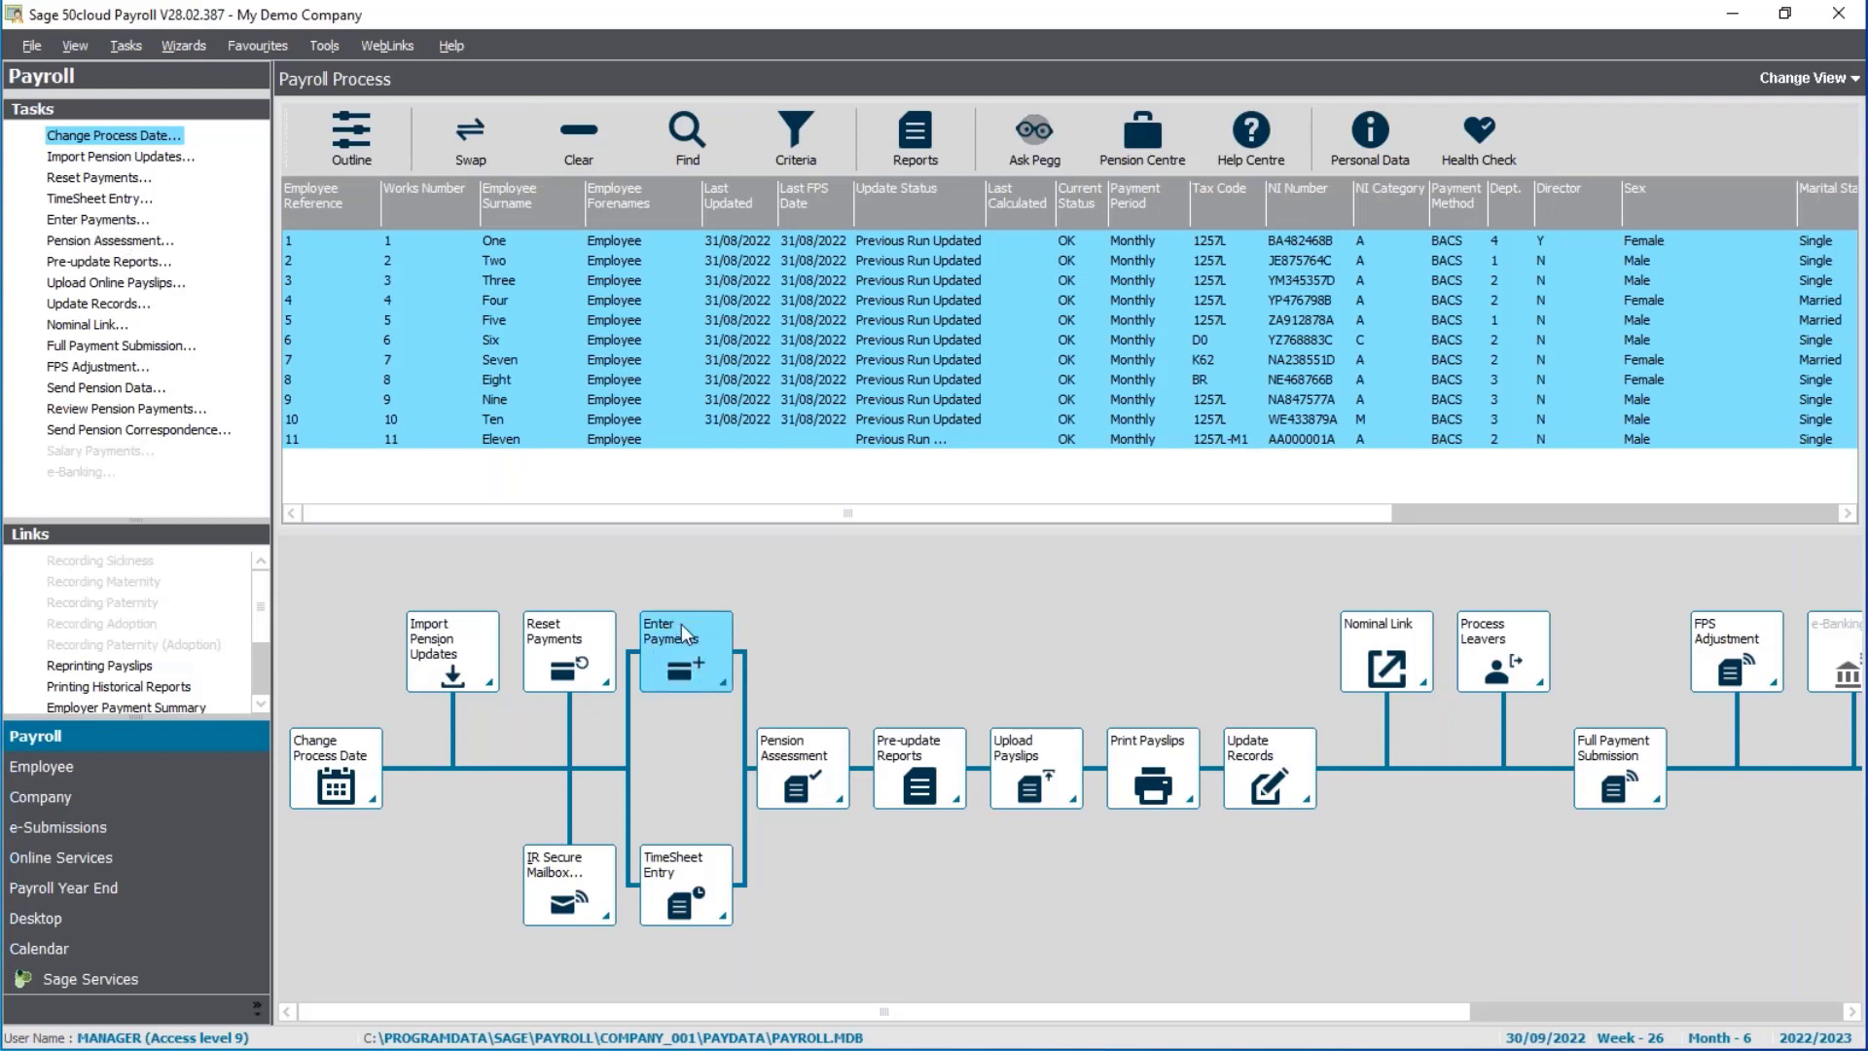
Review the Reset Payments wizard's selective reset options, including the Overtime 1.5x hours choices, and exit without resetting any payments
click(554, 656)
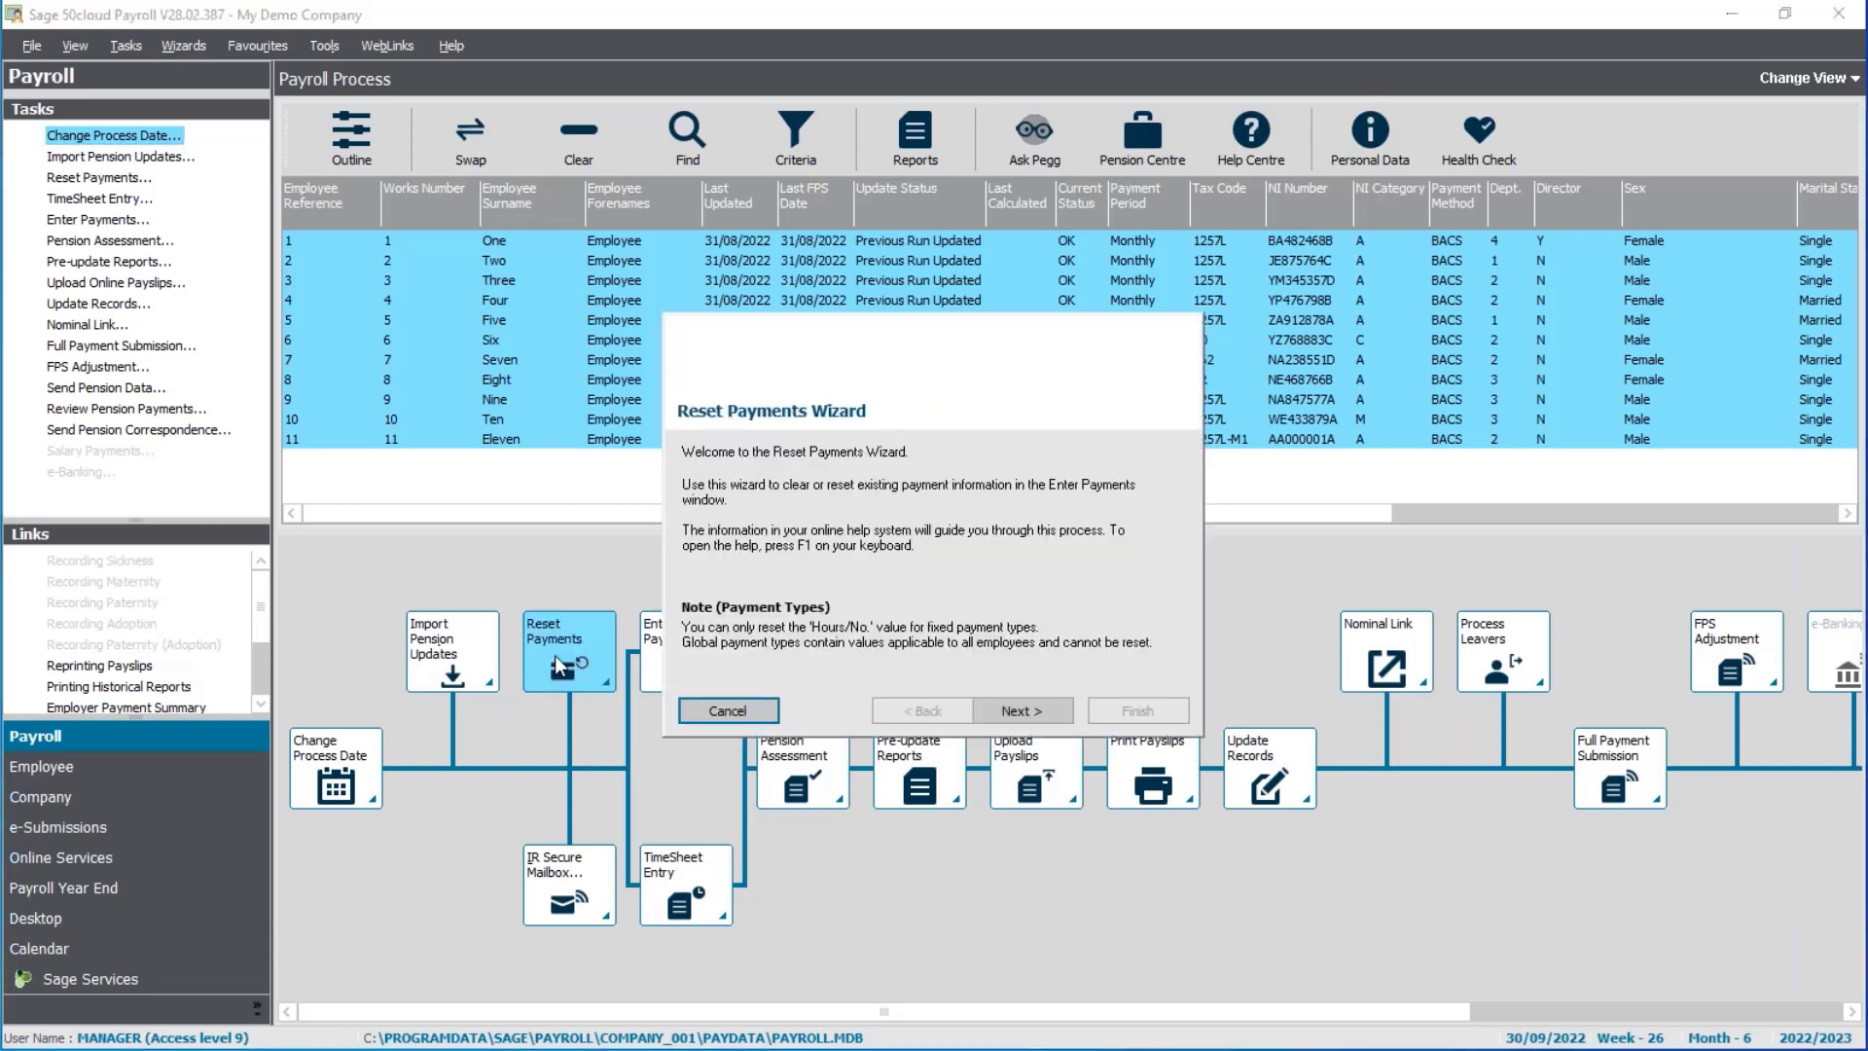
click(1037, 715)
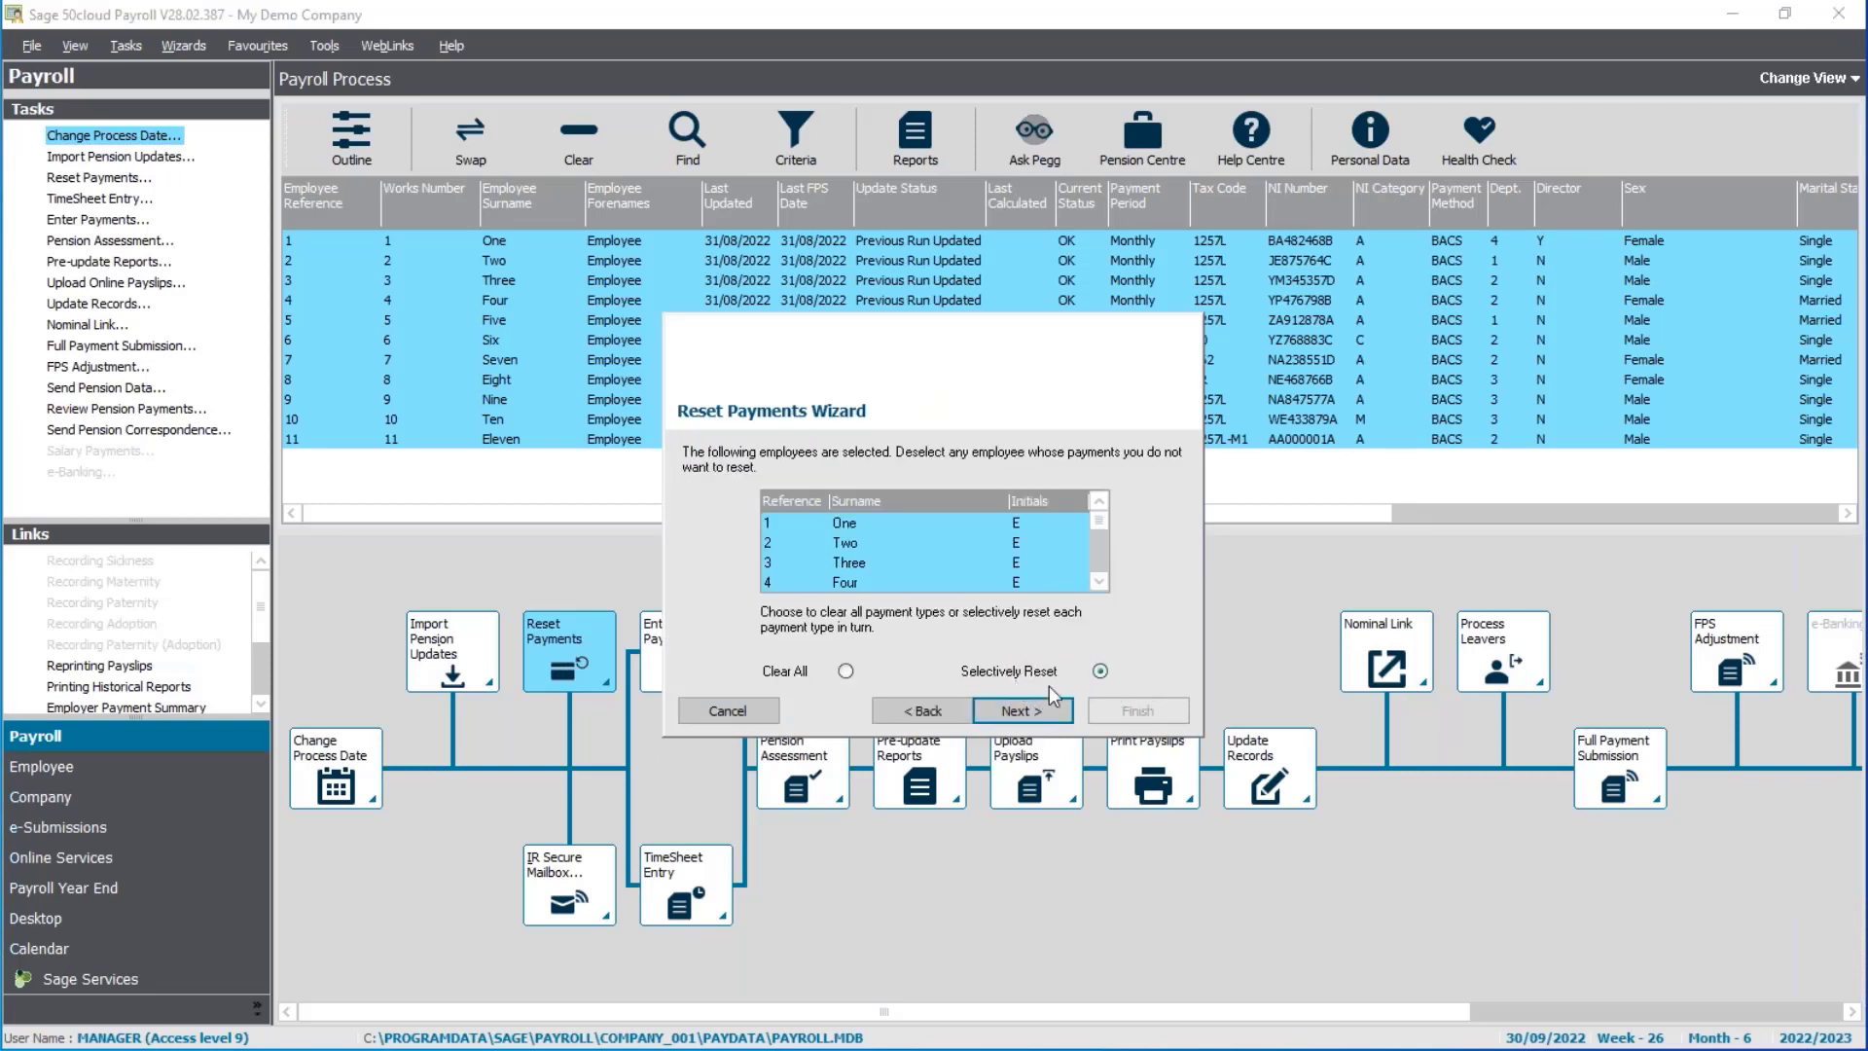
click(1037, 711)
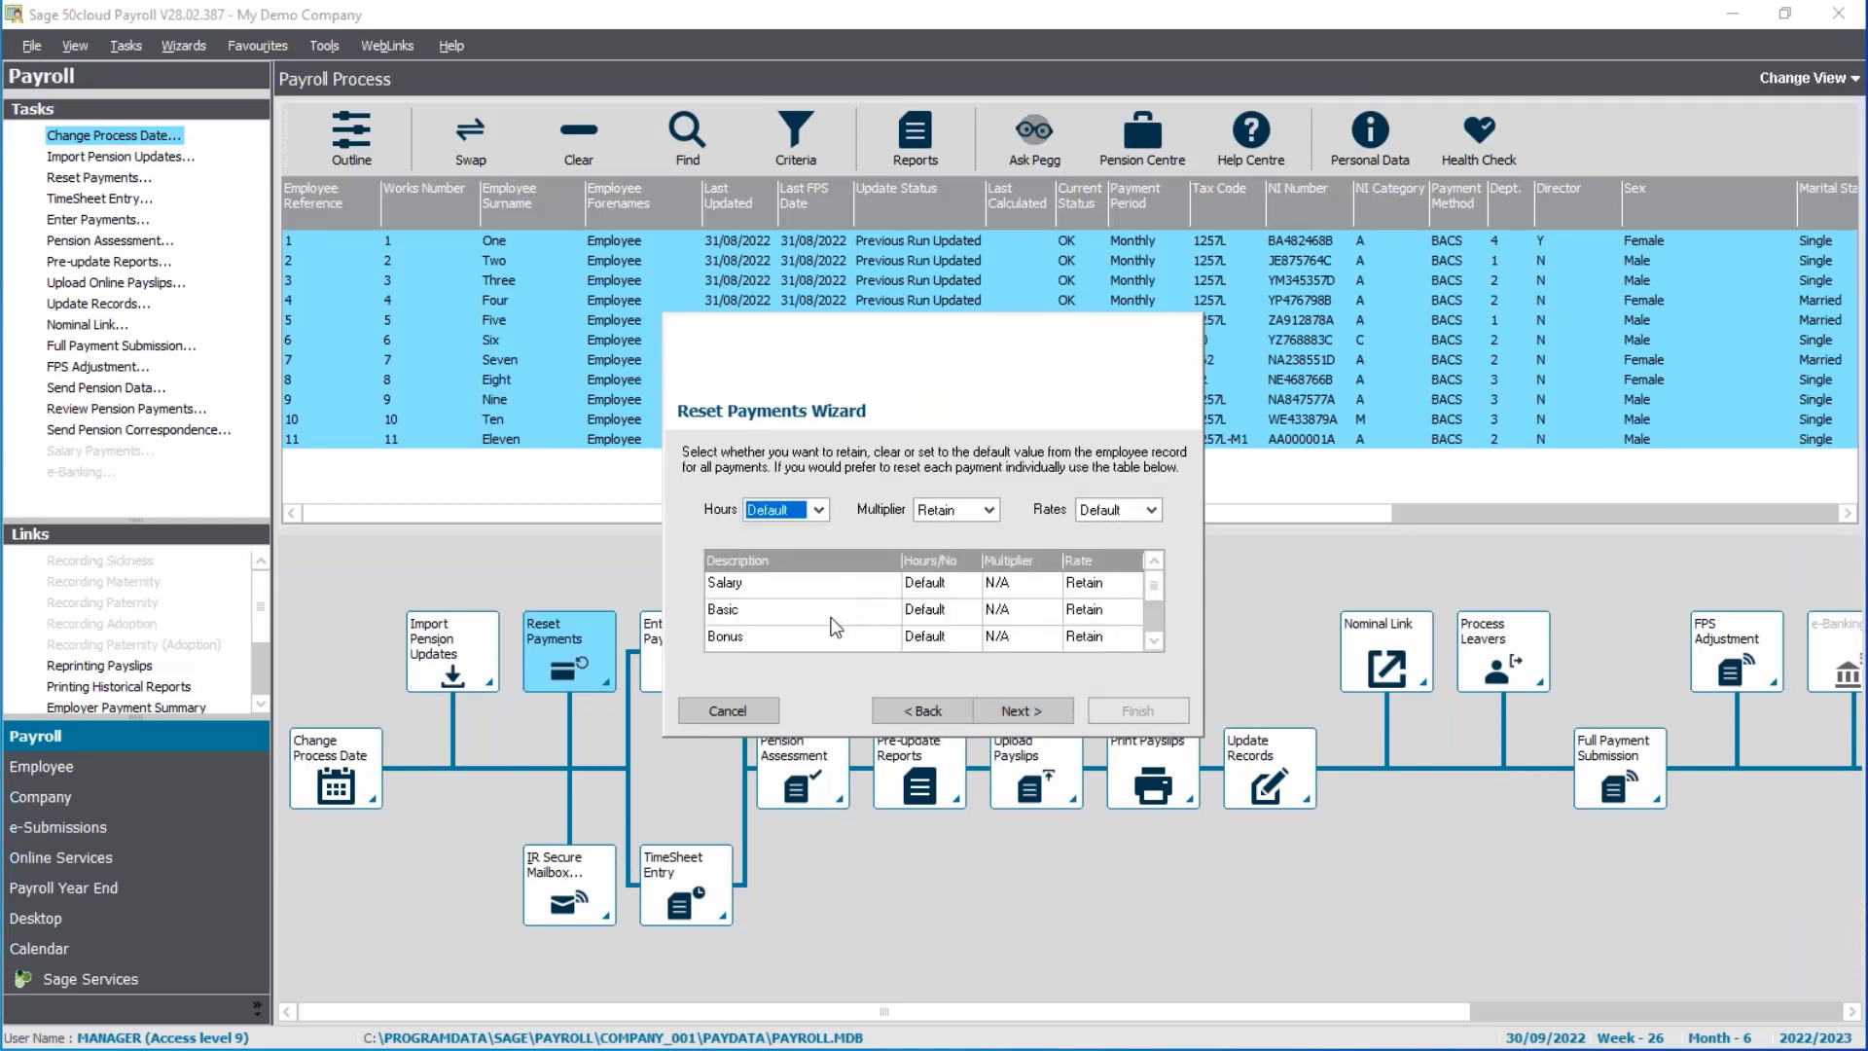
click(1152, 642)
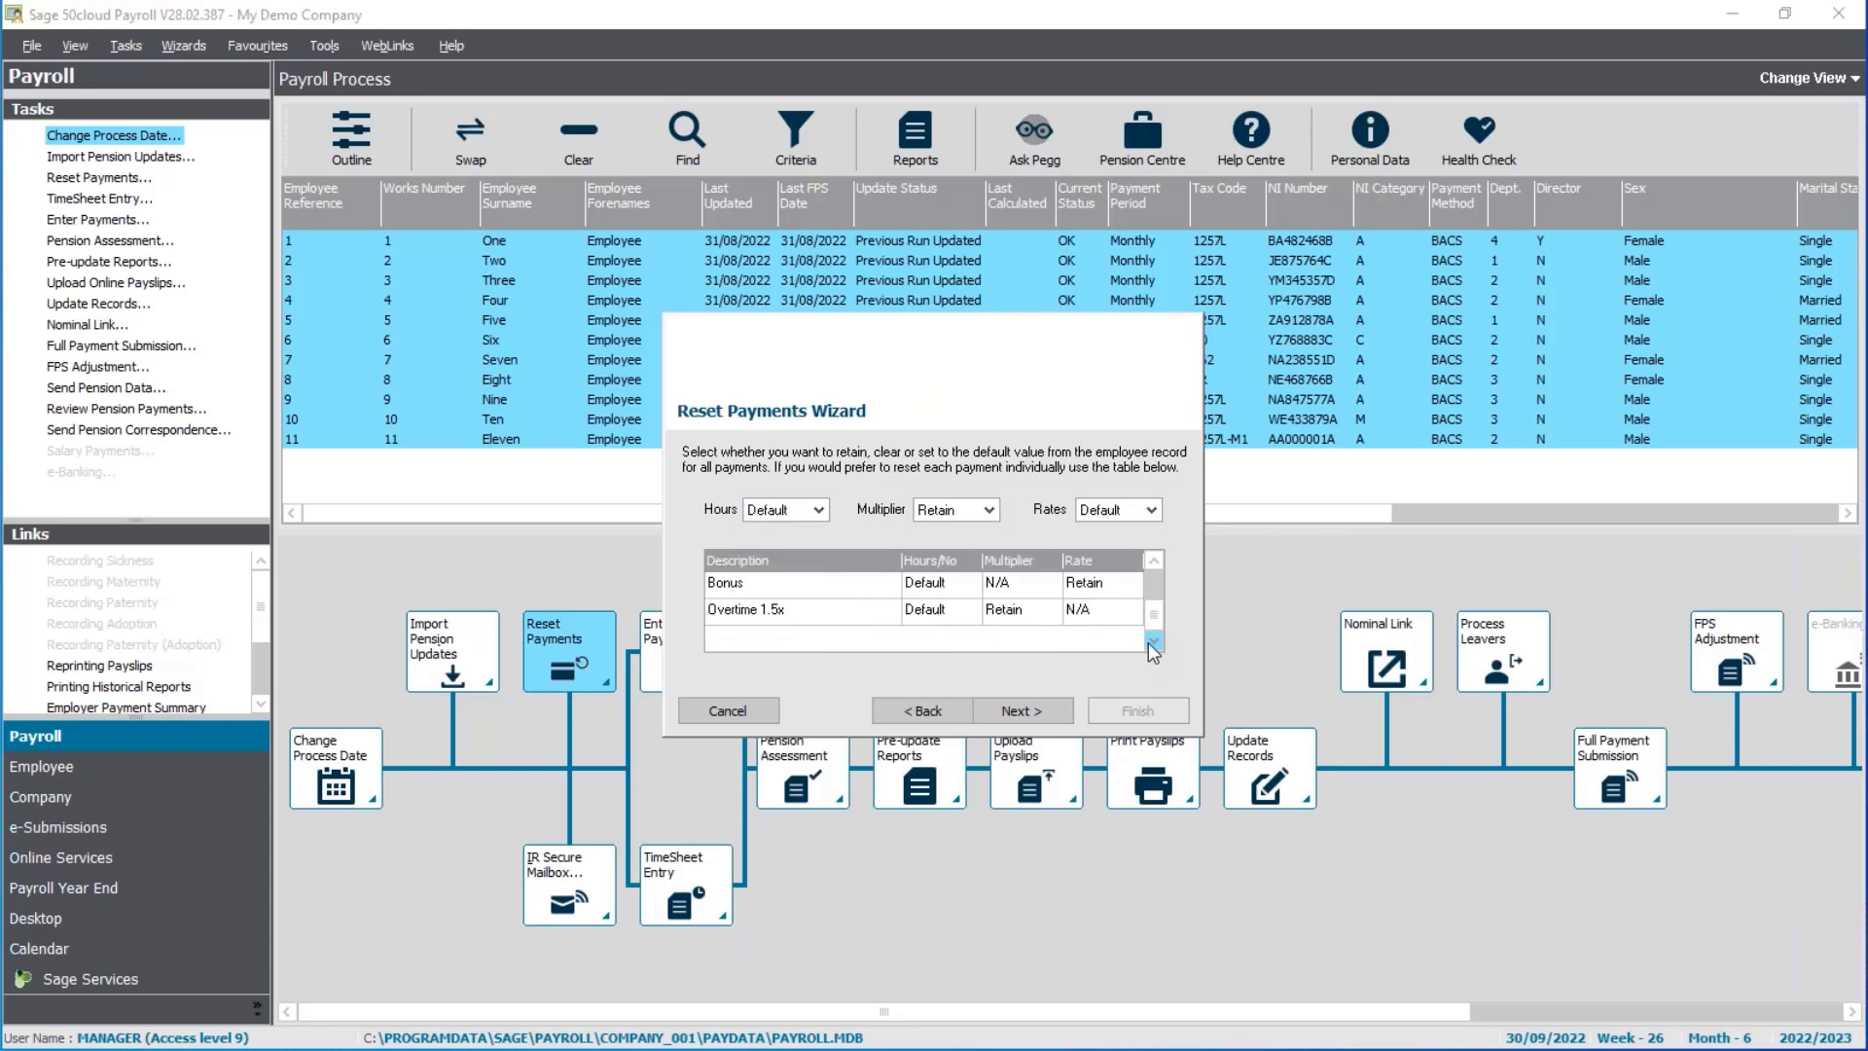
click(943, 613)
click(943, 615)
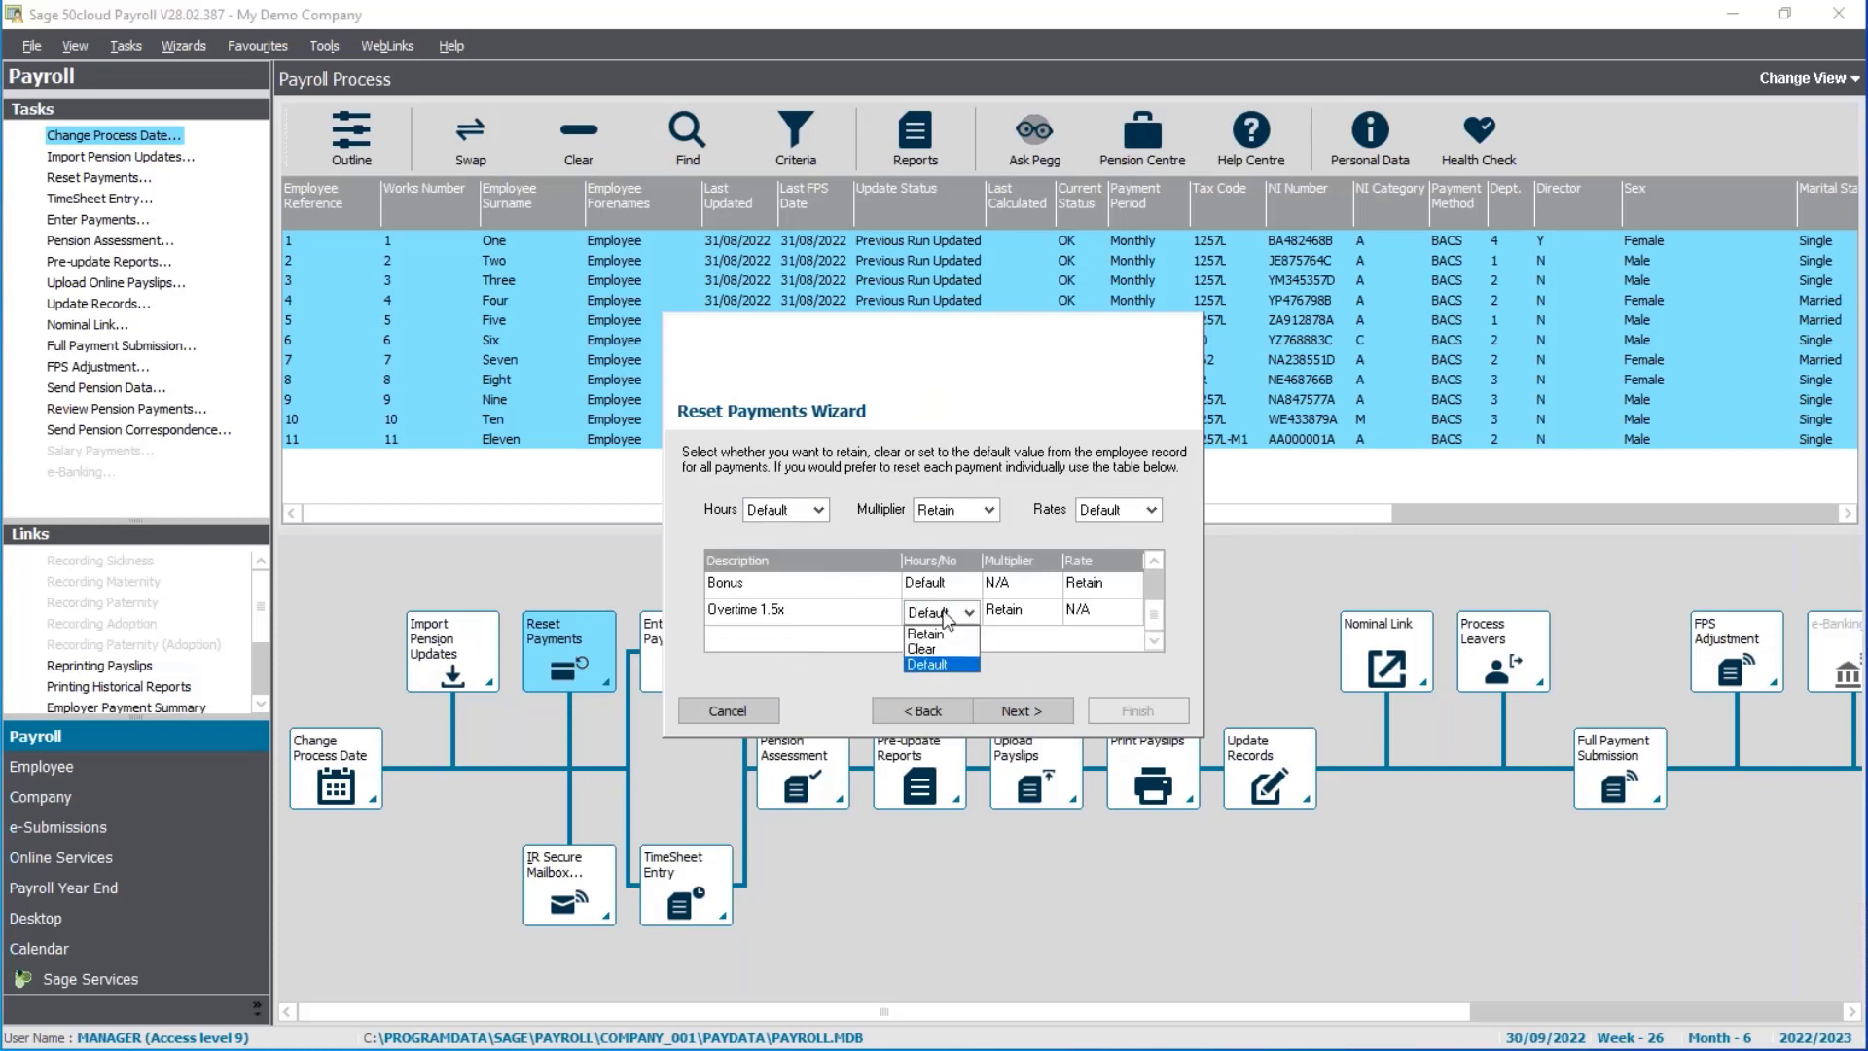
click(948, 661)
click(1095, 587)
scroll(1160, 581, up, 2)
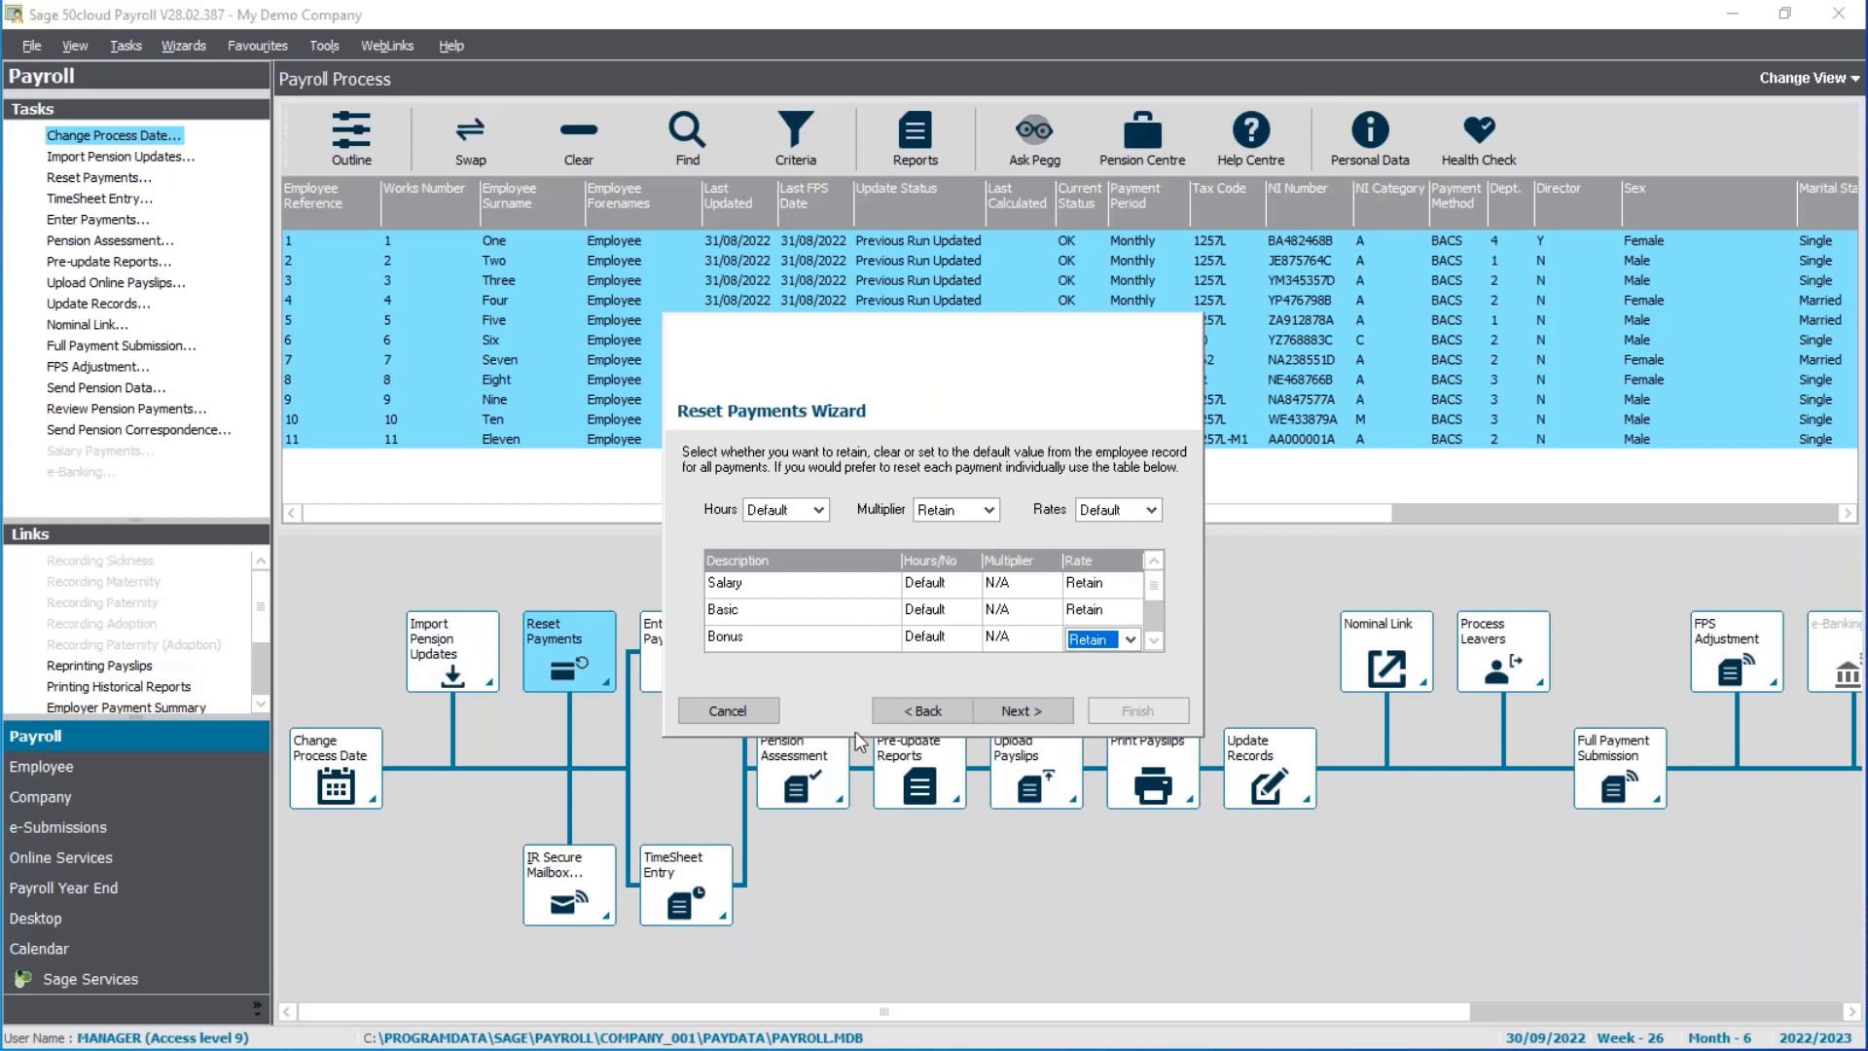
click(734, 720)
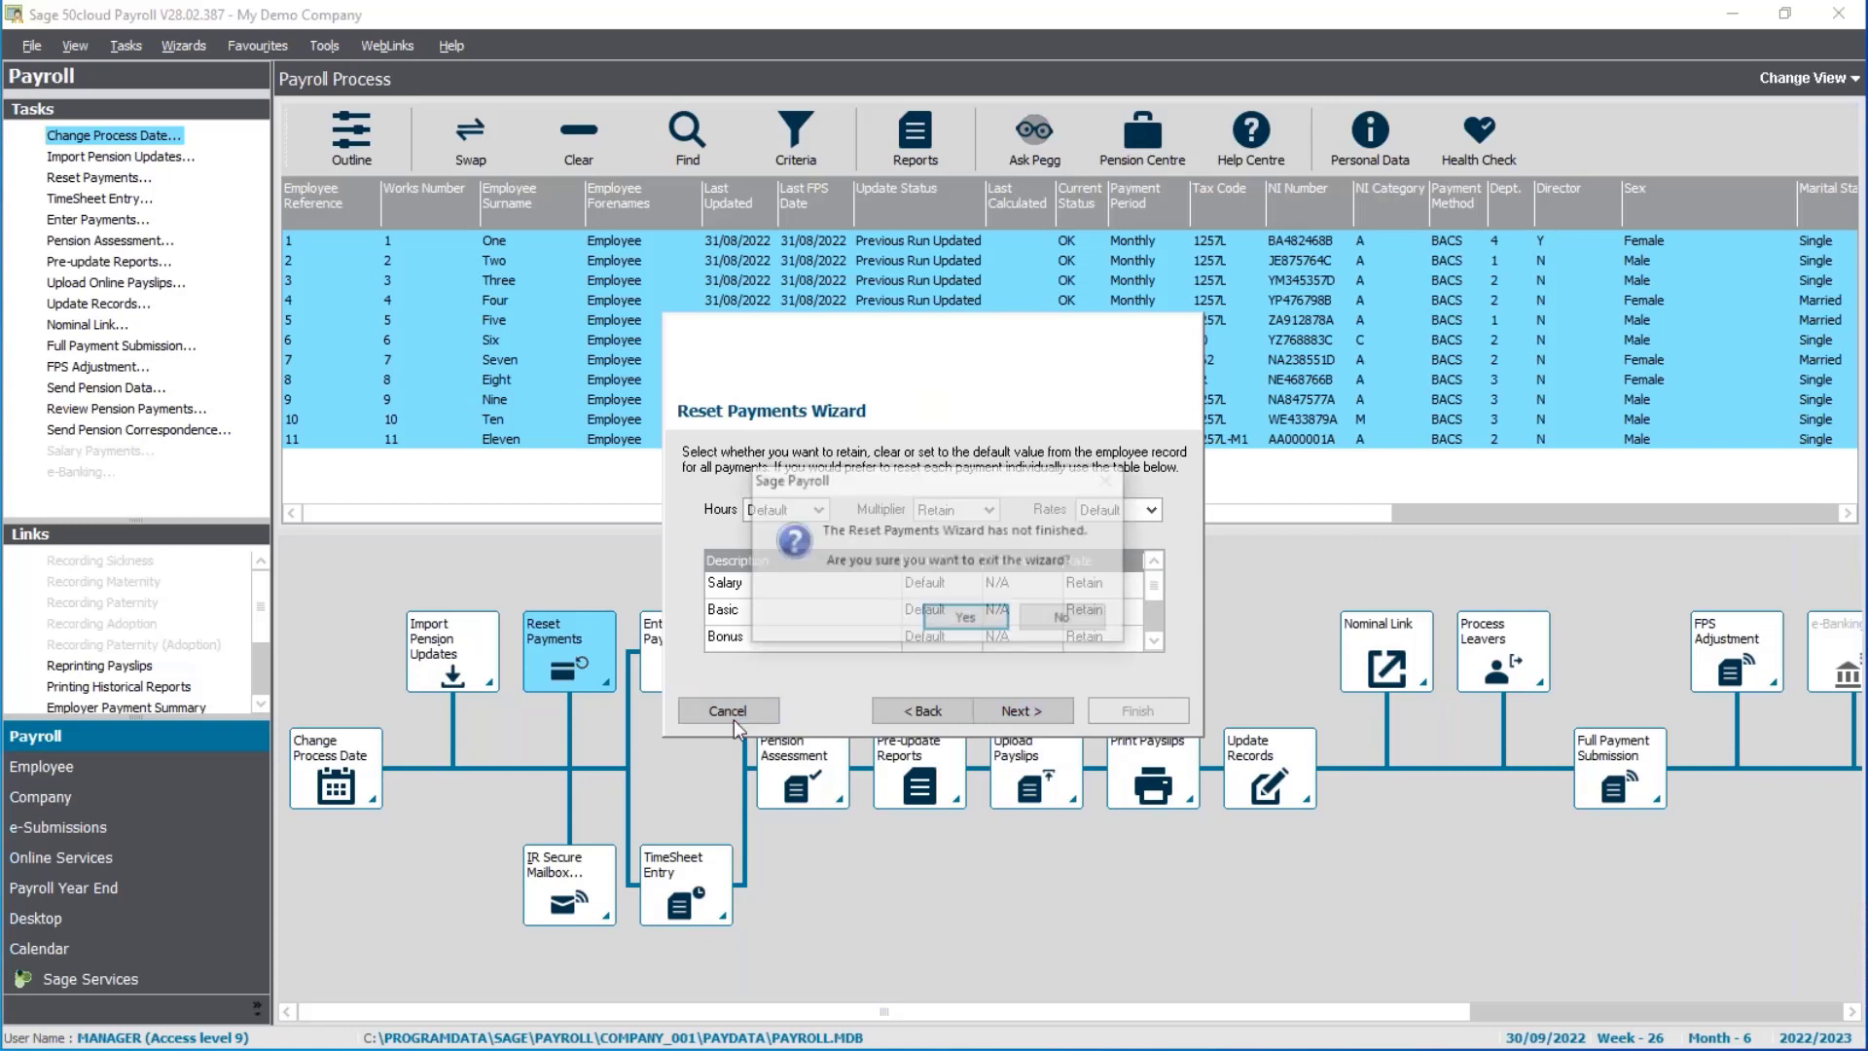
click(979, 615)
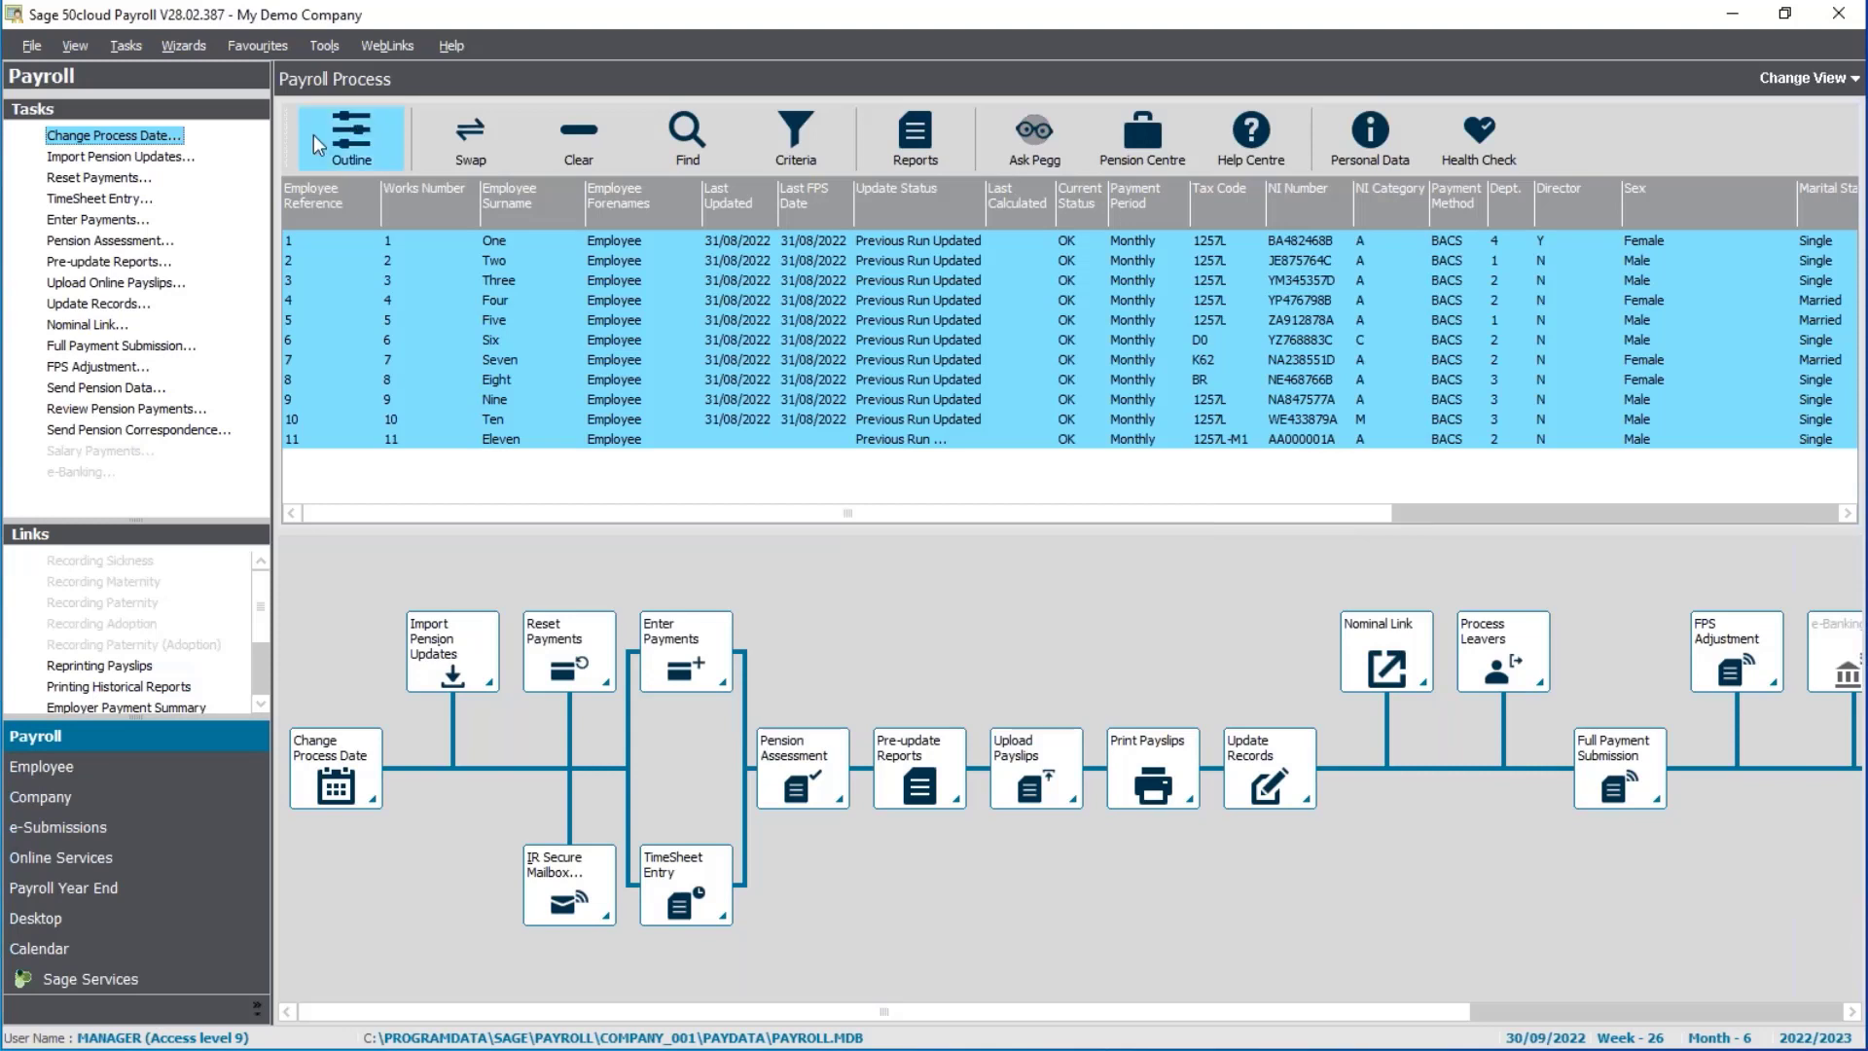
Open Enter Payments for the selected employees, check the Select Employee list, and stay on employee 1
click(90, 220)
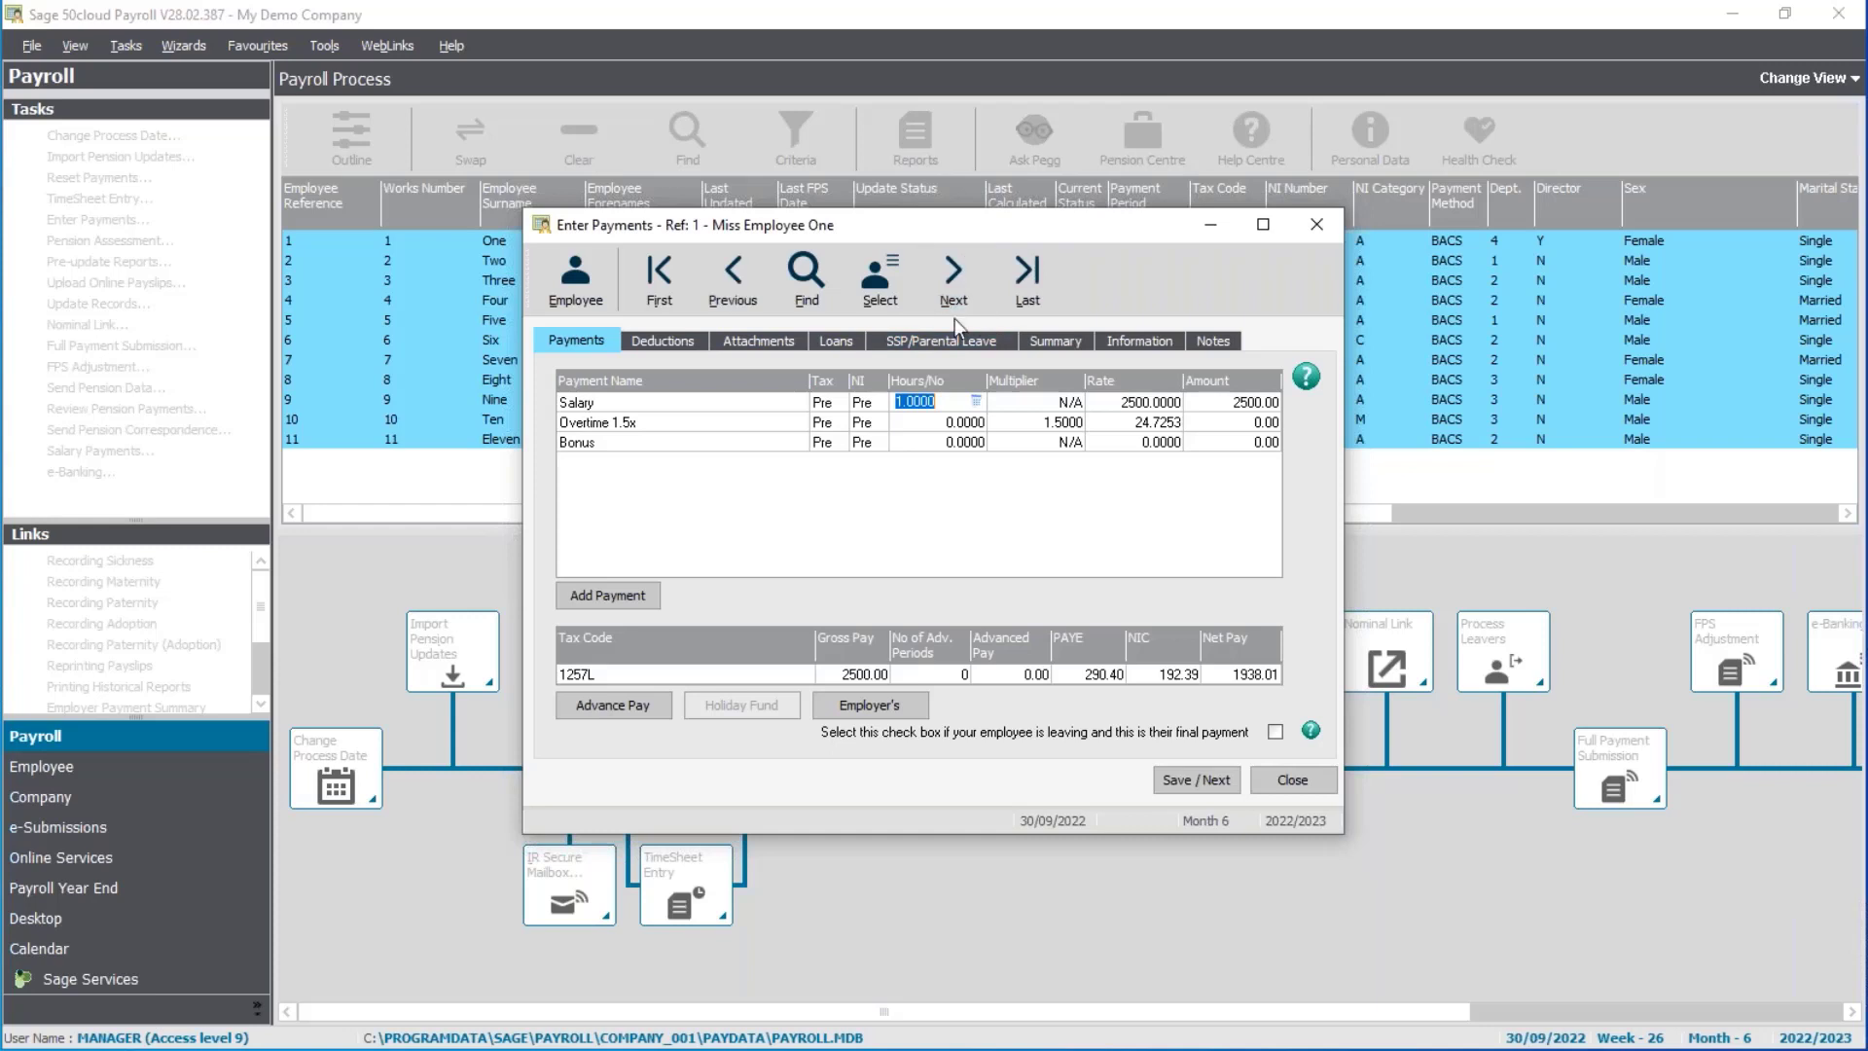
click(890, 288)
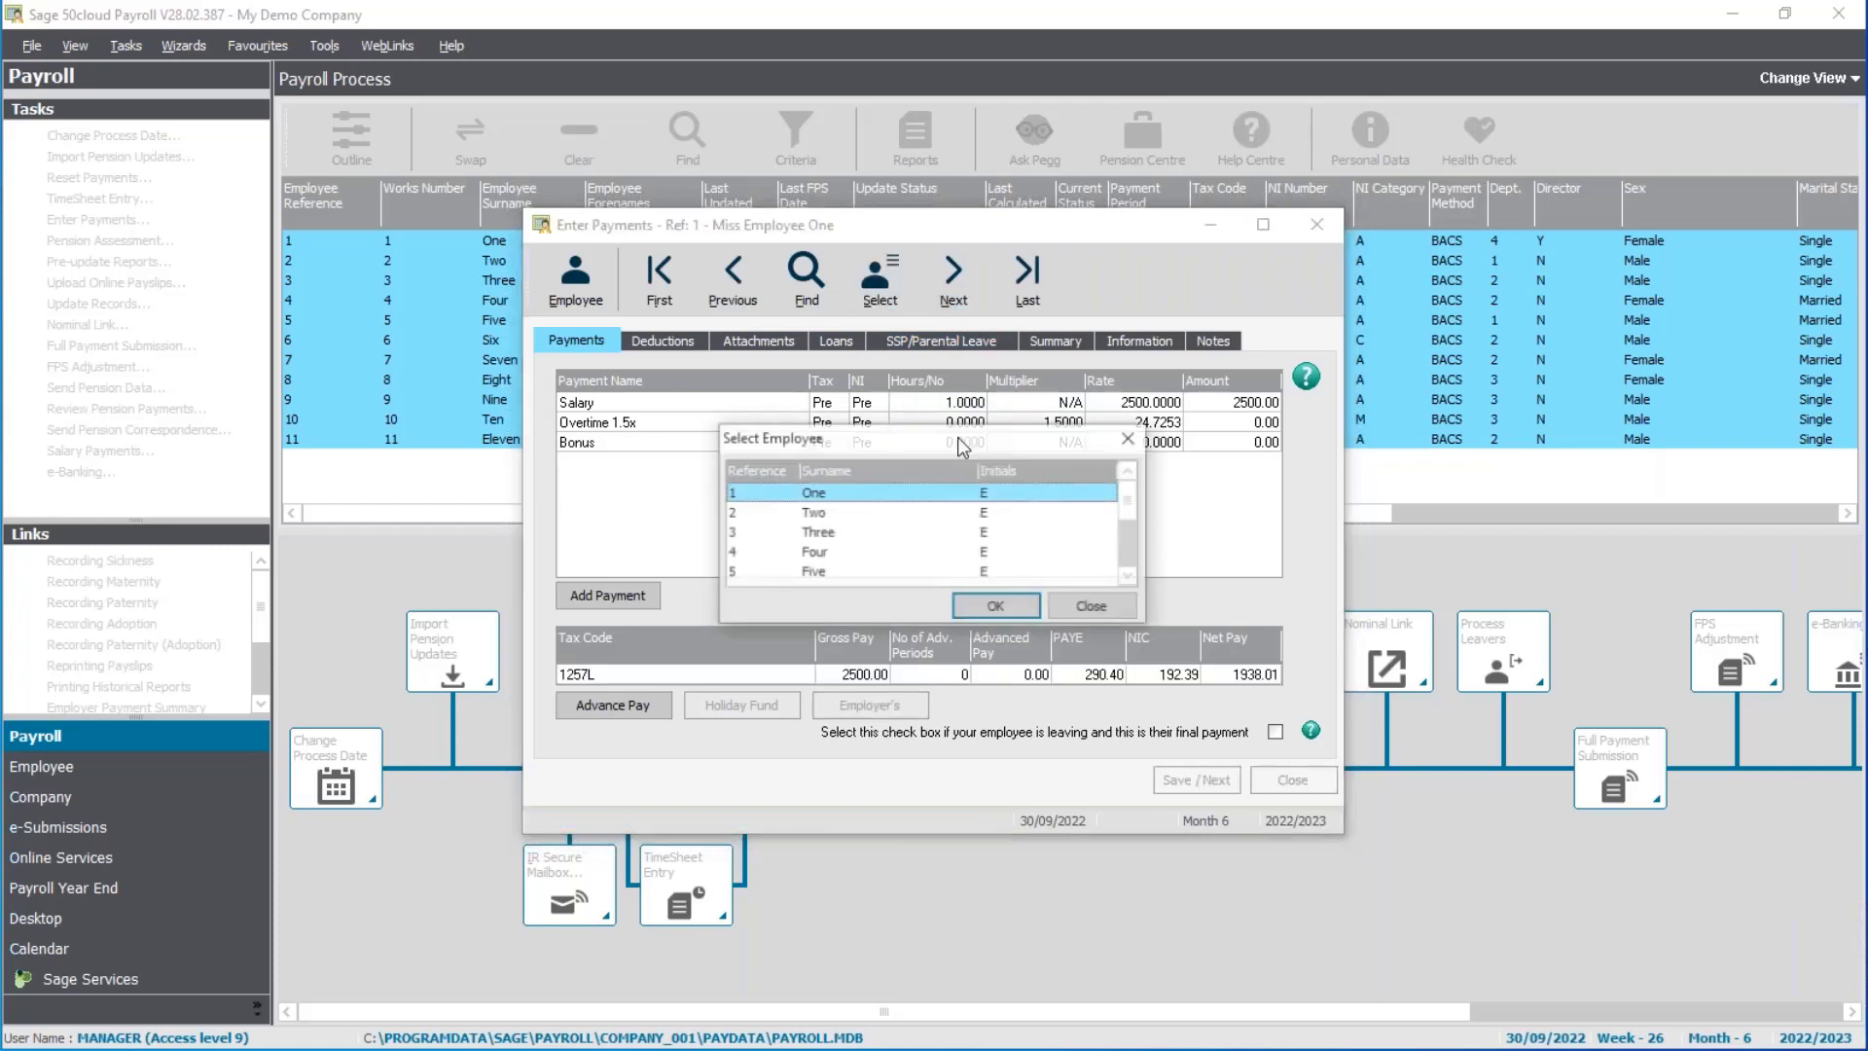
click(1129, 555)
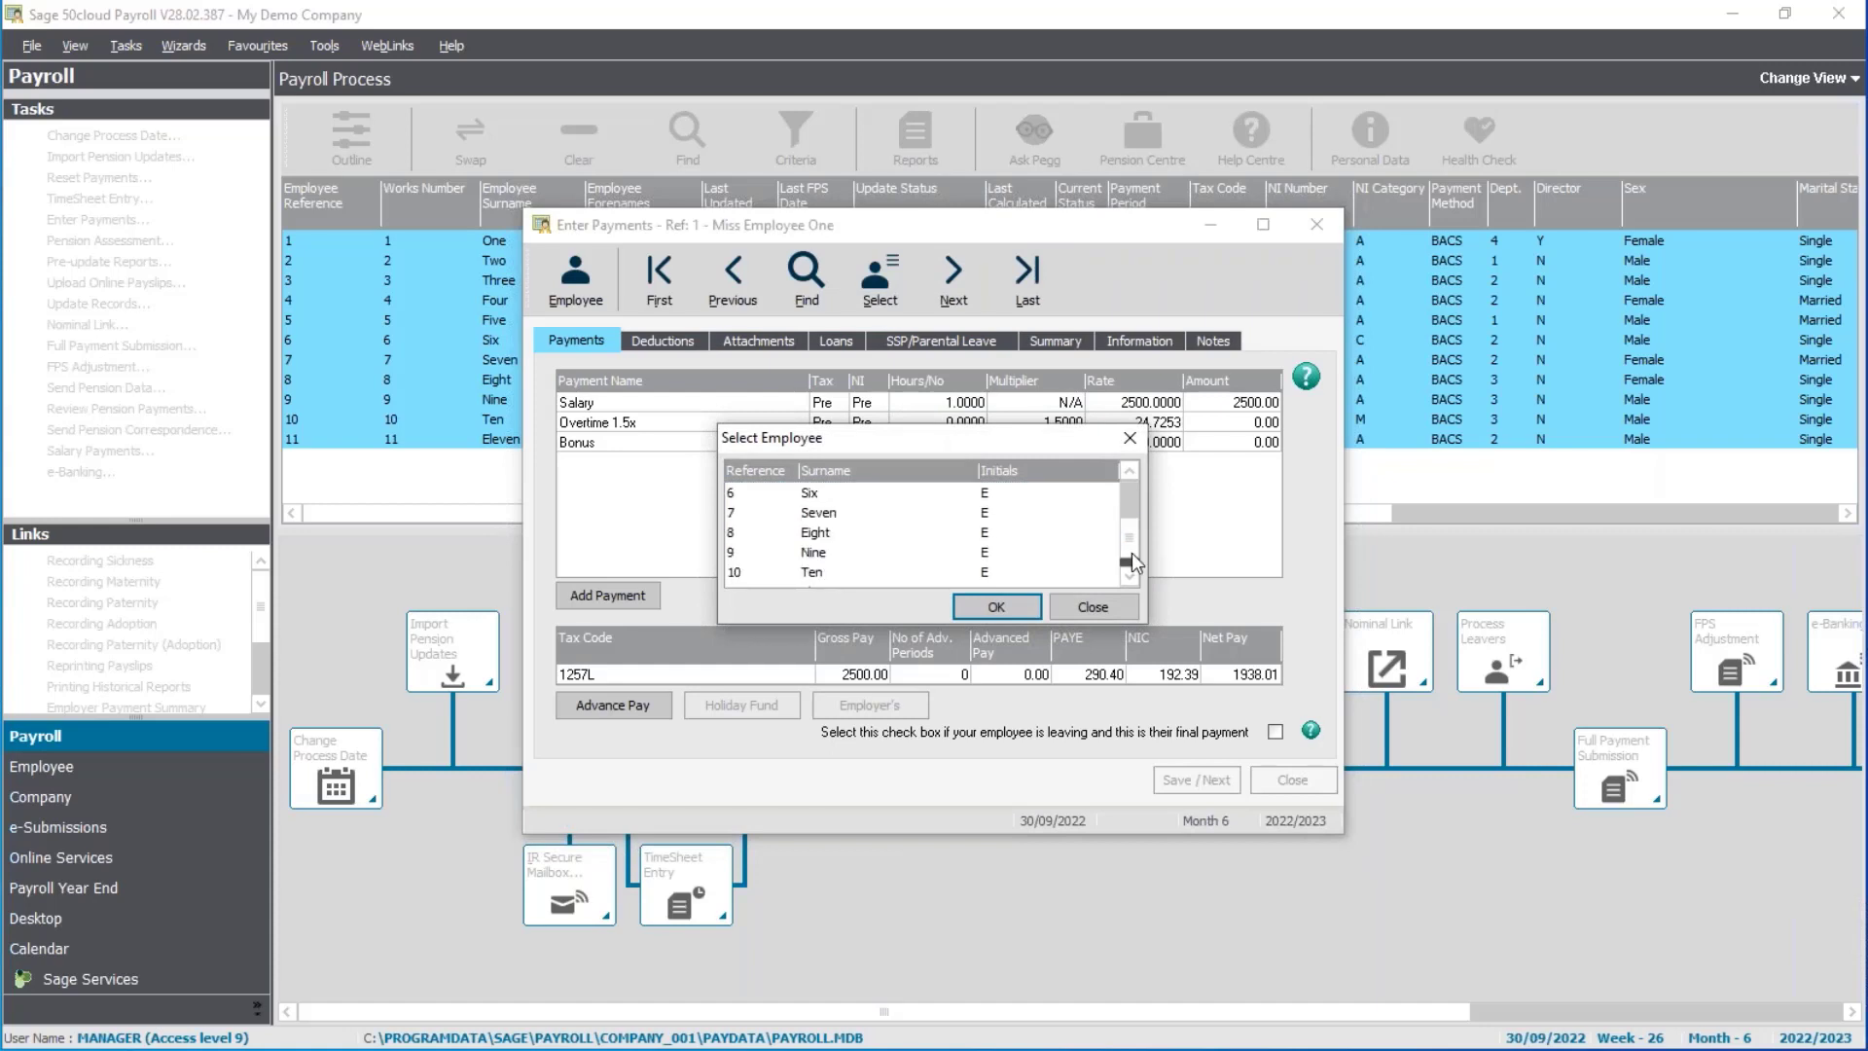
click(1112, 615)
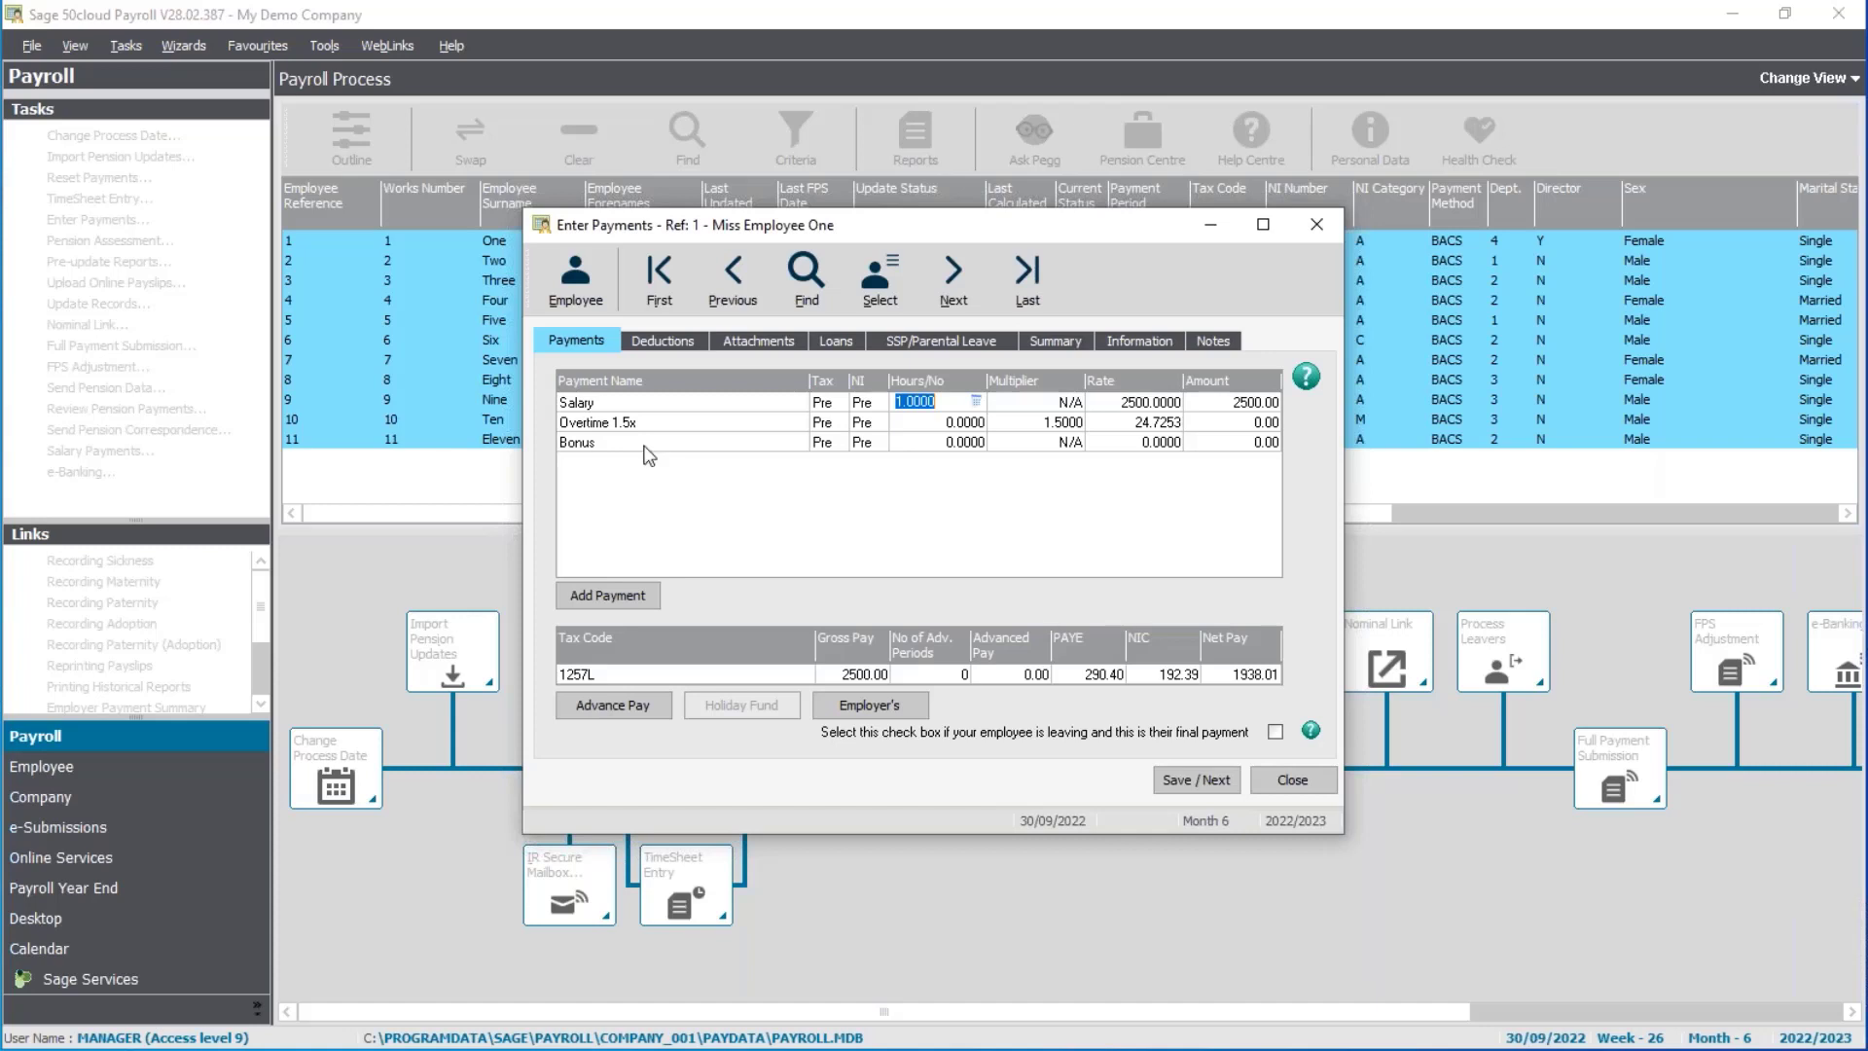
Review employee 1's Personal, Employment and Pensions details from the payment entry window, and close the record
click(576, 292)
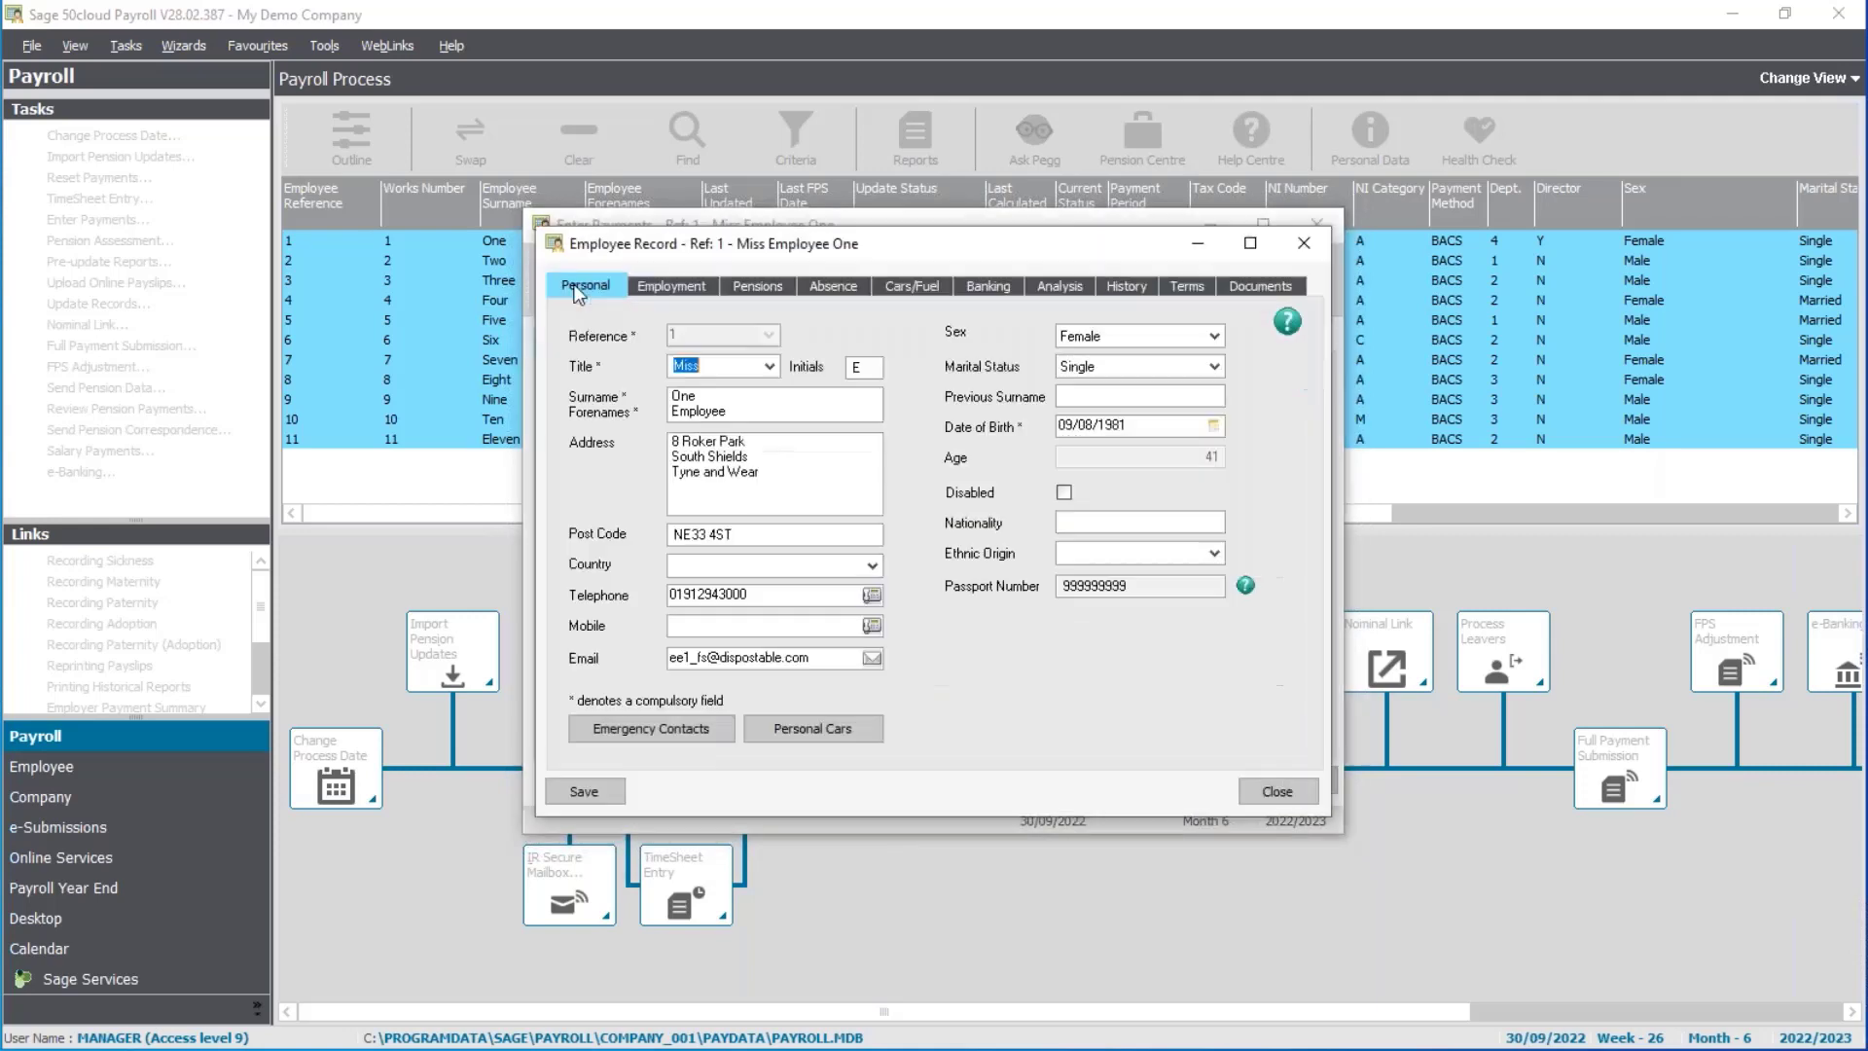
click(665, 288)
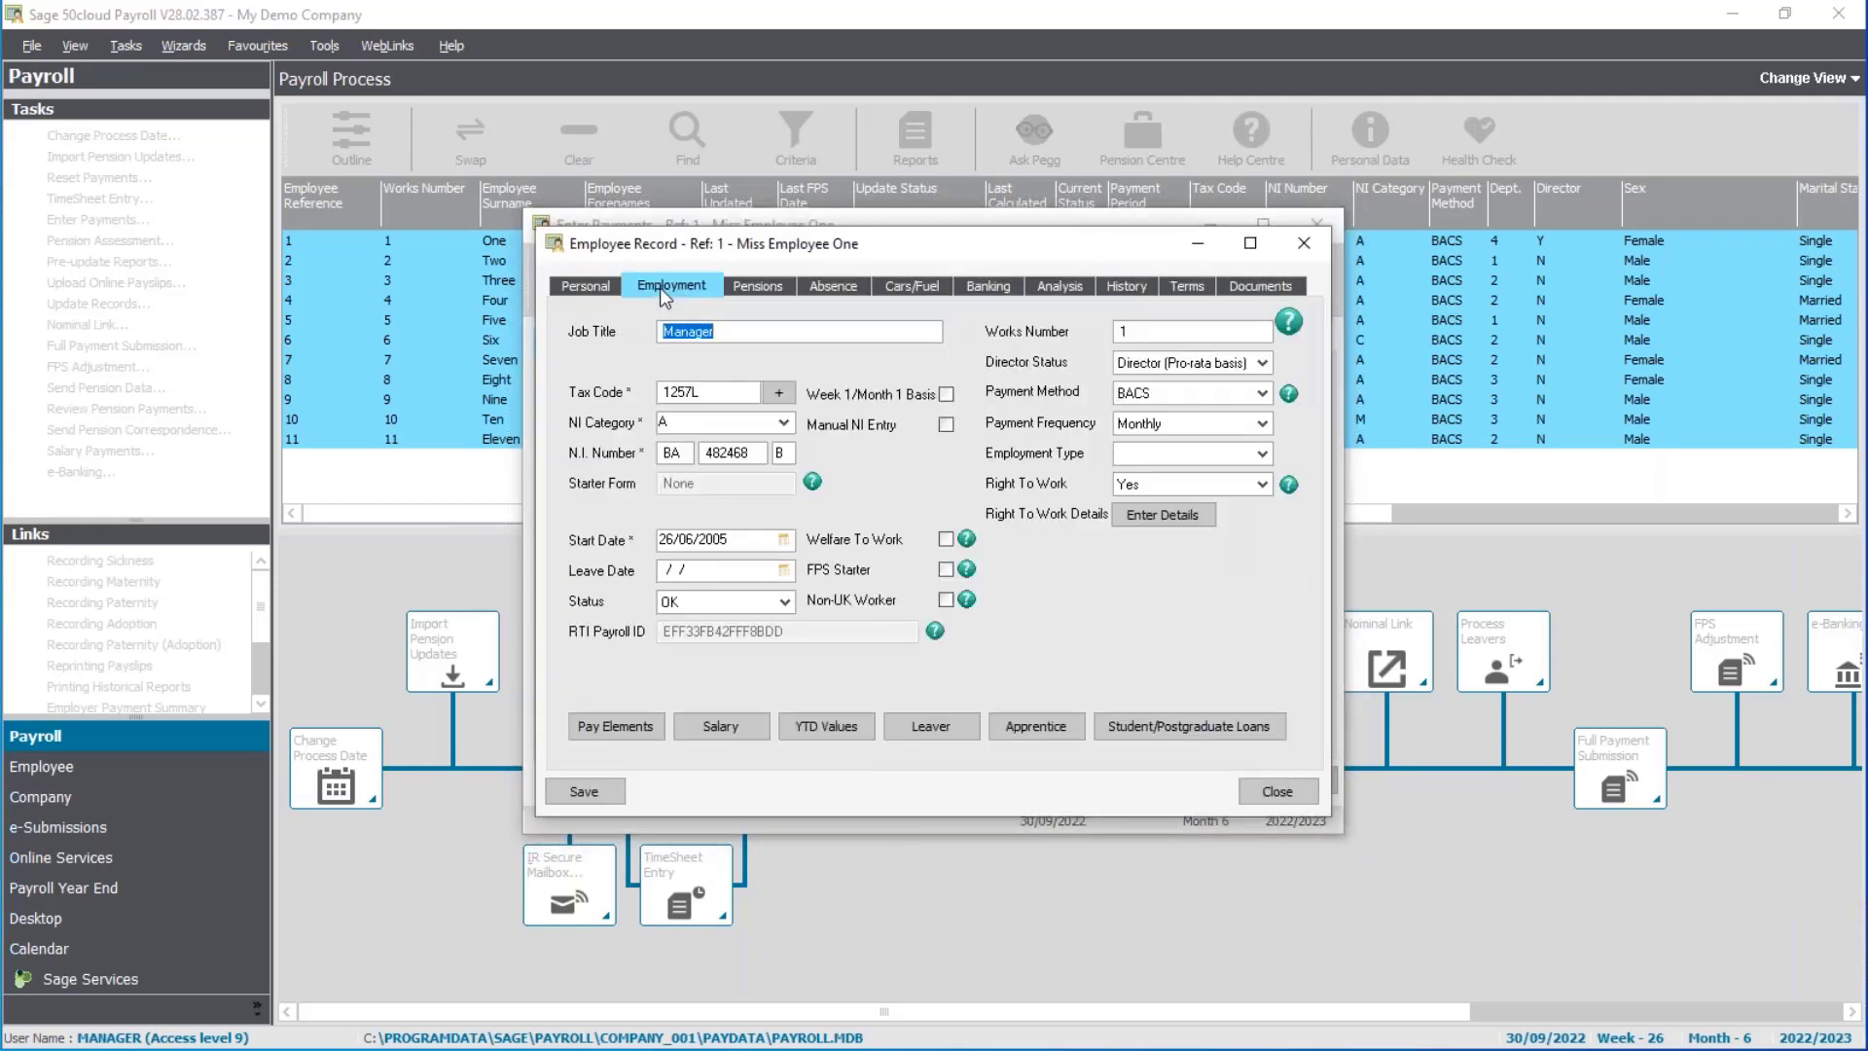
click(757, 286)
click(672, 286)
click(583, 285)
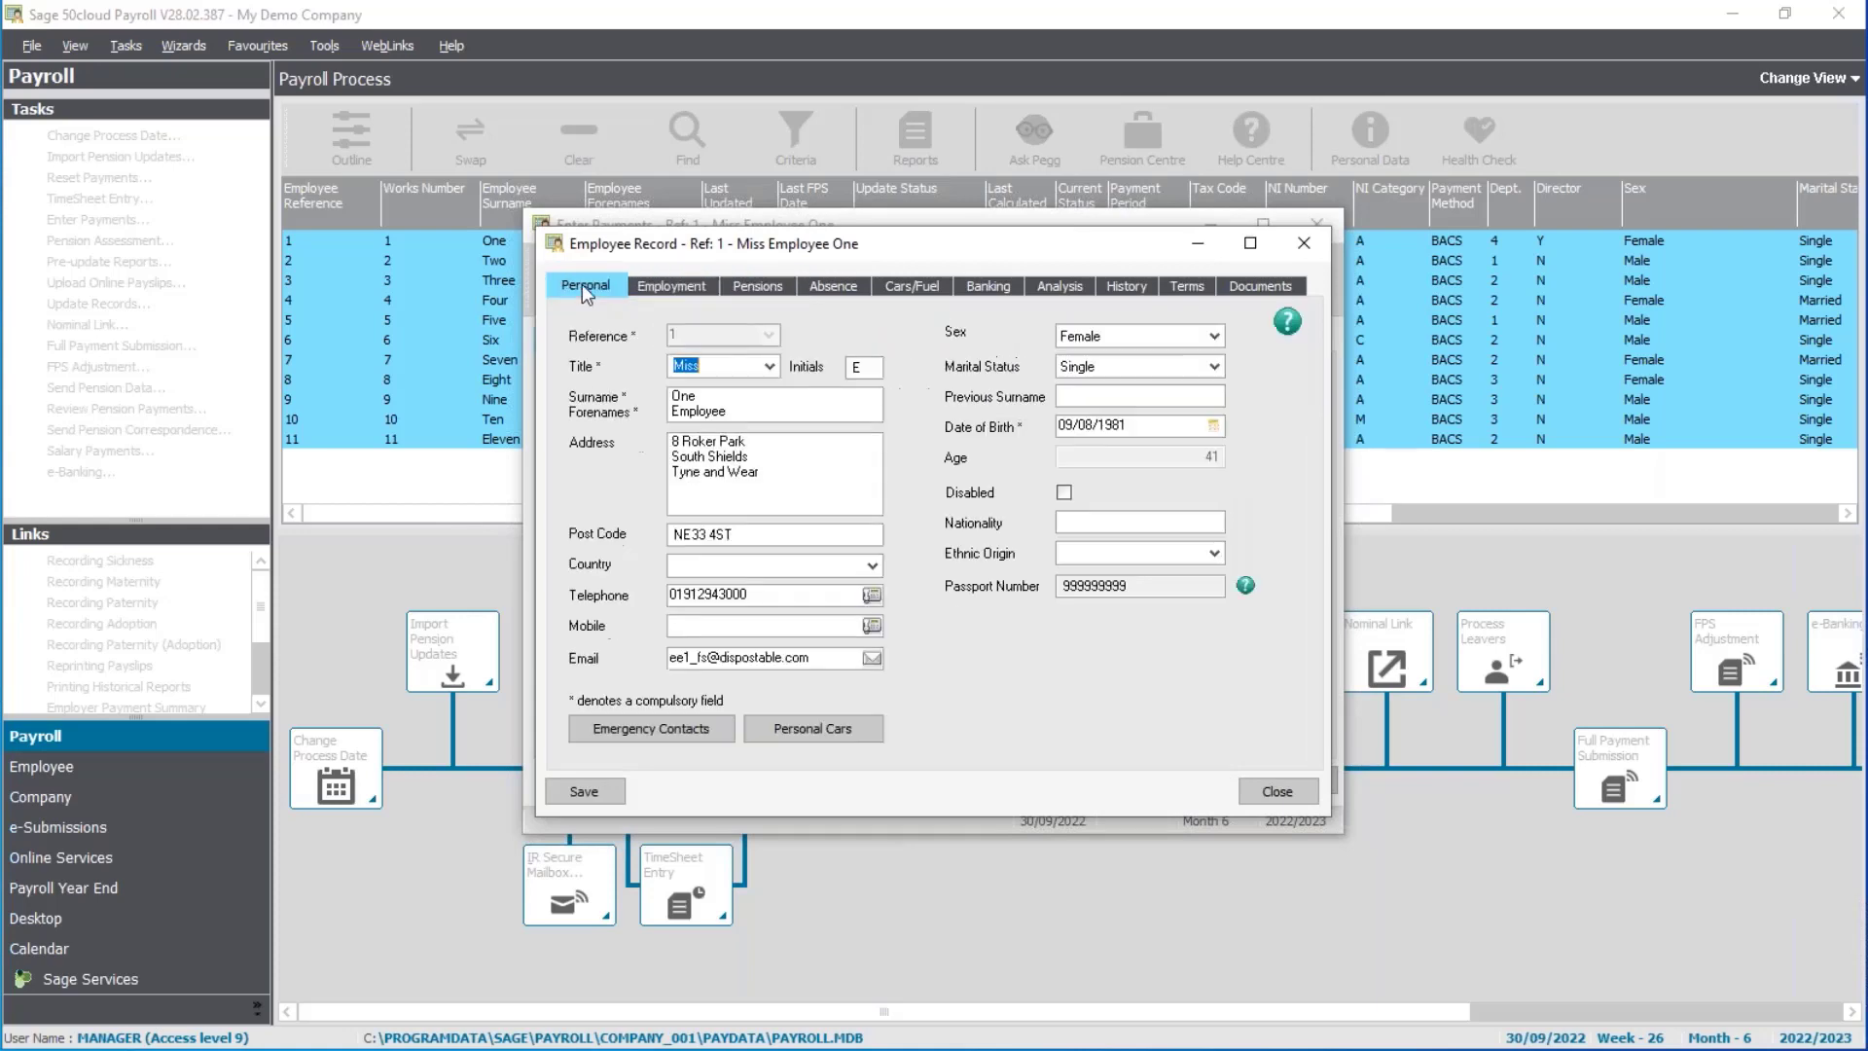
click(1273, 786)
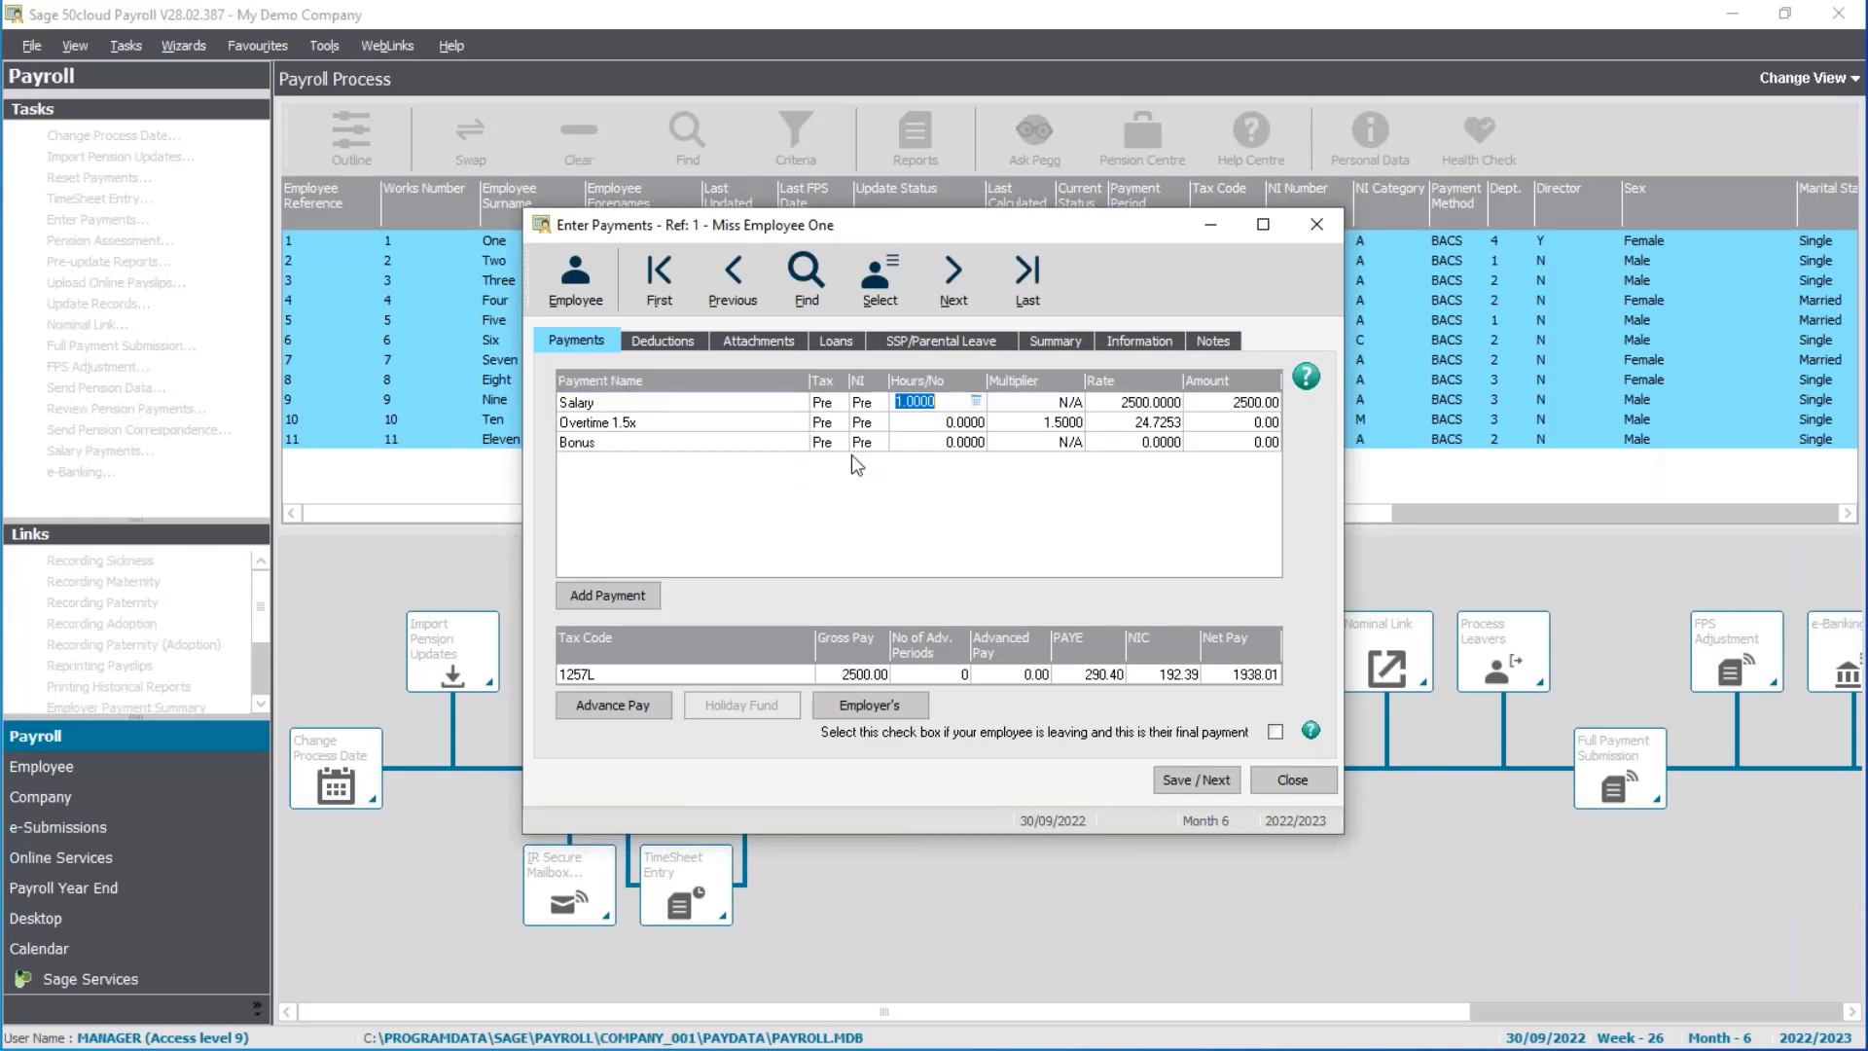
Enter 10.5 hours of Overtime 1.5x and a Bonus of 1 at a rate of 150 for employee 1
key(Down)
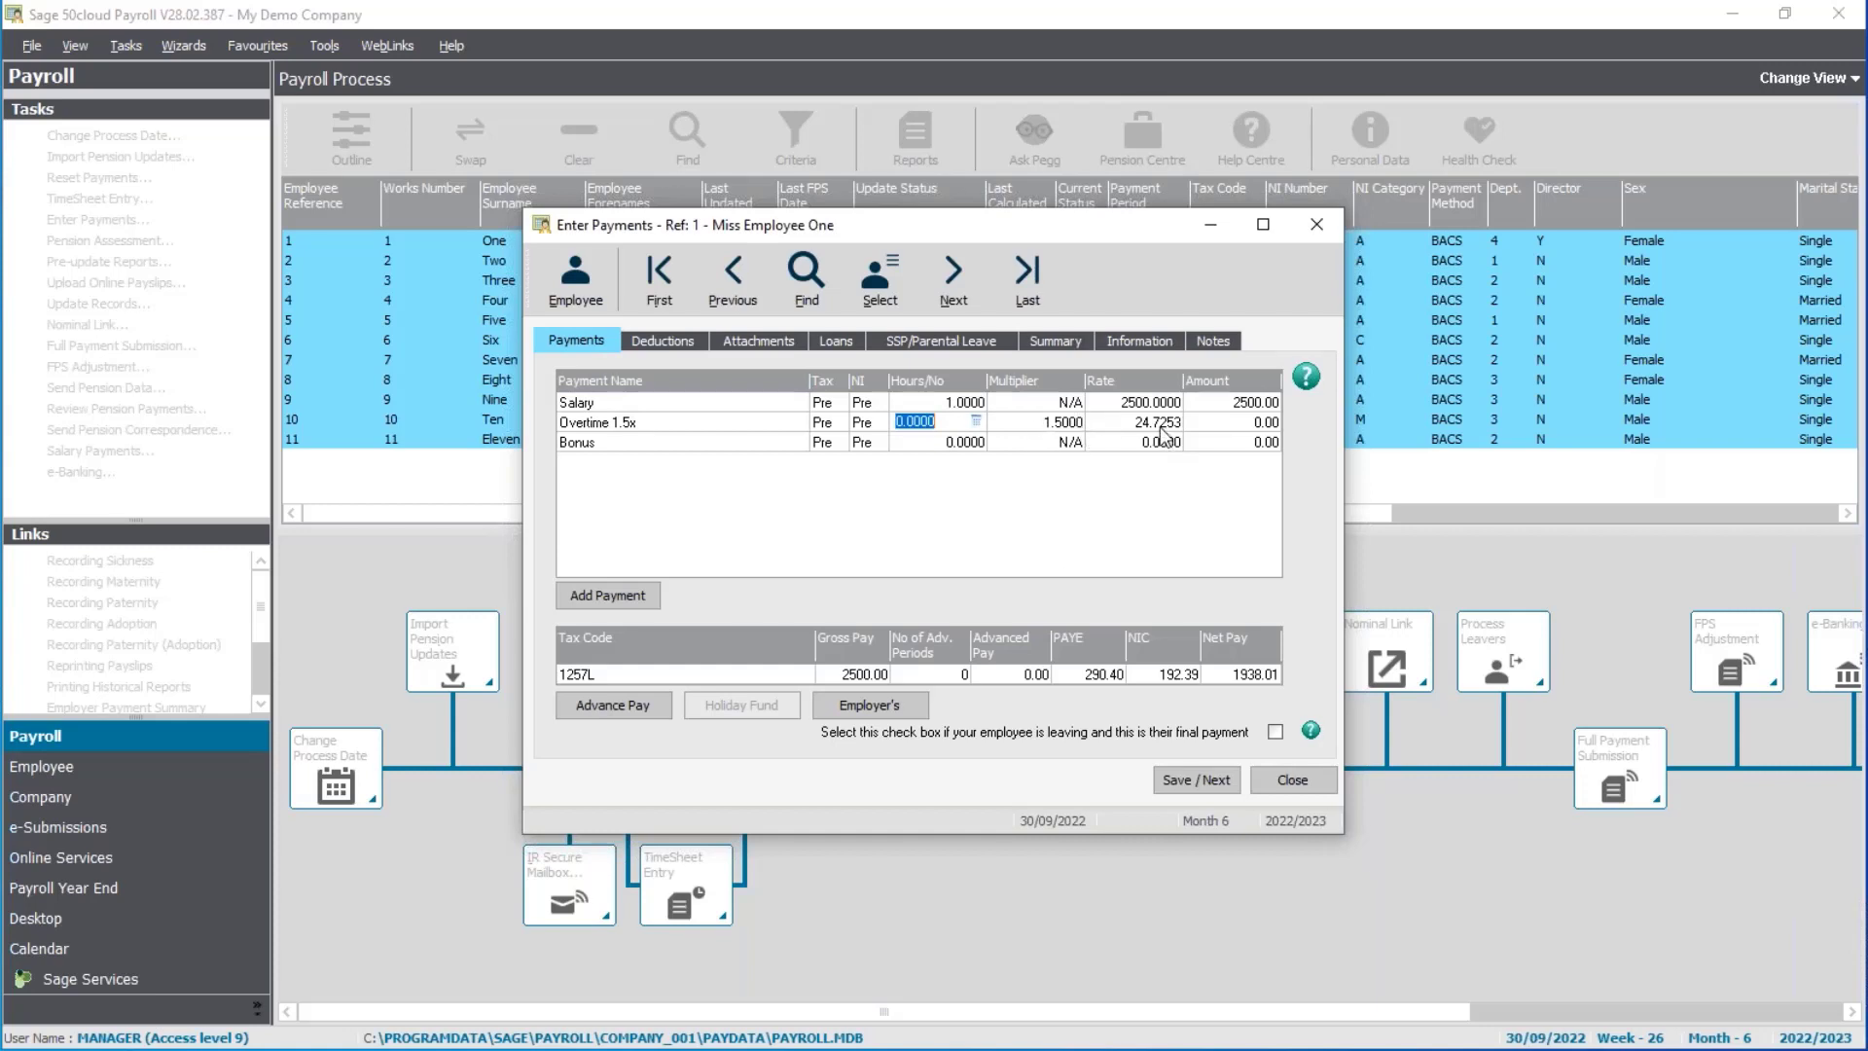
text(10.5)
key(Down)
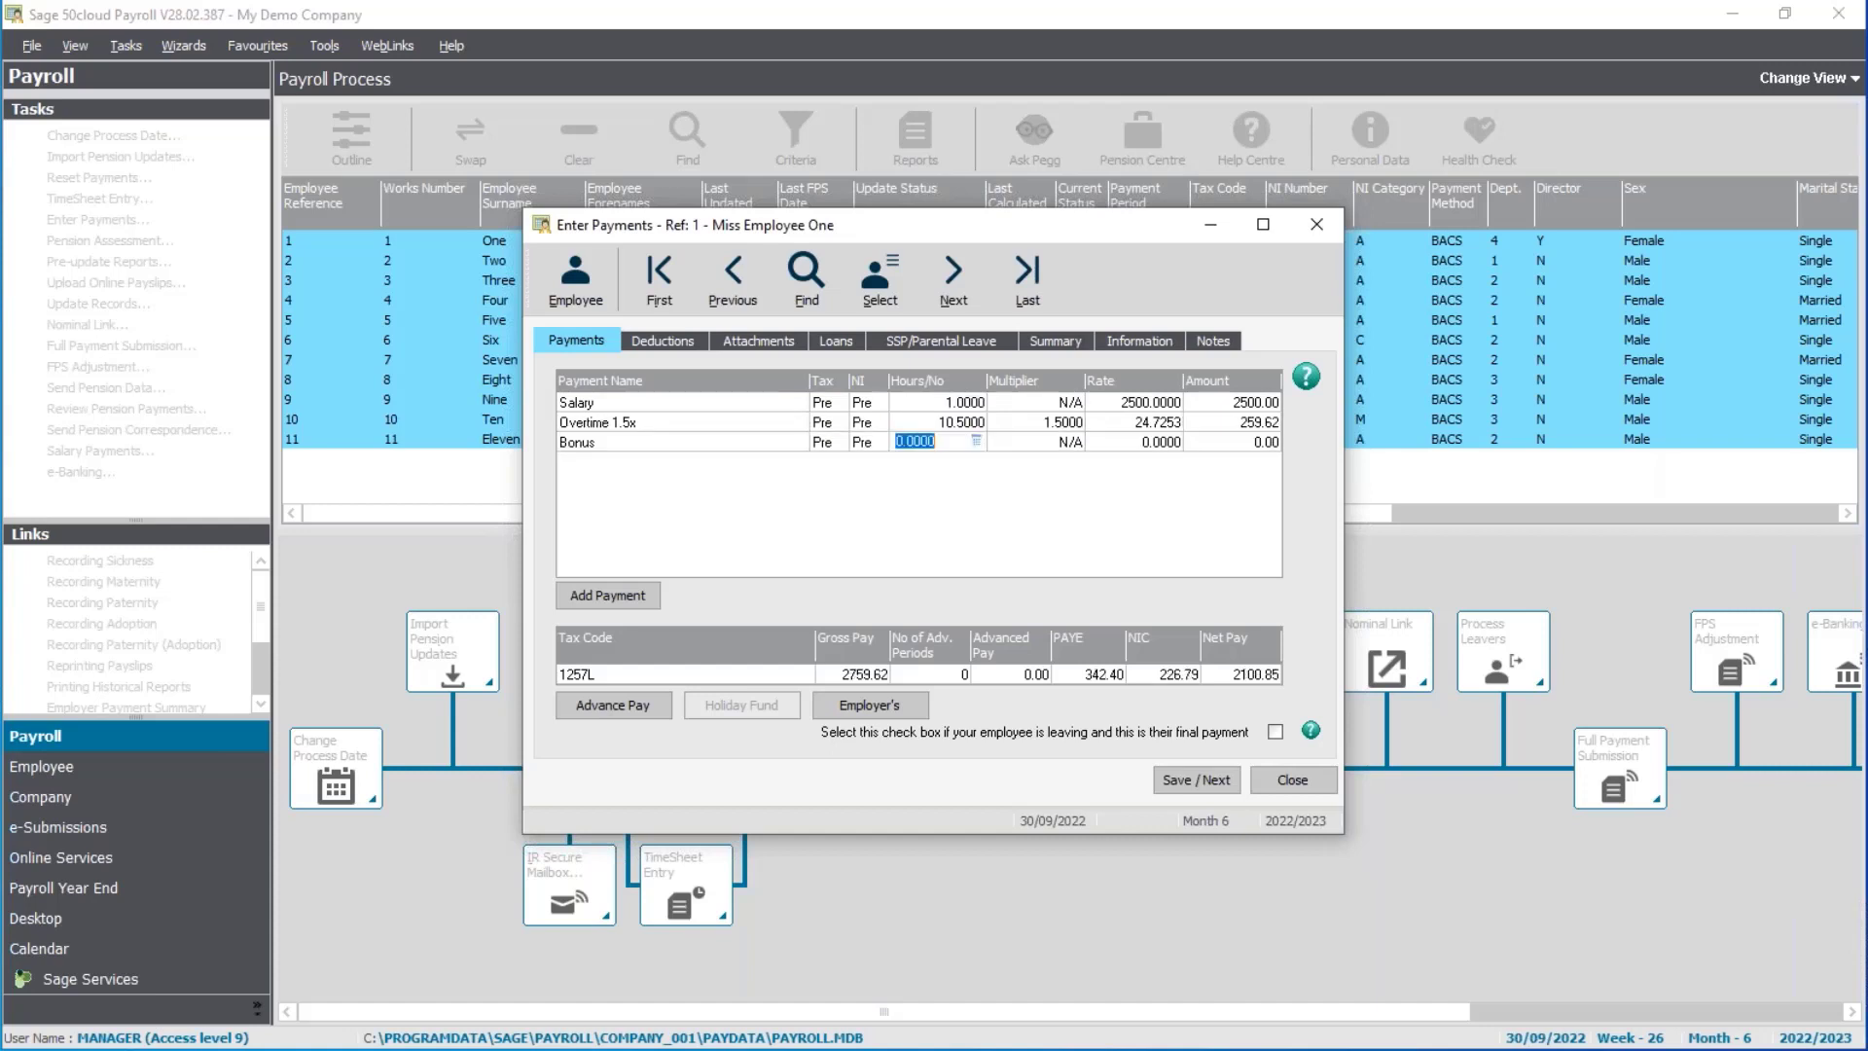
text(1)
key(Tab)
text(150)
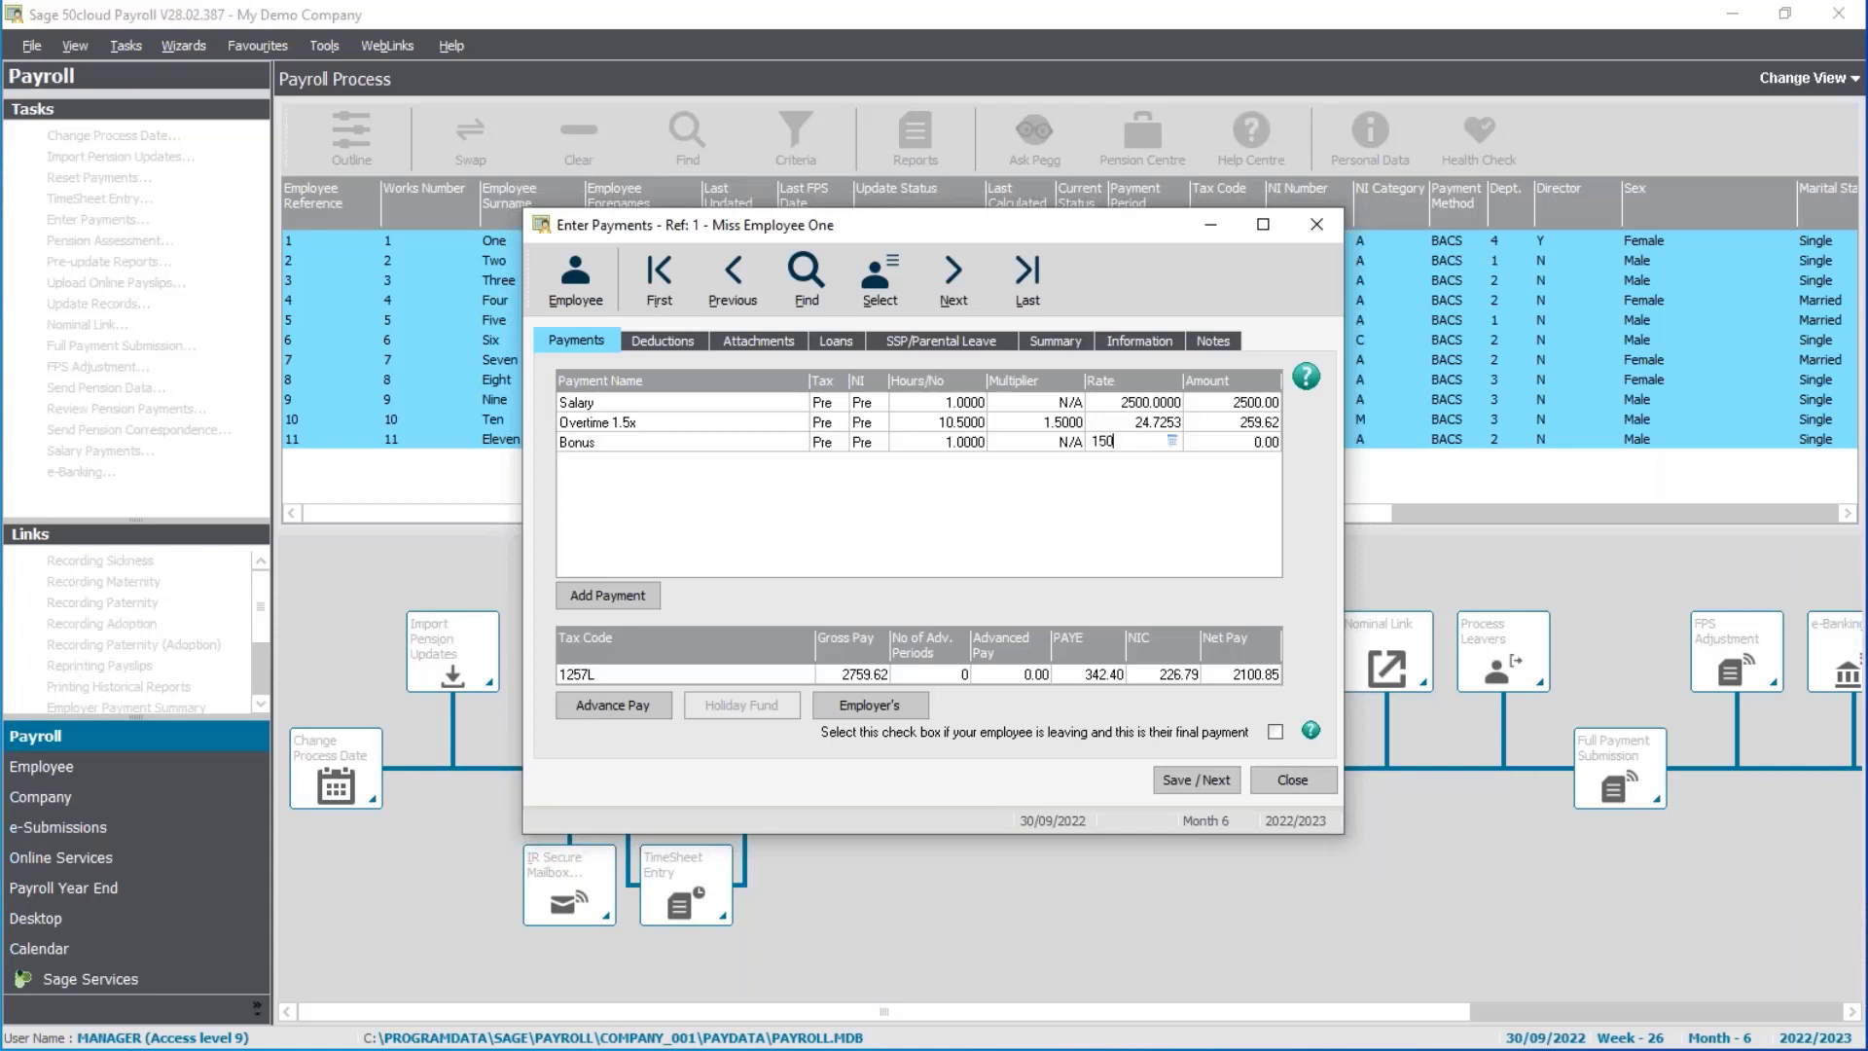
key(Tab)
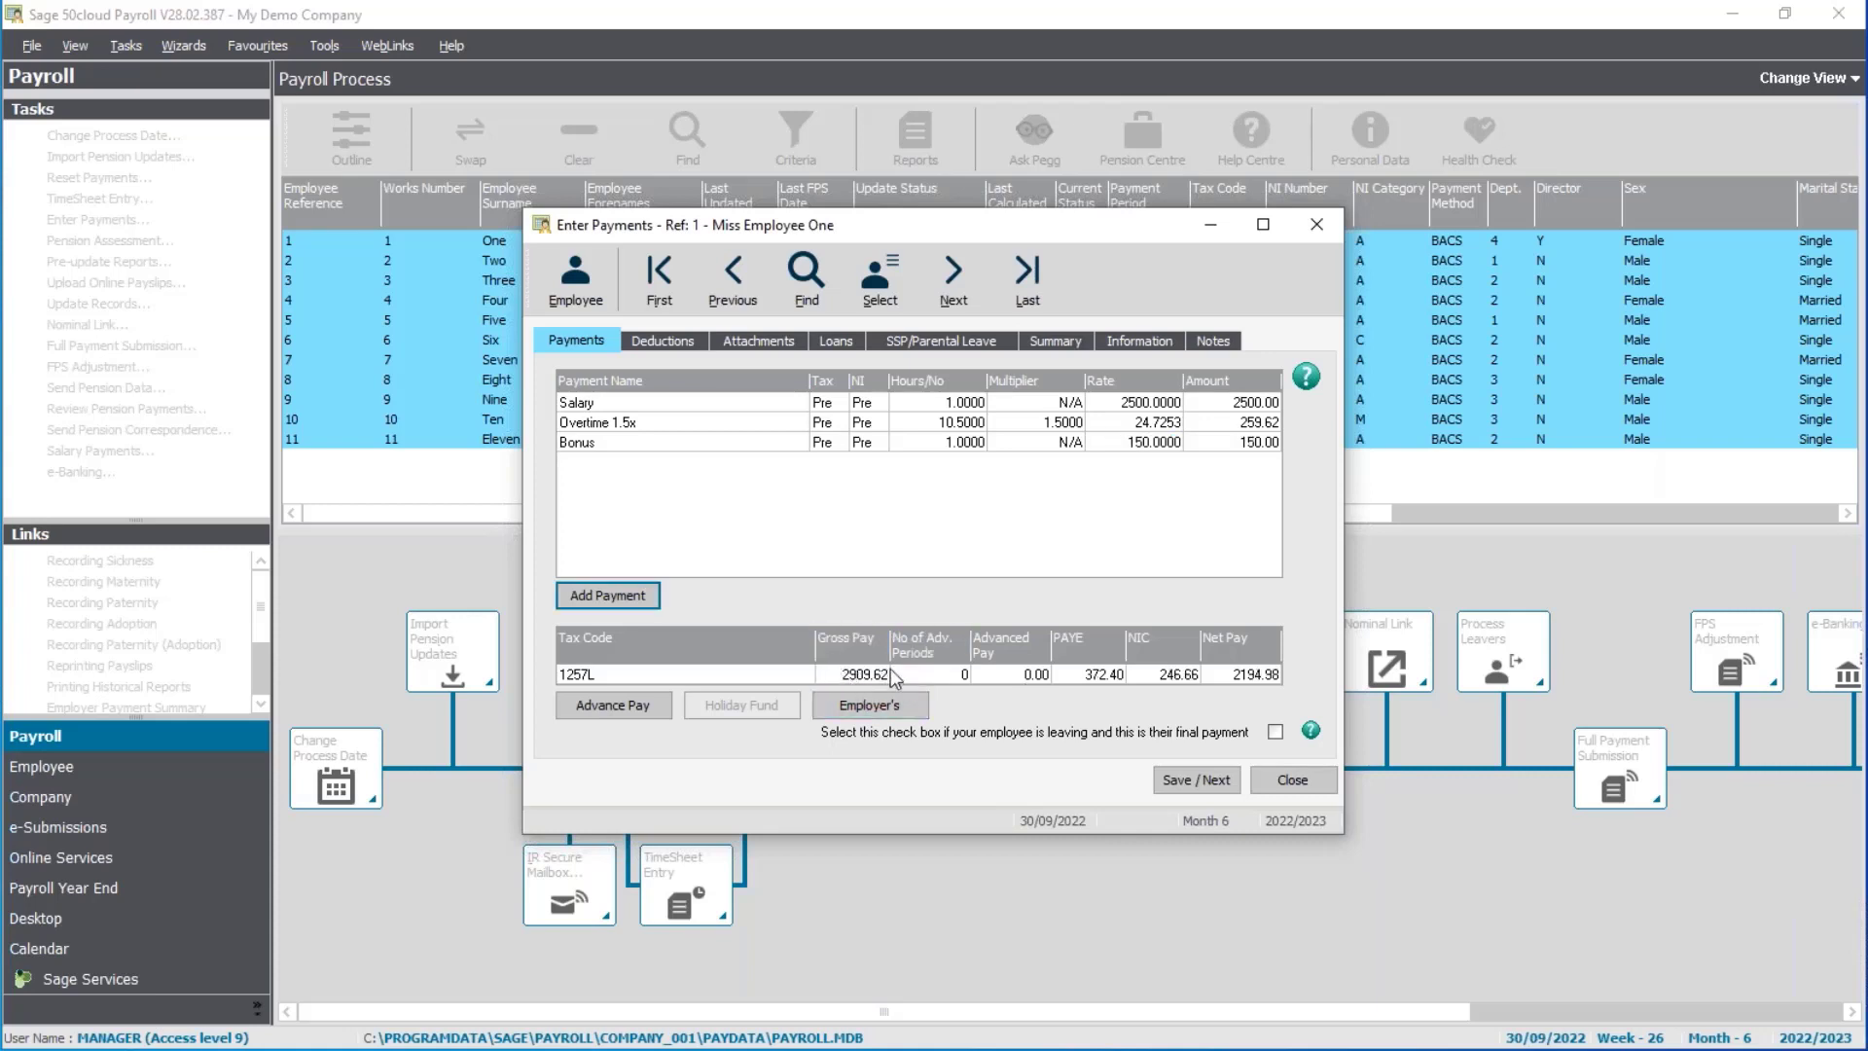
Review employee 1's deductions, attachments, loans, SSP/parental leave, summary, information and notes, and save the payments to move to employee 2
click(657, 342)
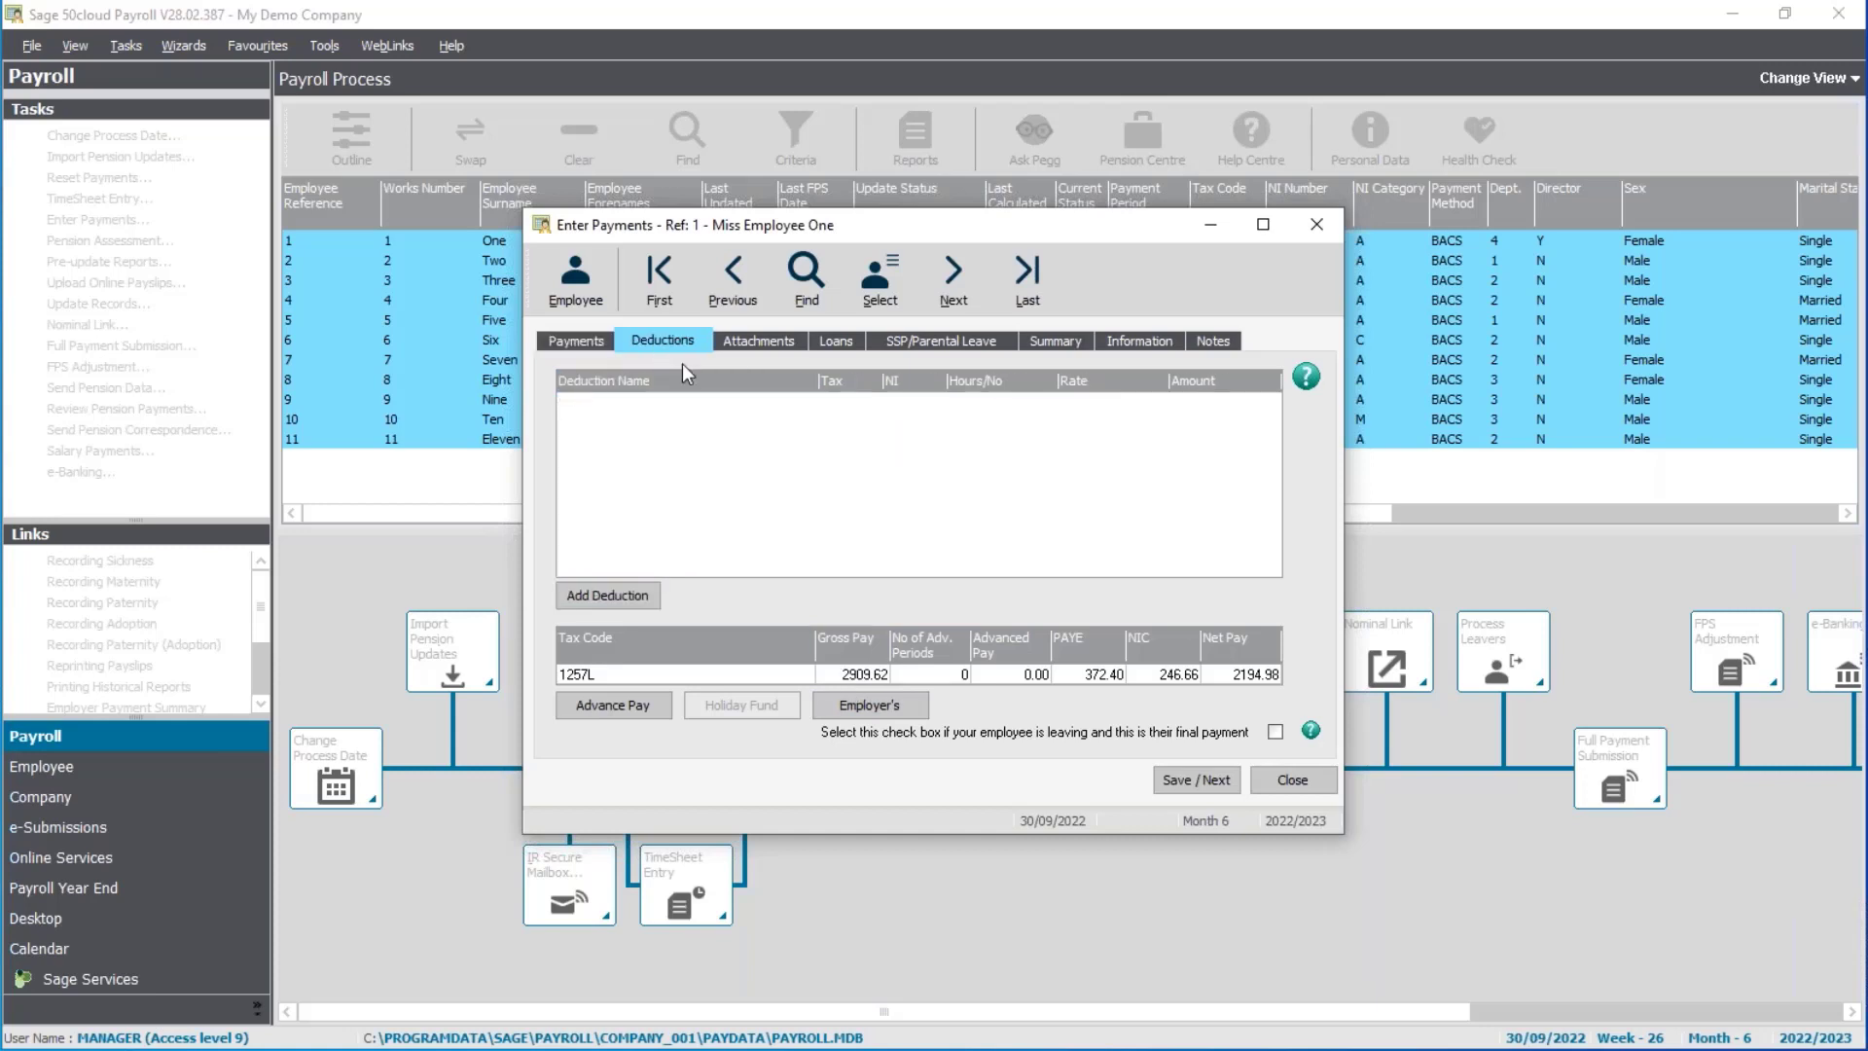
click(778, 349)
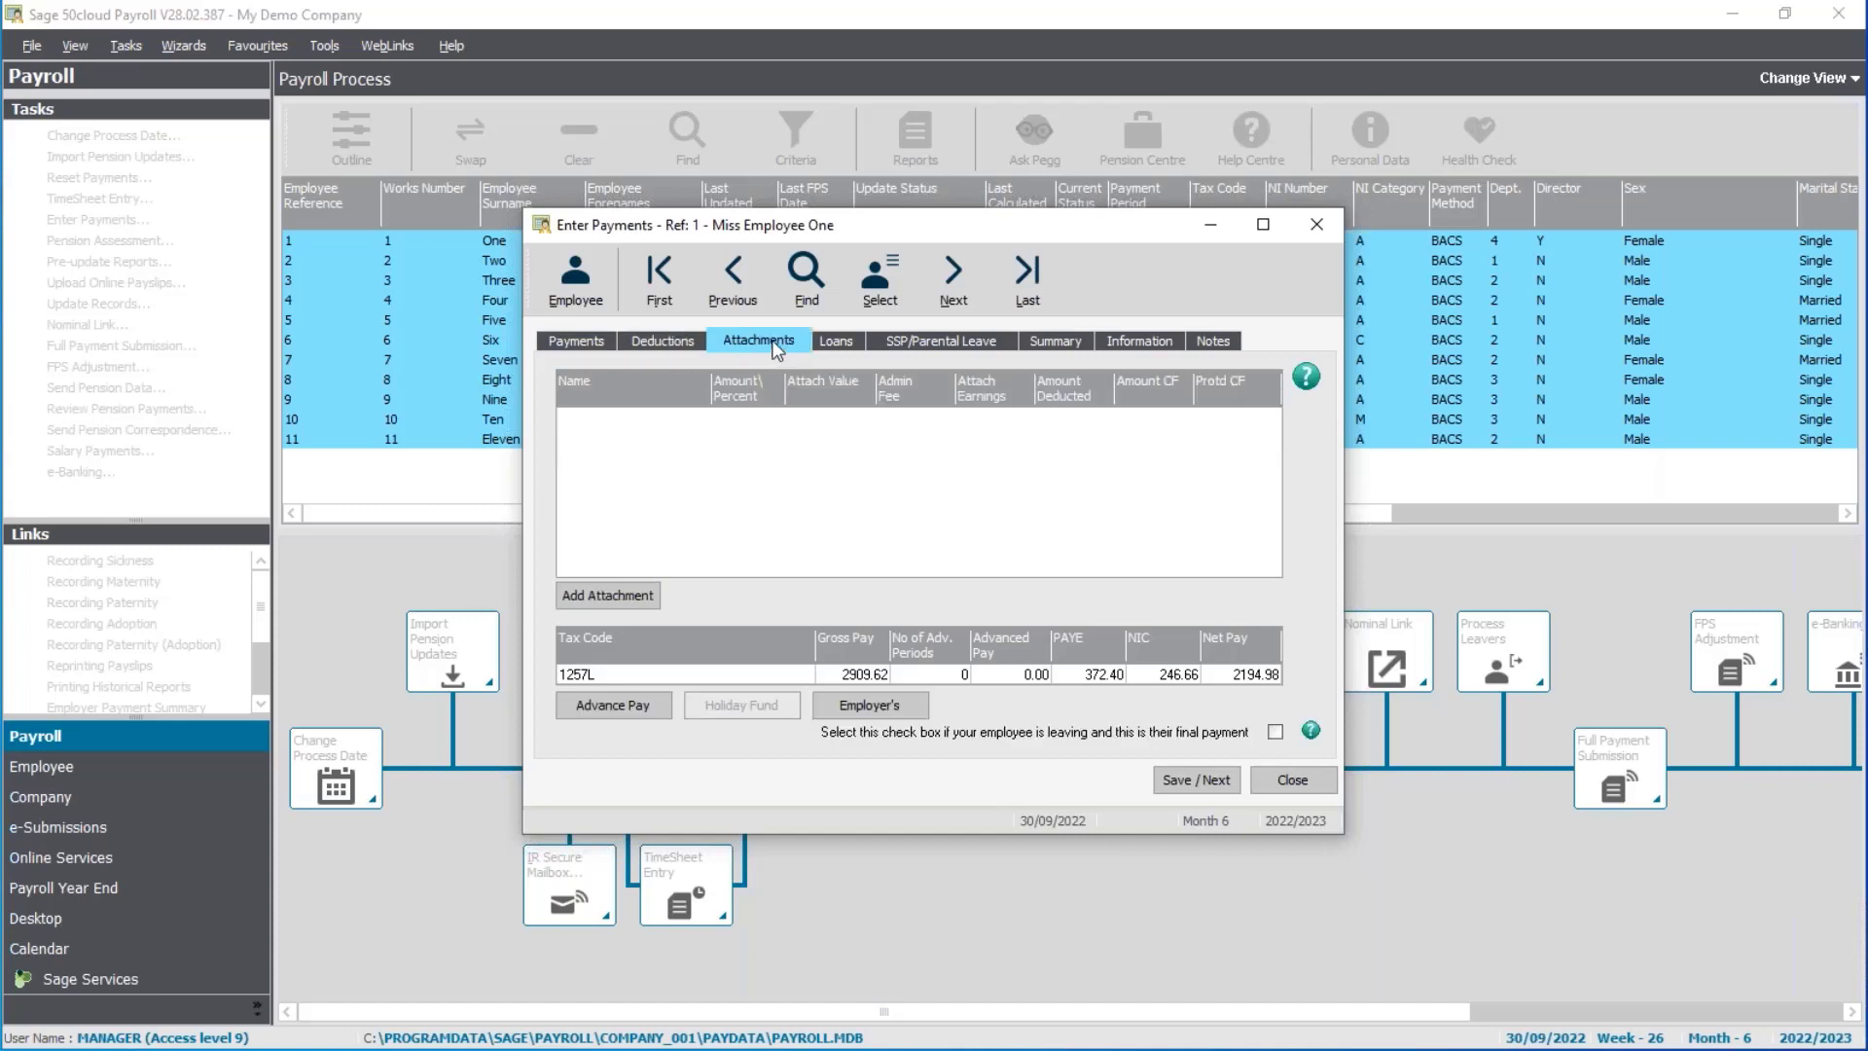
click(837, 342)
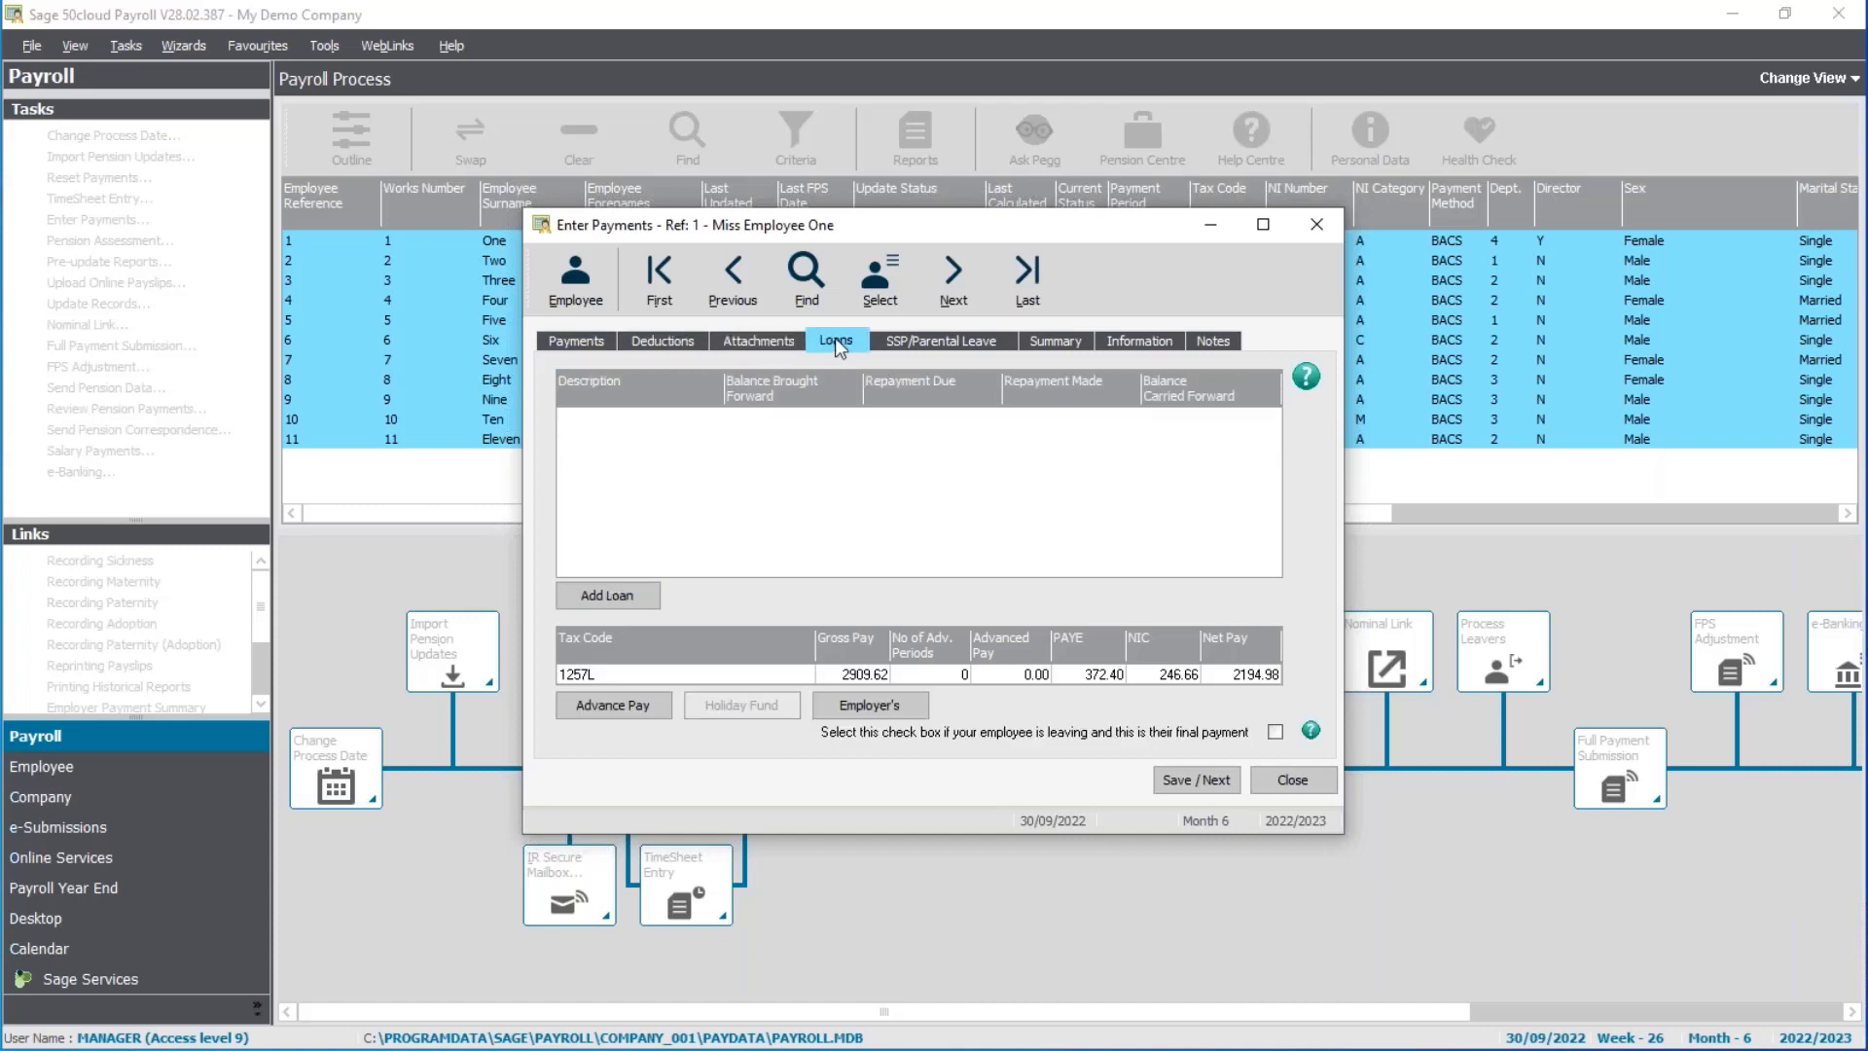
click(959, 343)
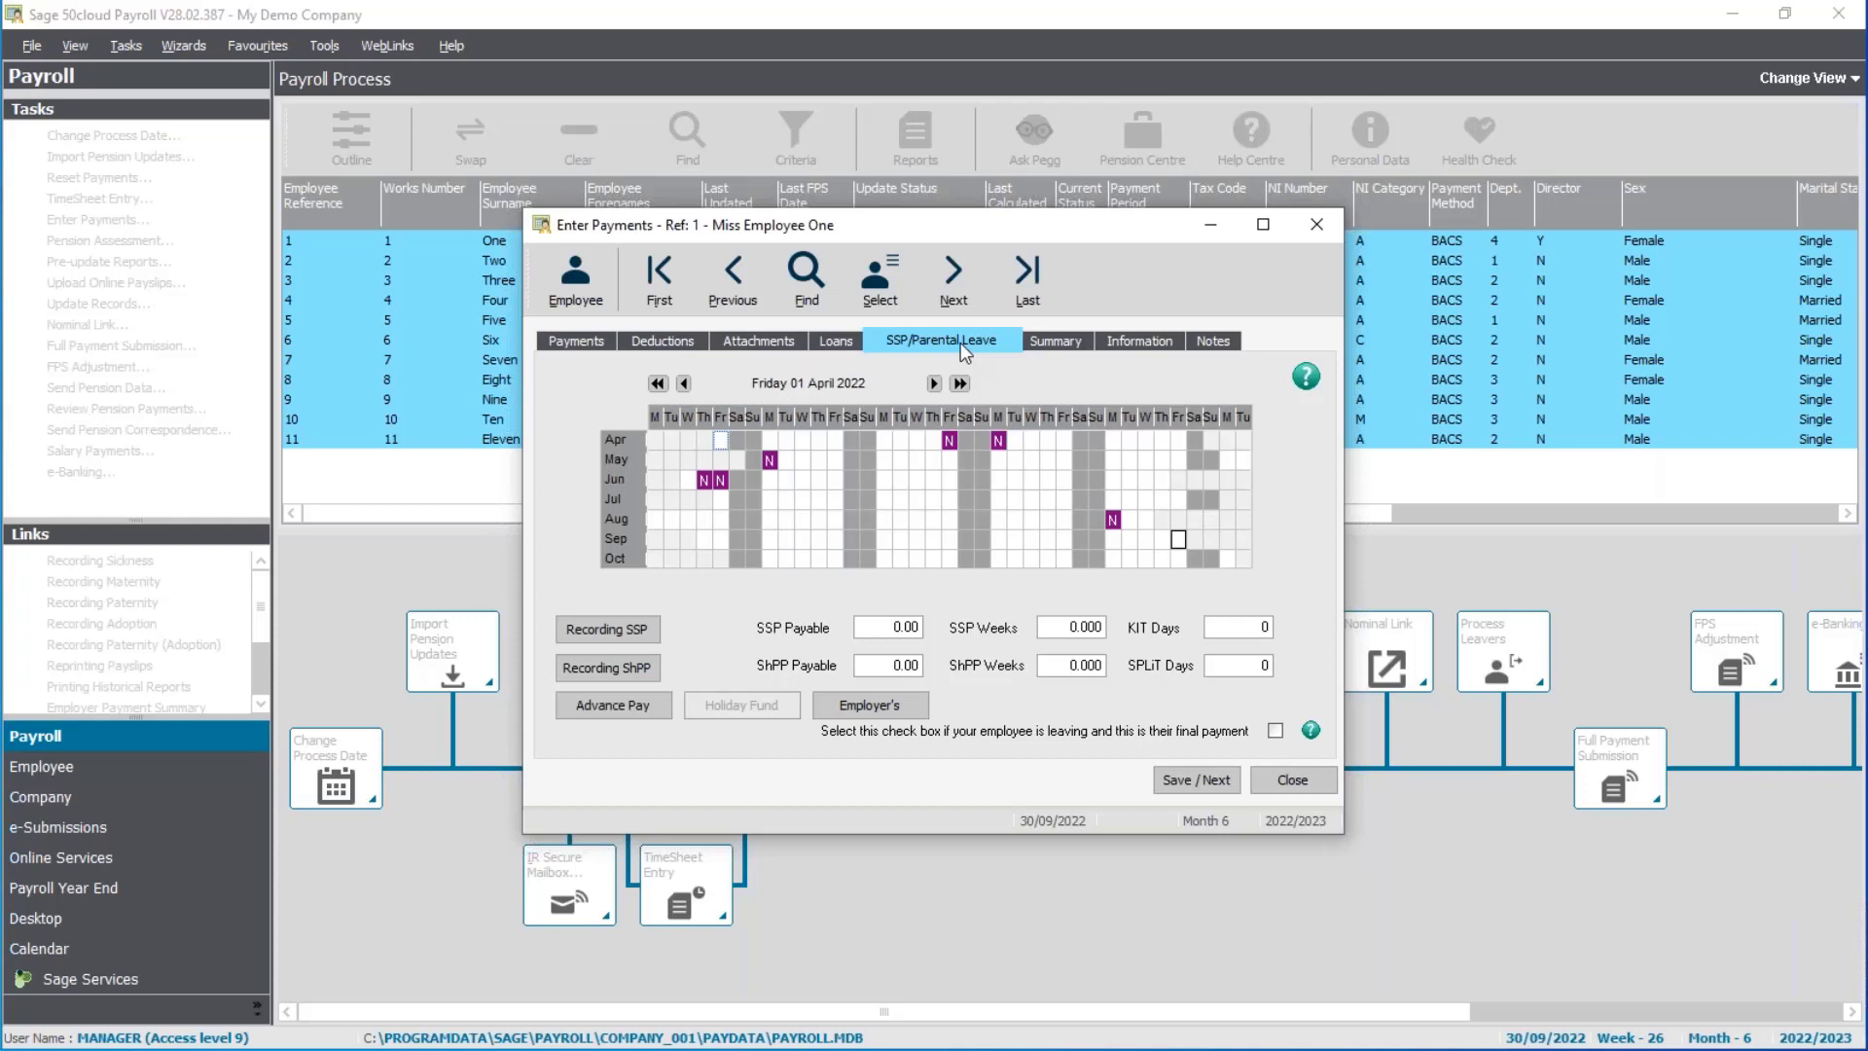
click(1053, 343)
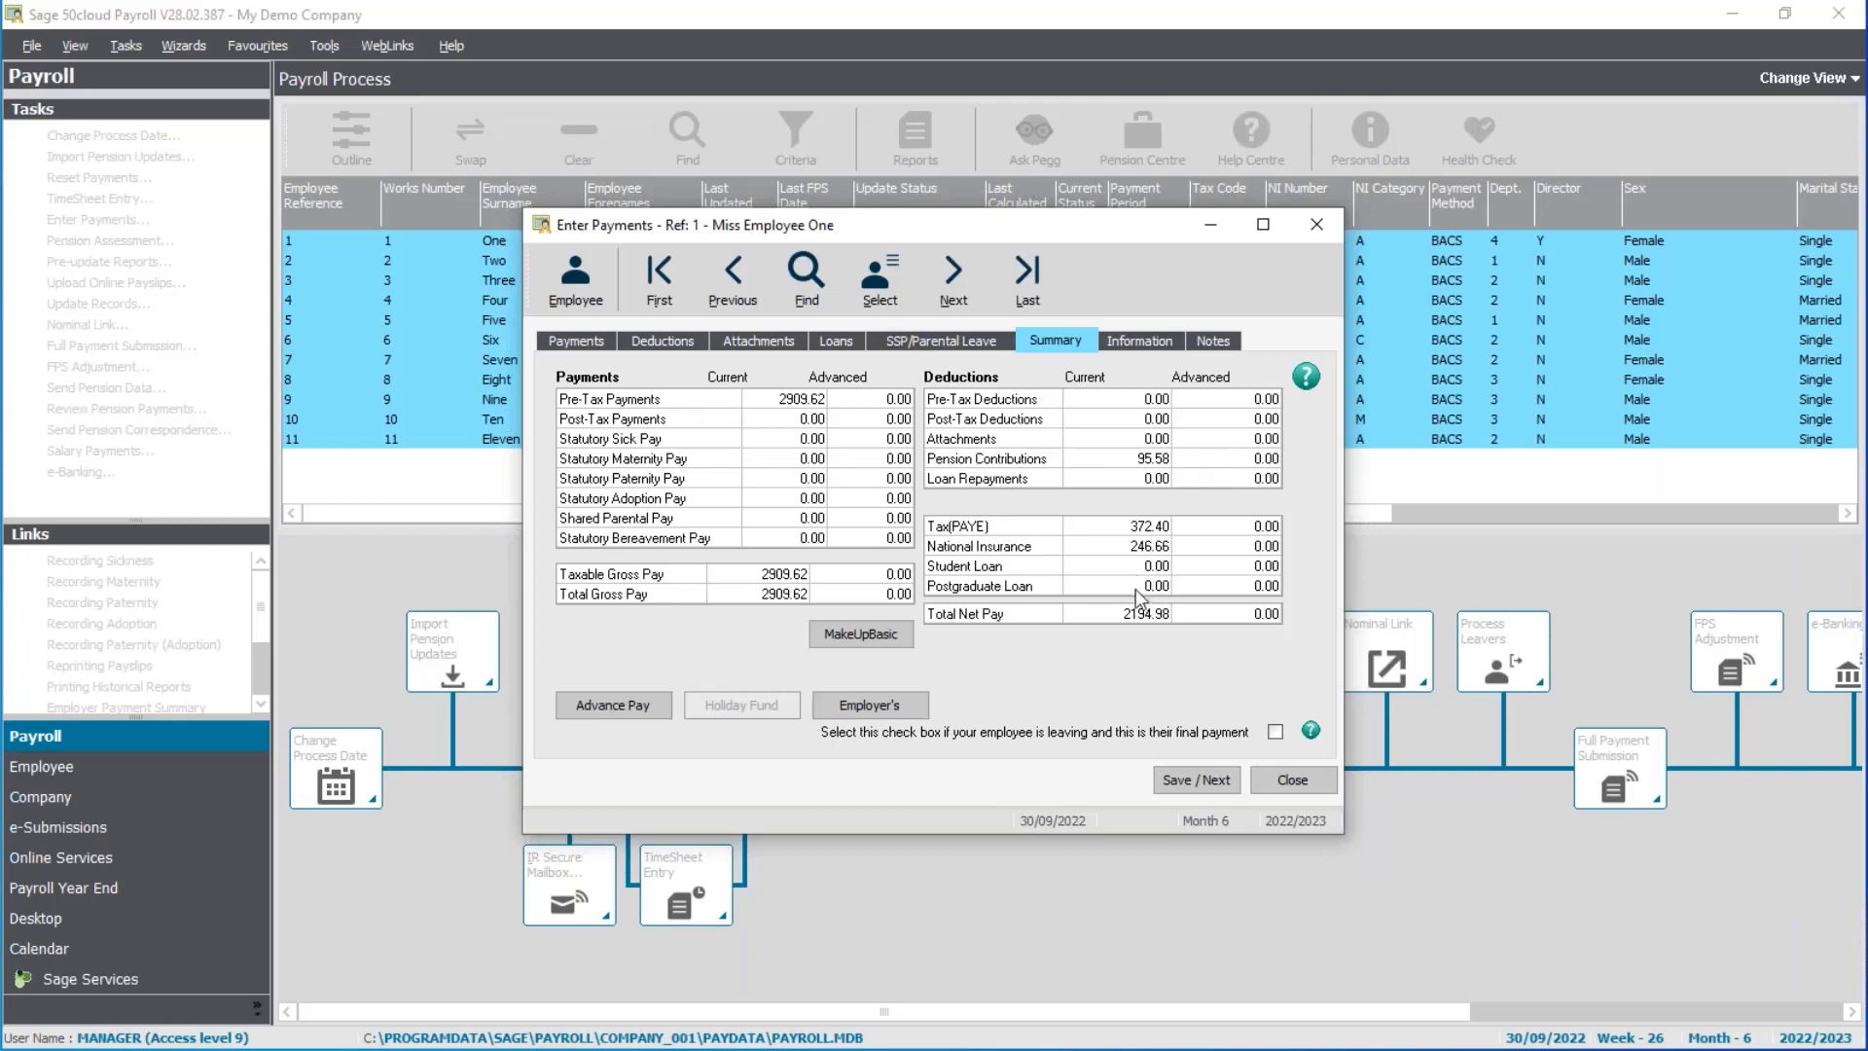
click(1136, 345)
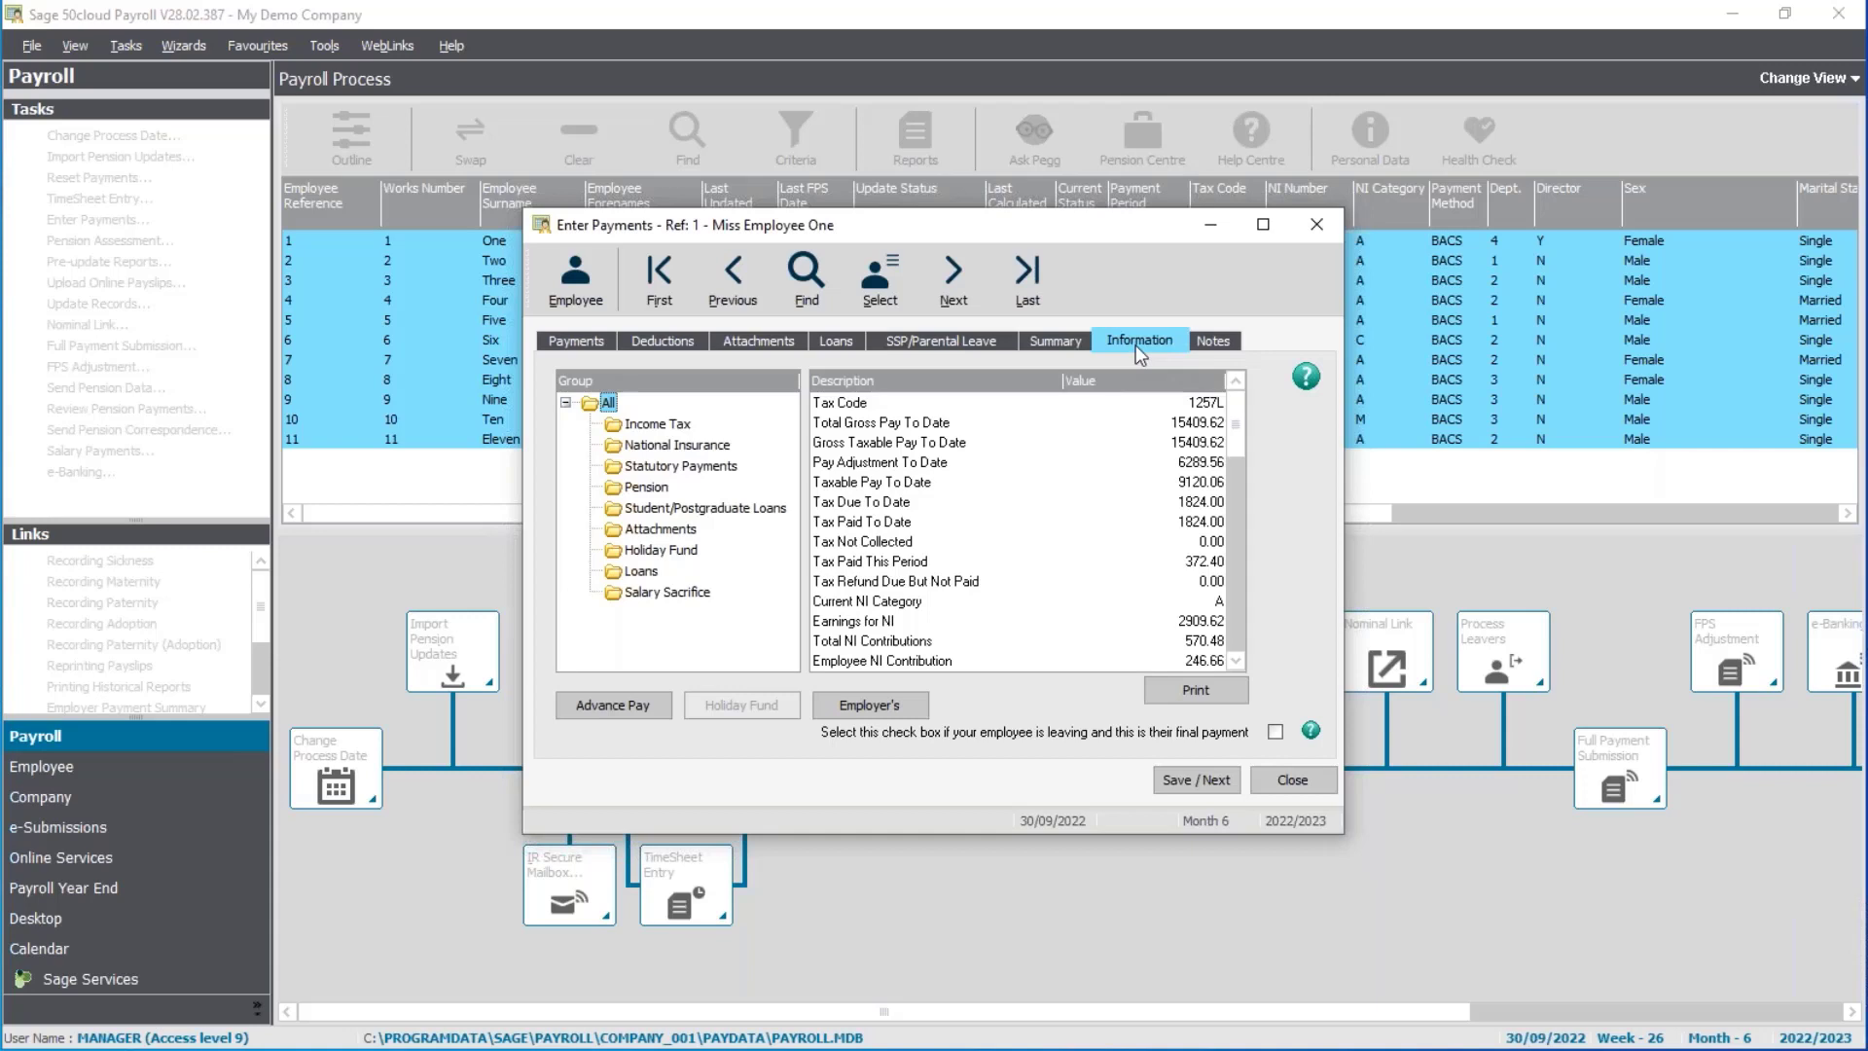
click(1215, 339)
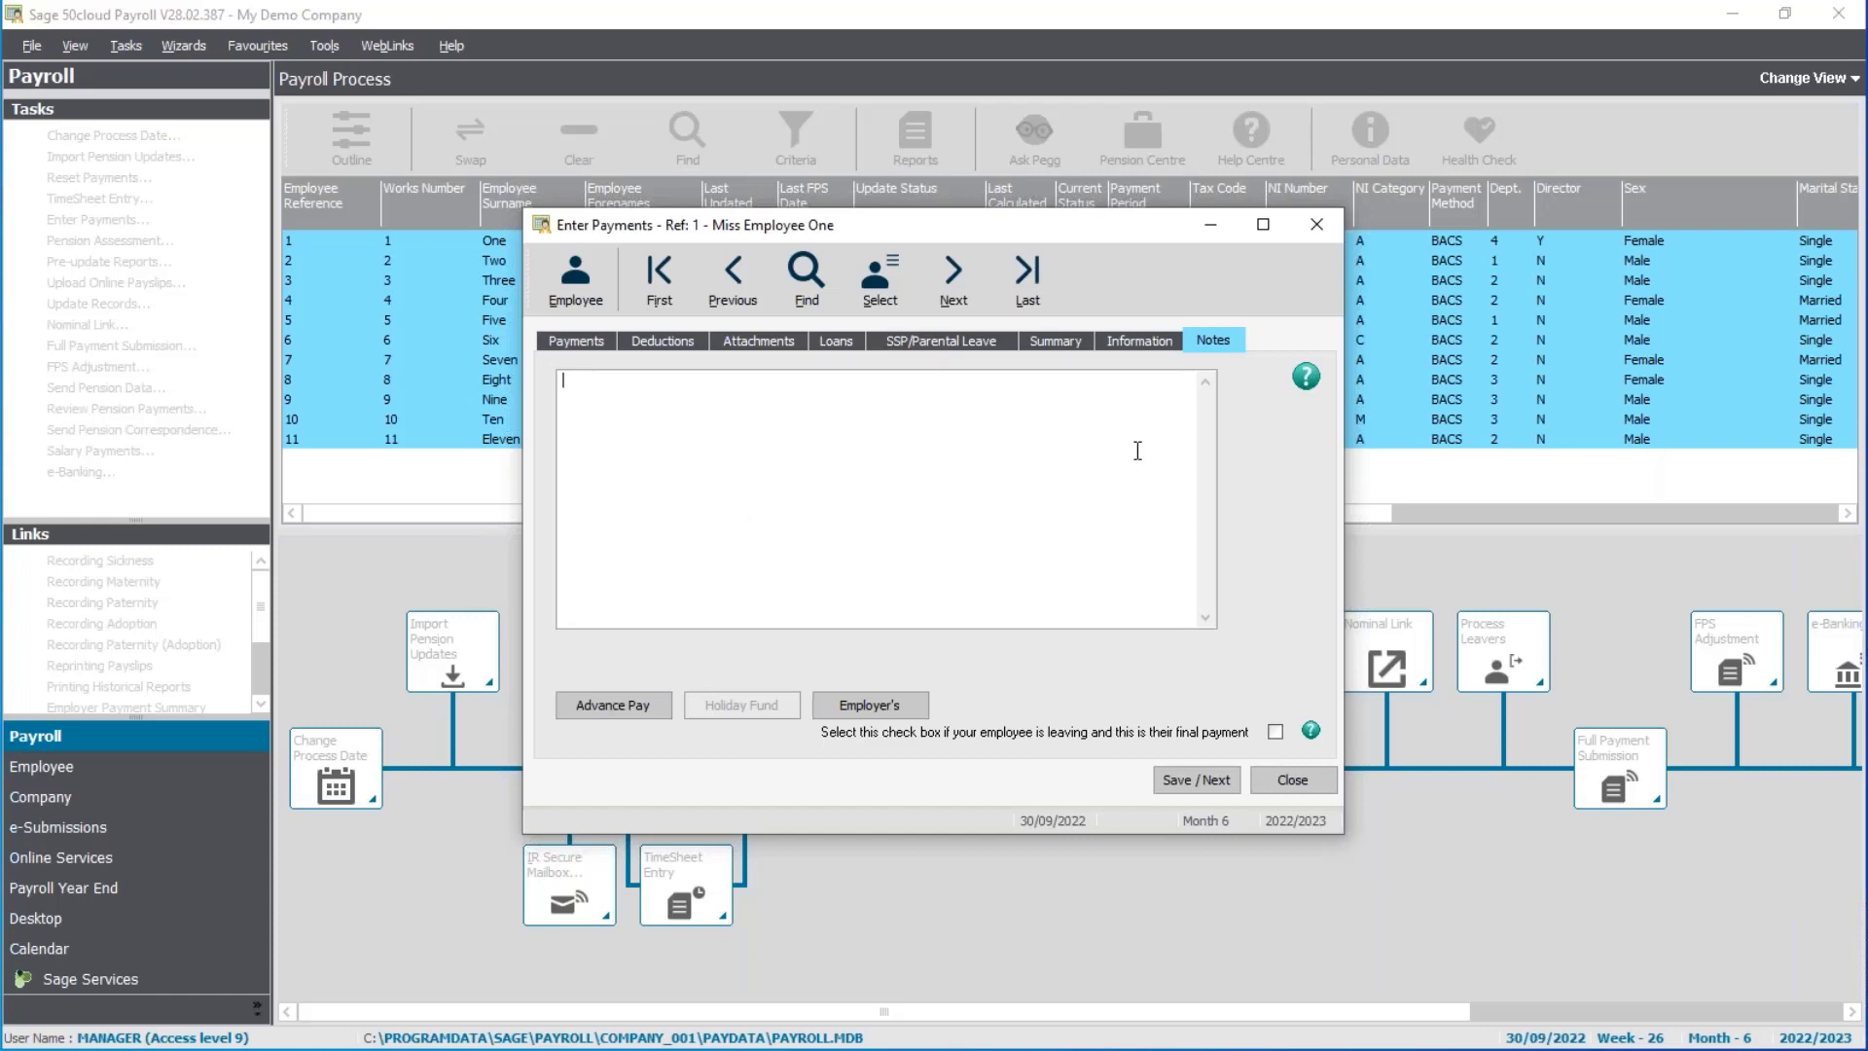
click(566, 345)
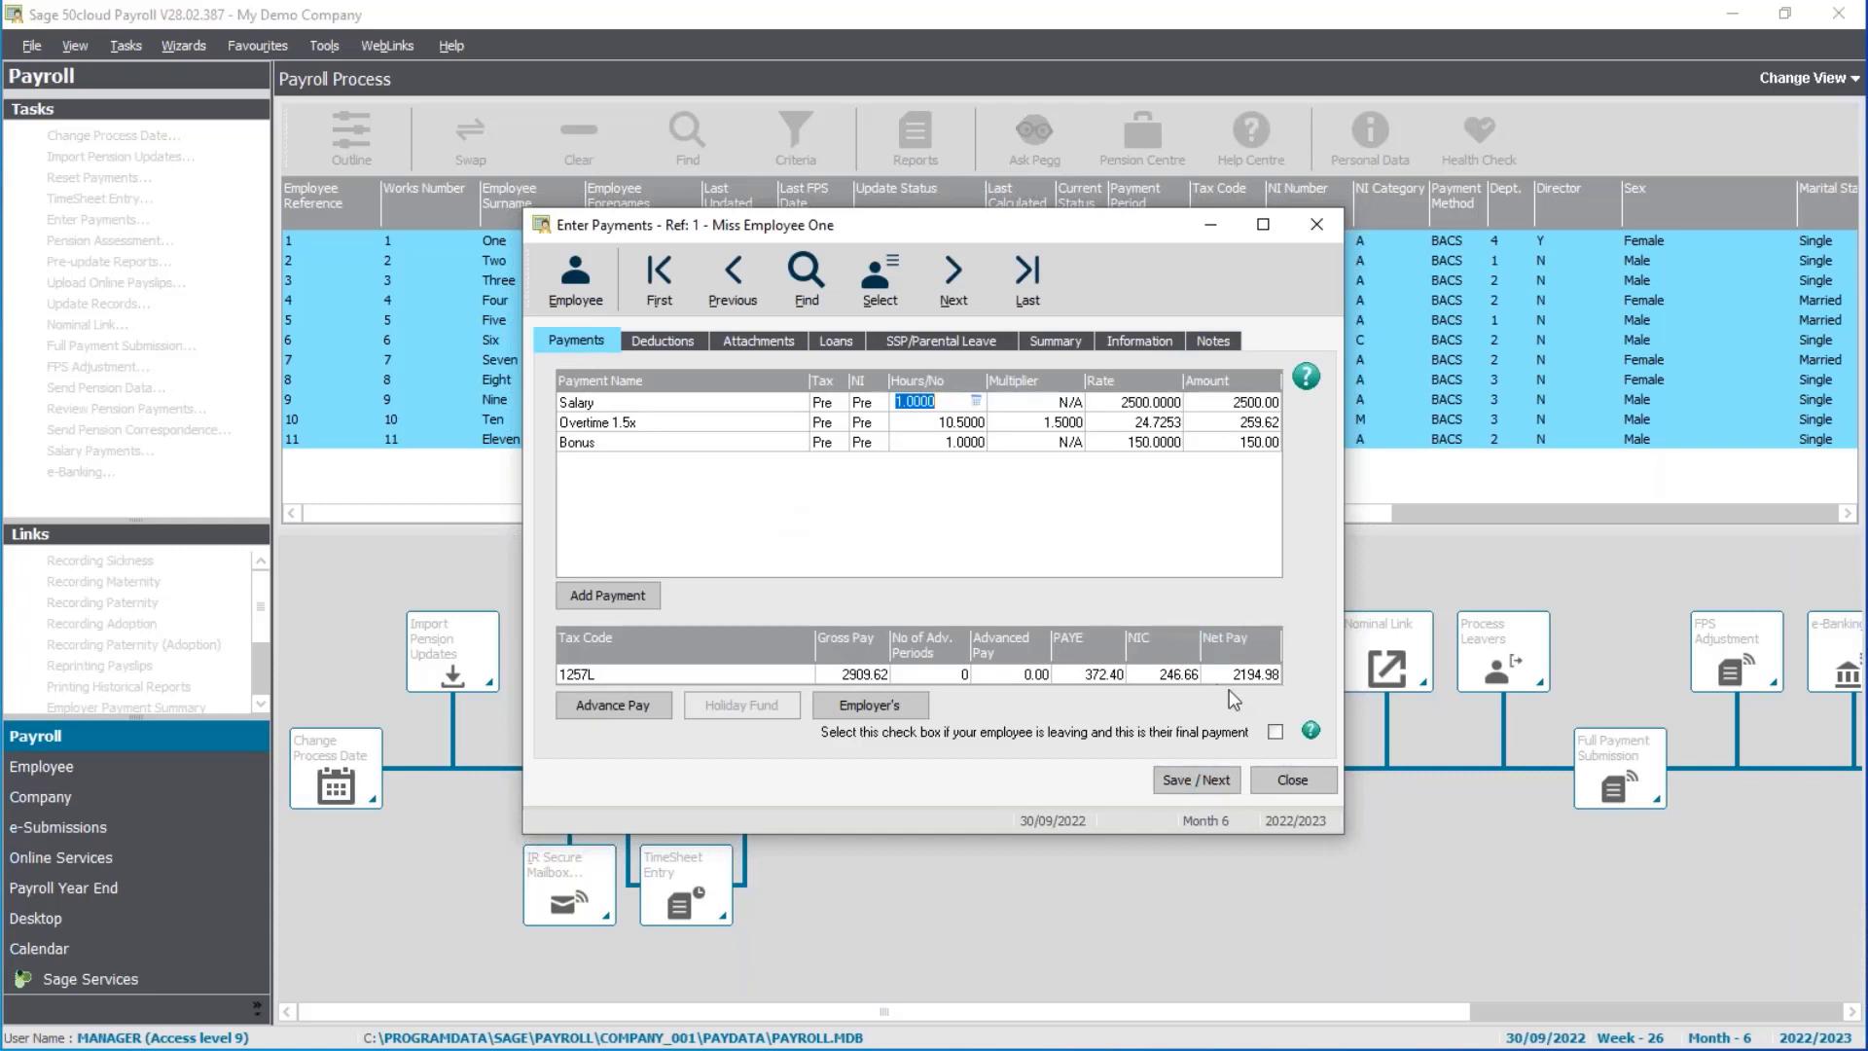
click(1199, 789)
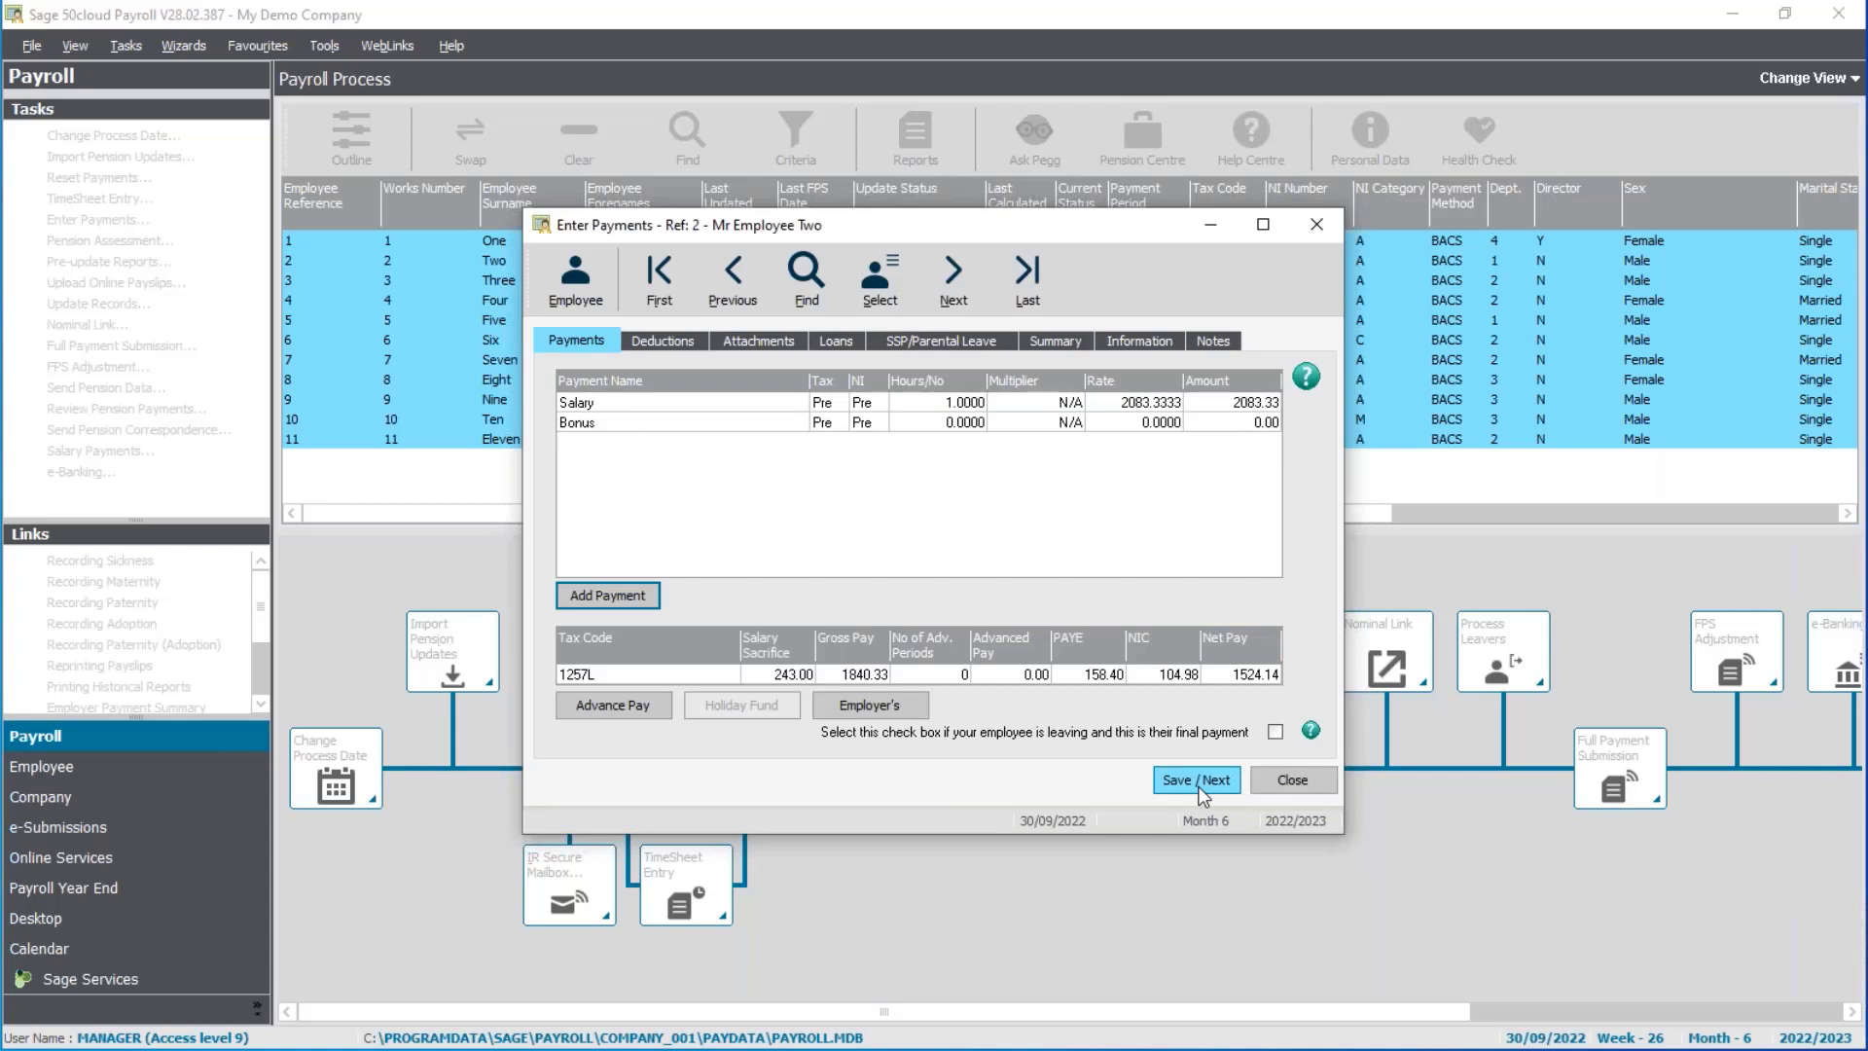
Check employee 2's deductions and pay summary, and save the standard payments without a bonus to move to employee 3
click(683, 337)
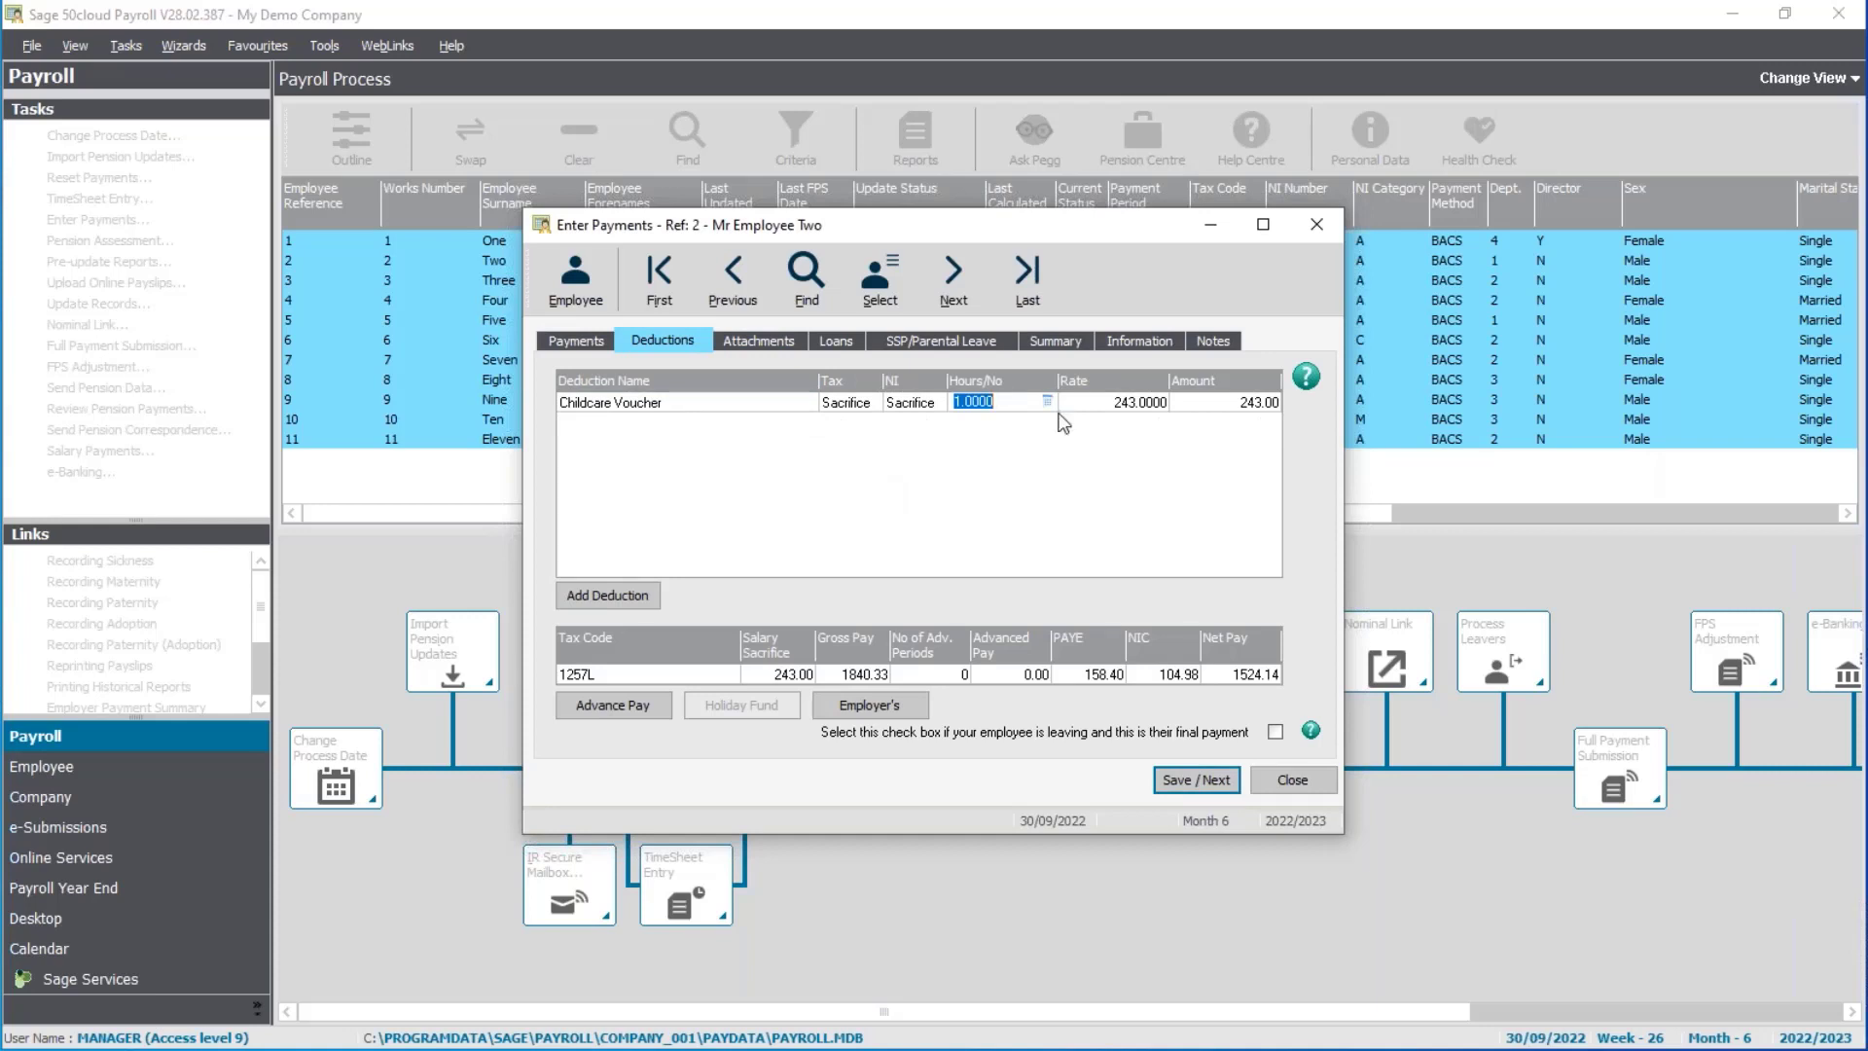
click(1066, 344)
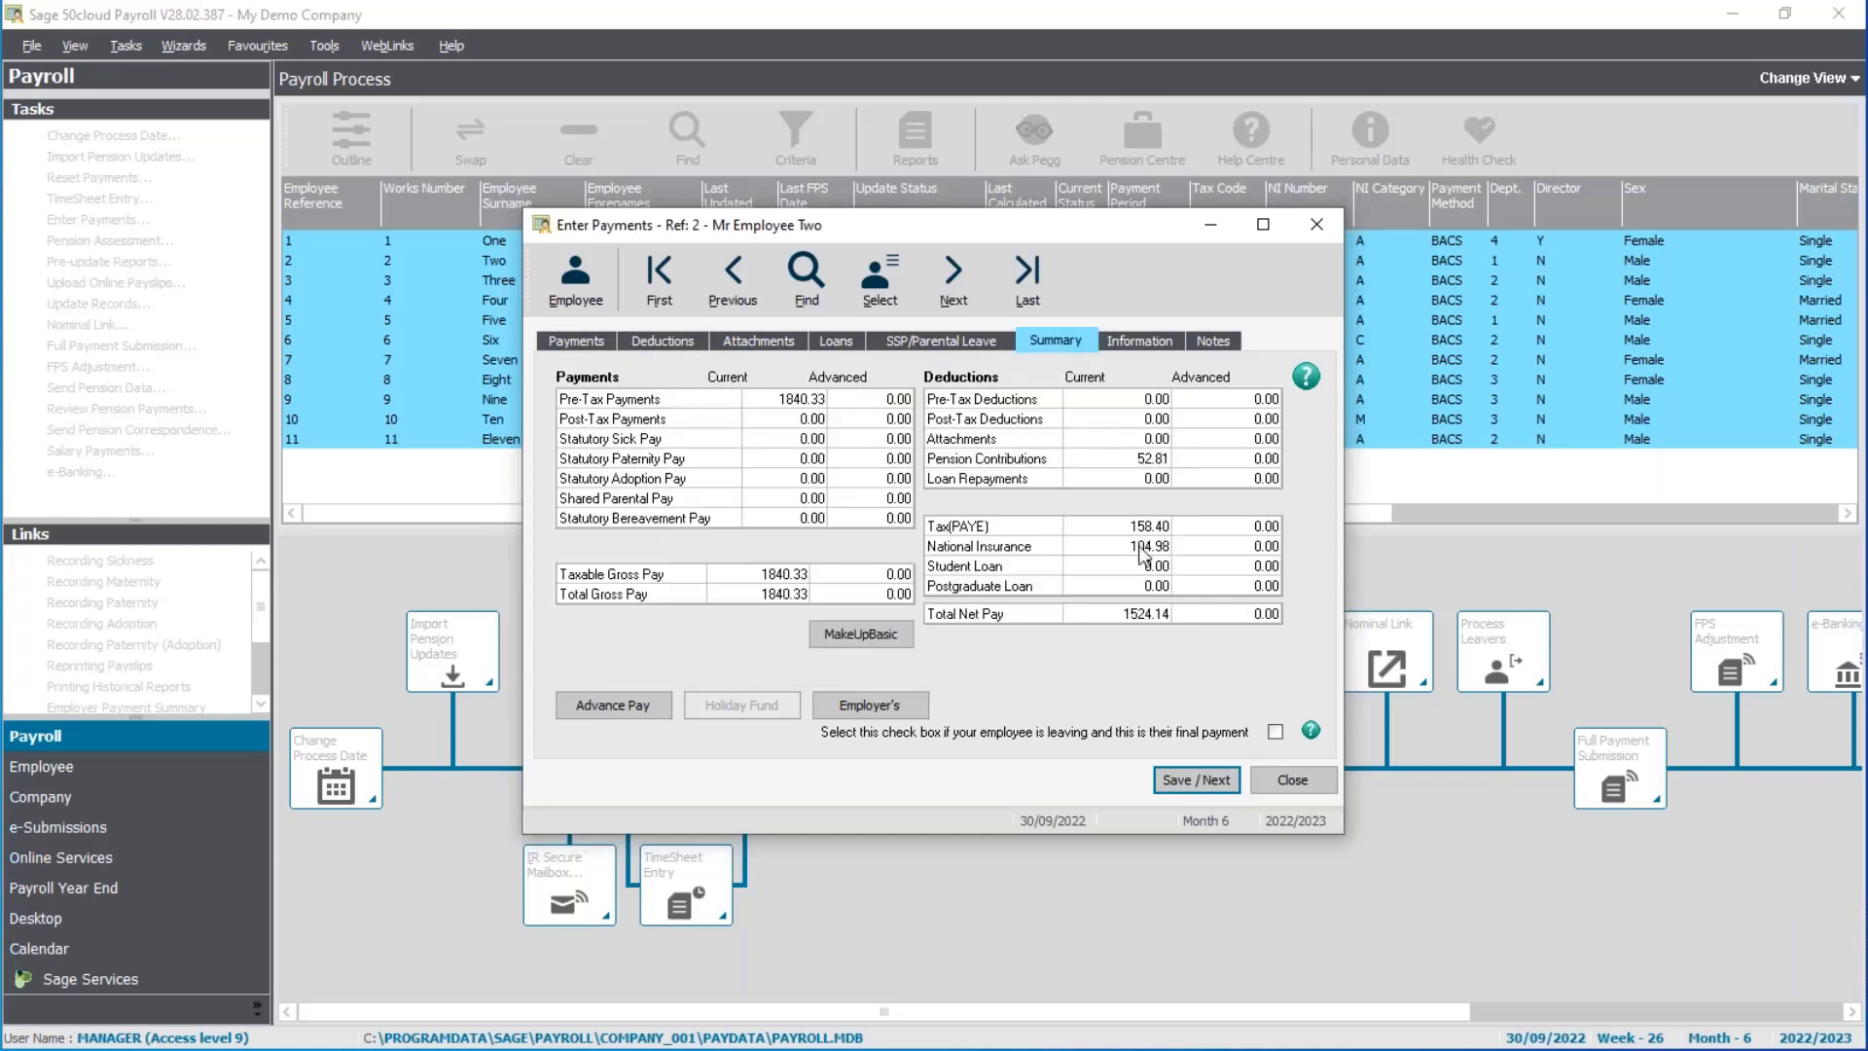
click(592, 338)
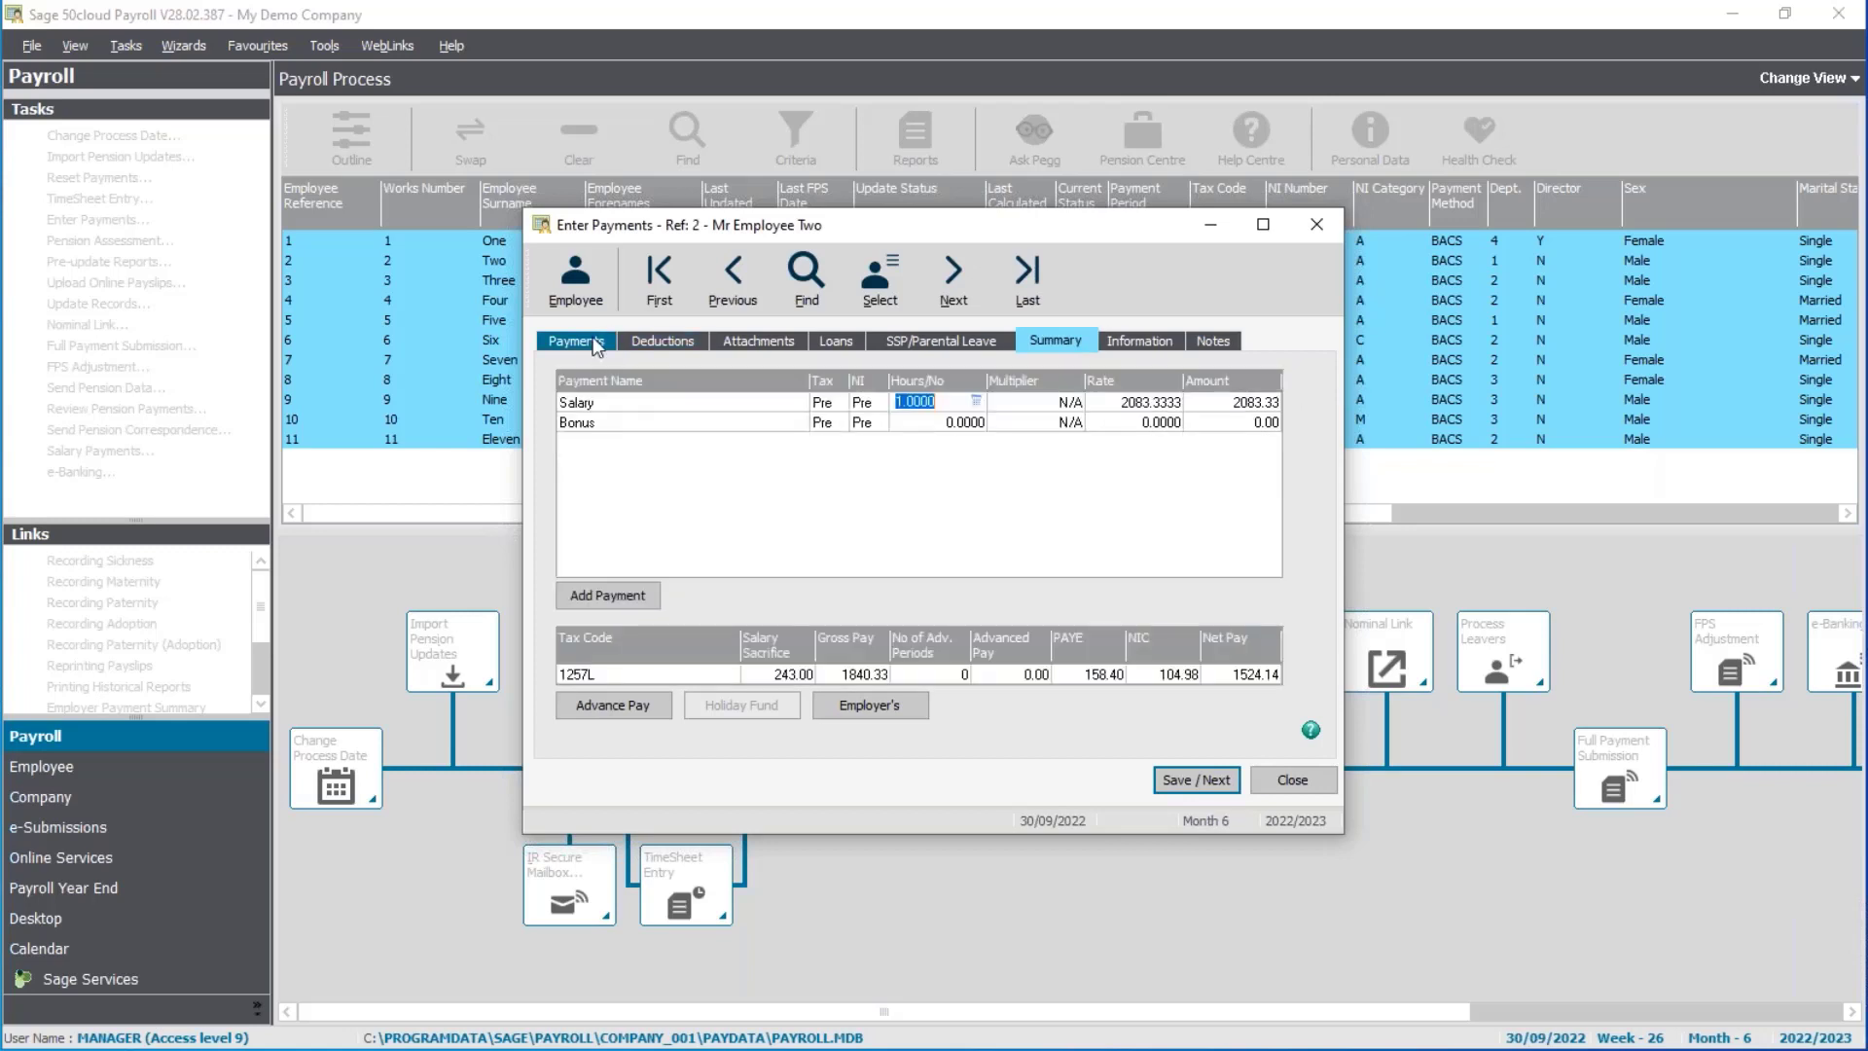
click(1196, 781)
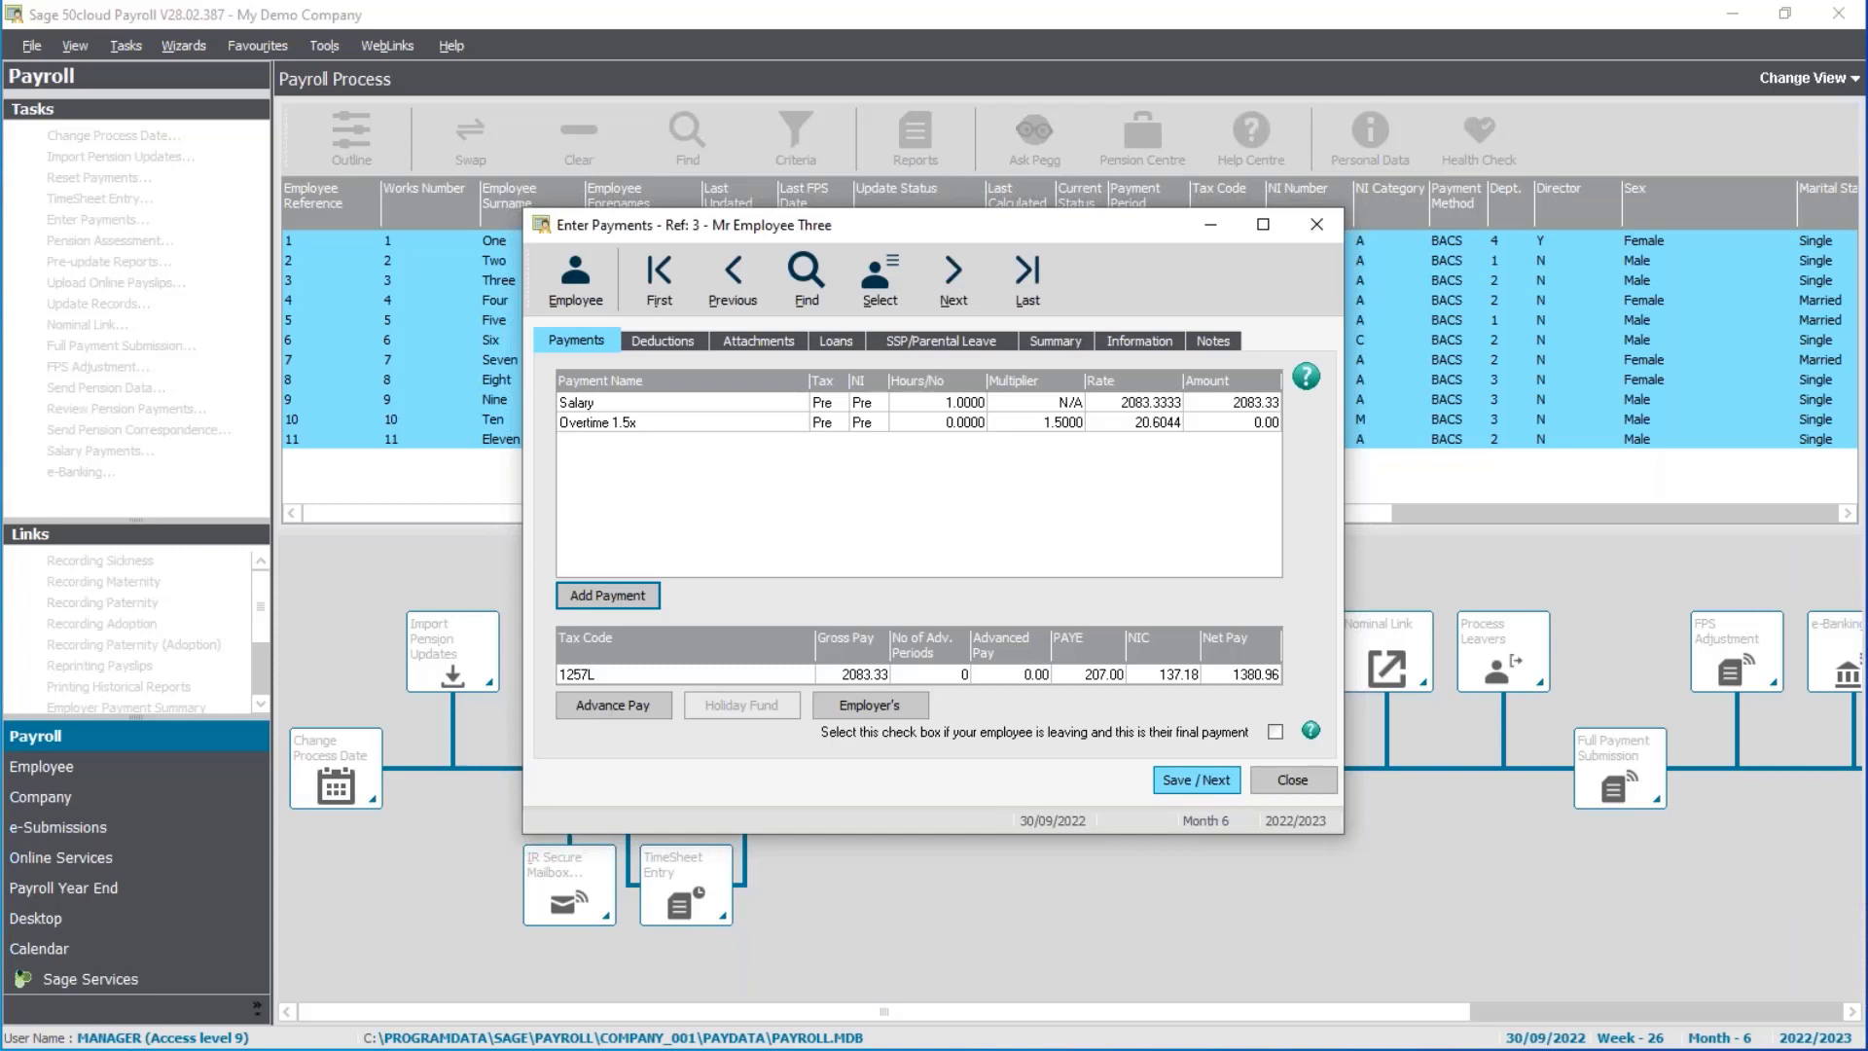
Pro-rate employee 3's Salary quantity as 17 divided by 22, and enter 5 hours of Overtime 1.5x
click(977, 405)
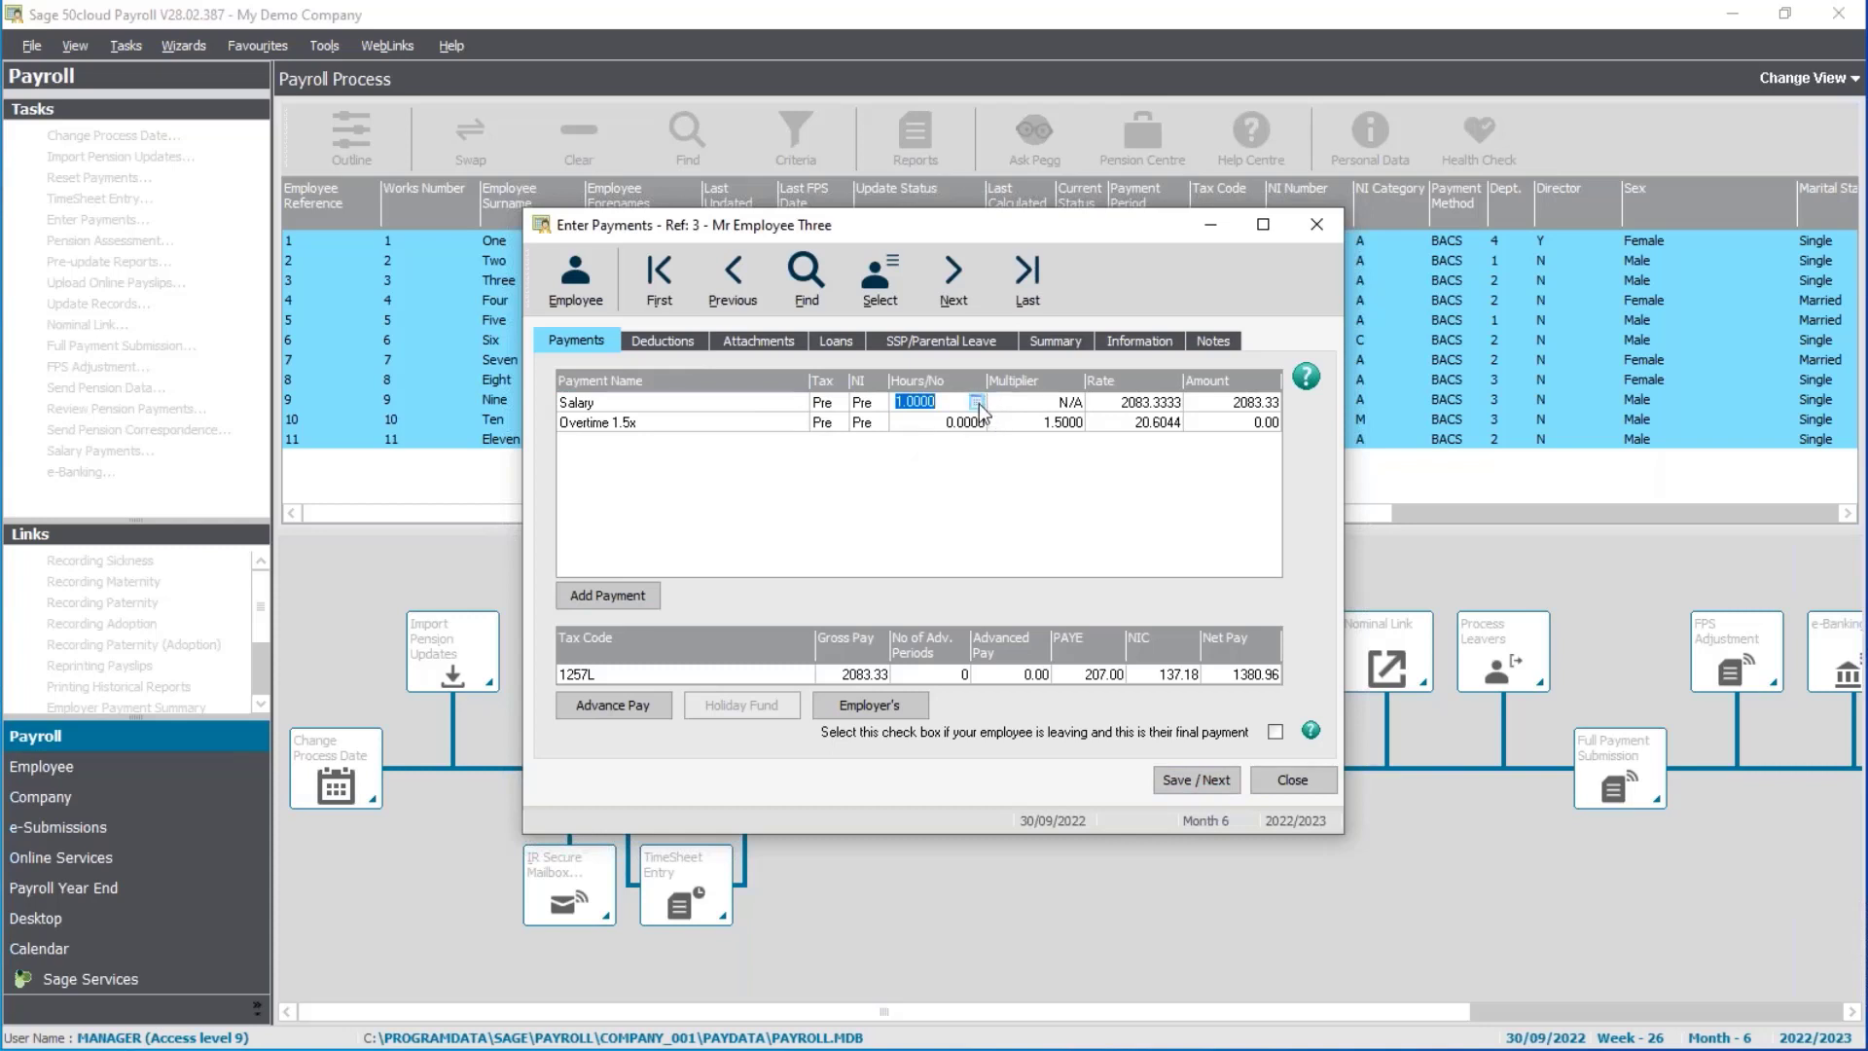
click(977, 403)
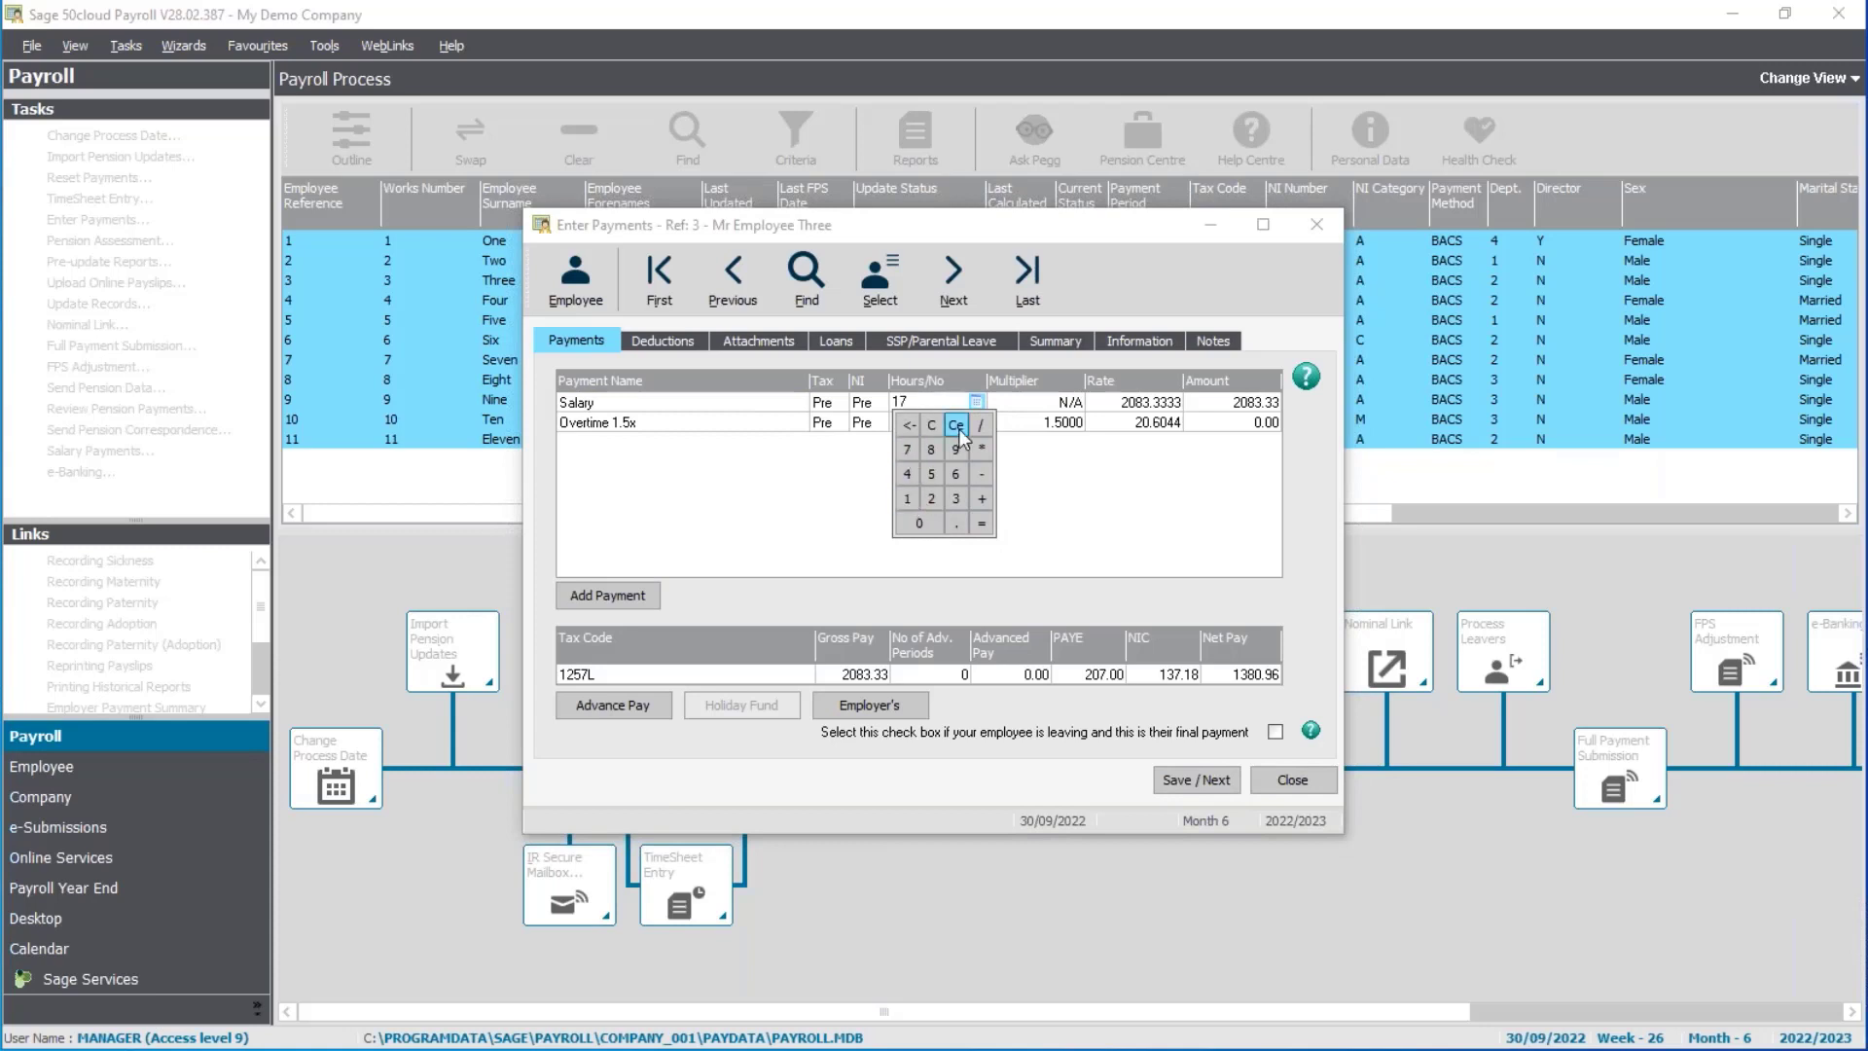
double_click(937, 496)
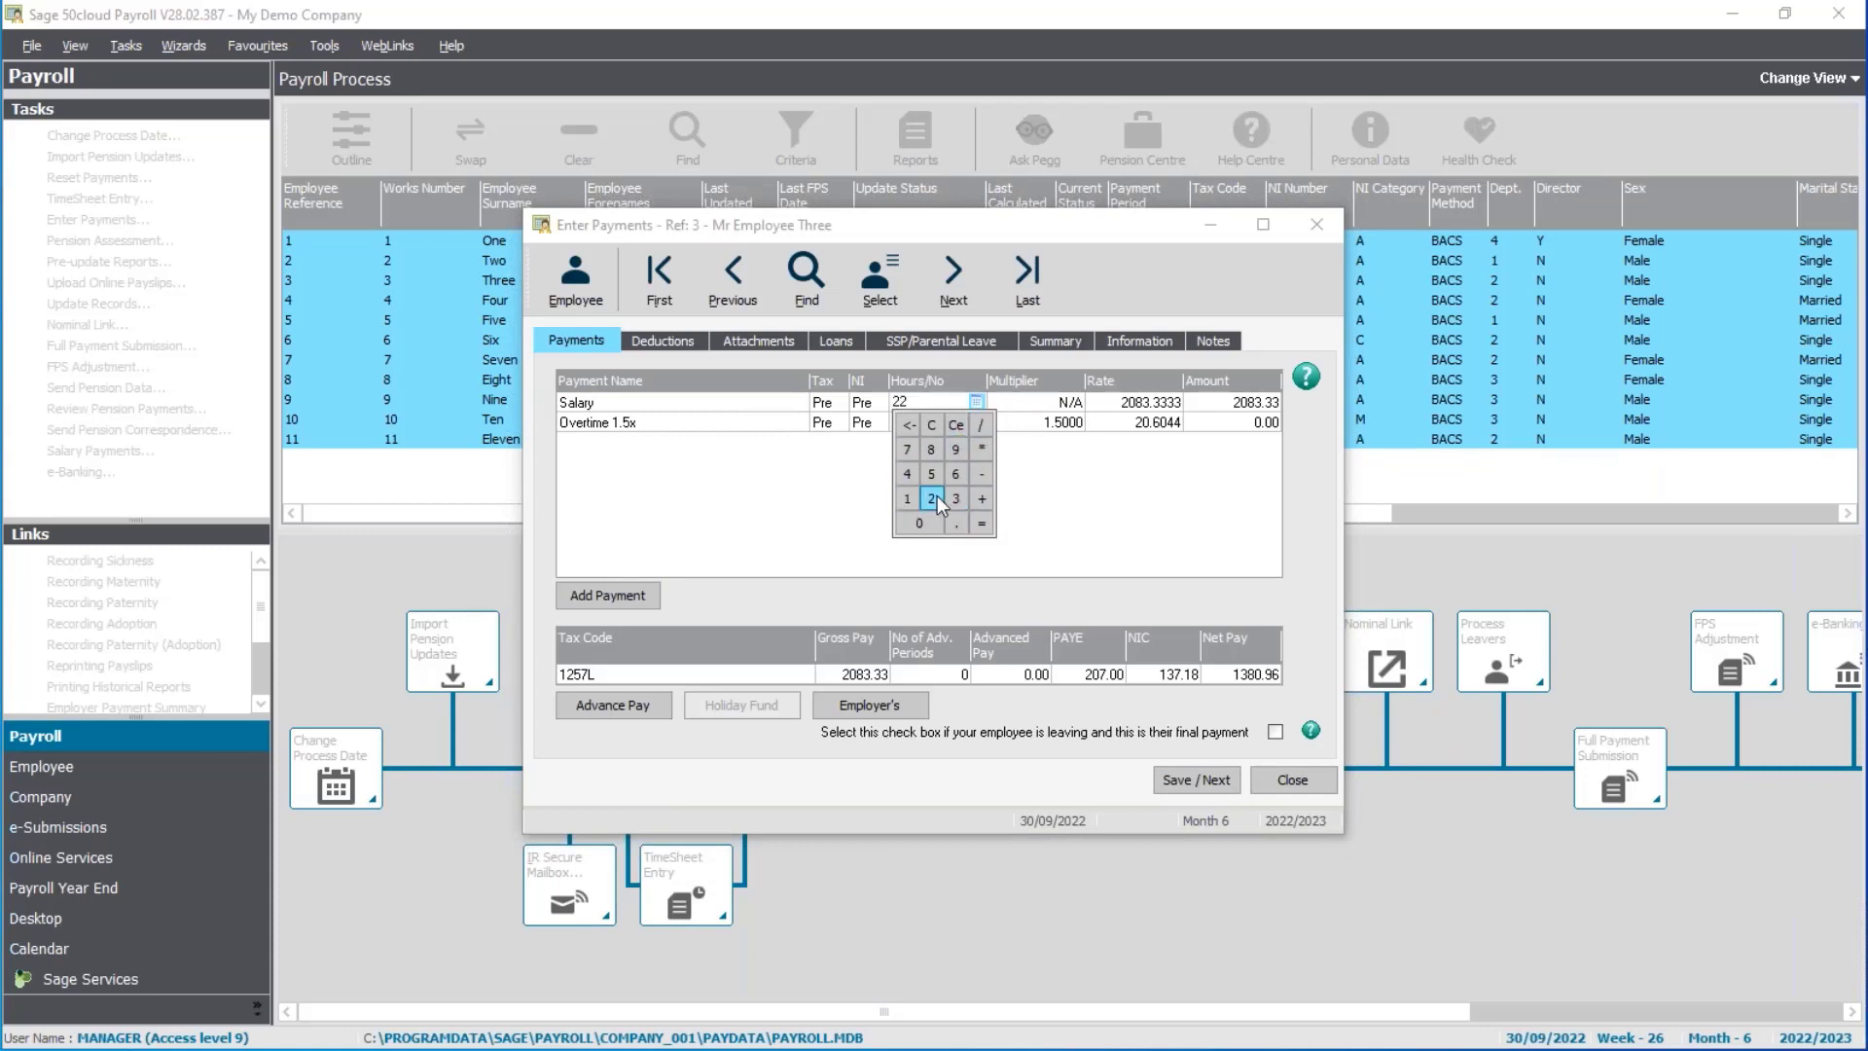
click(981, 524)
key(Tab)
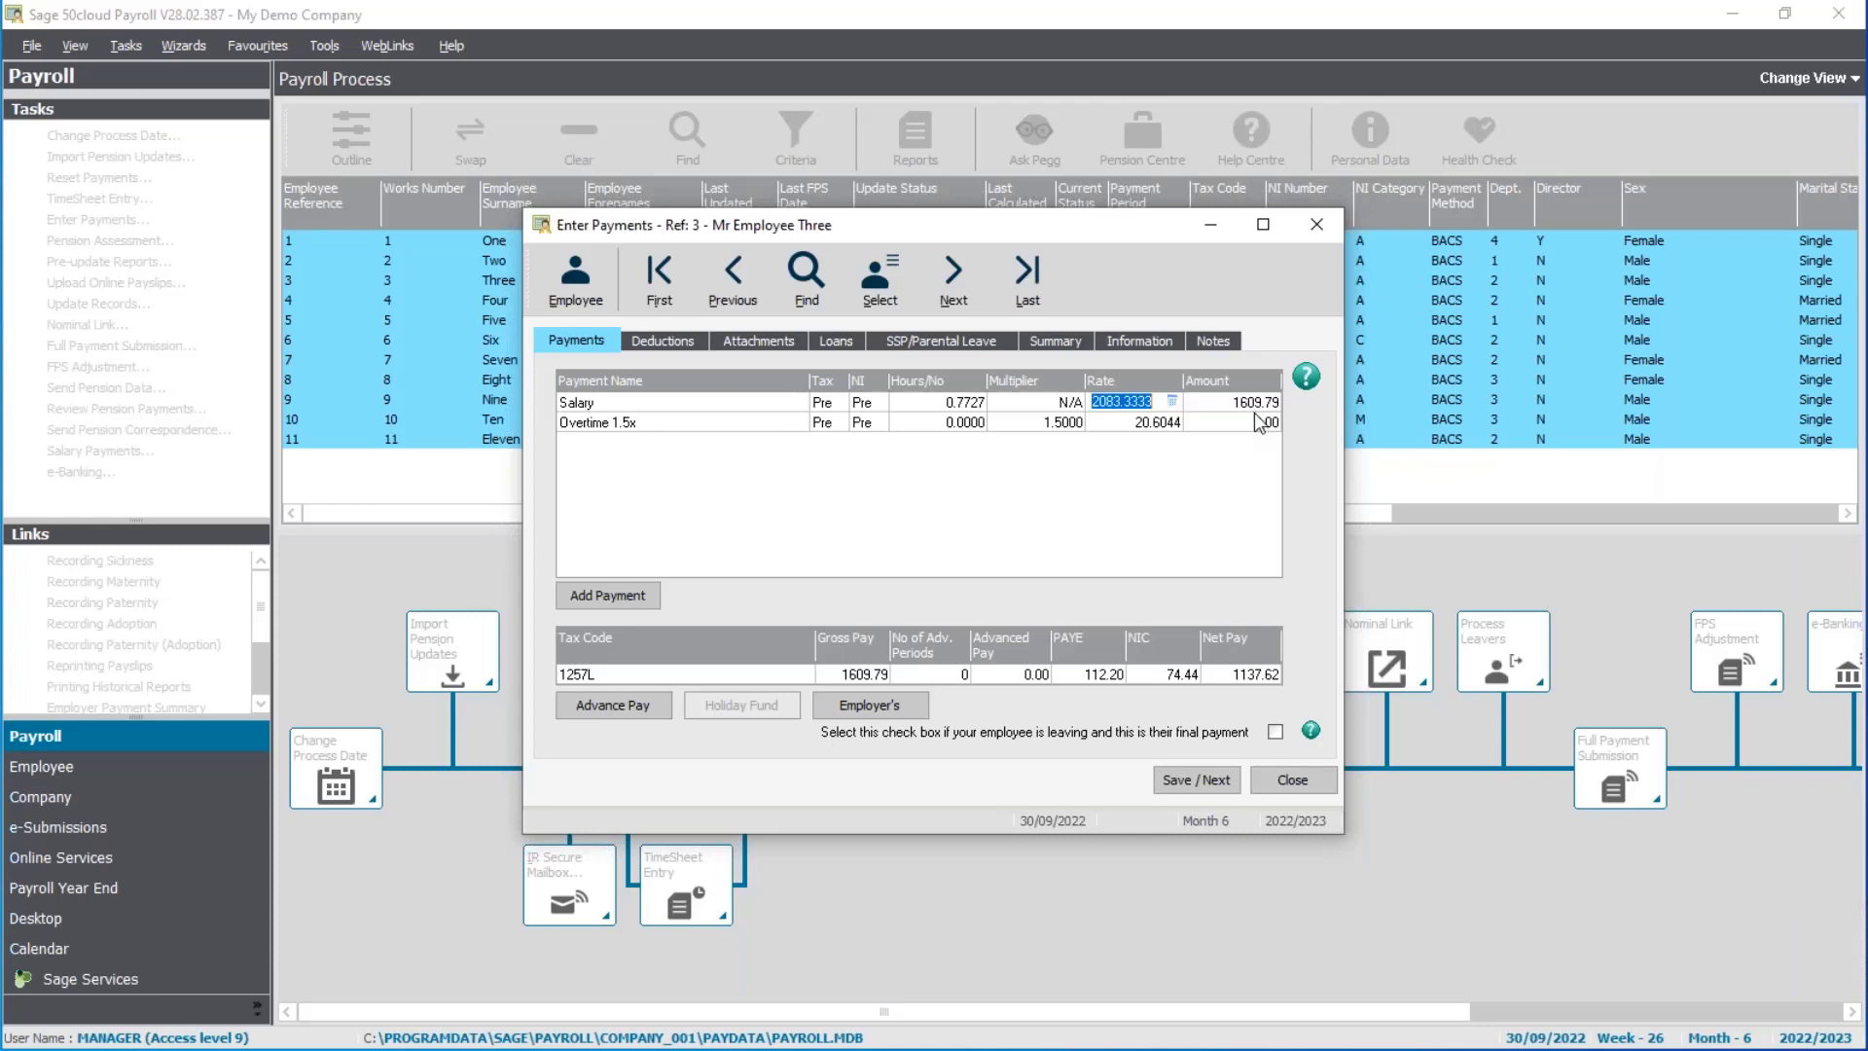
click(939, 423)
text(5)
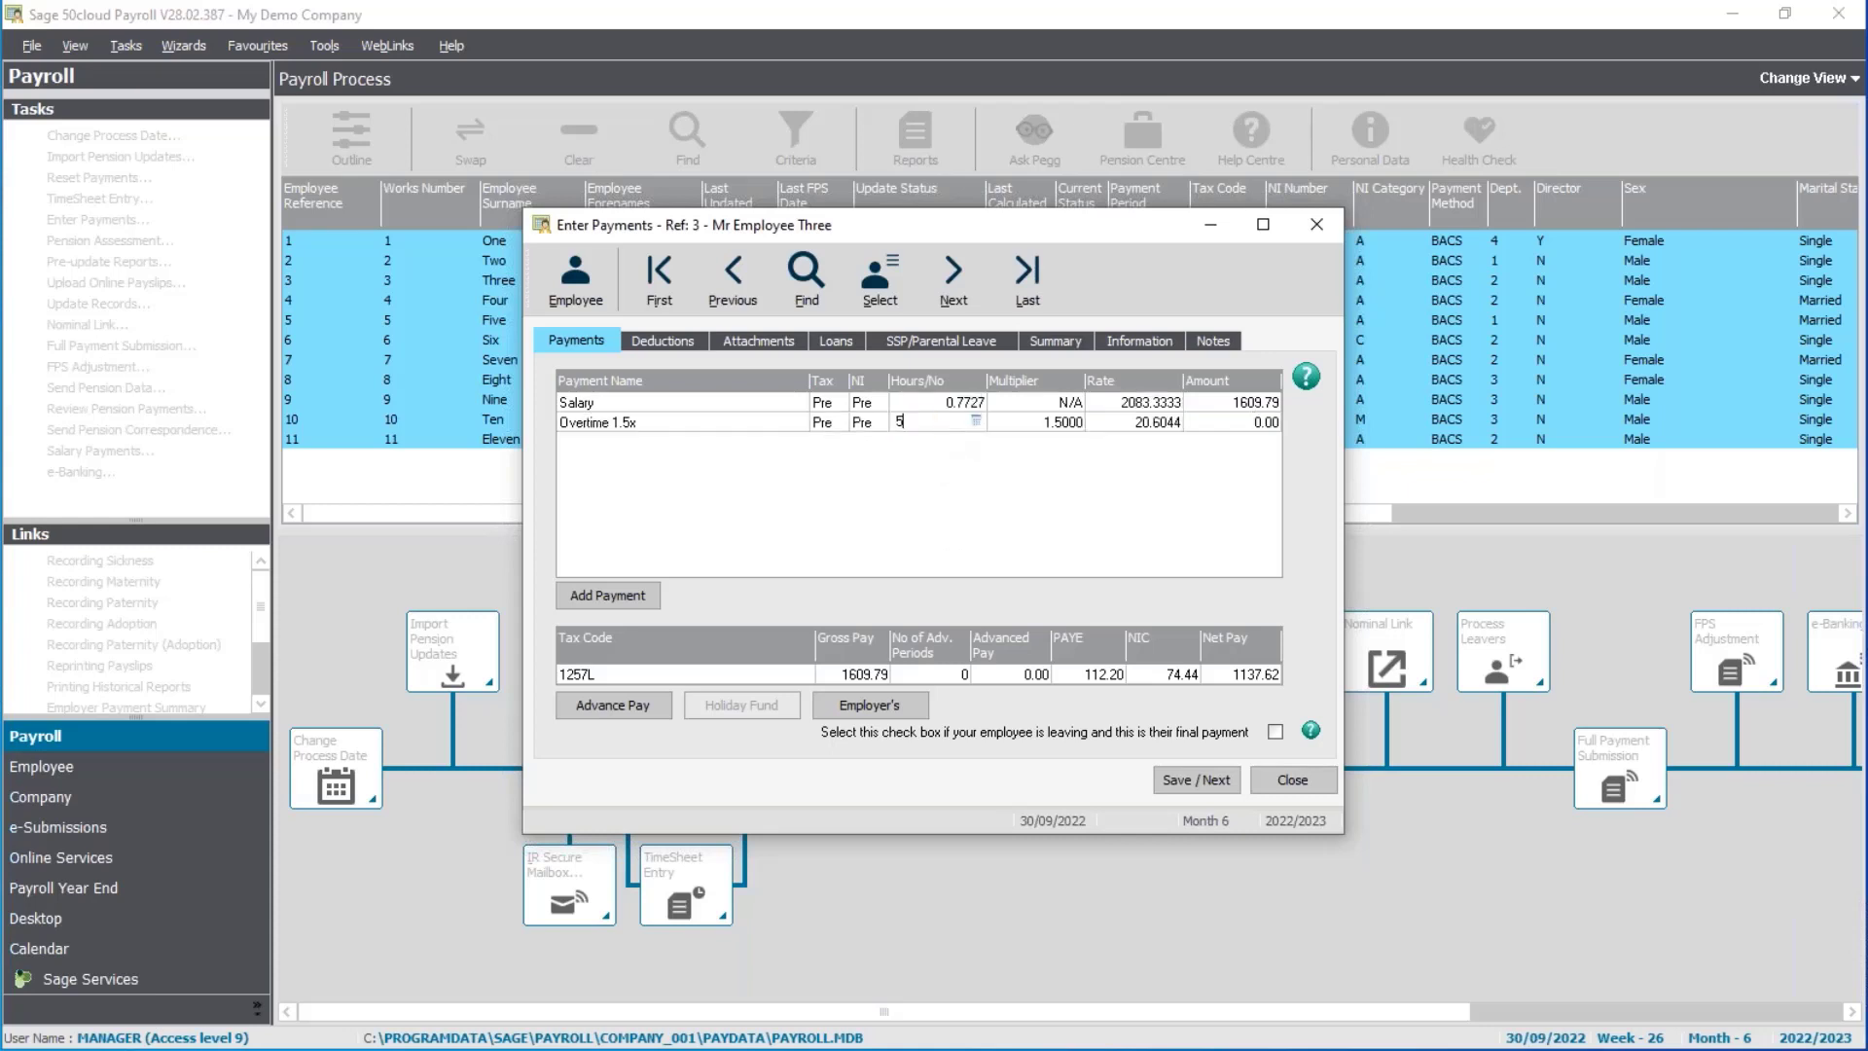
key(Tab)
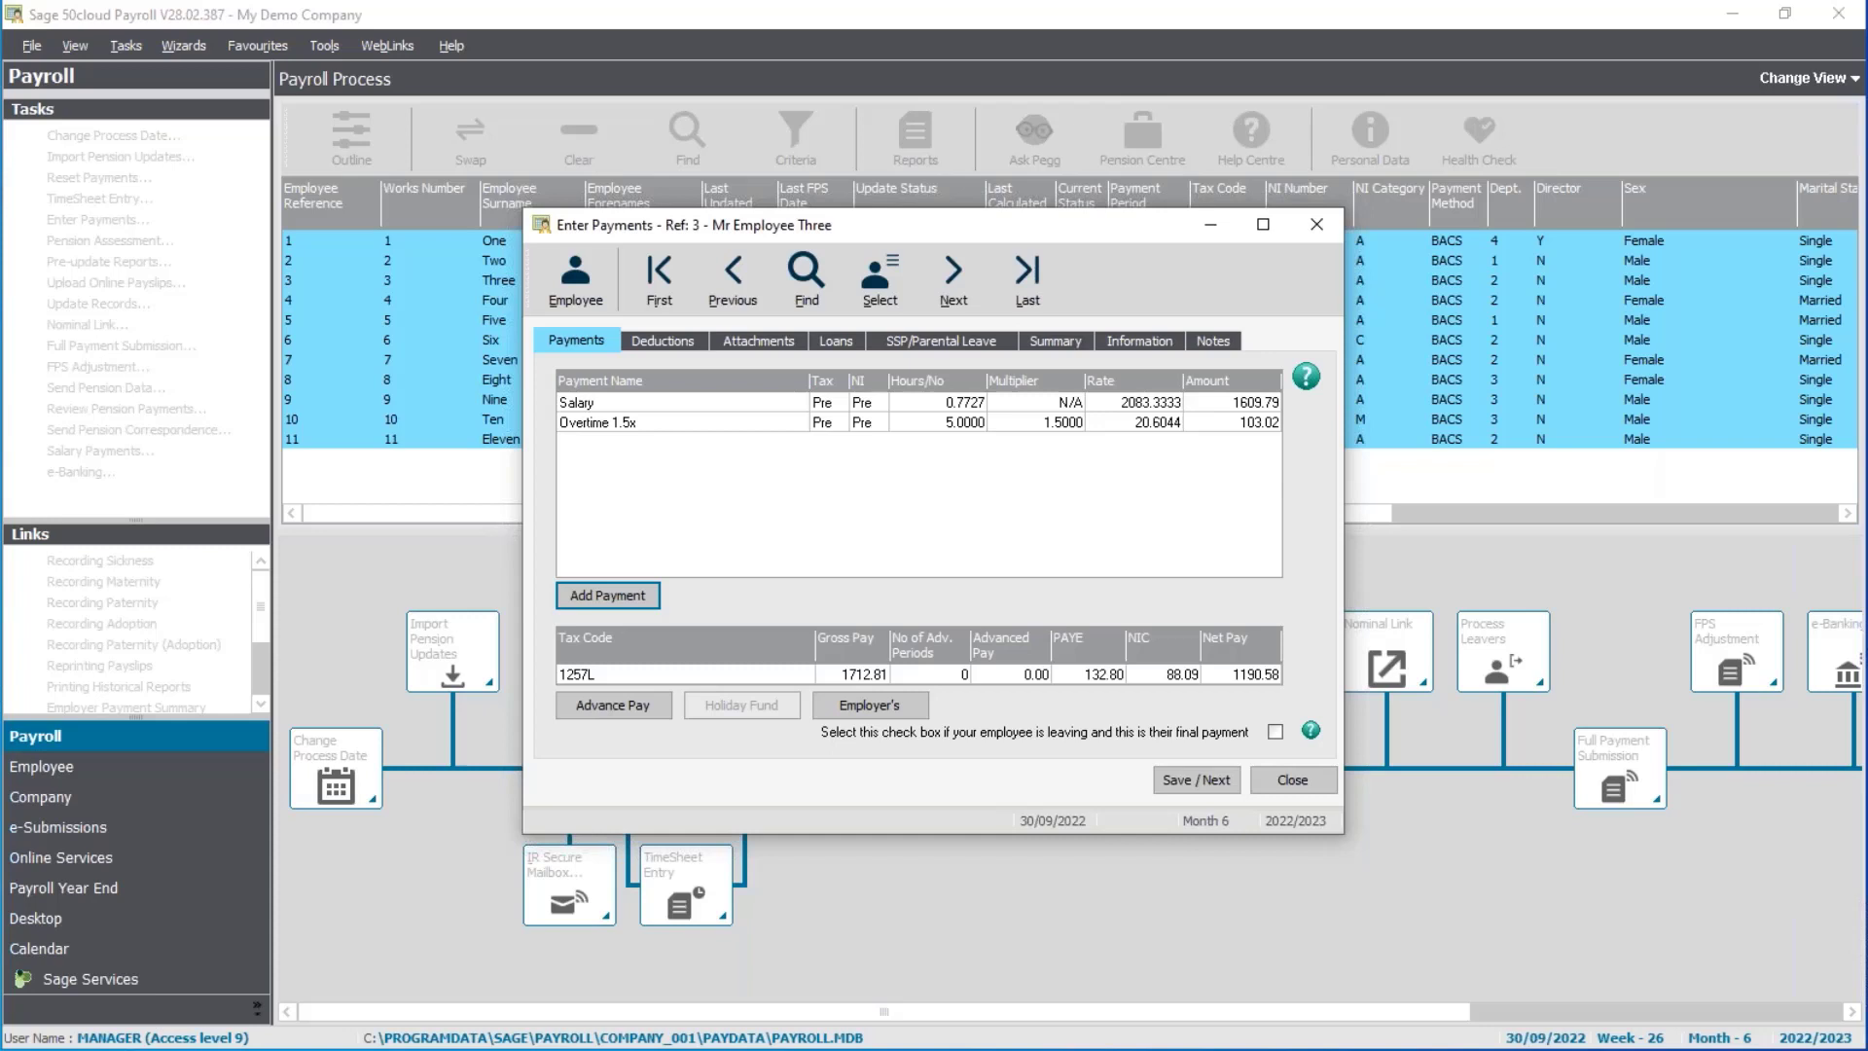
Mark employee 3 as leaving with this as the final payment, acknowledge the leaver notices, and save to move to employee 4
click(1275, 732)
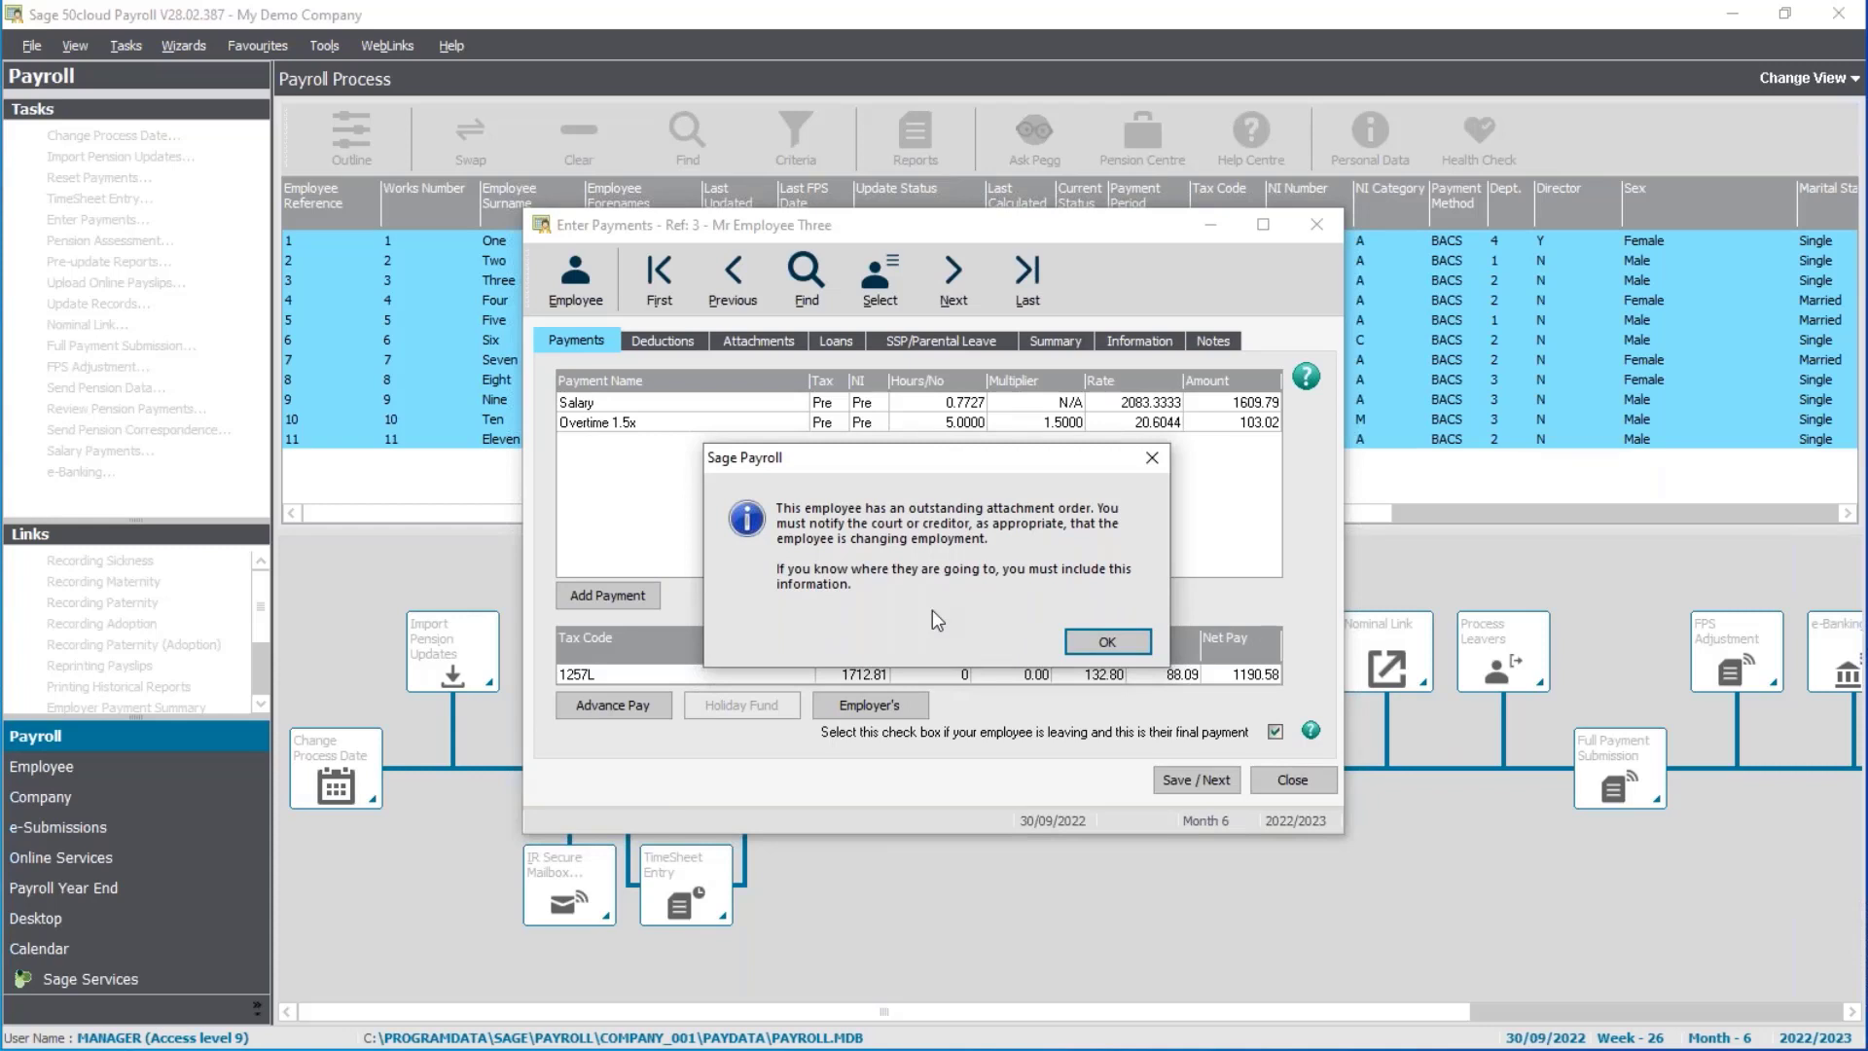
click(1080, 645)
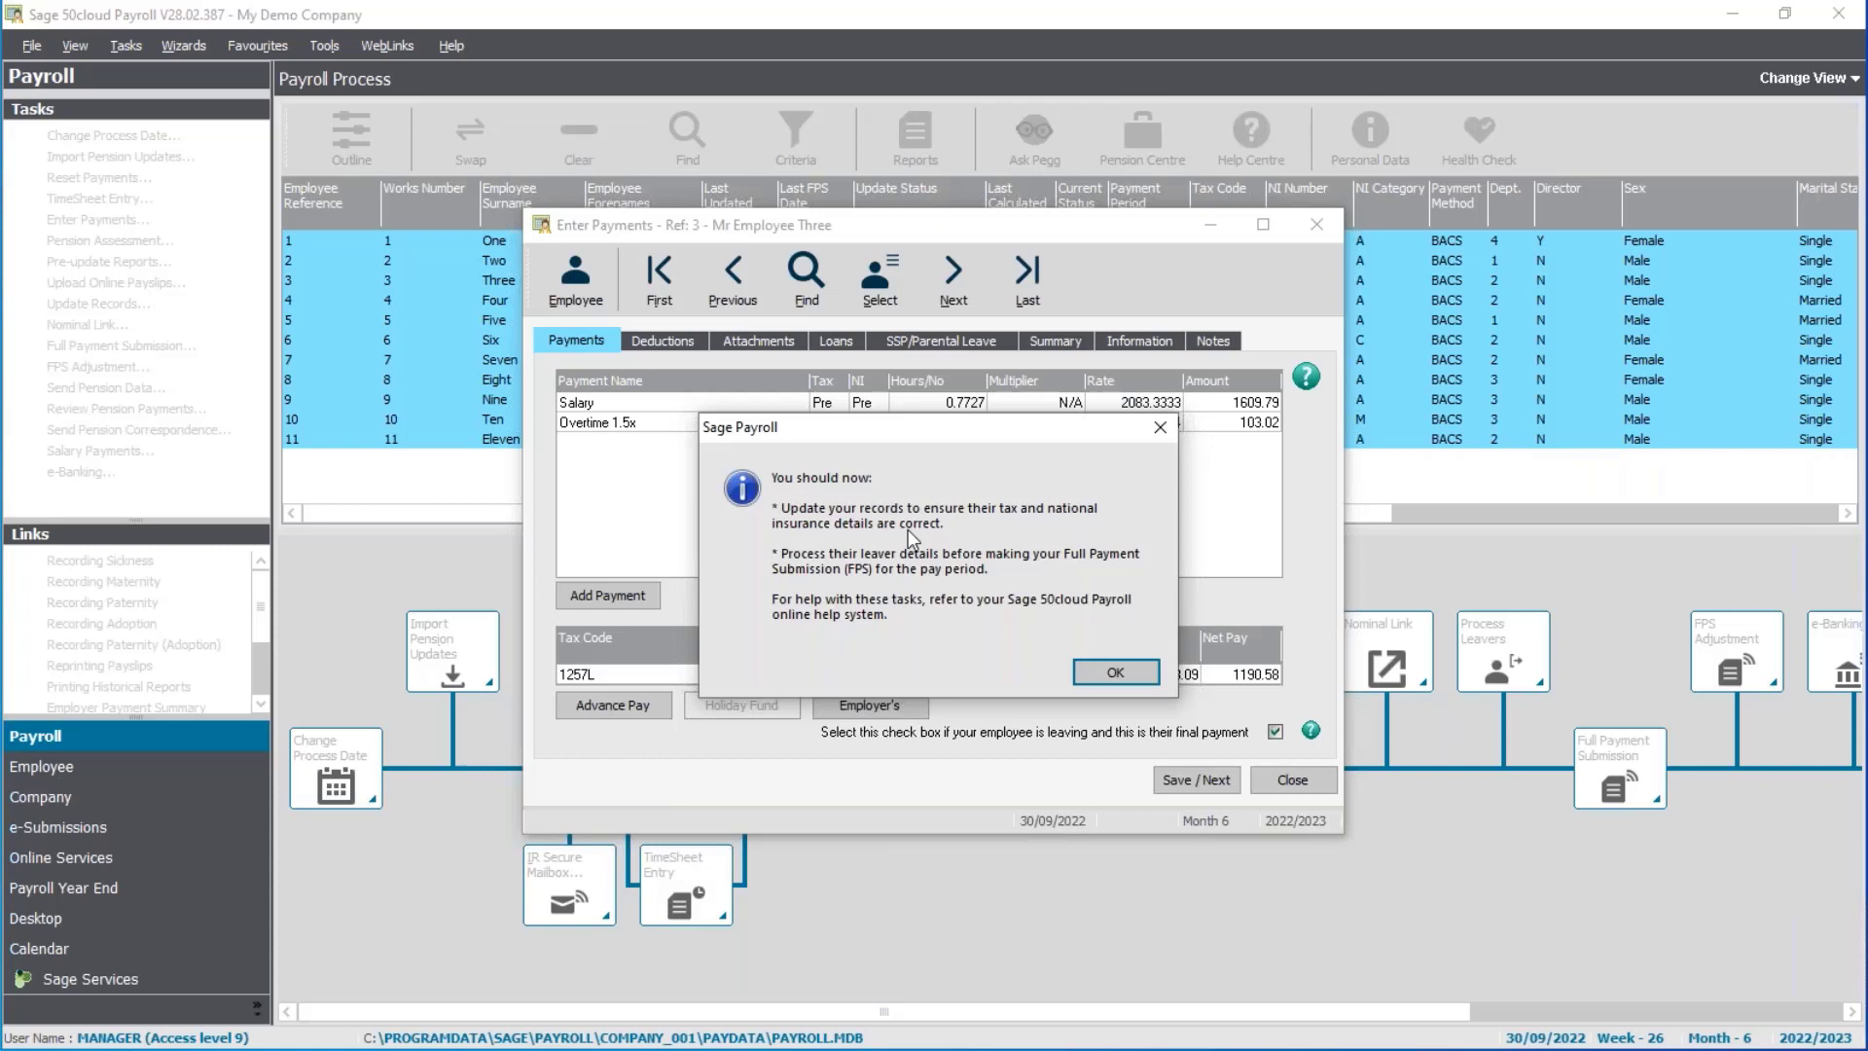
click(1088, 681)
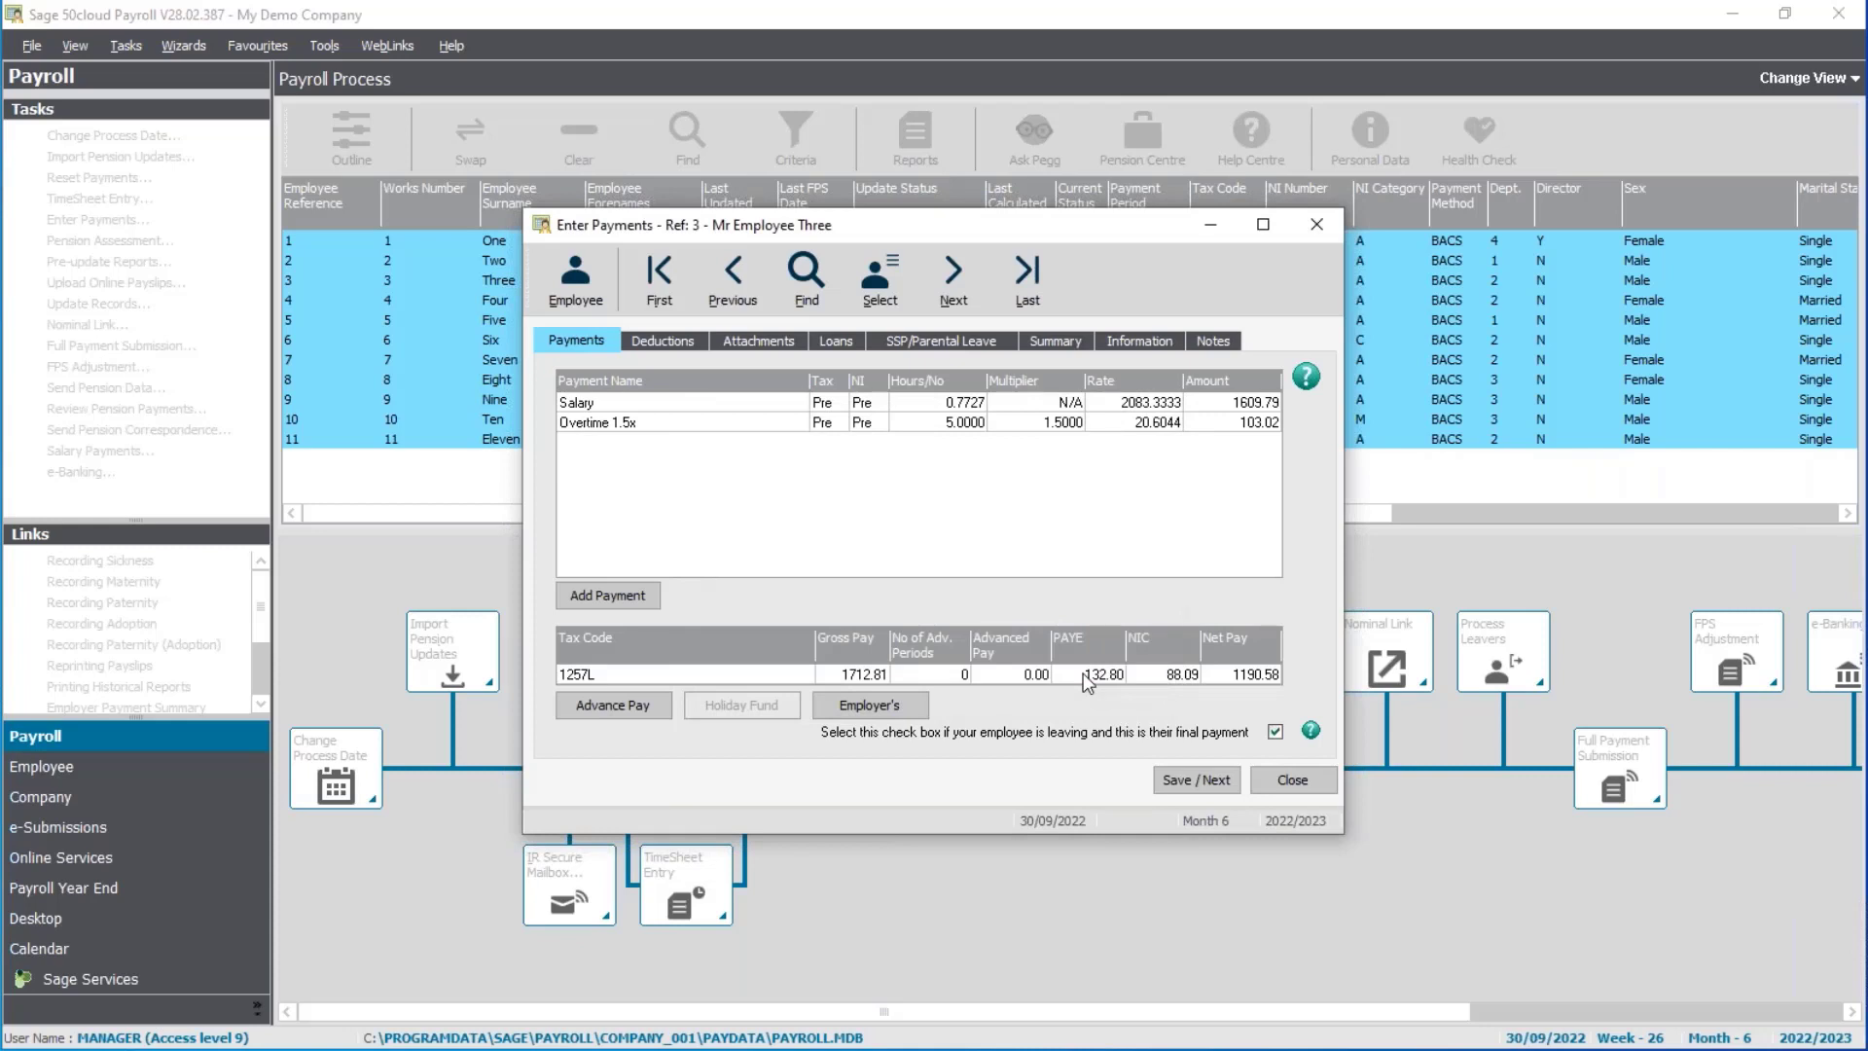
click(1189, 783)
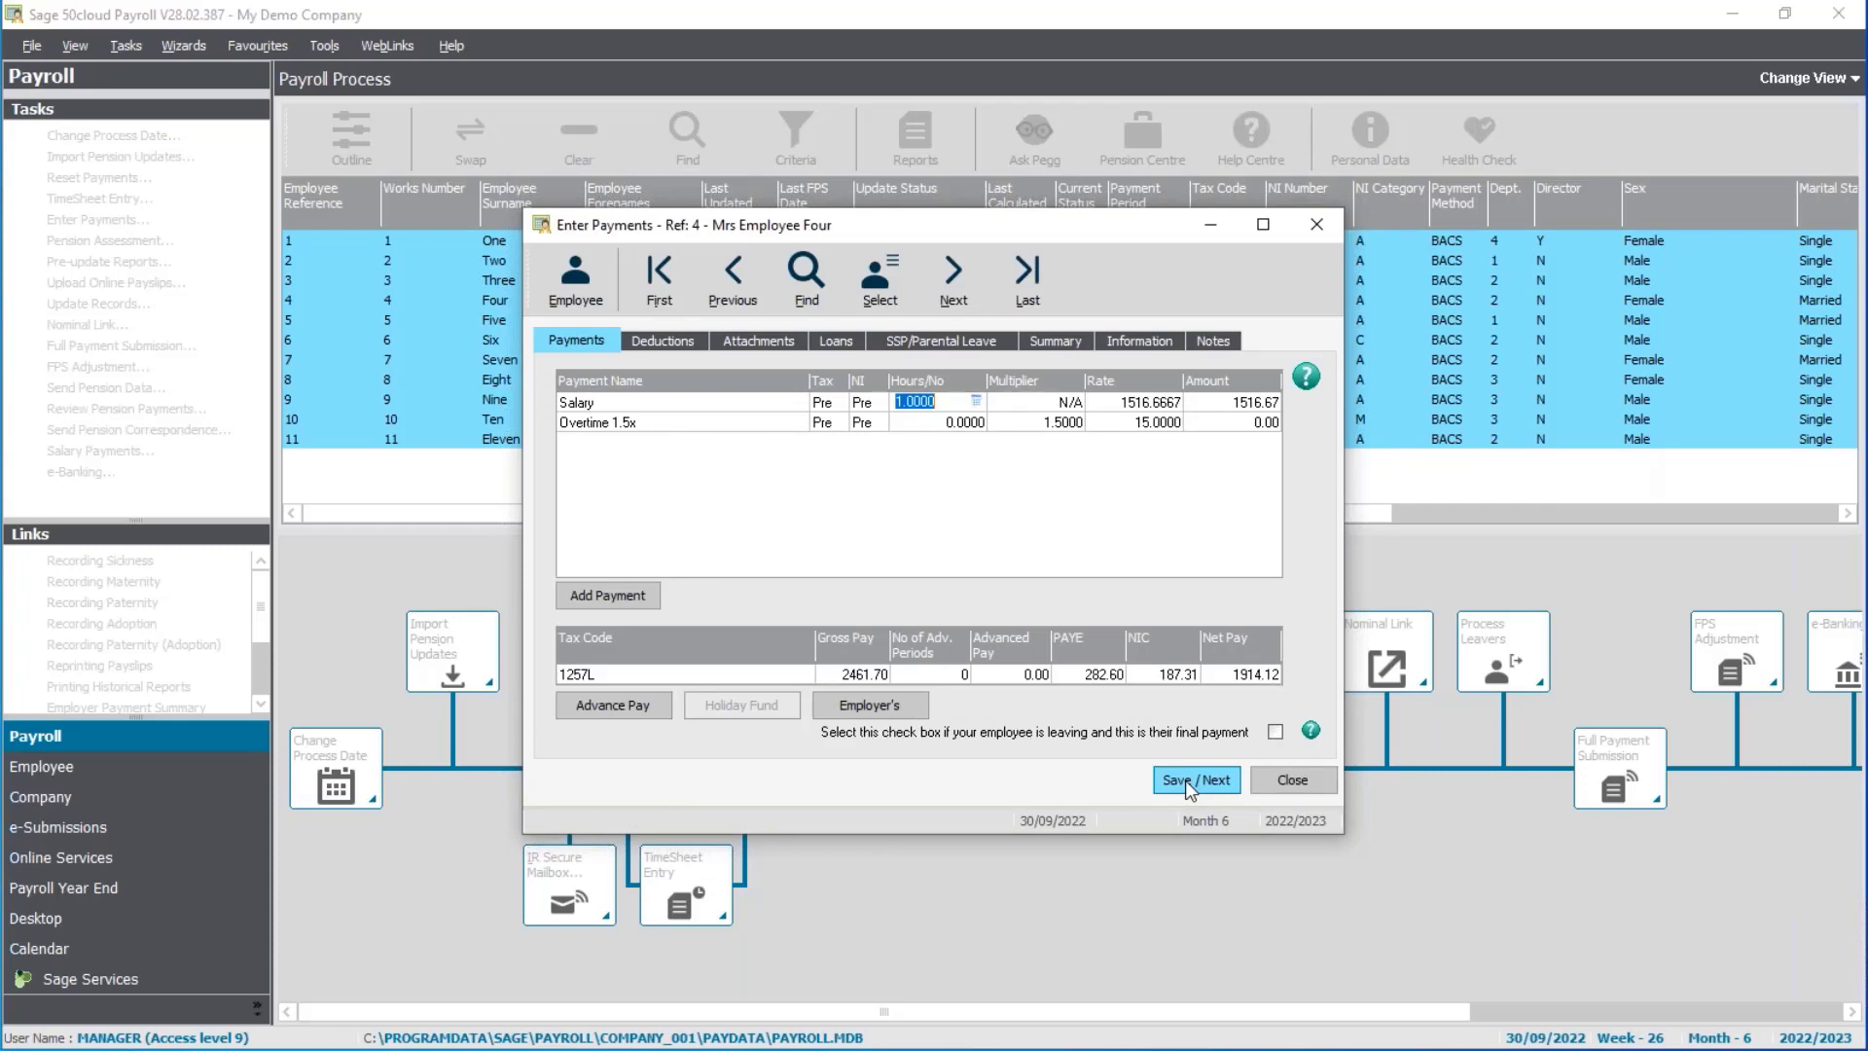
Compare employee 4's Salary line with the pay summary, and make the statutory maternity payment up to basic by reducing the Salary quantity
click(1045, 344)
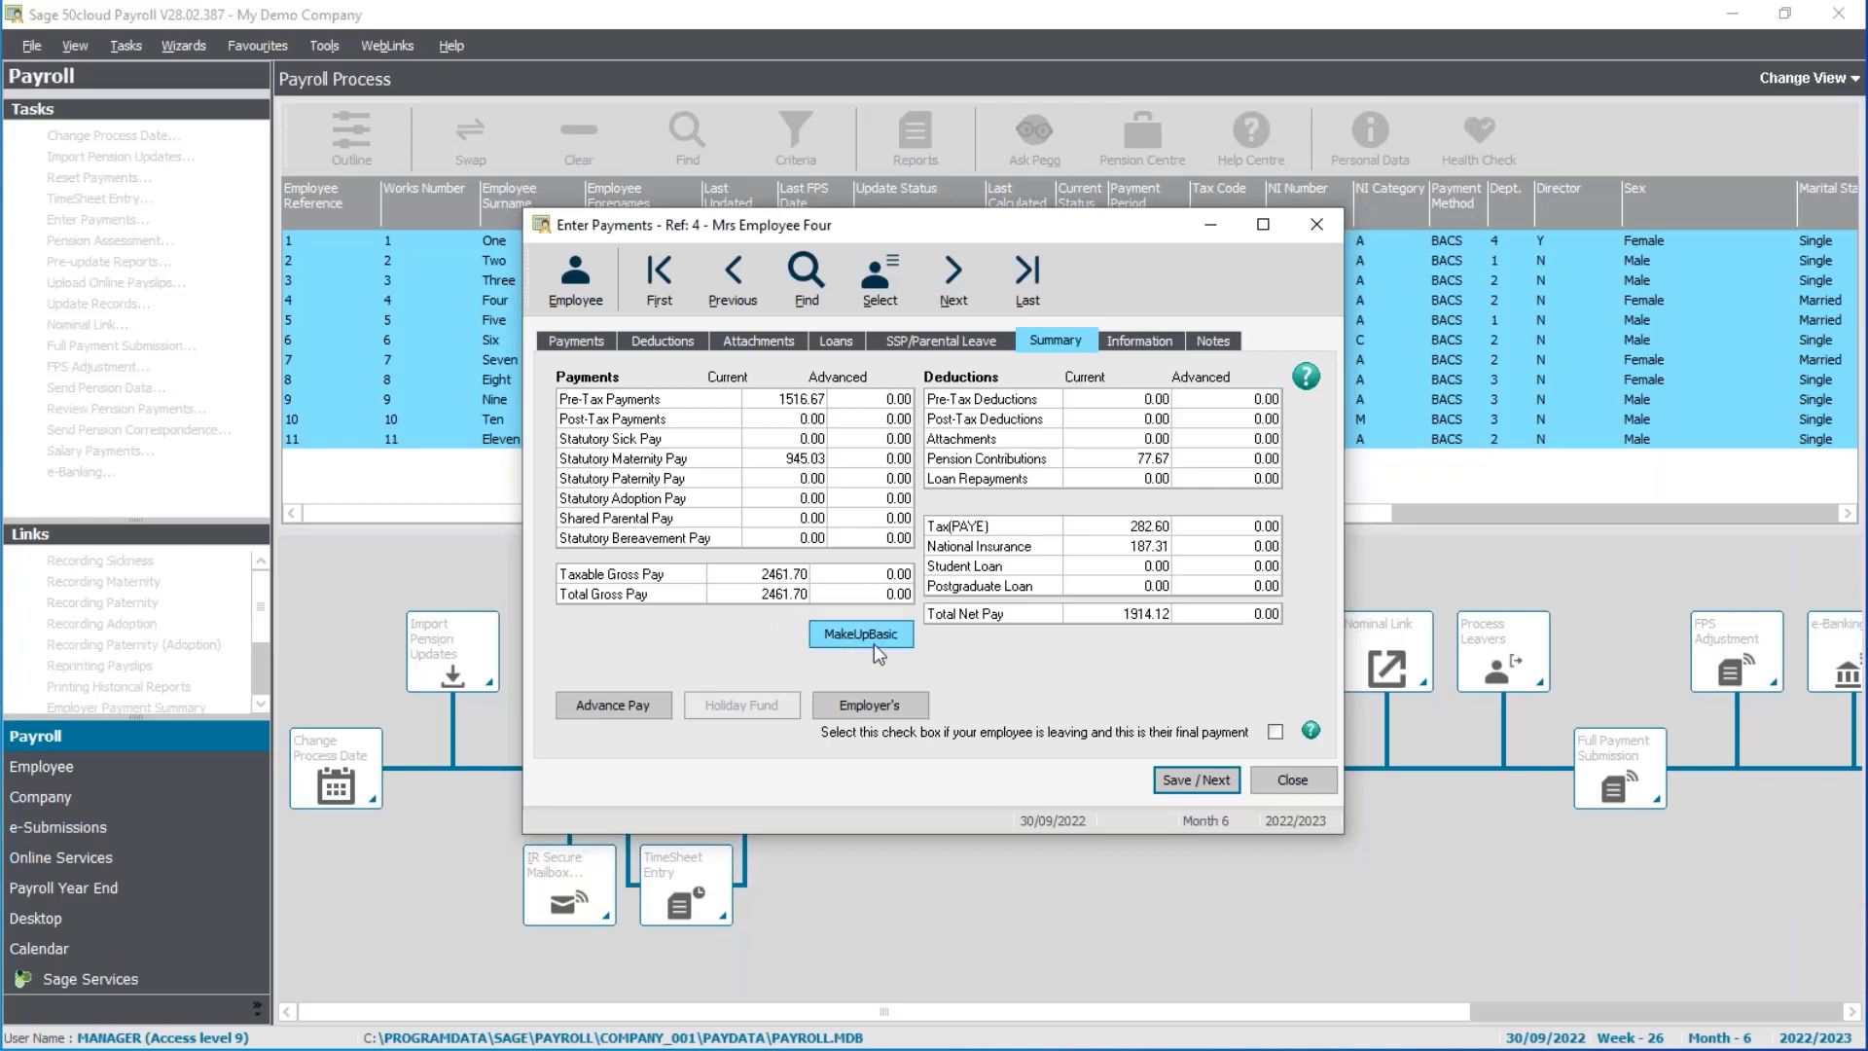
click(594, 342)
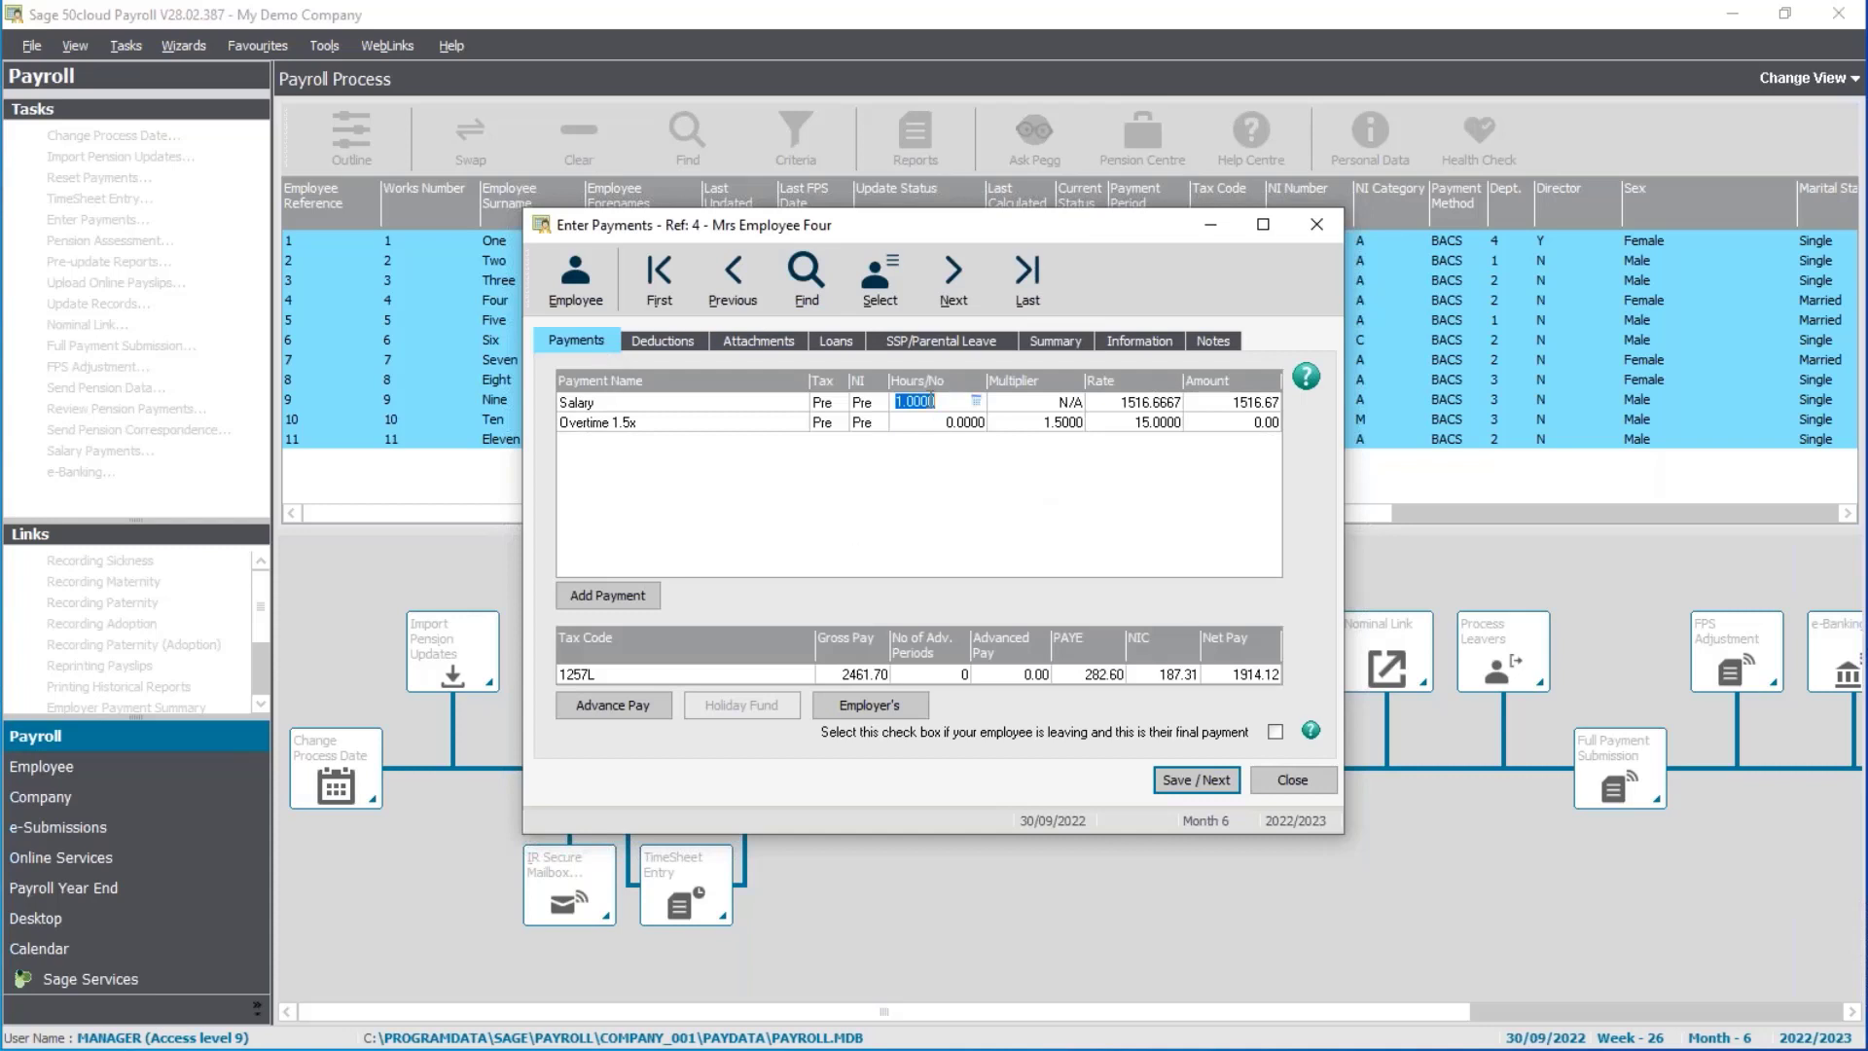
click(1153, 404)
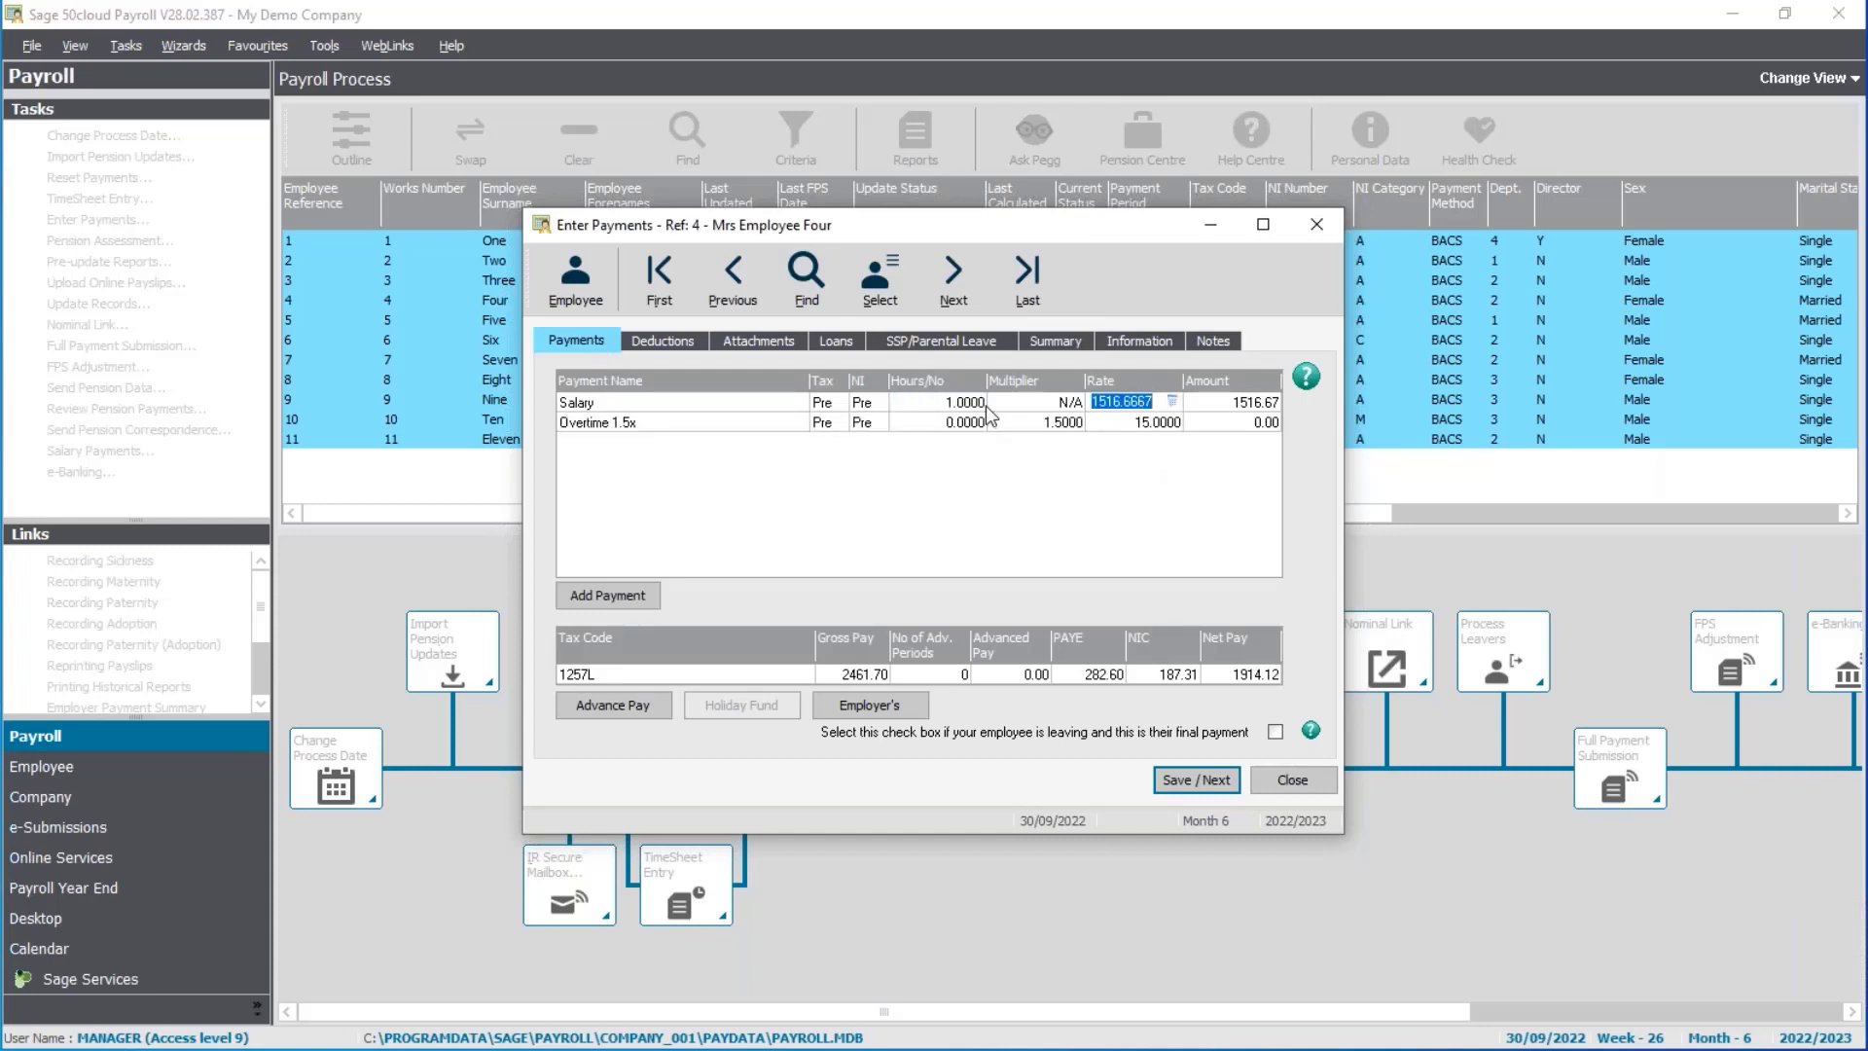
click(1057, 341)
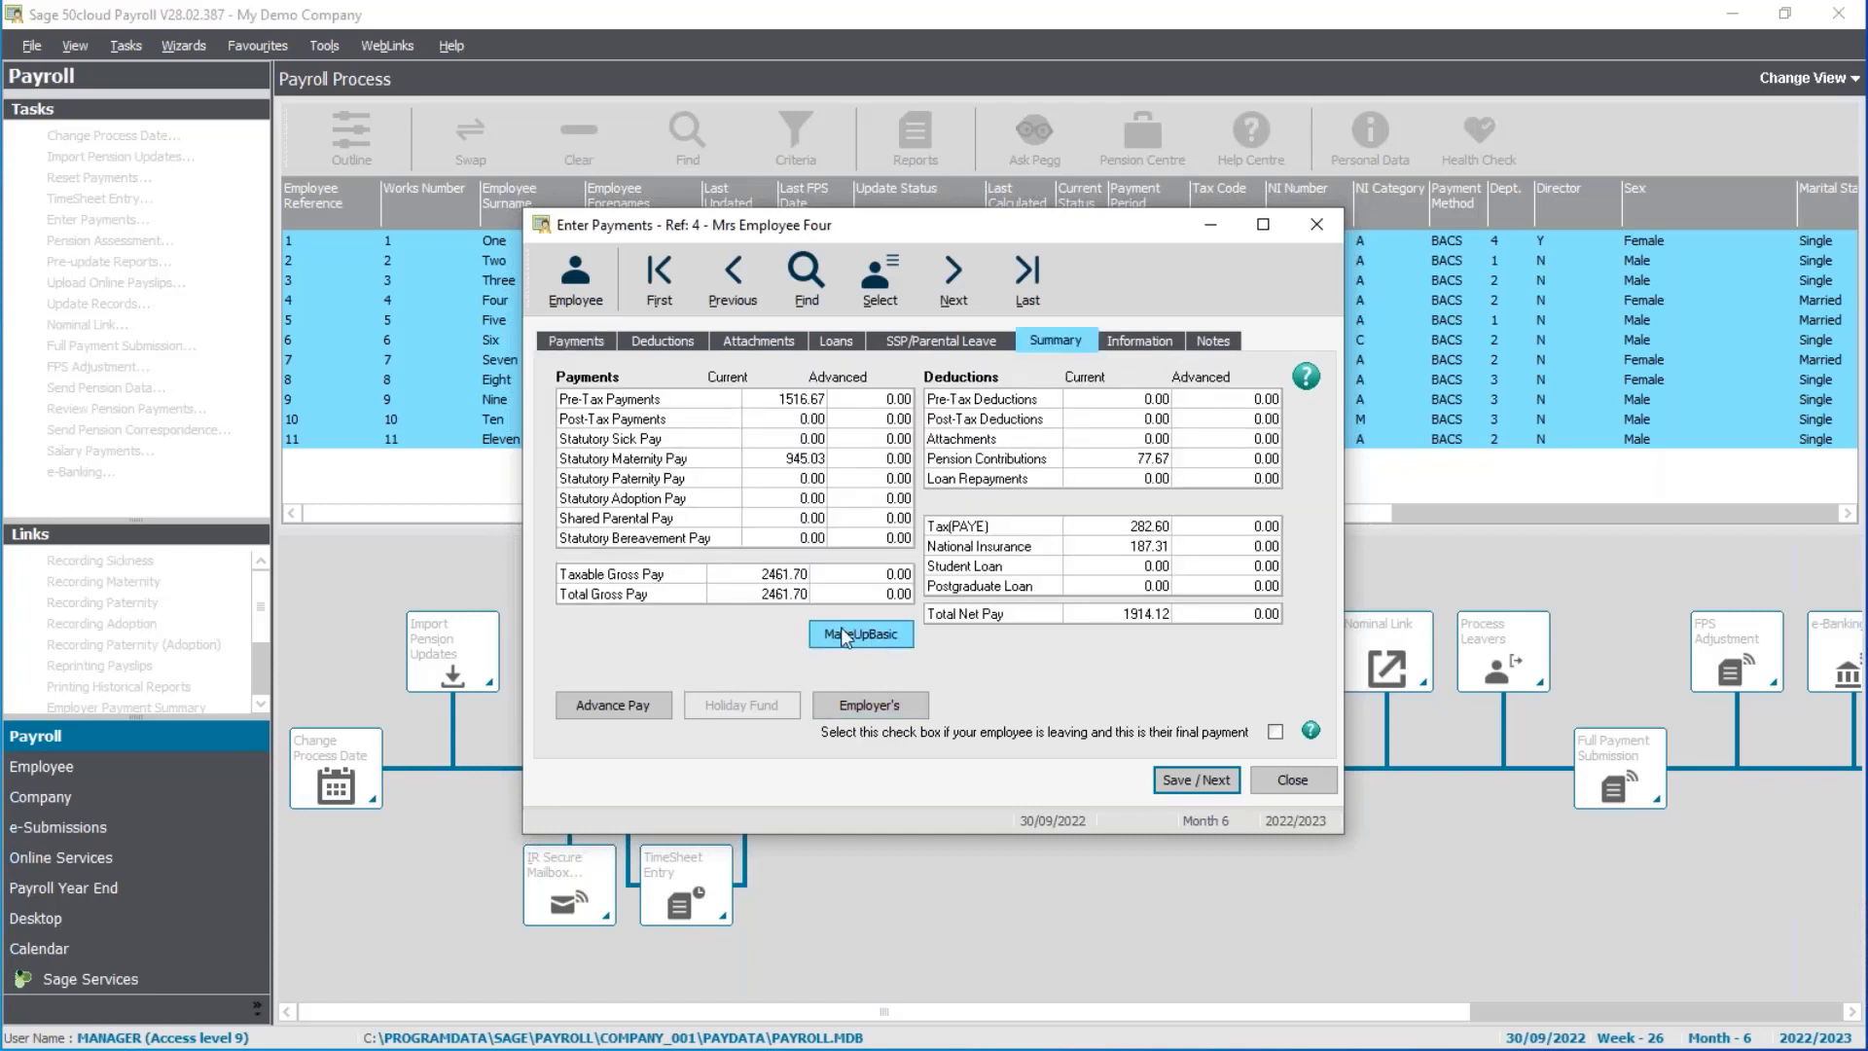
click(886, 635)
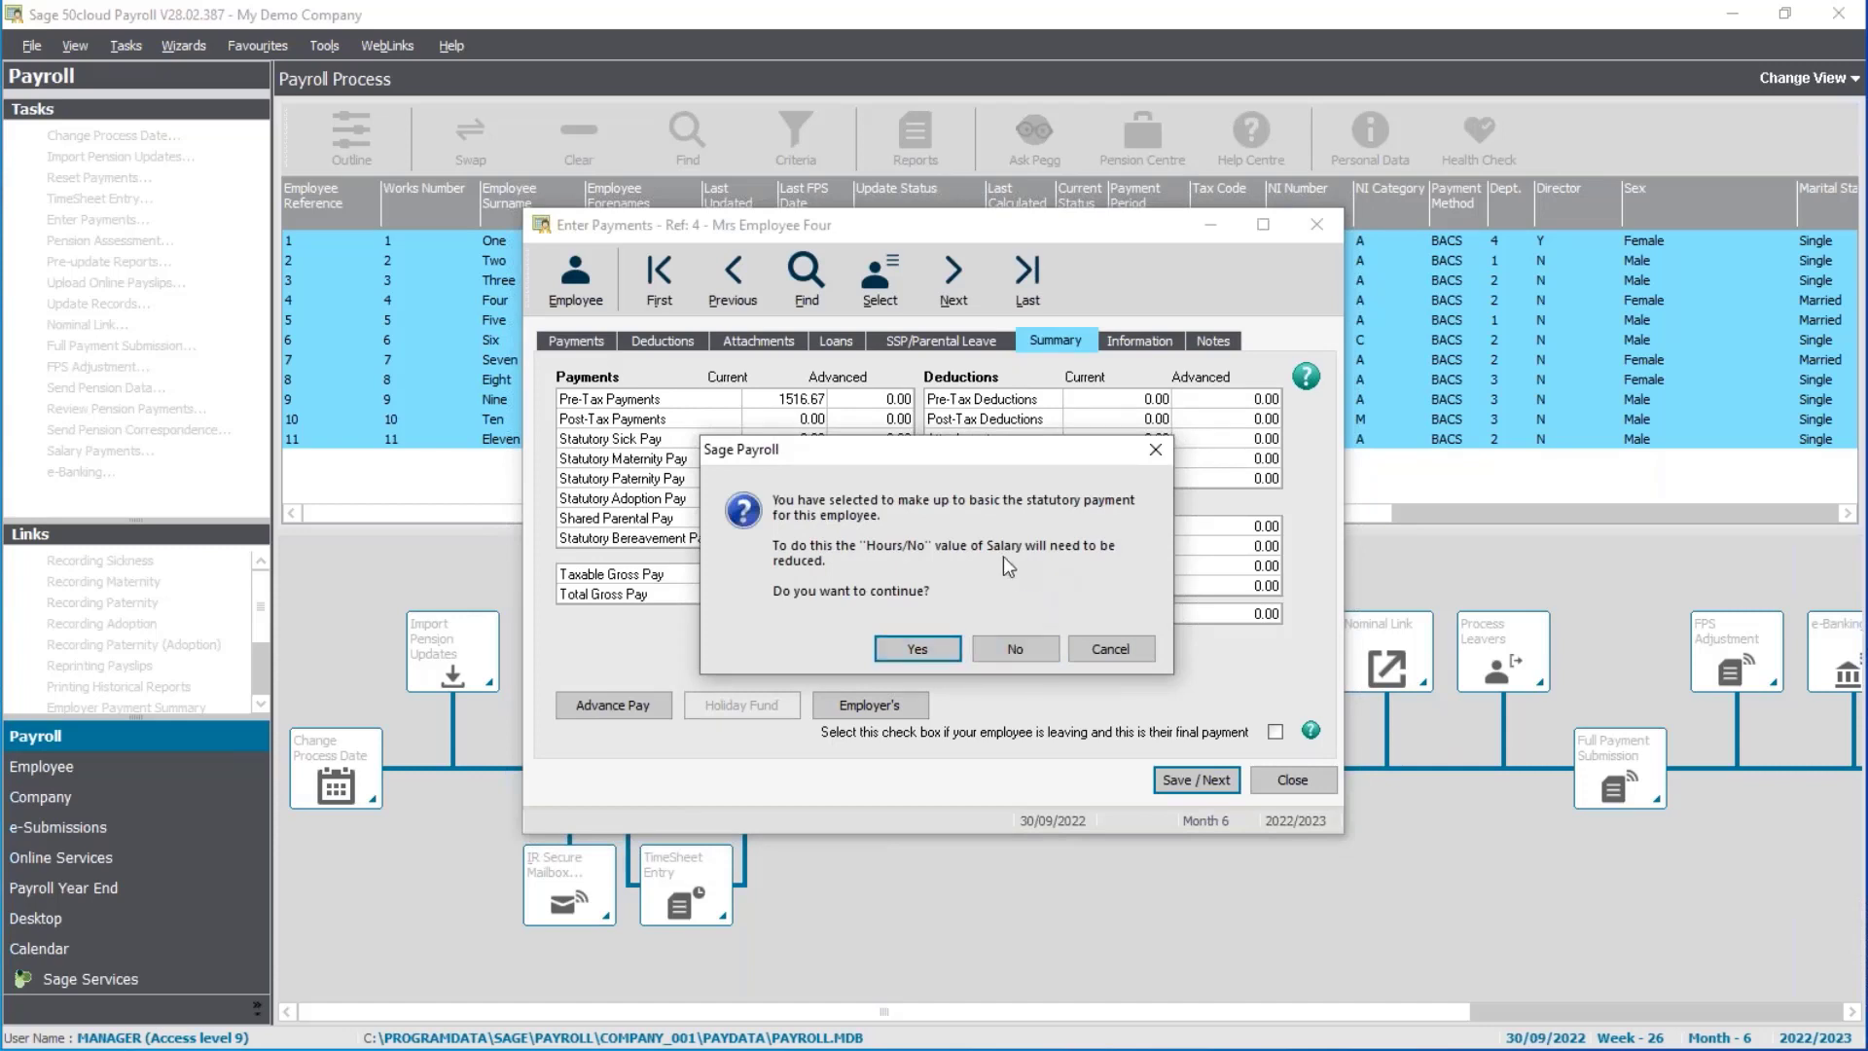
click(915, 648)
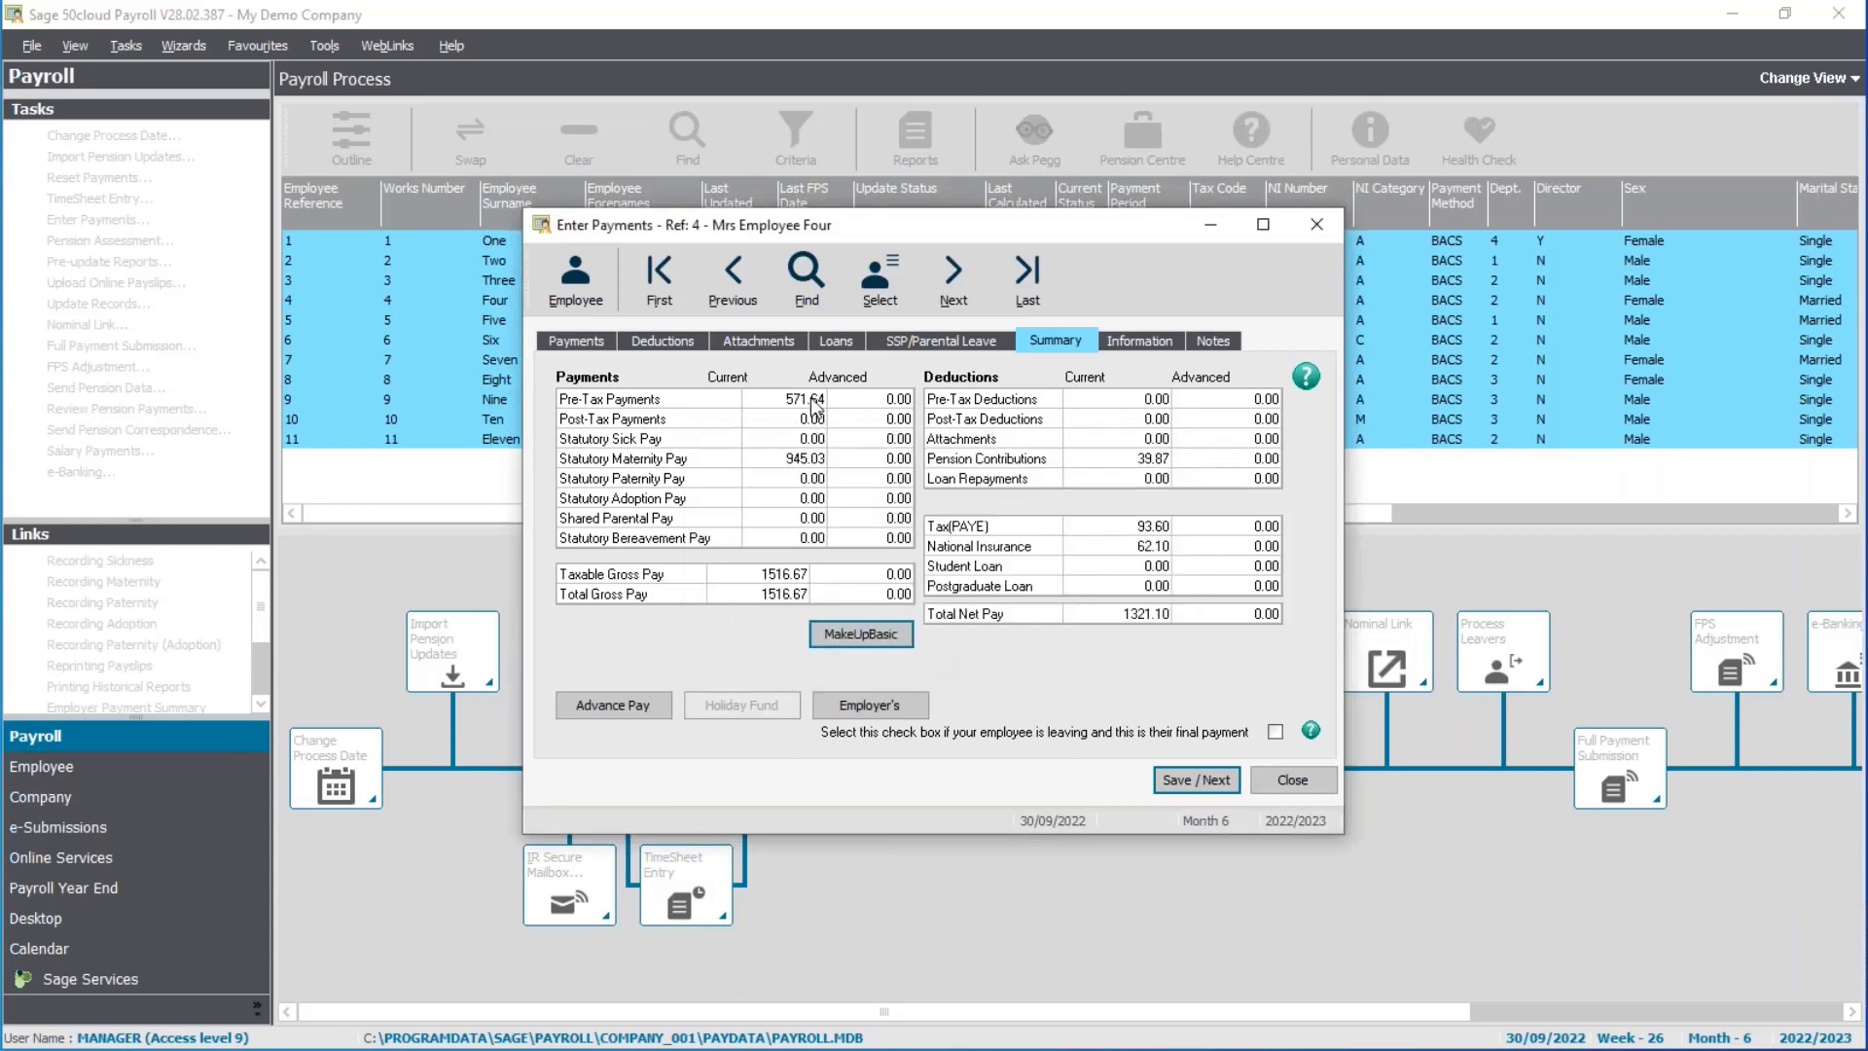
Check employee 4's reduced Salary line against the pay summary, and save the payments to move to employee 5
click(582, 347)
click(1060, 343)
click(569, 342)
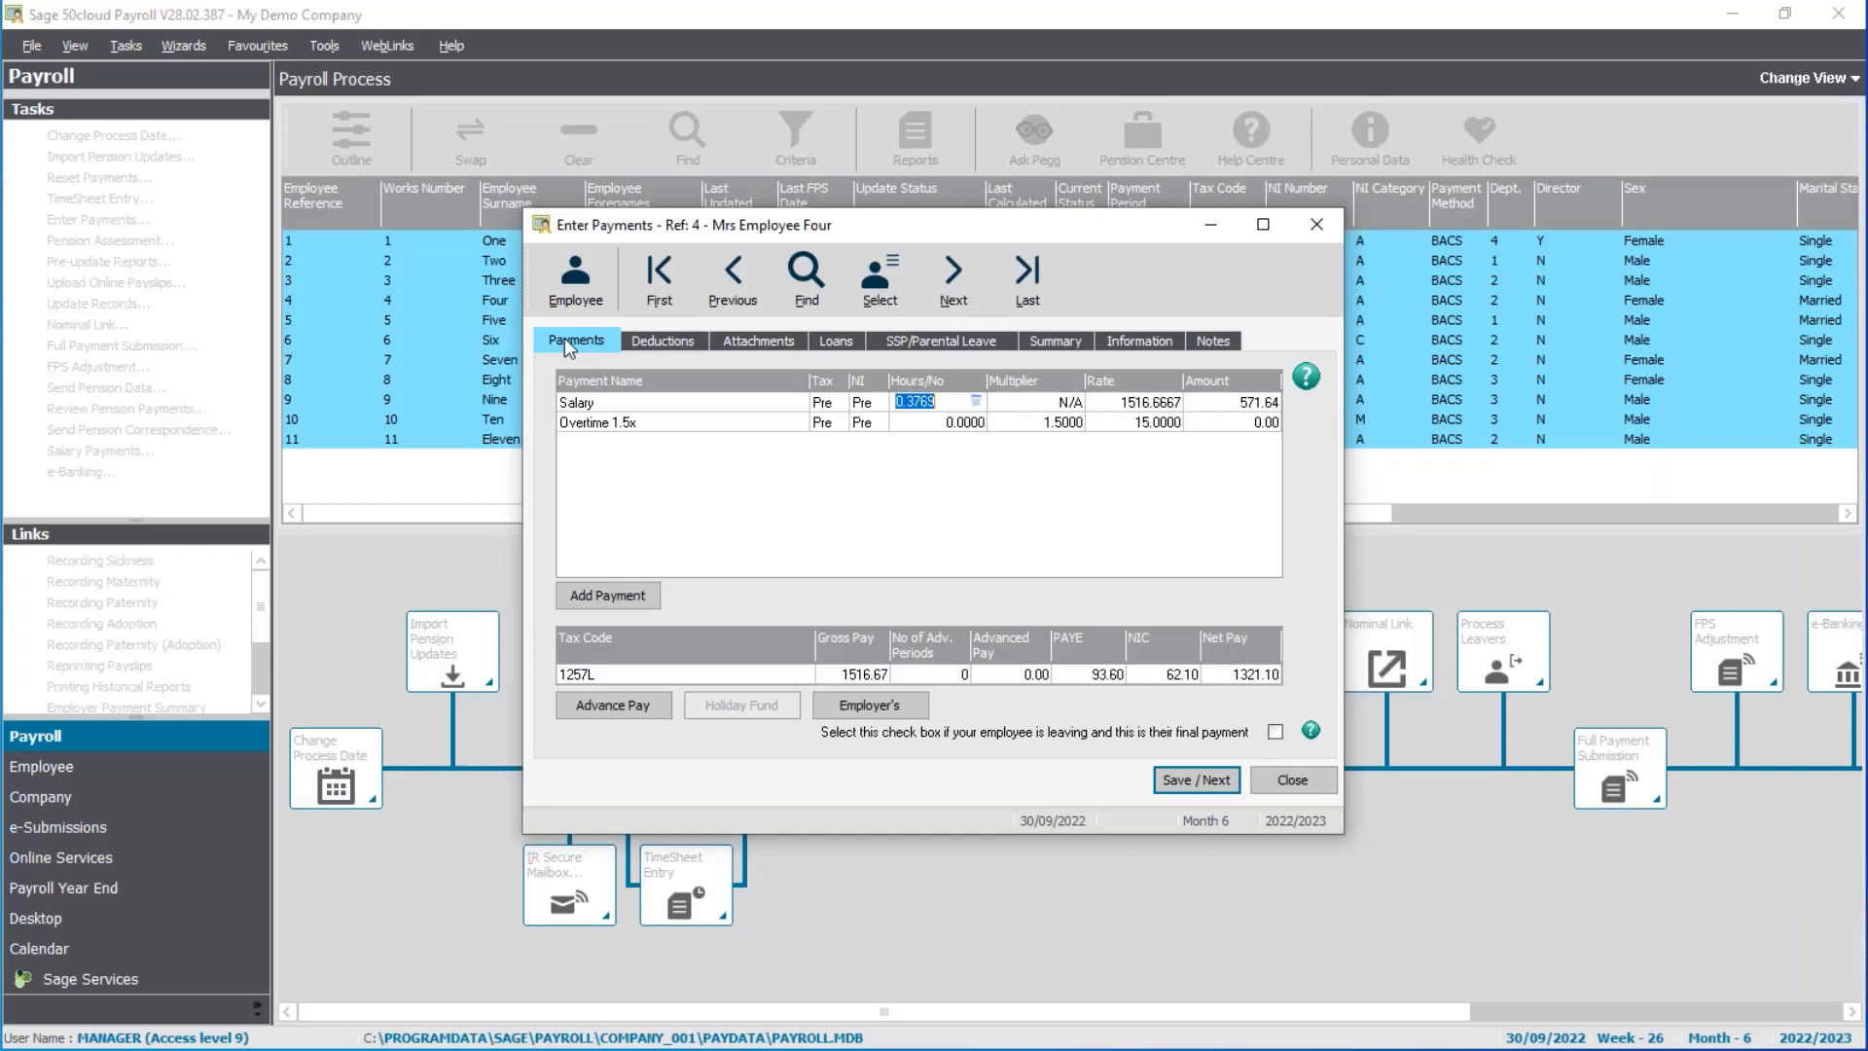
click(1197, 780)
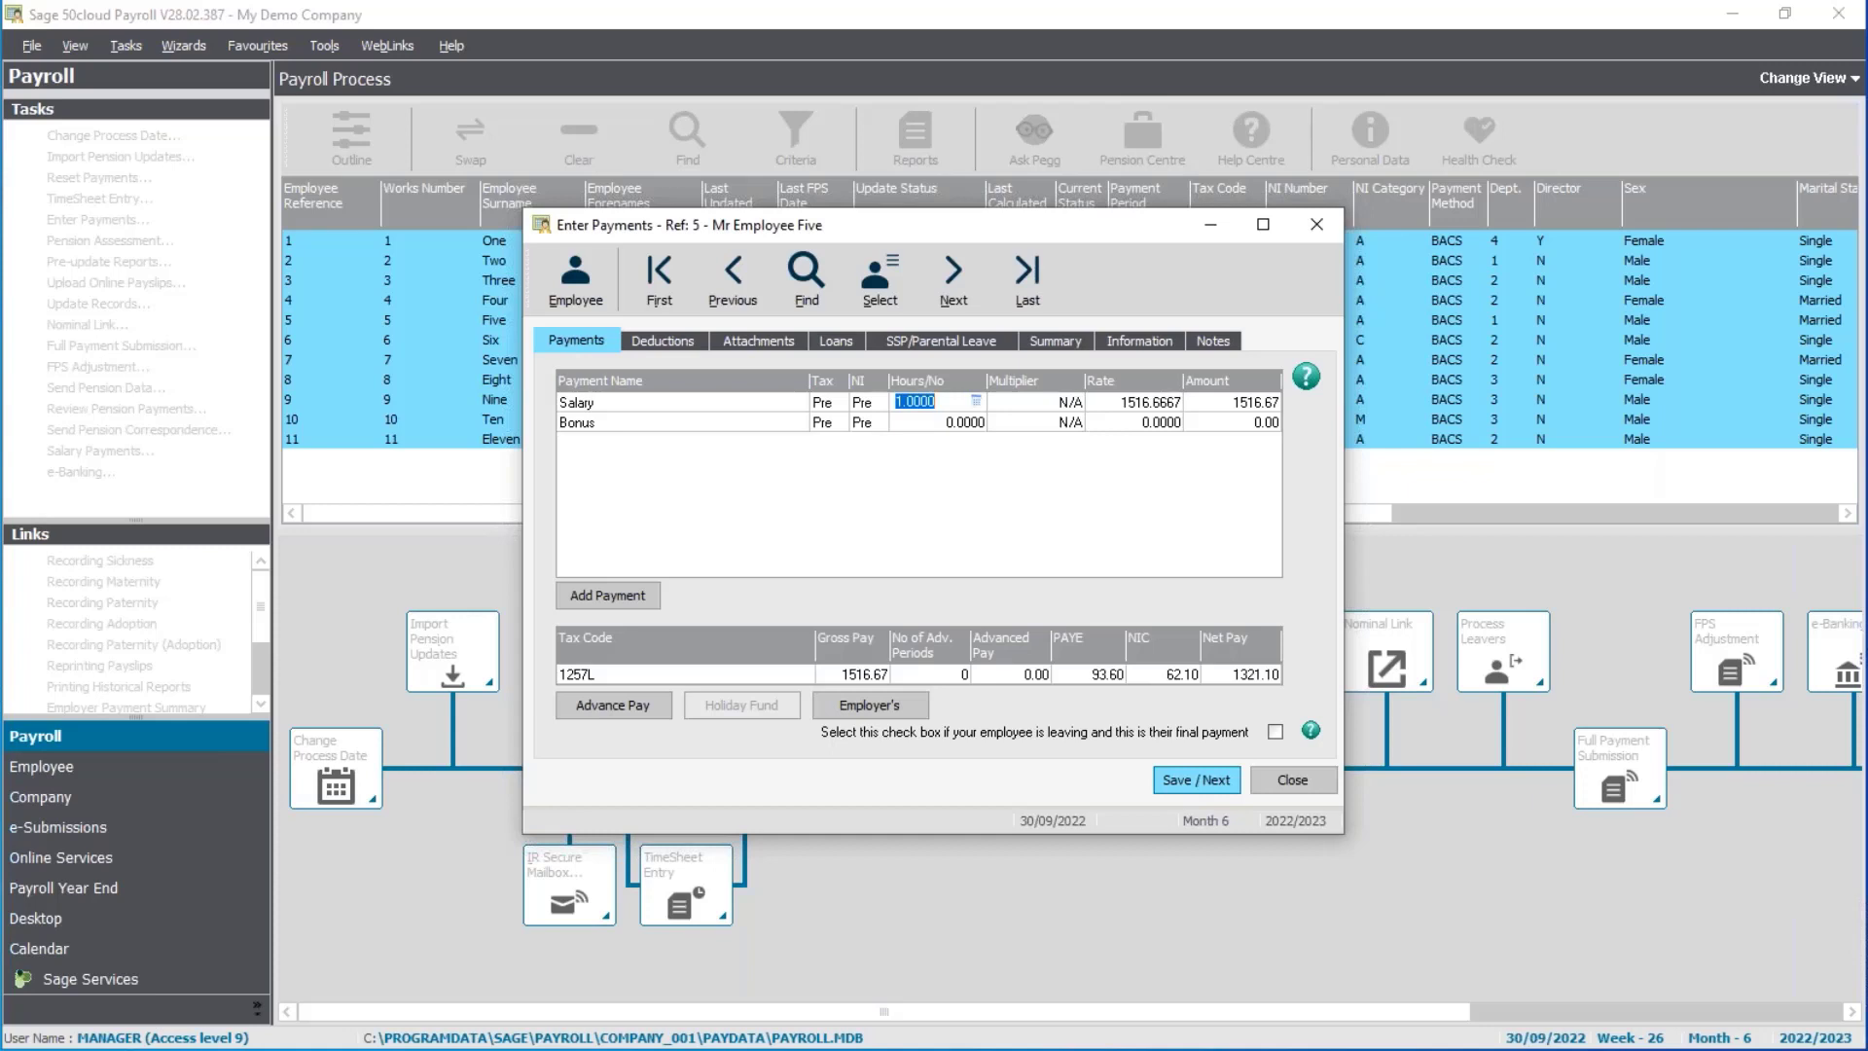
Save the payments for employees 5, 6 and 7 without changes, moving on to employee 8
click(1197, 779)
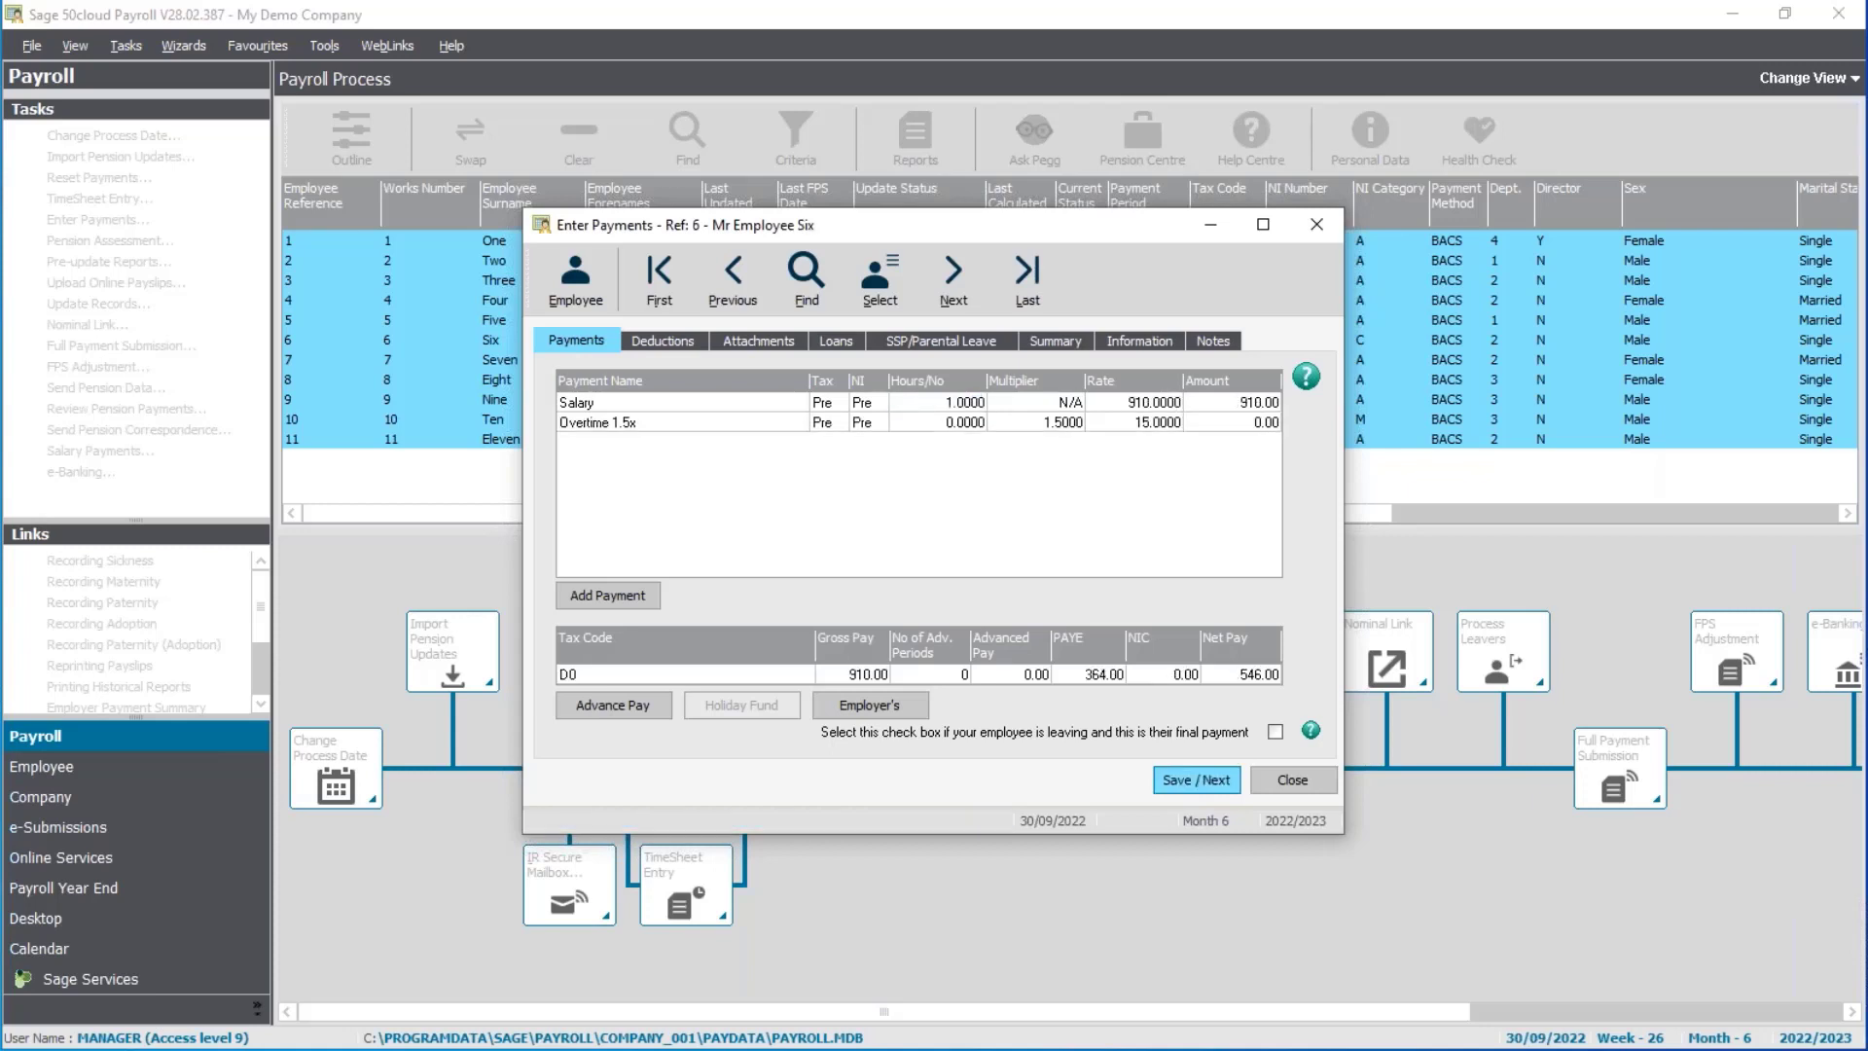
click(1197, 779)
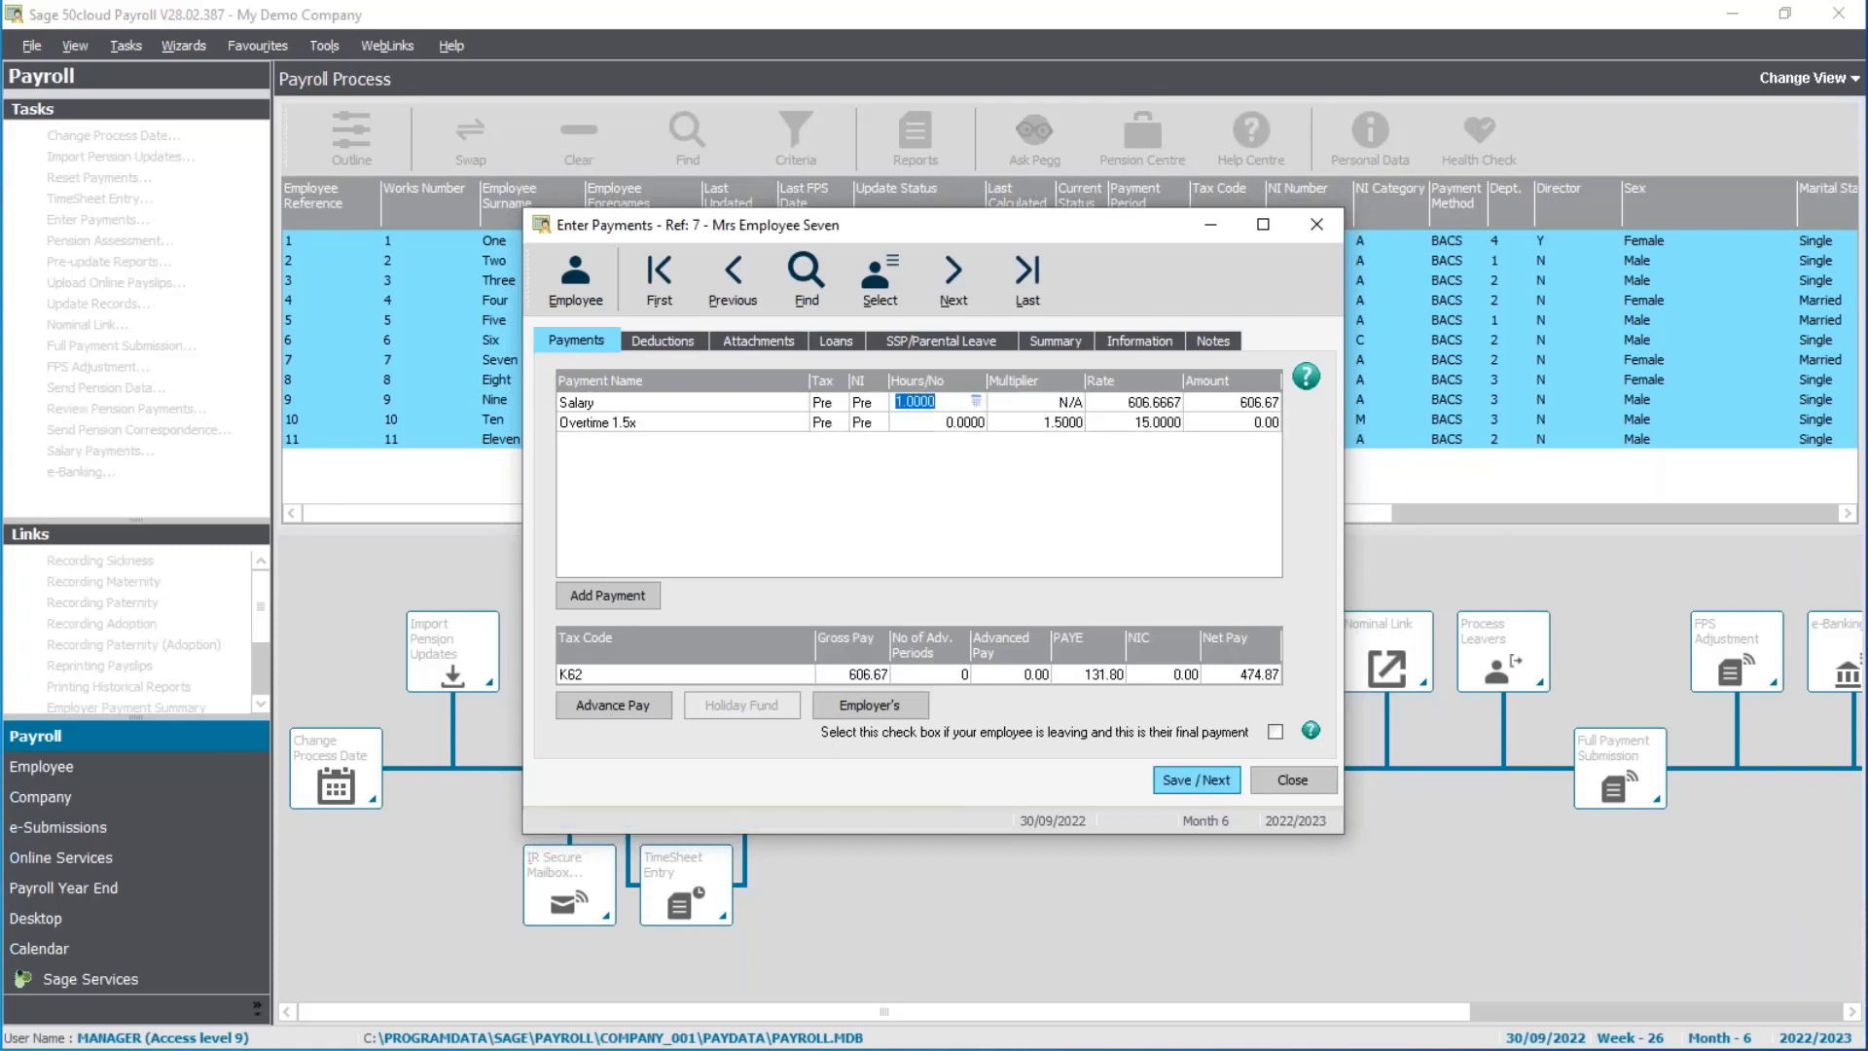
click(1197, 780)
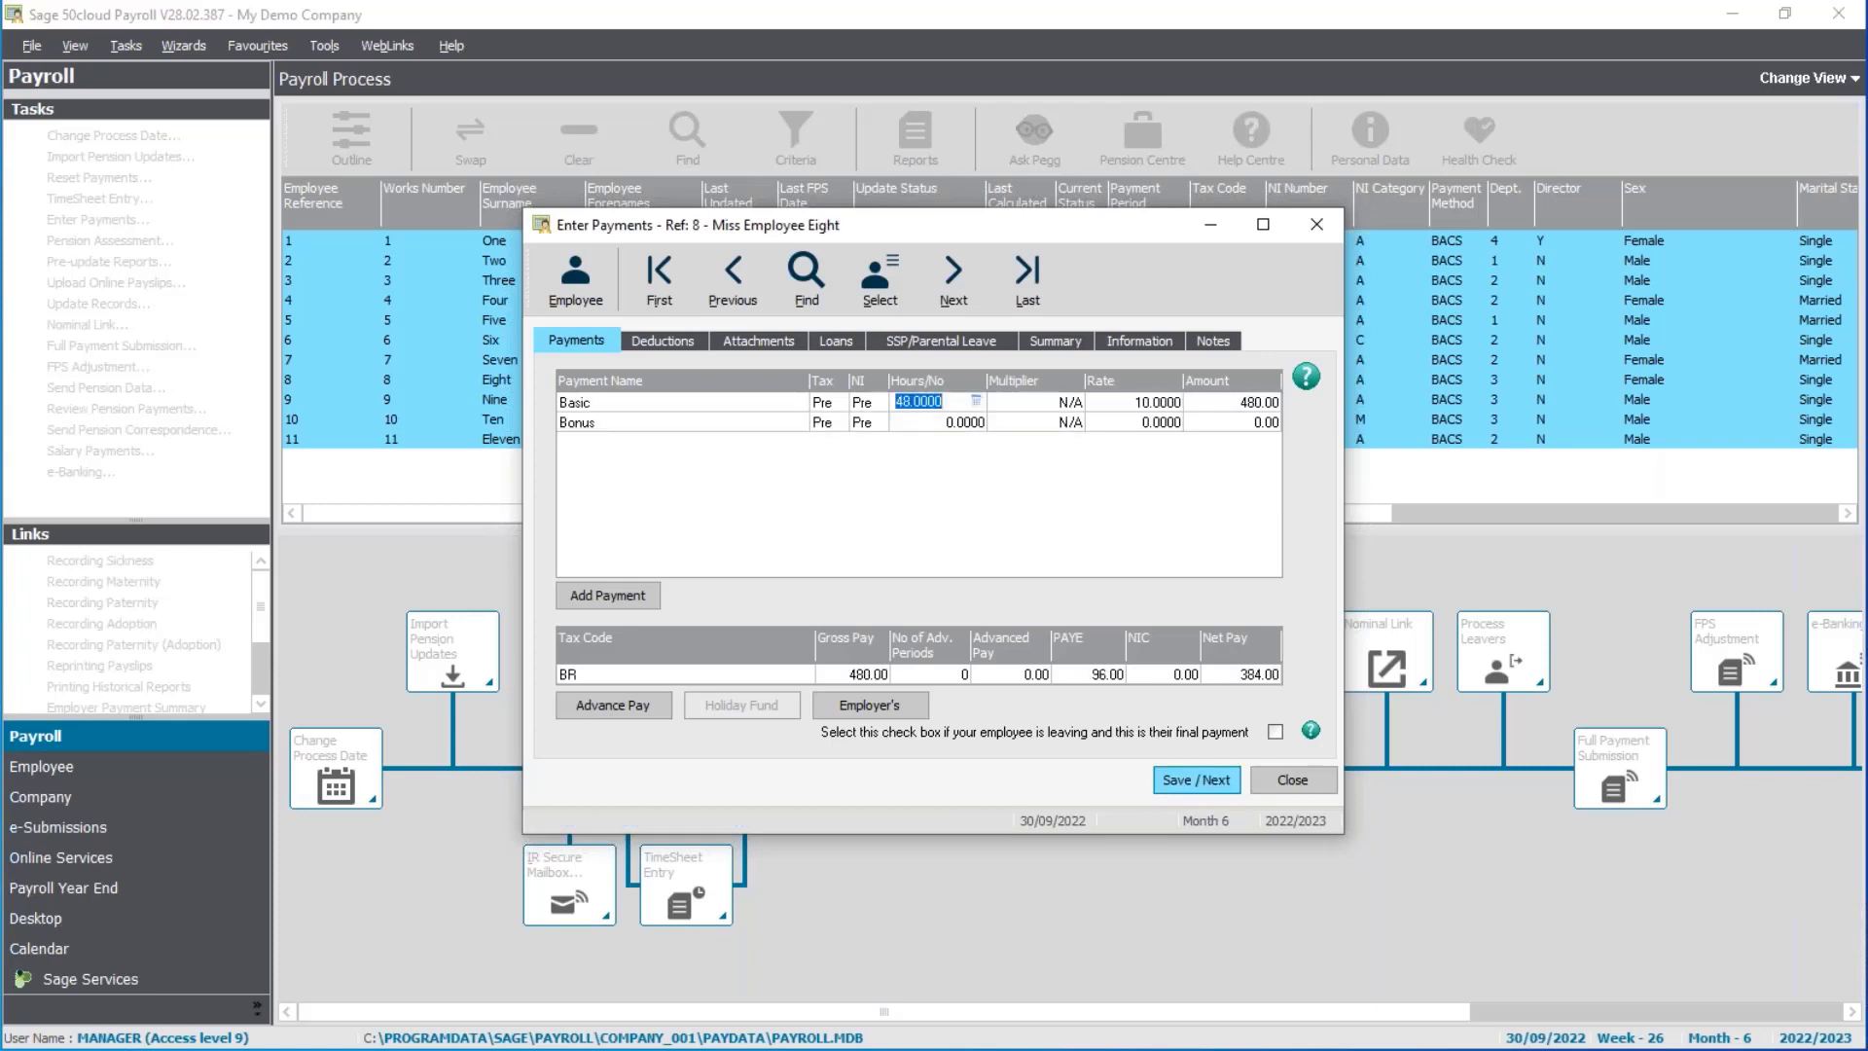
Set Basic hours to 52 for employee 8 and 73 for employee 9, saving each record
text(52)
key(Tab)
key(Return)
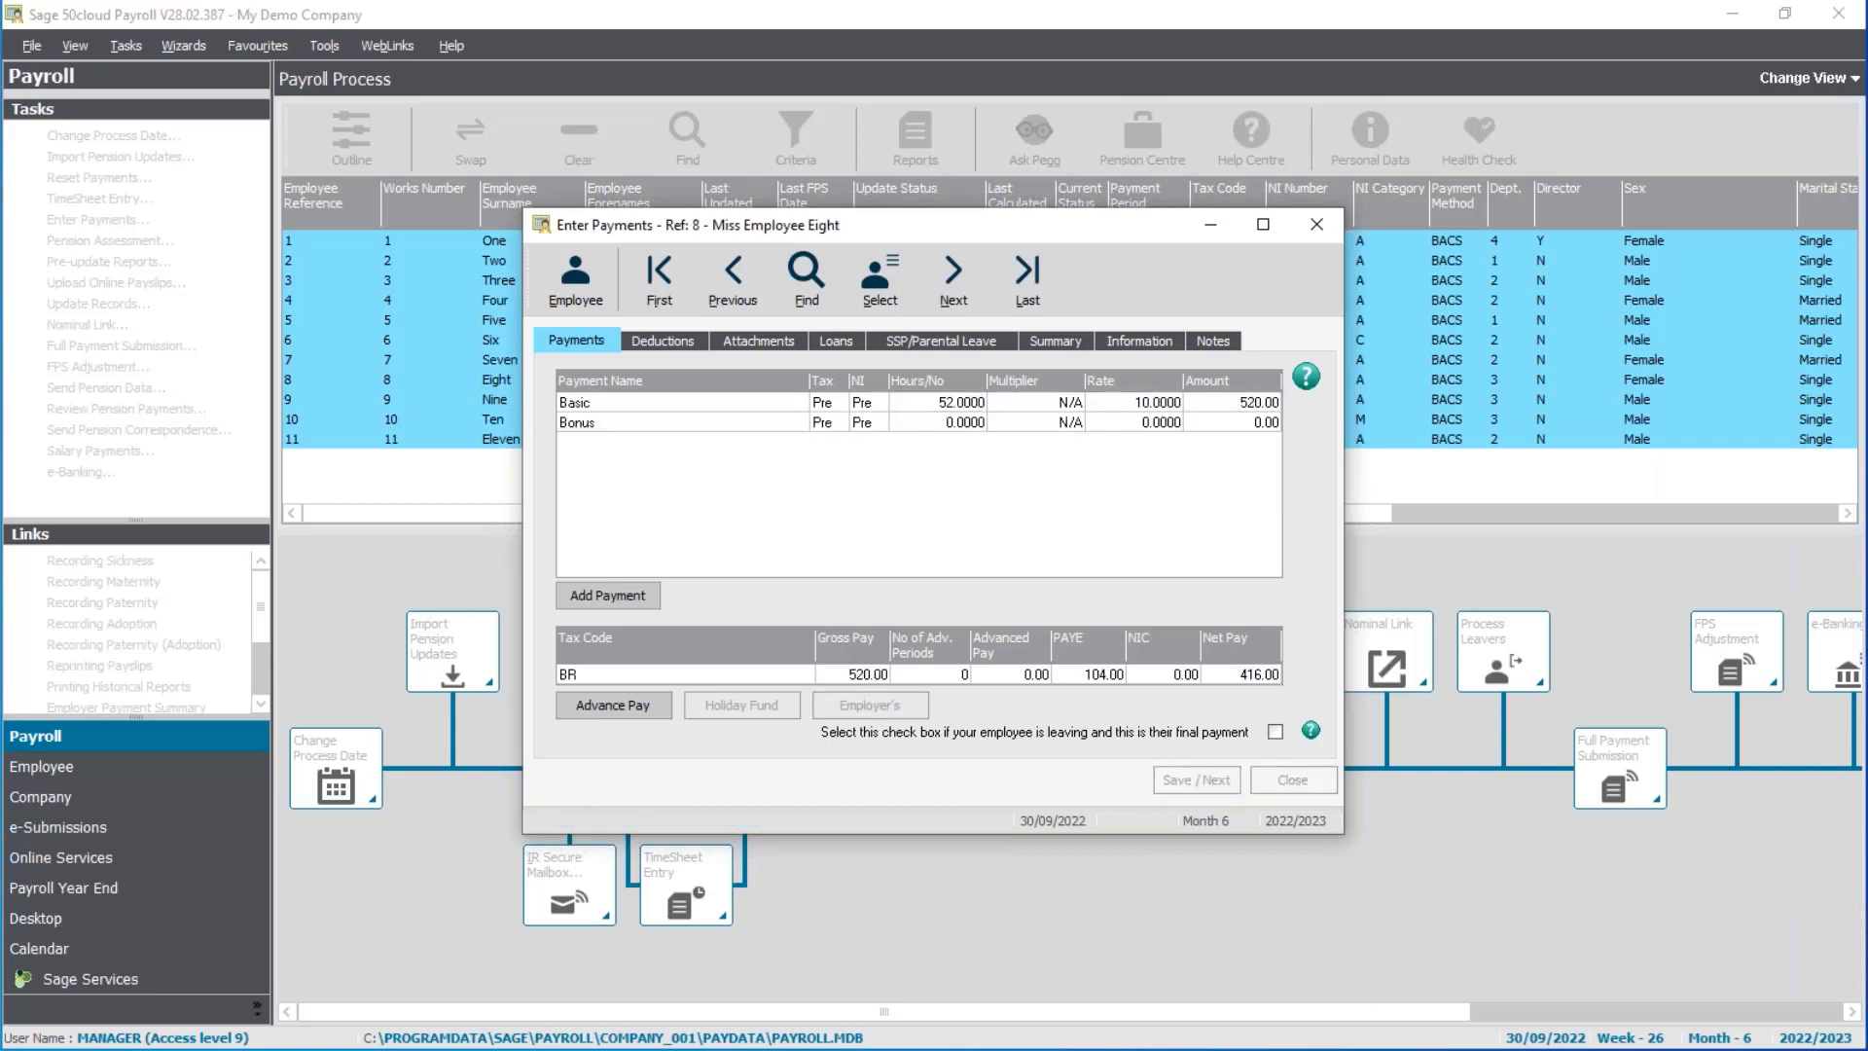
text(73)
key(Tab)
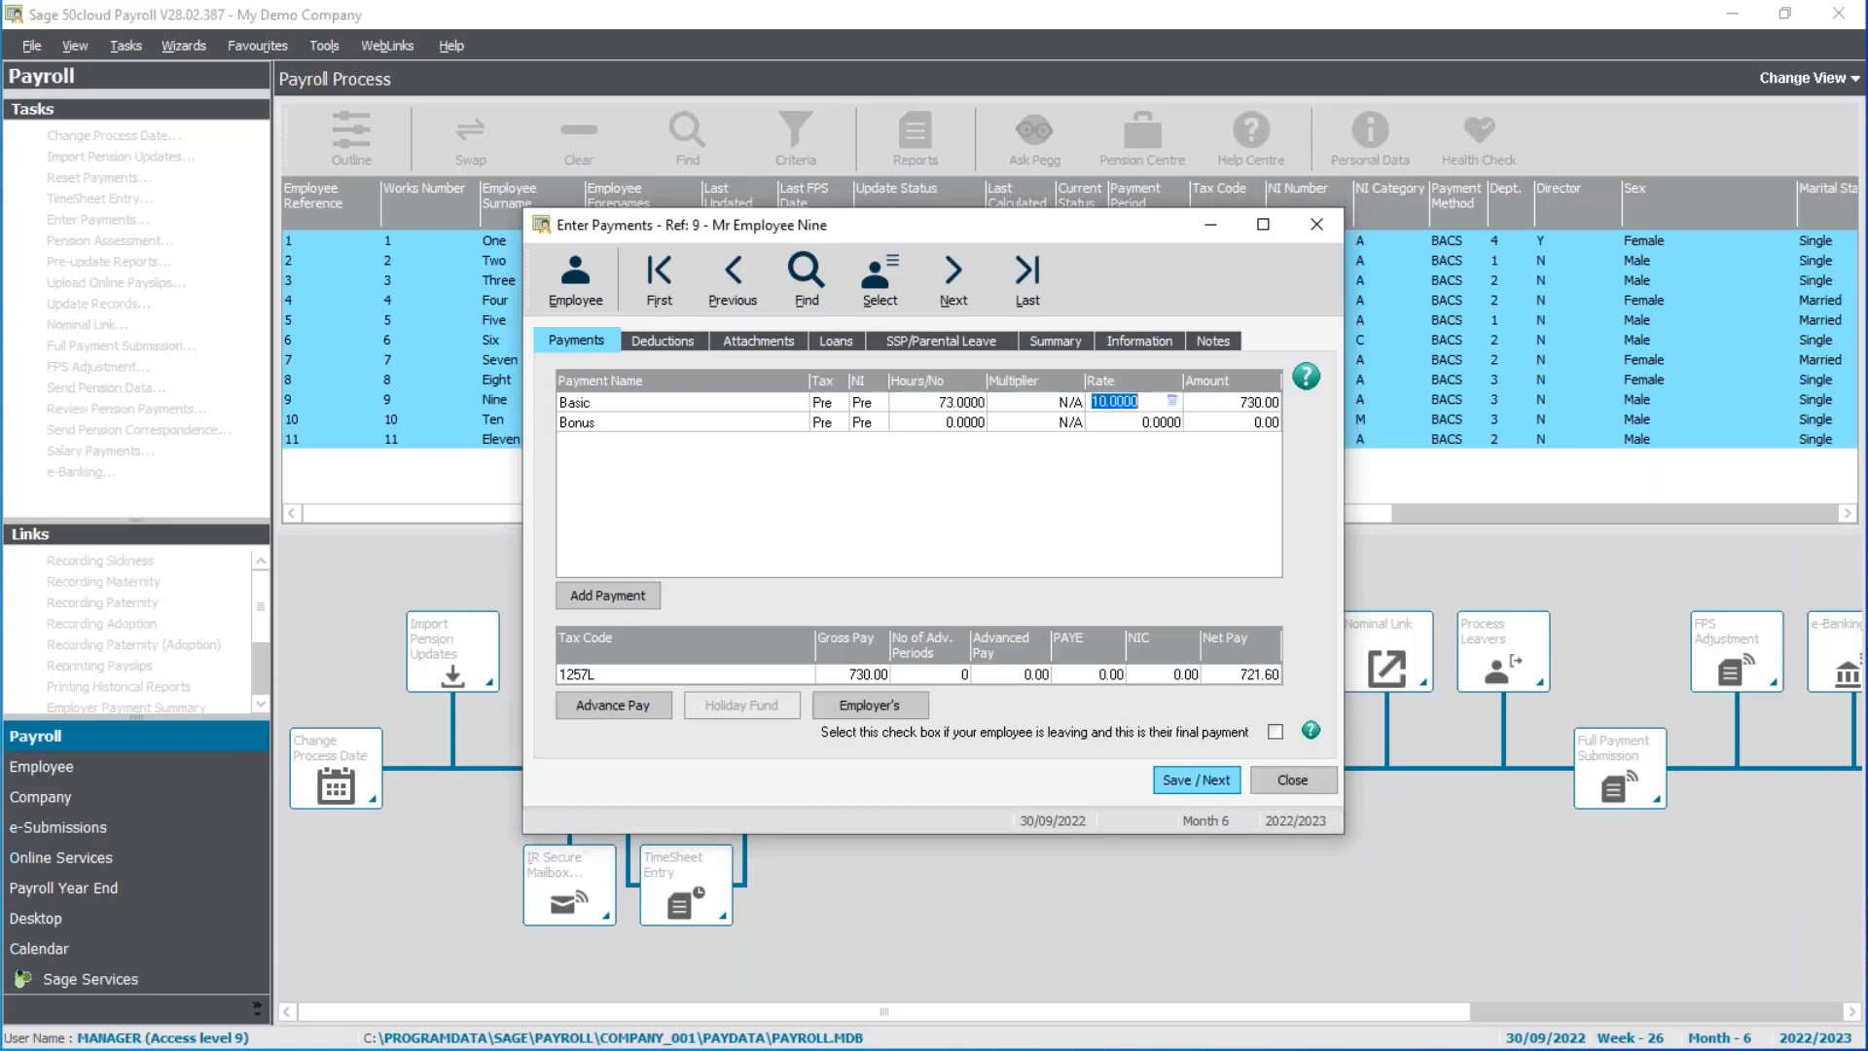
key(Return)
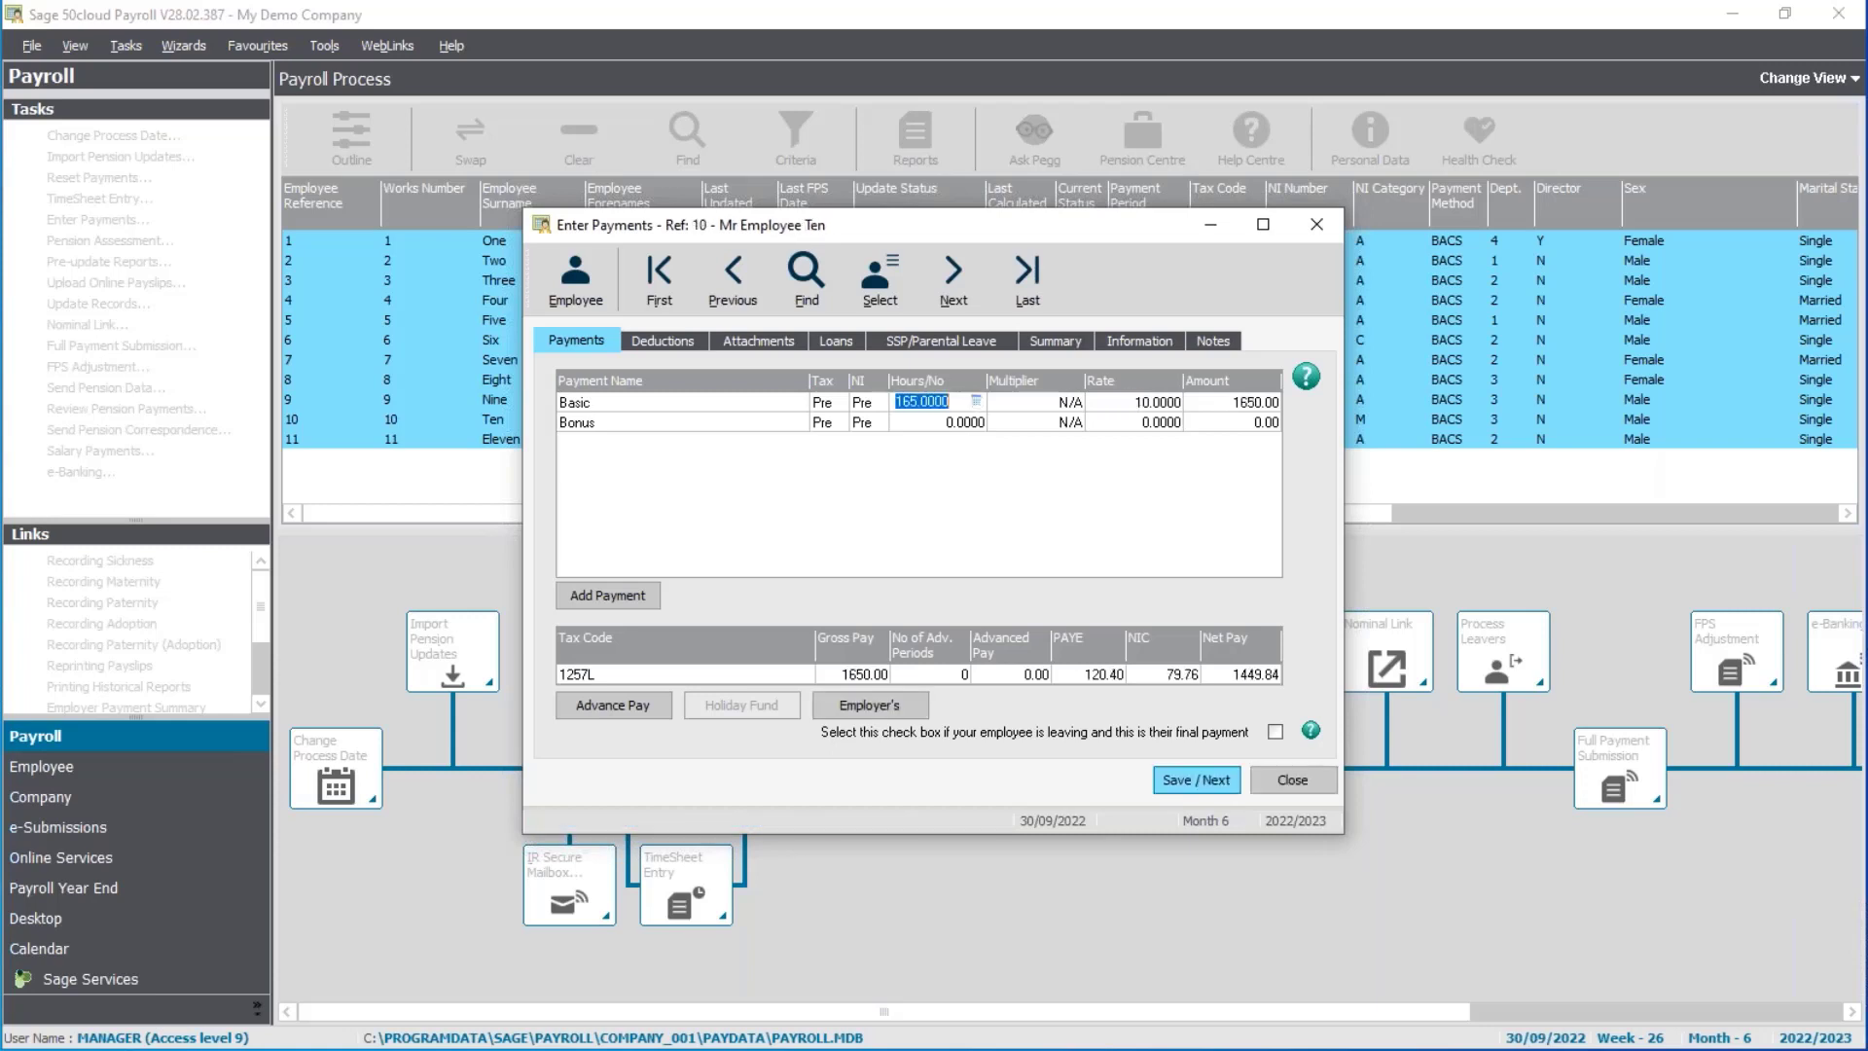
Set employee 10's Basic hours to 162.5 and save to move to employee 11
text(162.5)
key(Tab)
key(Return)
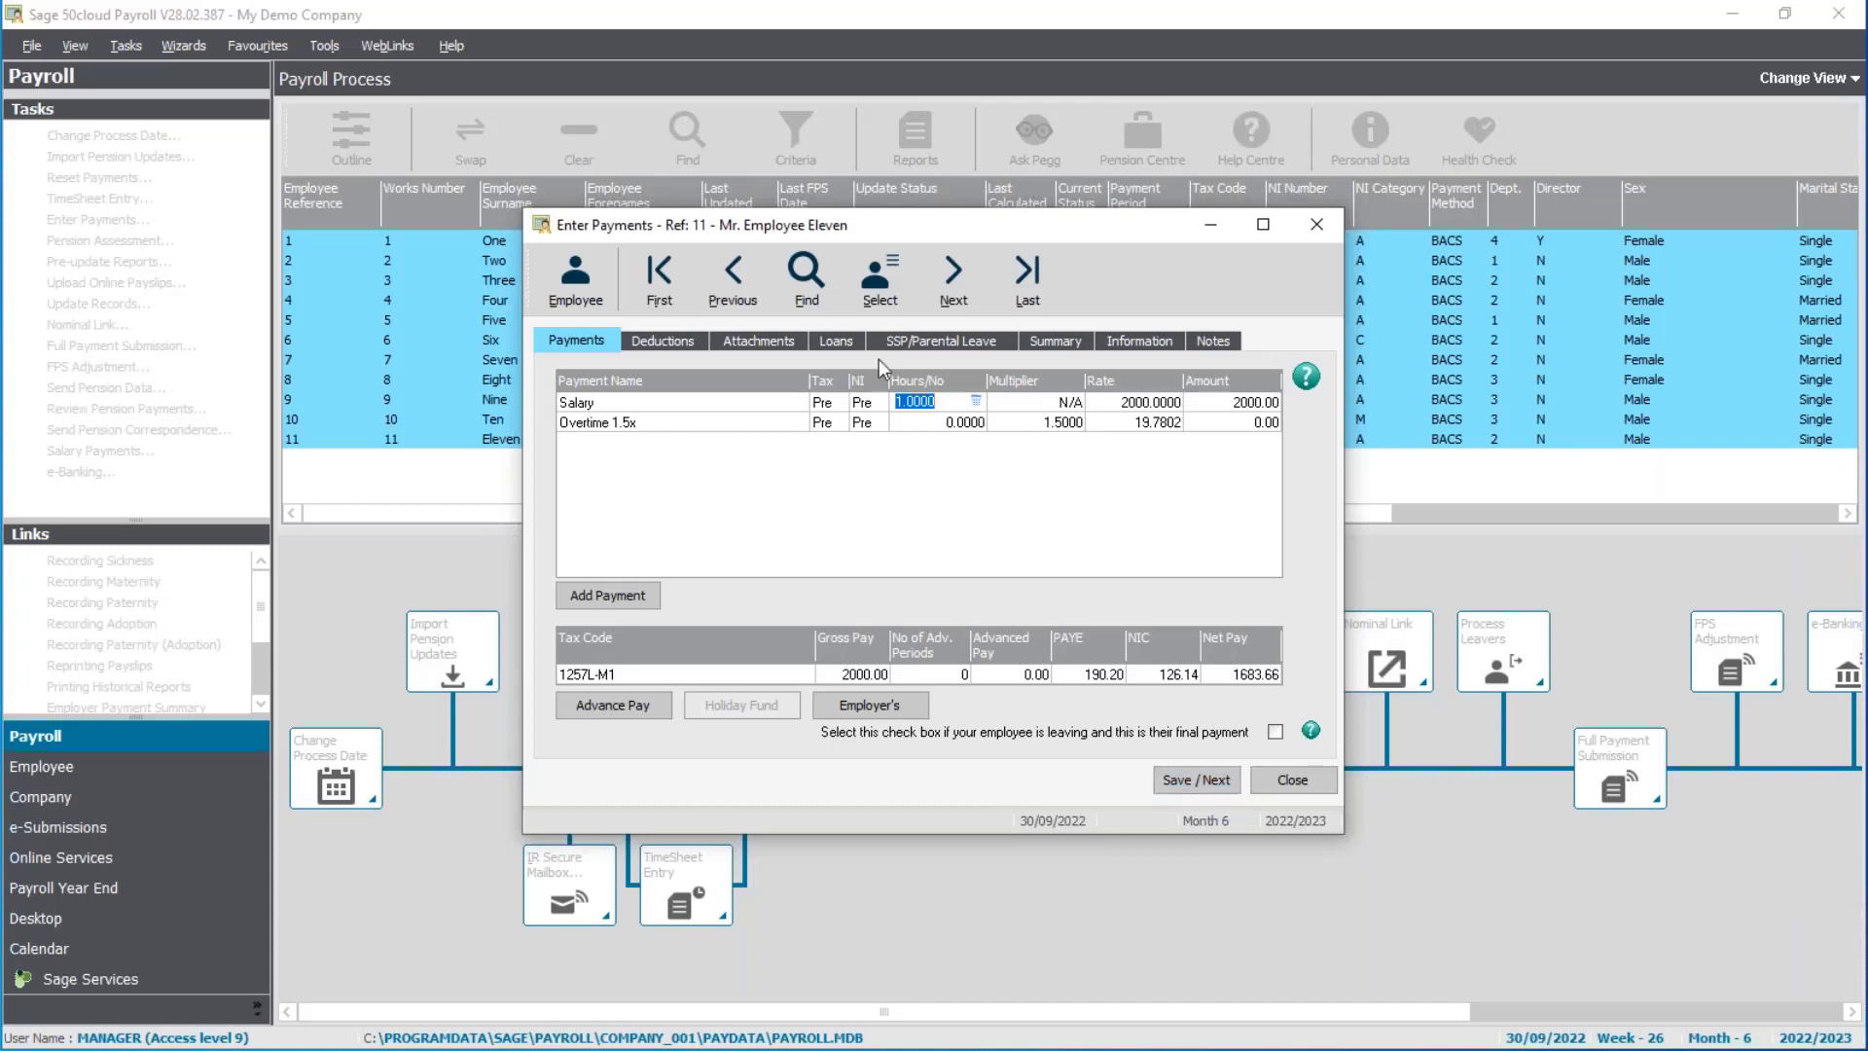
Pro-rate employee 11's Salary quantity as 15 divided by 22, save it, and finish entering payments
click(977, 402)
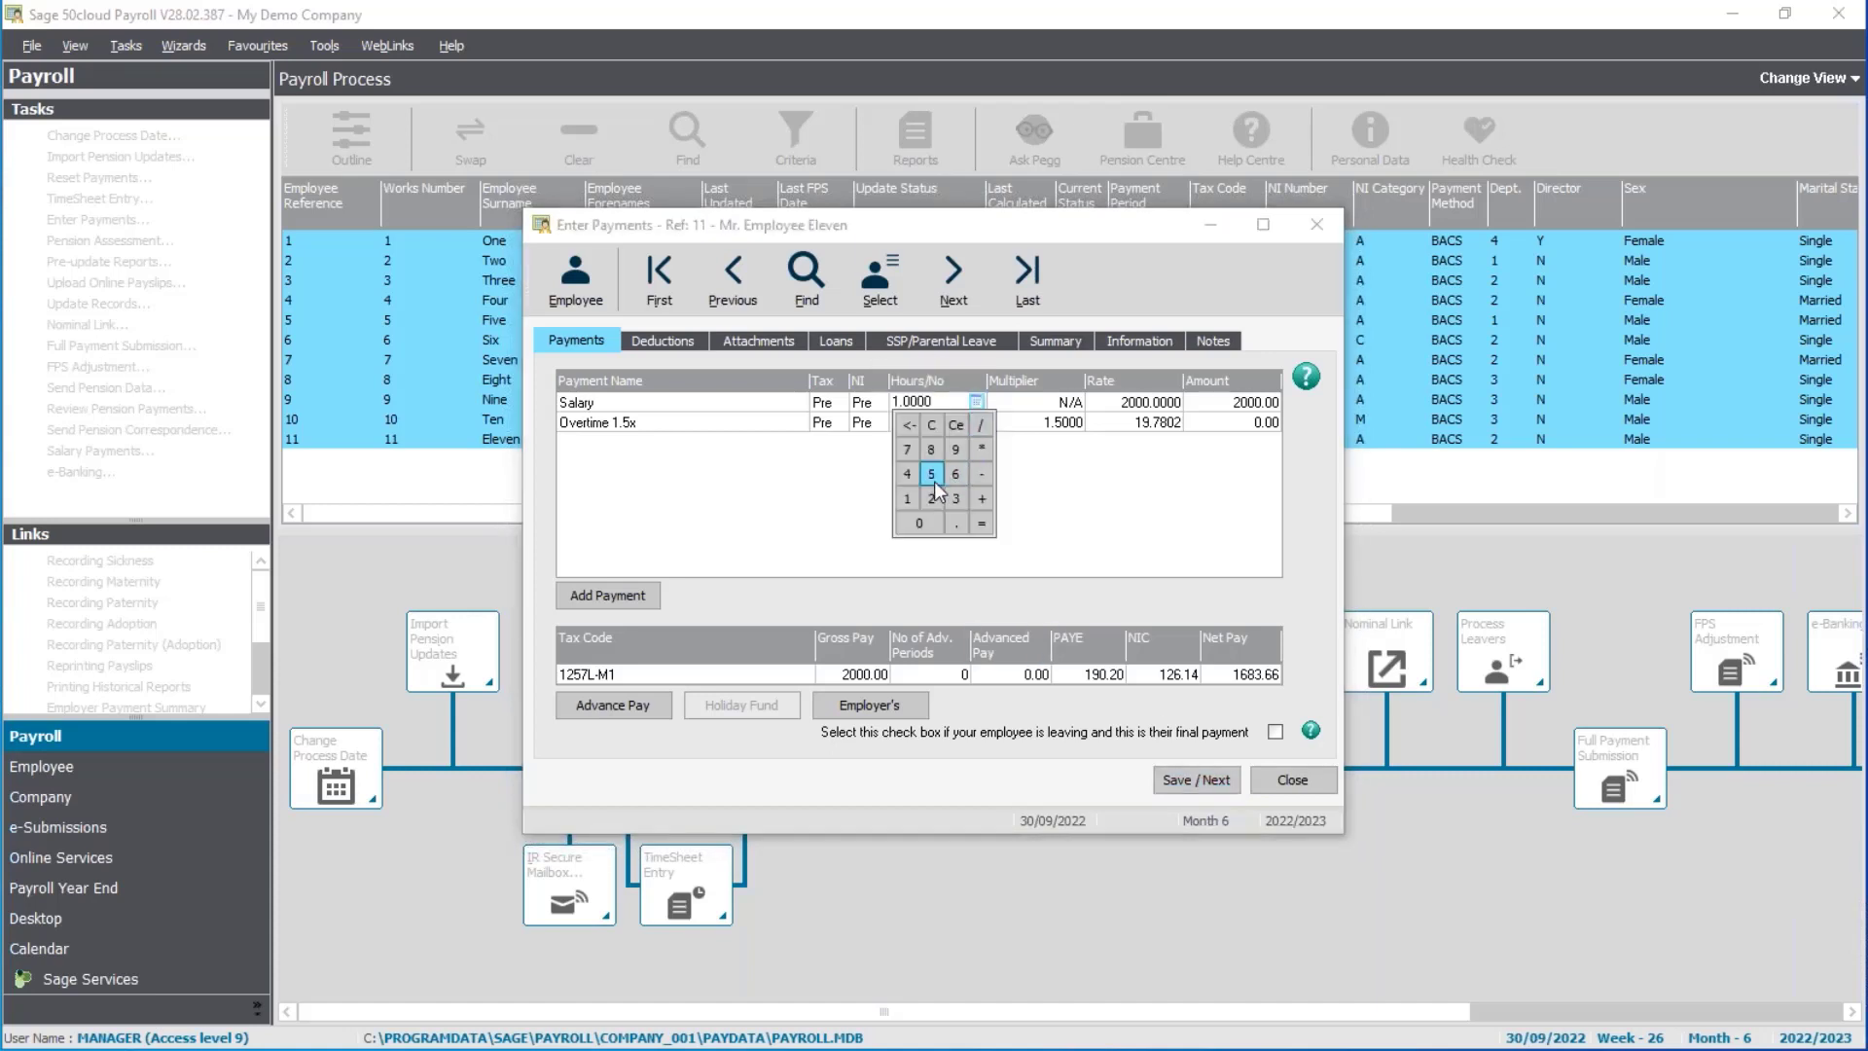
click(911, 495)
click(982, 427)
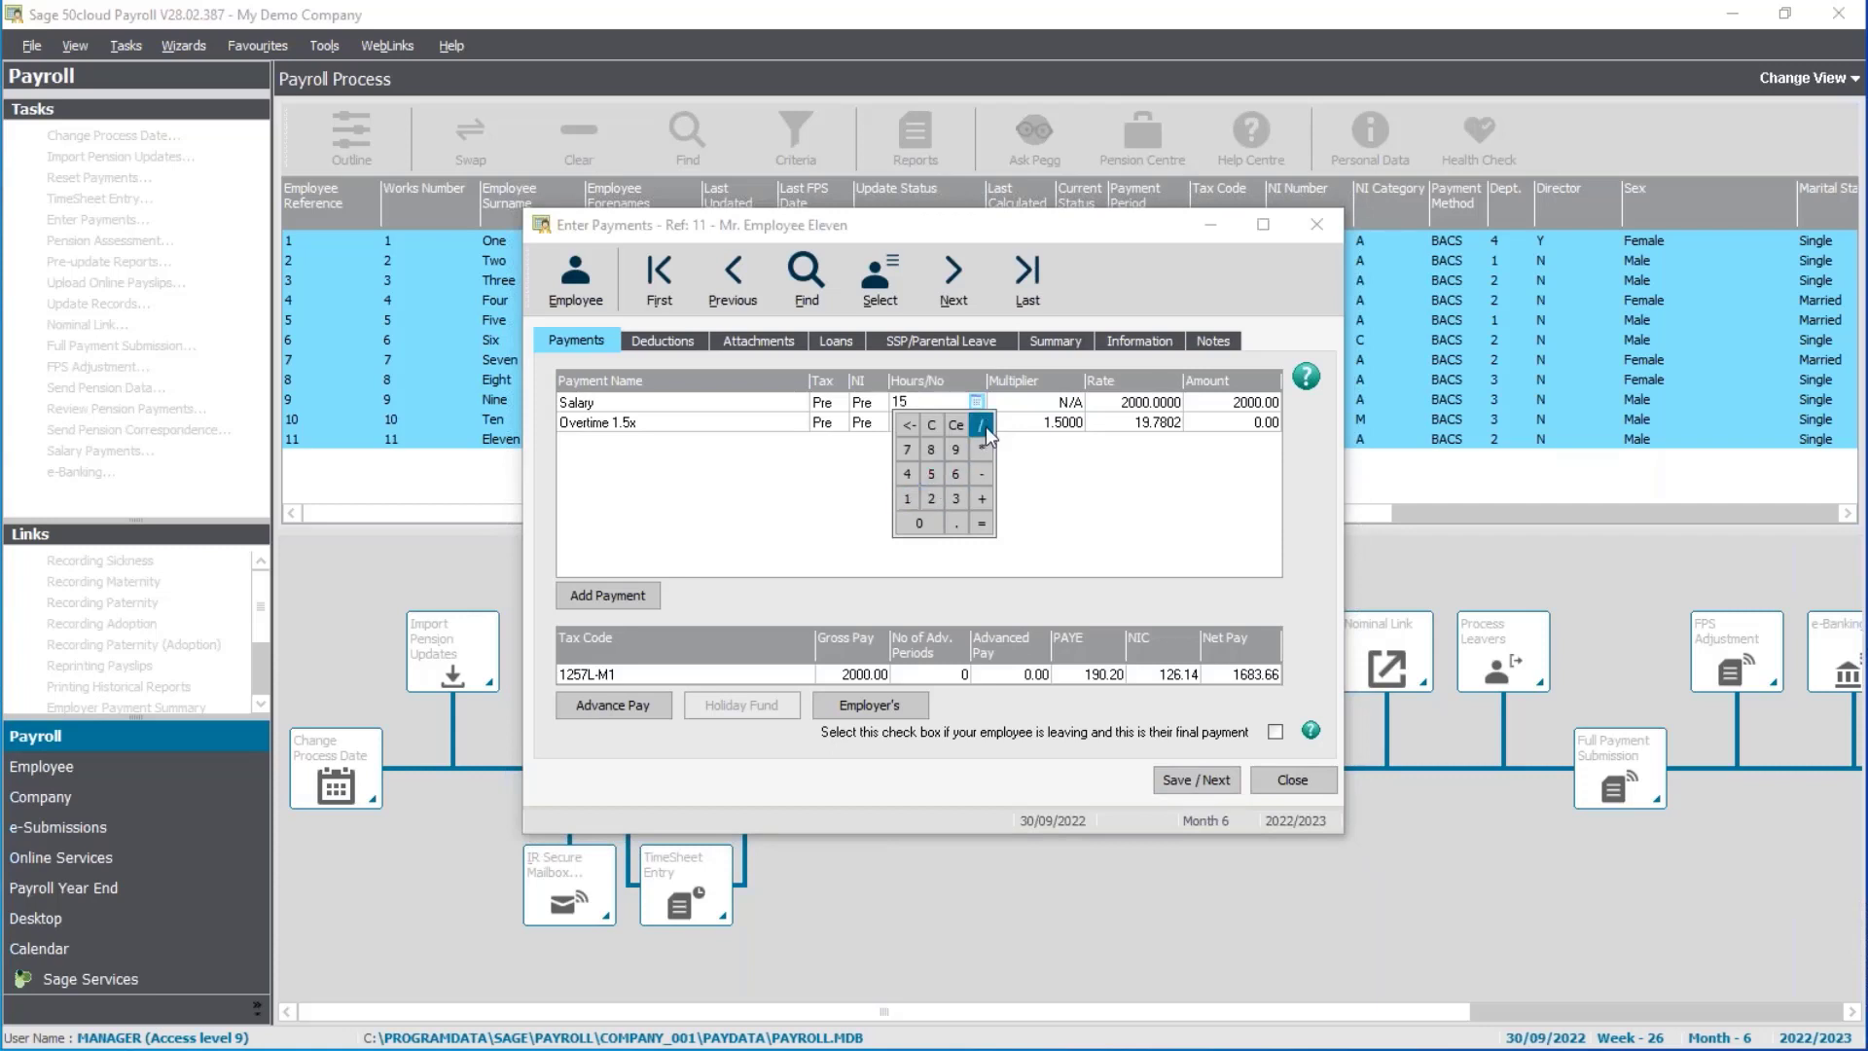
click(934, 499)
click(935, 499)
click(982, 524)
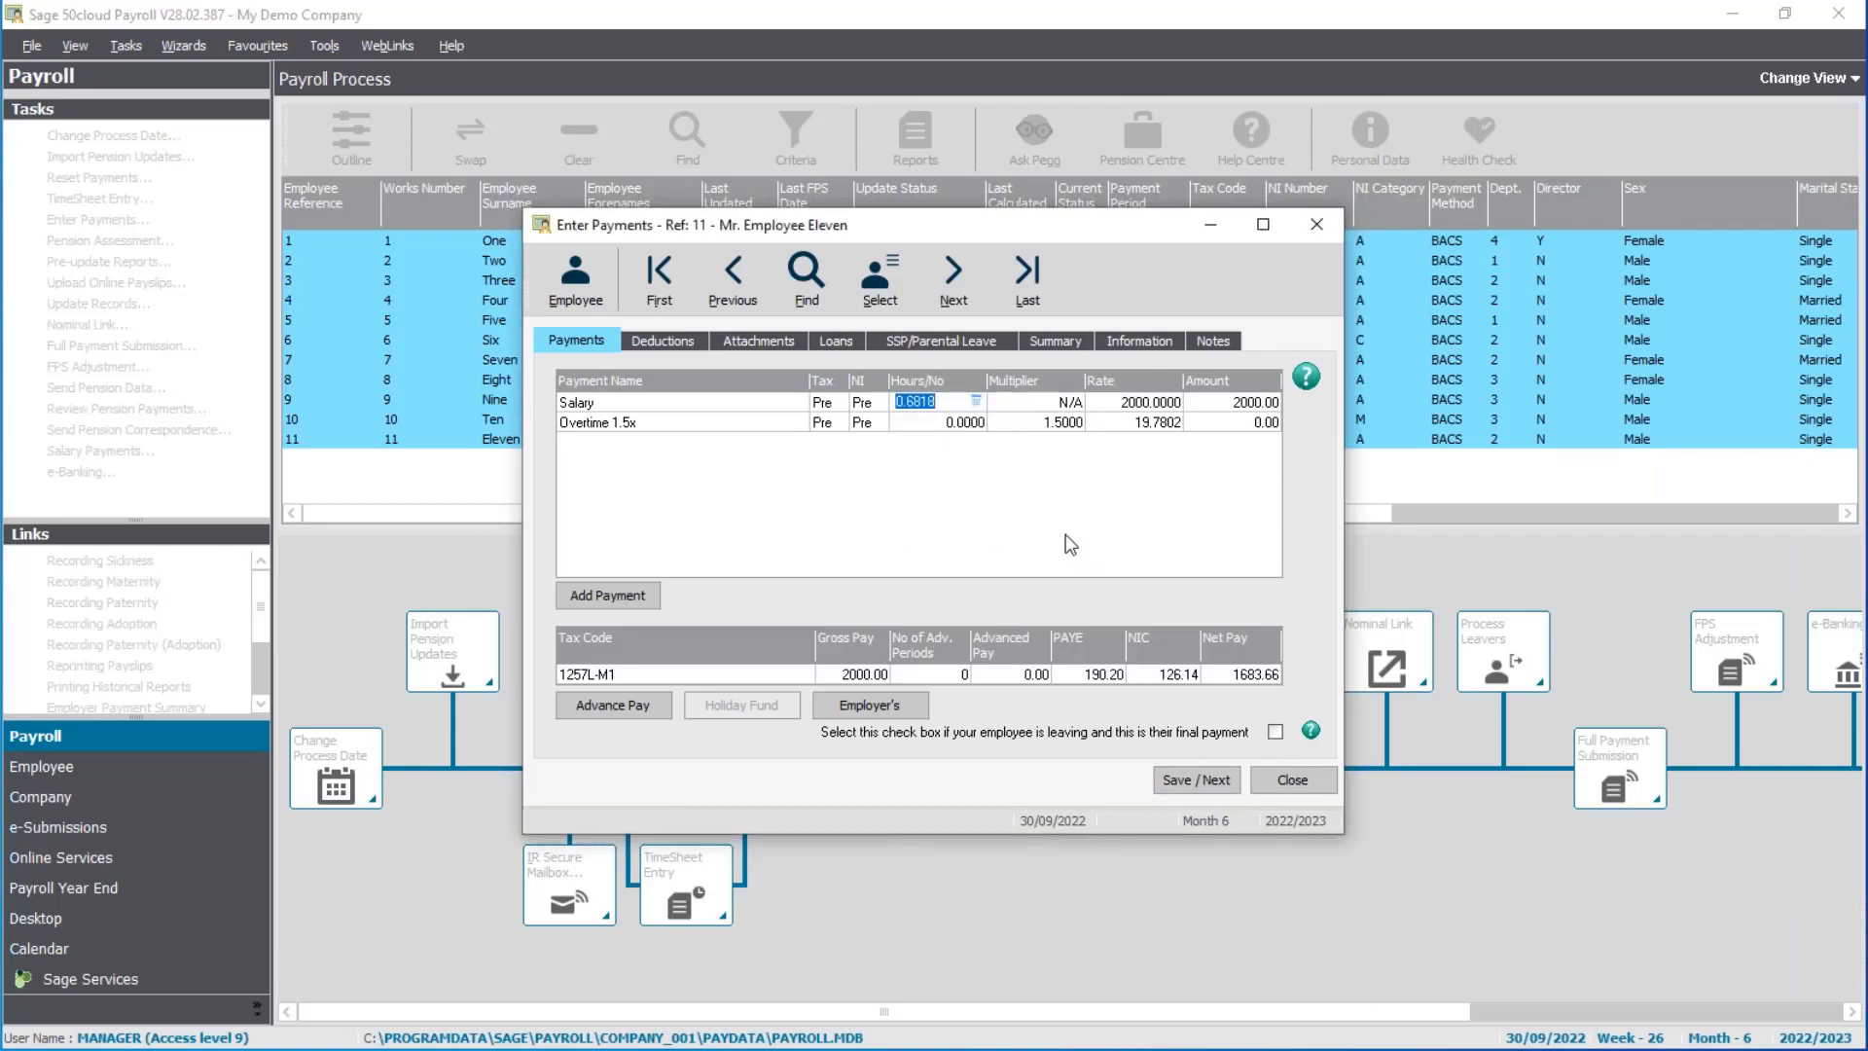
key(Tab)
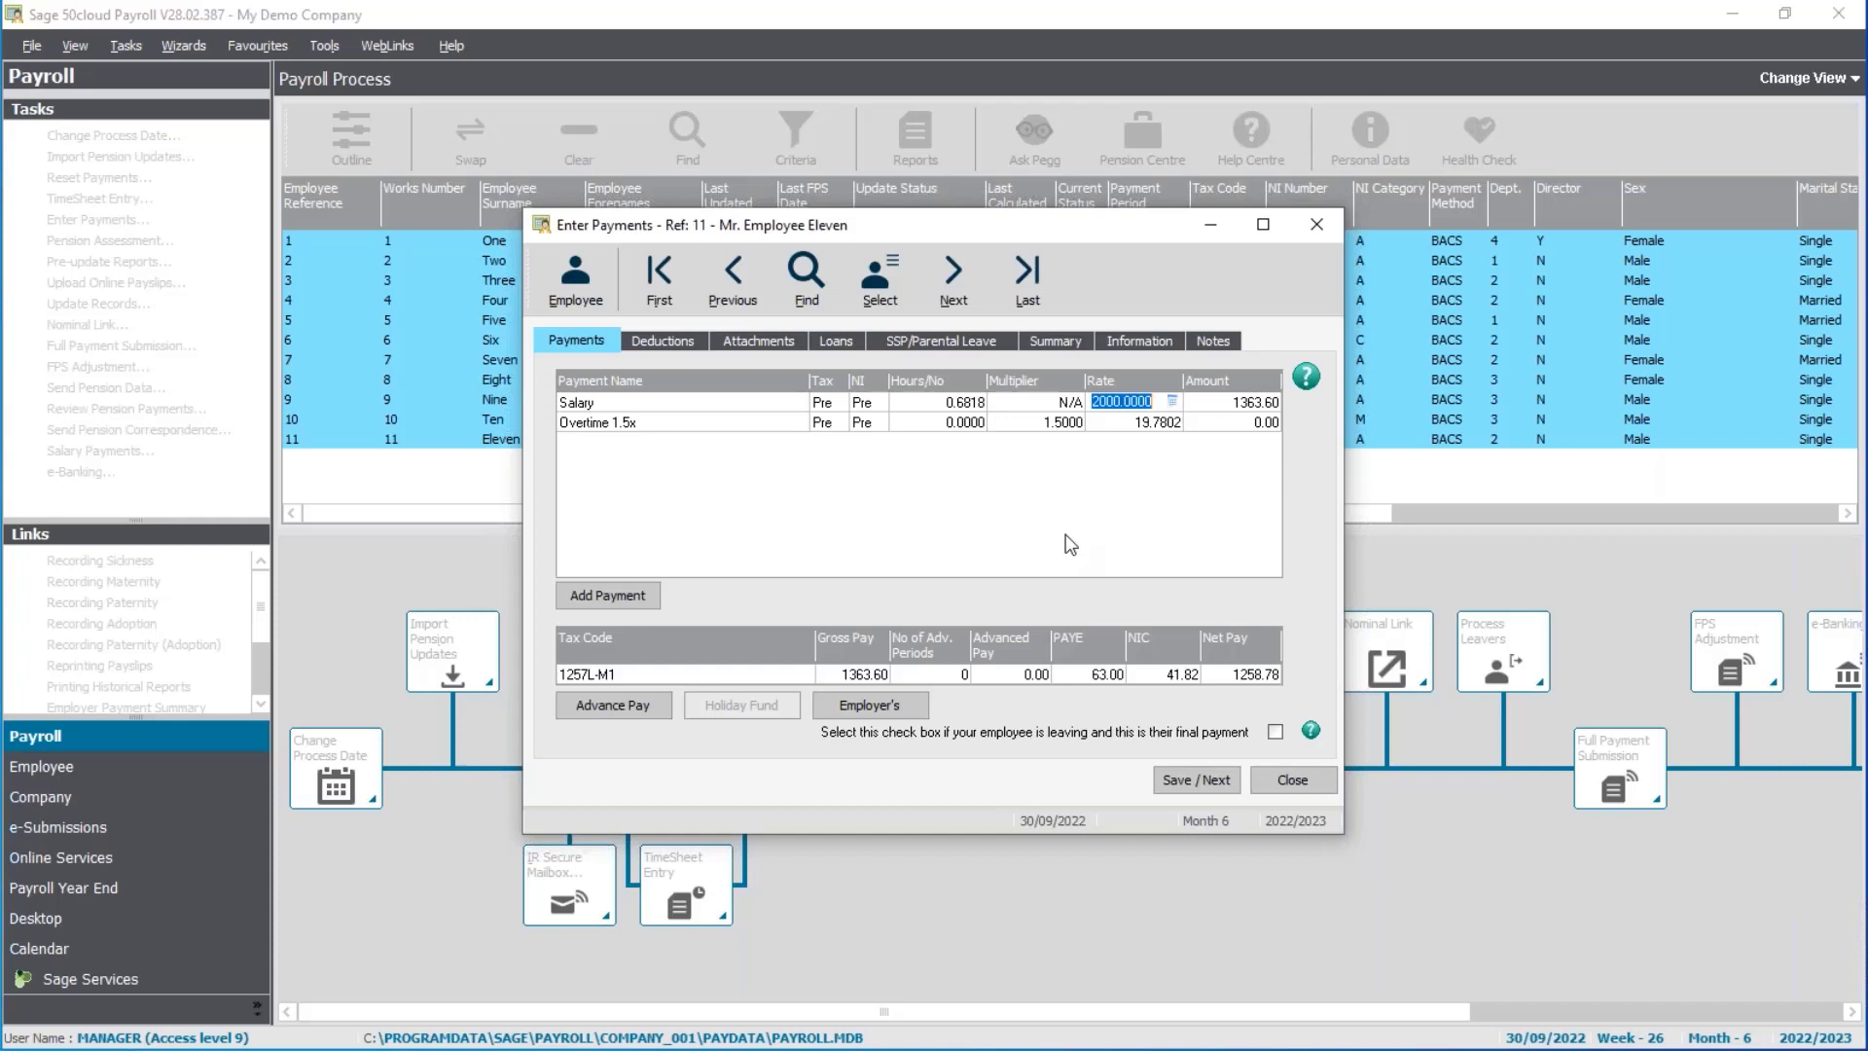
click(1173, 769)
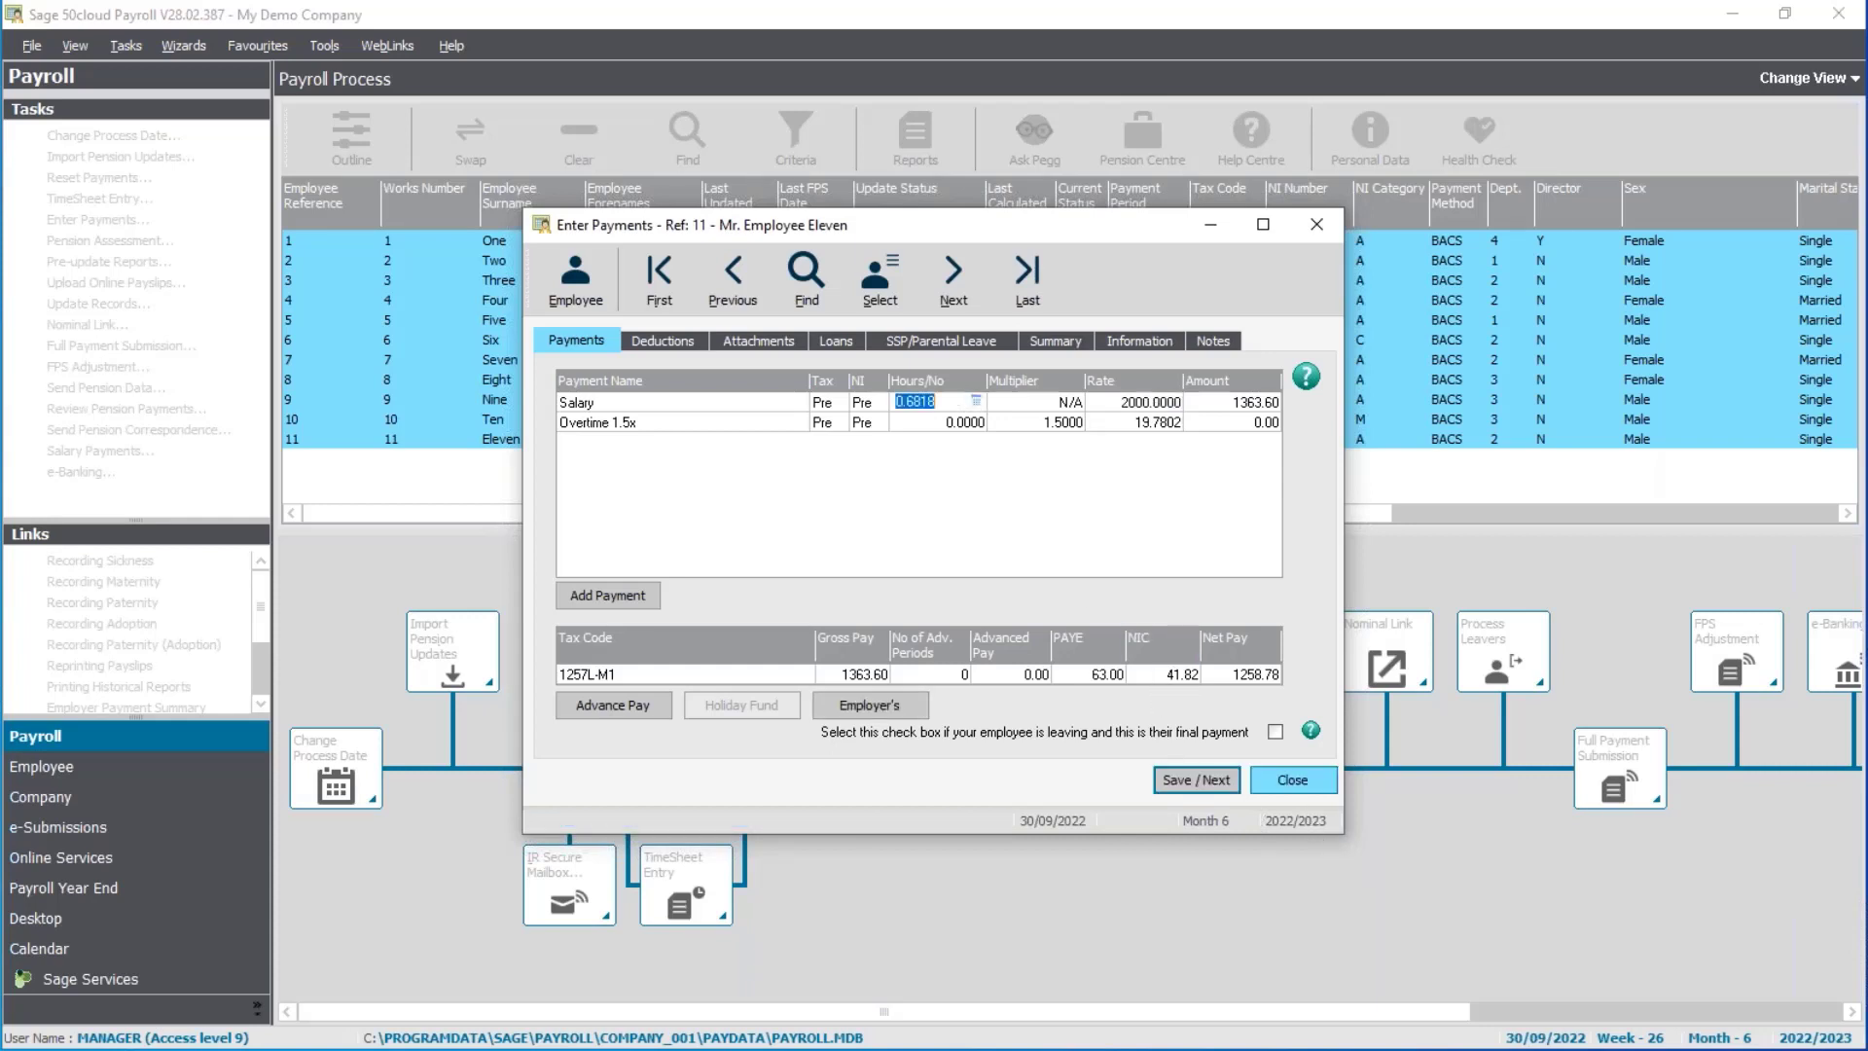
click(1292, 779)
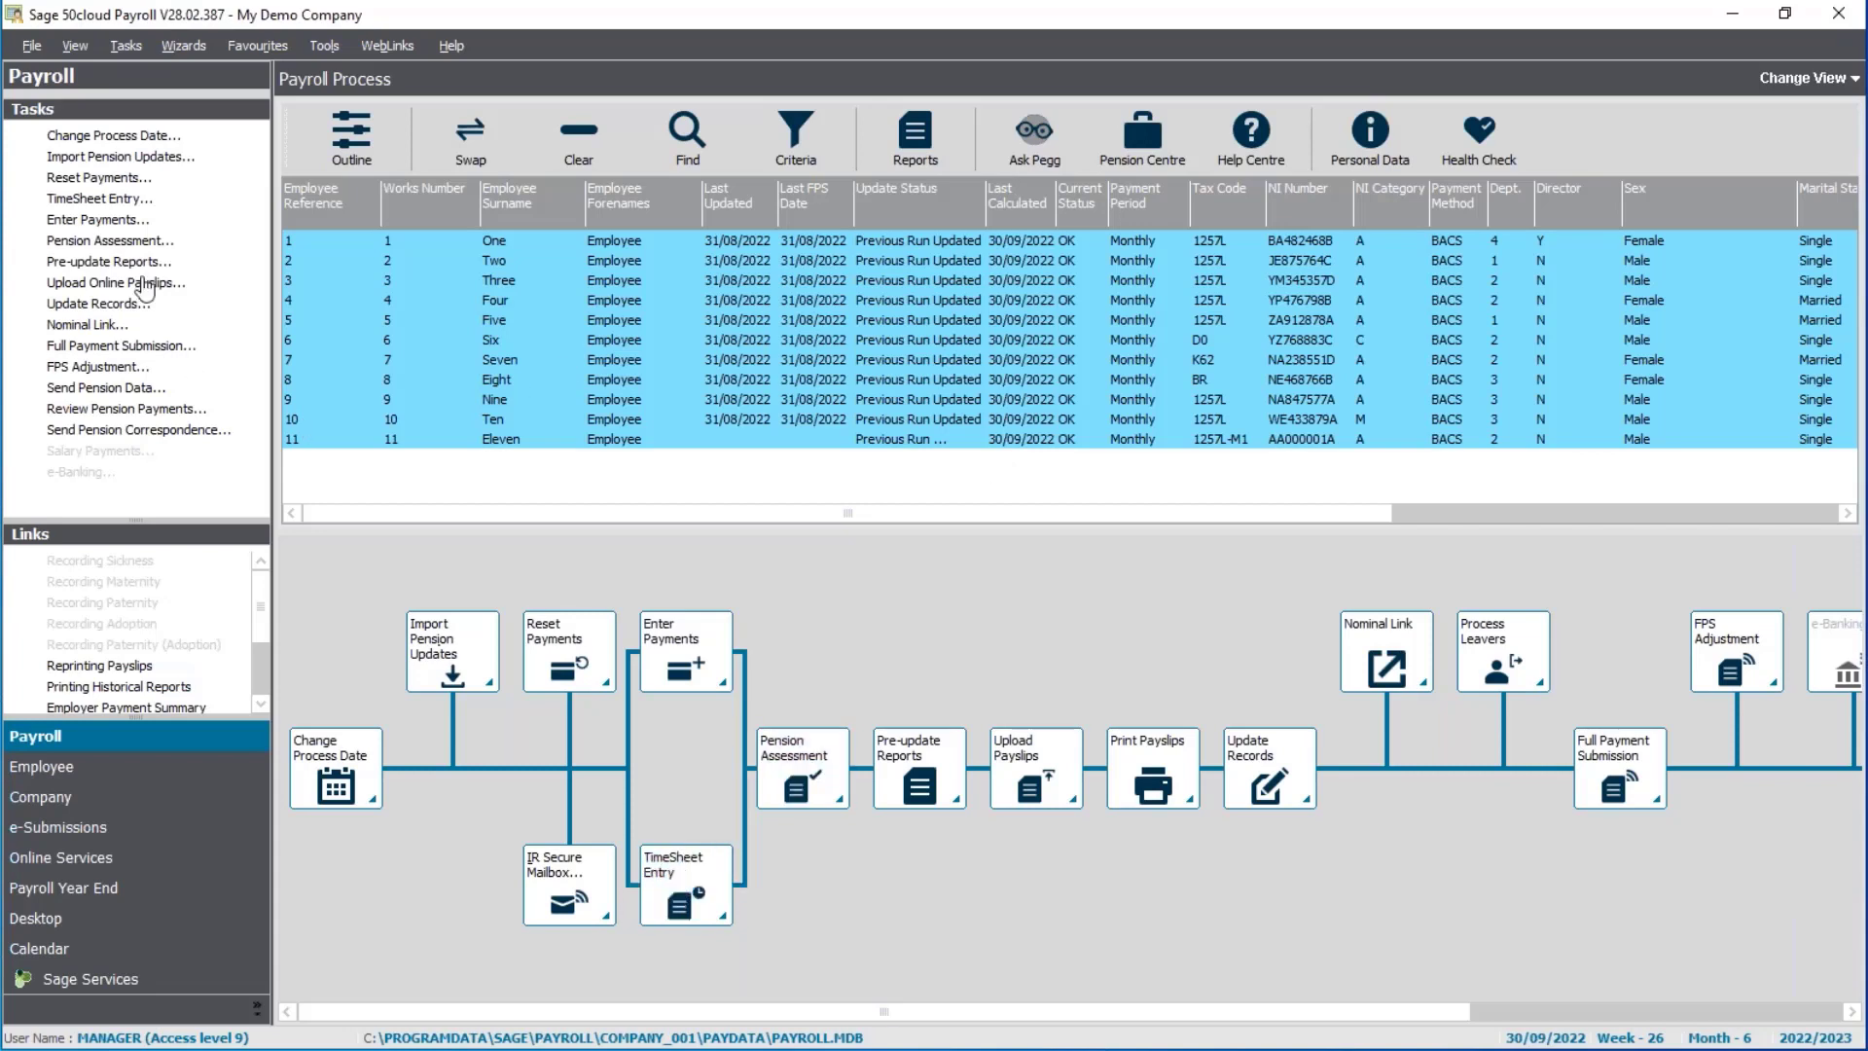
Review all employees' Basic and Overtime 1.5x hours in the timesheet entry grid, and leave it without saving
click(90, 200)
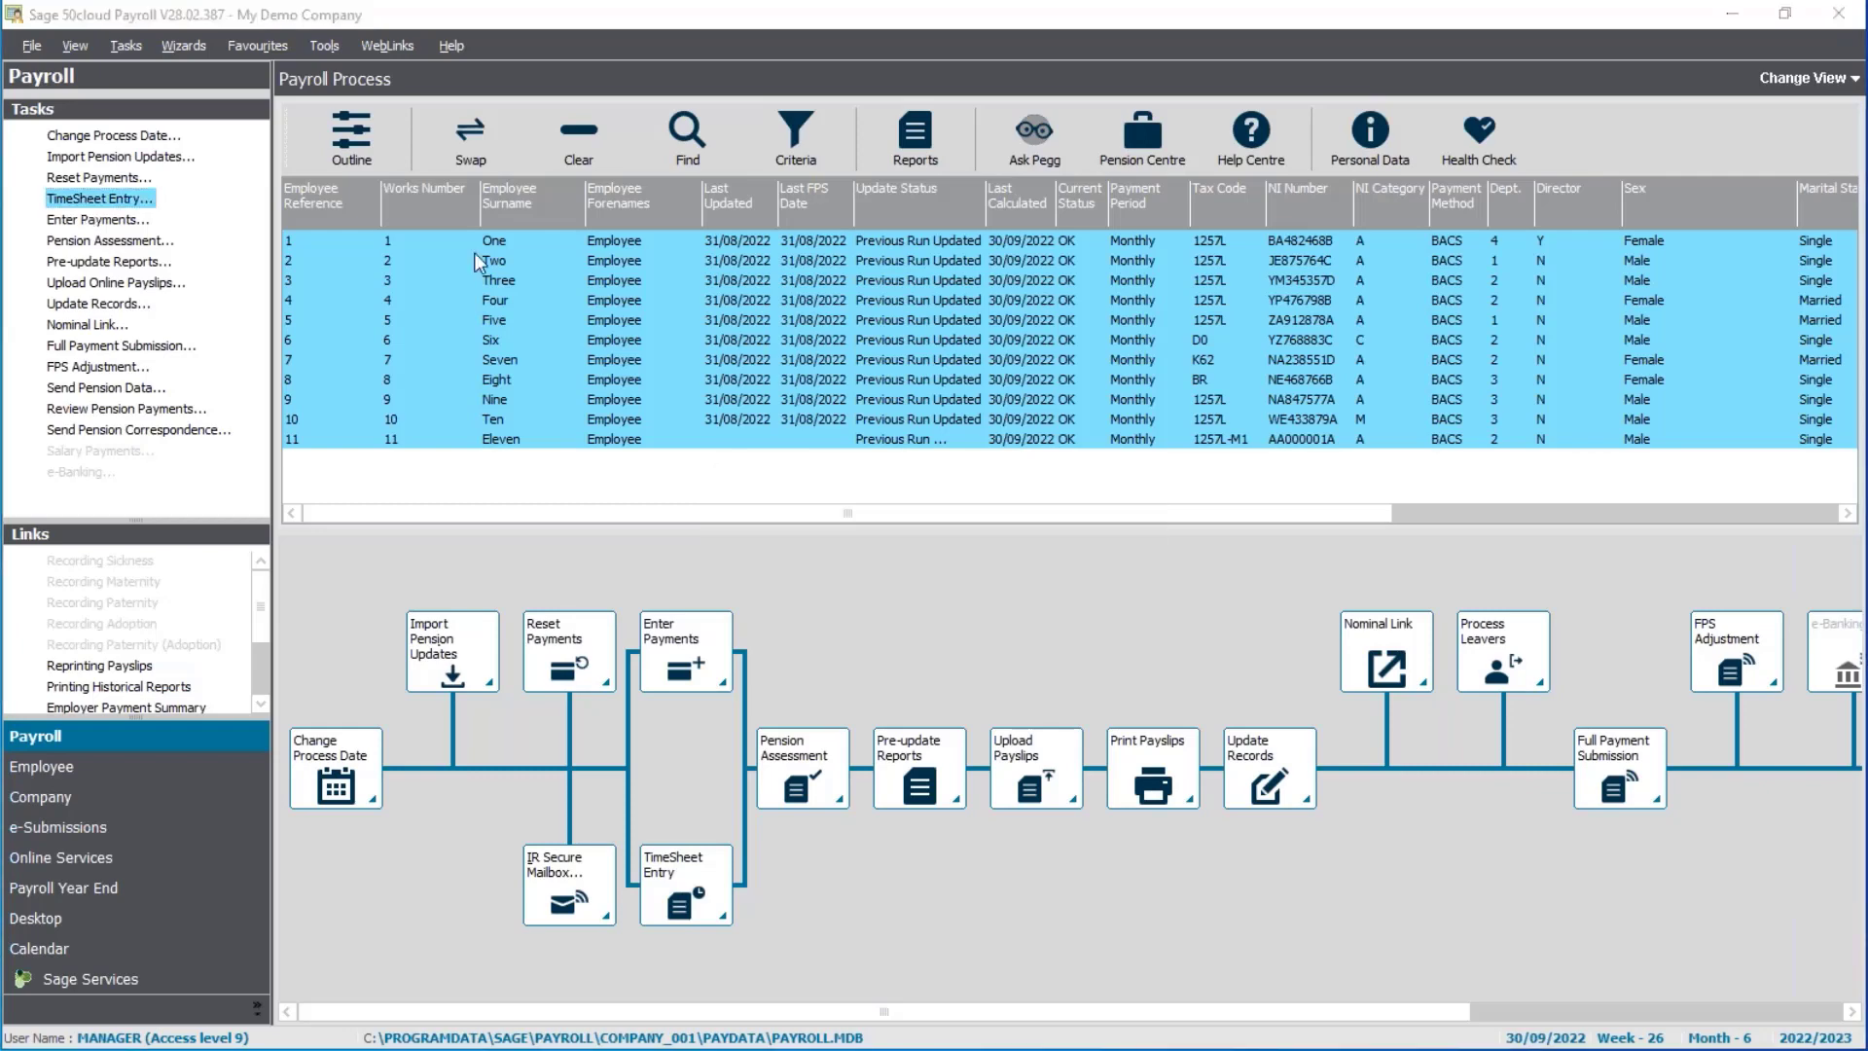
click(1183, 299)
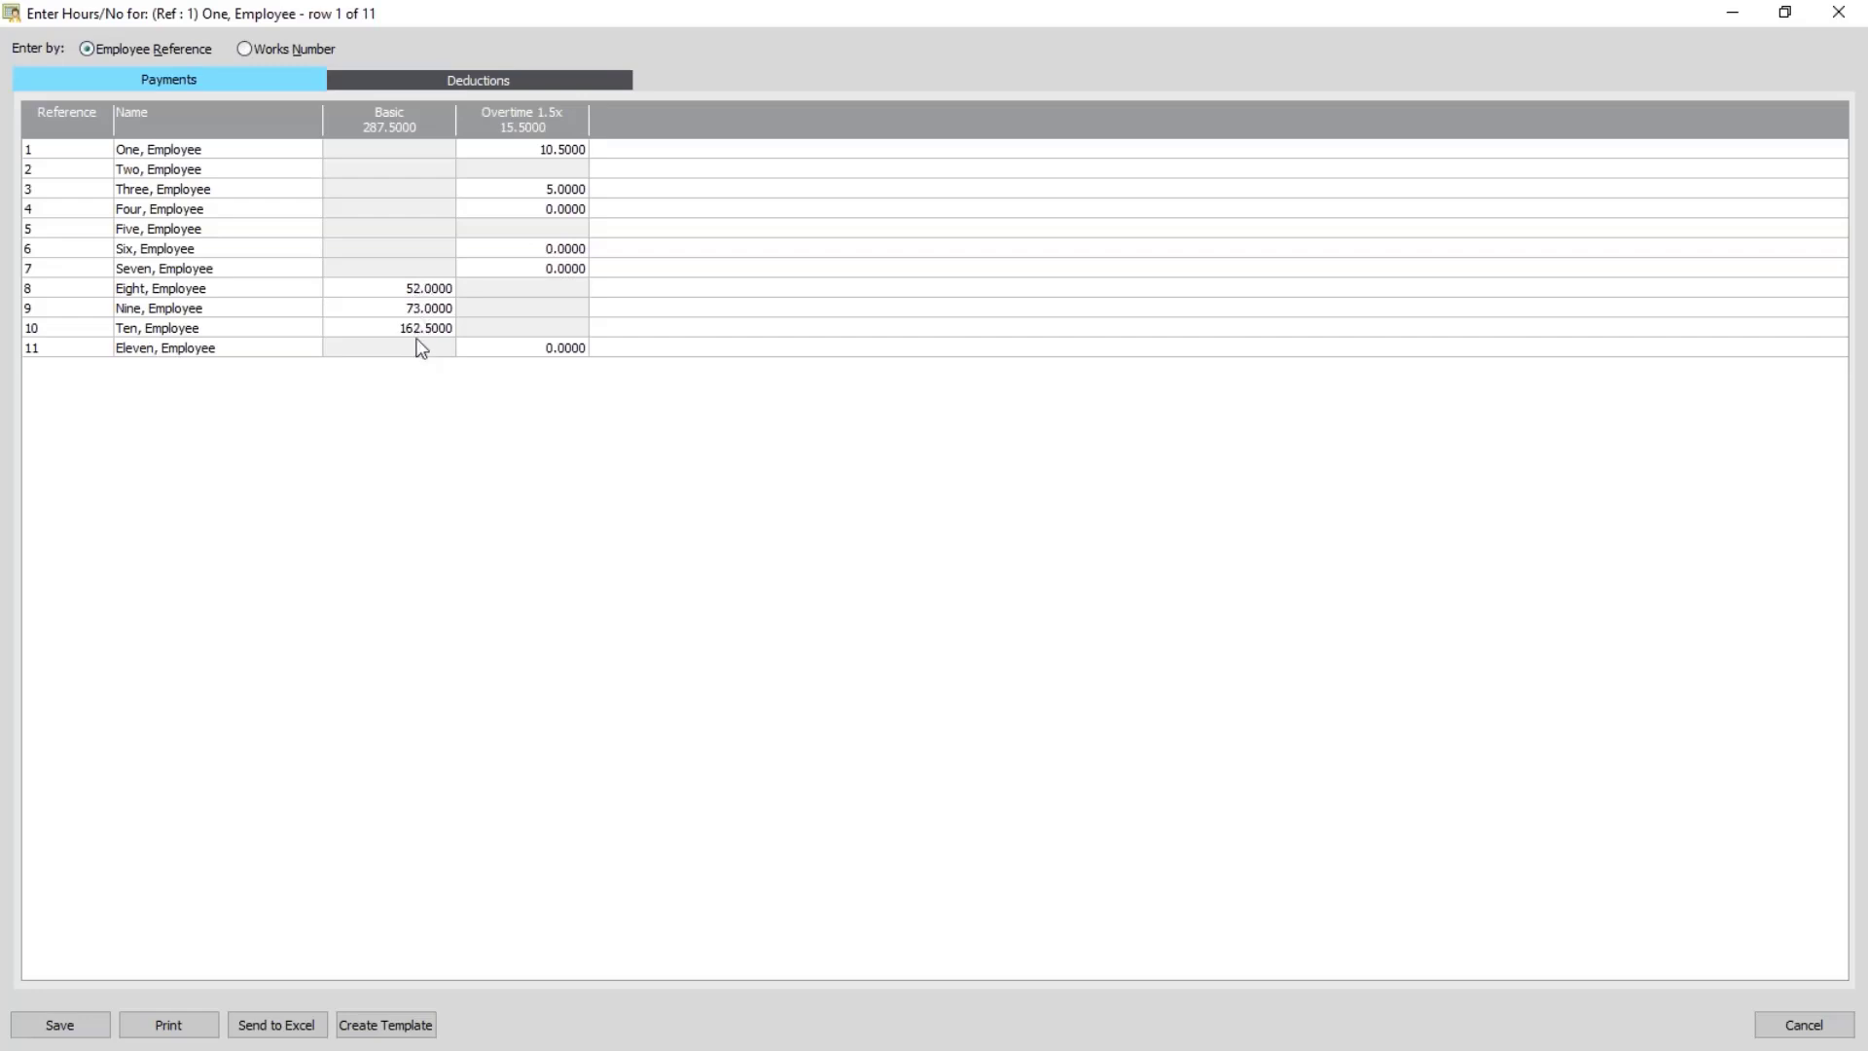
click(1805, 1025)
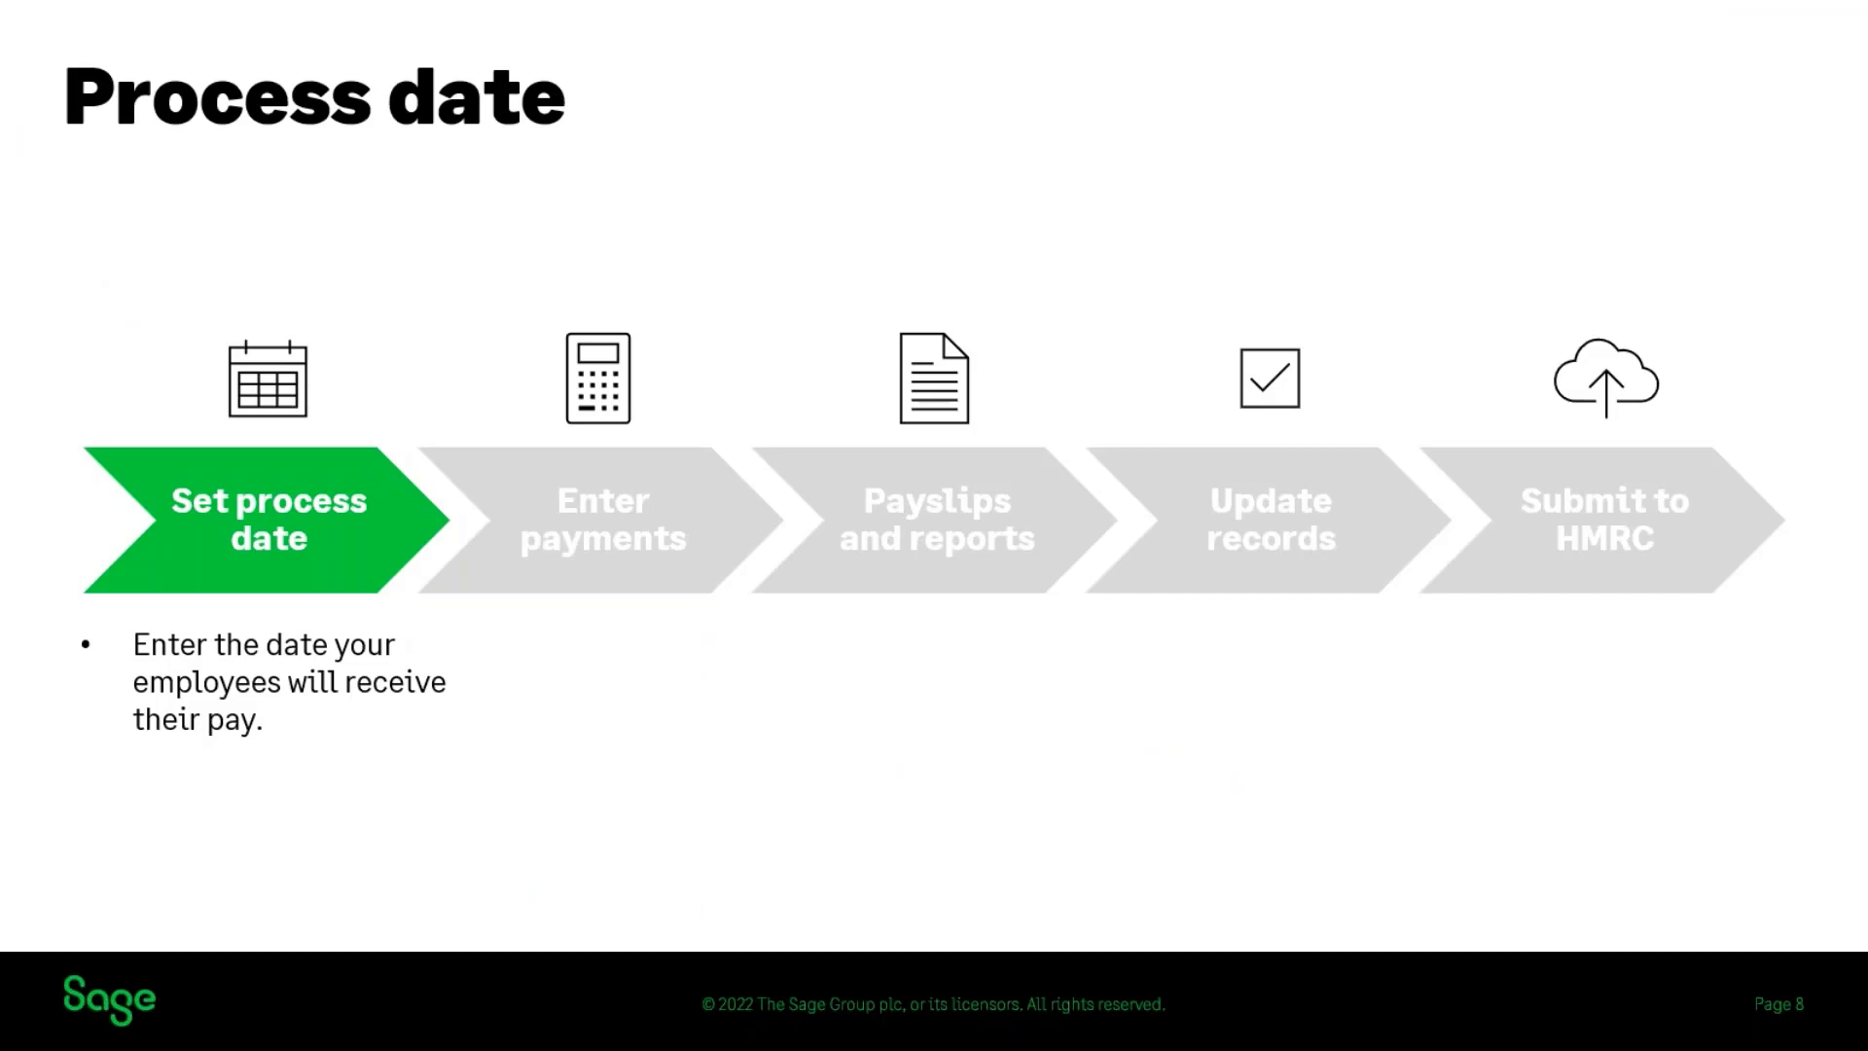
key(Right)
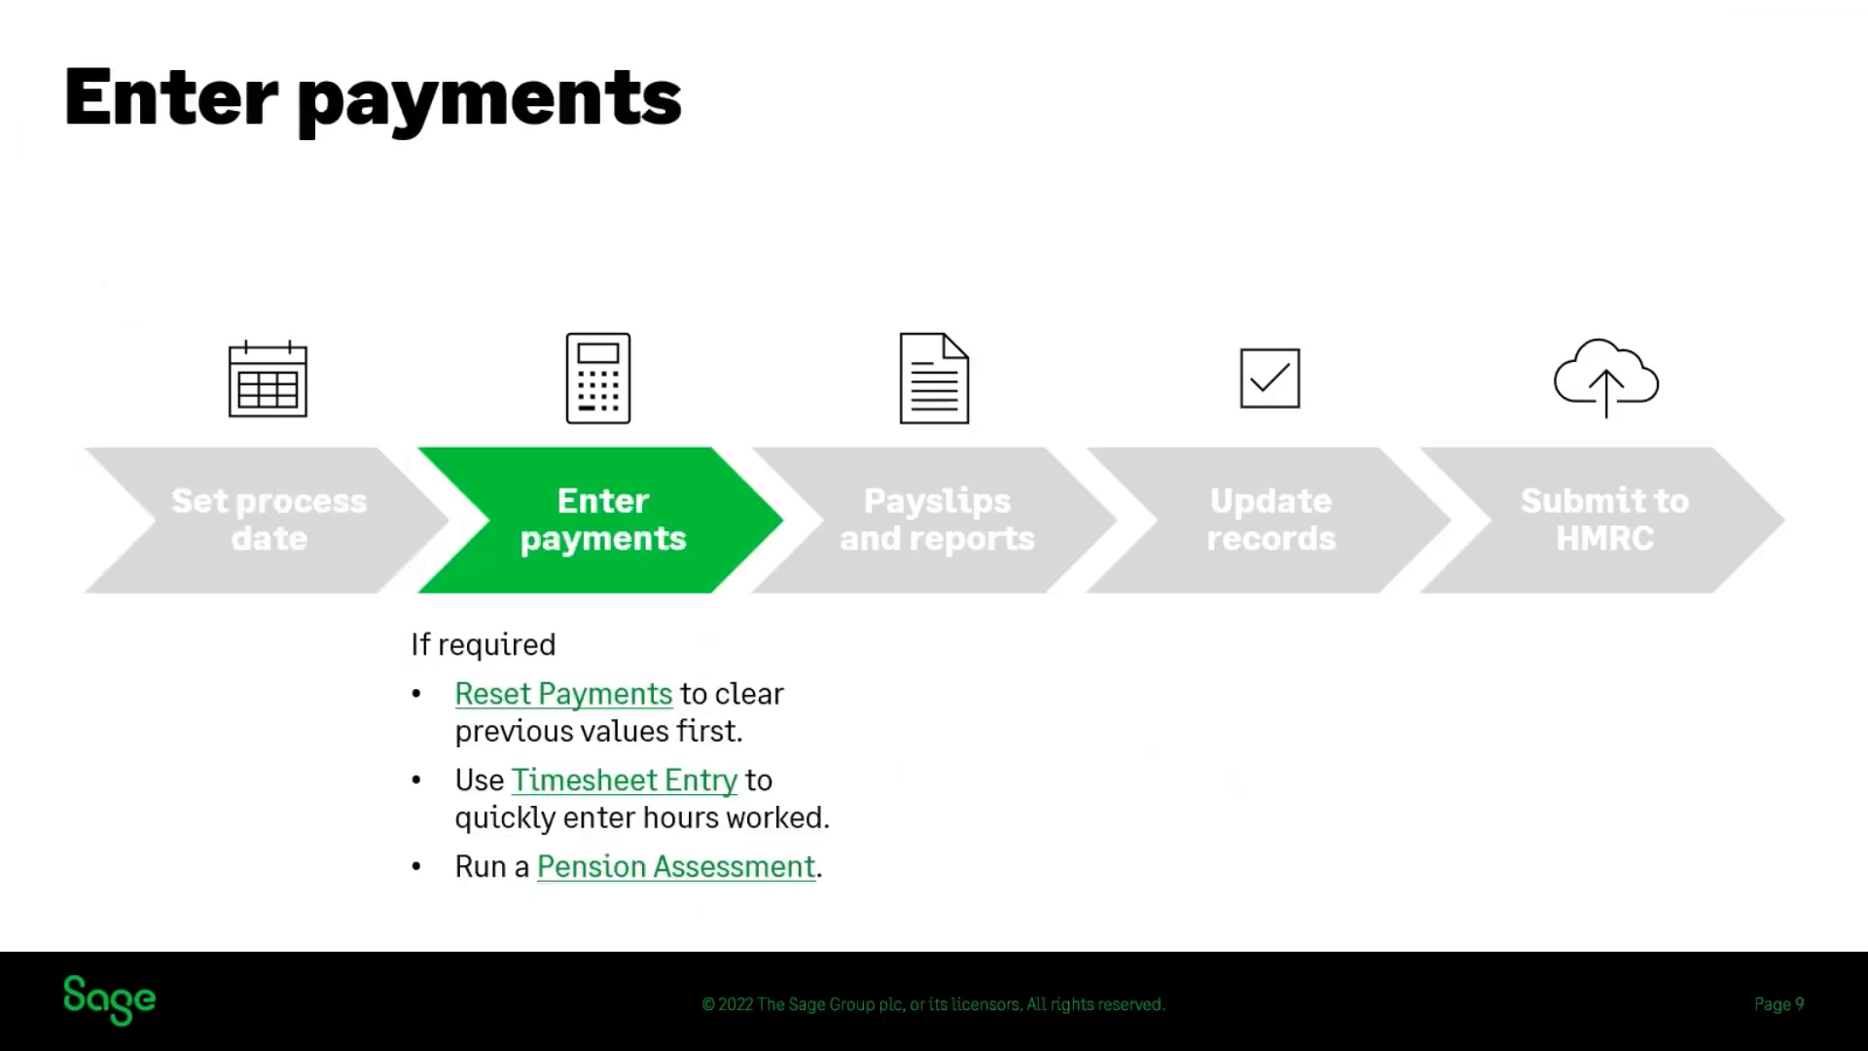
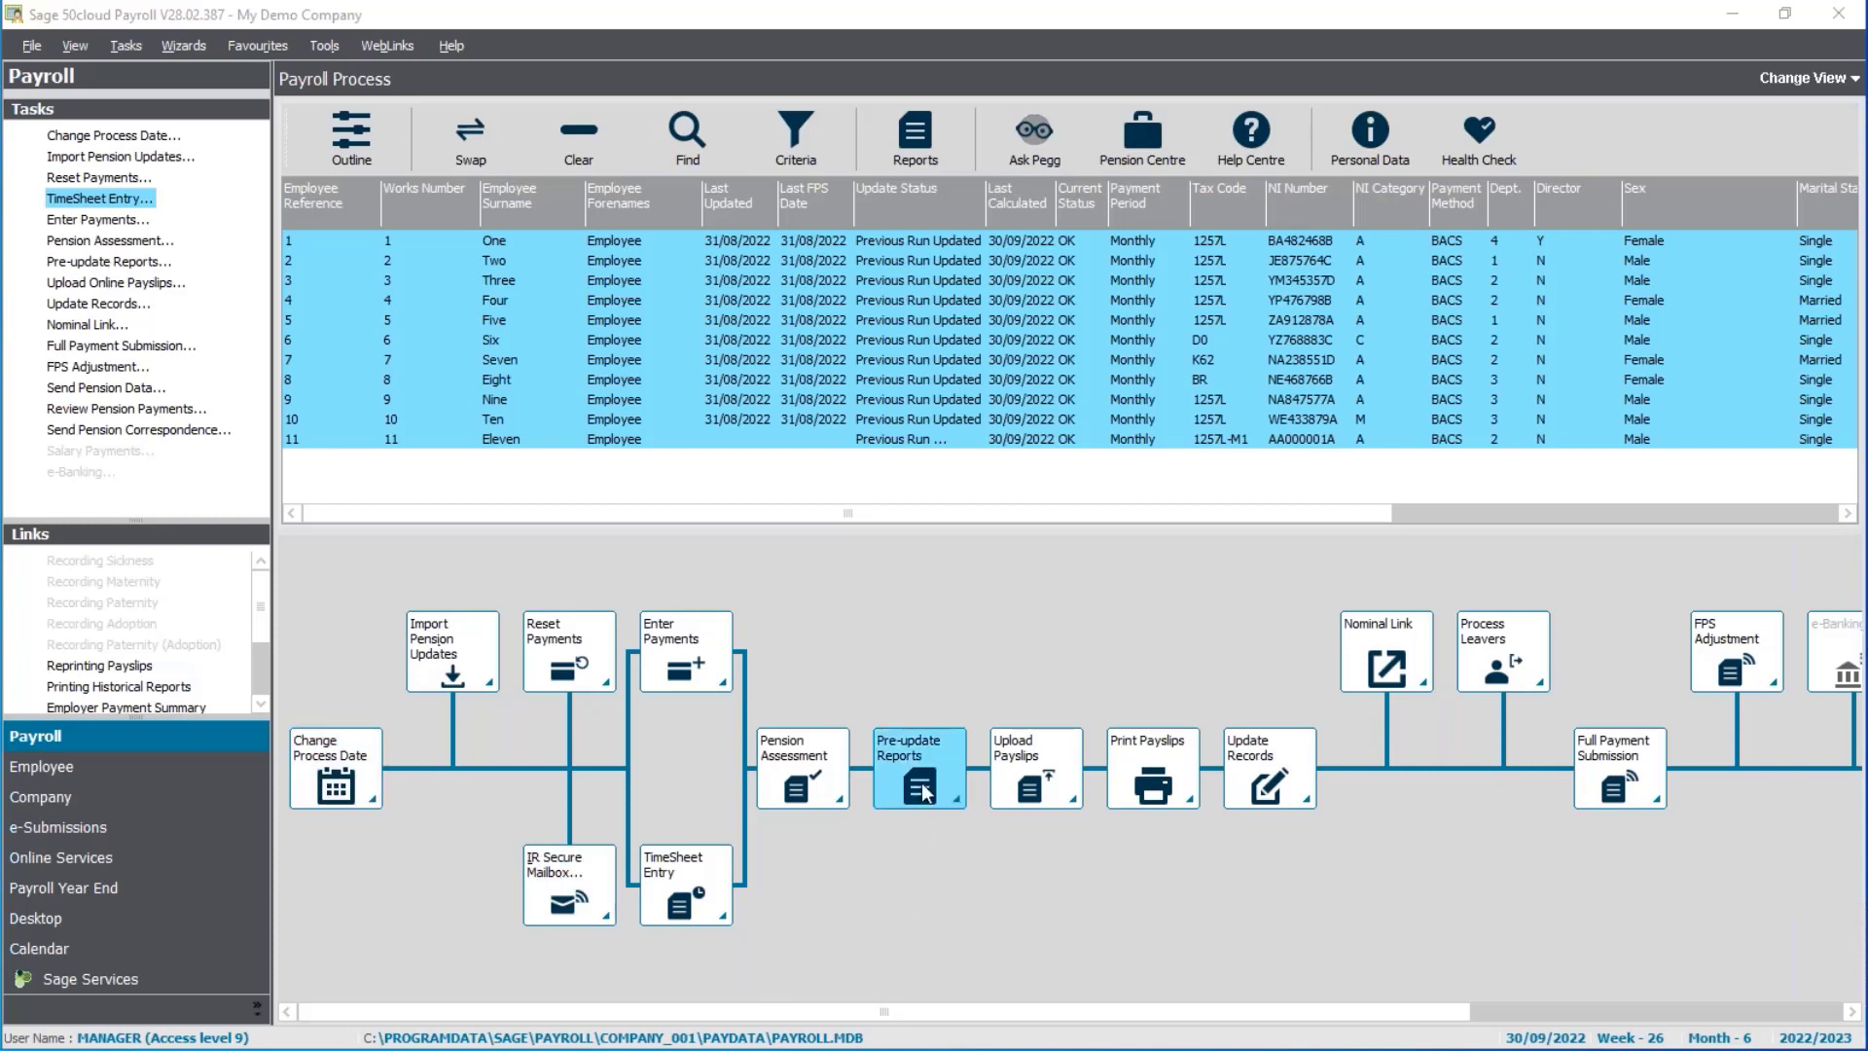
From the pre-update reports, preview the Laser (2 per A4 sheet) payslips full screen, including employees set to receive them by email or online
click(101, 263)
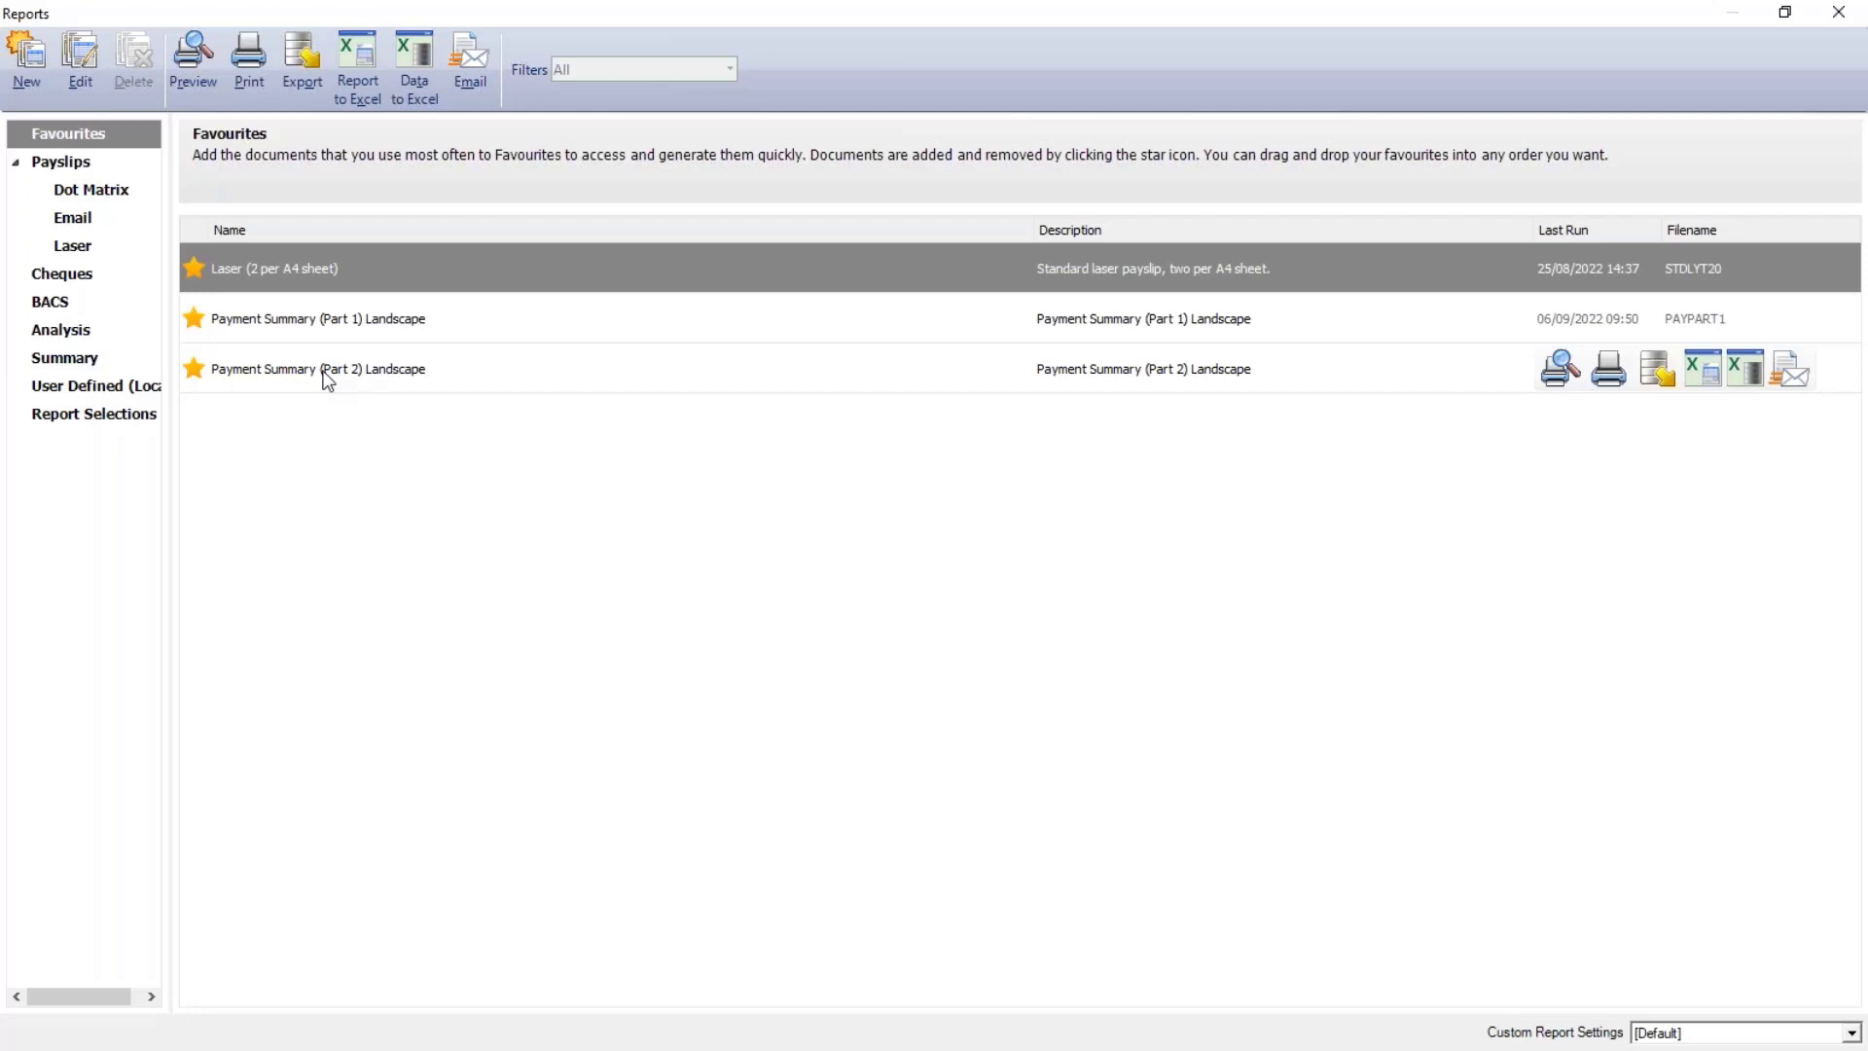
click(68, 194)
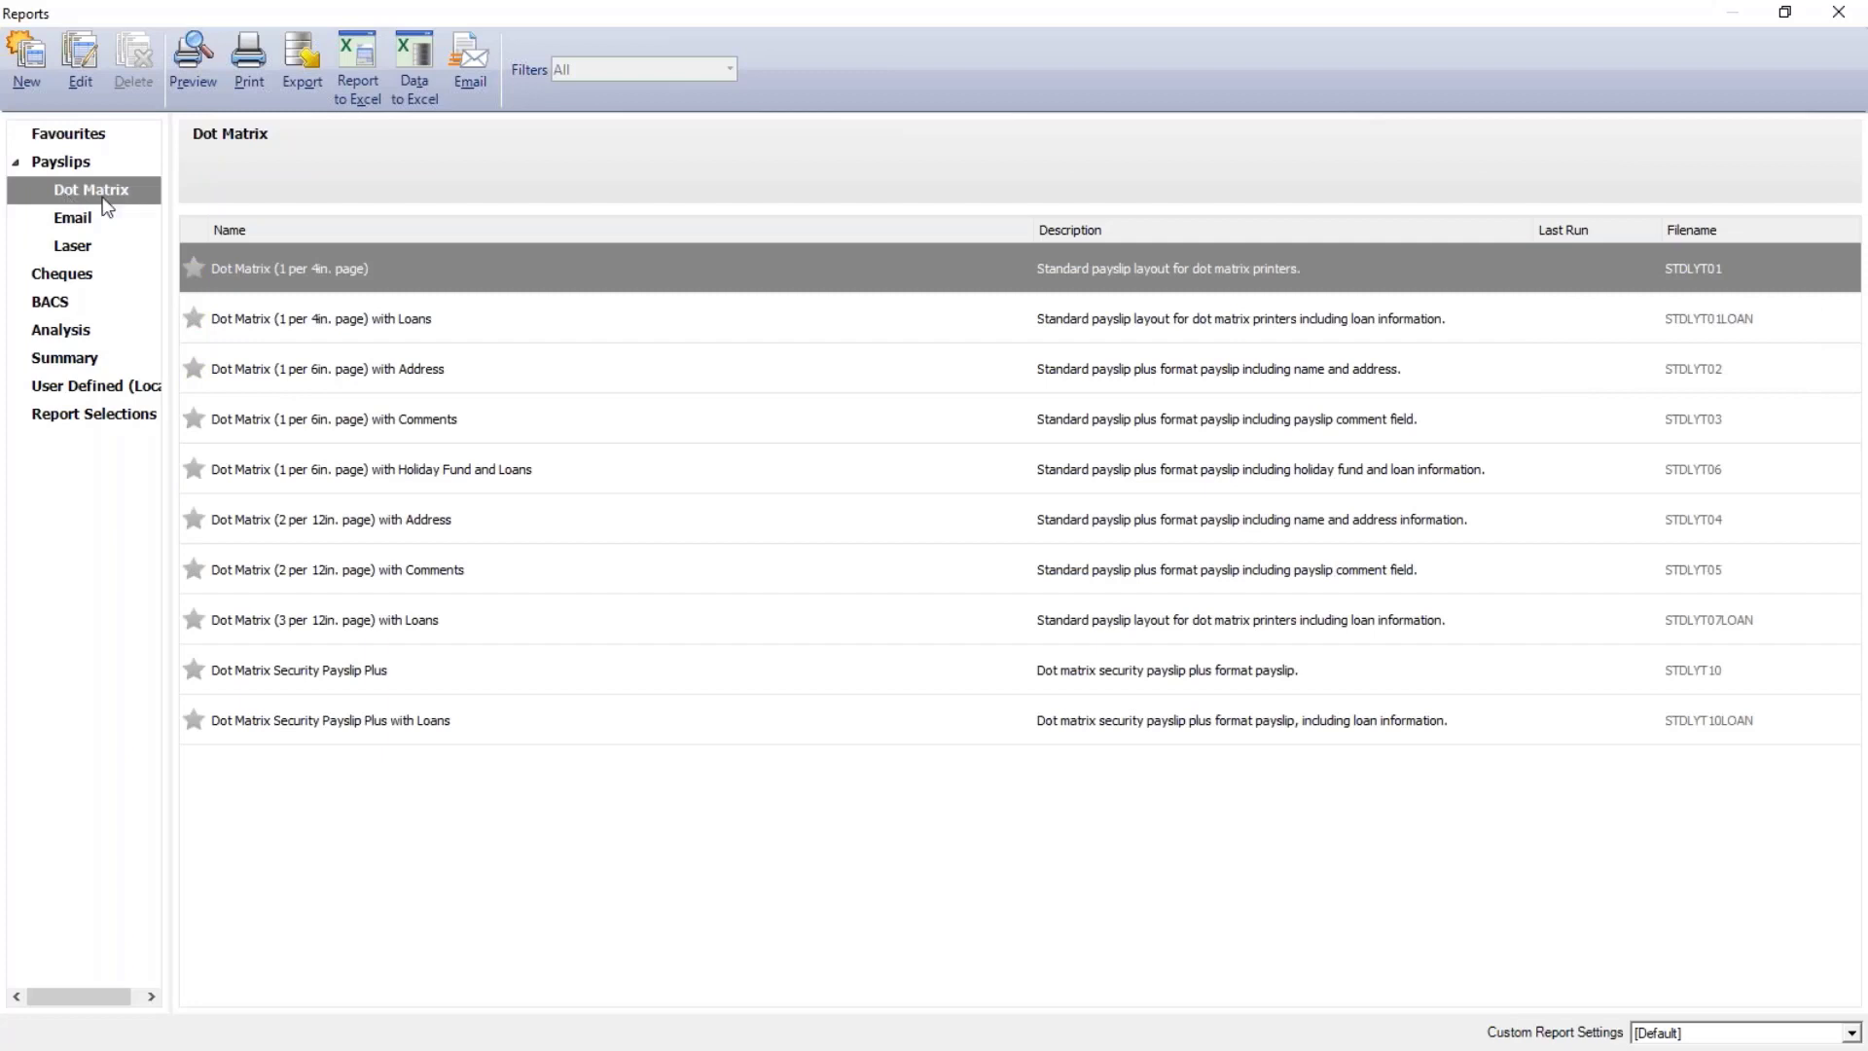
click(98, 247)
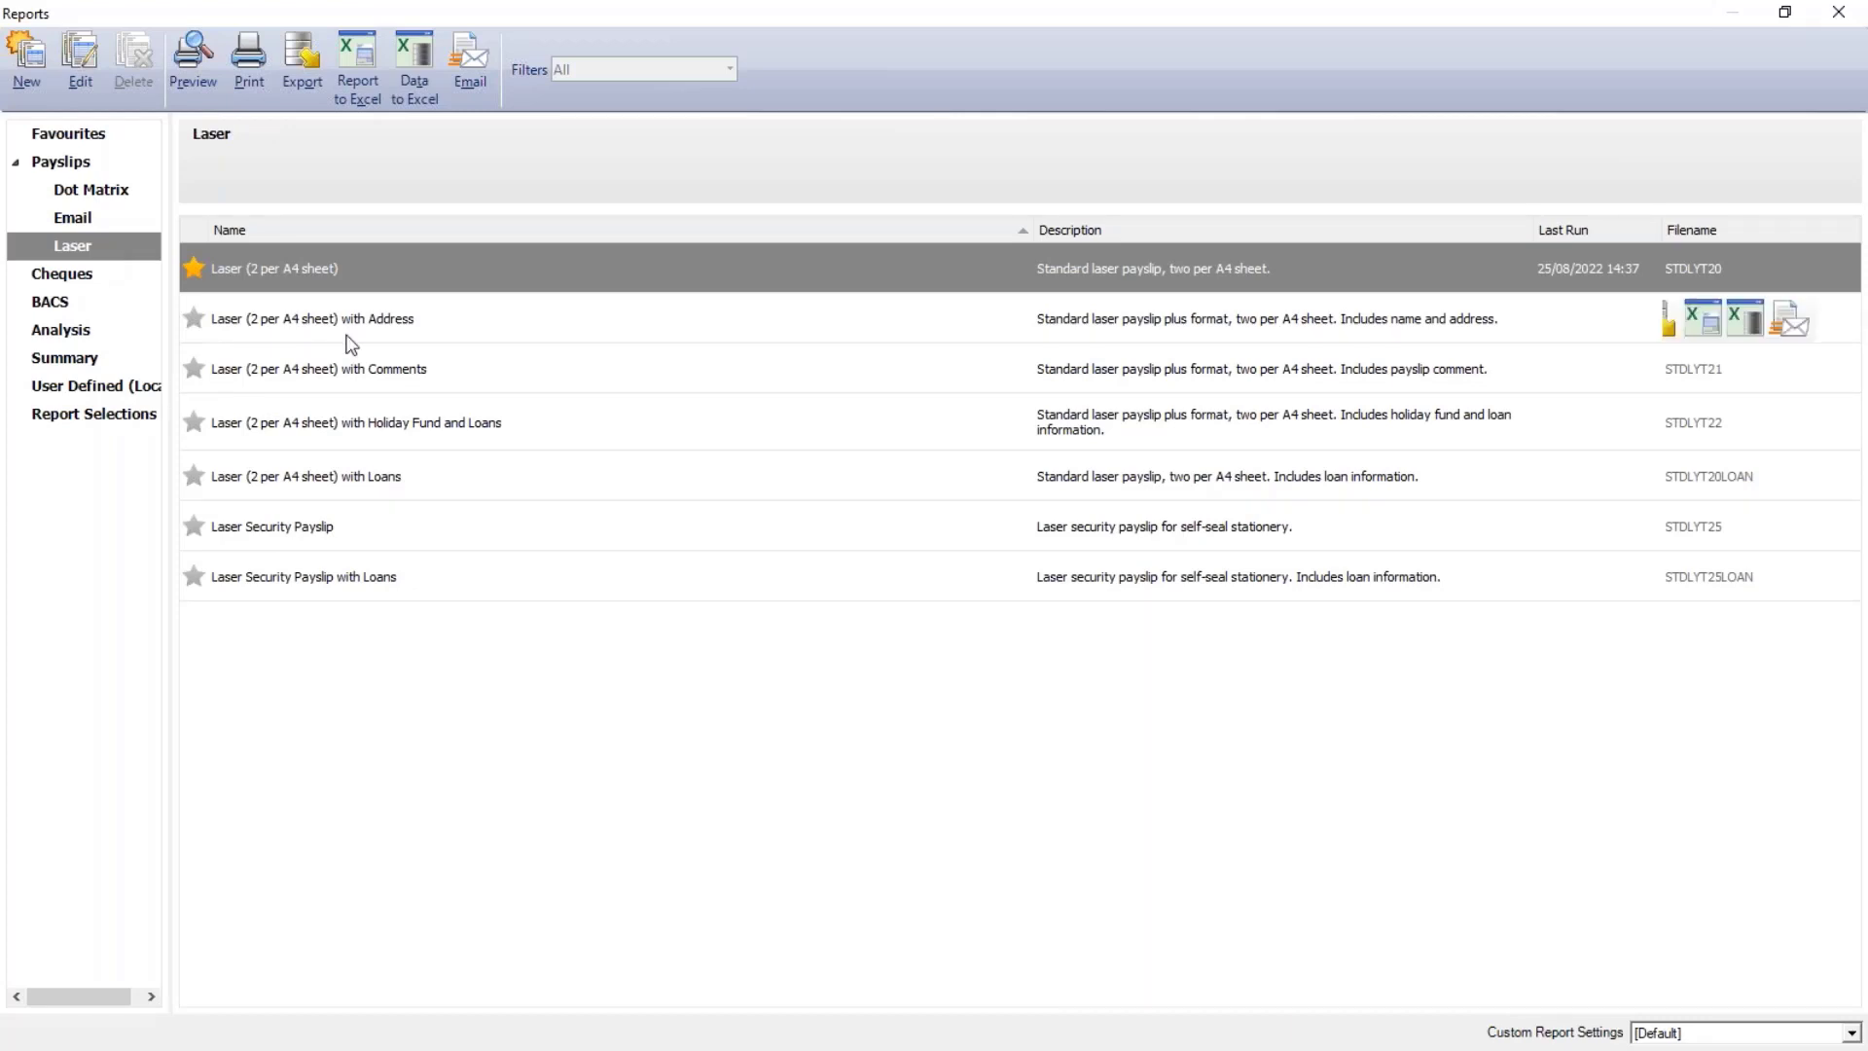
mouse_move(393, 289)
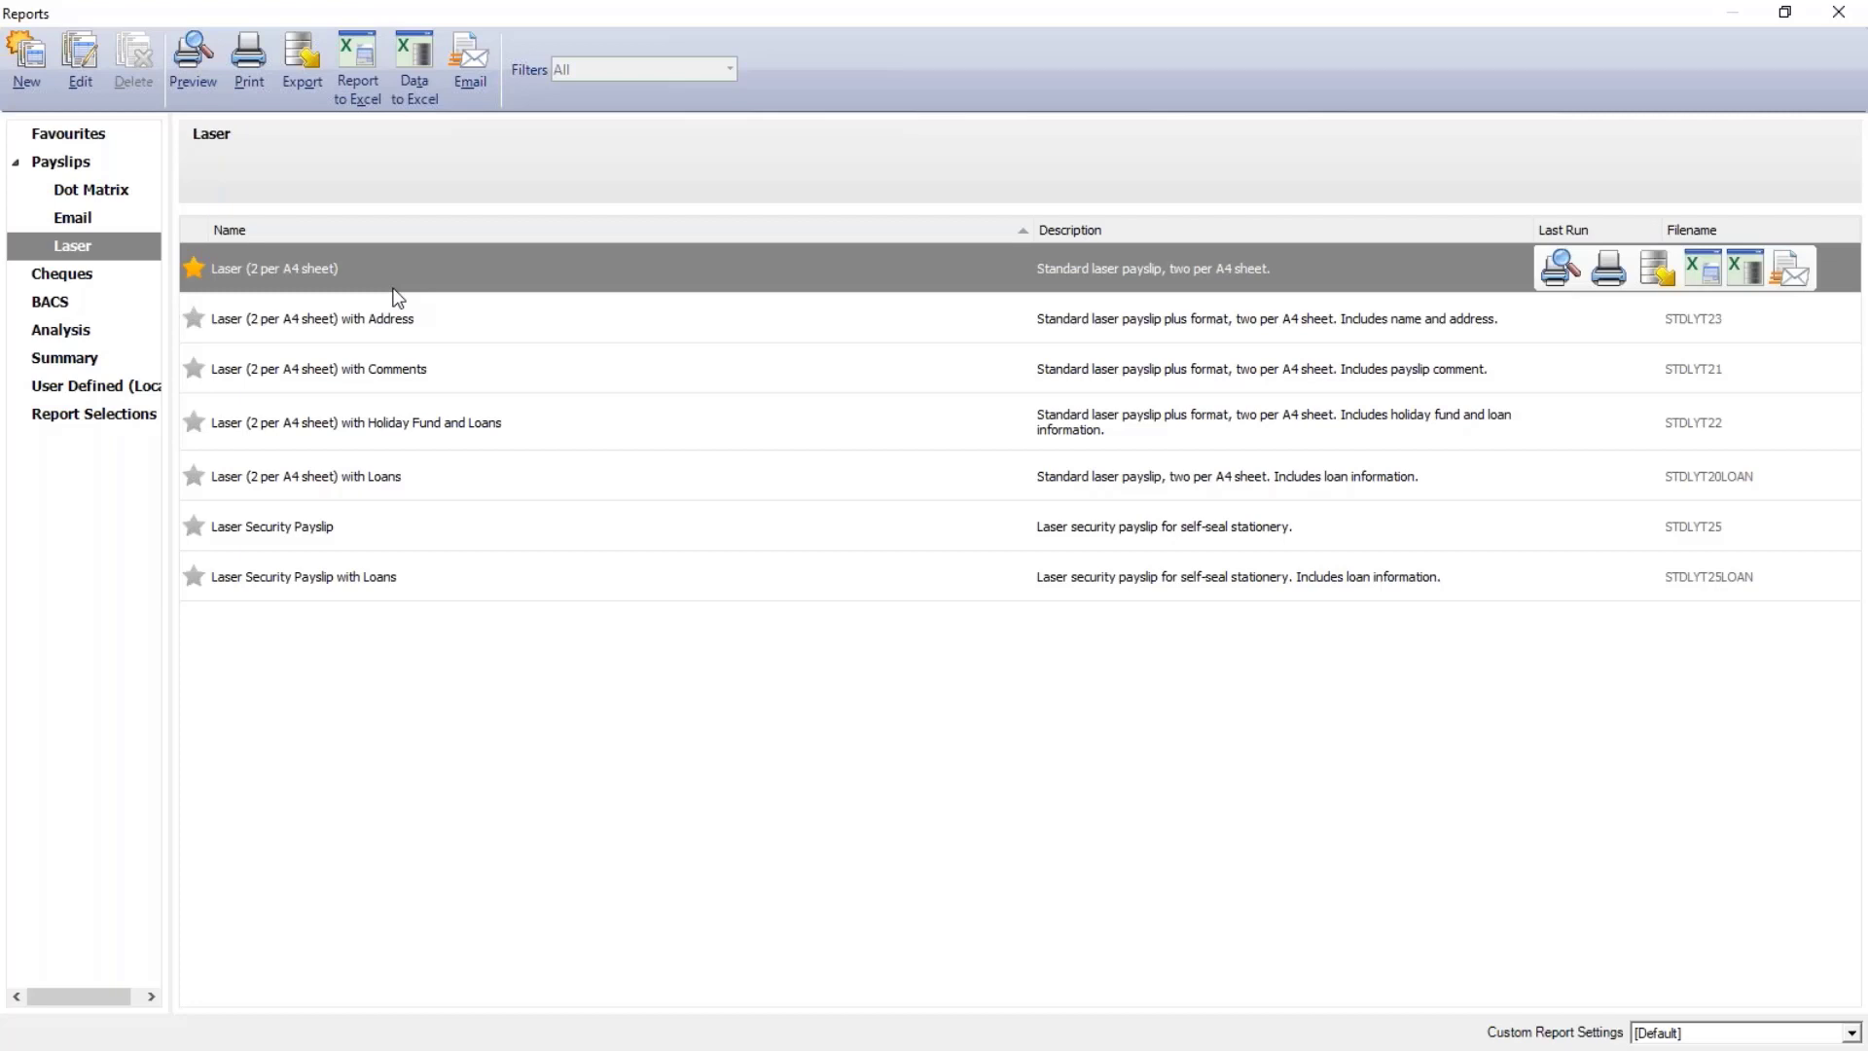
click(189, 76)
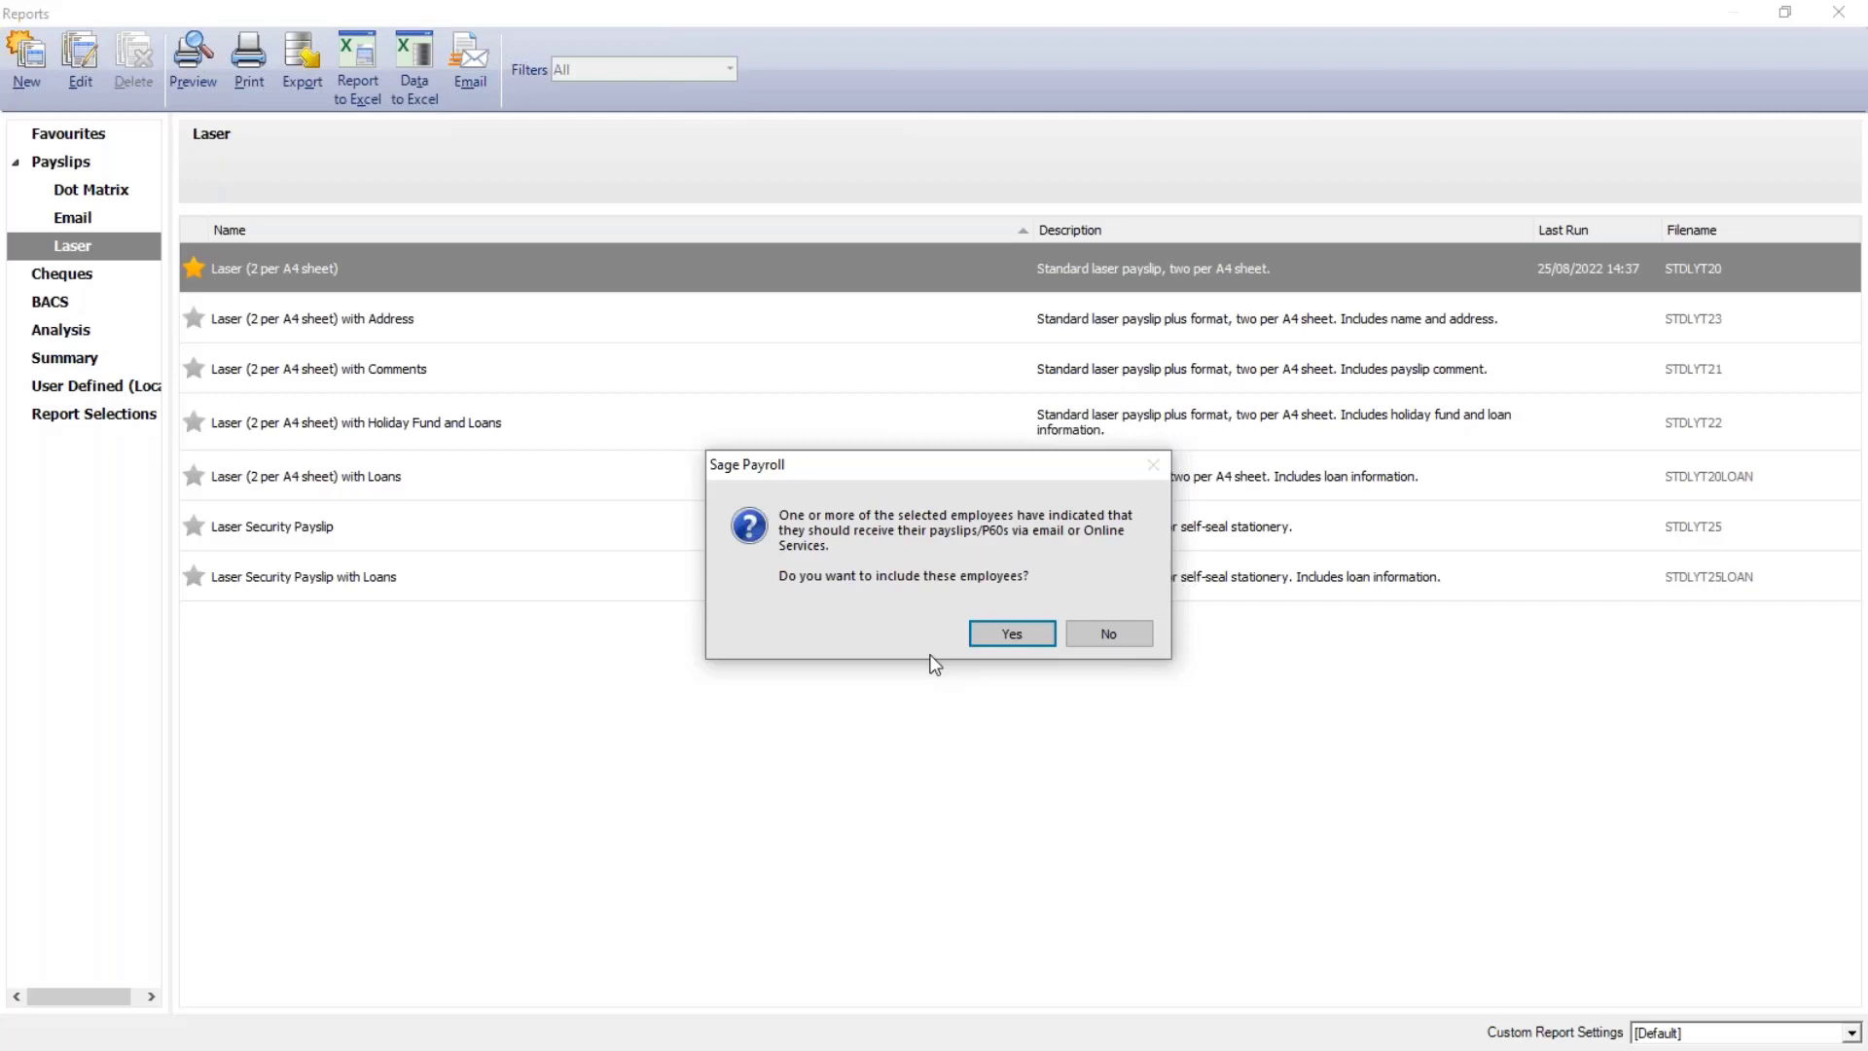
click(1012, 634)
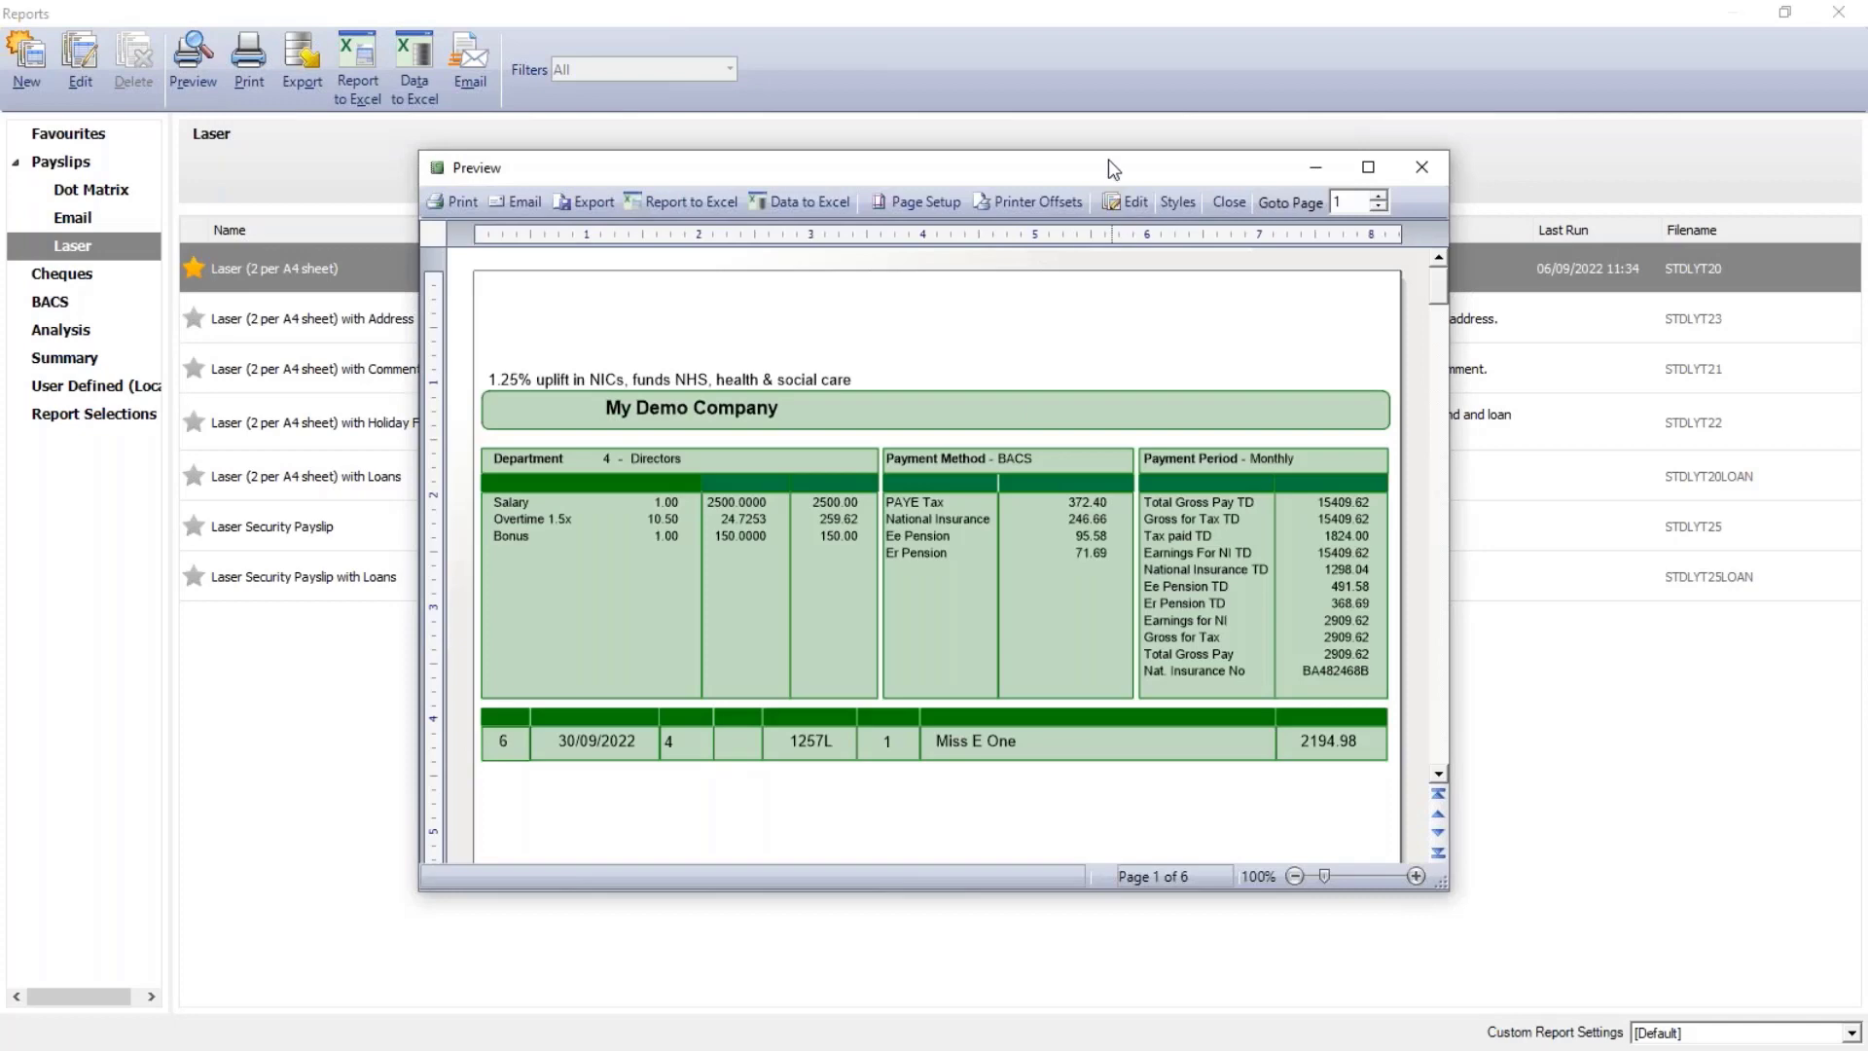
double_click(1108, 160)
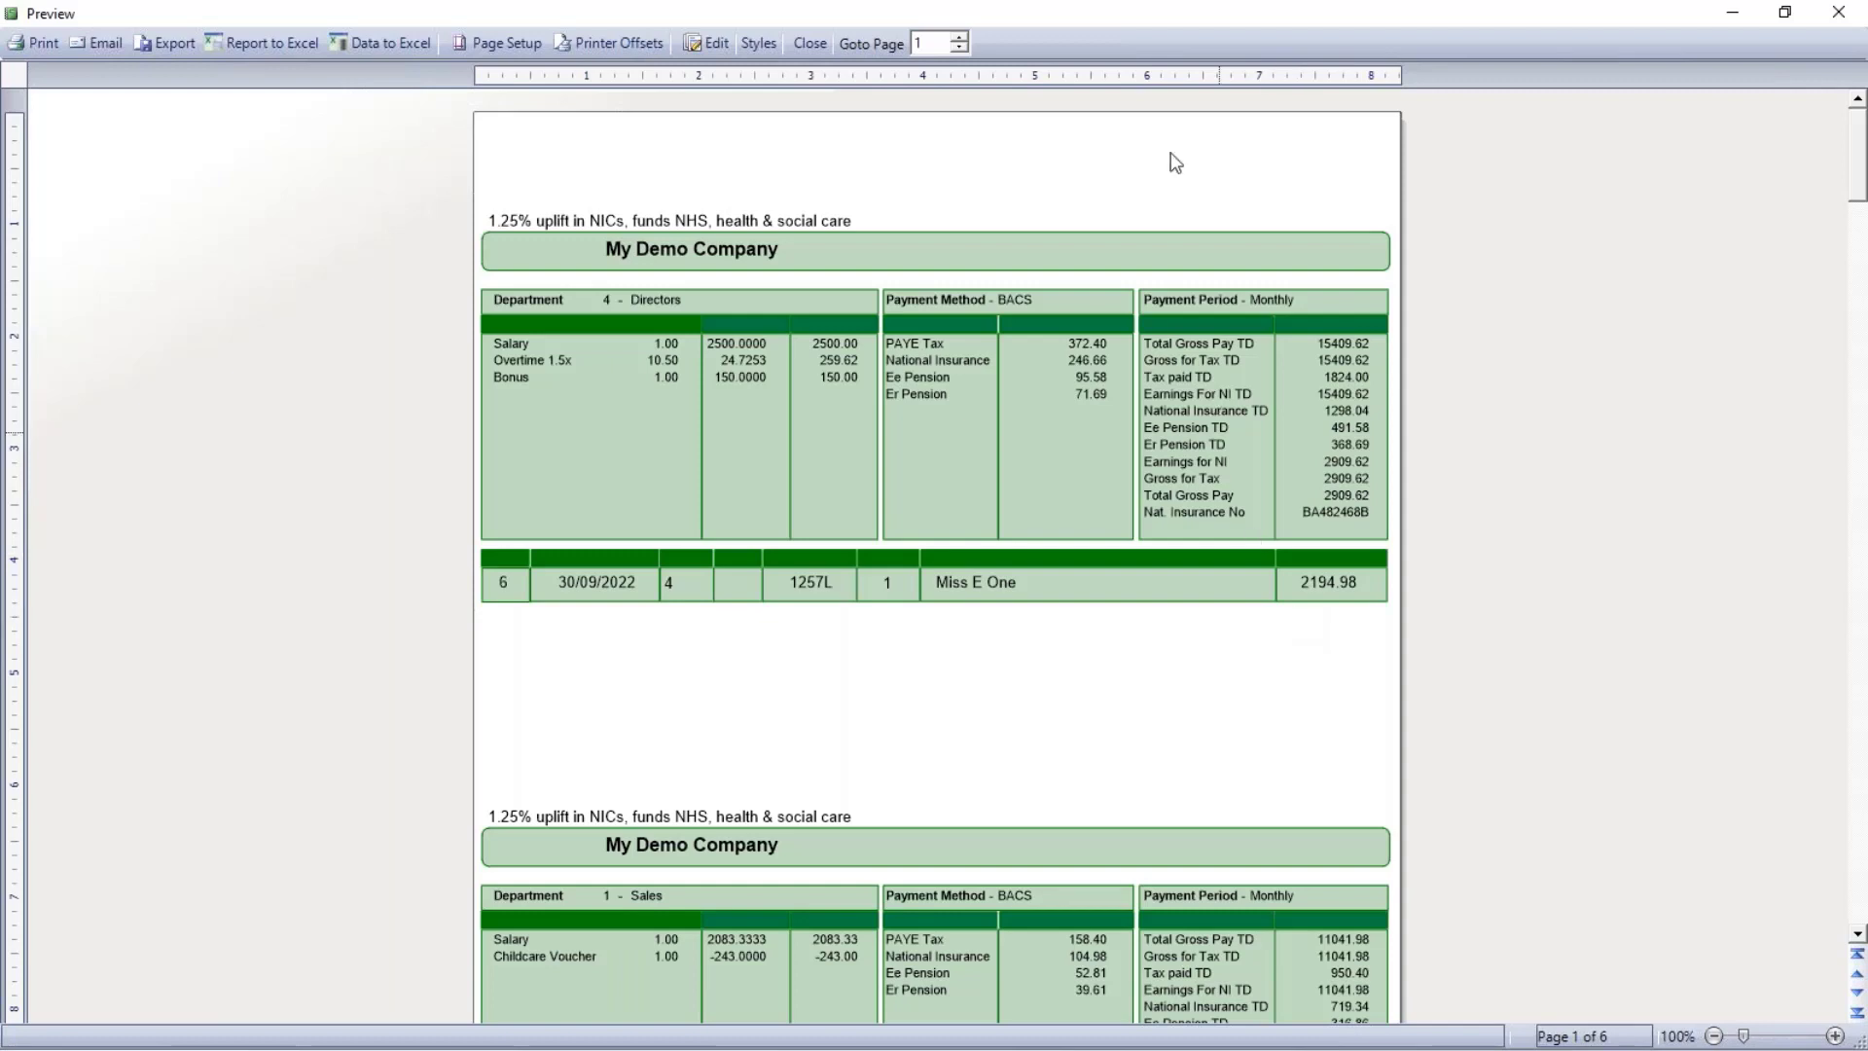
Export the payslips as a PDF named "Sept payslips" to the Desktop, and close the preview
click(143, 45)
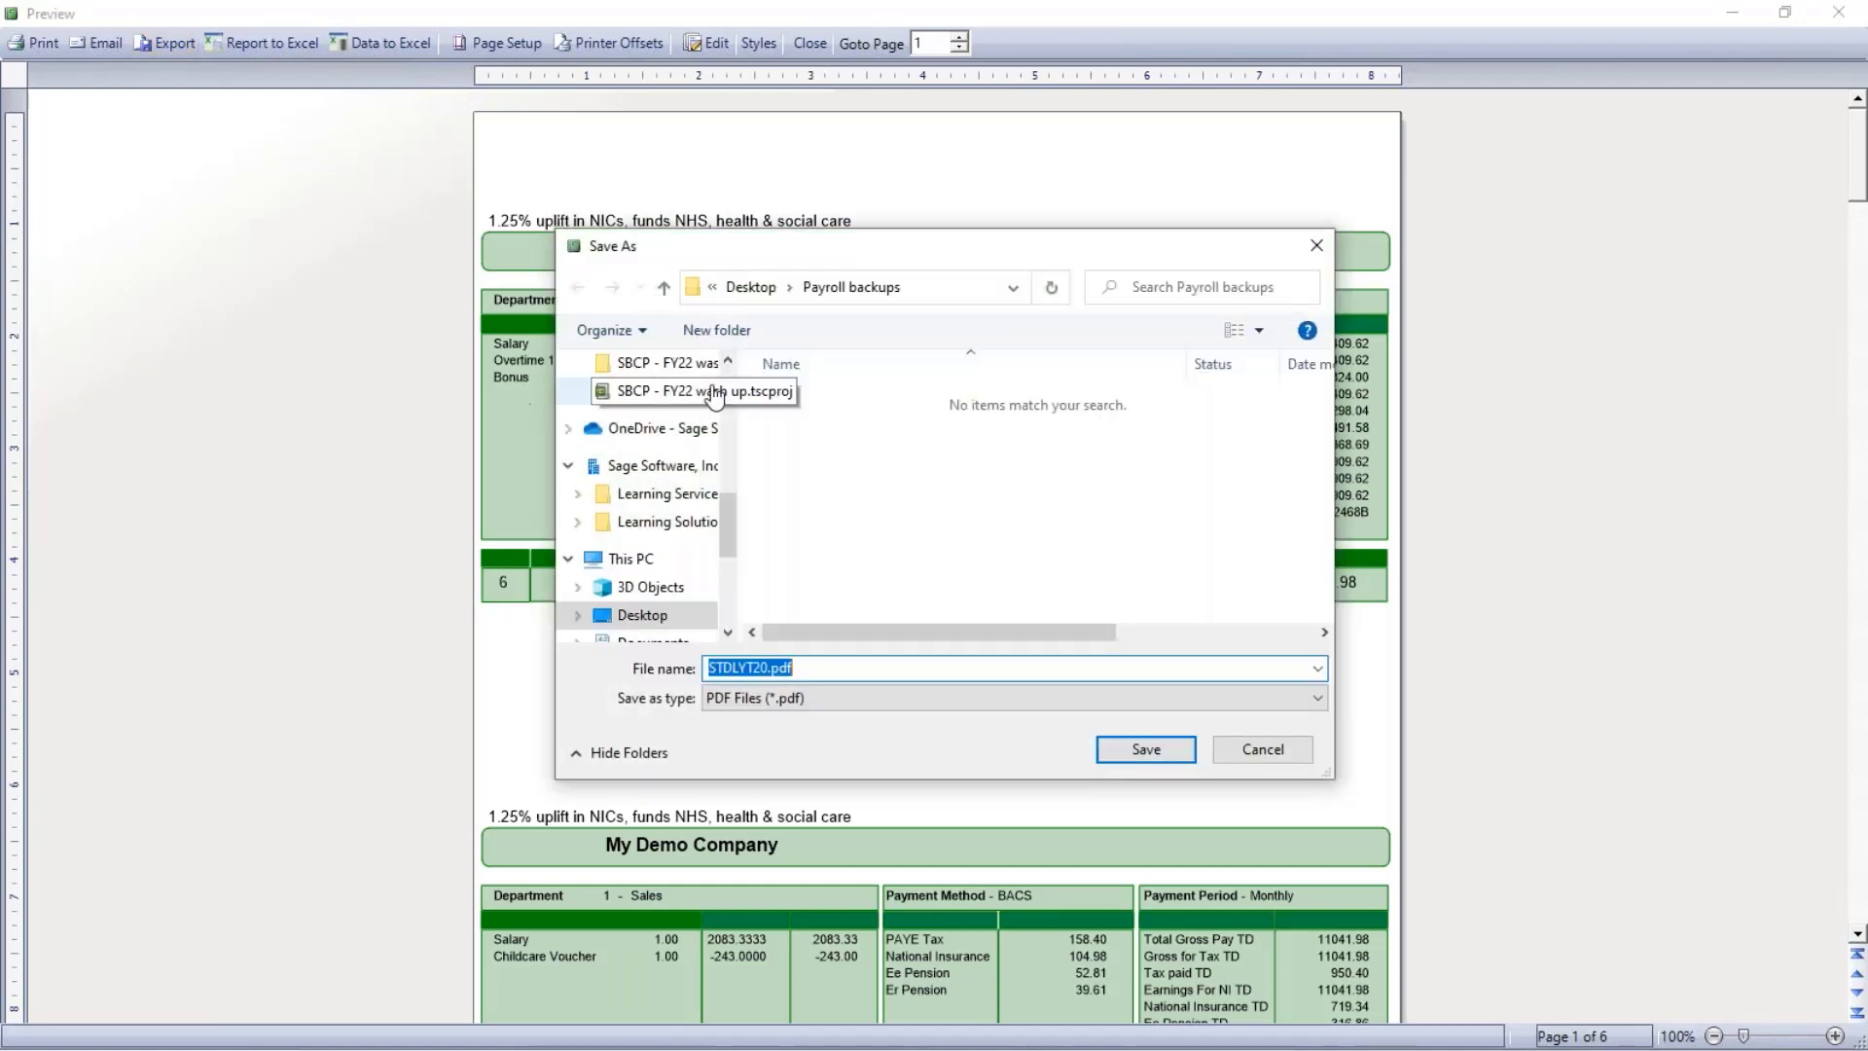
scroll(734, 379, up, 5)
click(672, 410)
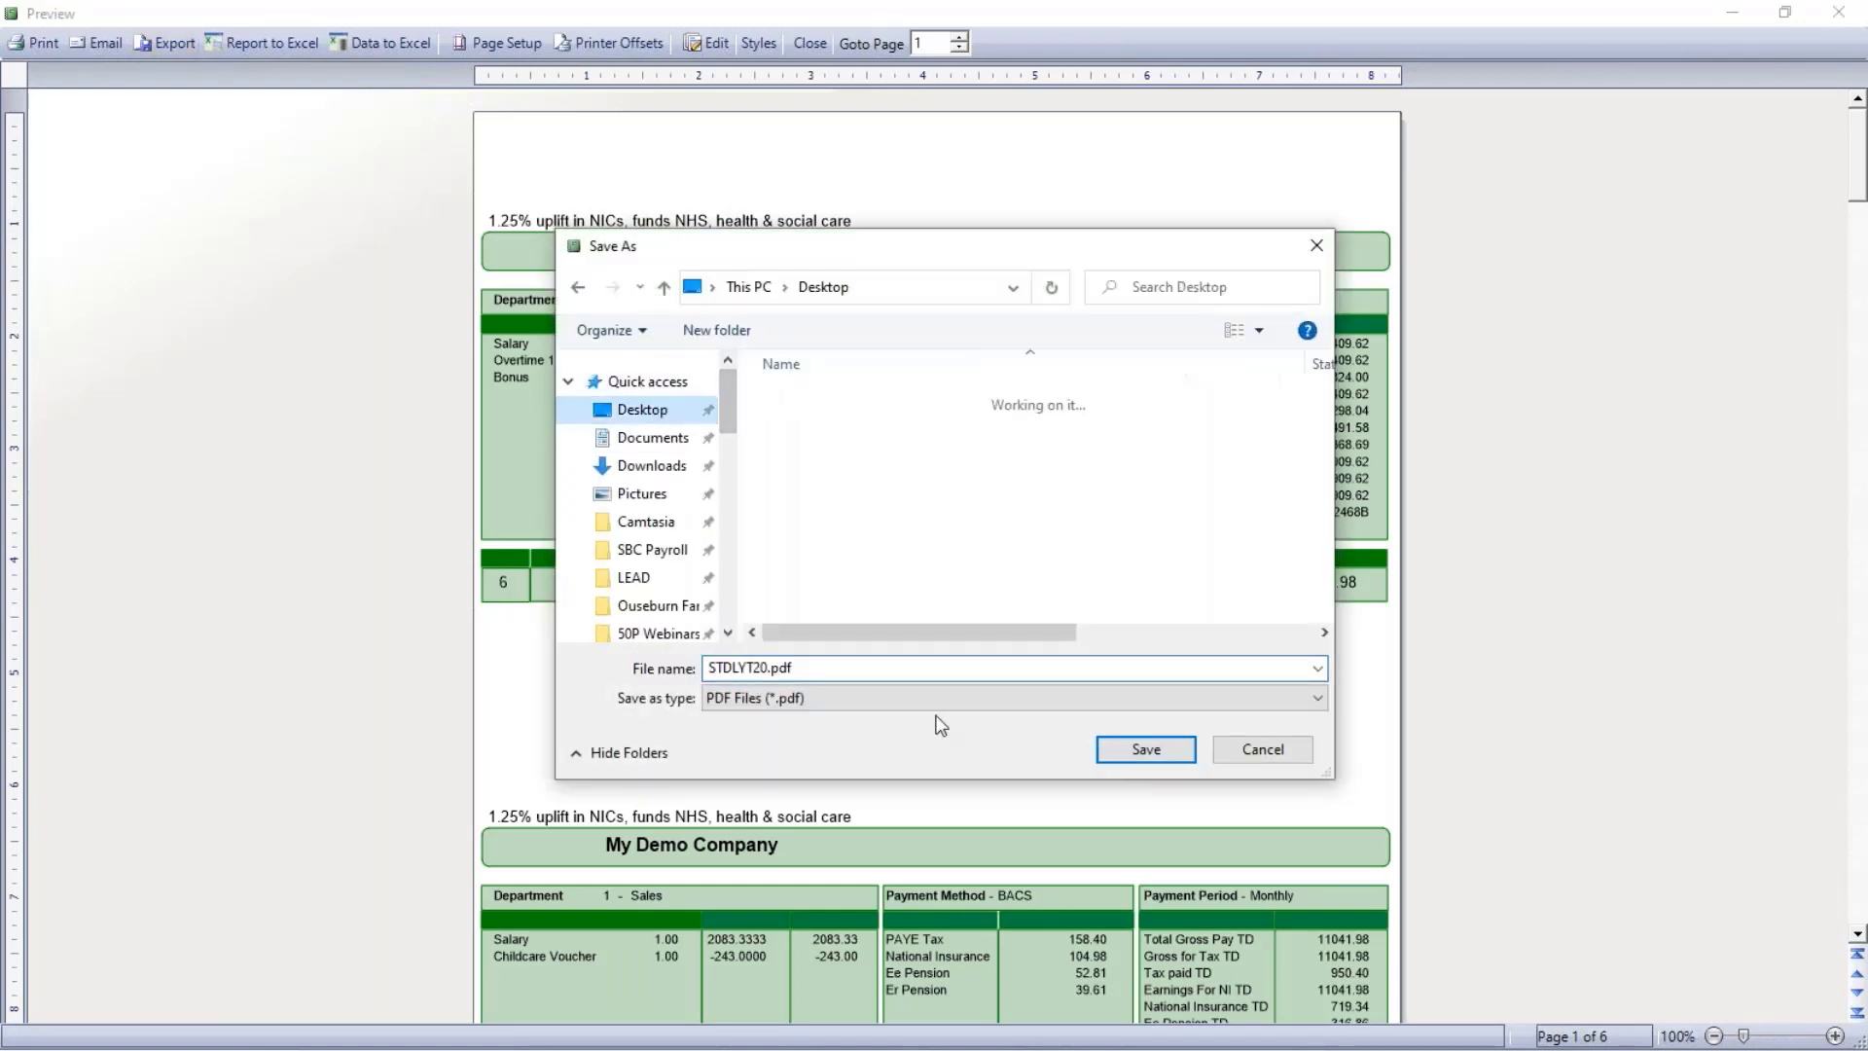
double_click(844, 667)
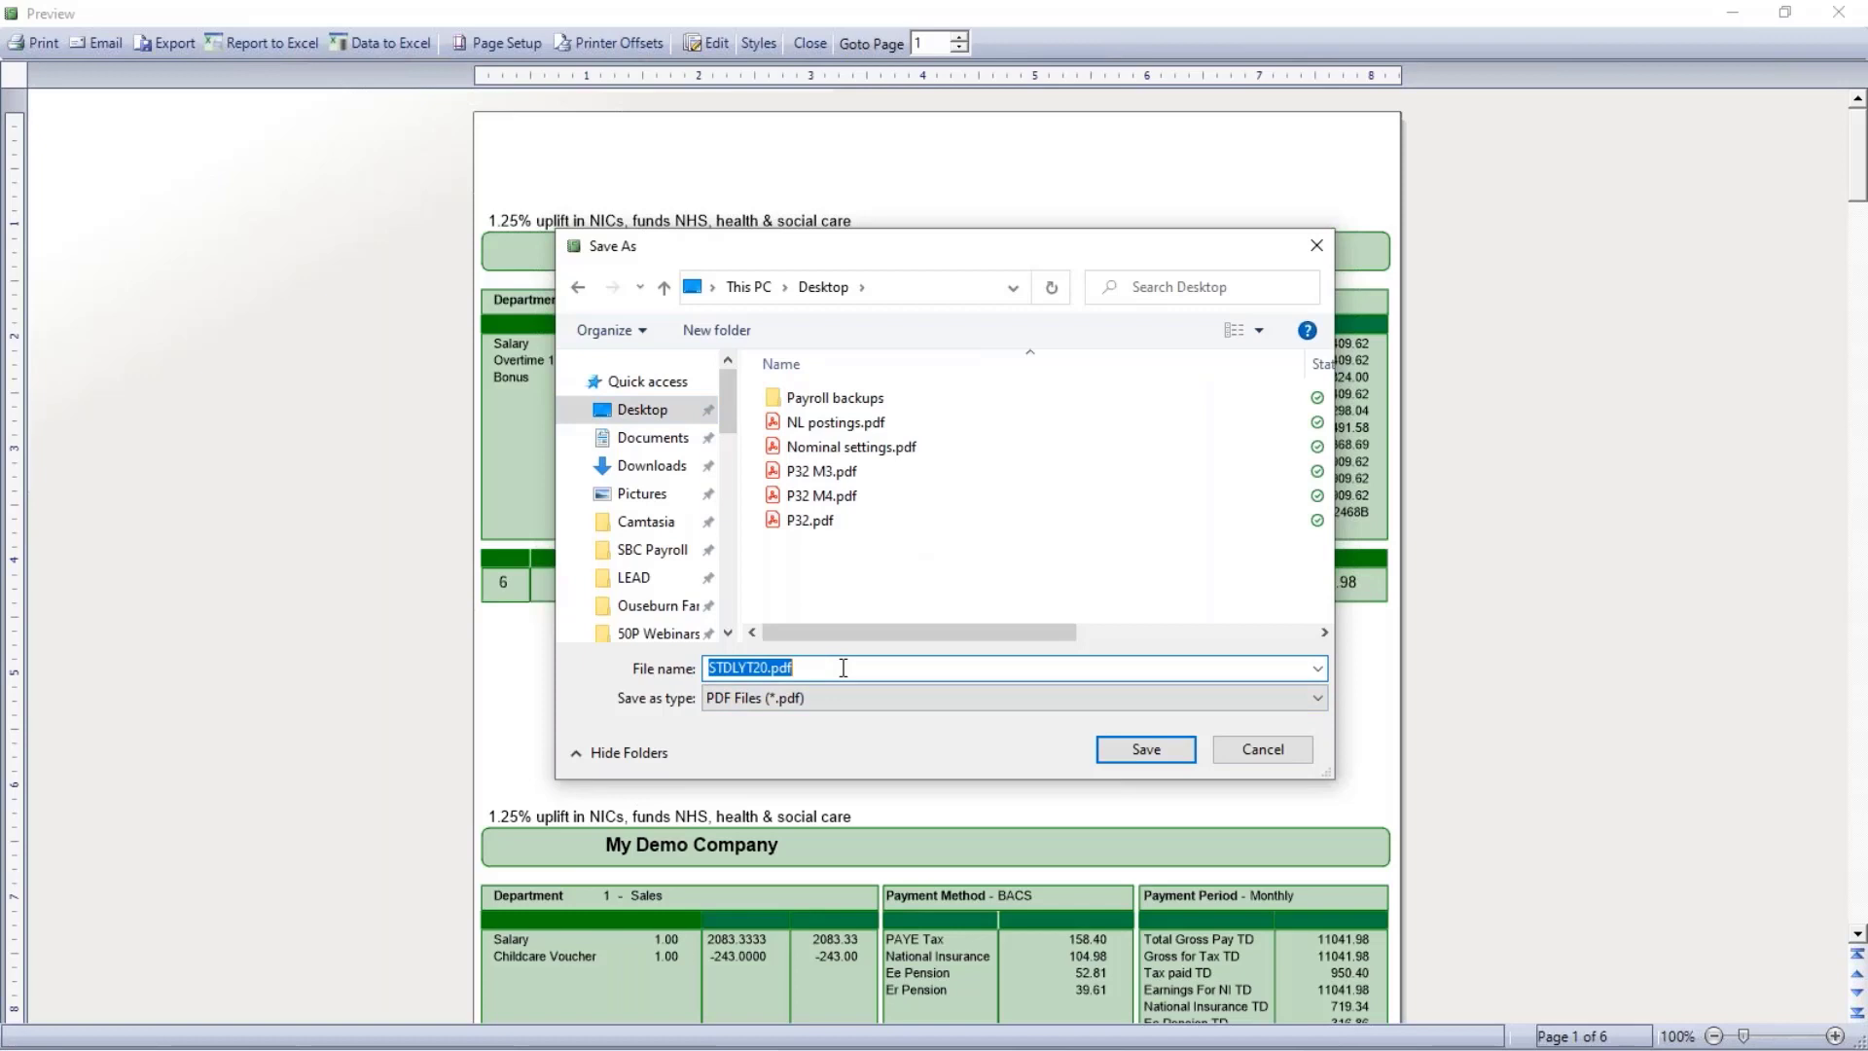
text(Sept payslips)
click(1107, 755)
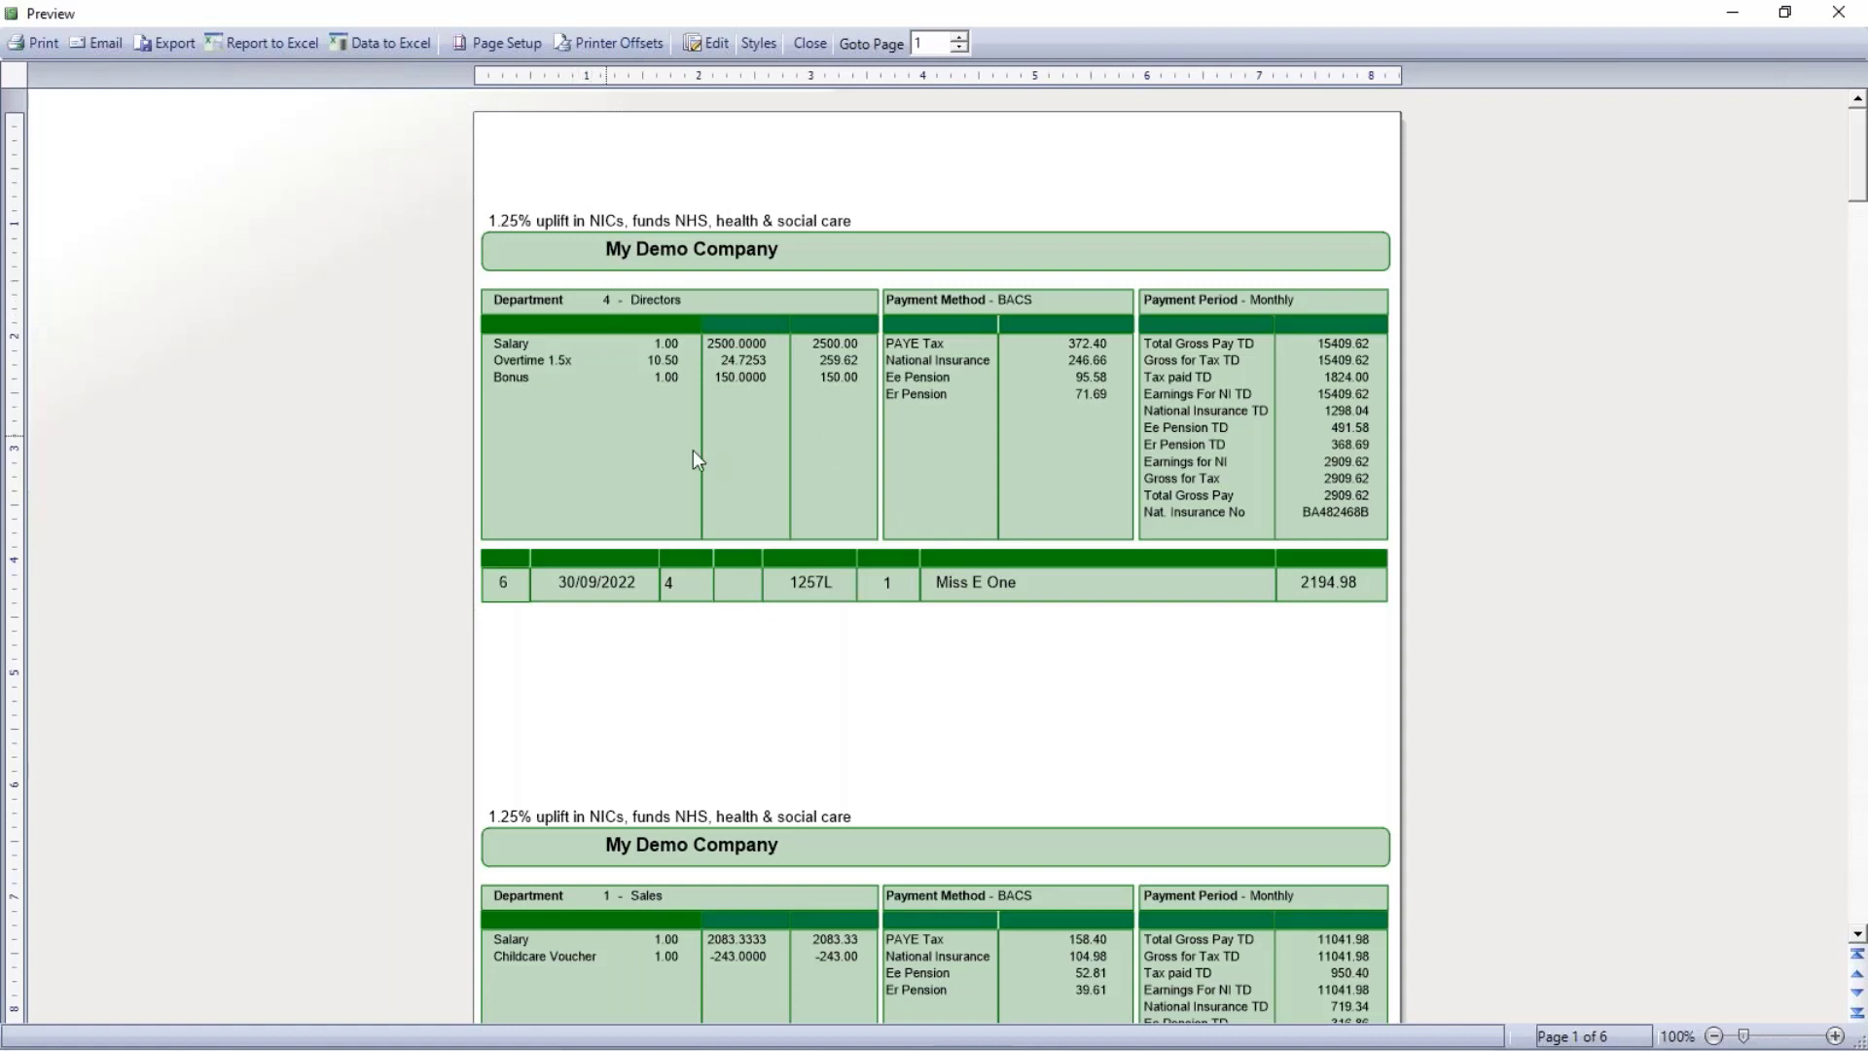
click(805, 51)
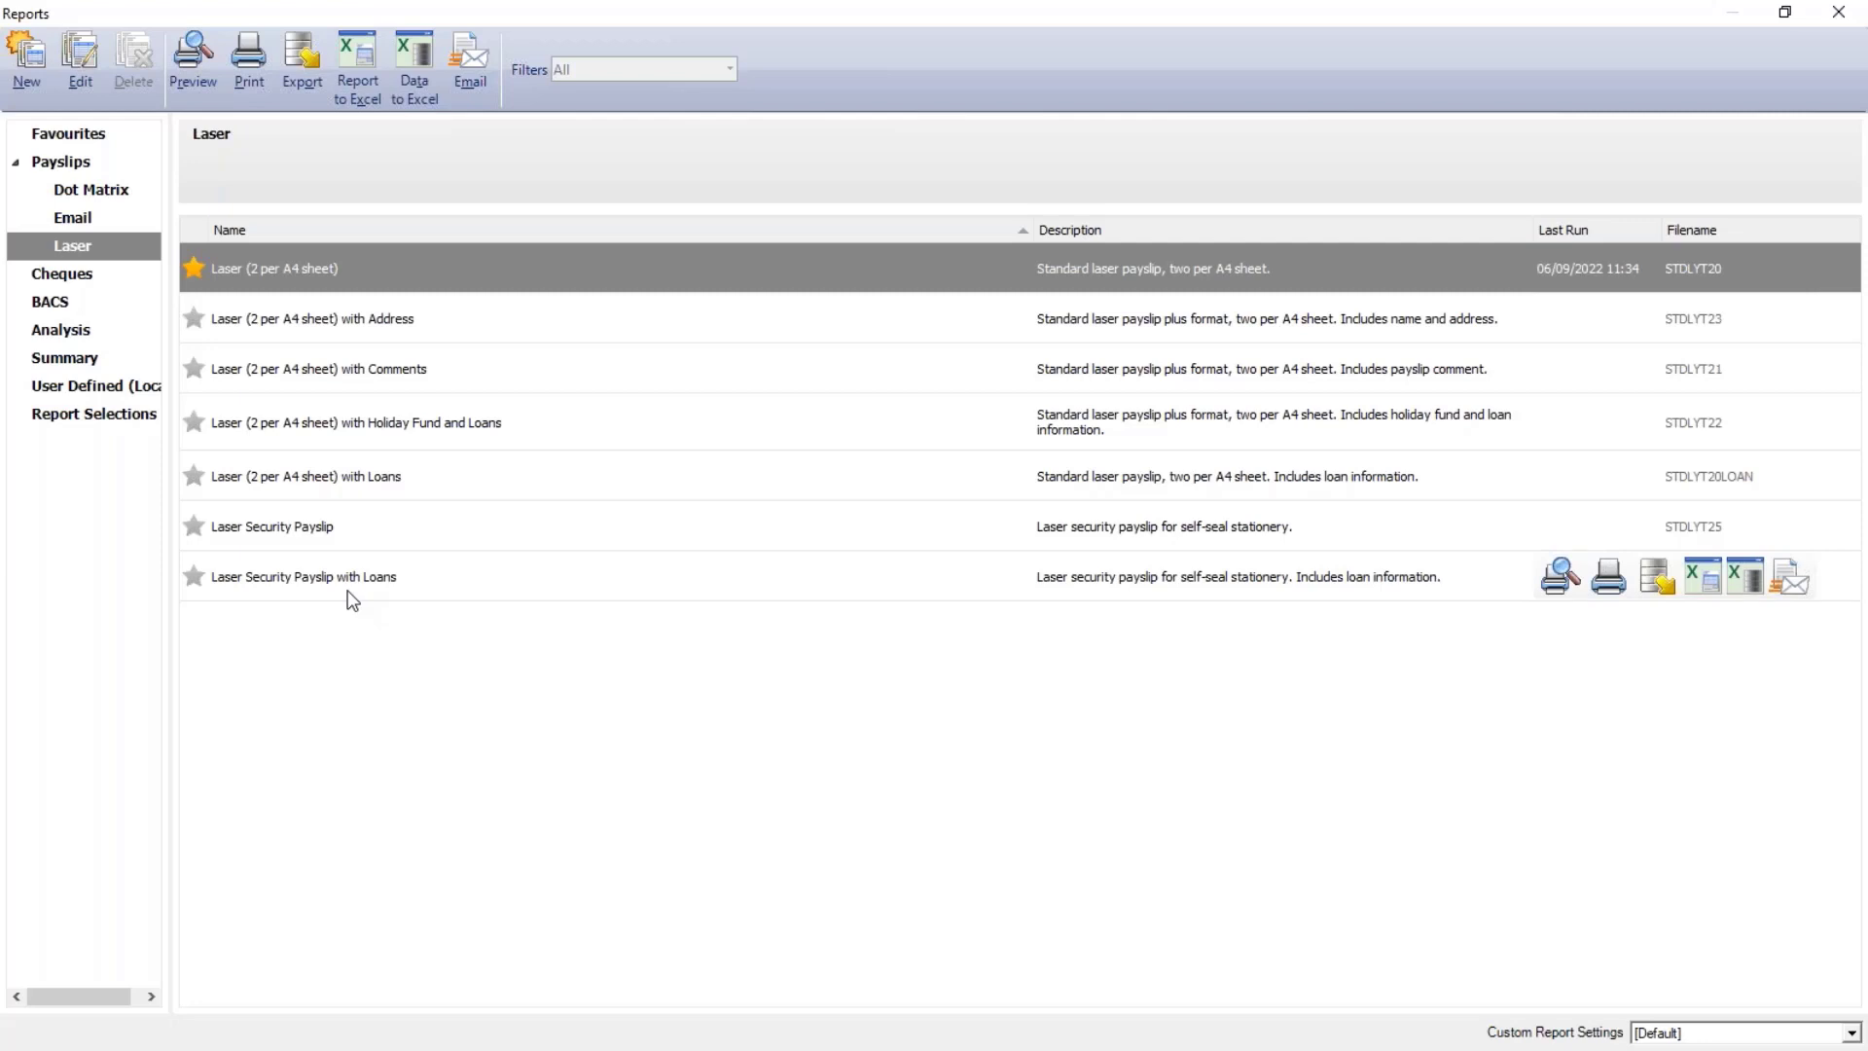
Preview the Payment Summary (Part 1) Landscape report from the Summary reports for all payment periods, review it enlarged, and close it
click(81, 136)
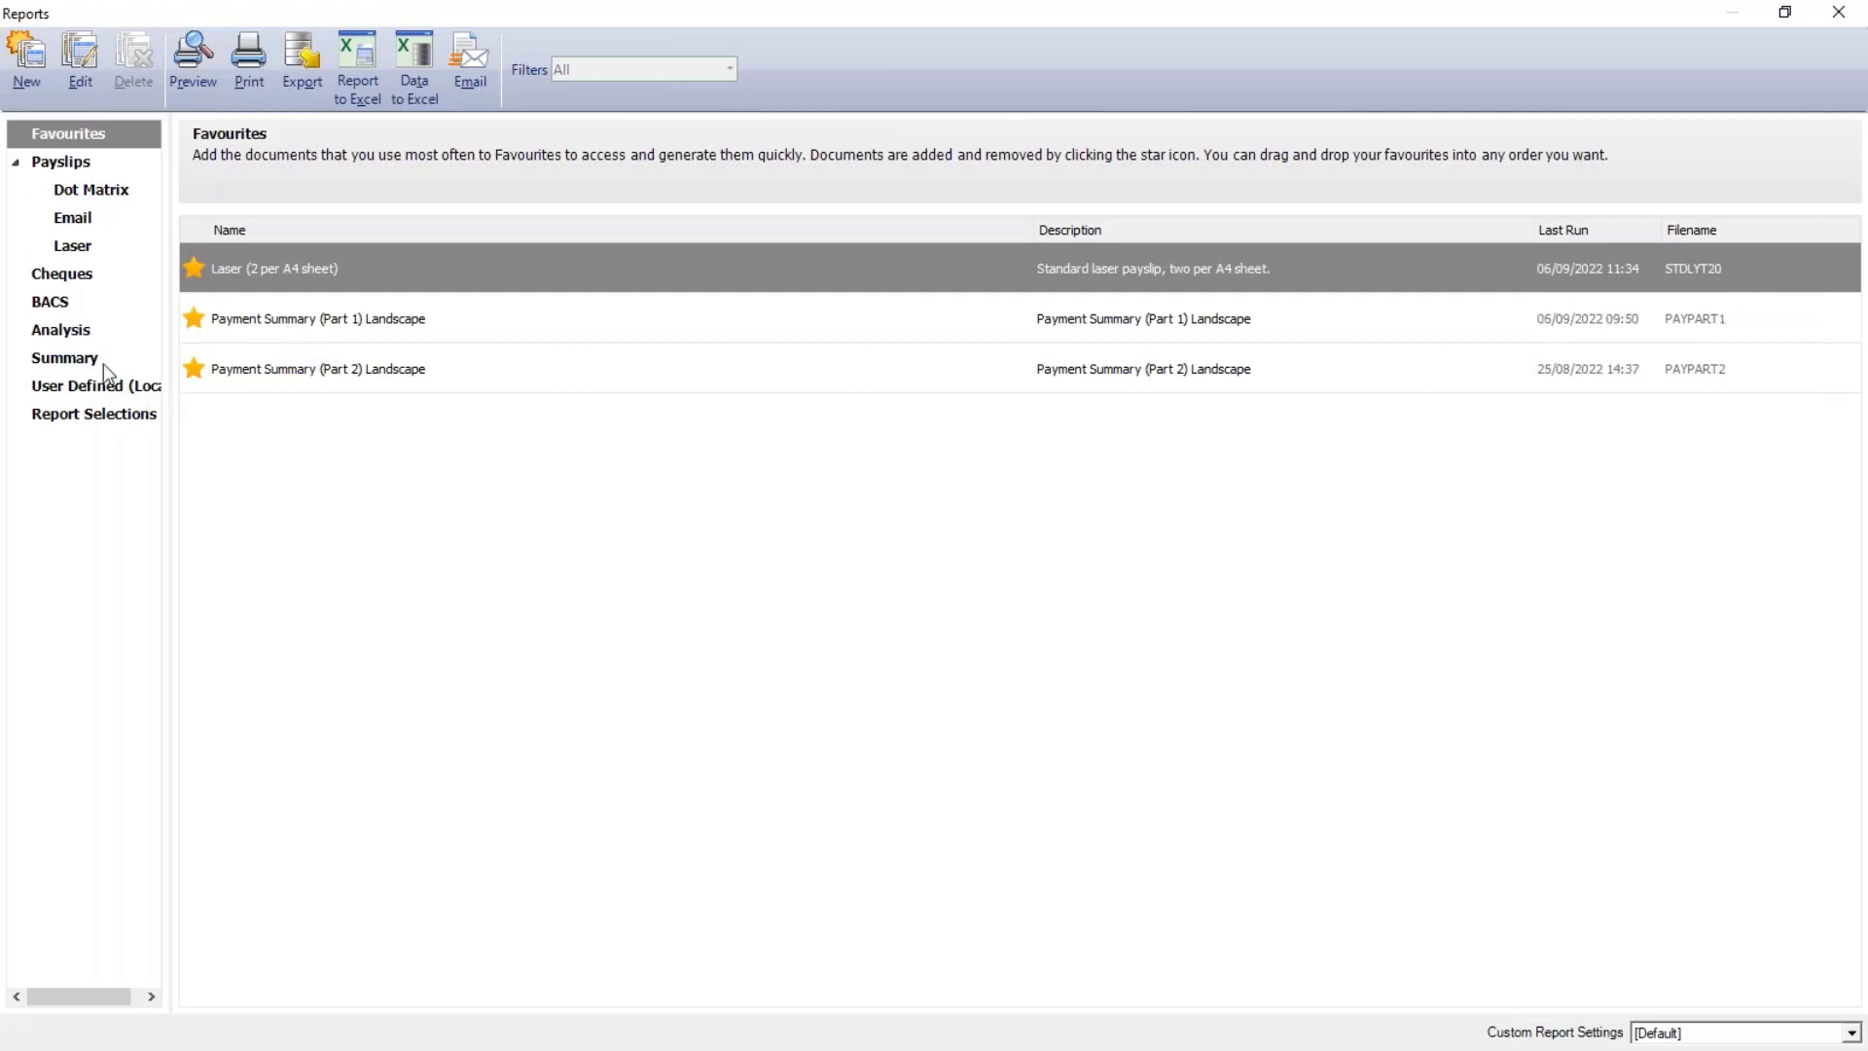
click(74, 360)
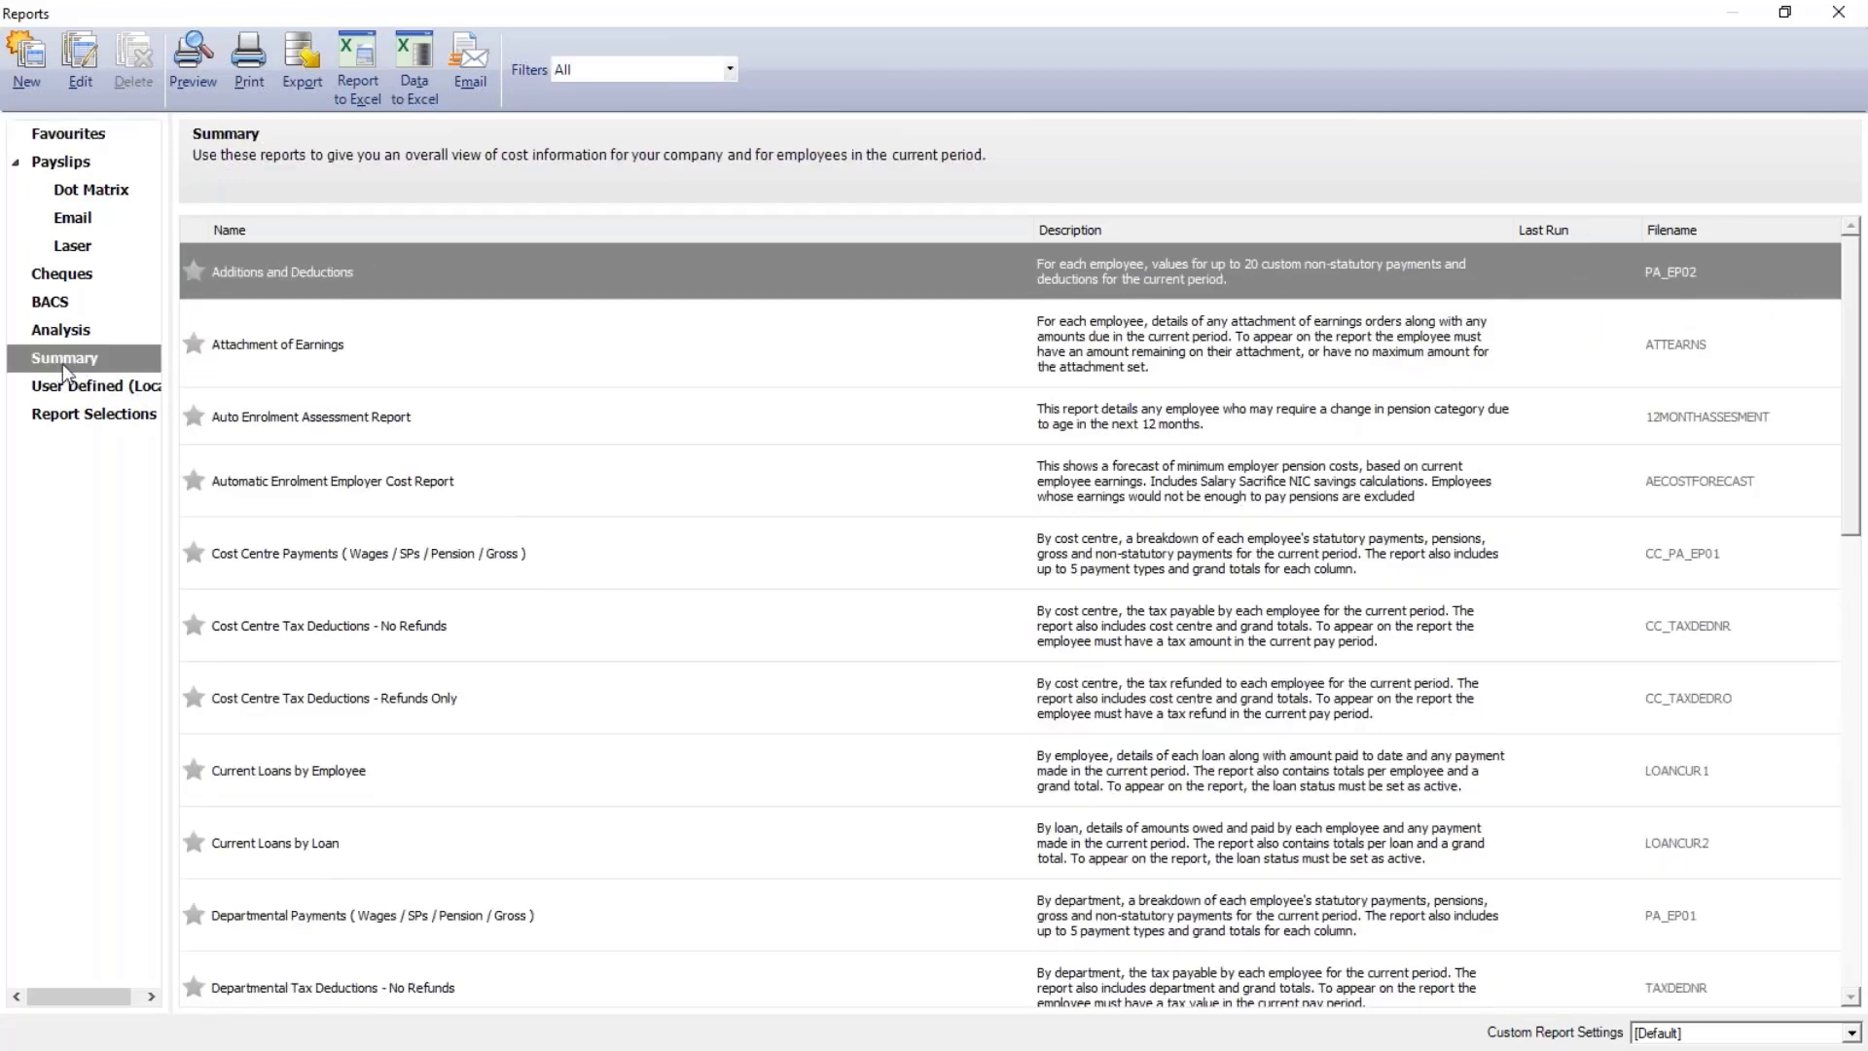
scroll(611, 731, down, 10)
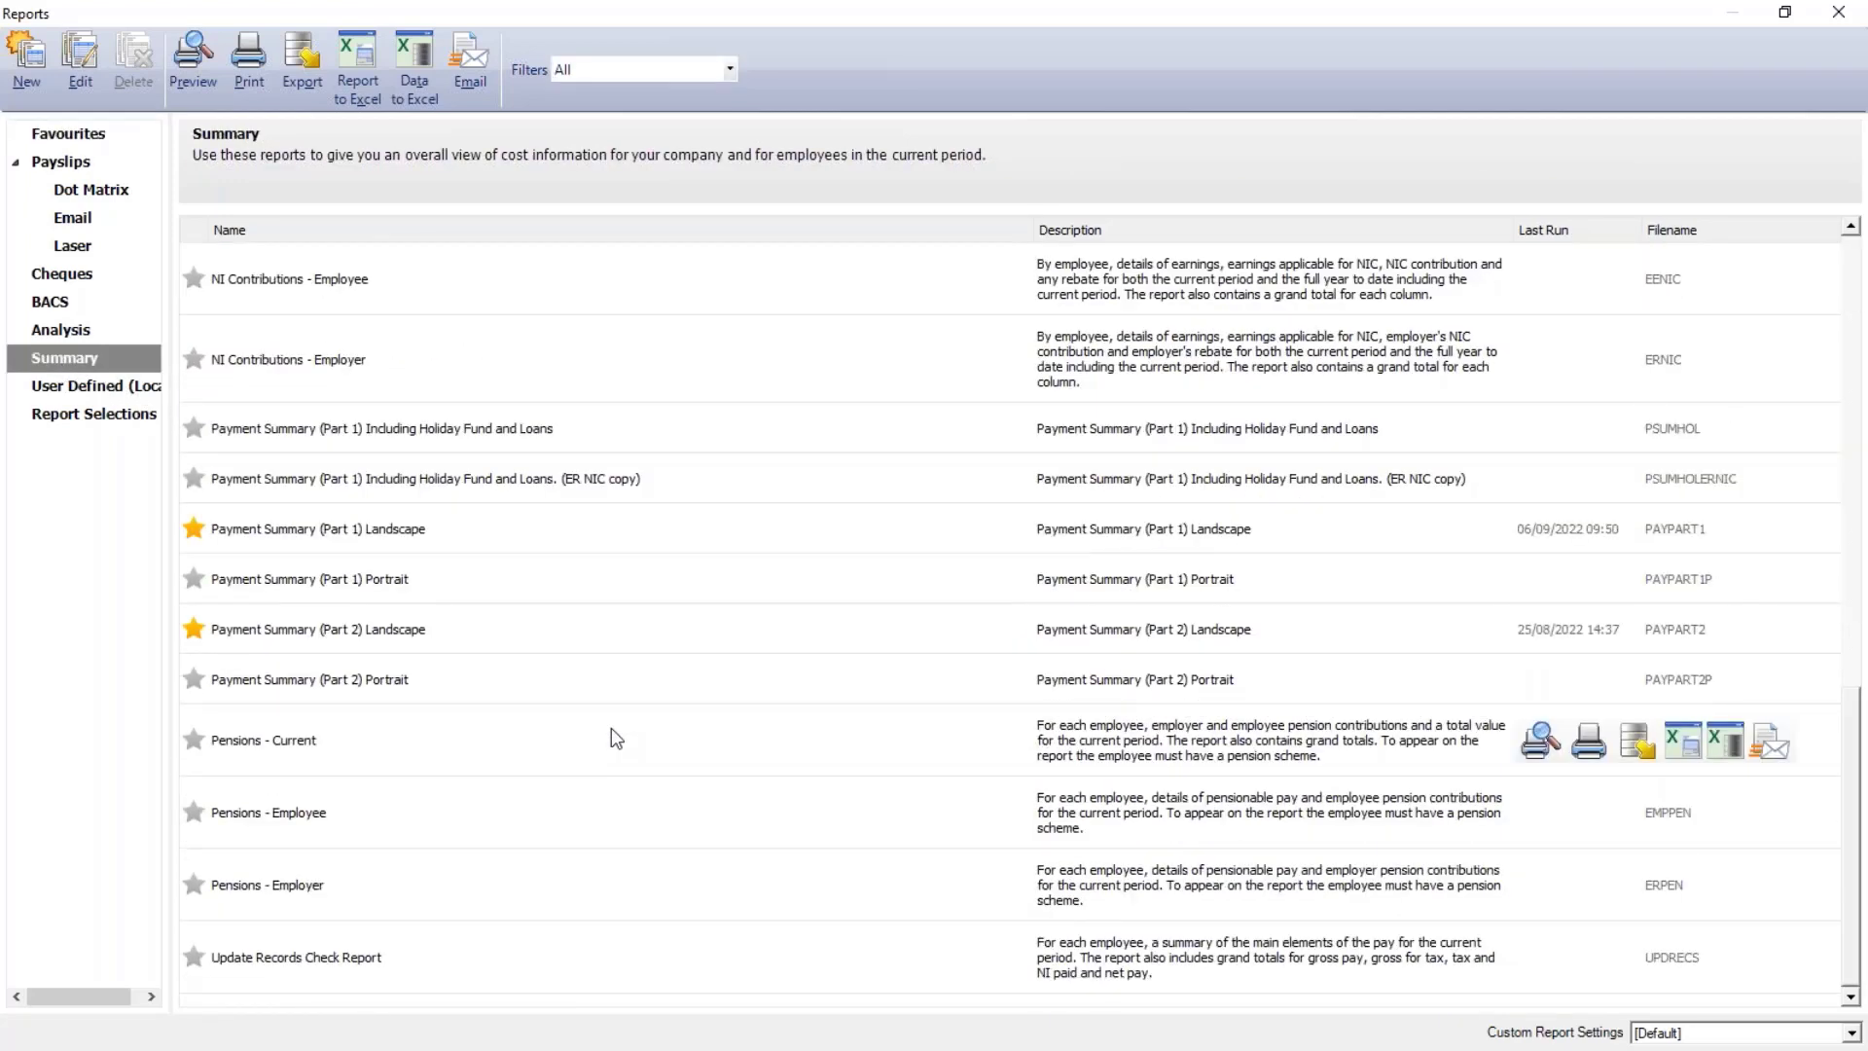
click(336, 537)
click(296, 638)
click(299, 545)
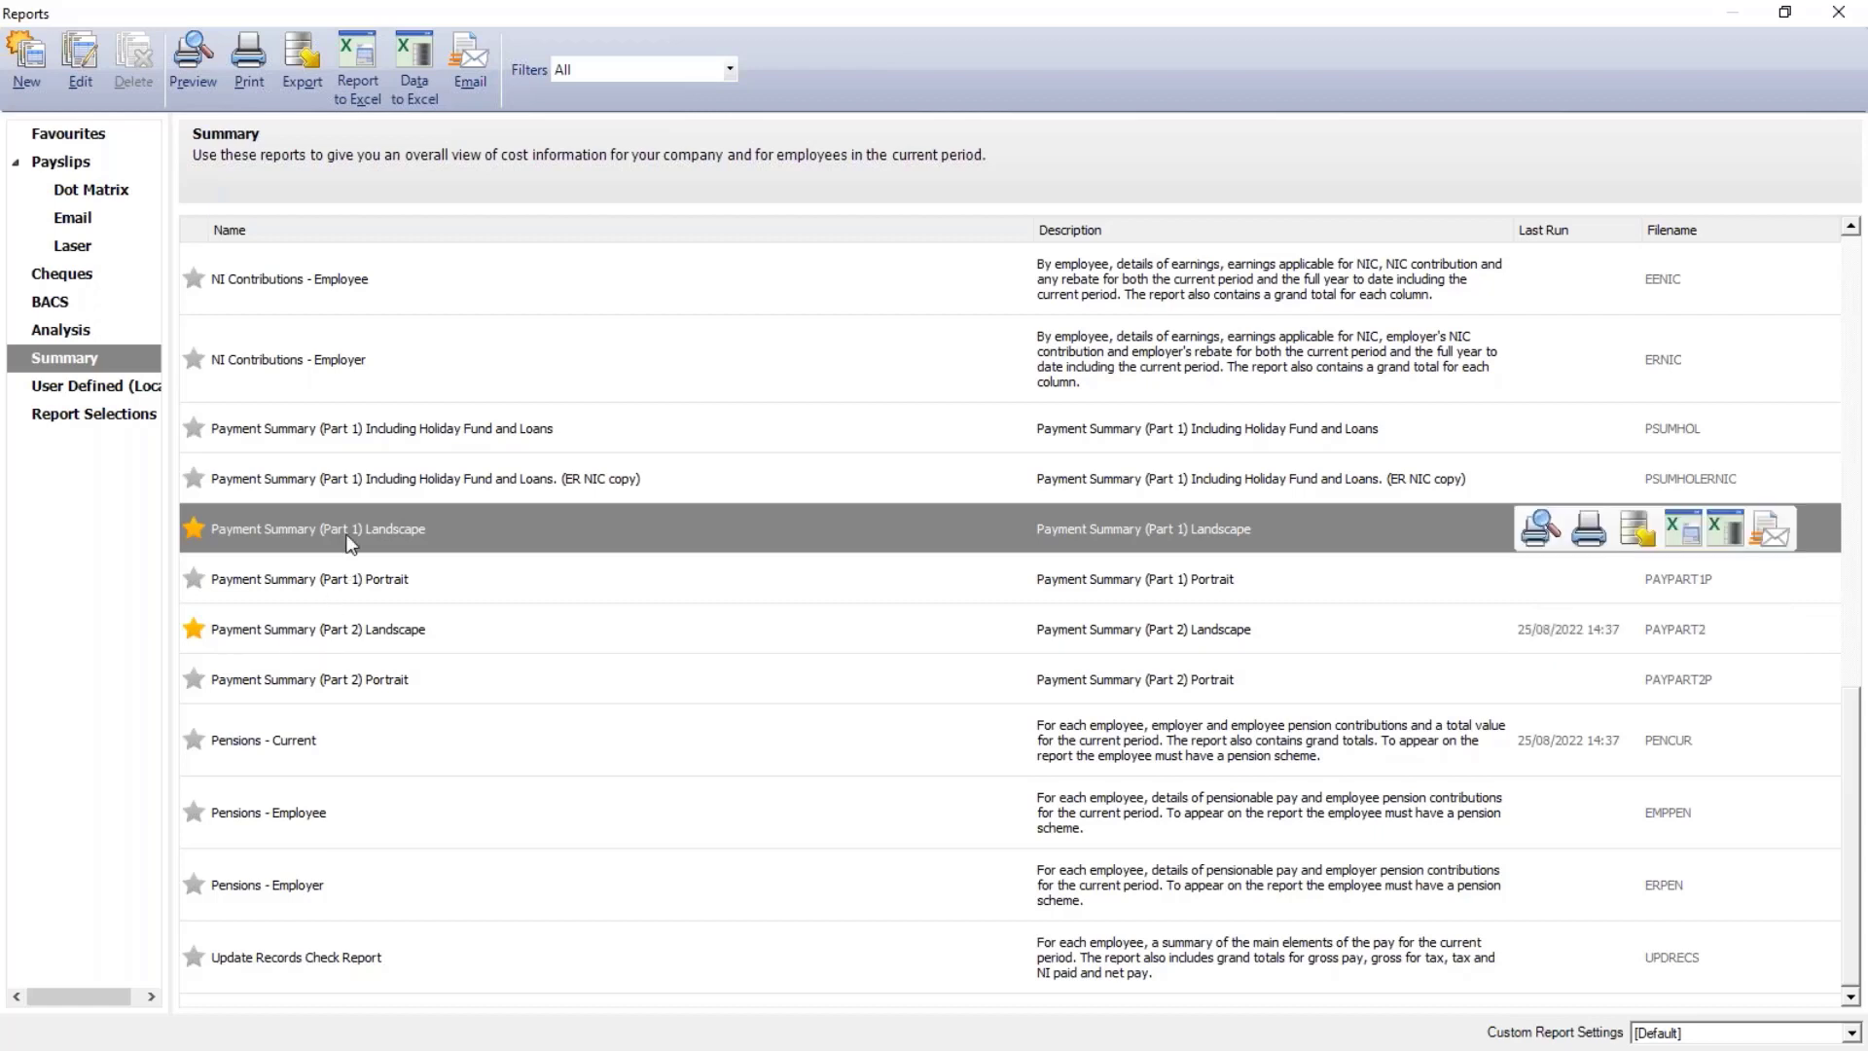
click(193, 60)
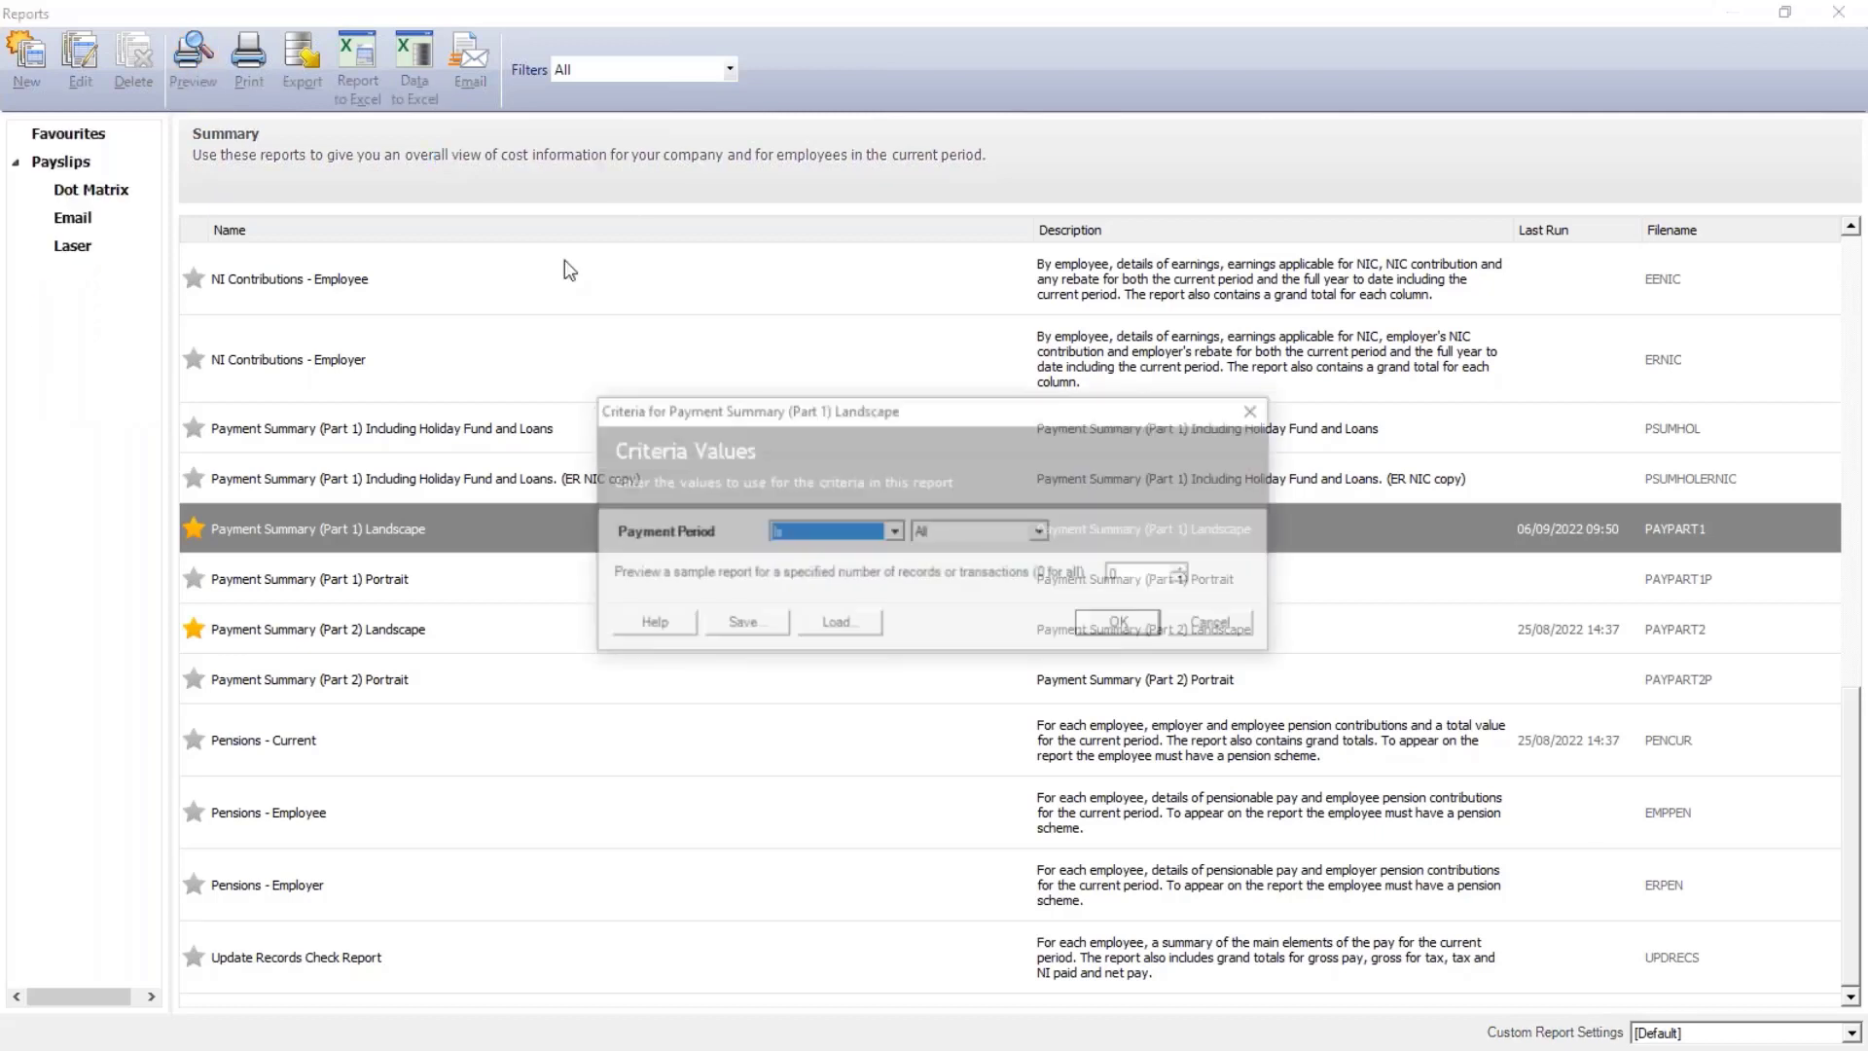
click(1110, 628)
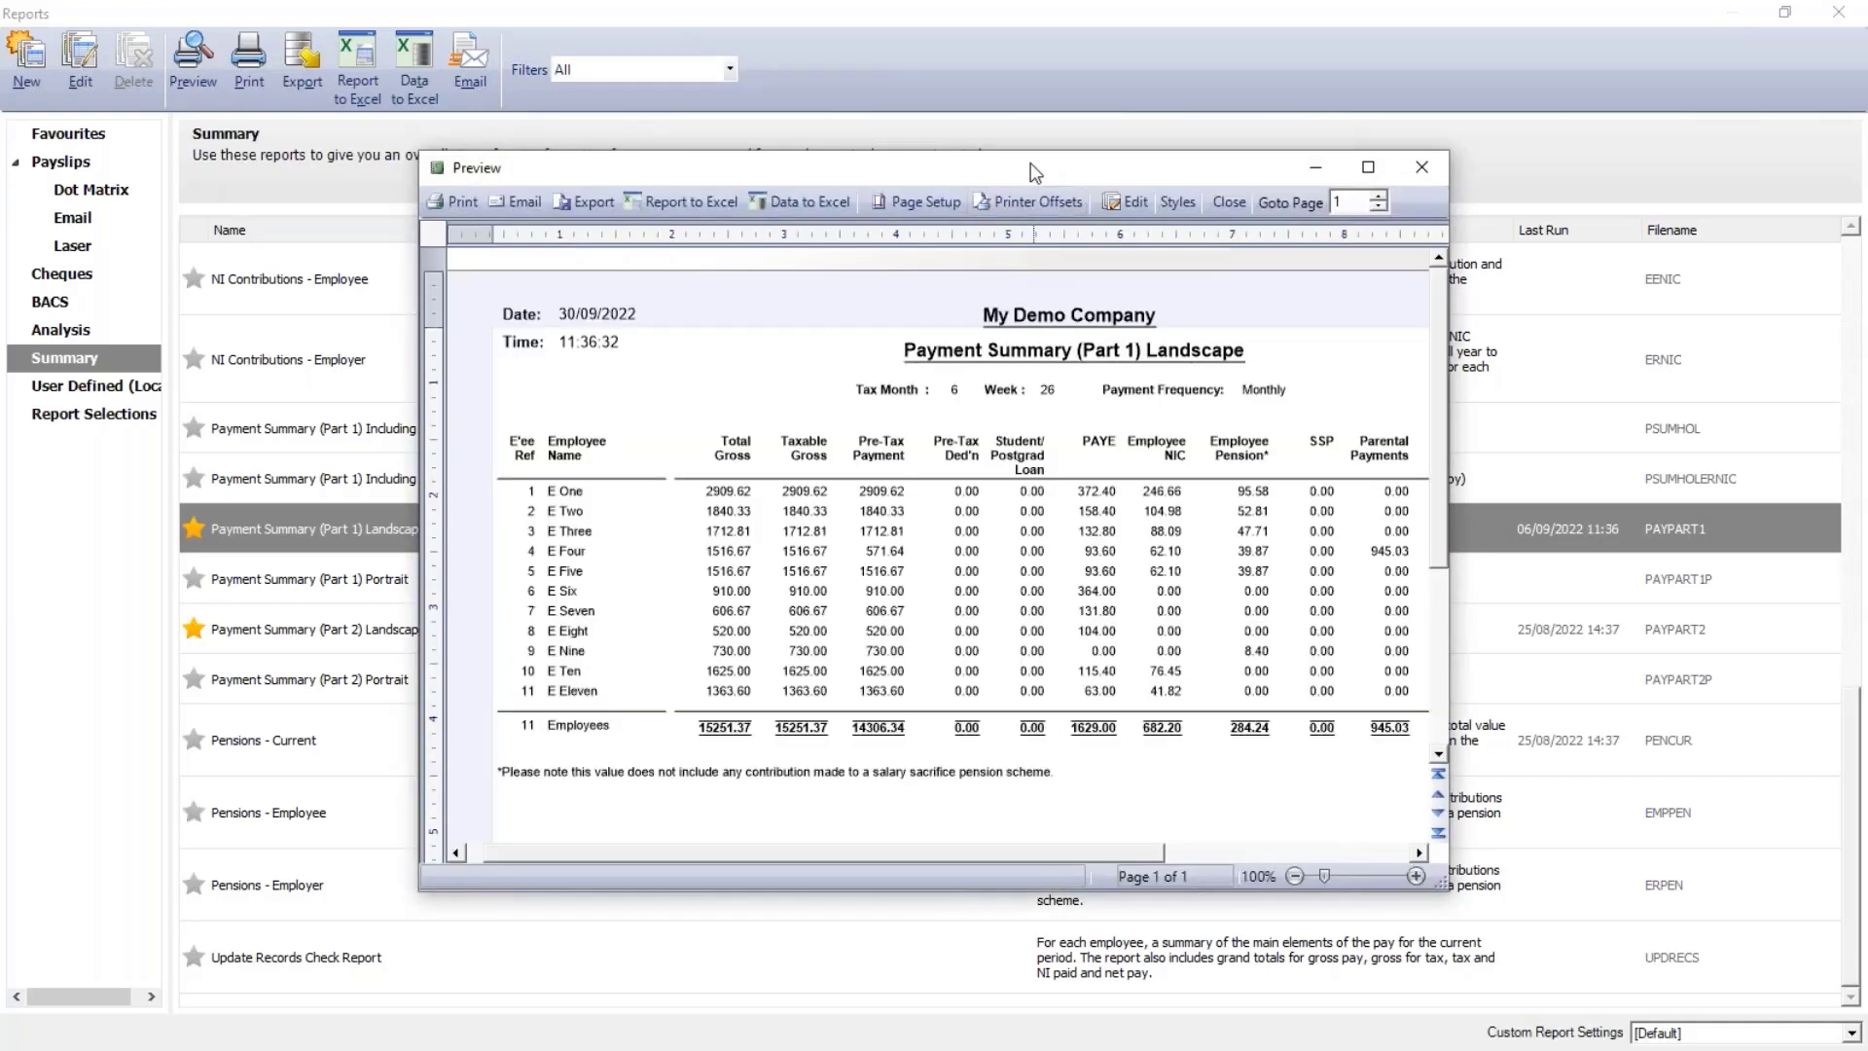
double_click(1030, 161)
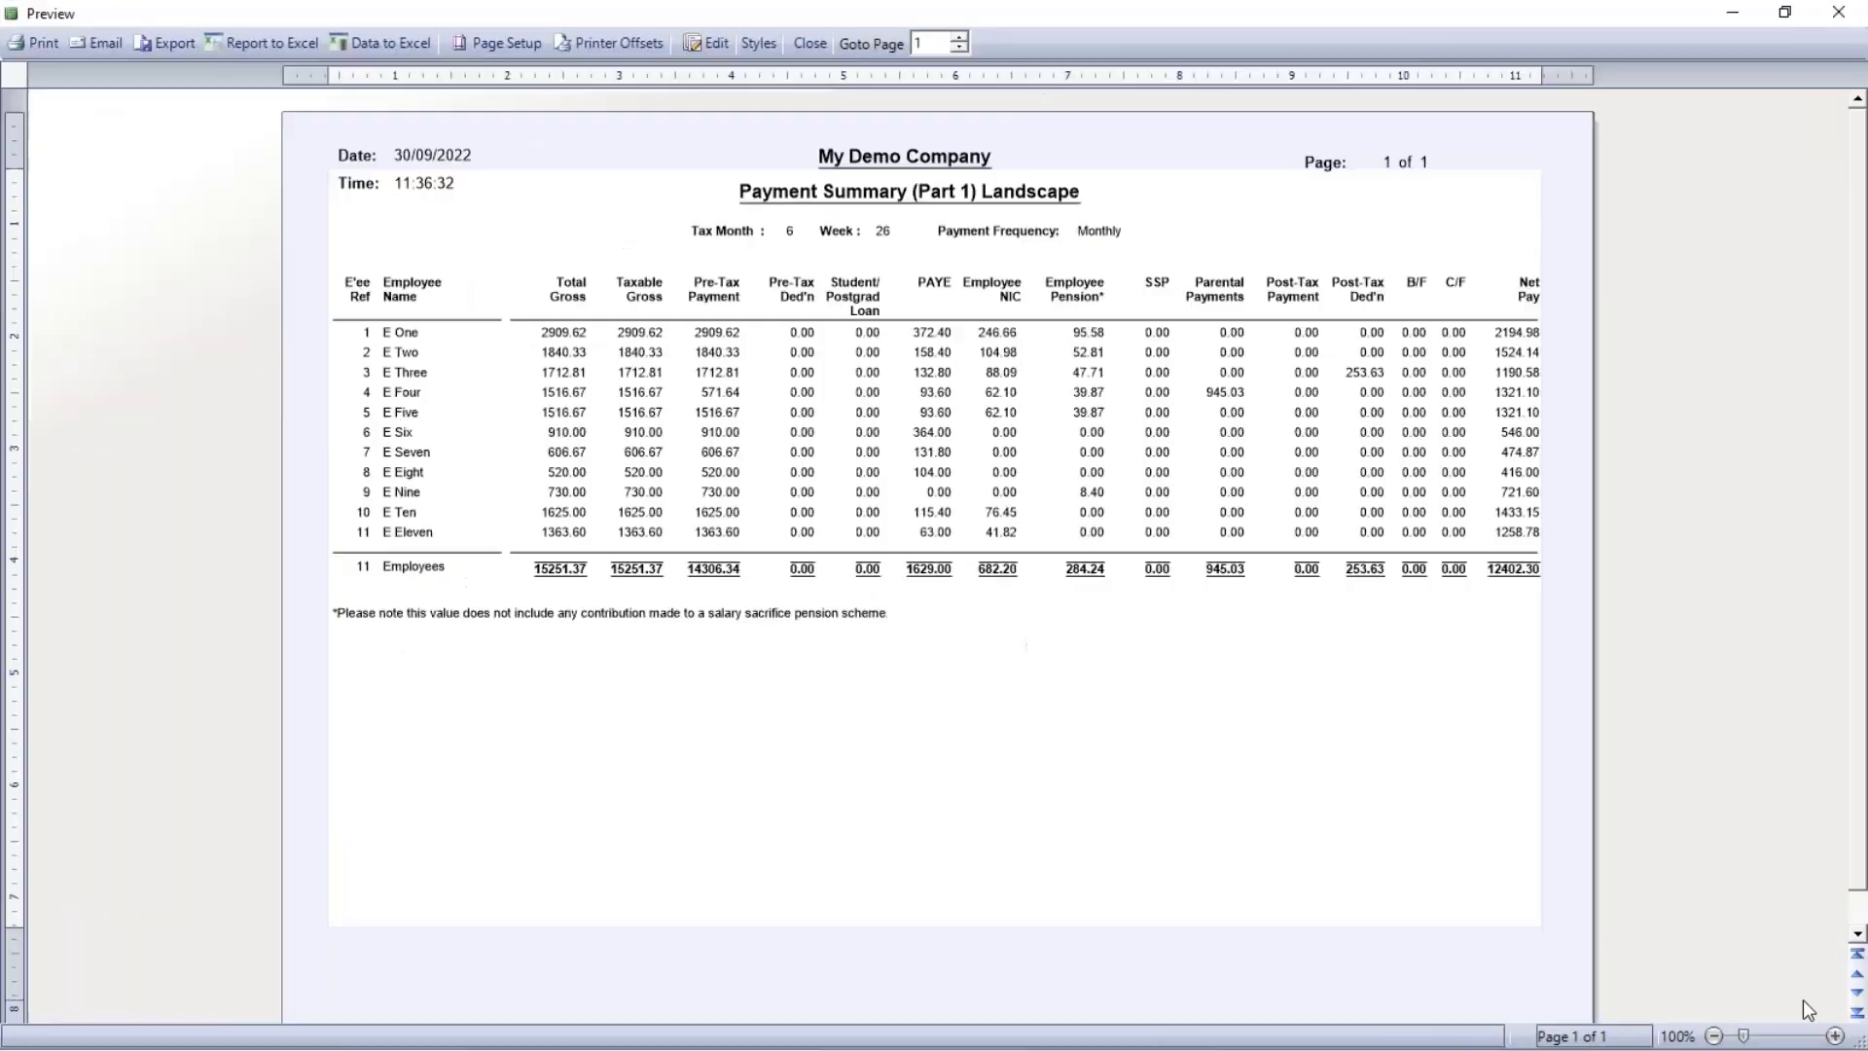
click(1806, 1036)
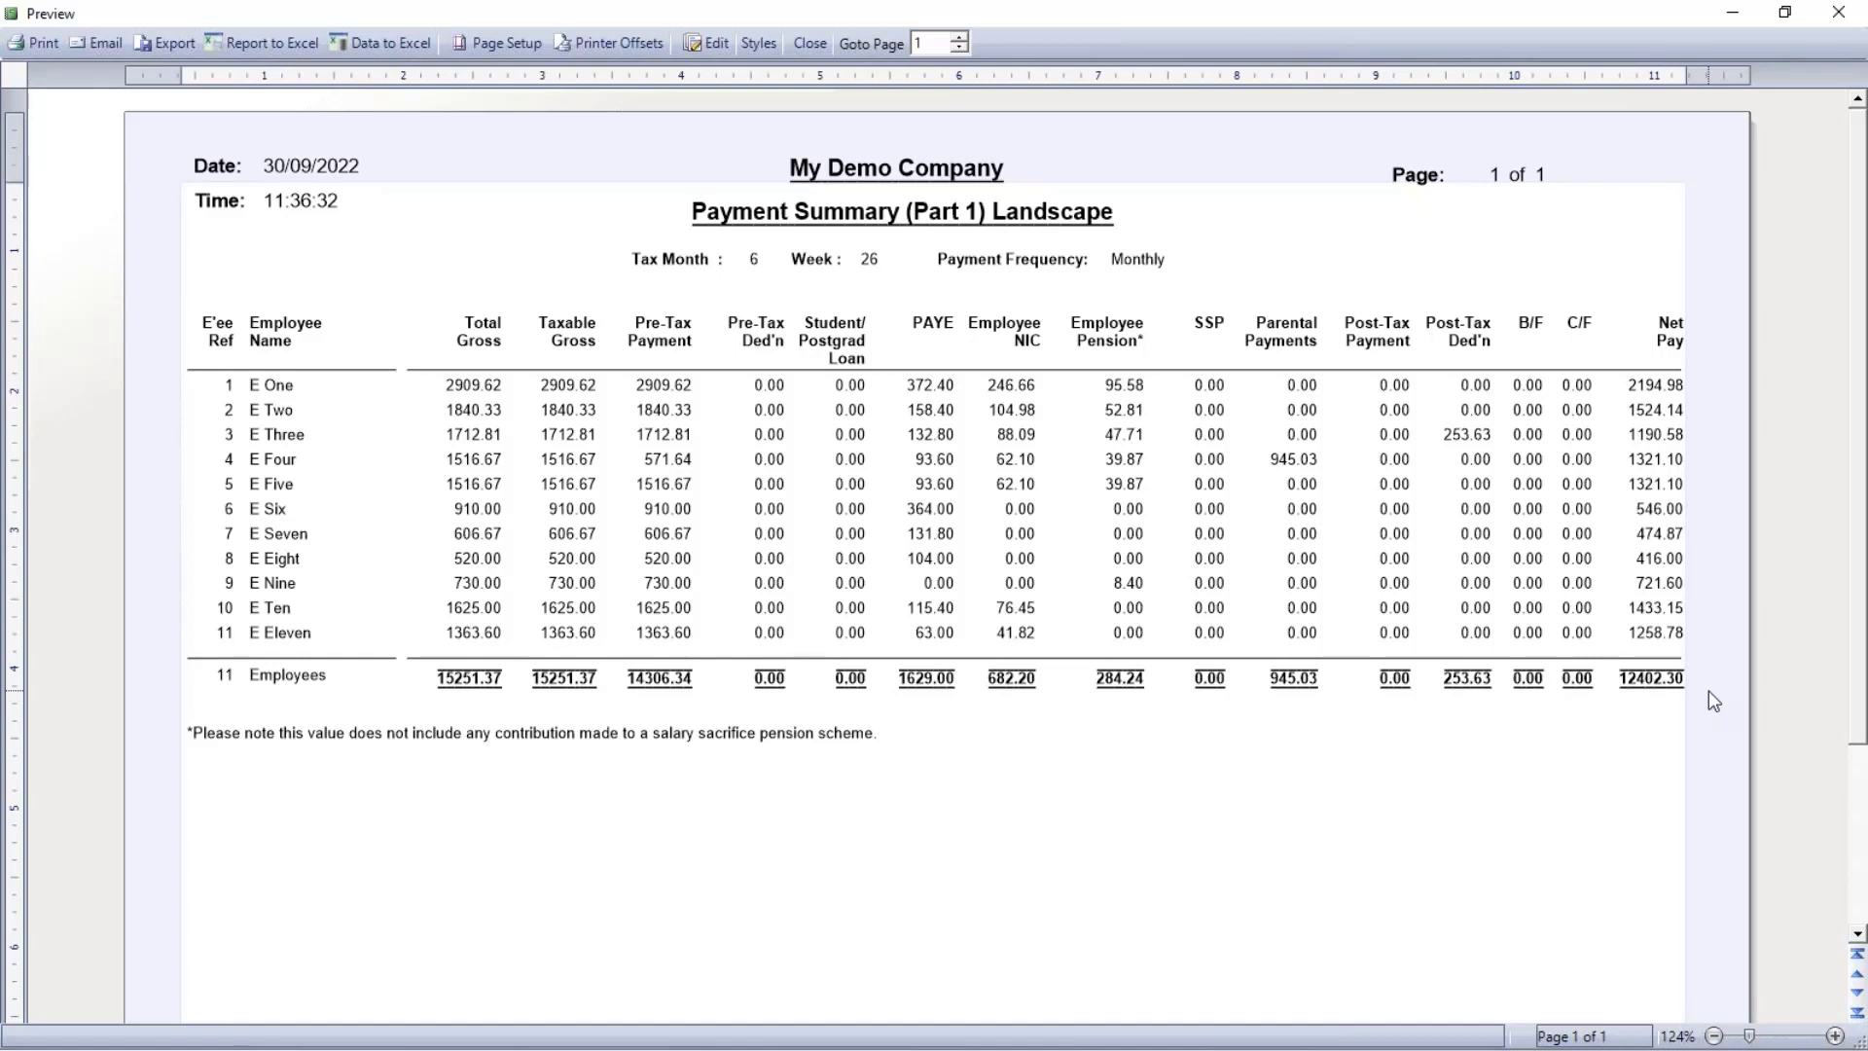
click(811, 43)
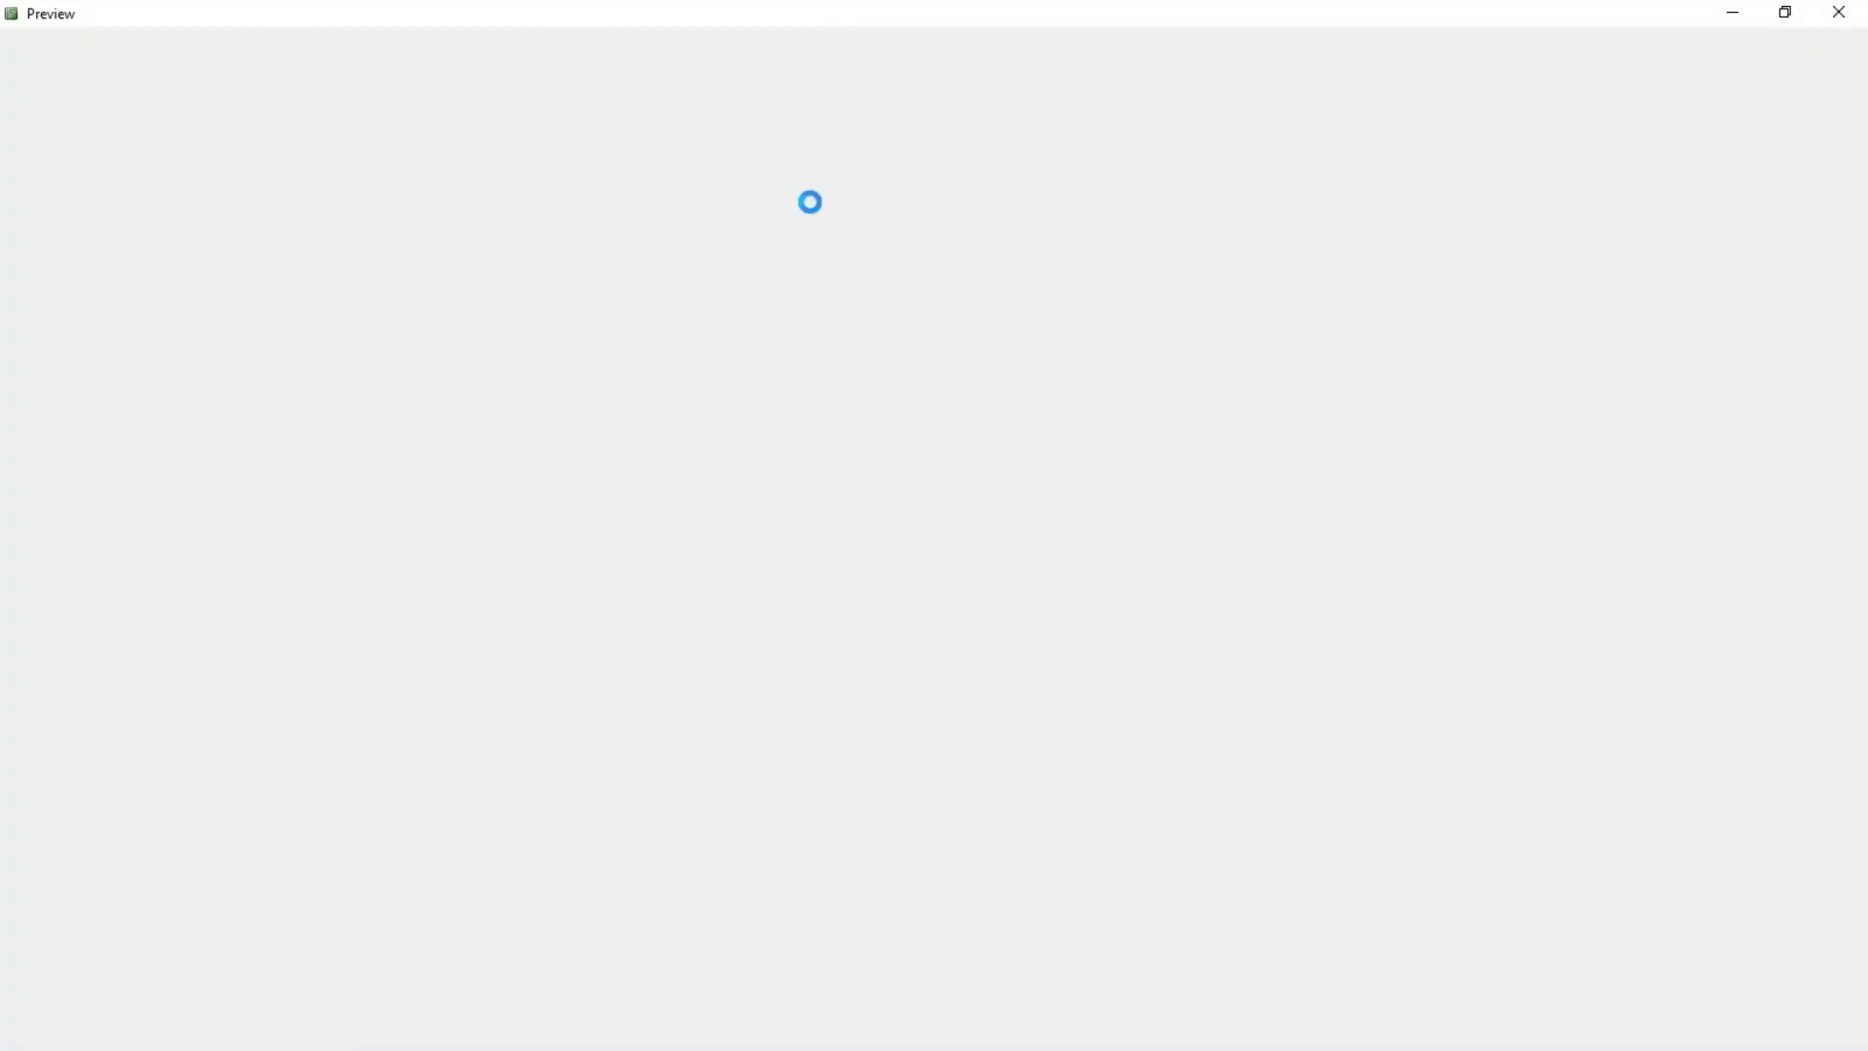
Preview the Payment Summary (Part 2) Landscape report for all payment periods full screen, review it, and close it
click(370, 634)
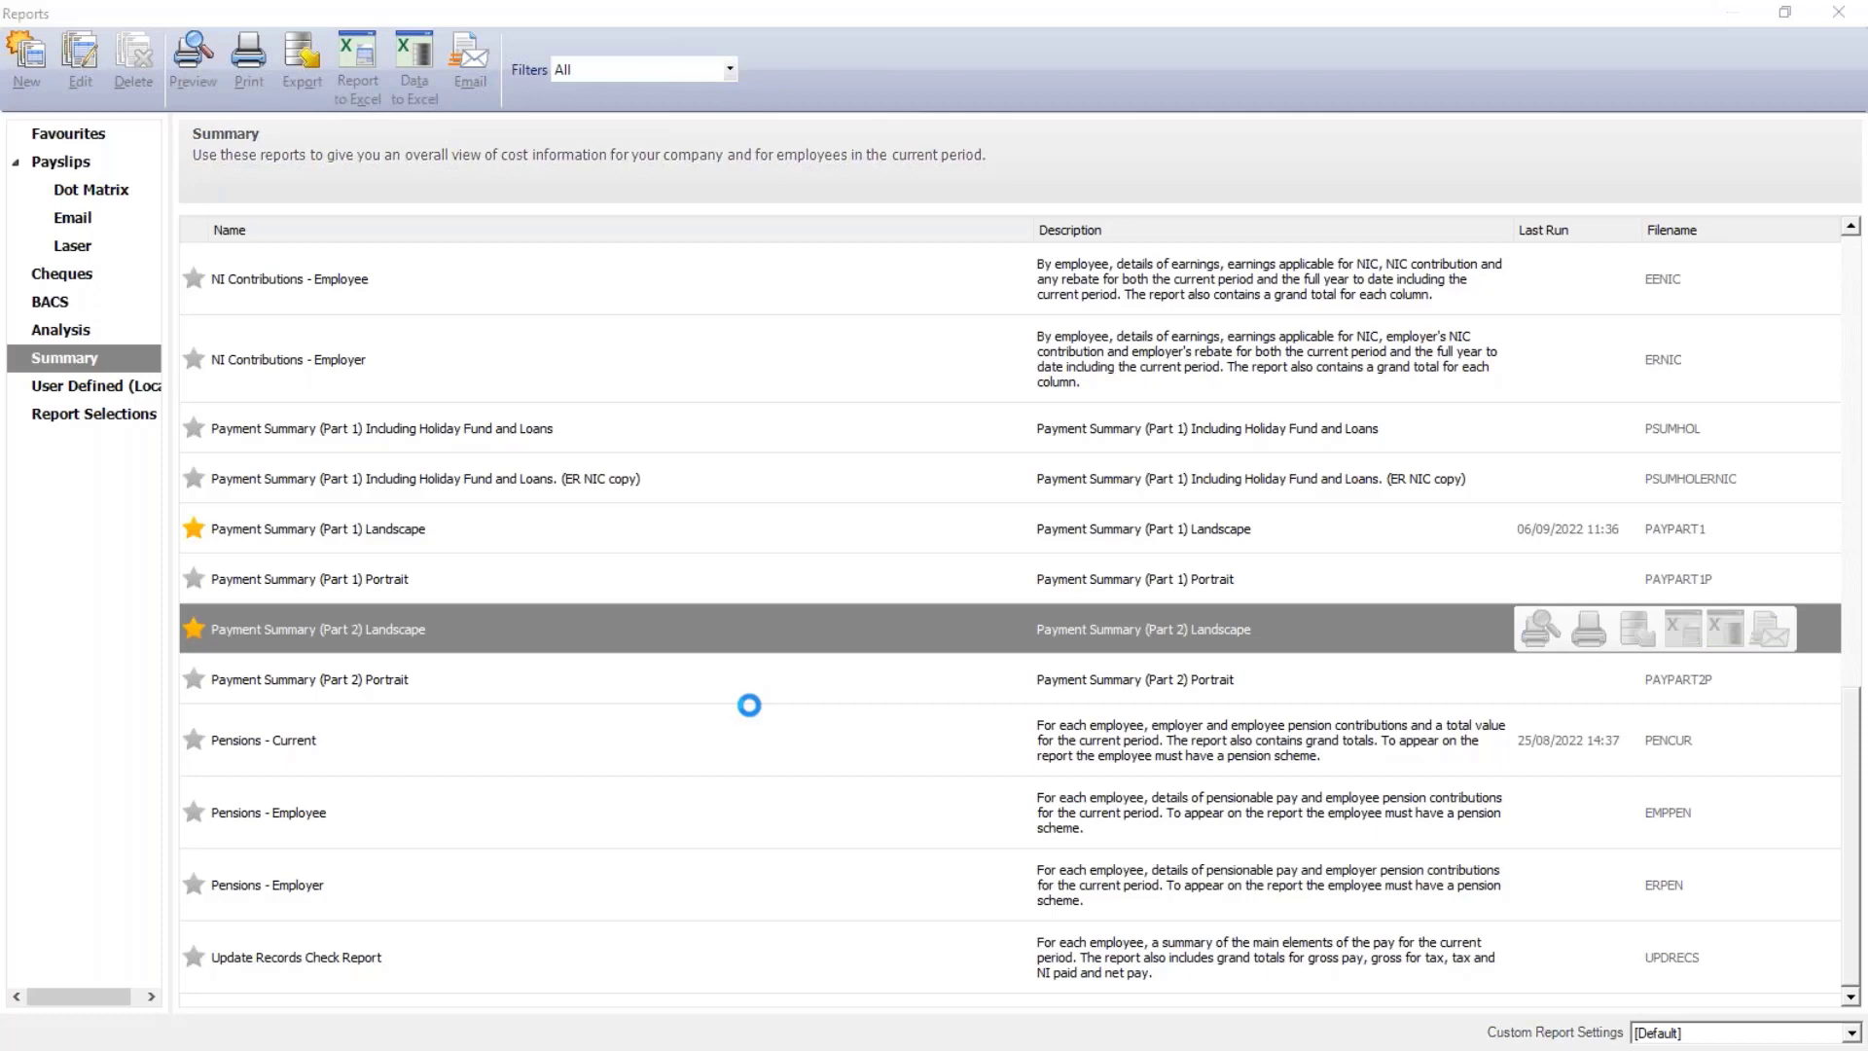
click(1134, 625)
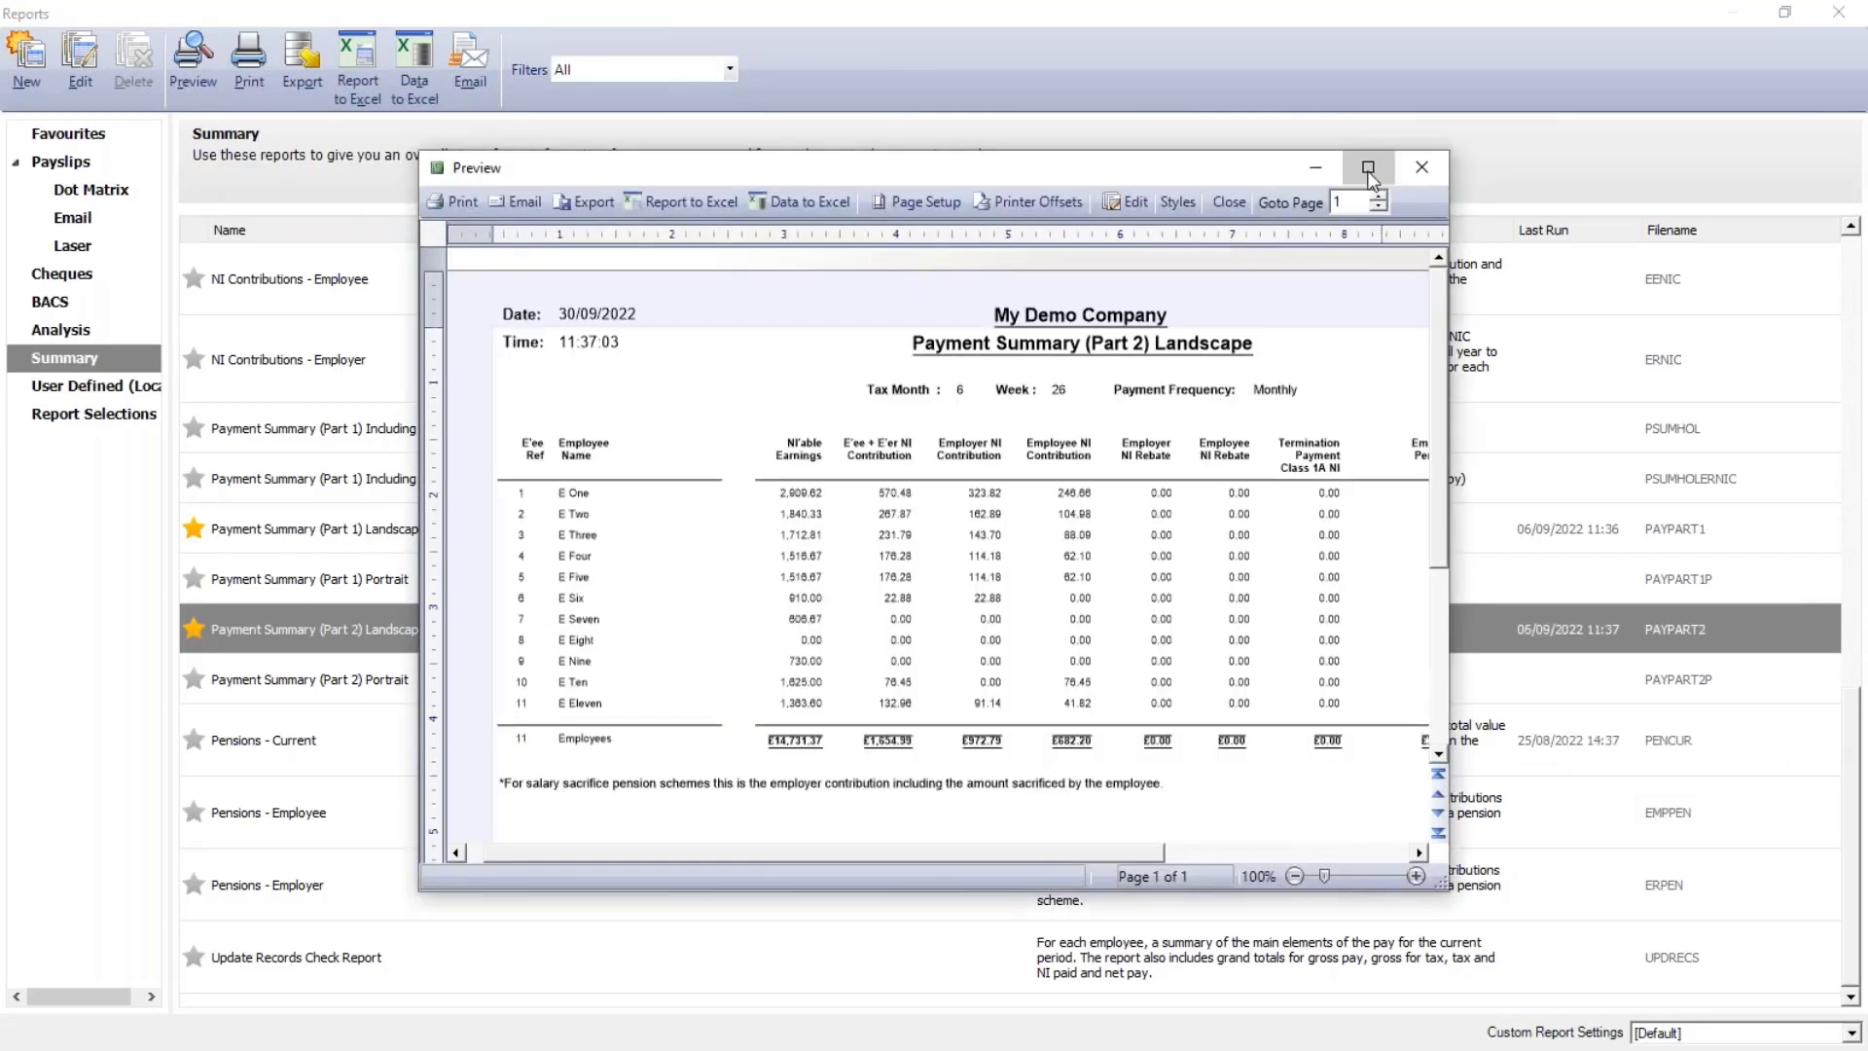
click(1368, 167)
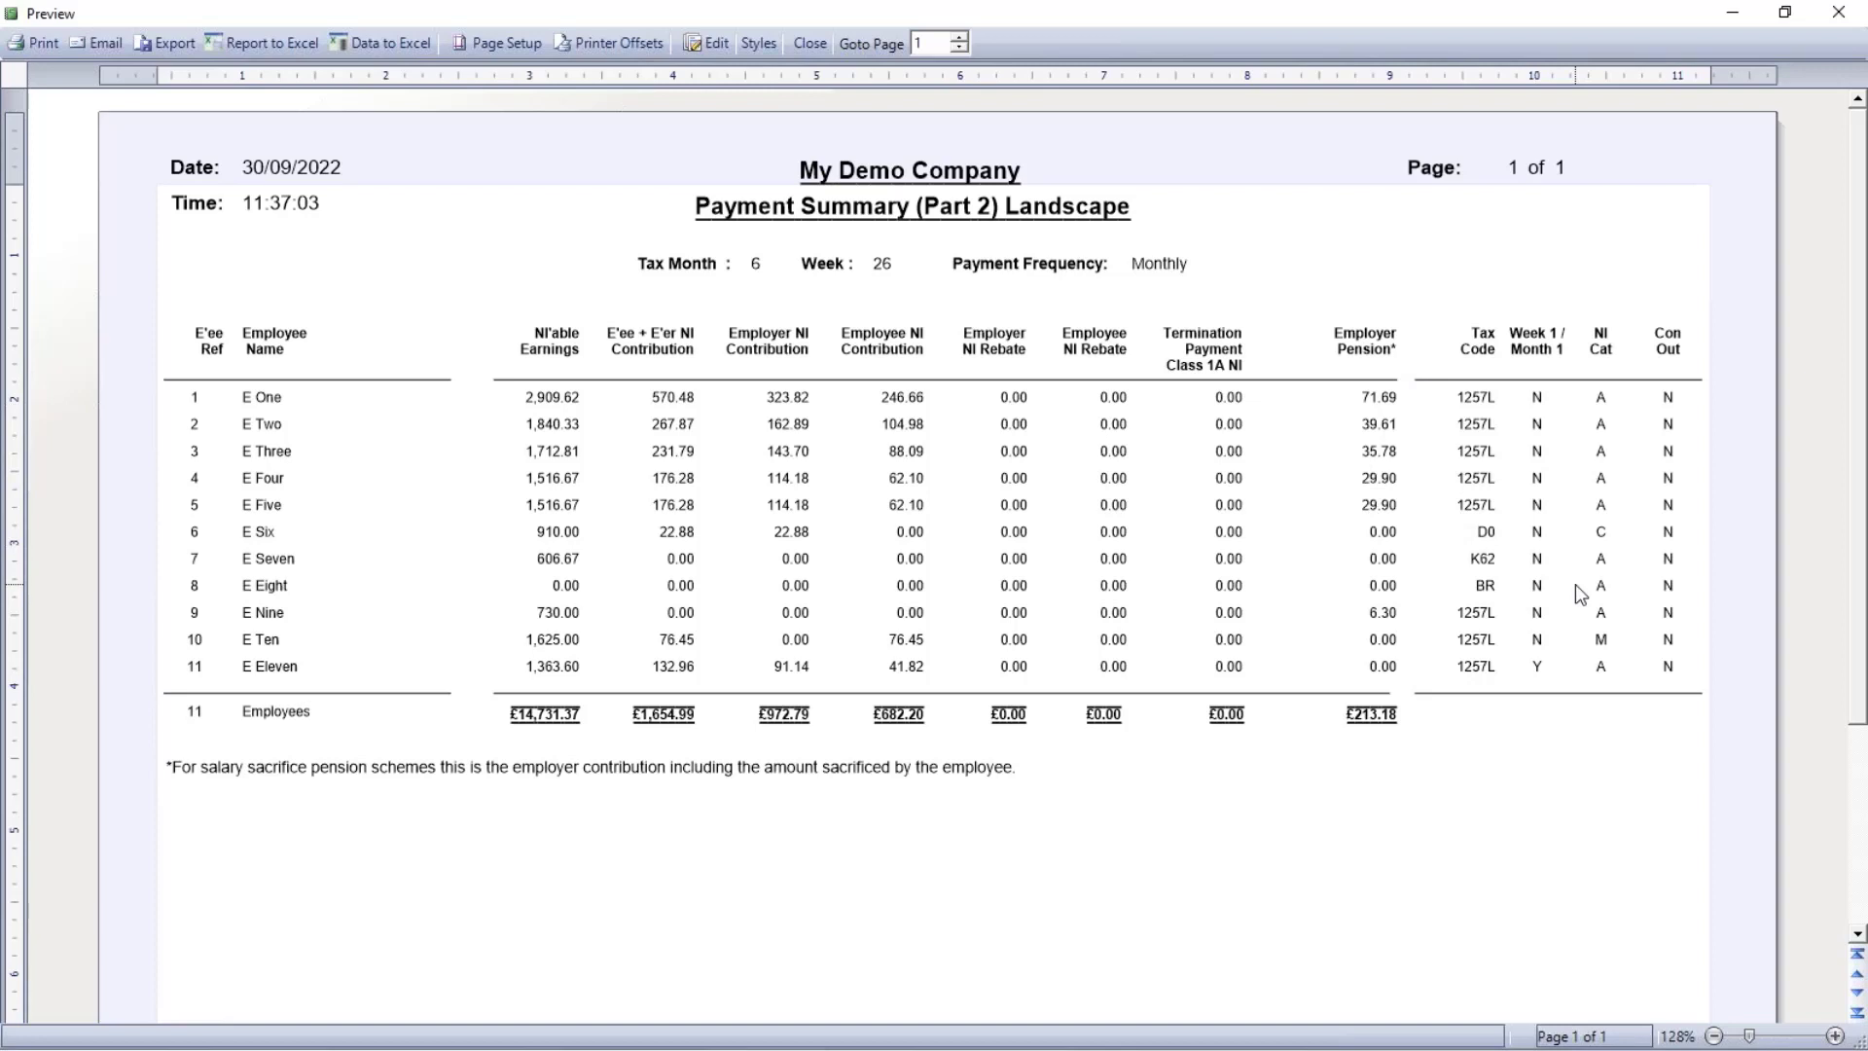
click(807, 43)
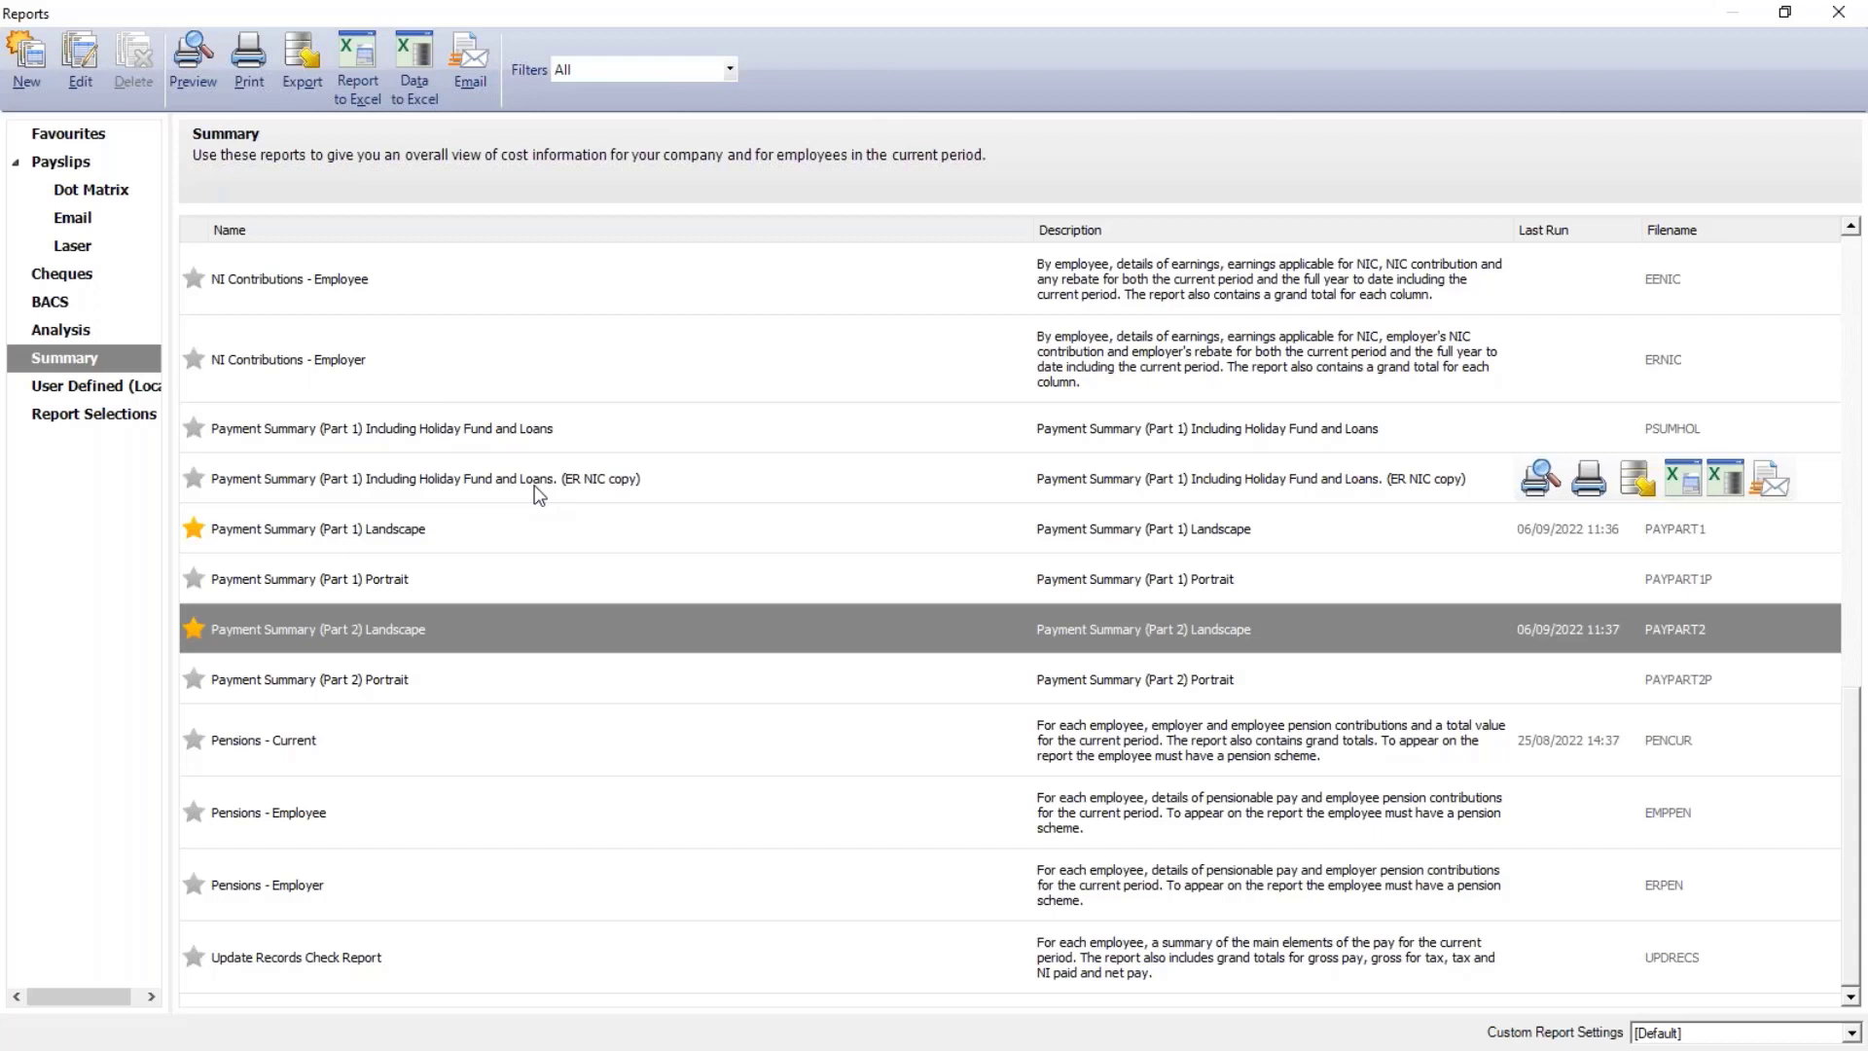
Open the Pre update report selection for editing, review each of its selected reports, and close it without saving
click(86, 419)
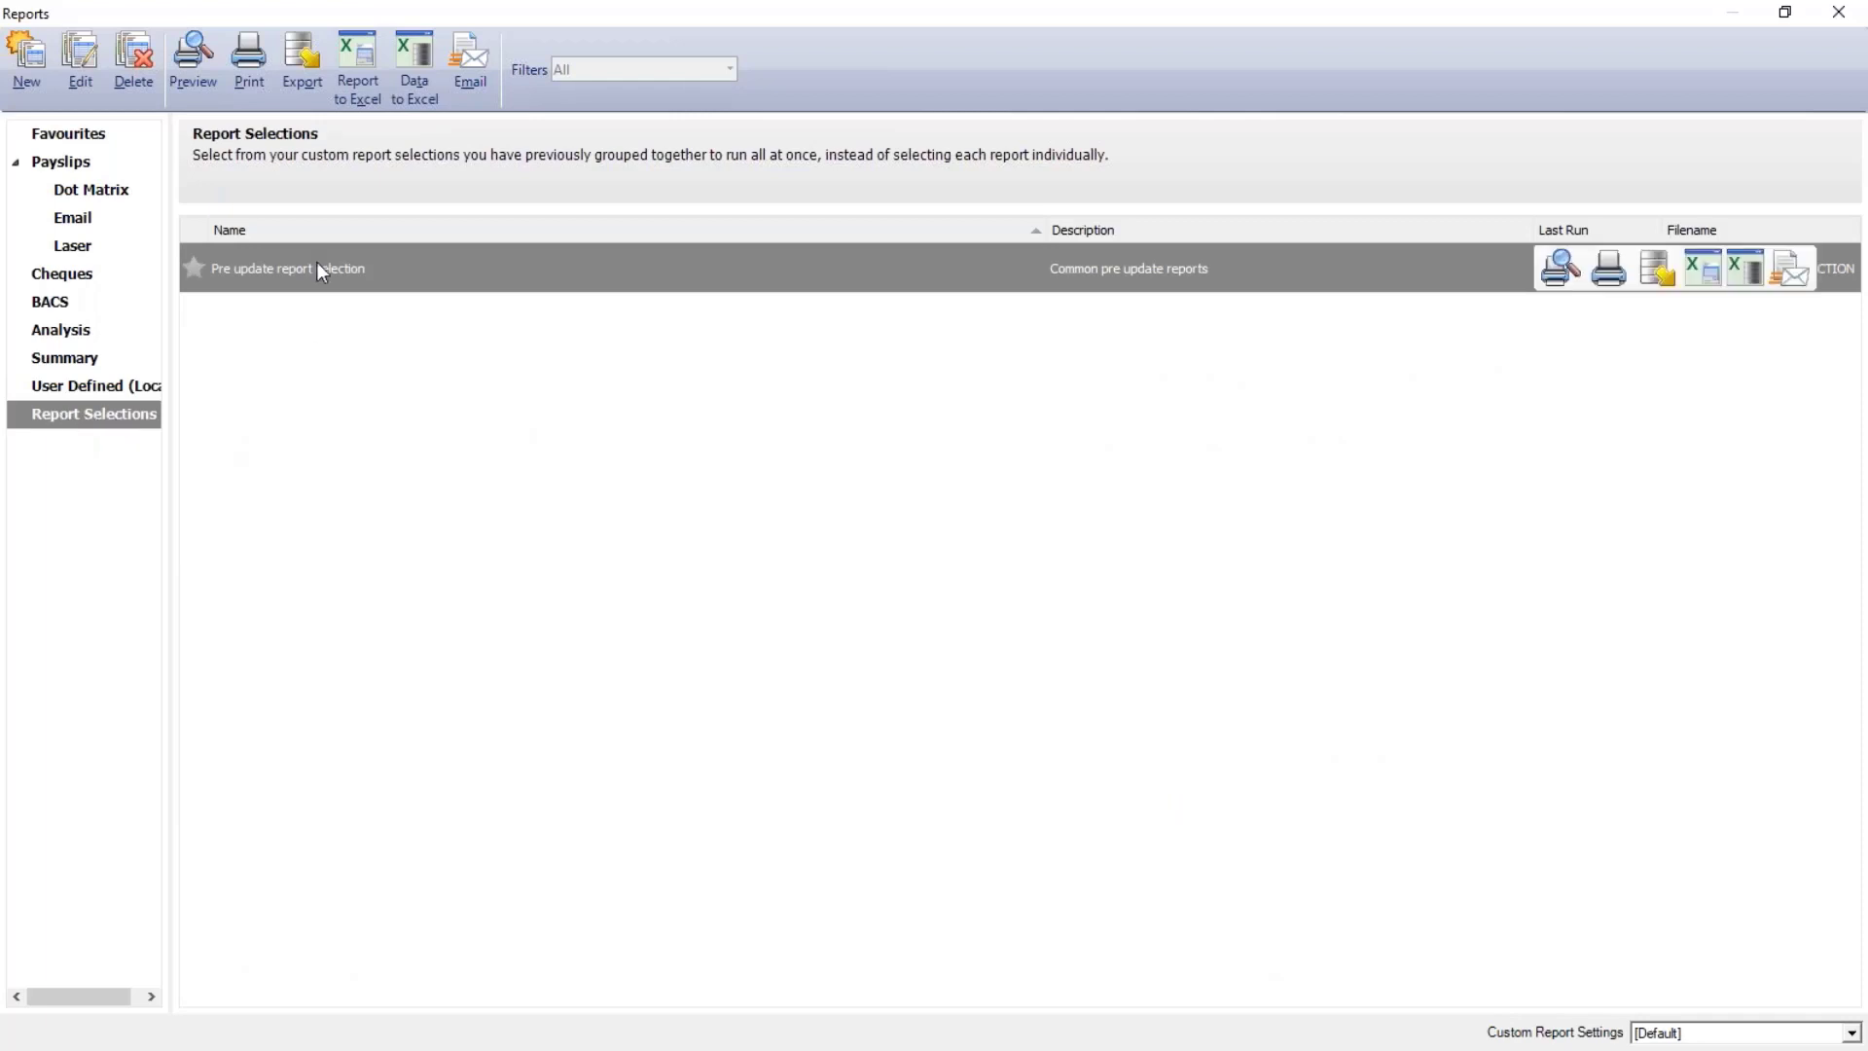
click(79, 68)
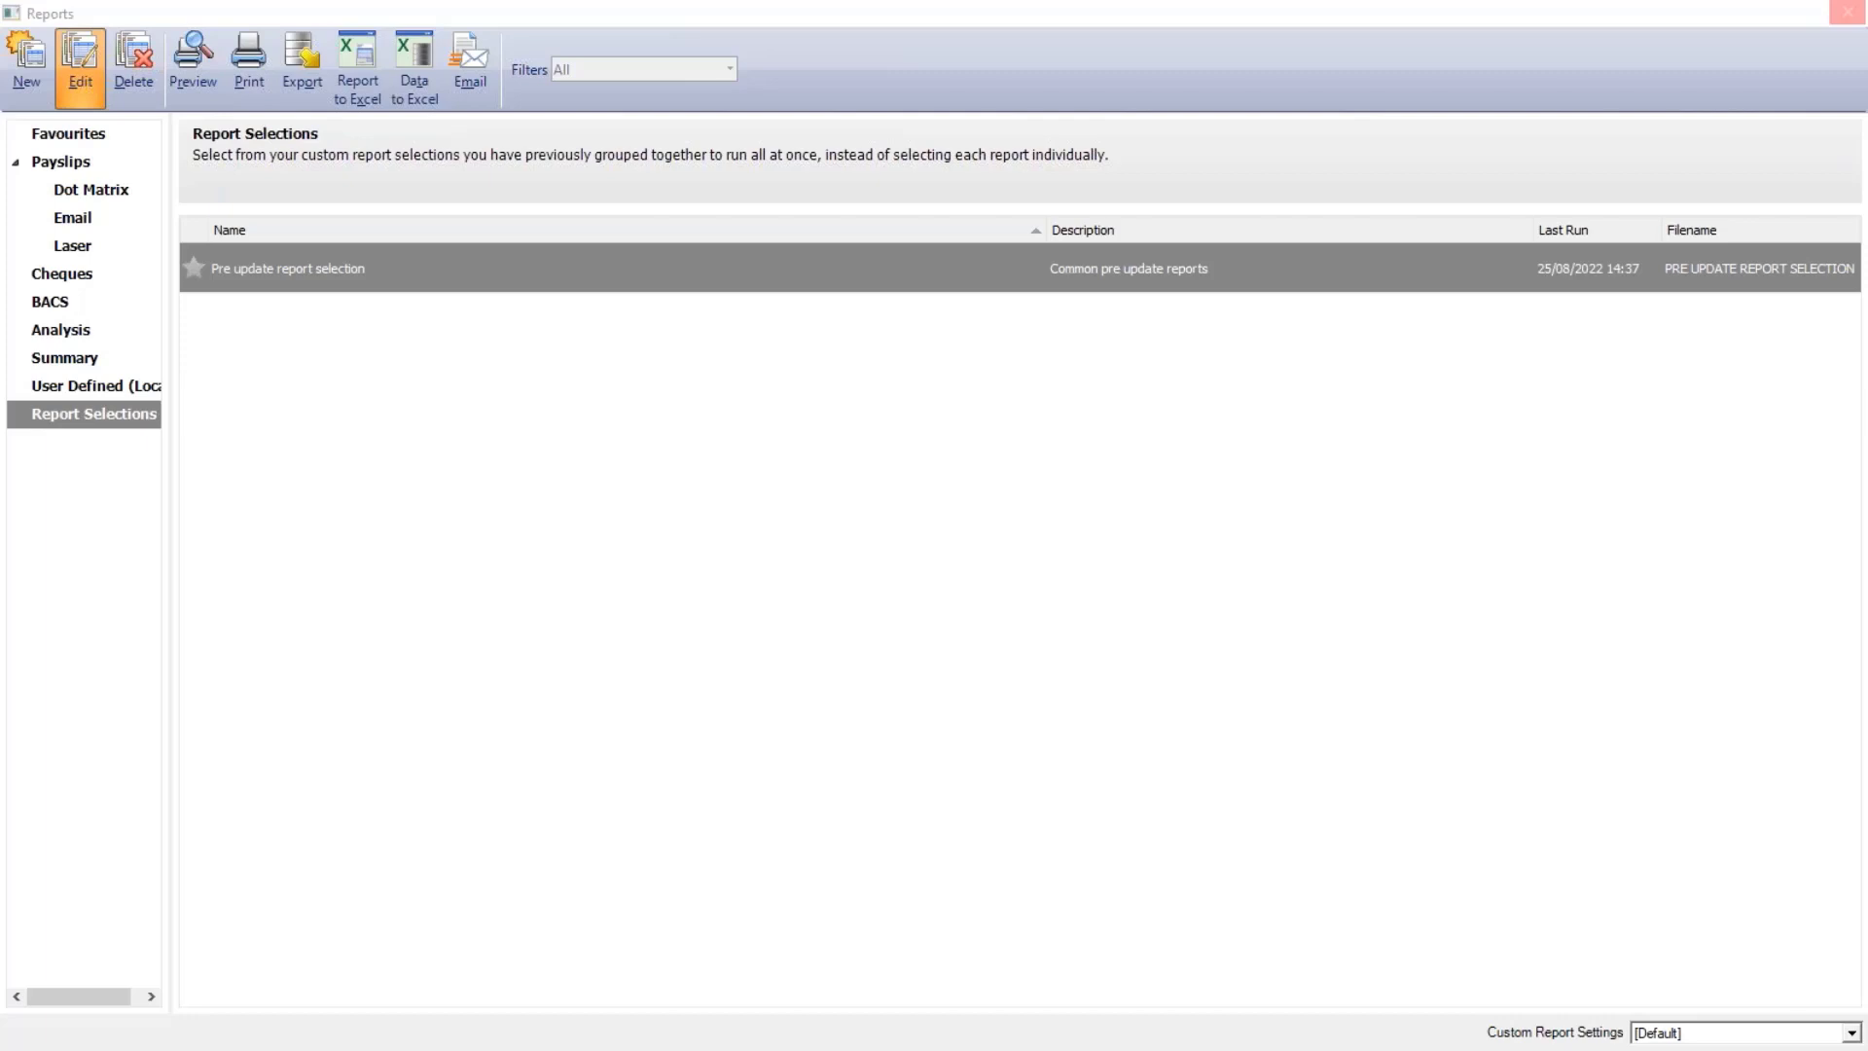
click(79, 68)
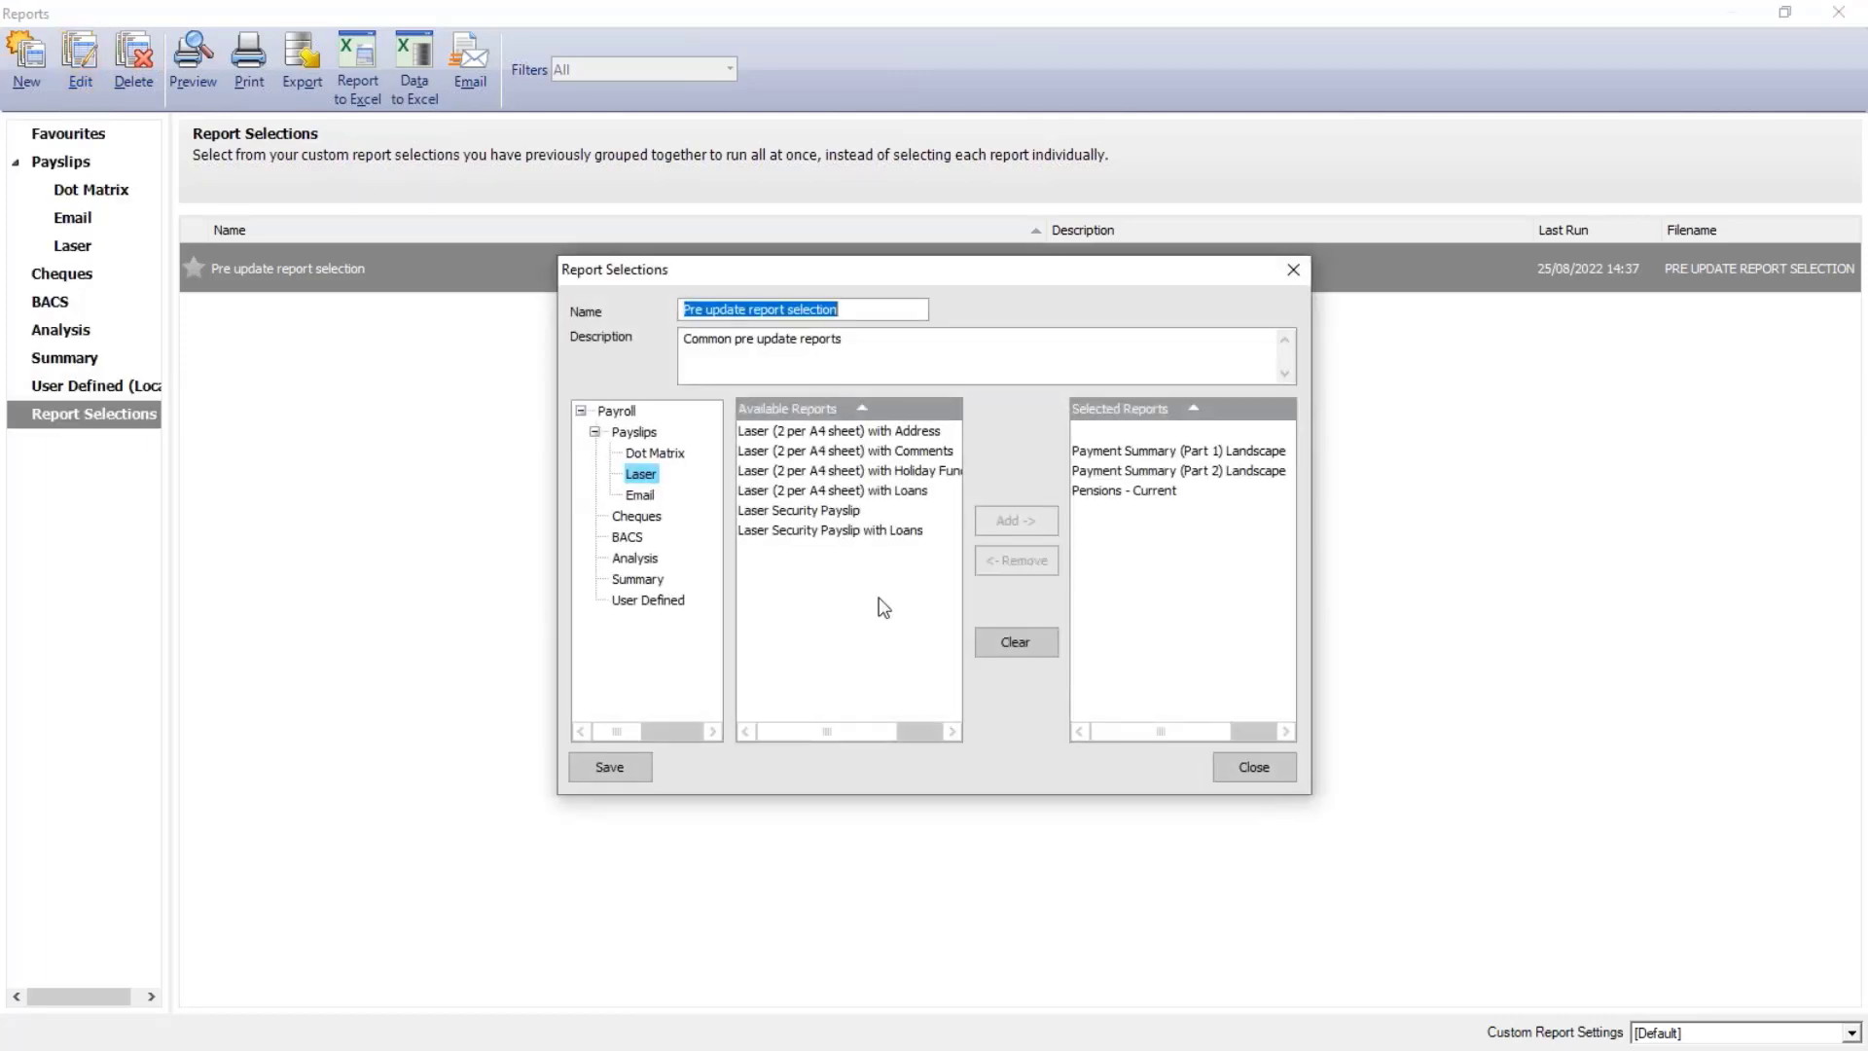
click(1185, 431)
click(1176, 452)
click(1168, 472)
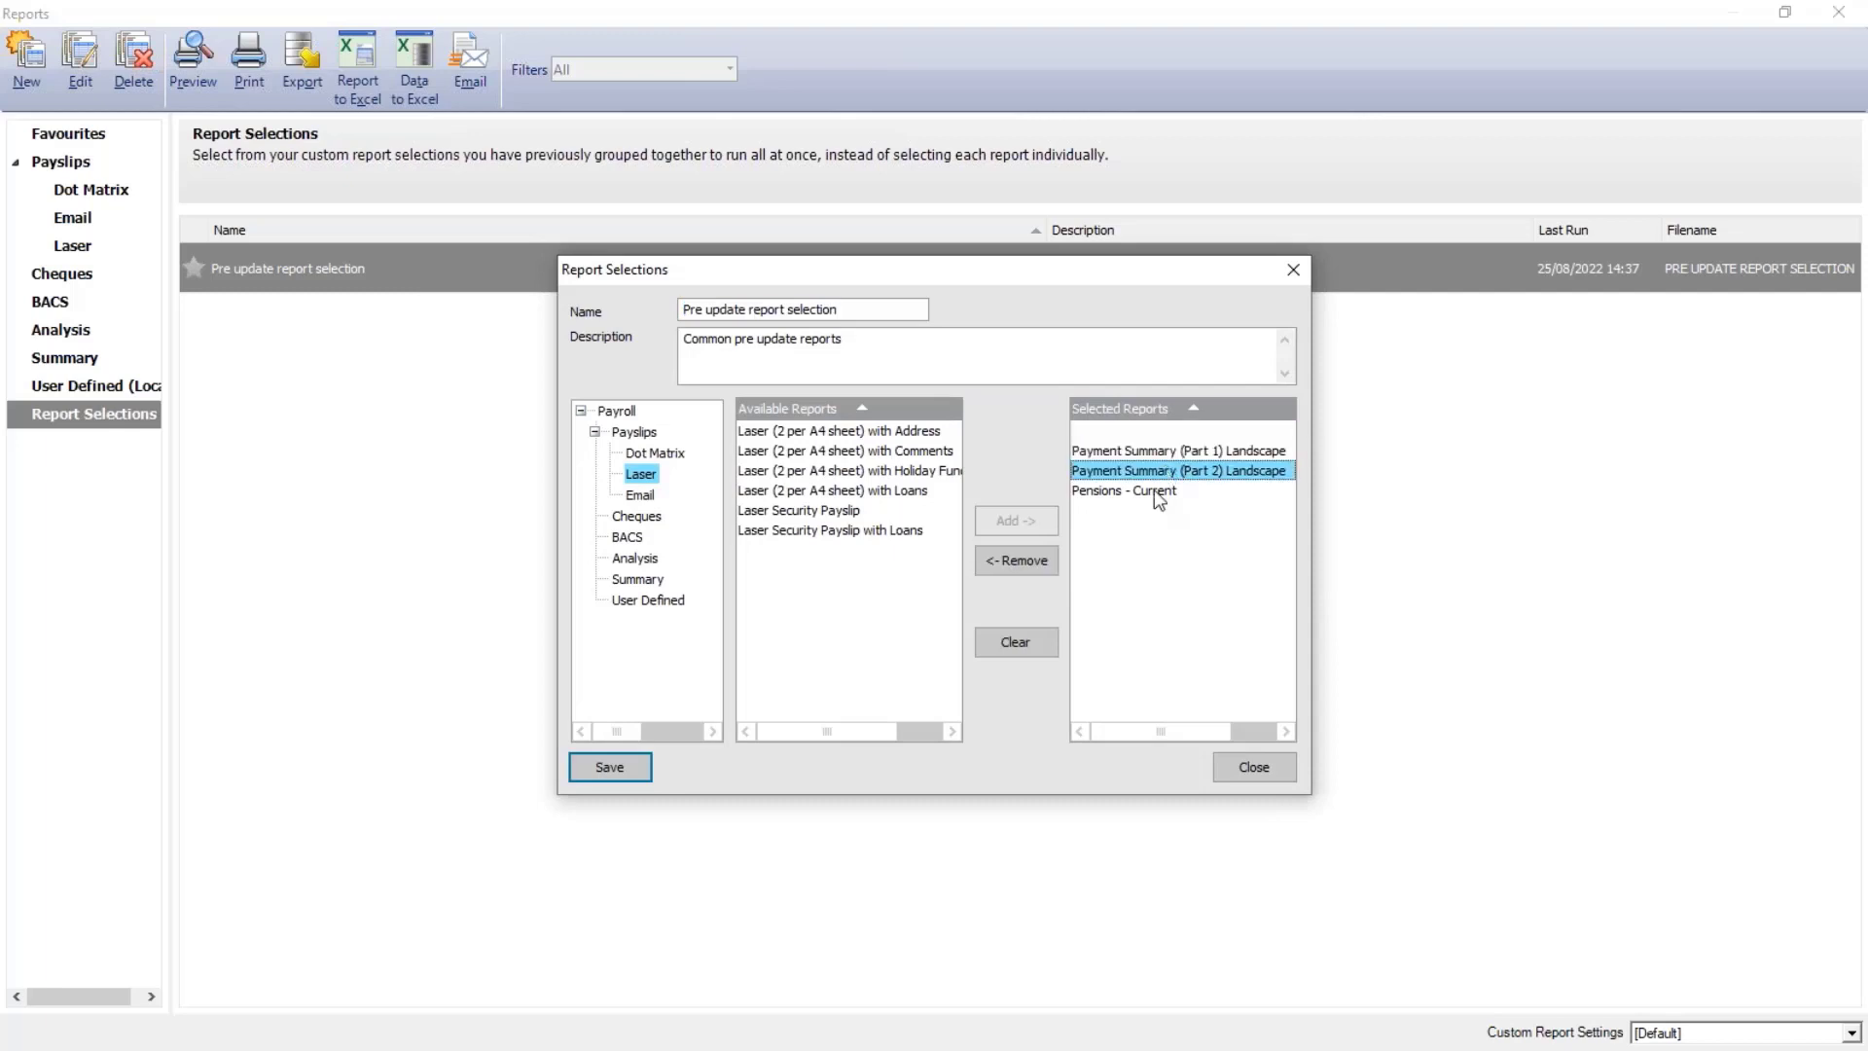
click(1155, 490)
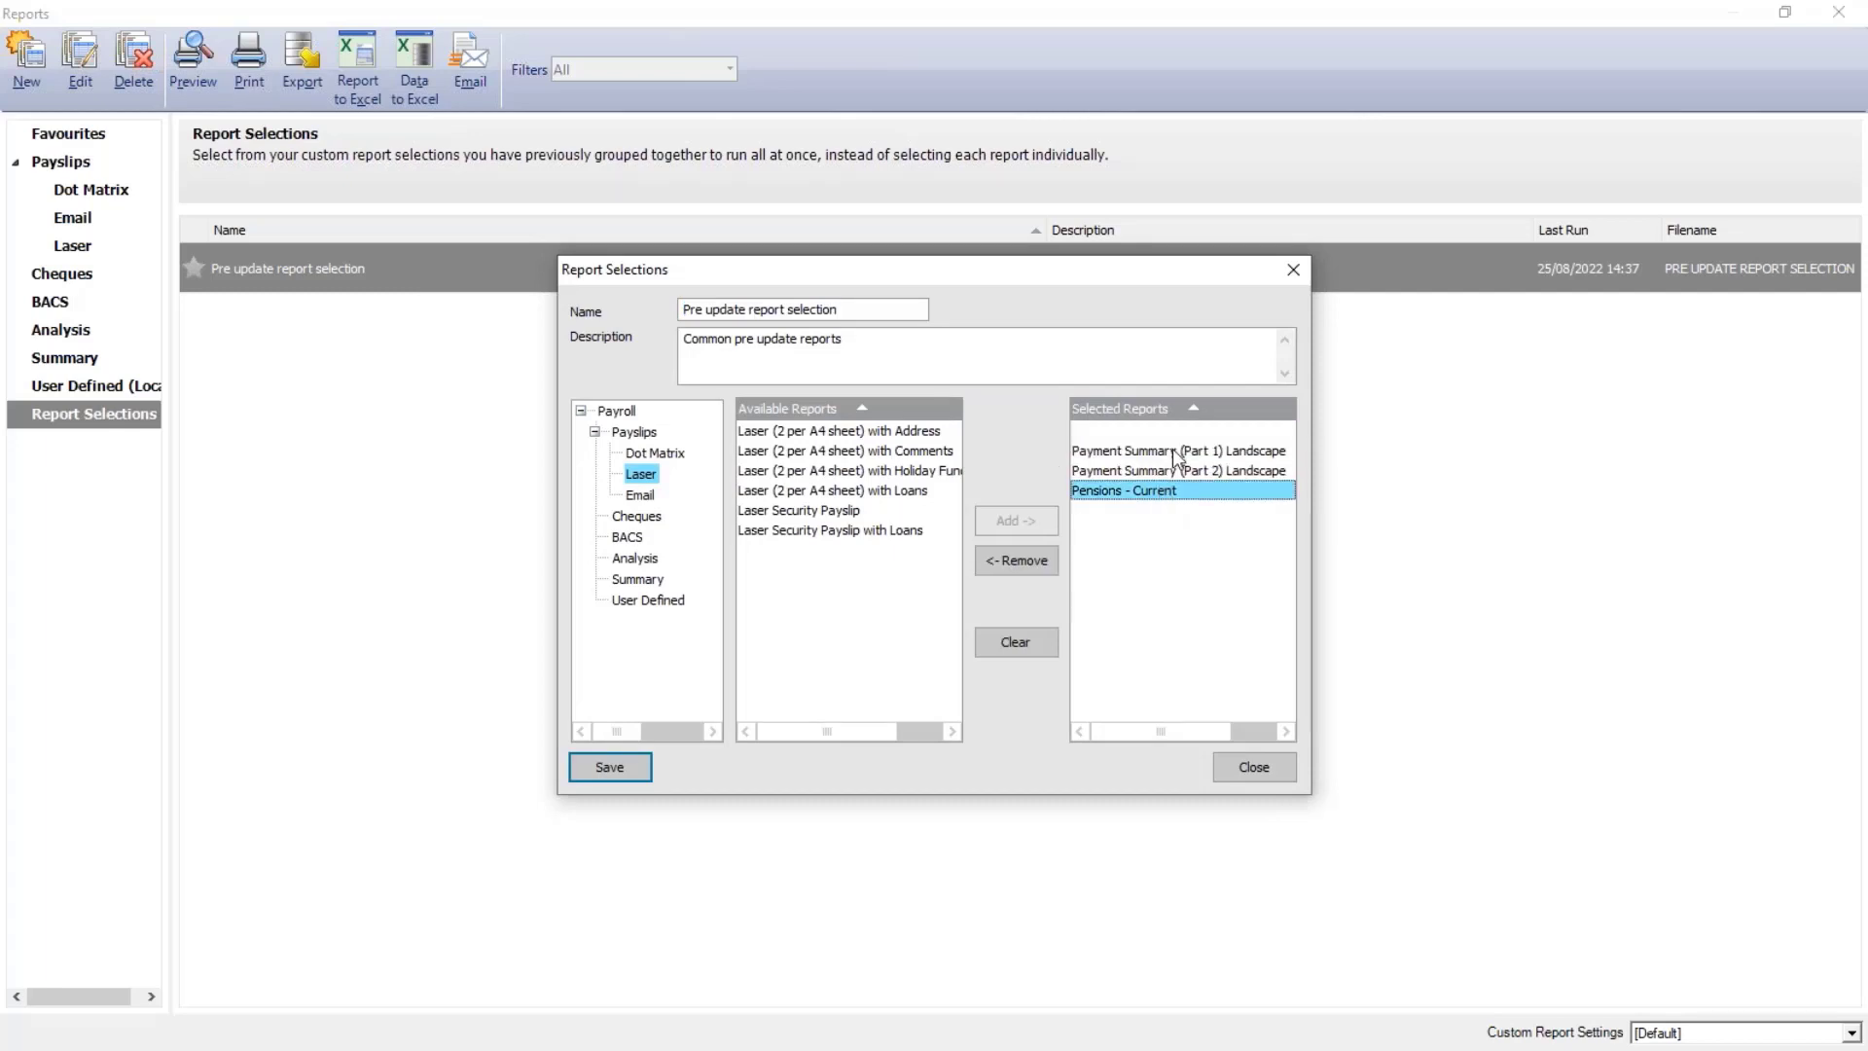
click(1174, 452)
click(1172, 471)
click(1165, 490)
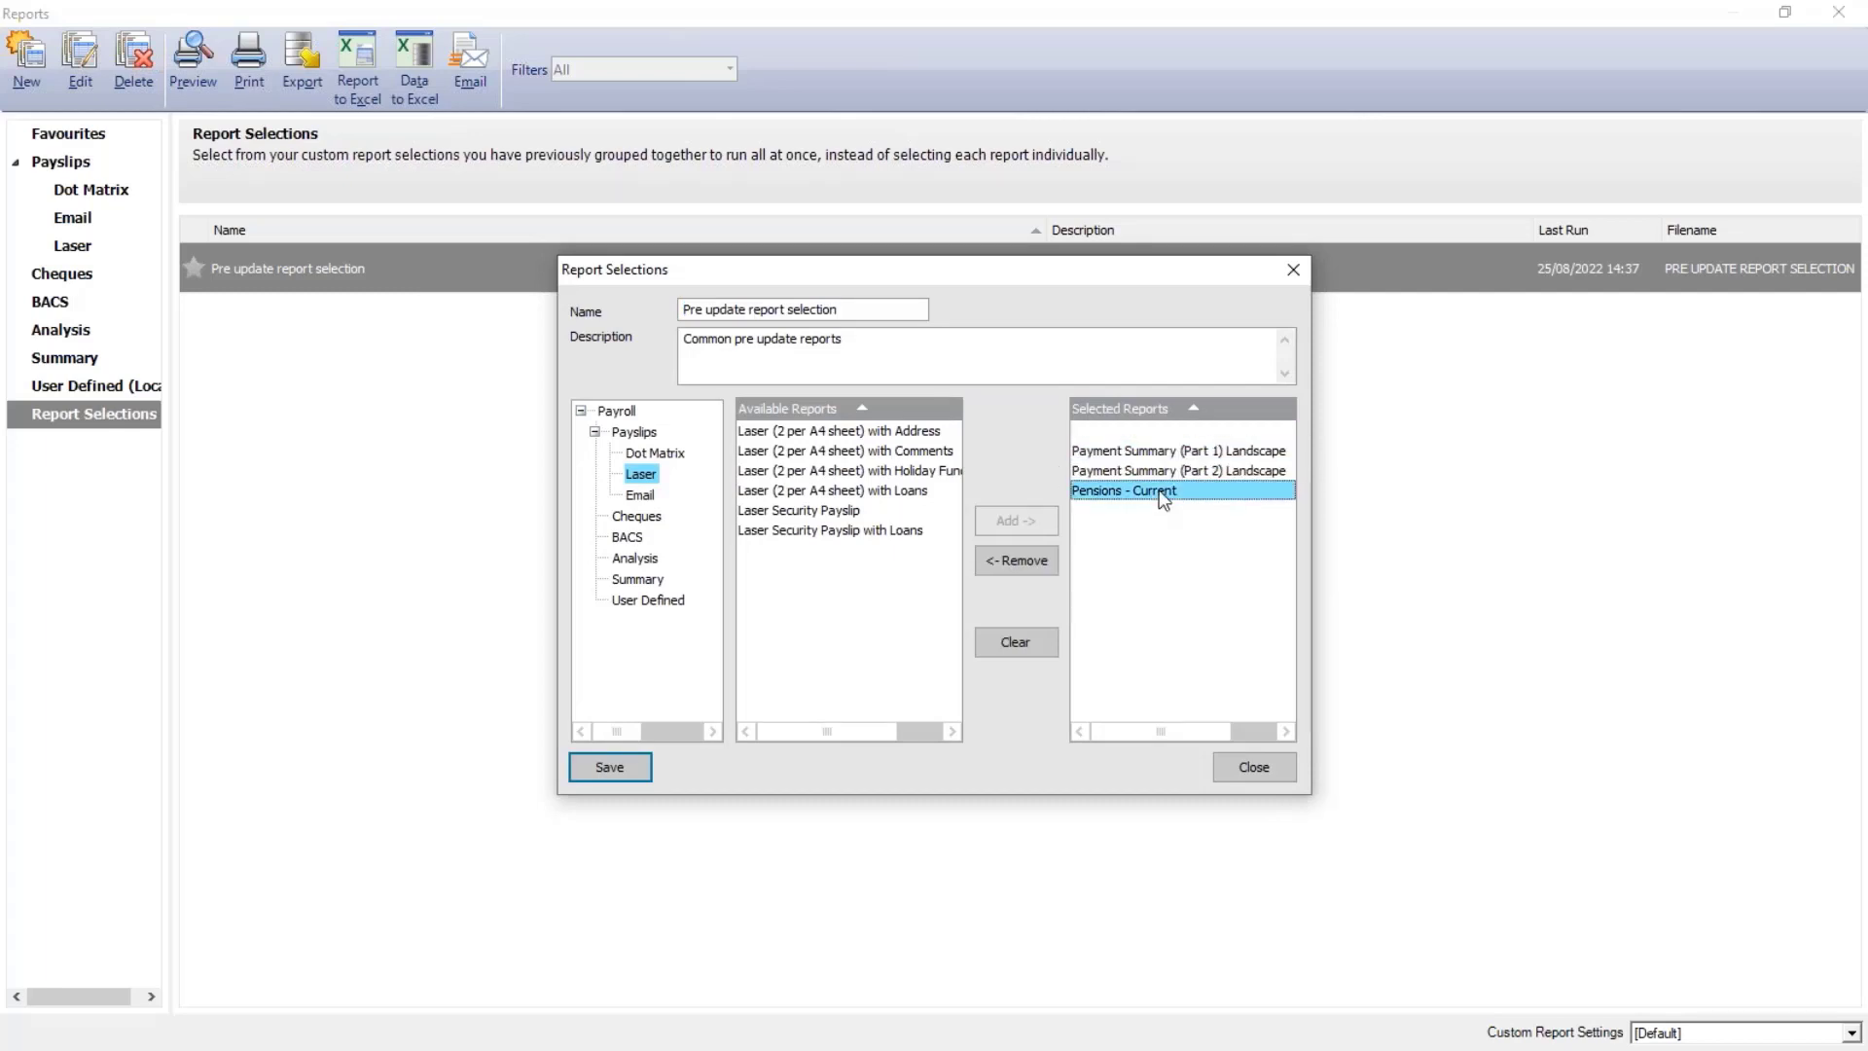
click(1107, 431)
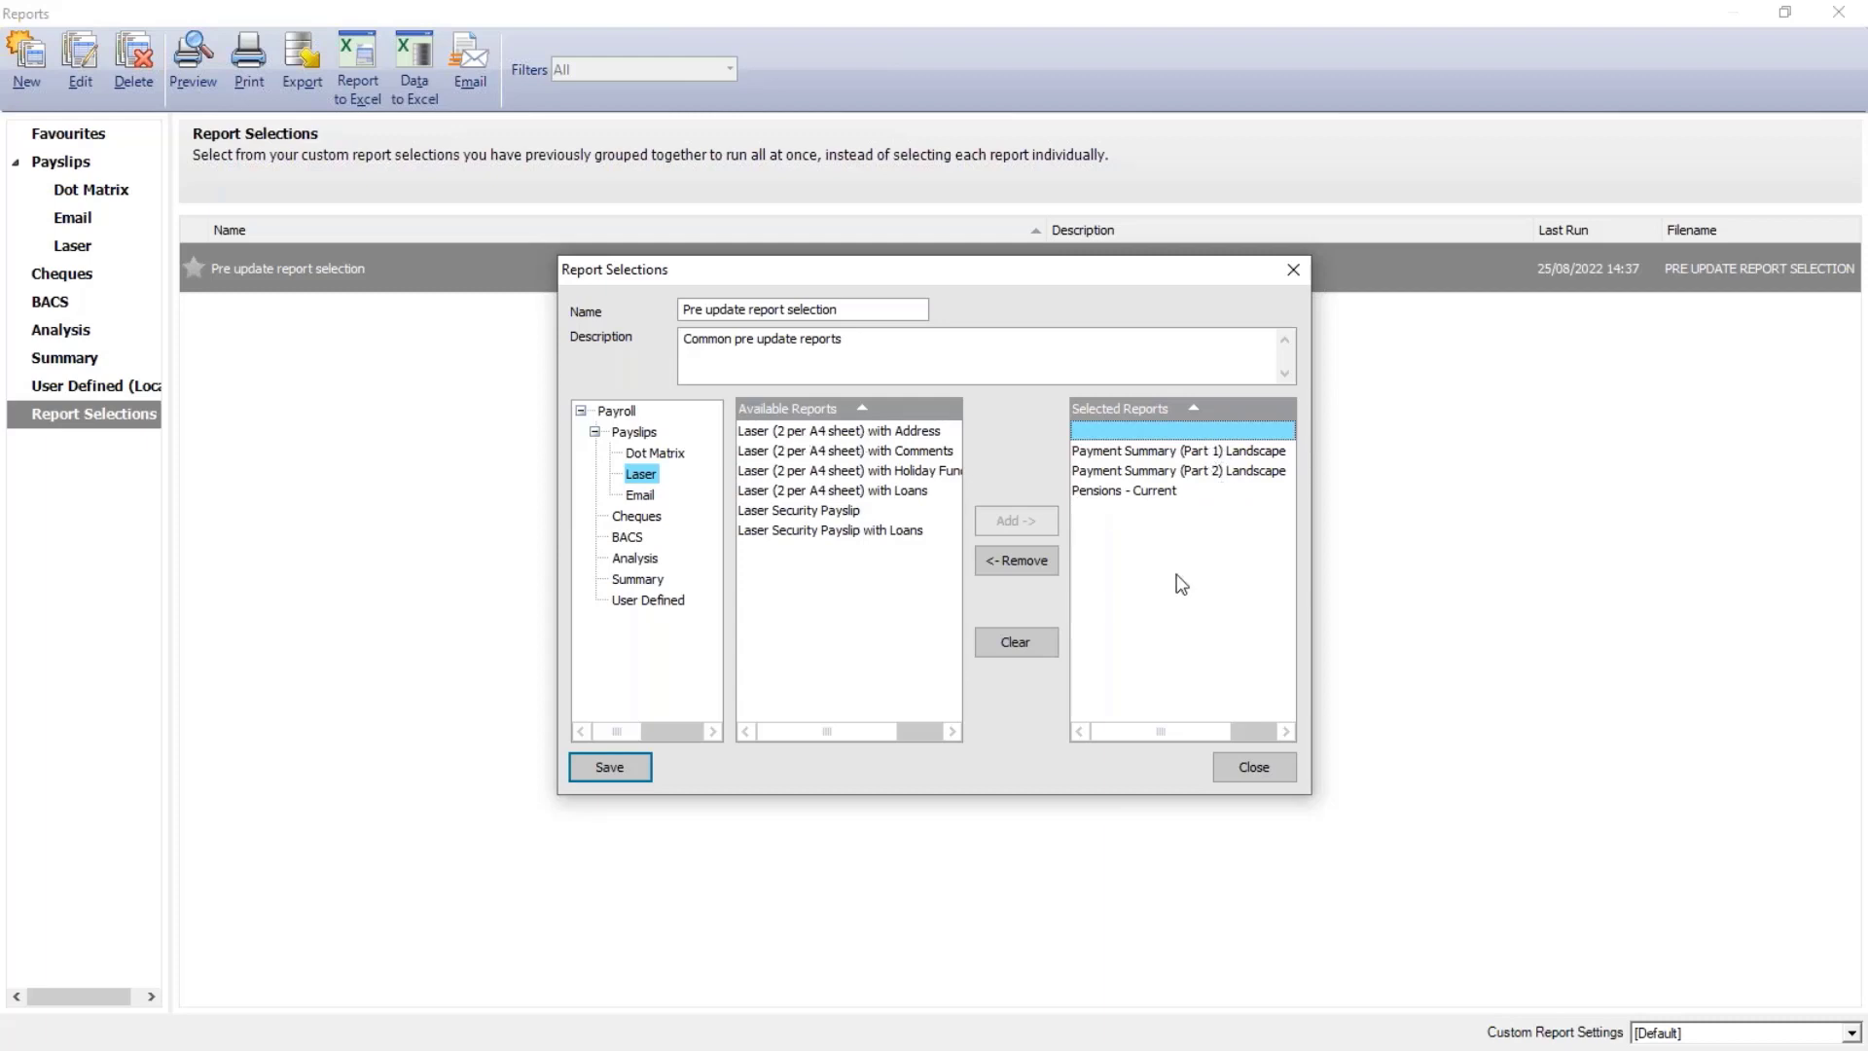
click(1264, 765)
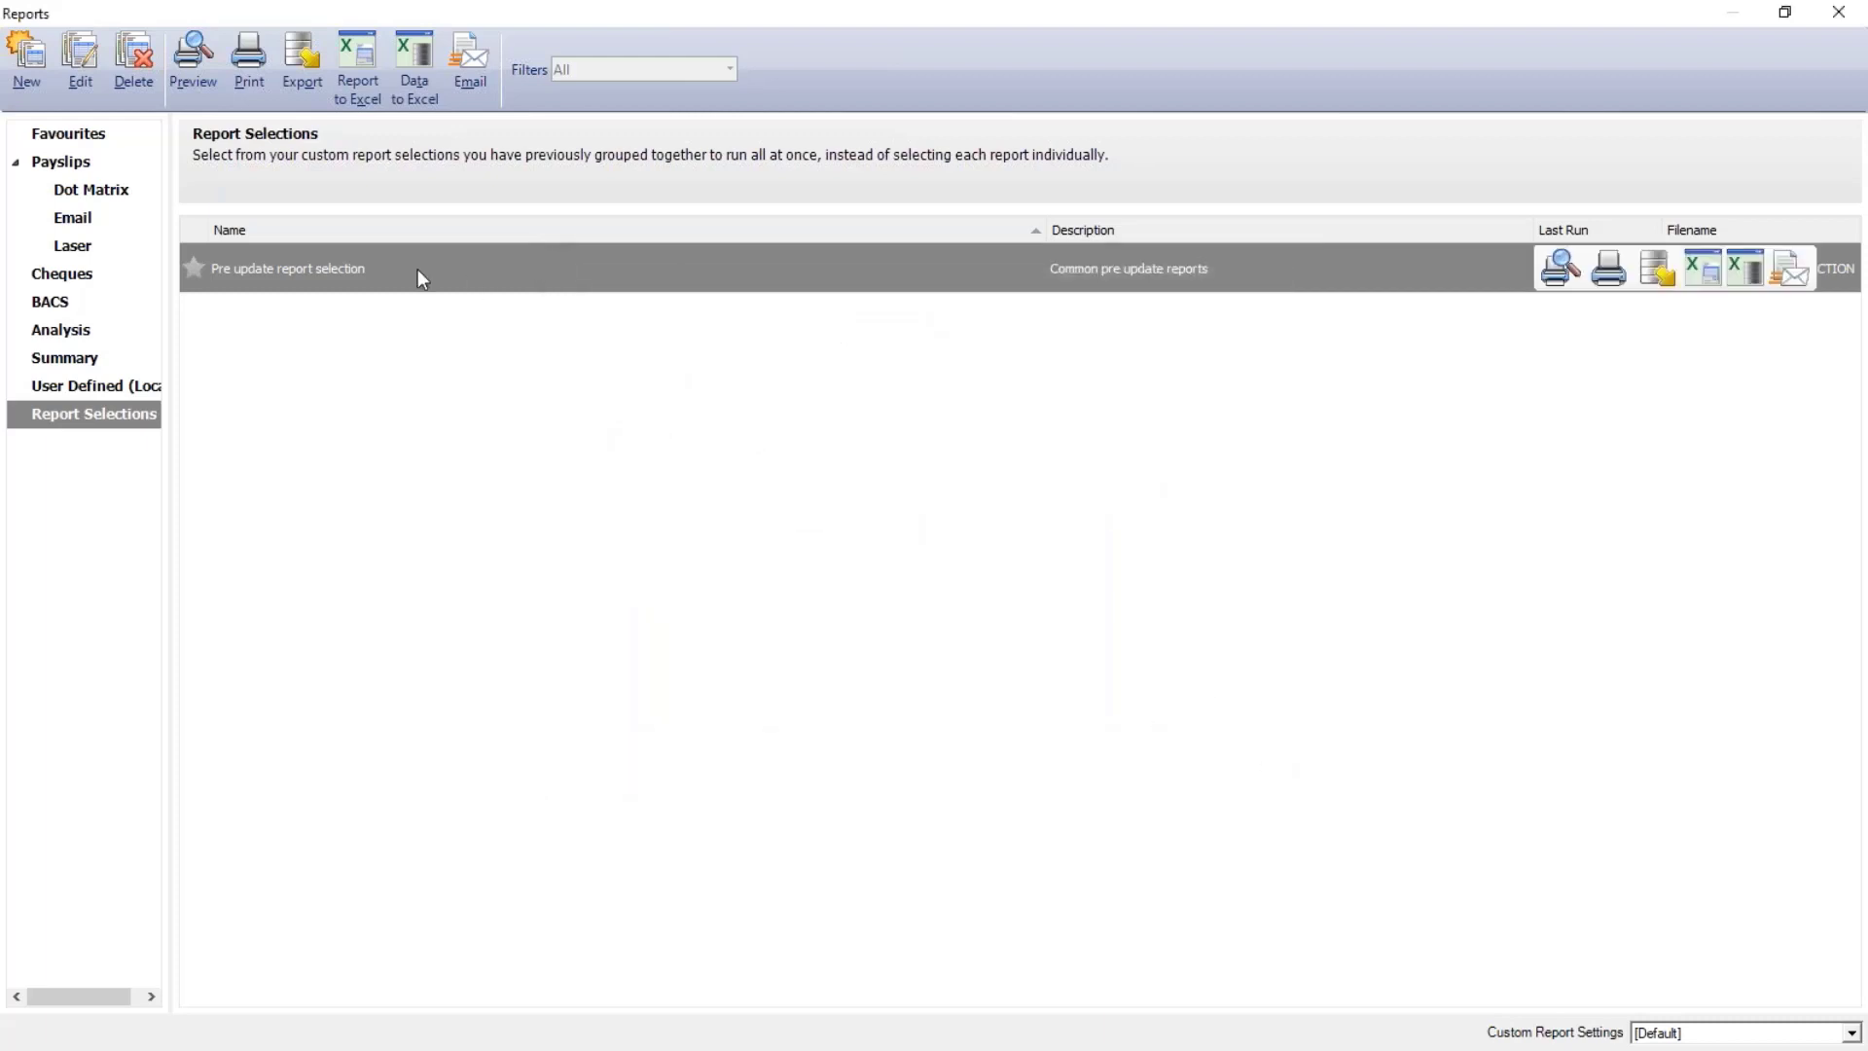
Preview the Pre update report selection for all payment periods full screen, and review its payslips, both payment summaries and Pensions - Current
click(202, 92)
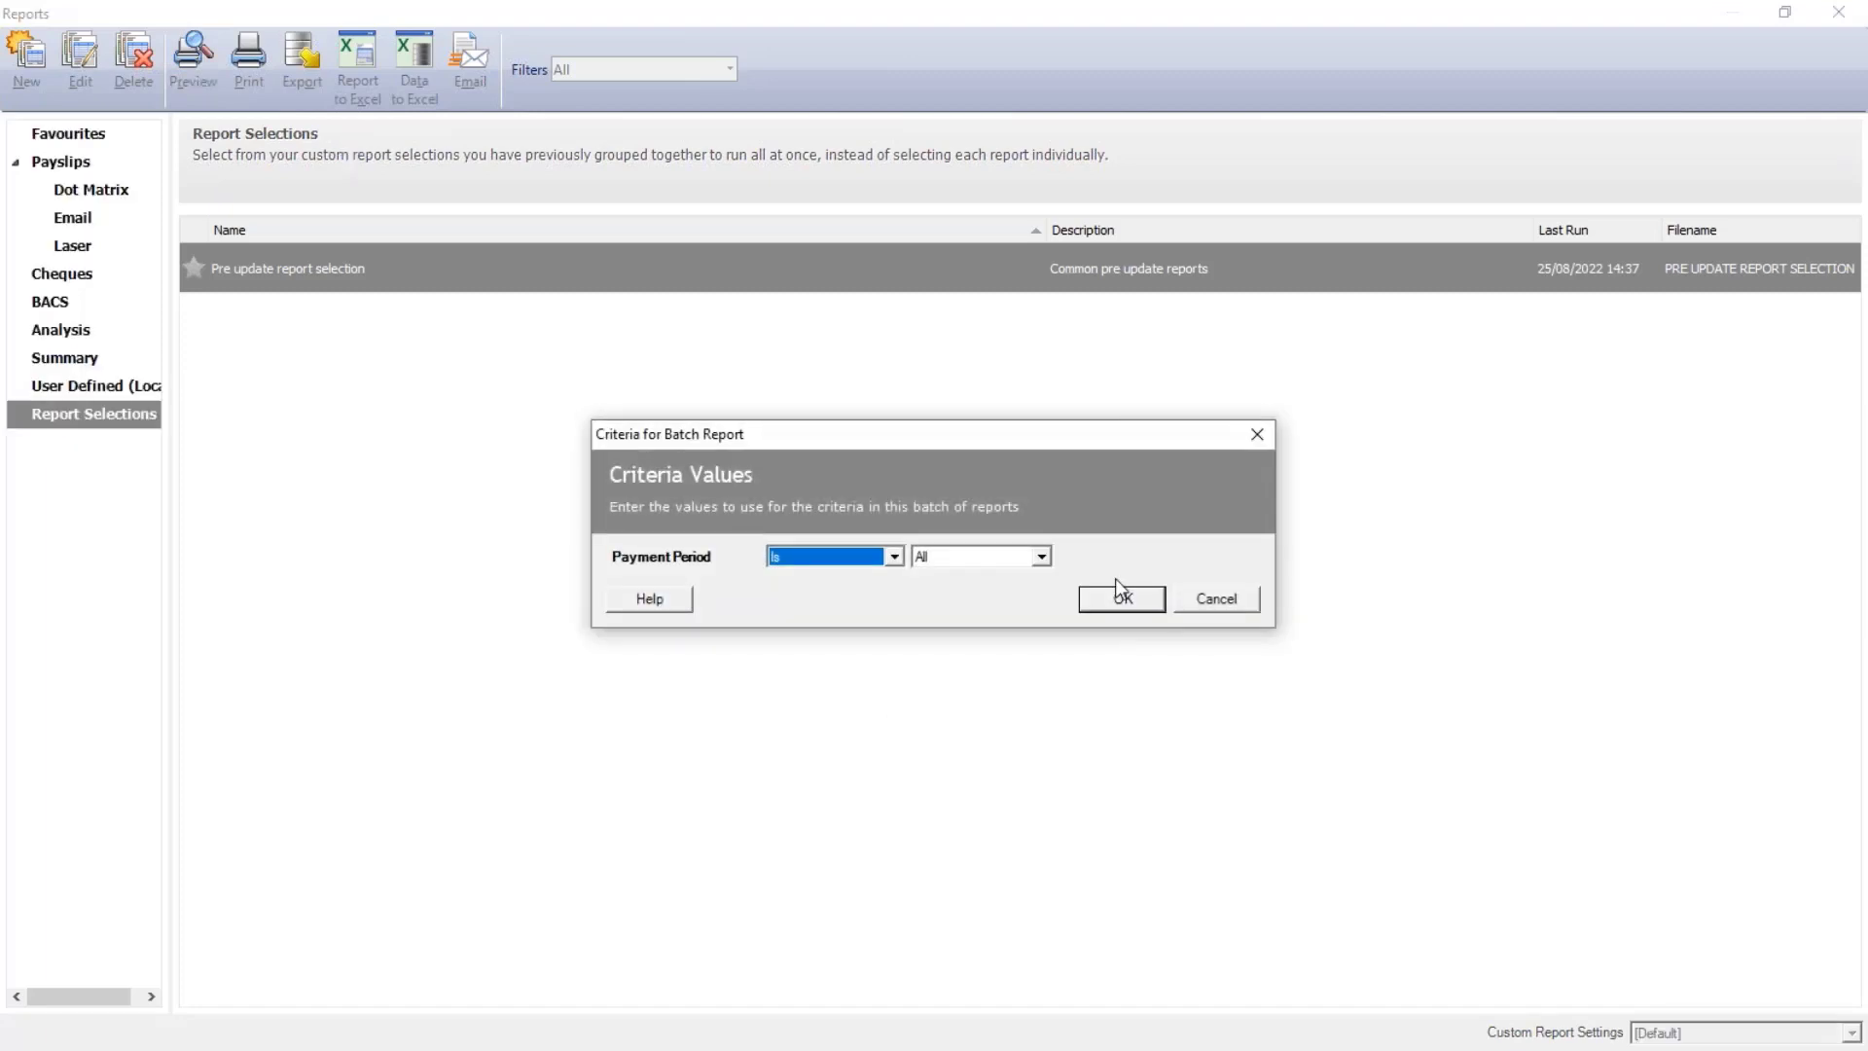
click(1119, 596)
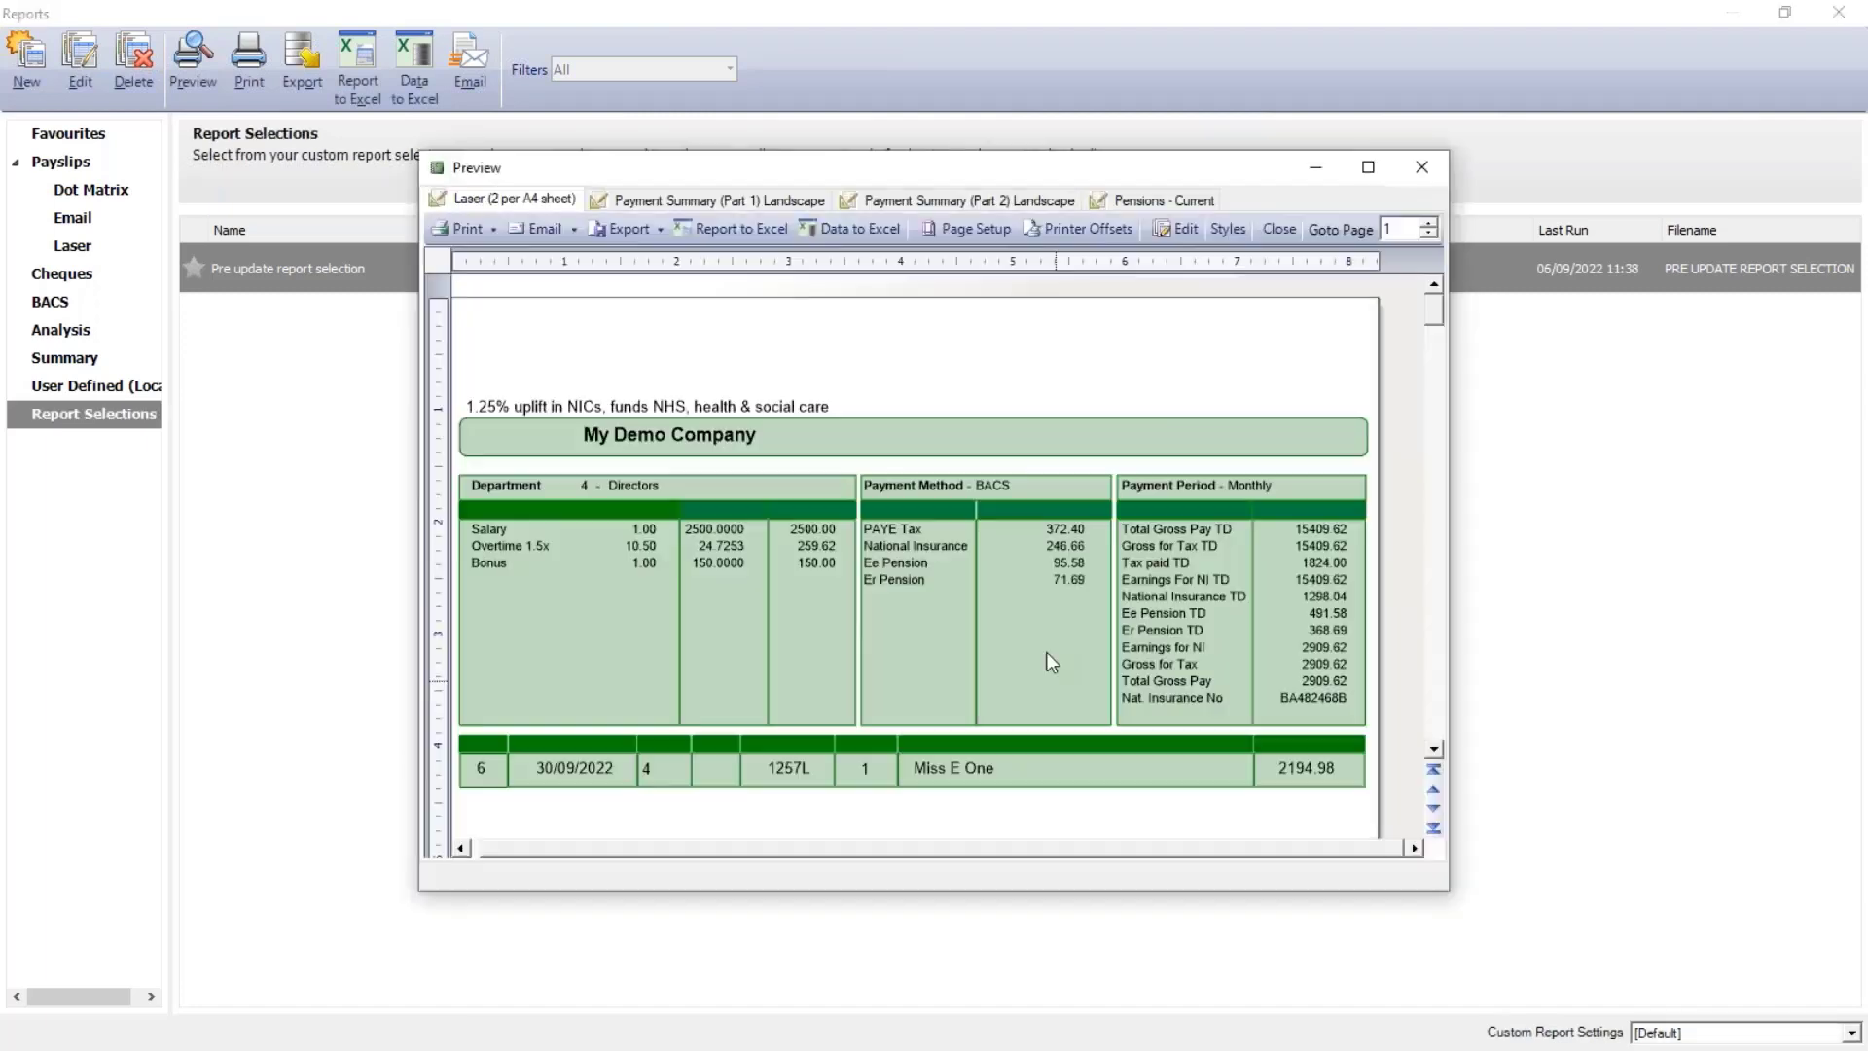
double_click(938, 167)
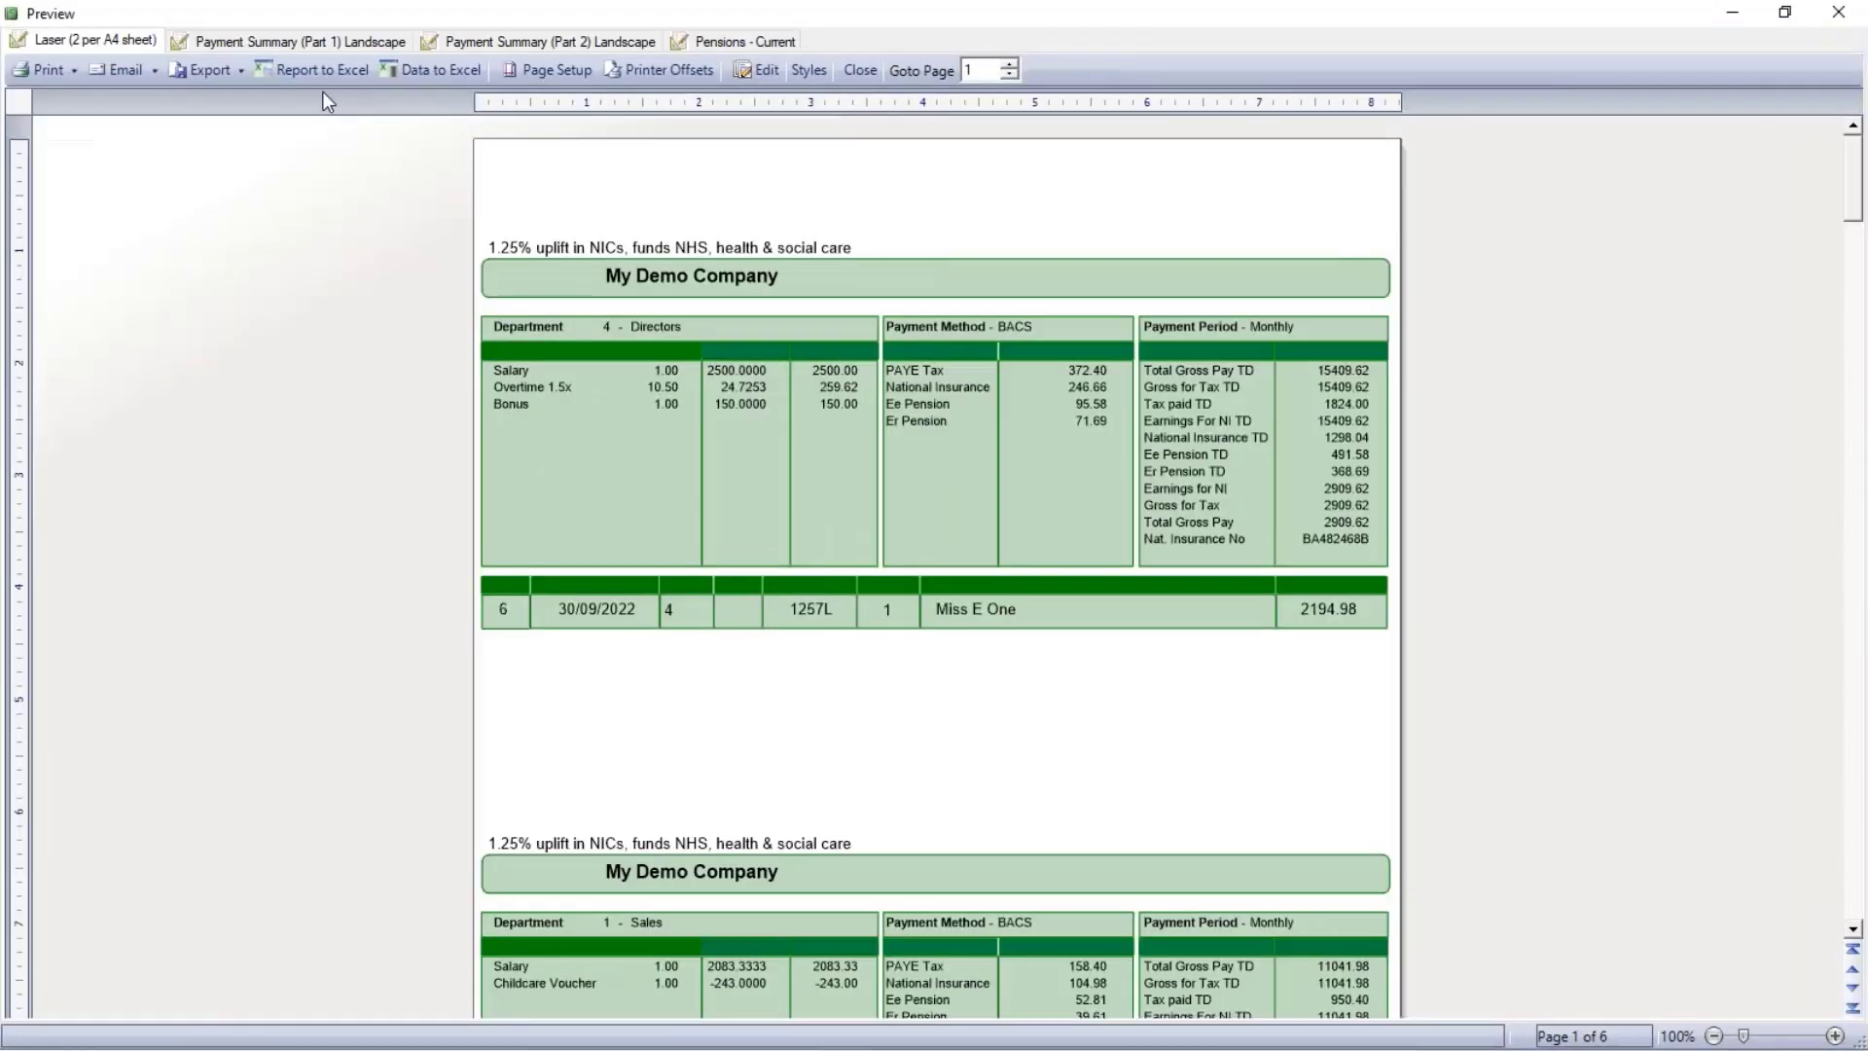
click(265, 40)
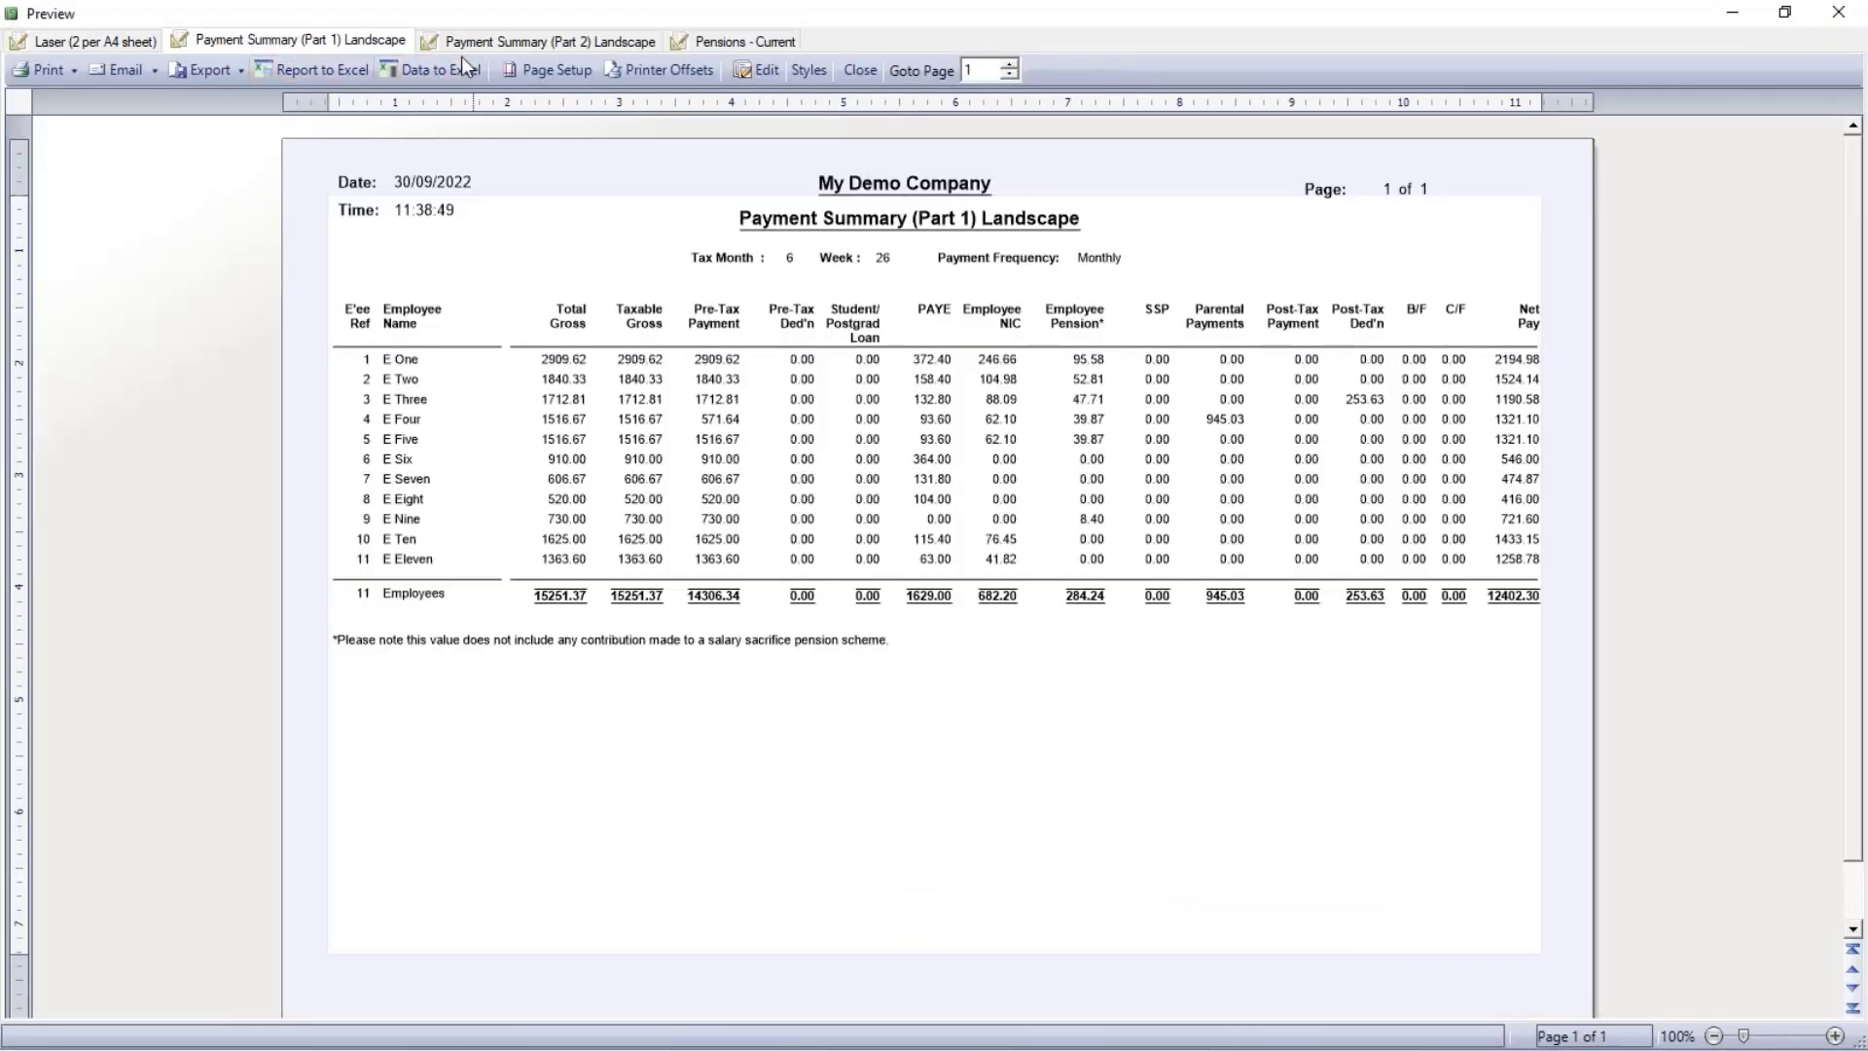
click(131, 37)
click(242, 39)
click(569, 43)
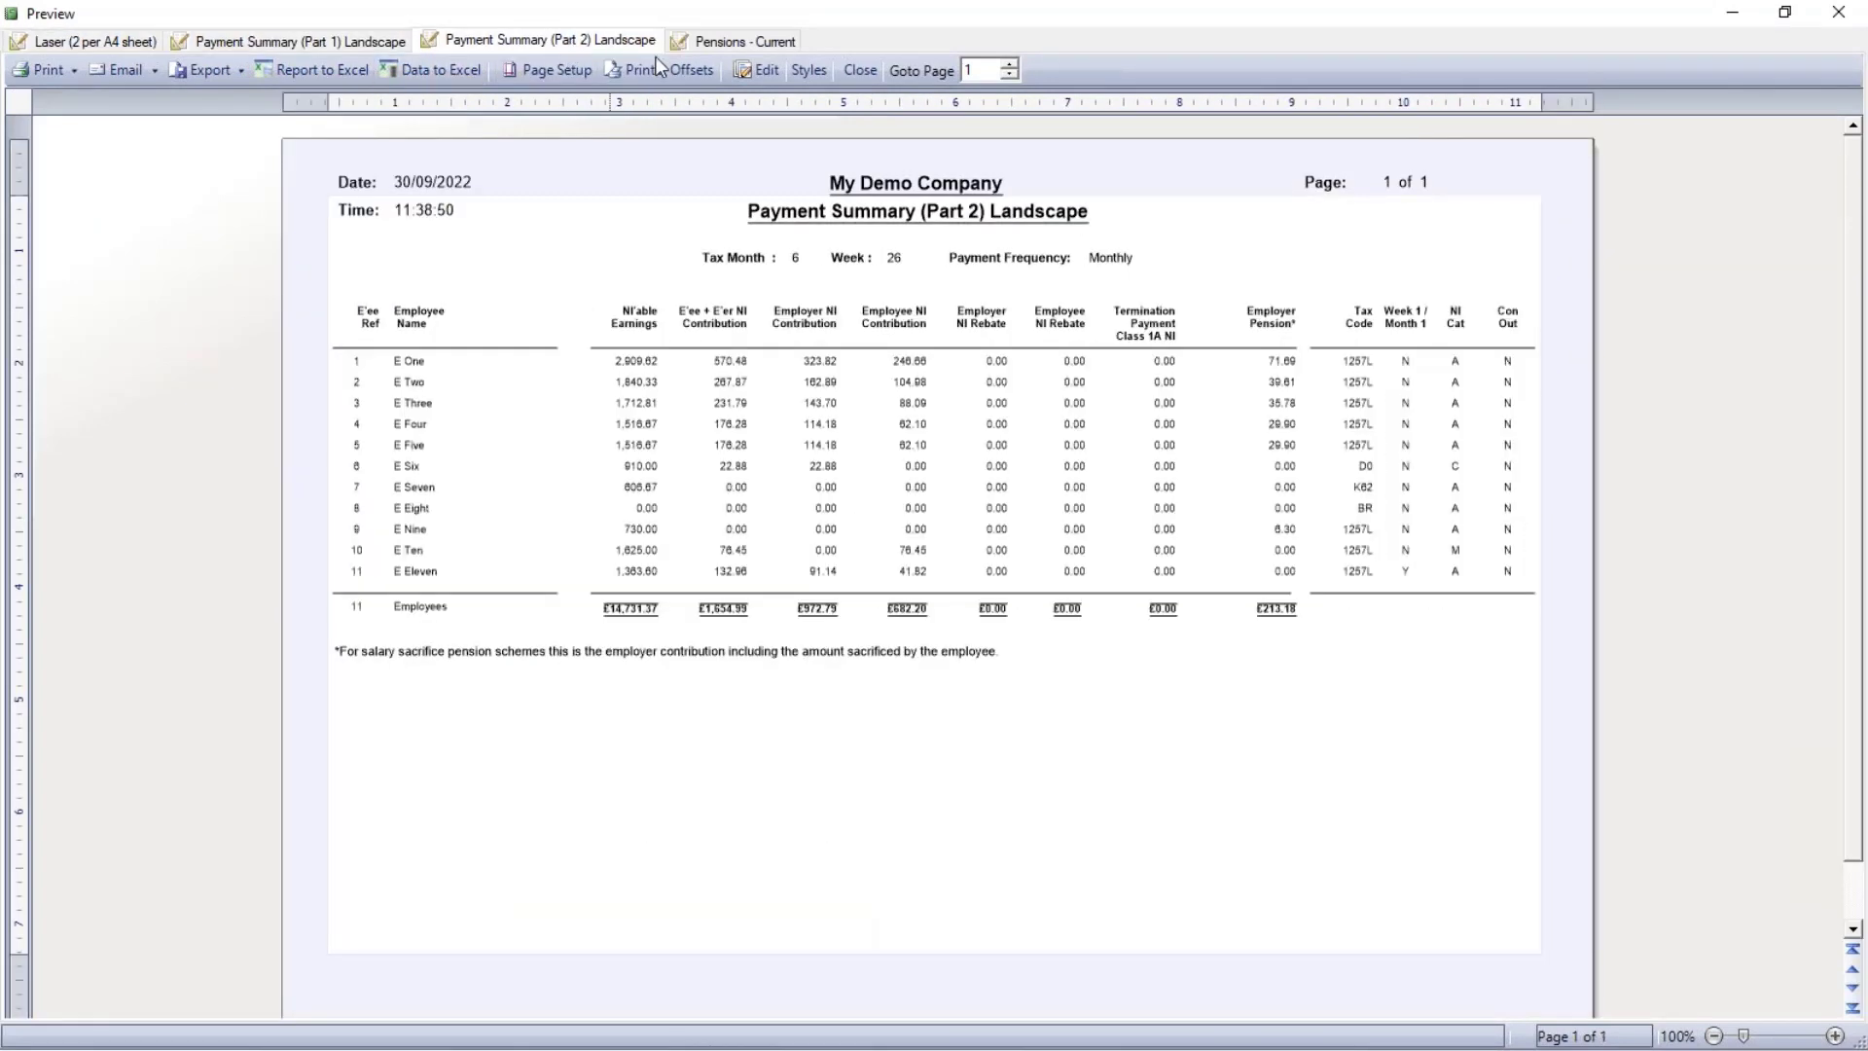
click(753, 44)
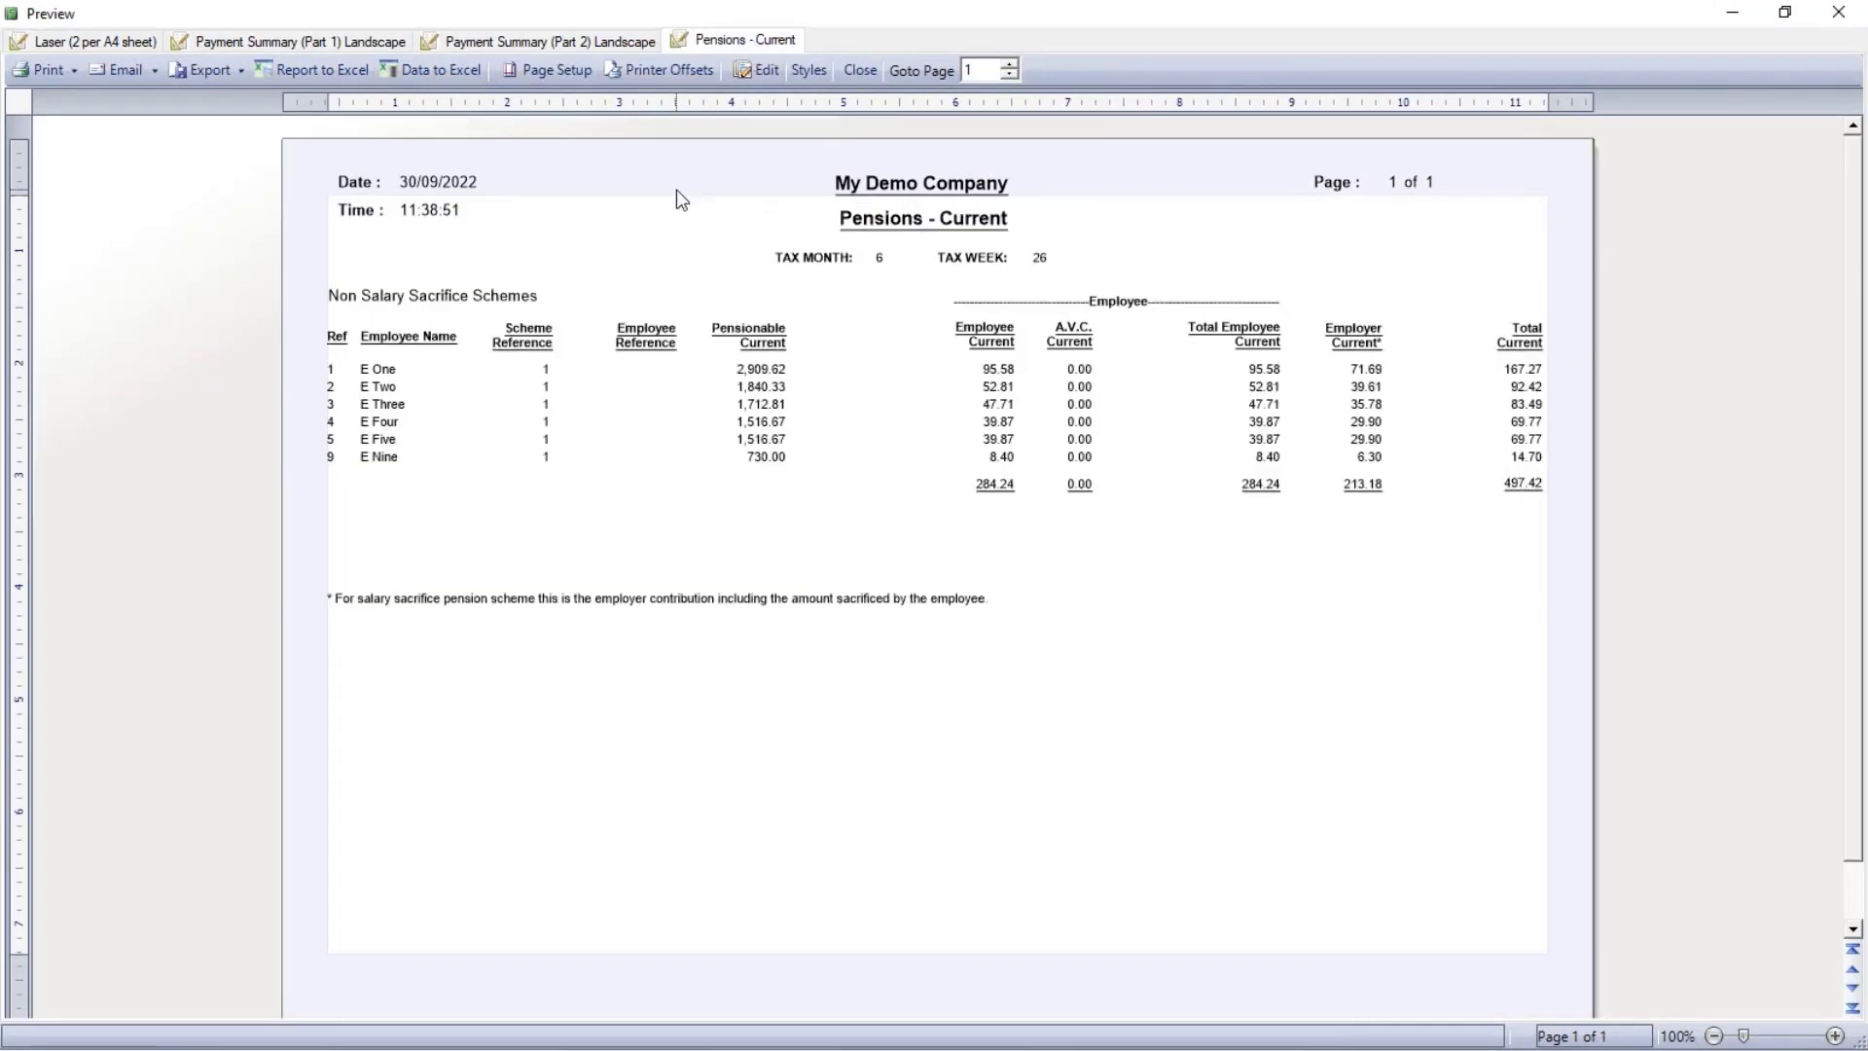
Export all the previewed reports as a single PDF named "Sept payroll reports pack" to the Desktop, and close the preview
click(240, 71)
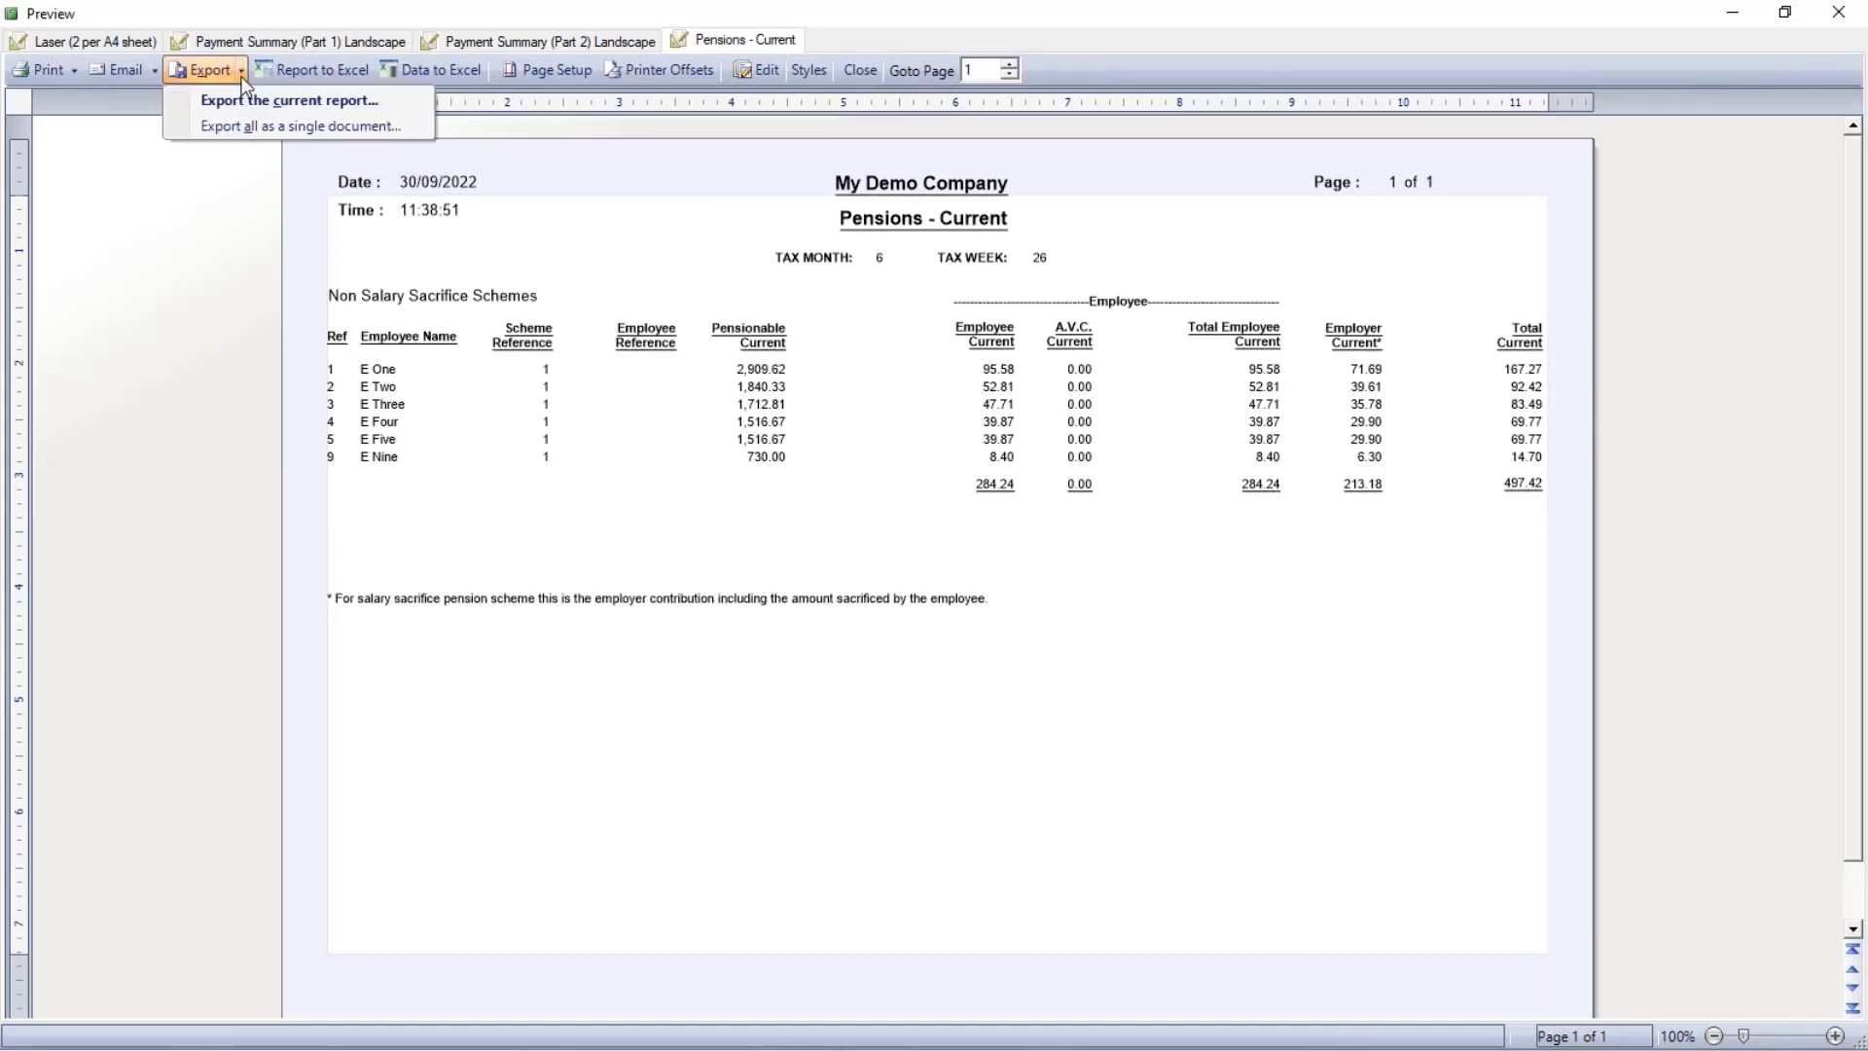
click(255, 127)
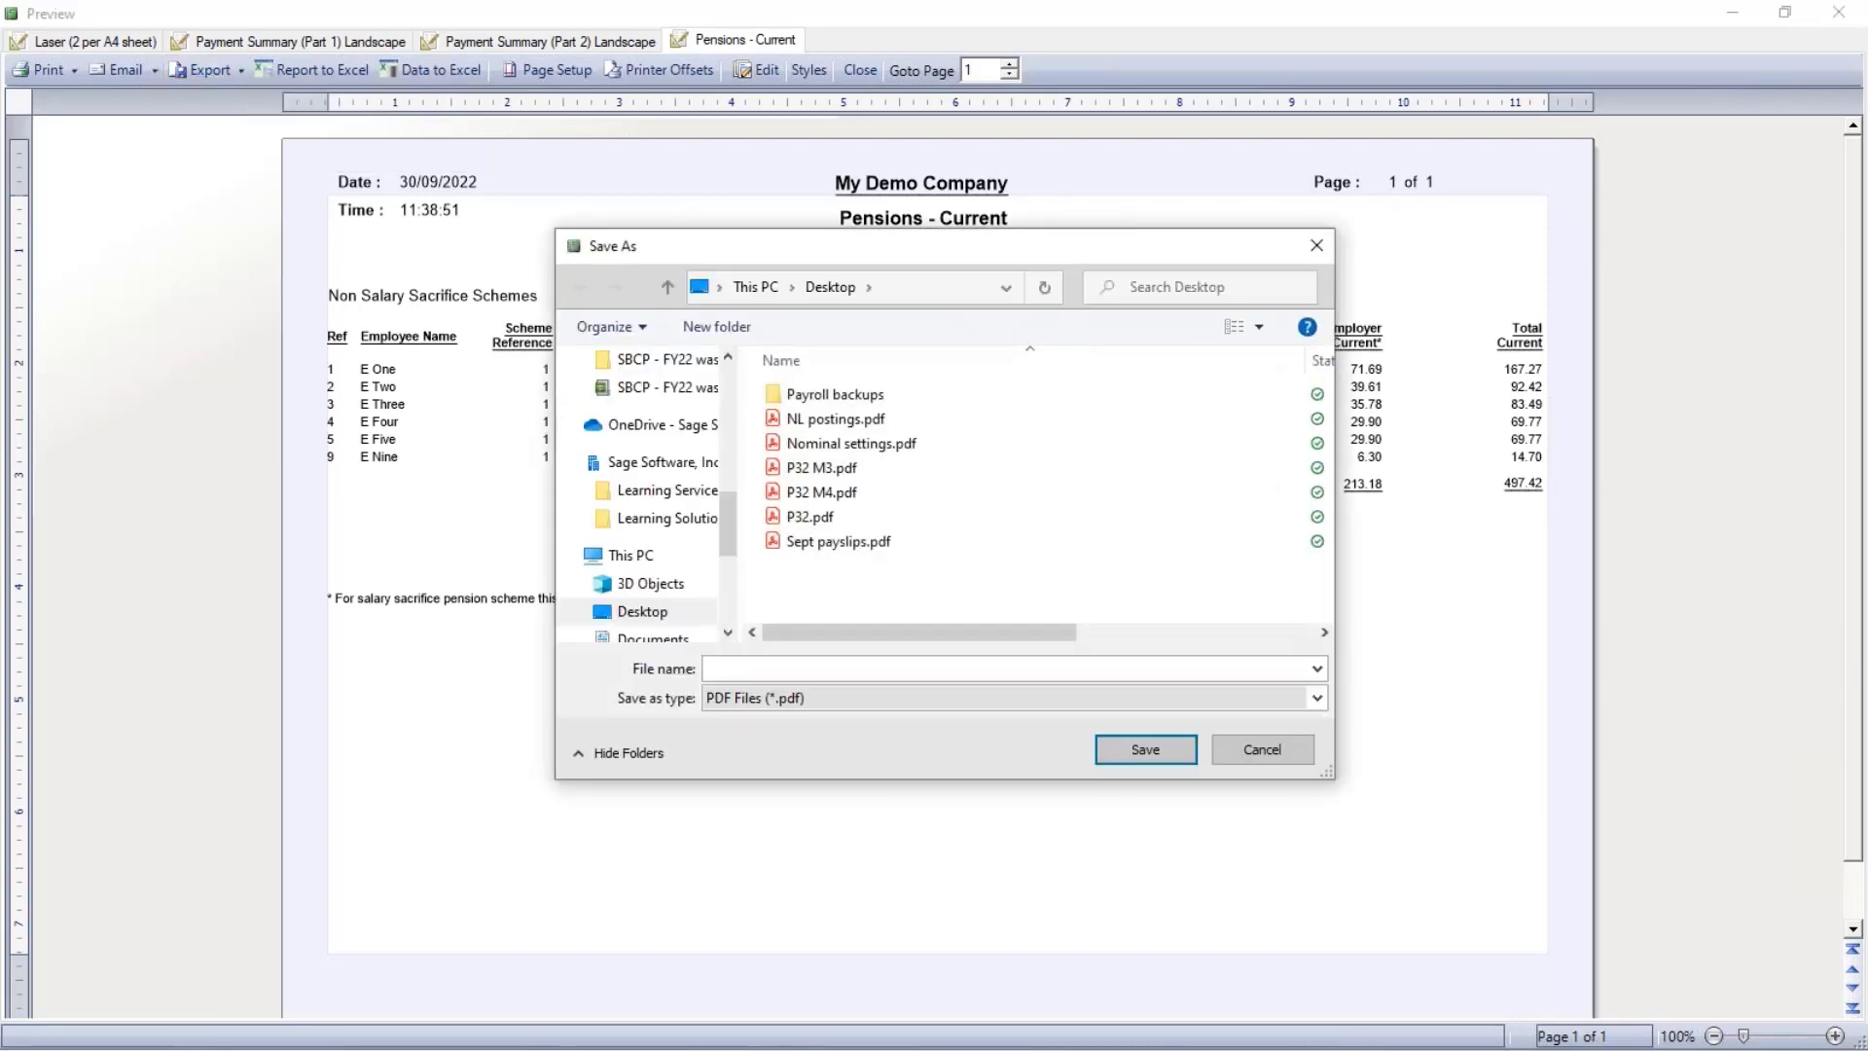
text(Sept pay)
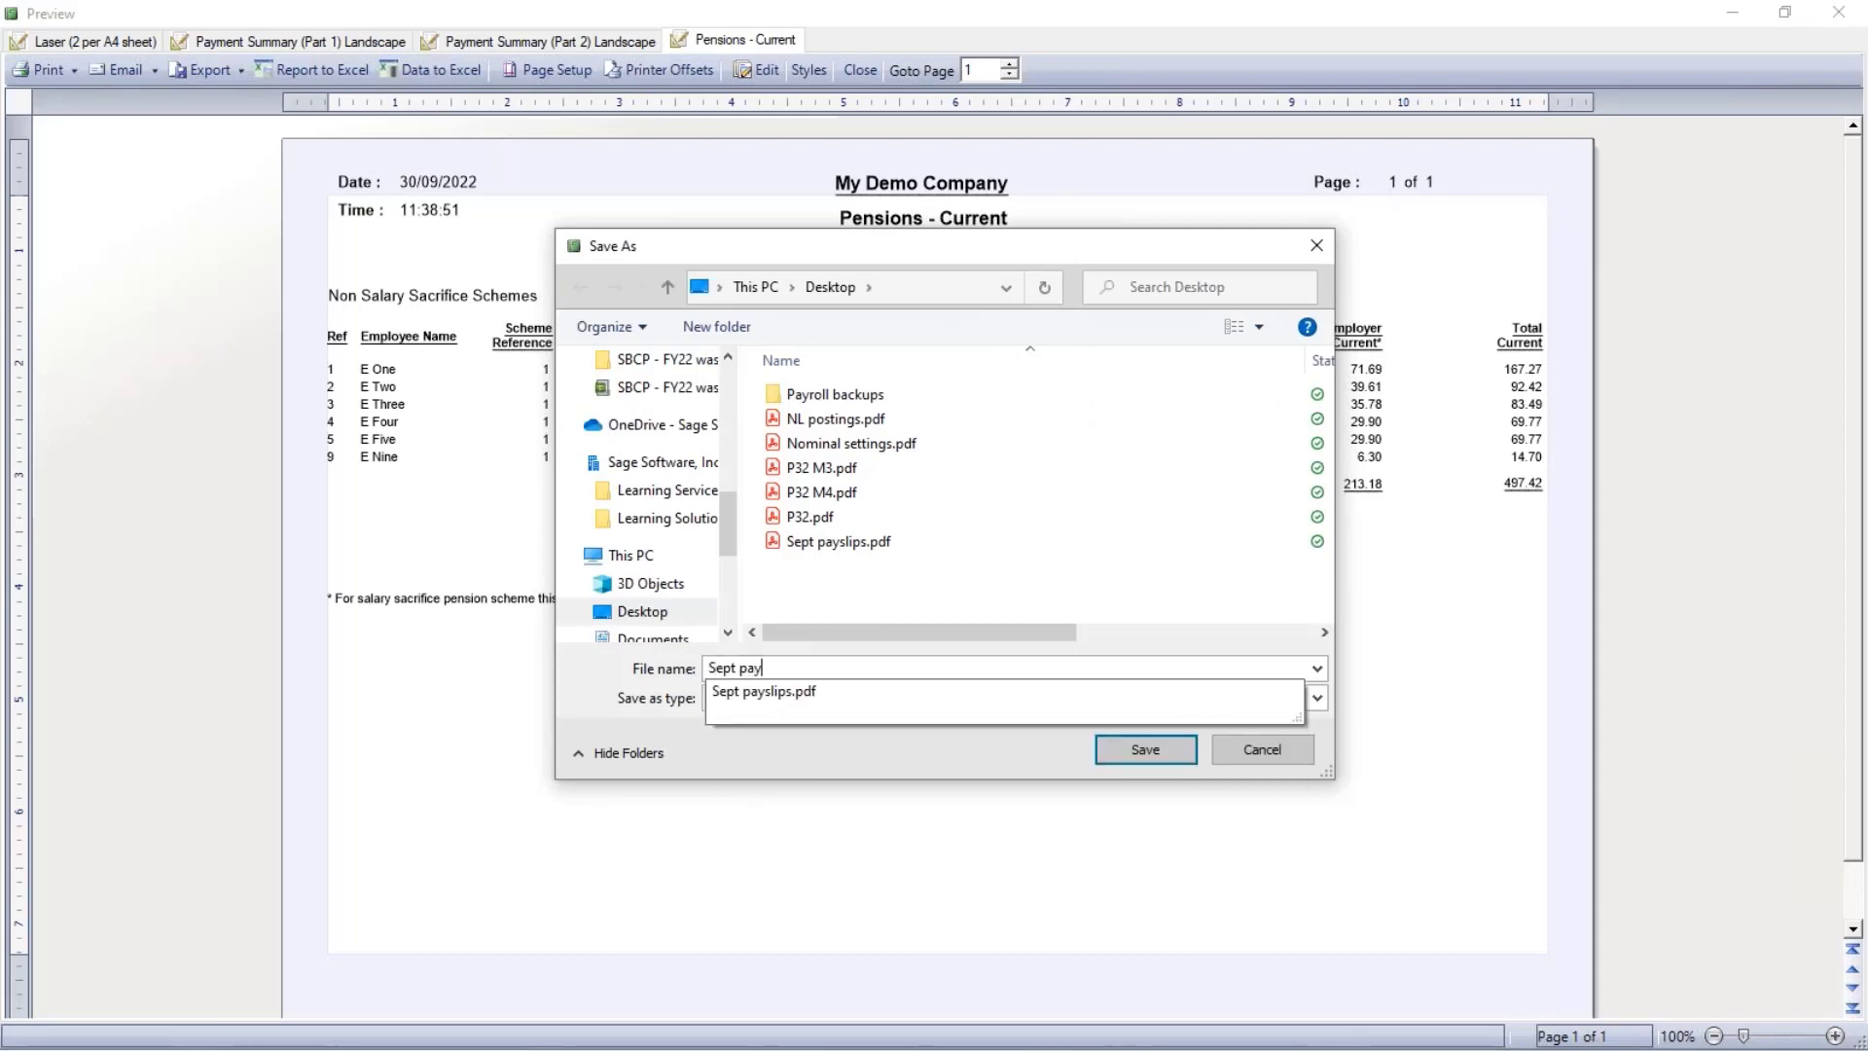
text(roll reports pack)
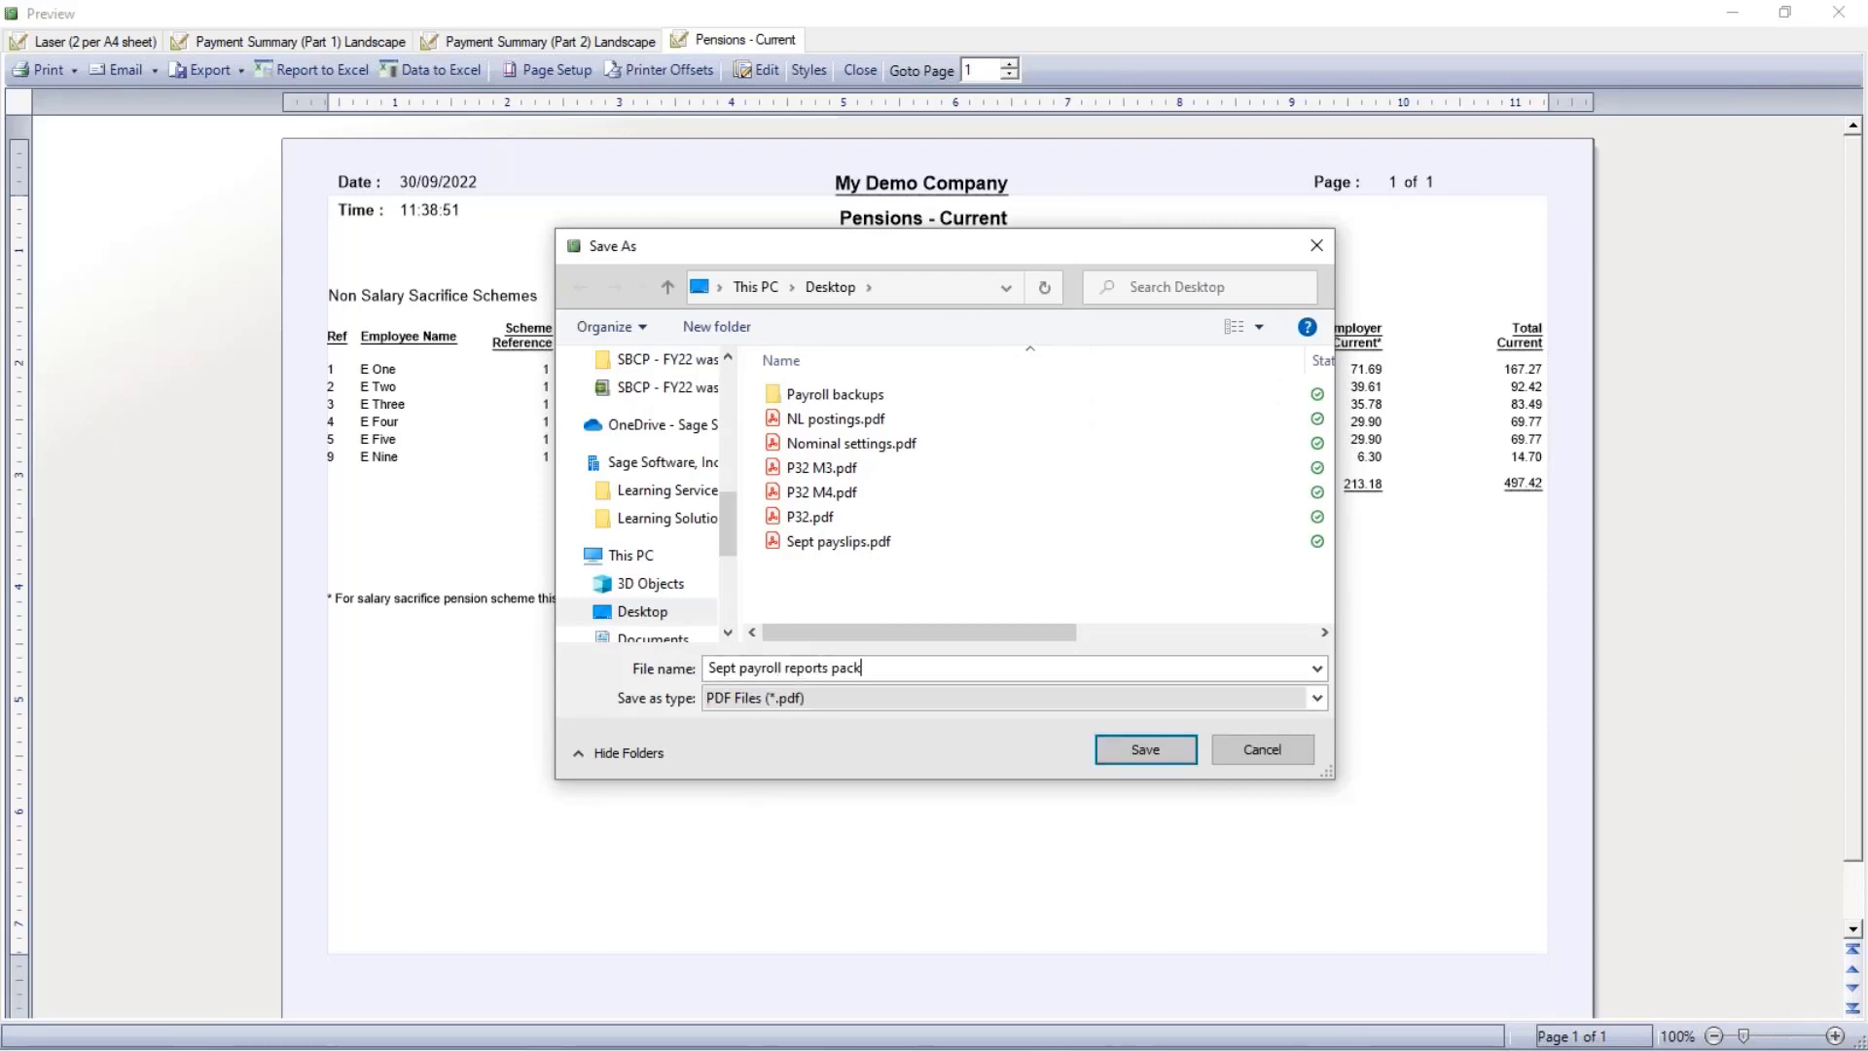
key(Return)
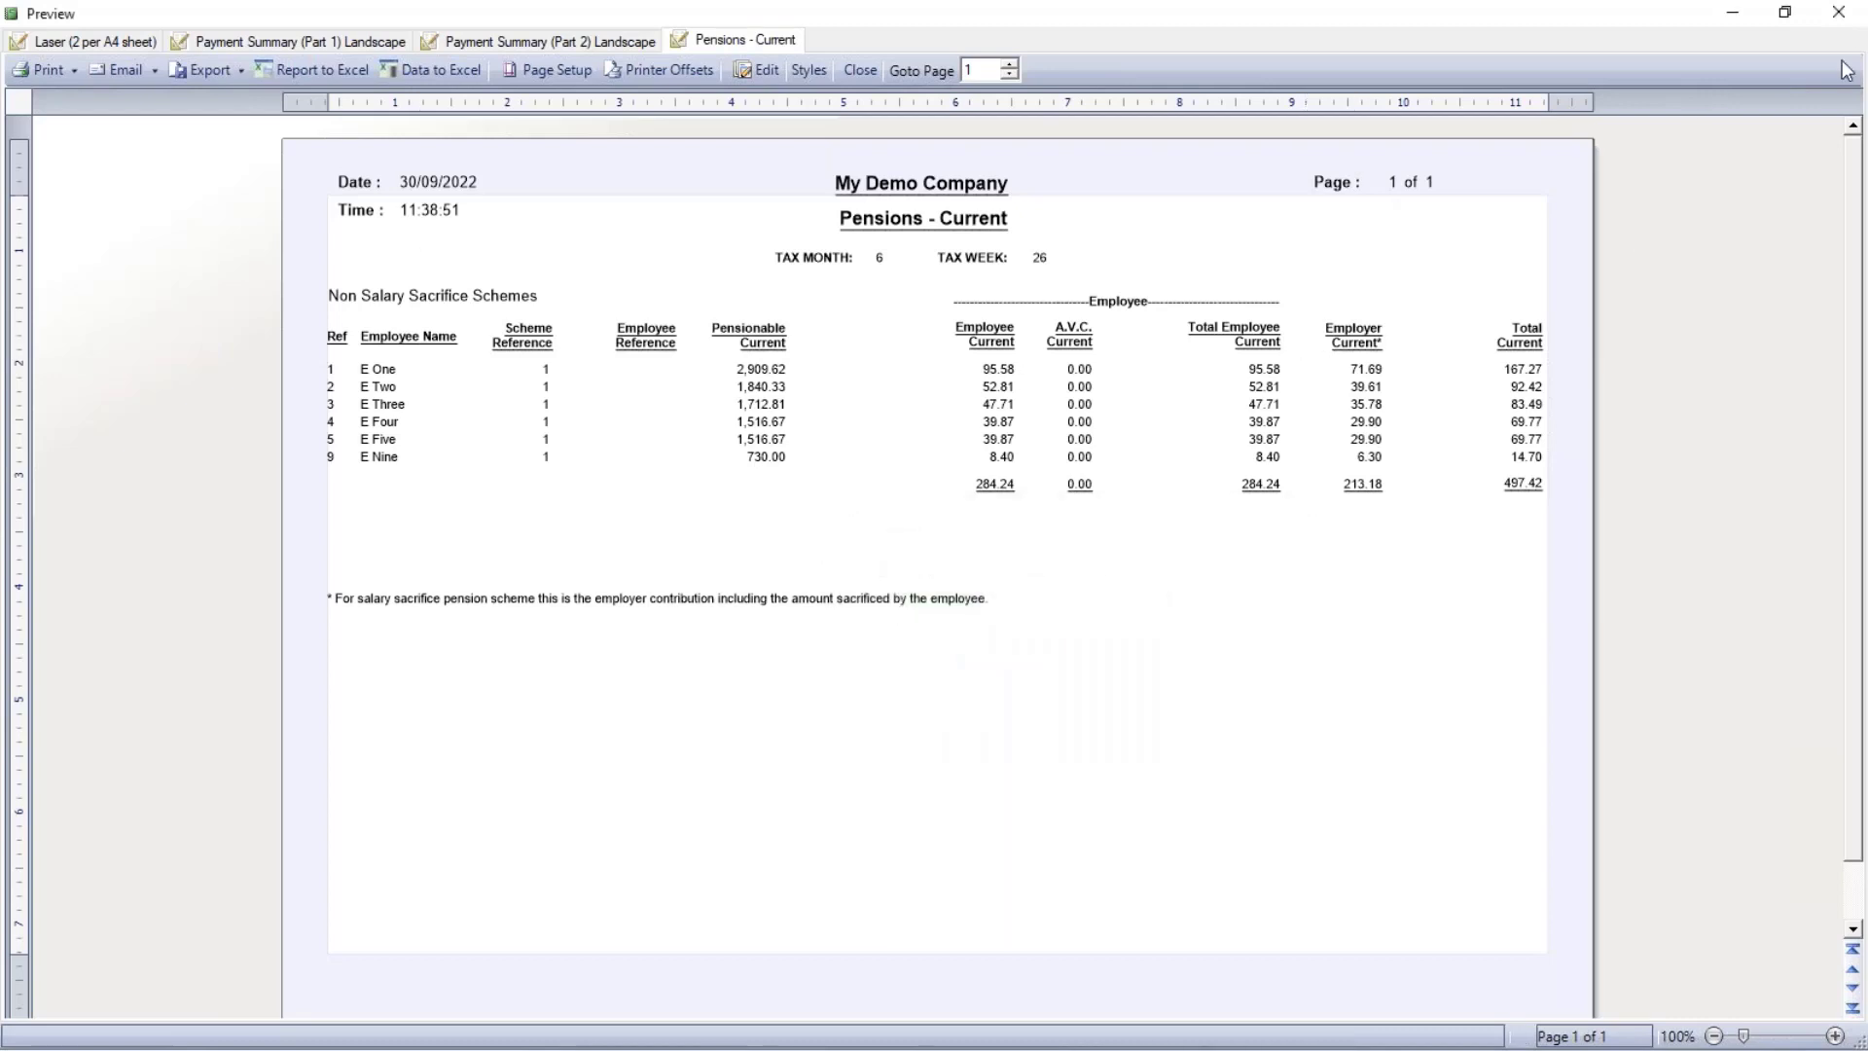
click(1838, 12)
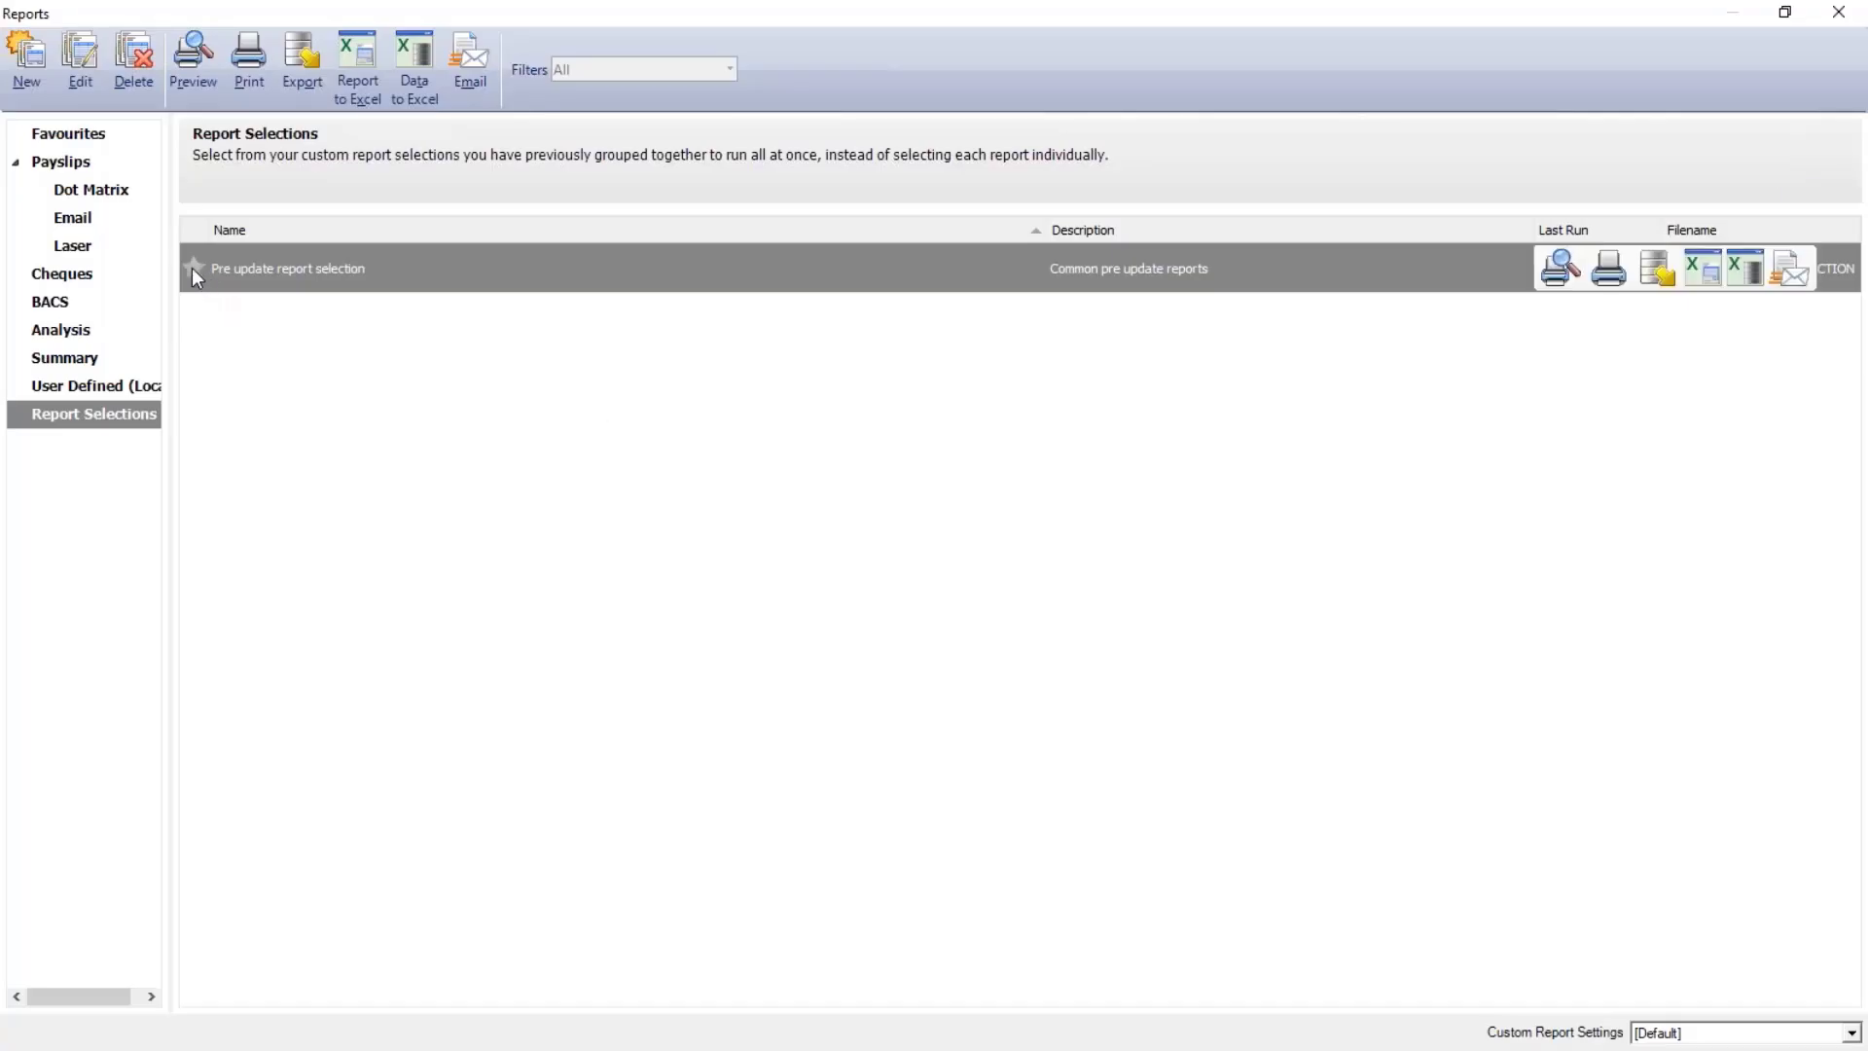
Add the Pre update report selection to the favourite reports and select it in Favourites
click(99, 142)
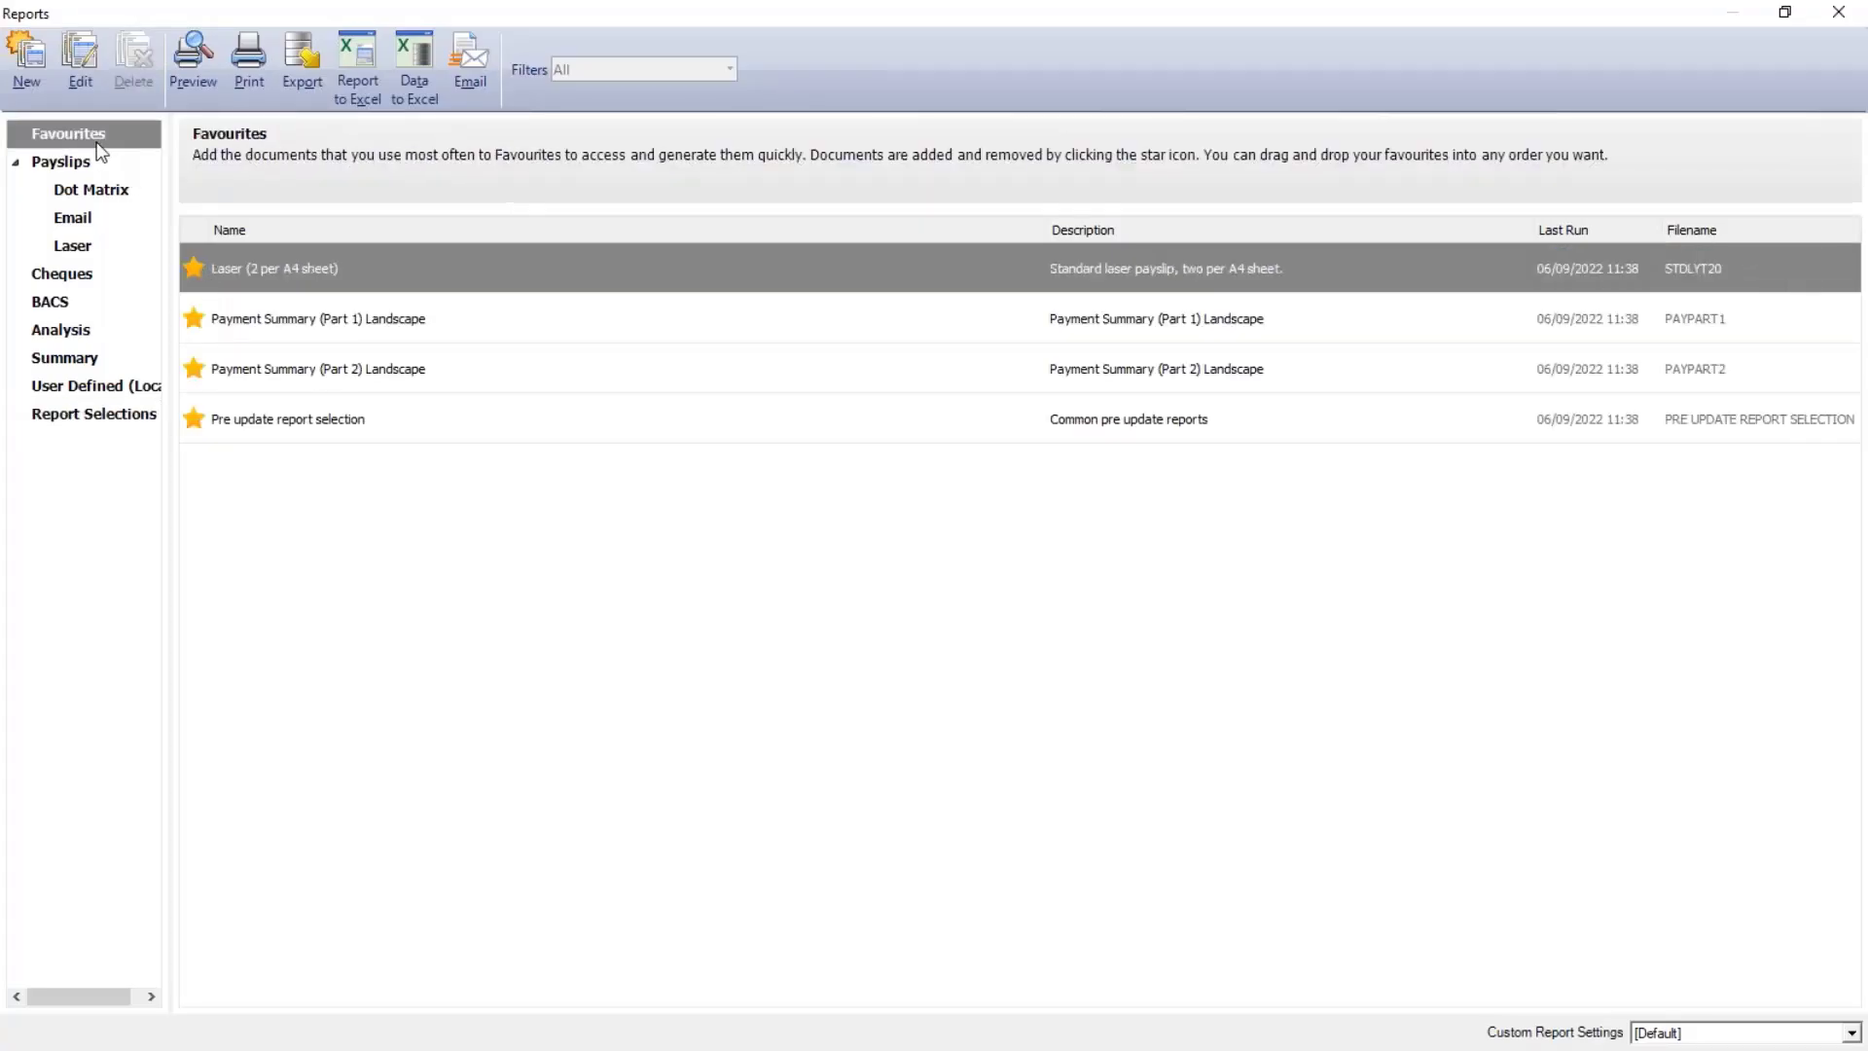
click(365, 425)
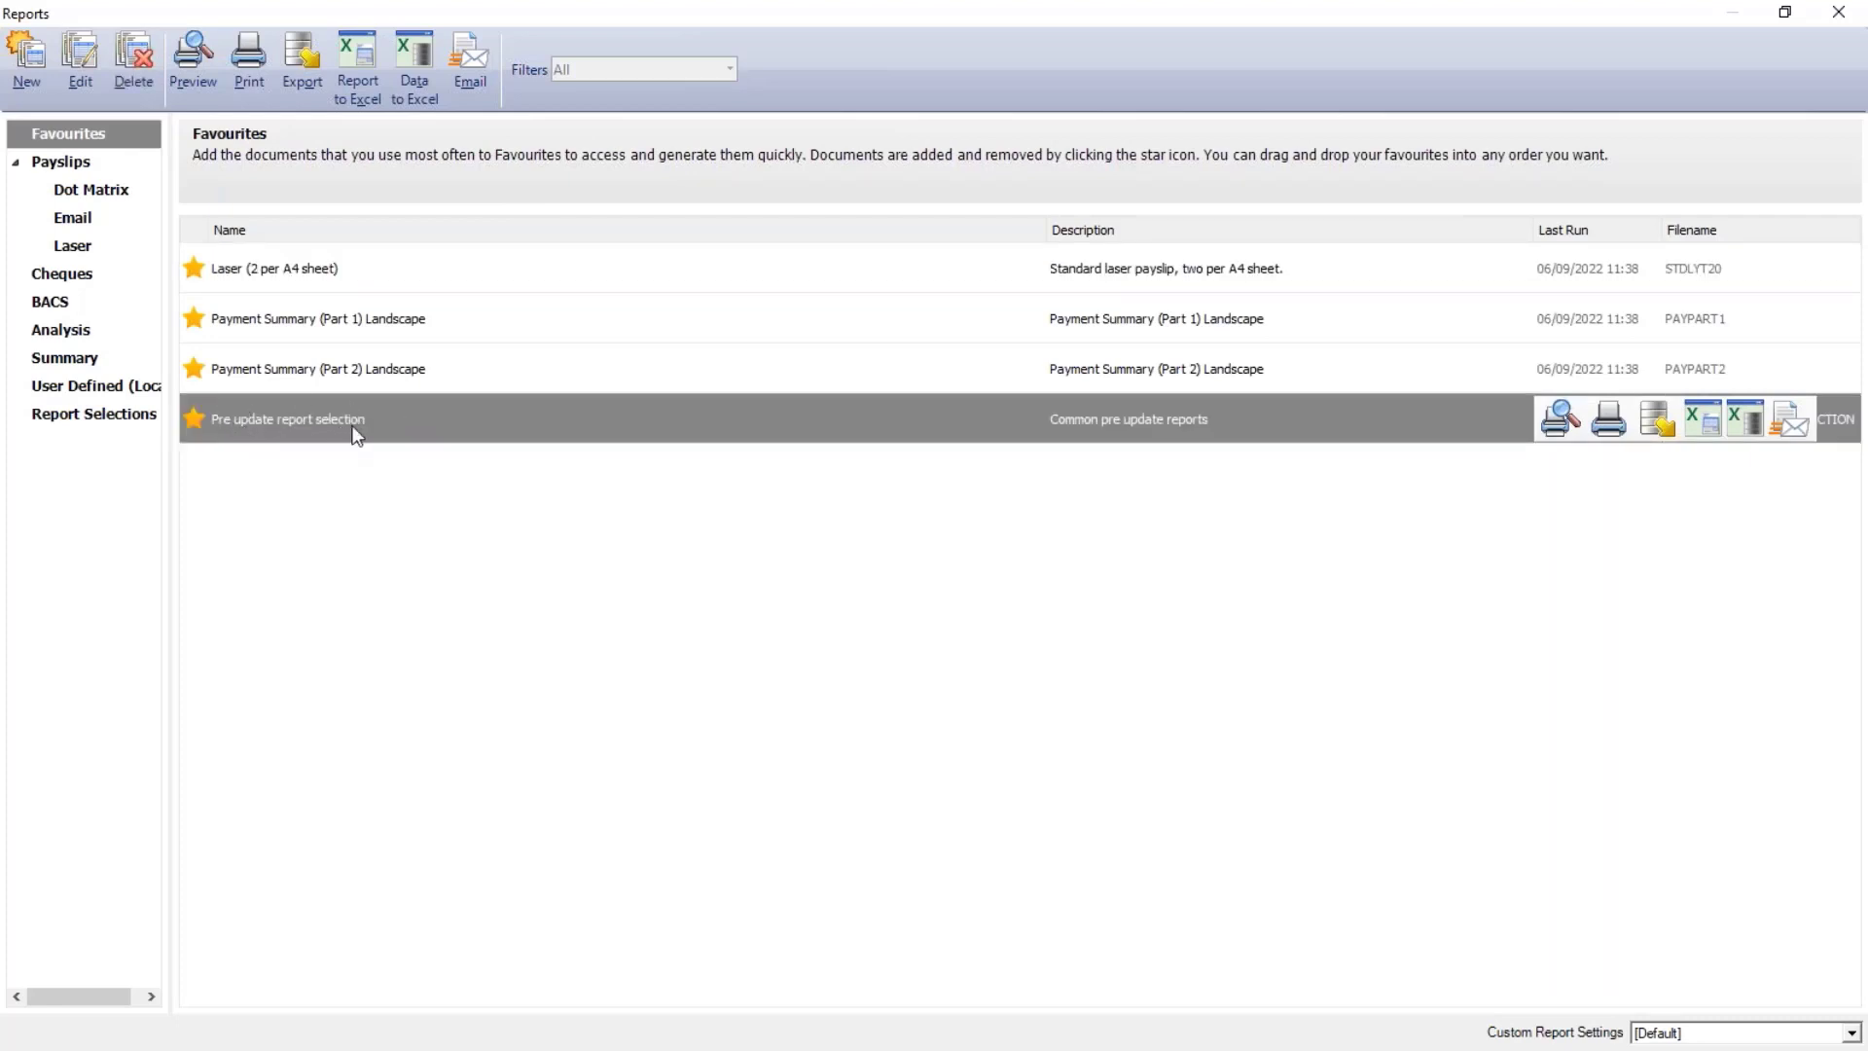
Close the reports window, minimise the payroll program, and review the exported Sept payslips.pdf from the desktop
click(1854, 7)
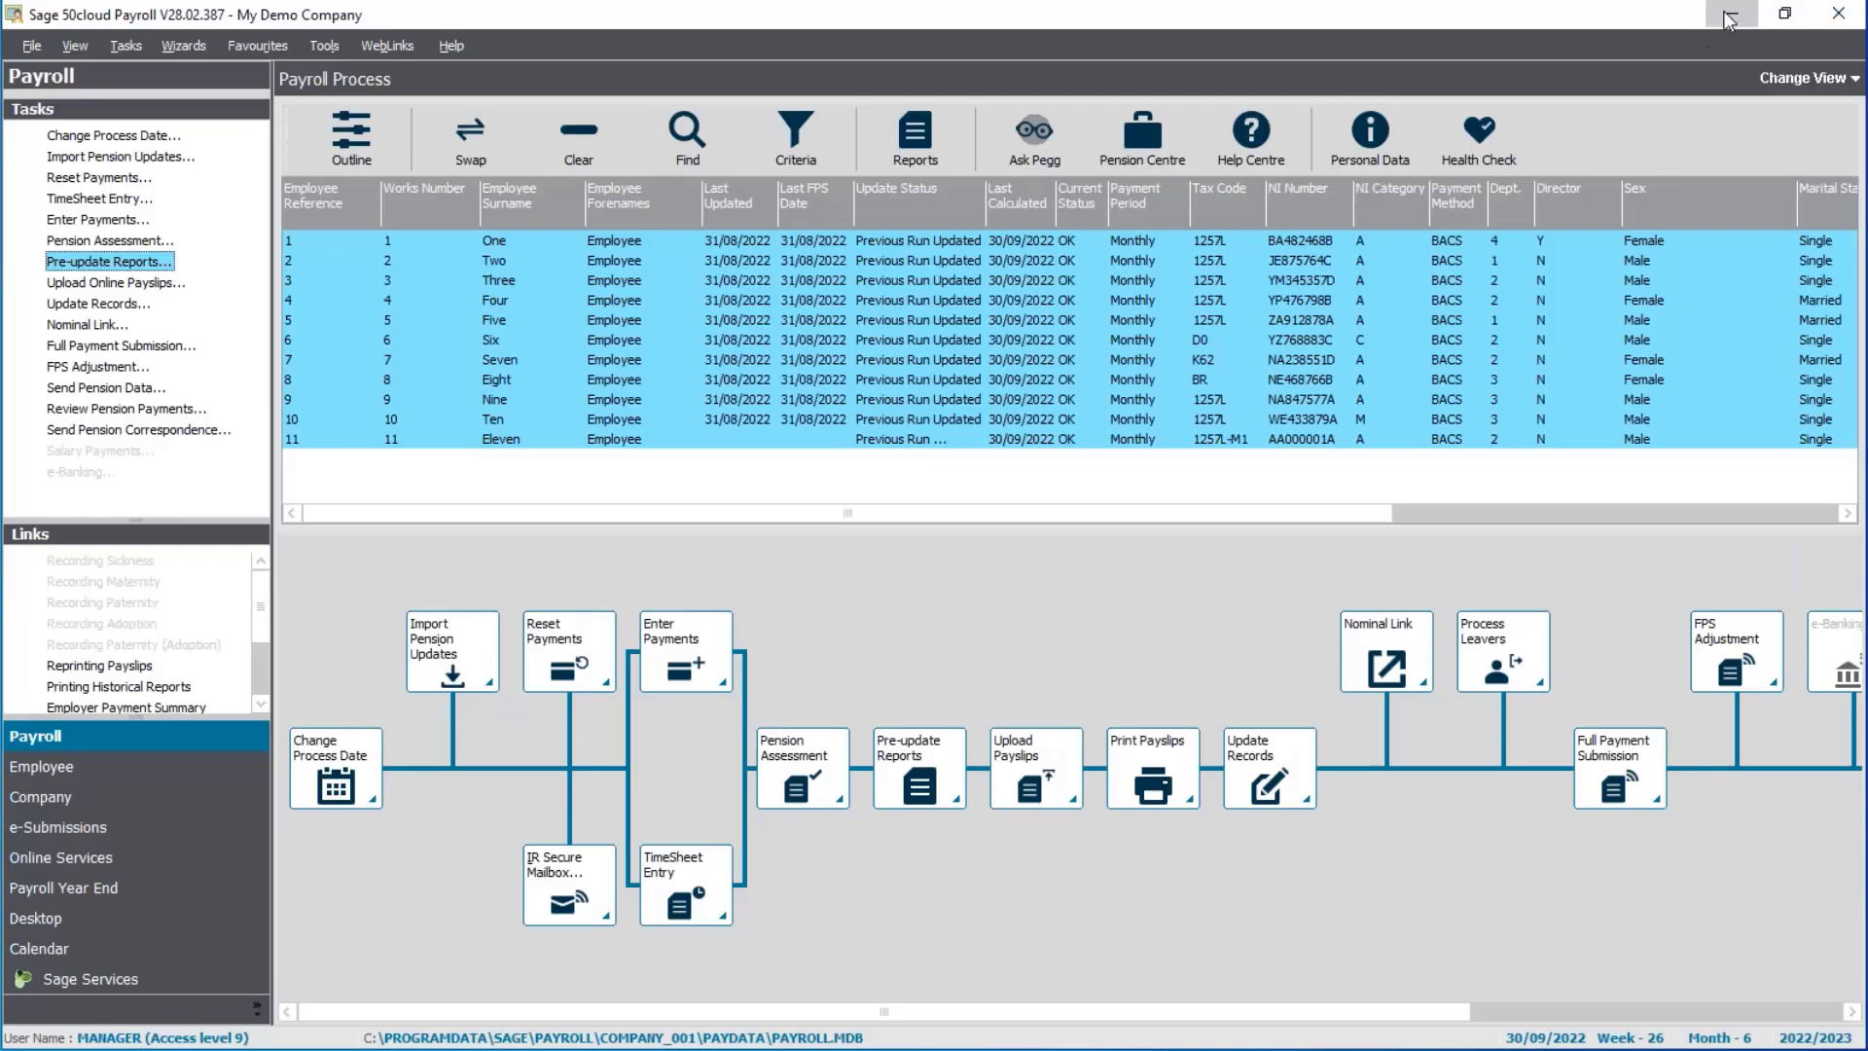
click(1729, 18)
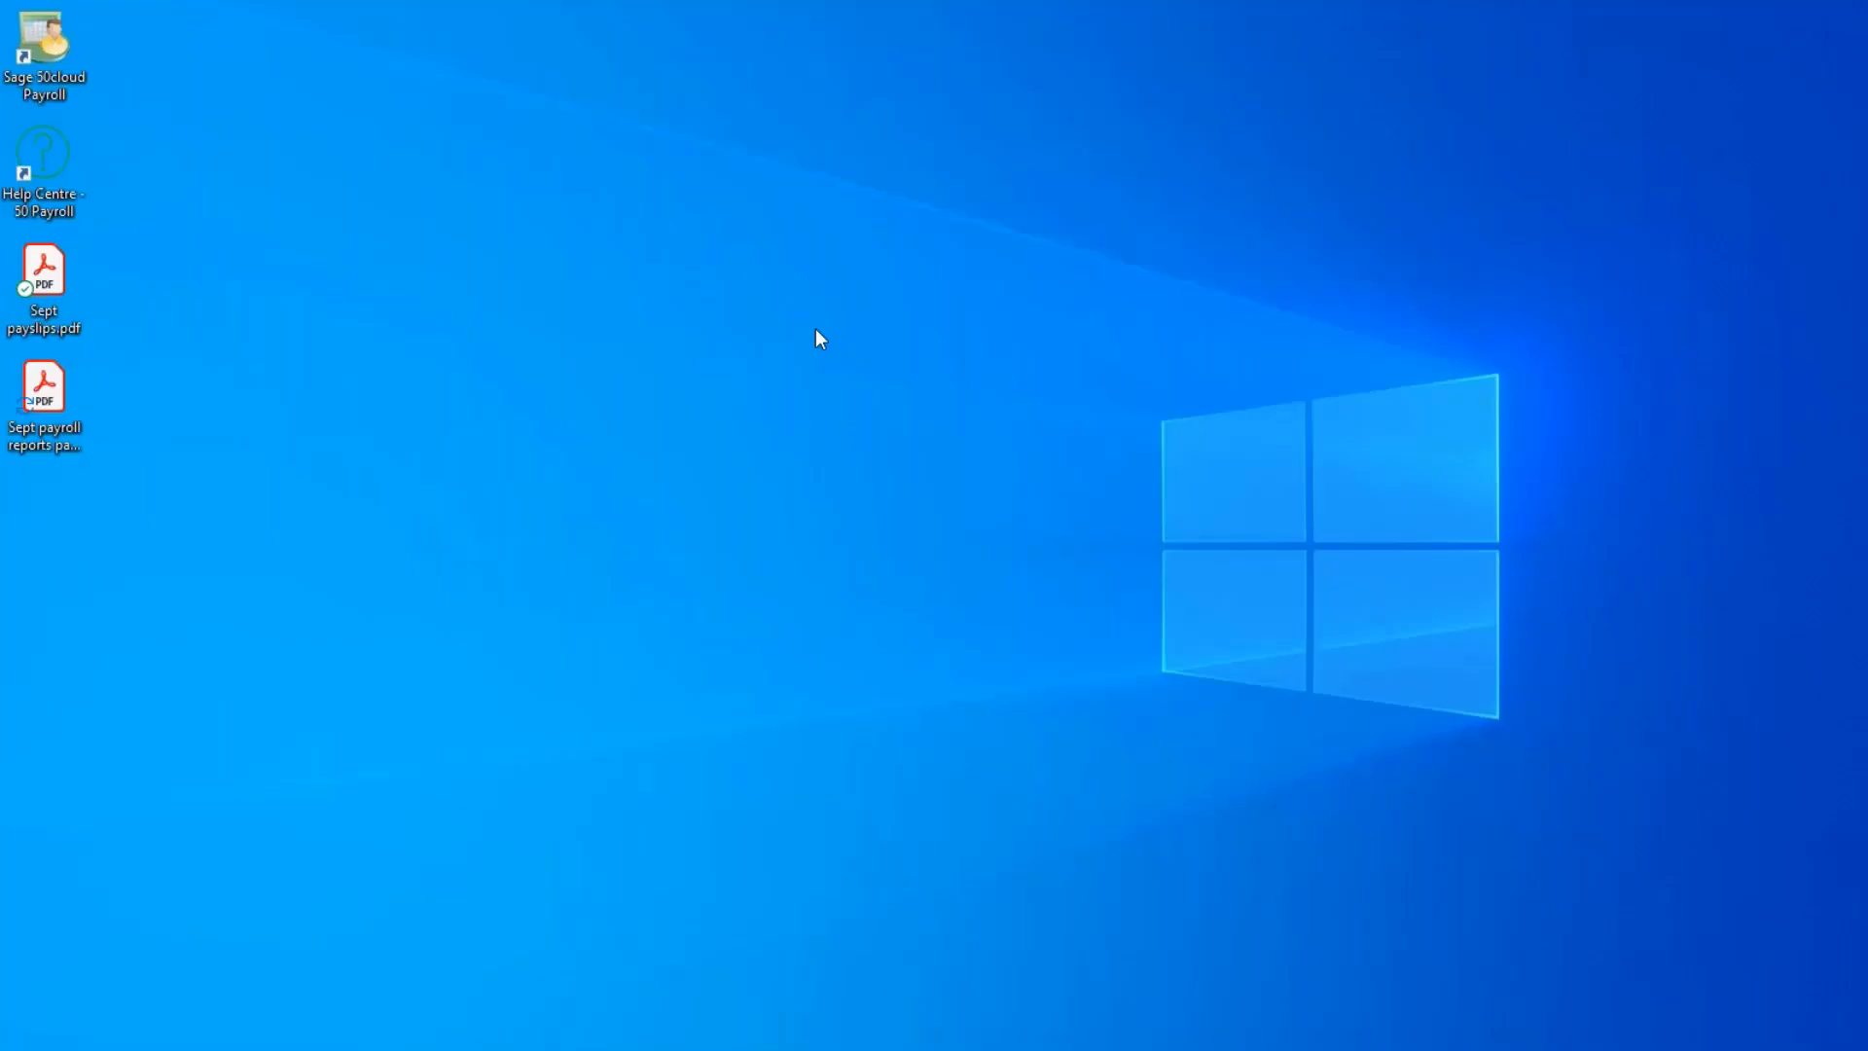
double_click(48, 323)
double_click(580, 9)
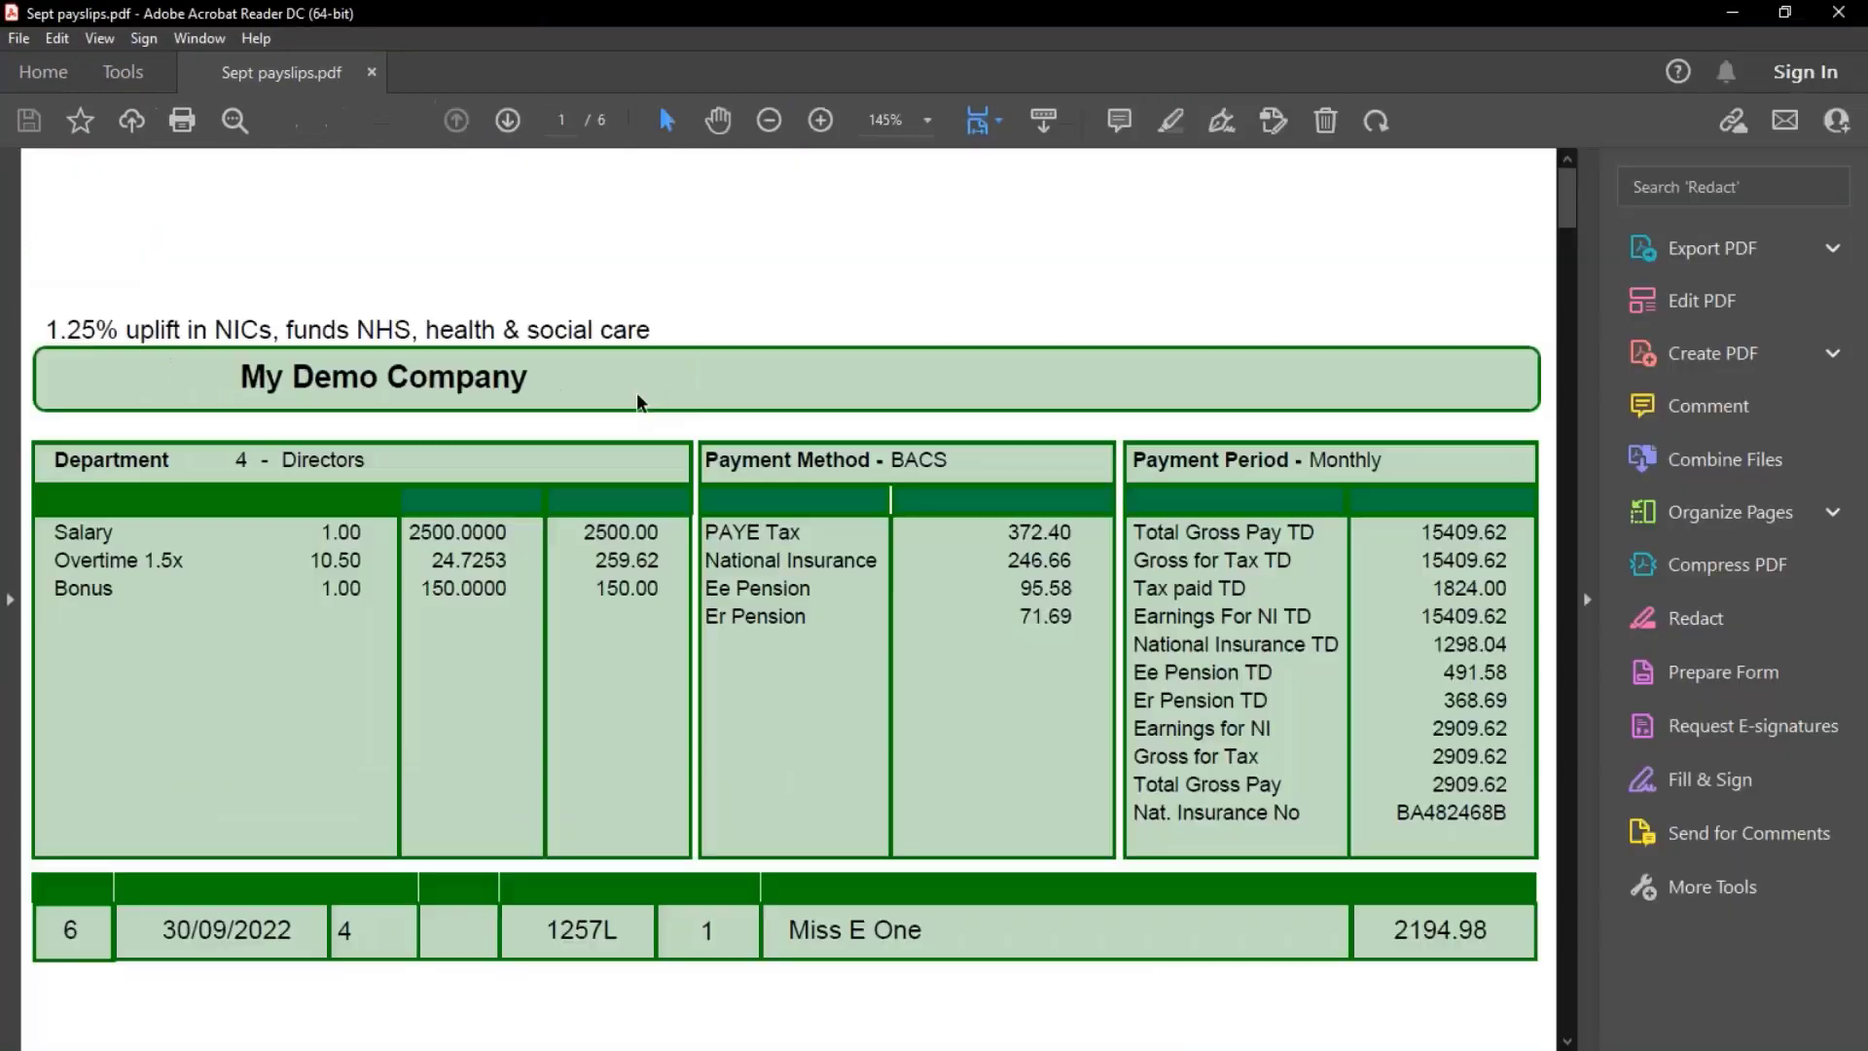
scroll(978, 526, down, 6)
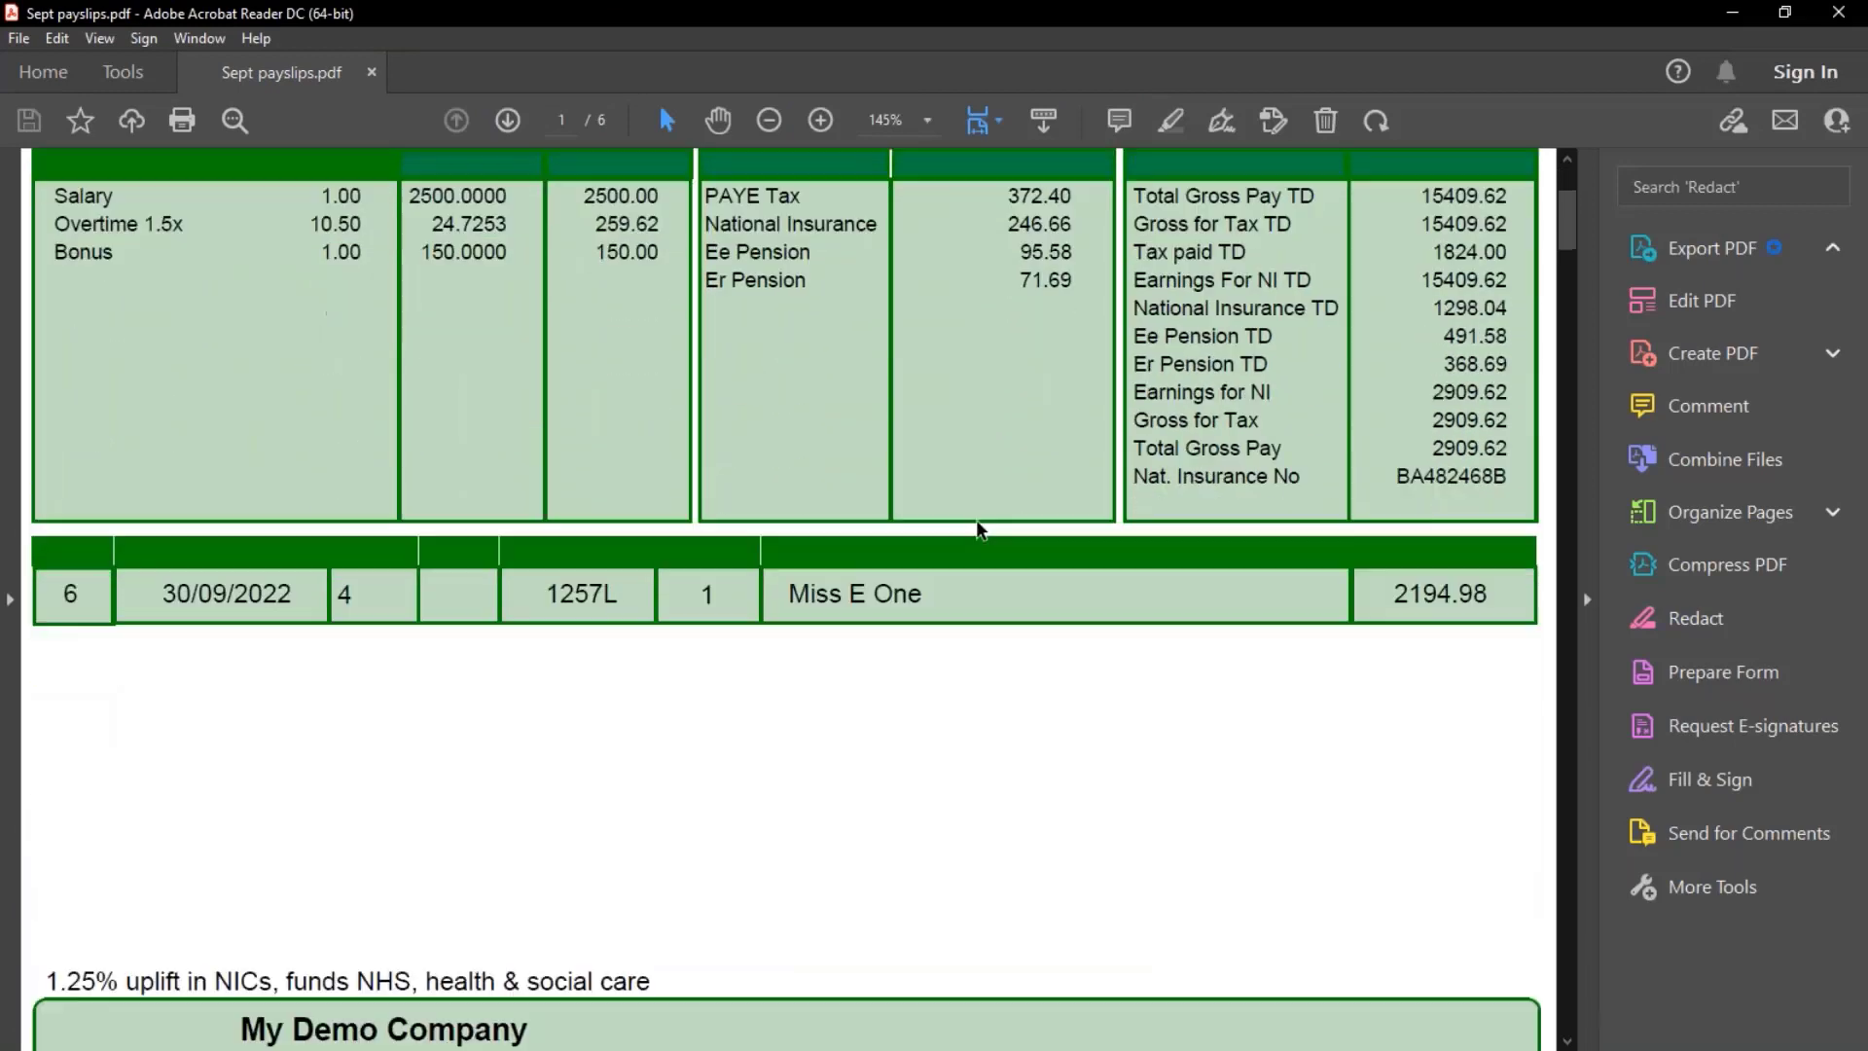
scroll(978, 526, down, 5)
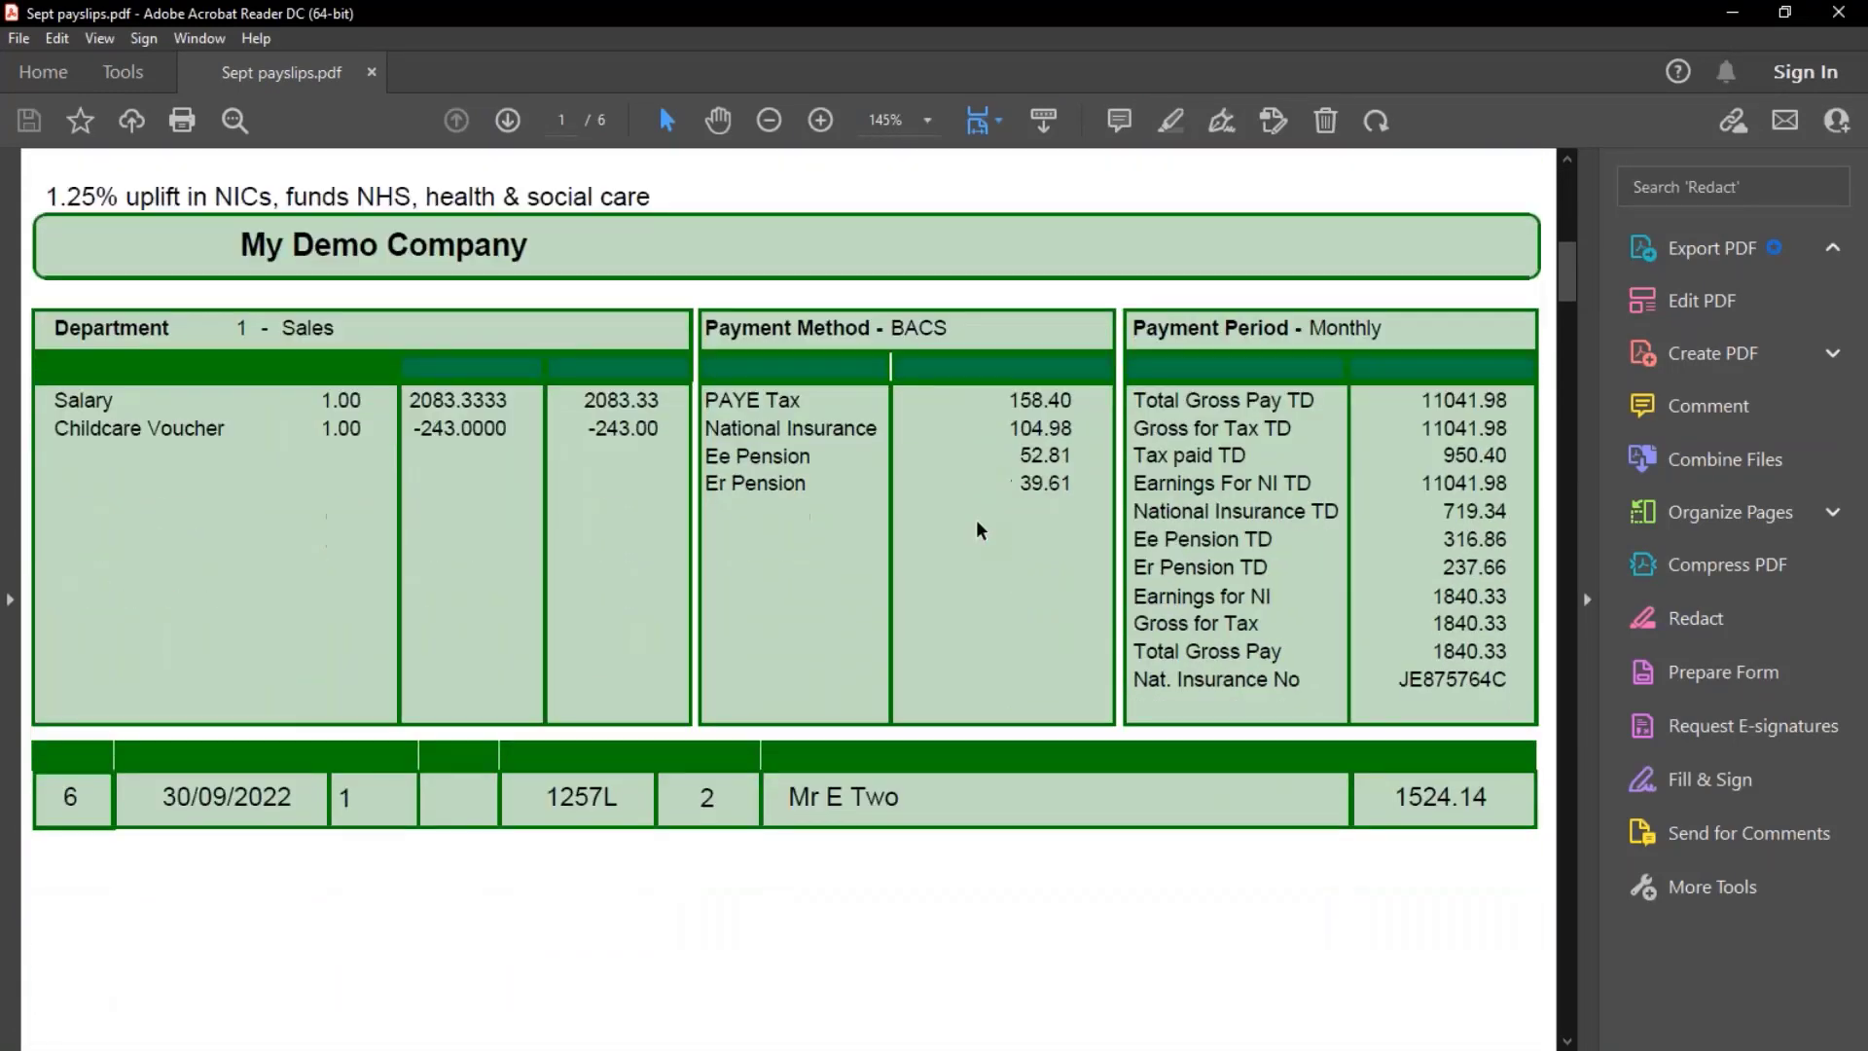
scroll(977, 530, down, 7)
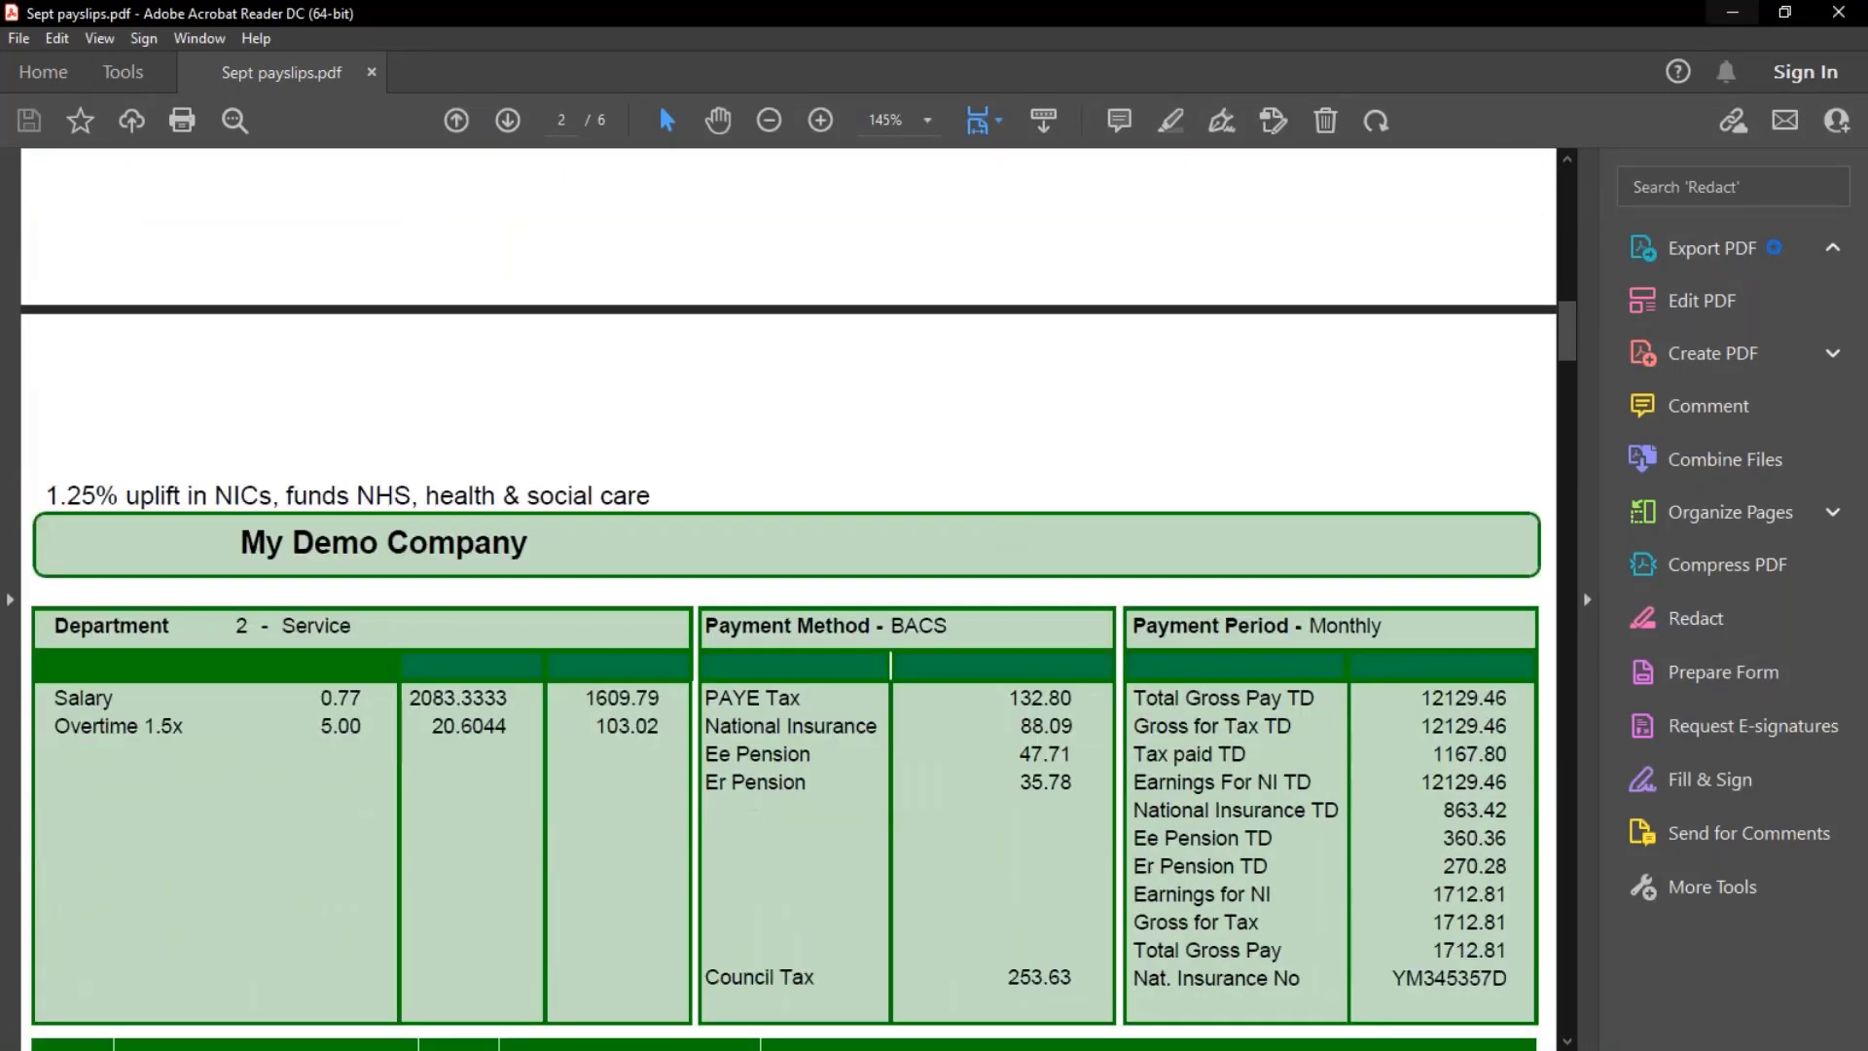
click(1739, 13)
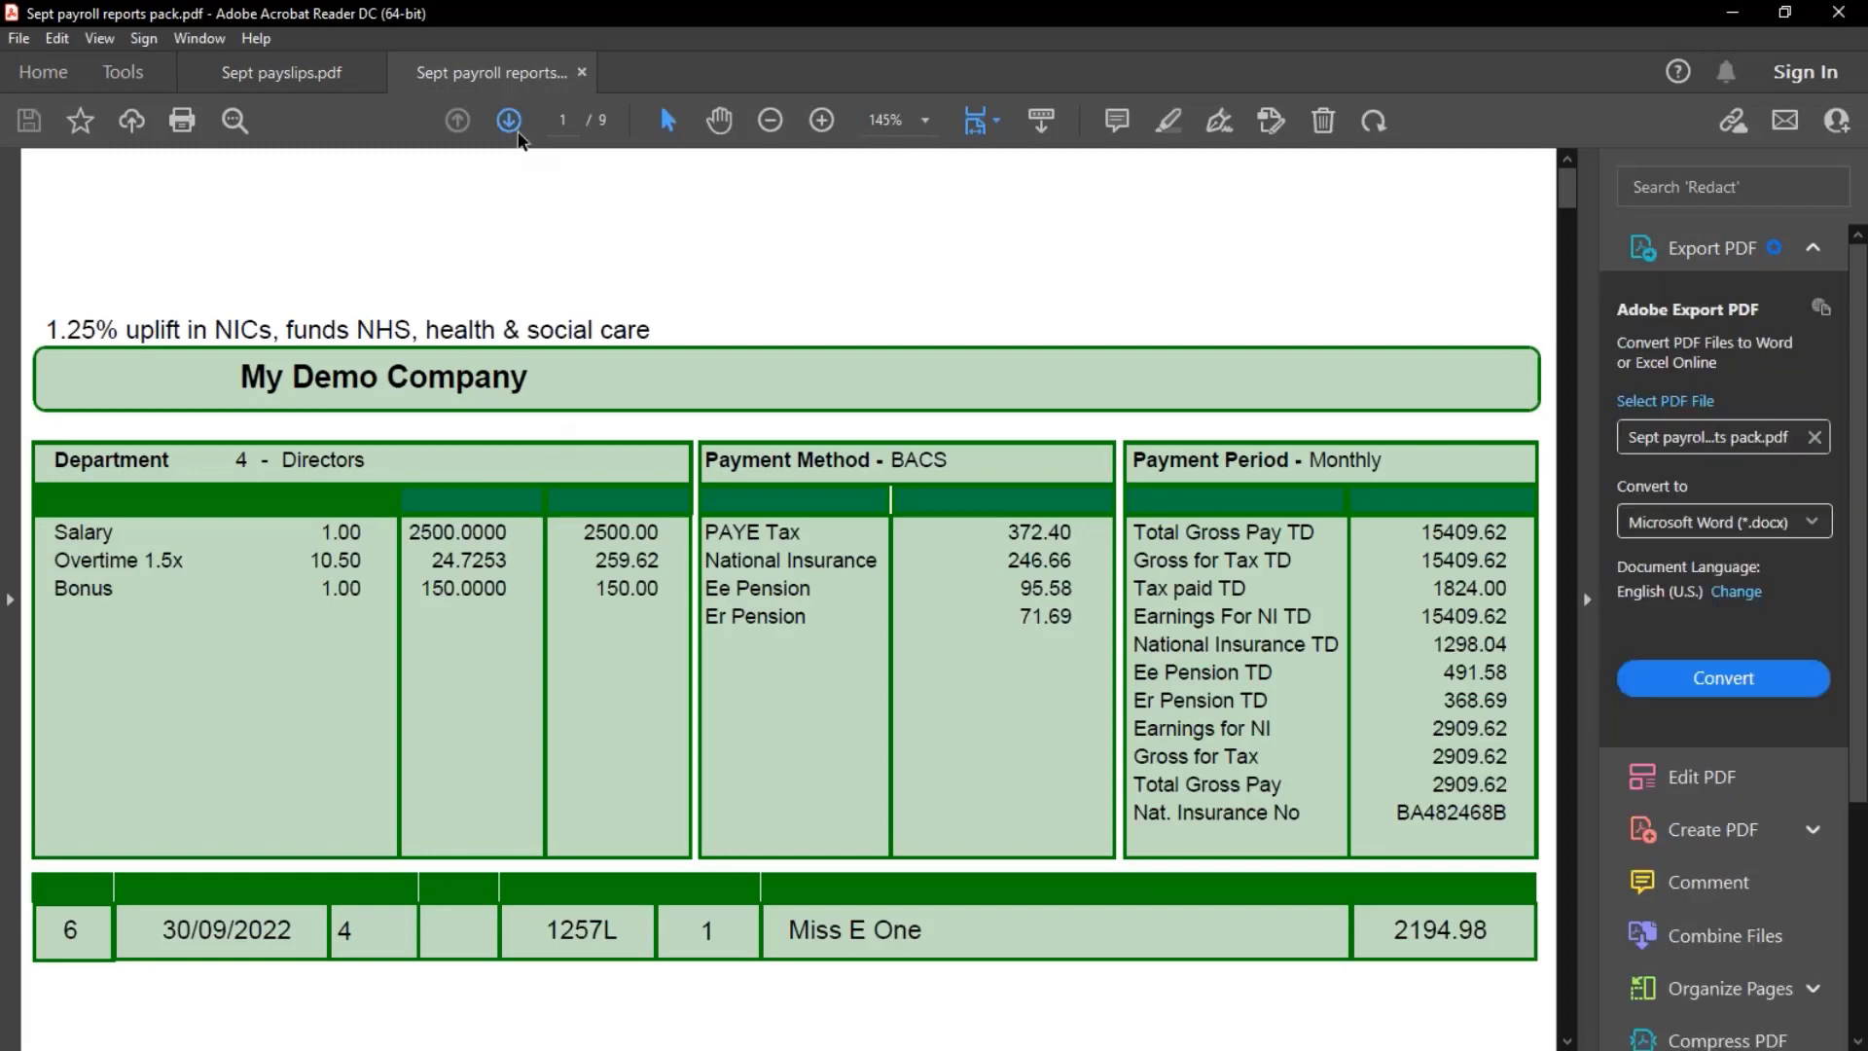
Page through Sept payroll reports pack.pdf from the payslips to Pensions - Current, and close all open PDFs
click(517, 132)
click(516, 133)
click(517, 133)
click(516, 133)
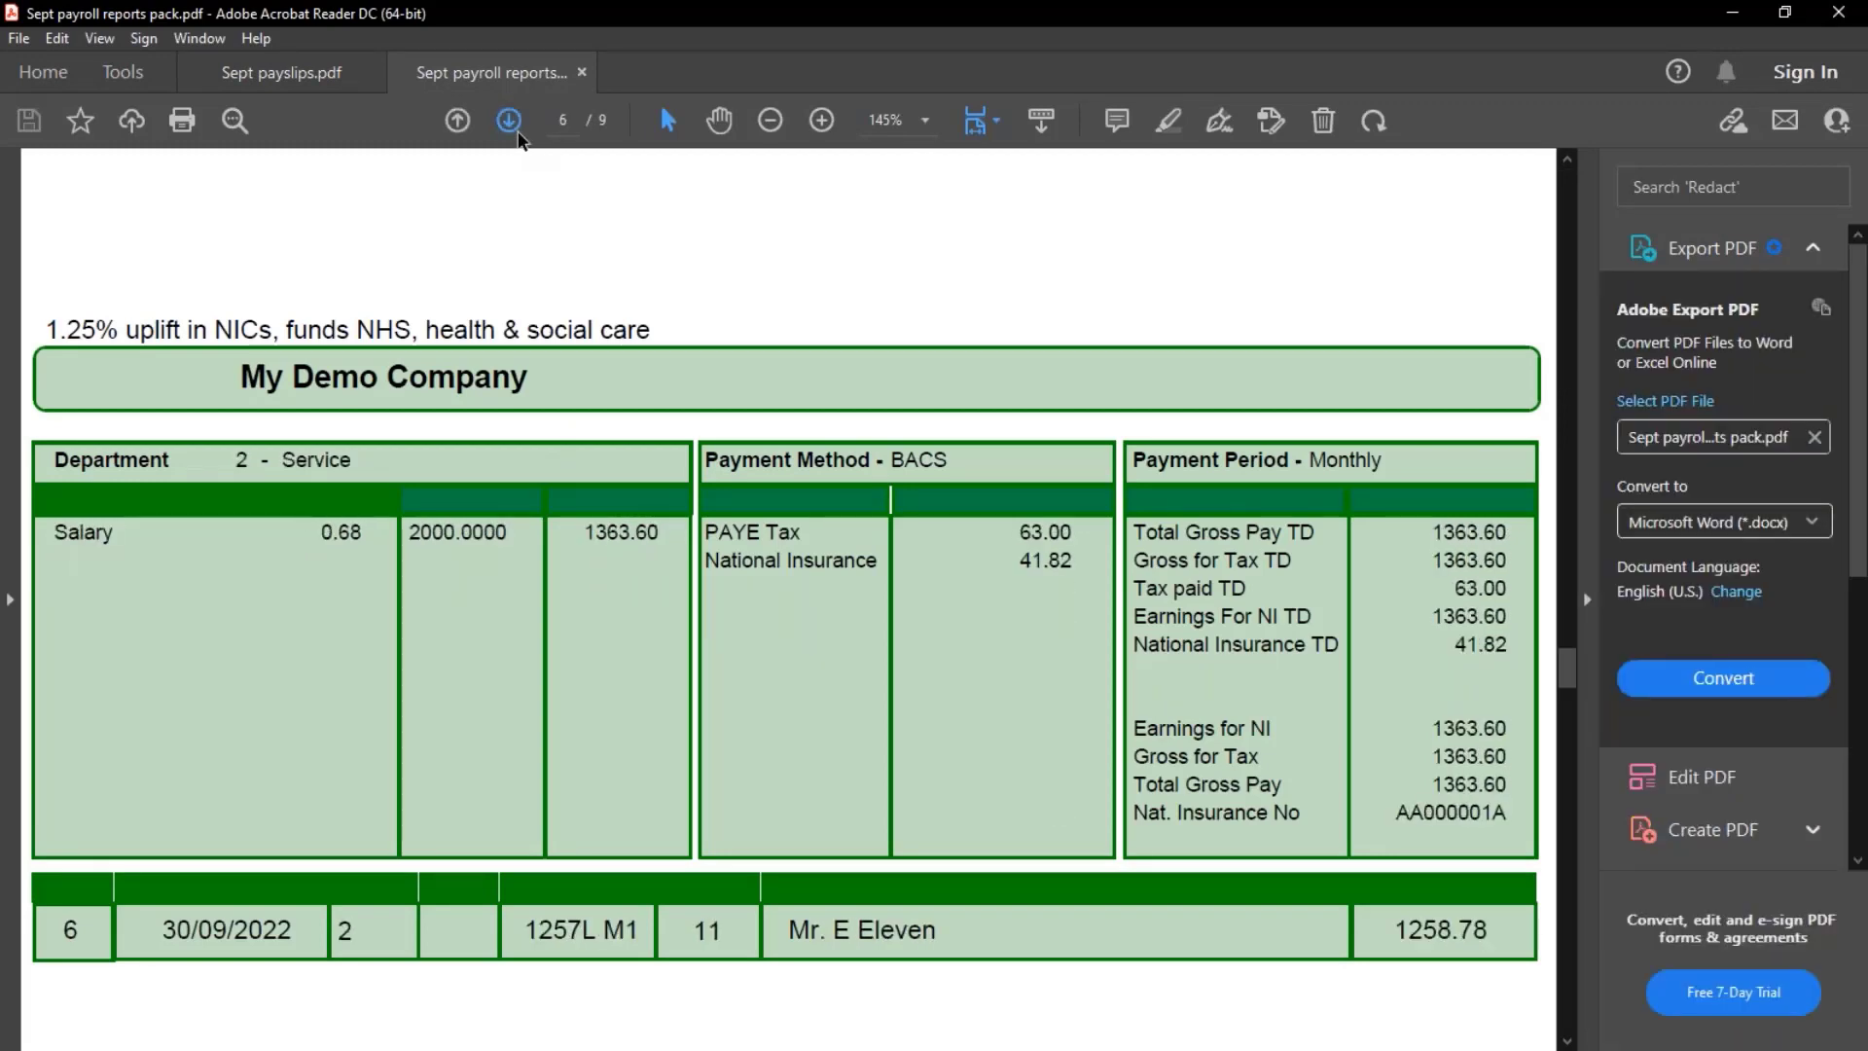
click(517, 132)
click(517, 132)
click(517, 132)
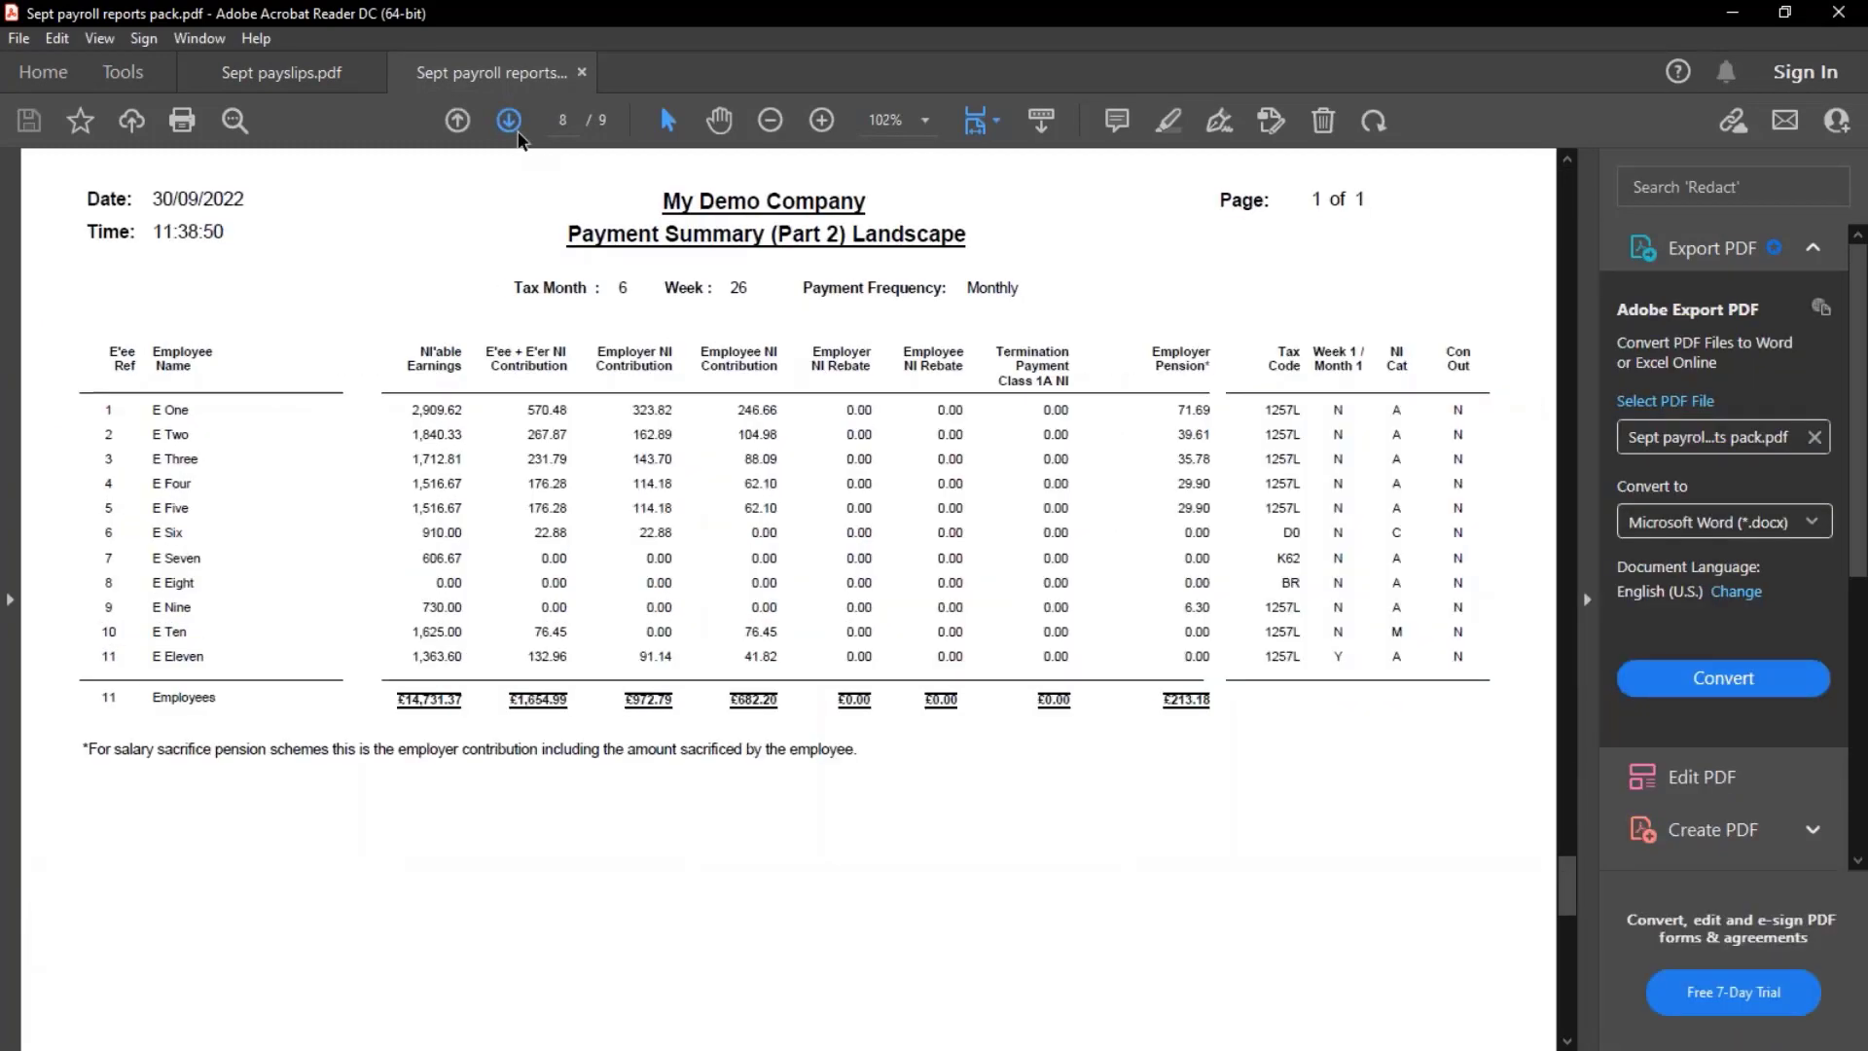
click(517, 132)
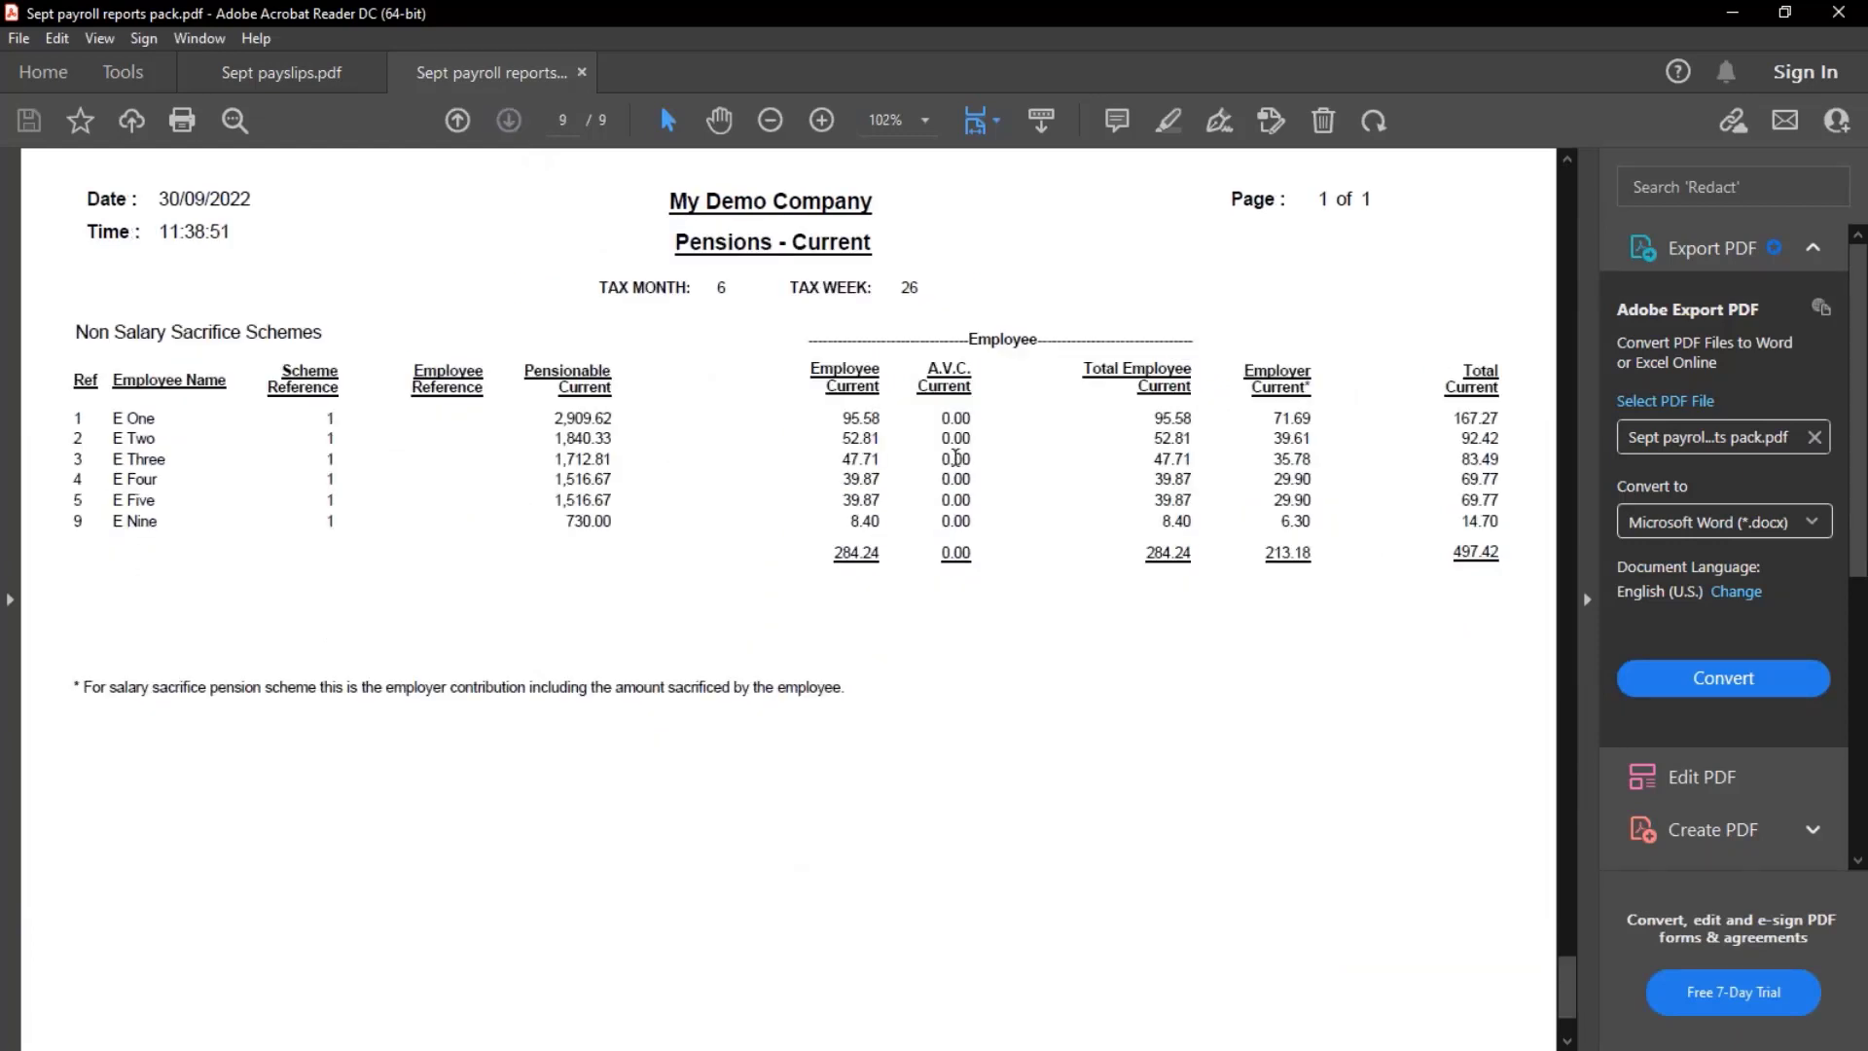
click(1842, 12)
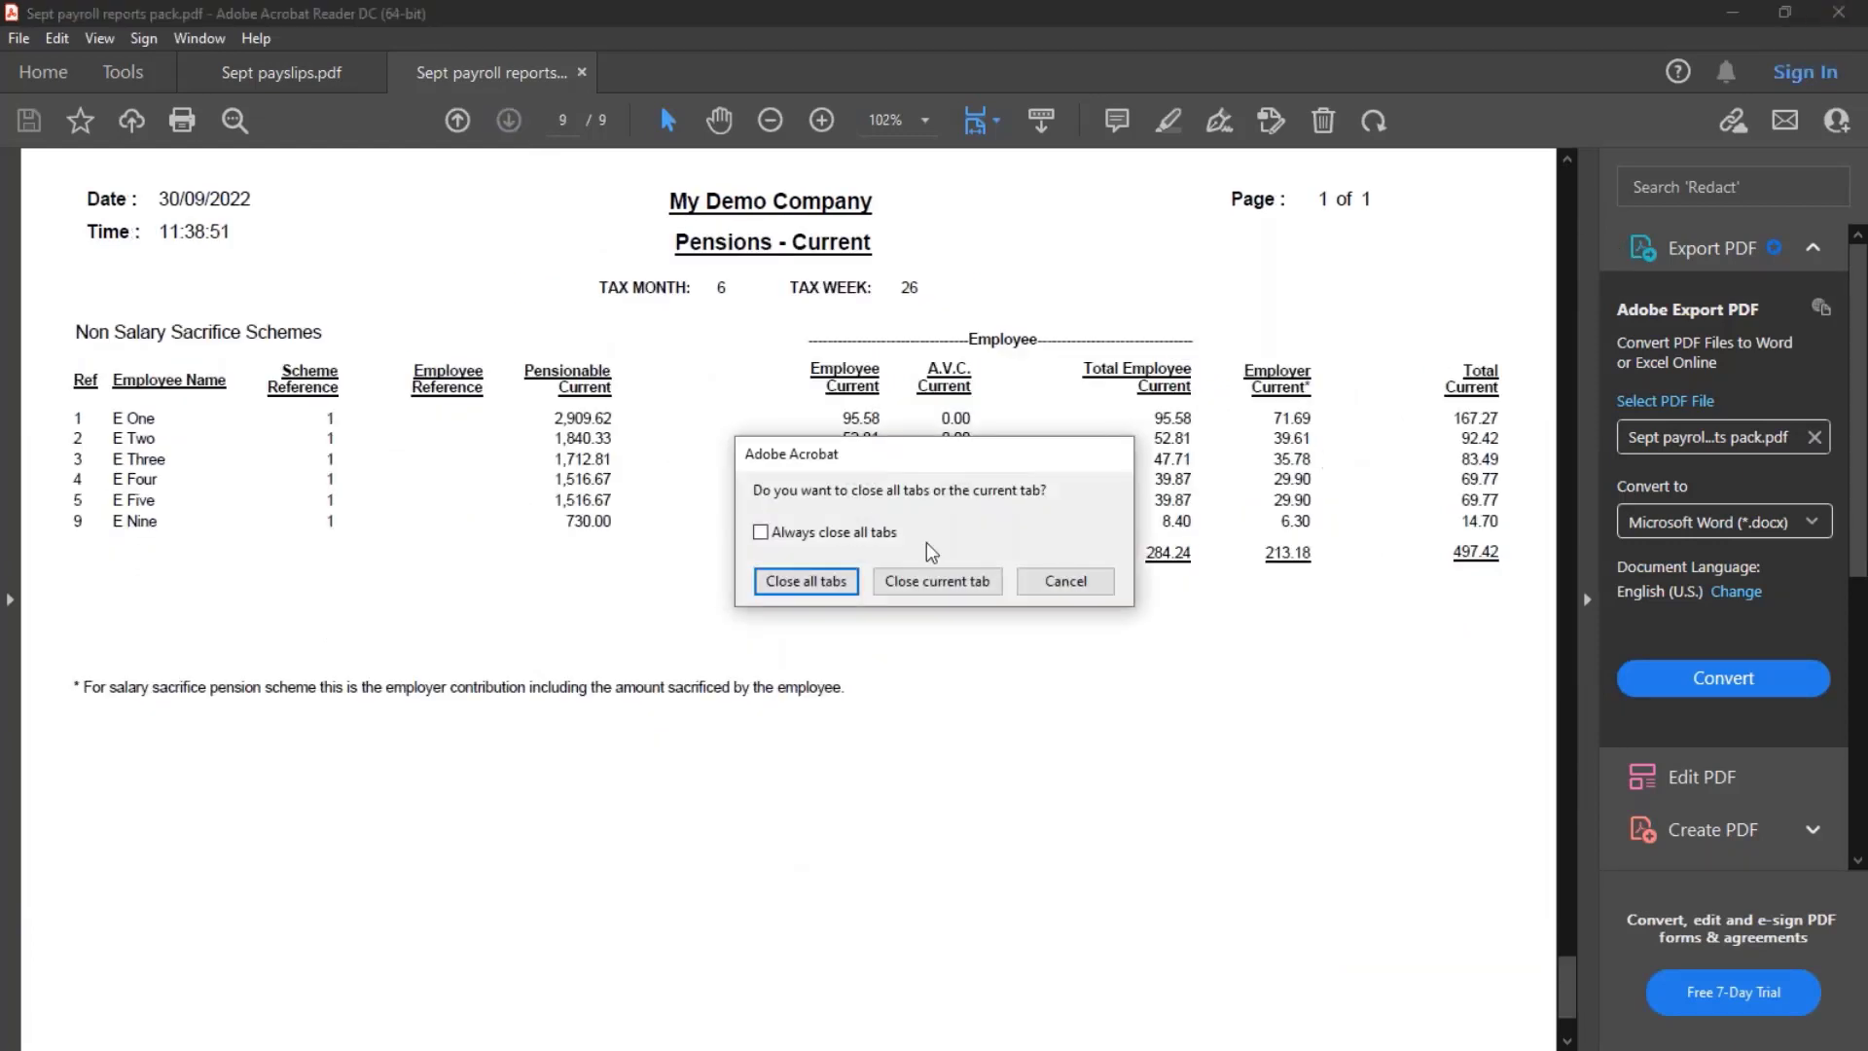
click(849, 590)
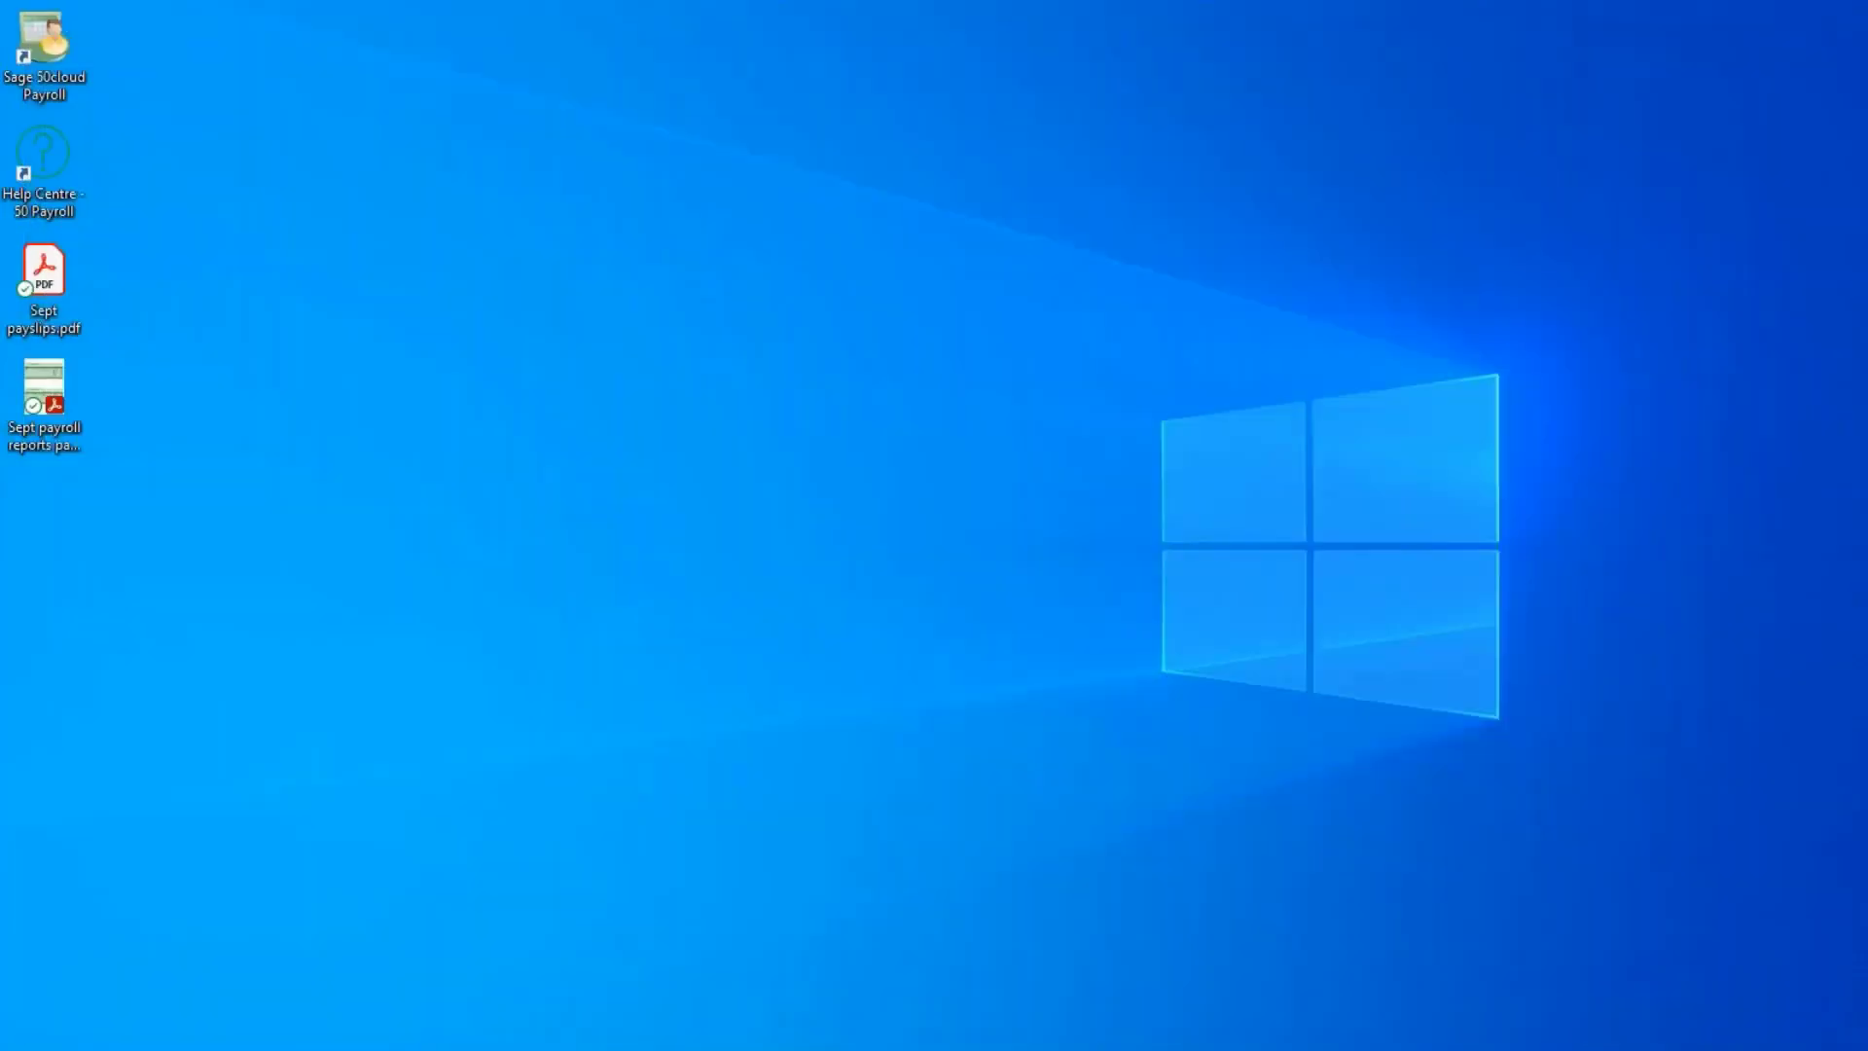
Switch back to Sage 50cloud Payroll, review the online payslips for the current pay period, and publish them
click(40, 931)
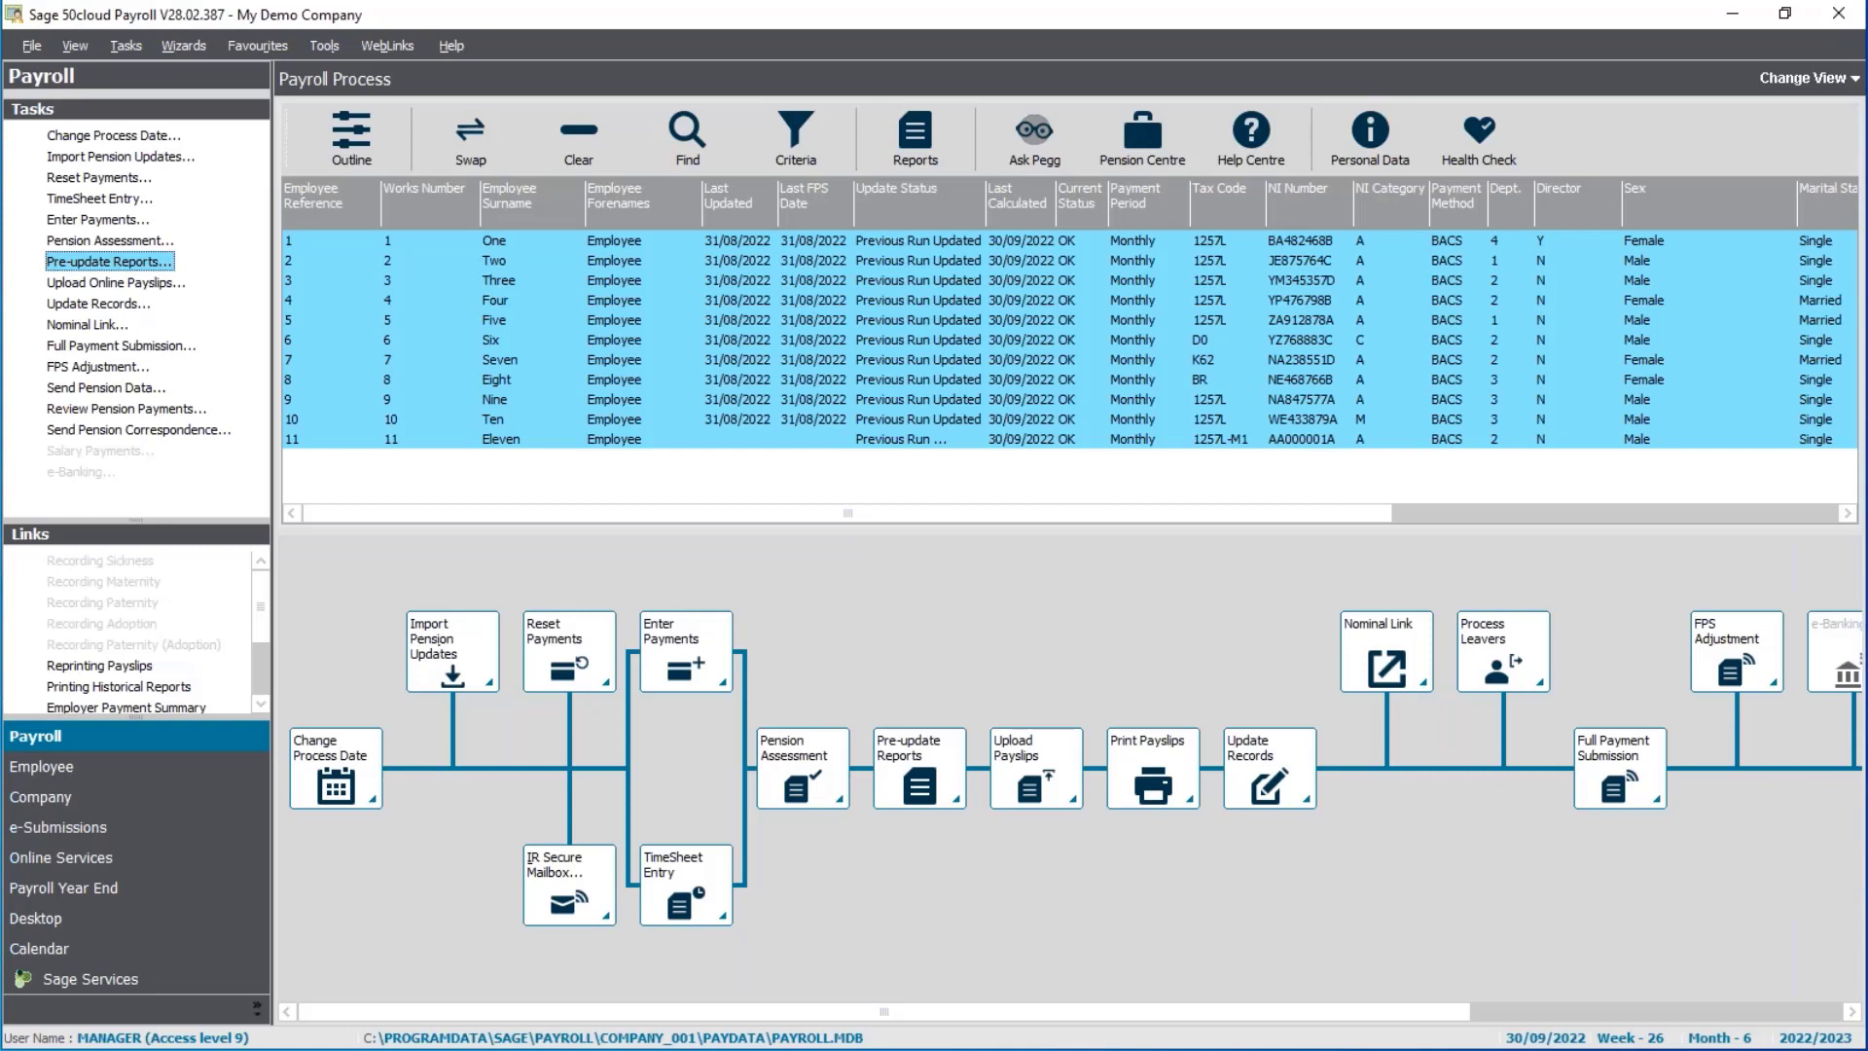
click(107, 284)
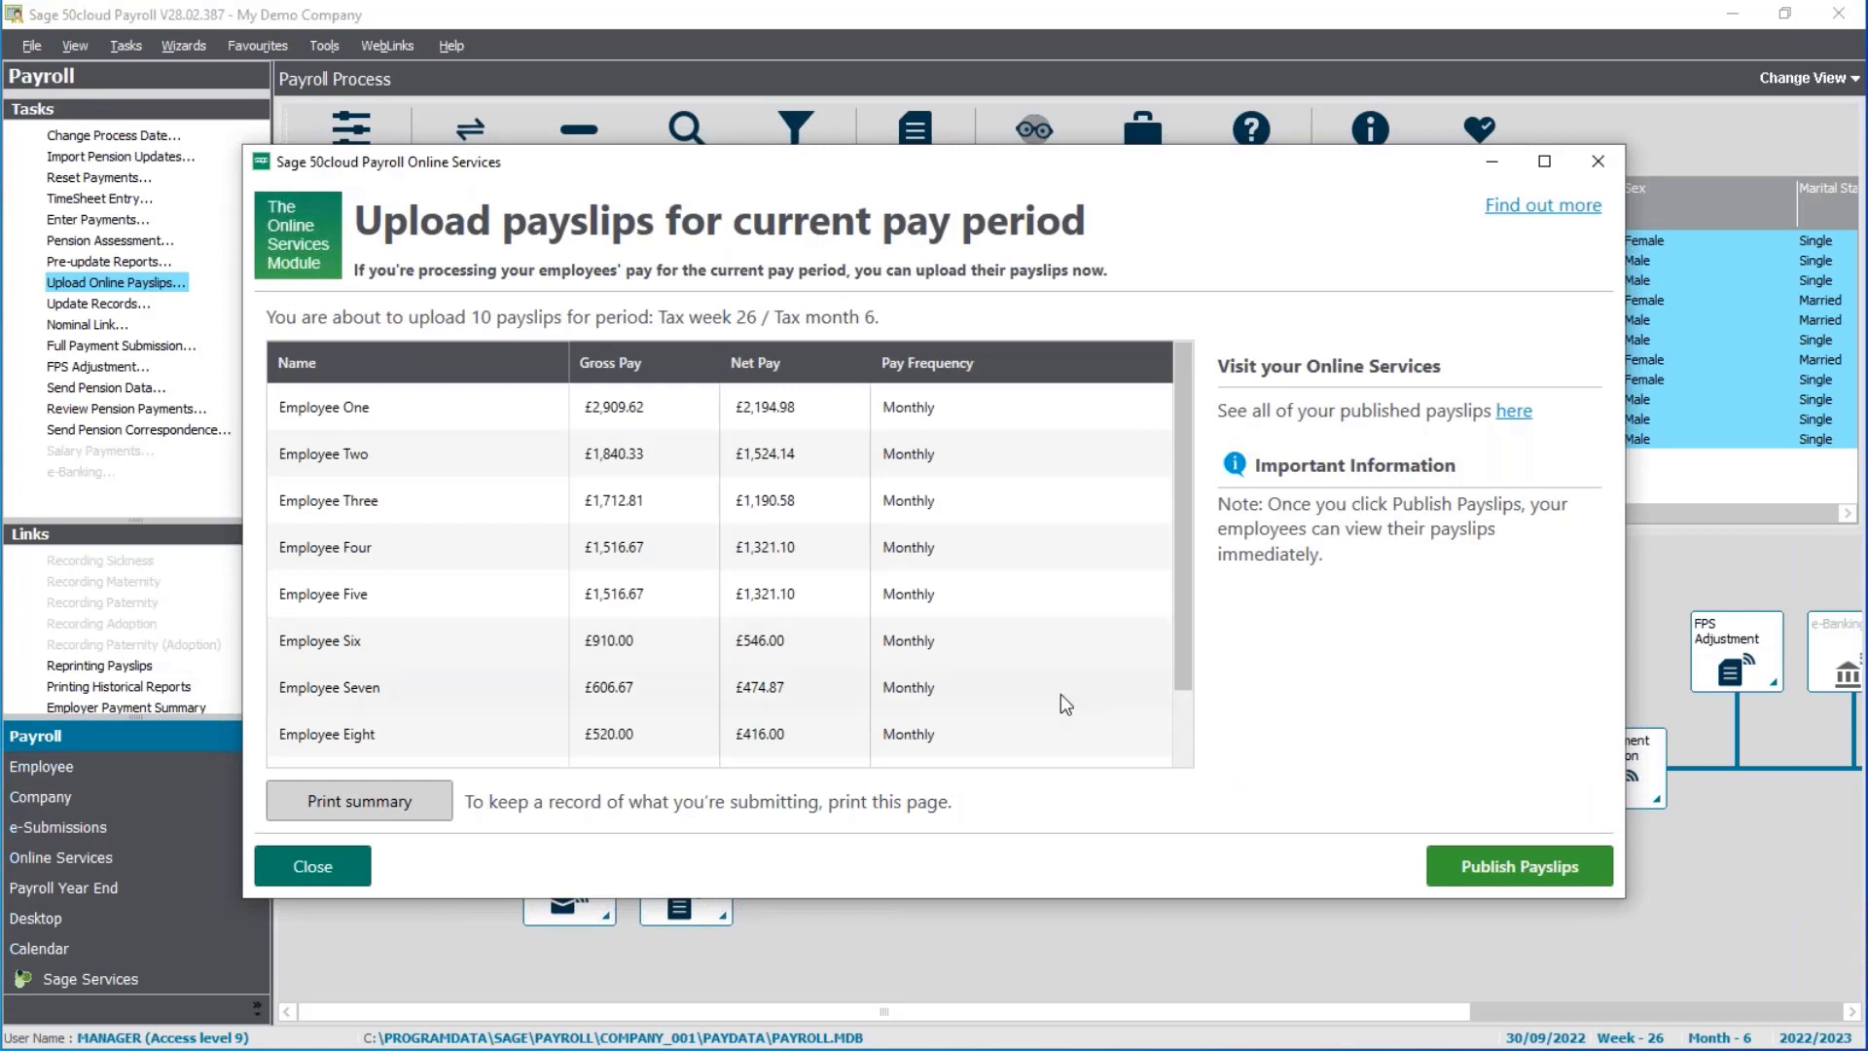
scroll(1061, 720, down, 2)
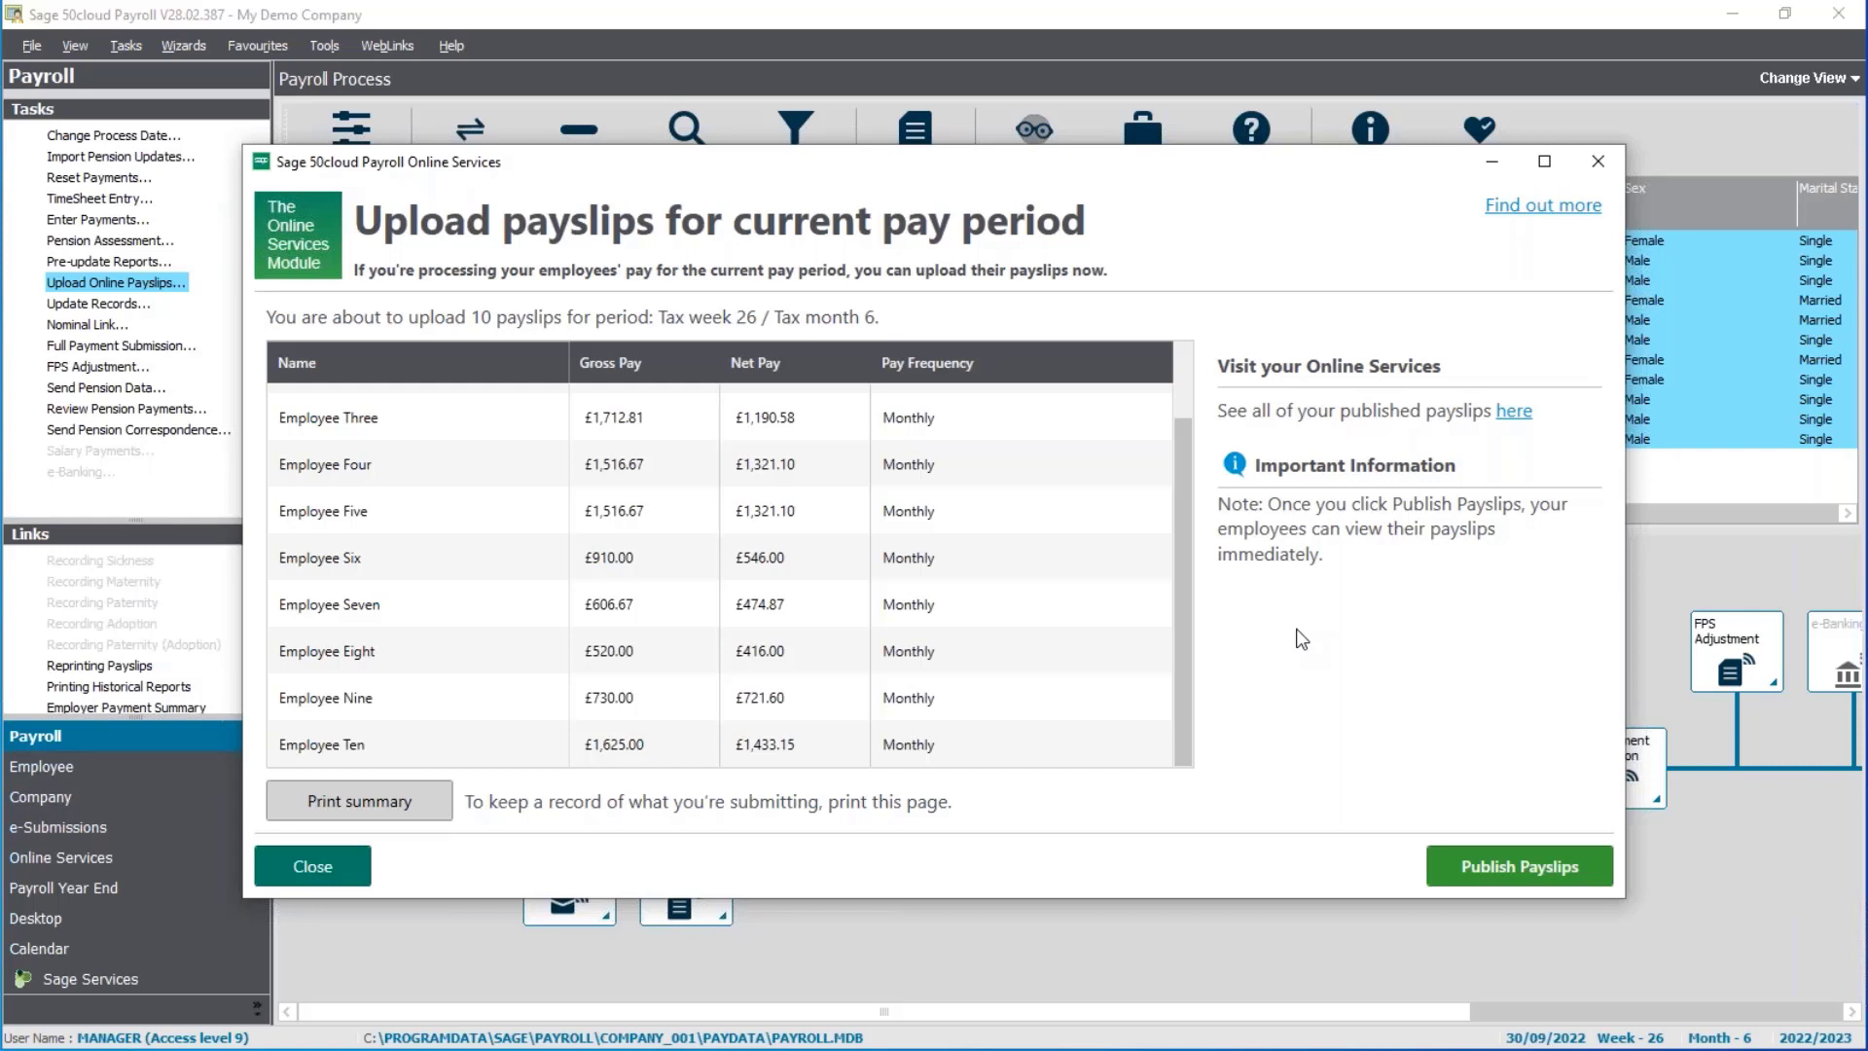
click(1483, 868)
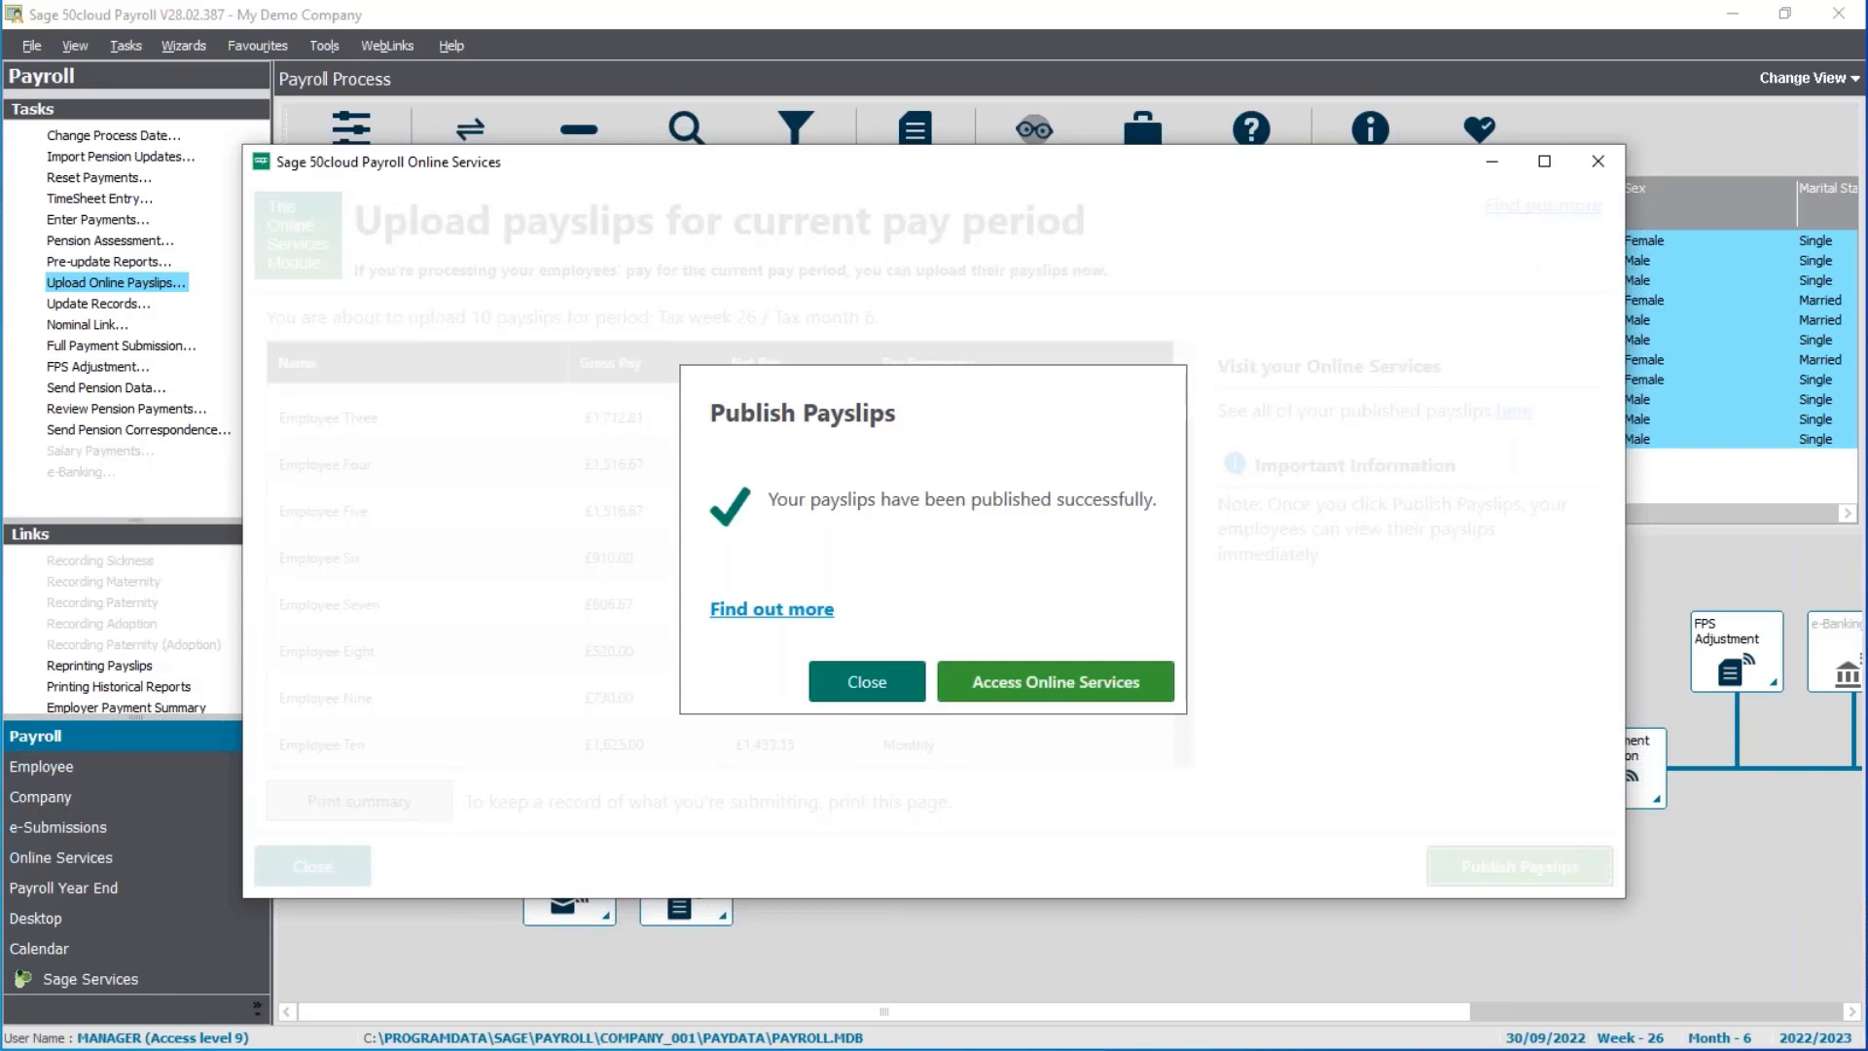
click(867, 683)
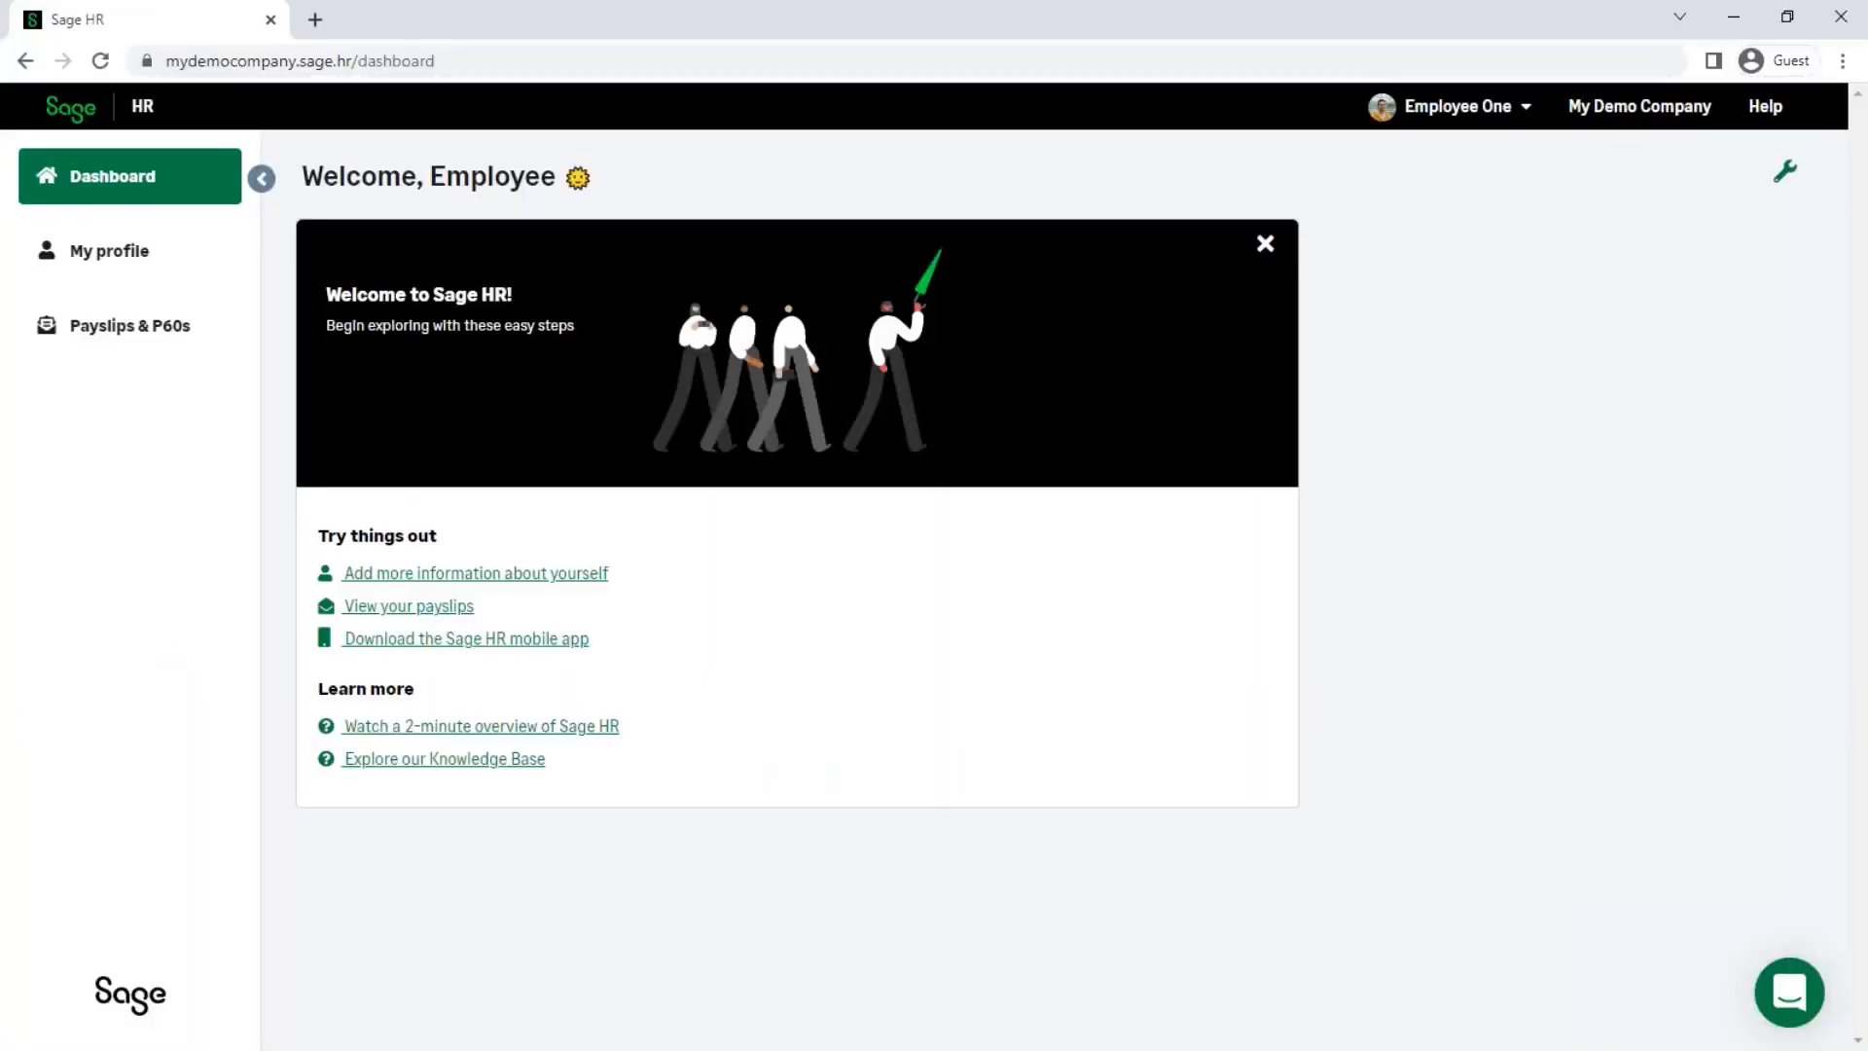
In Sage HR, check the mobile app download options, and view the employee's payslip dated 30/09/2022
click(462, 644)
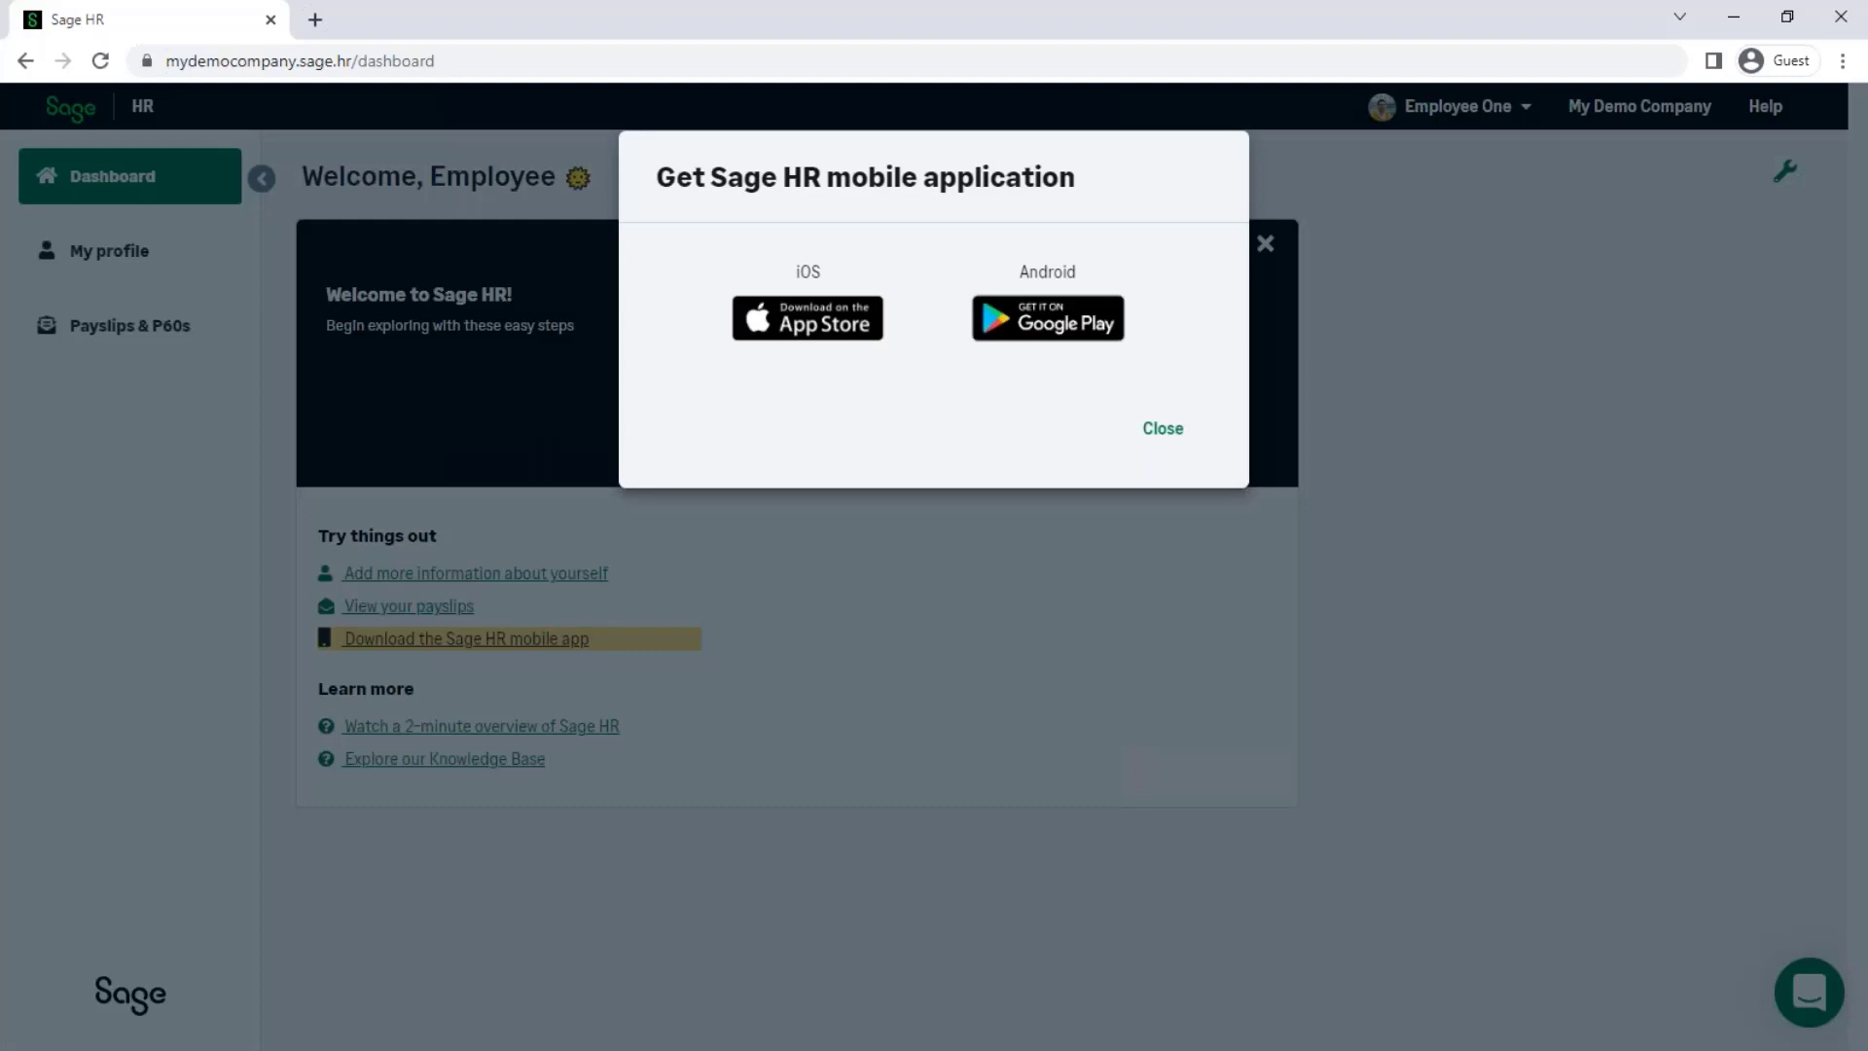
click(1168, 431)
click(180, 343)
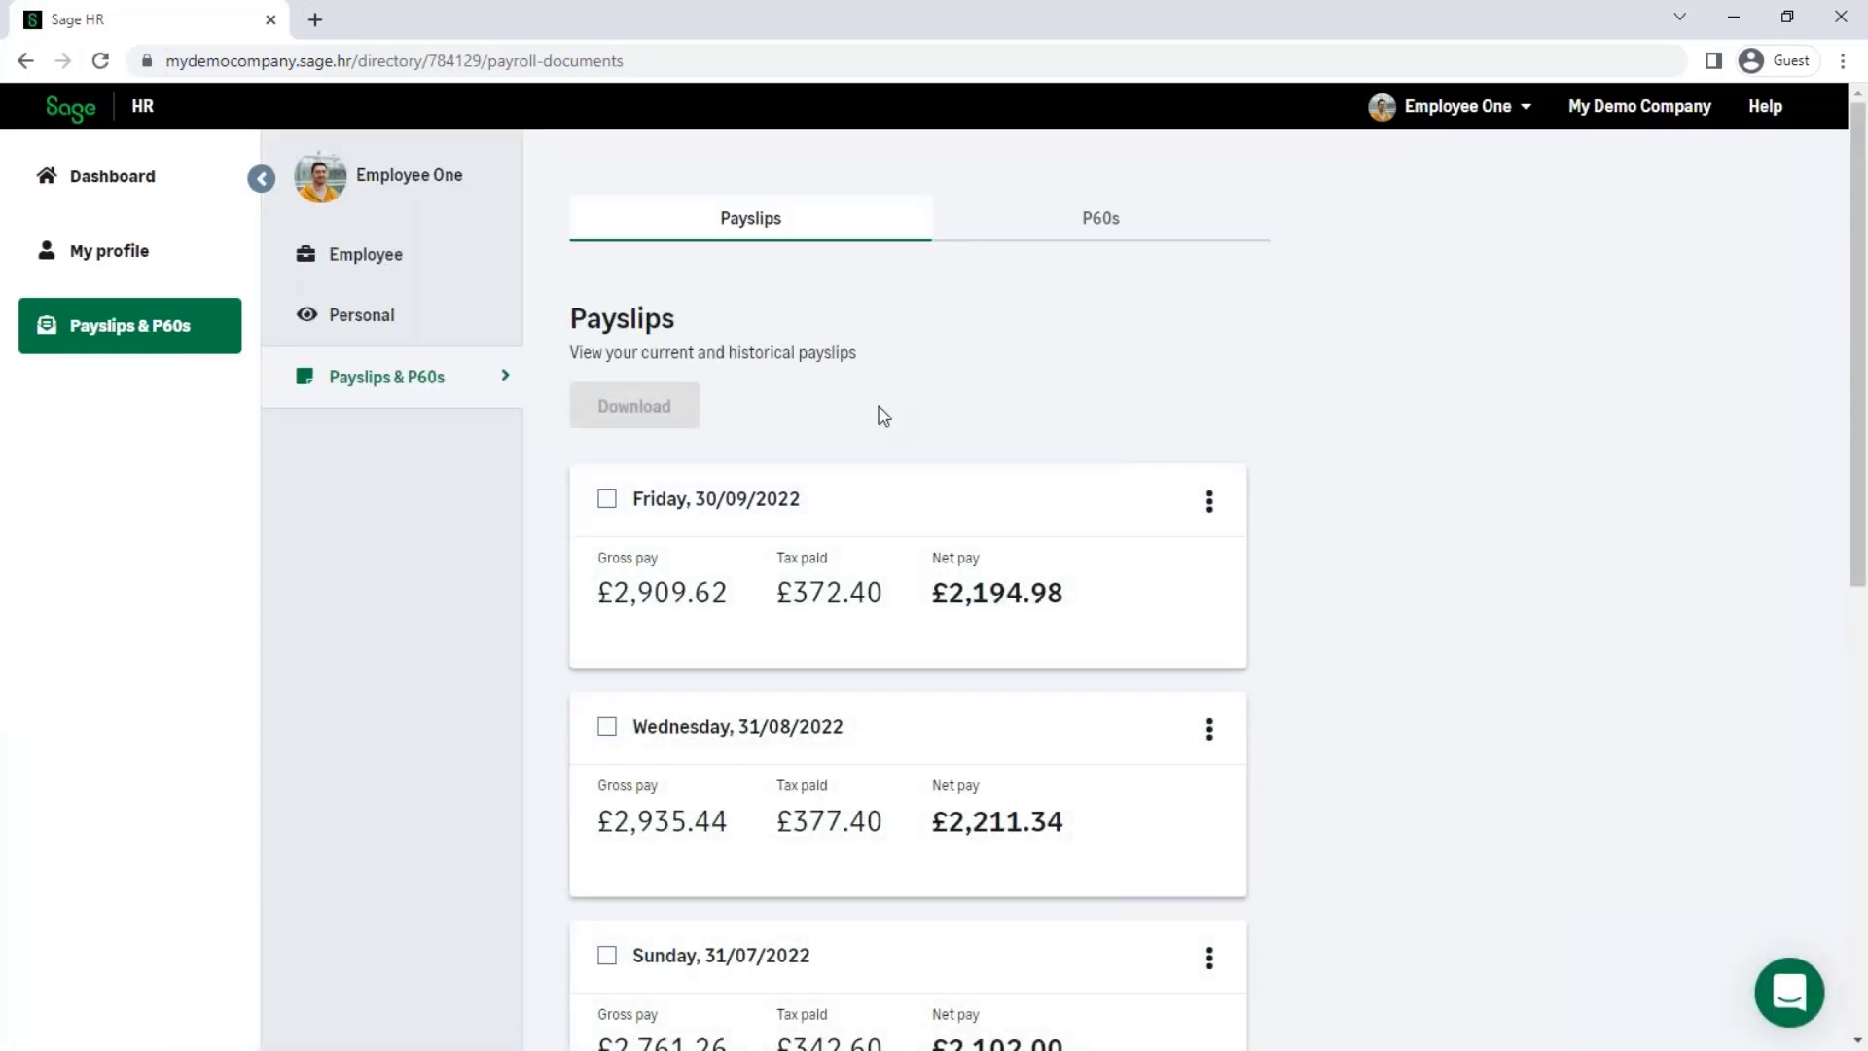
click(1212, 504)
click(1165, 553)
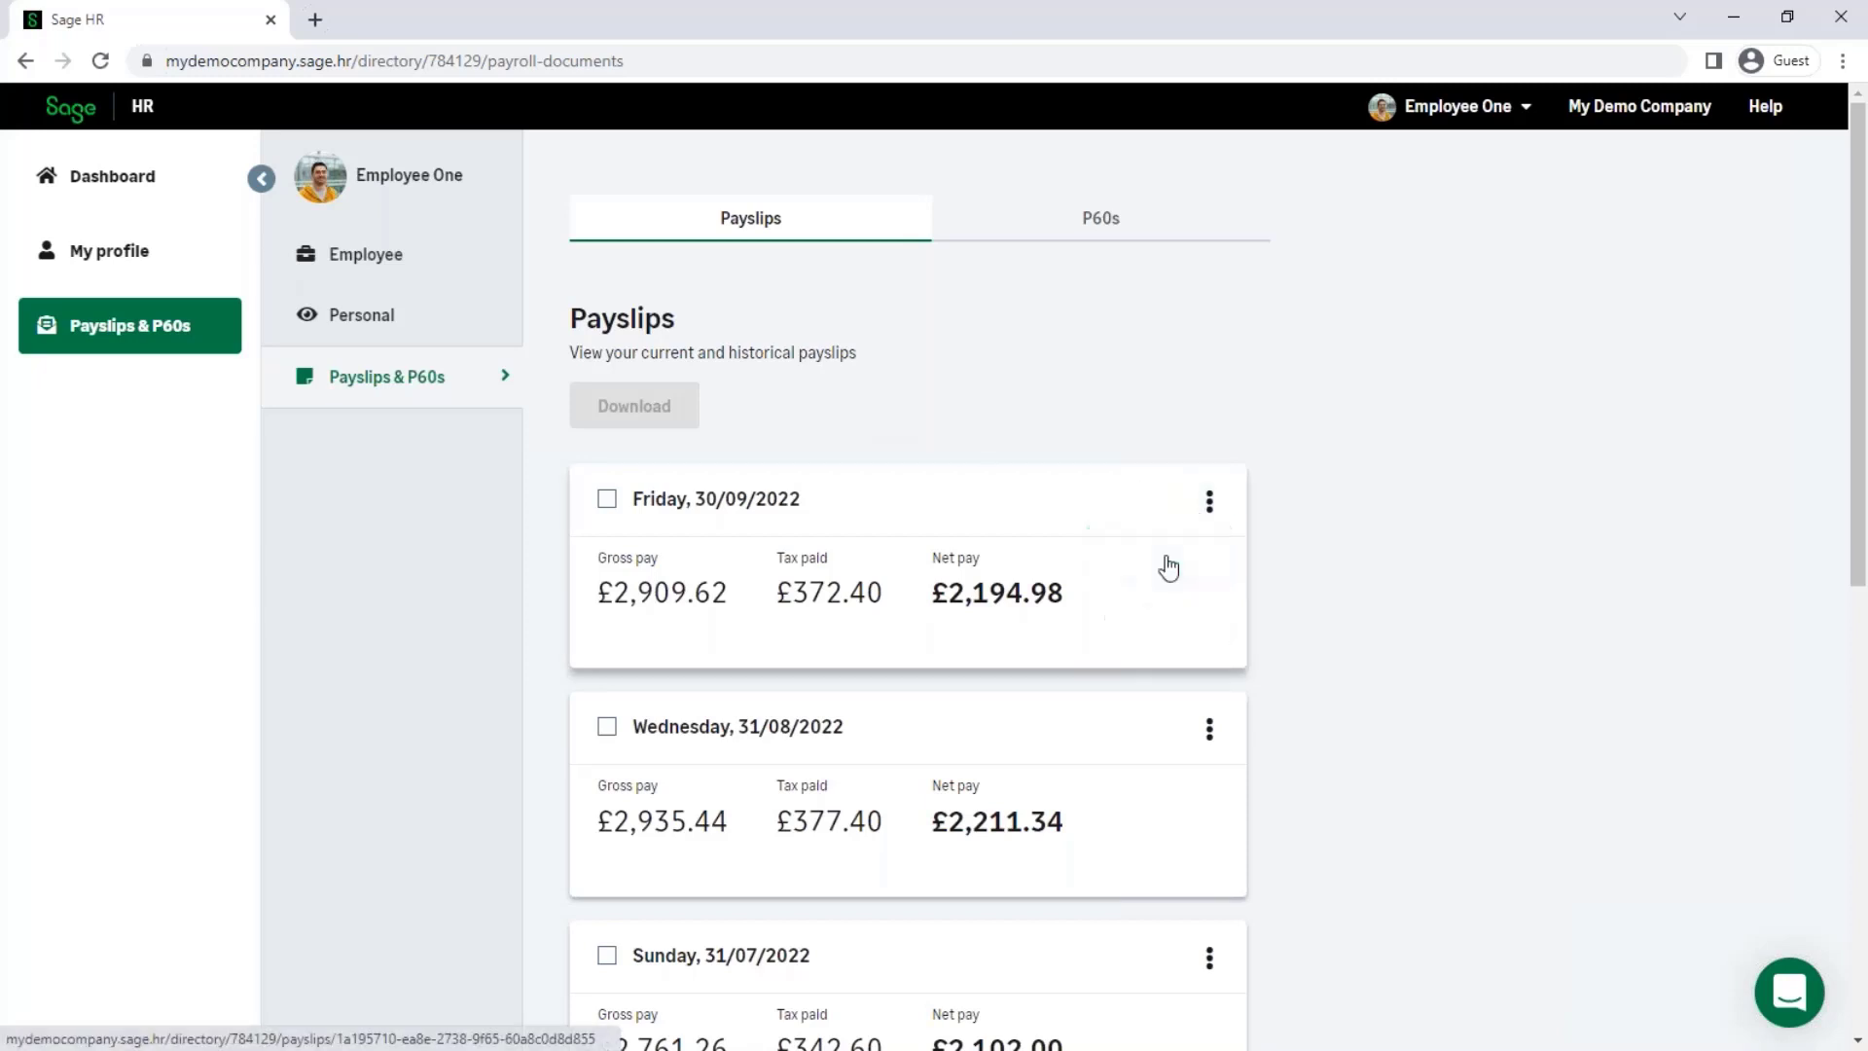
scroll(933, 564, down, 10)
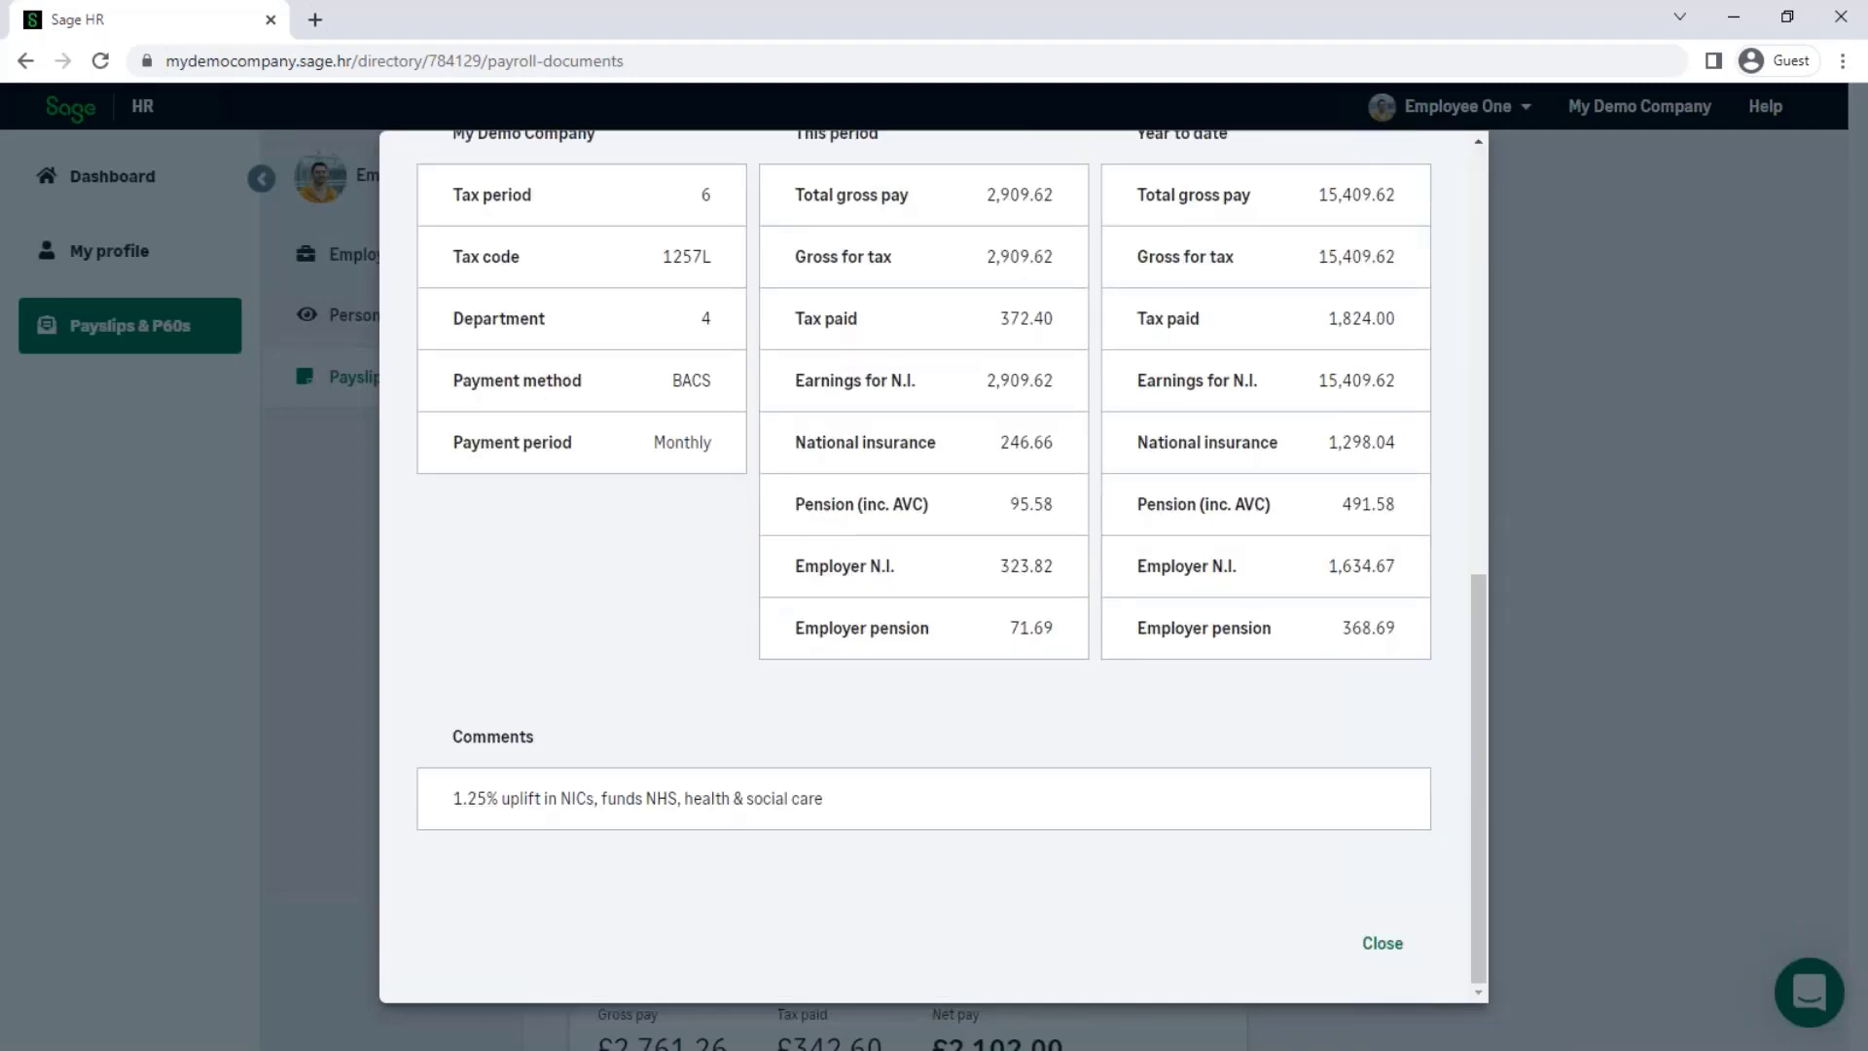
scroll(933, 565, up, 10)
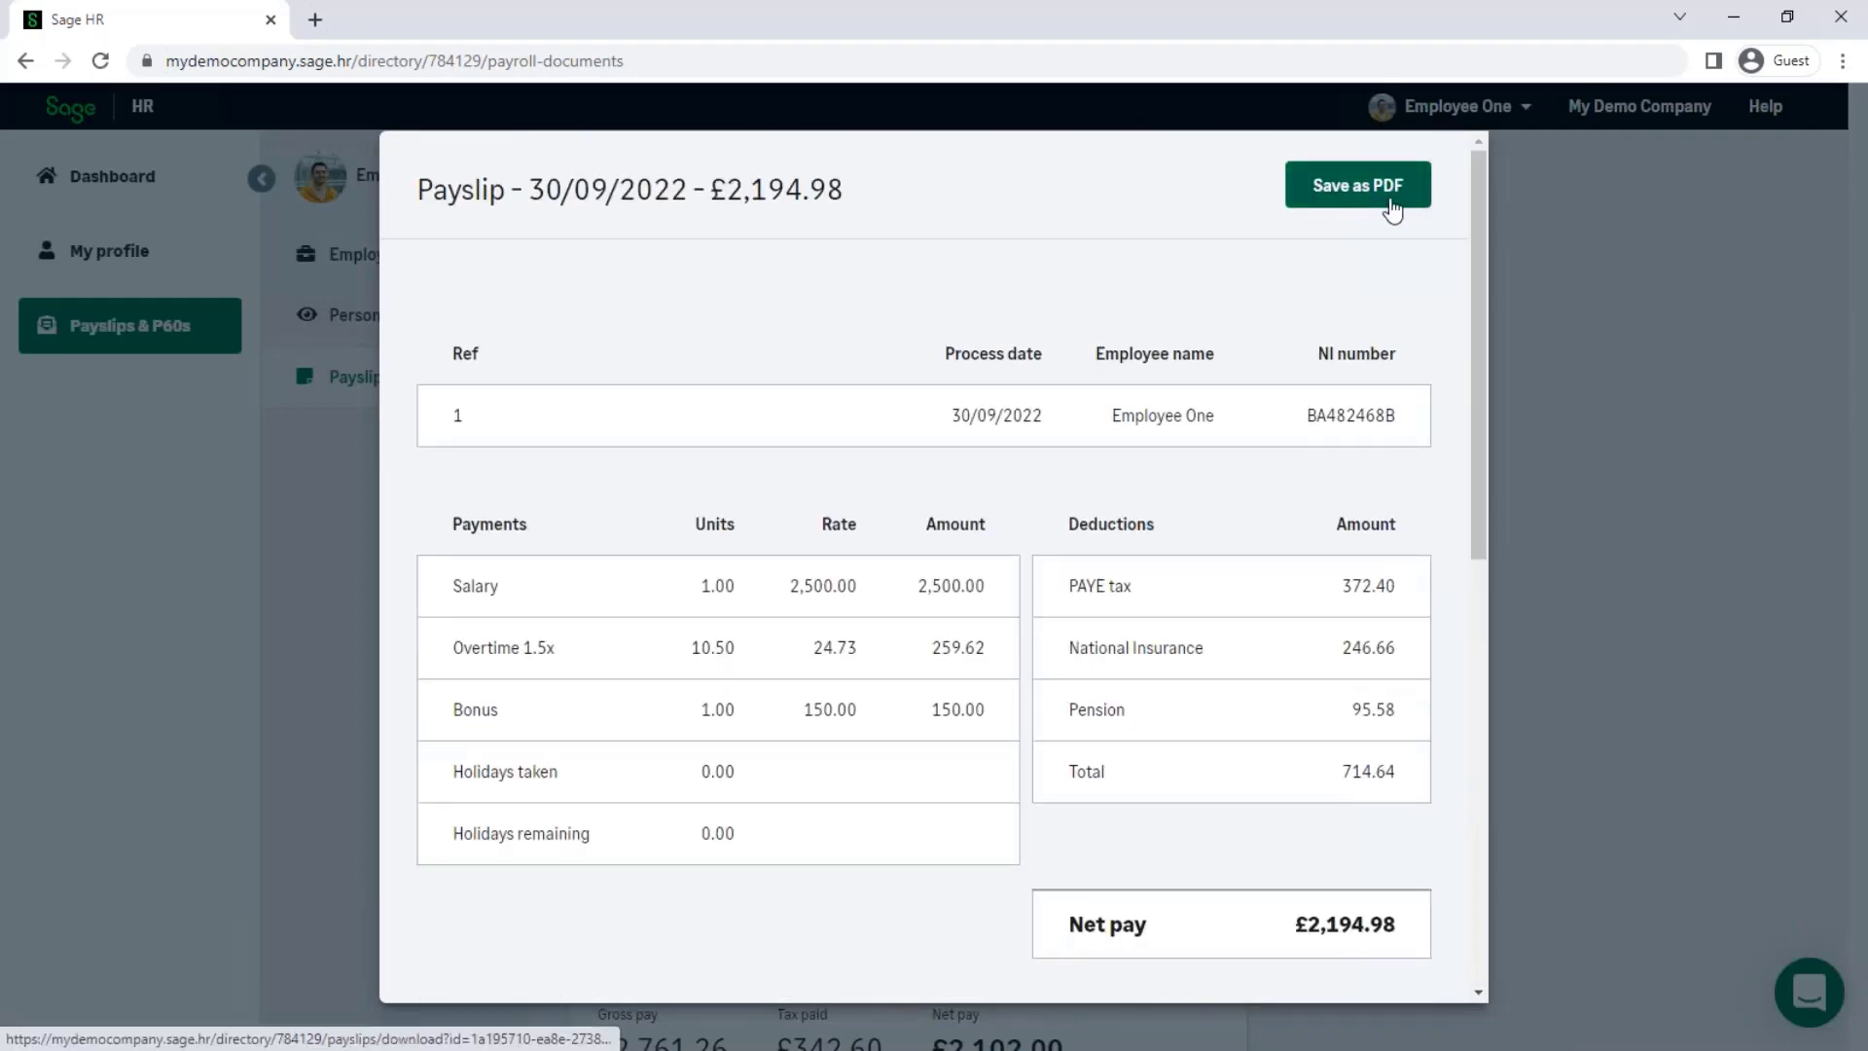
click(1569, 249)
View the employee's P60 for 2021/2022, return to the Sage HR dashboard, and minimise the browser
click(1100, 218)
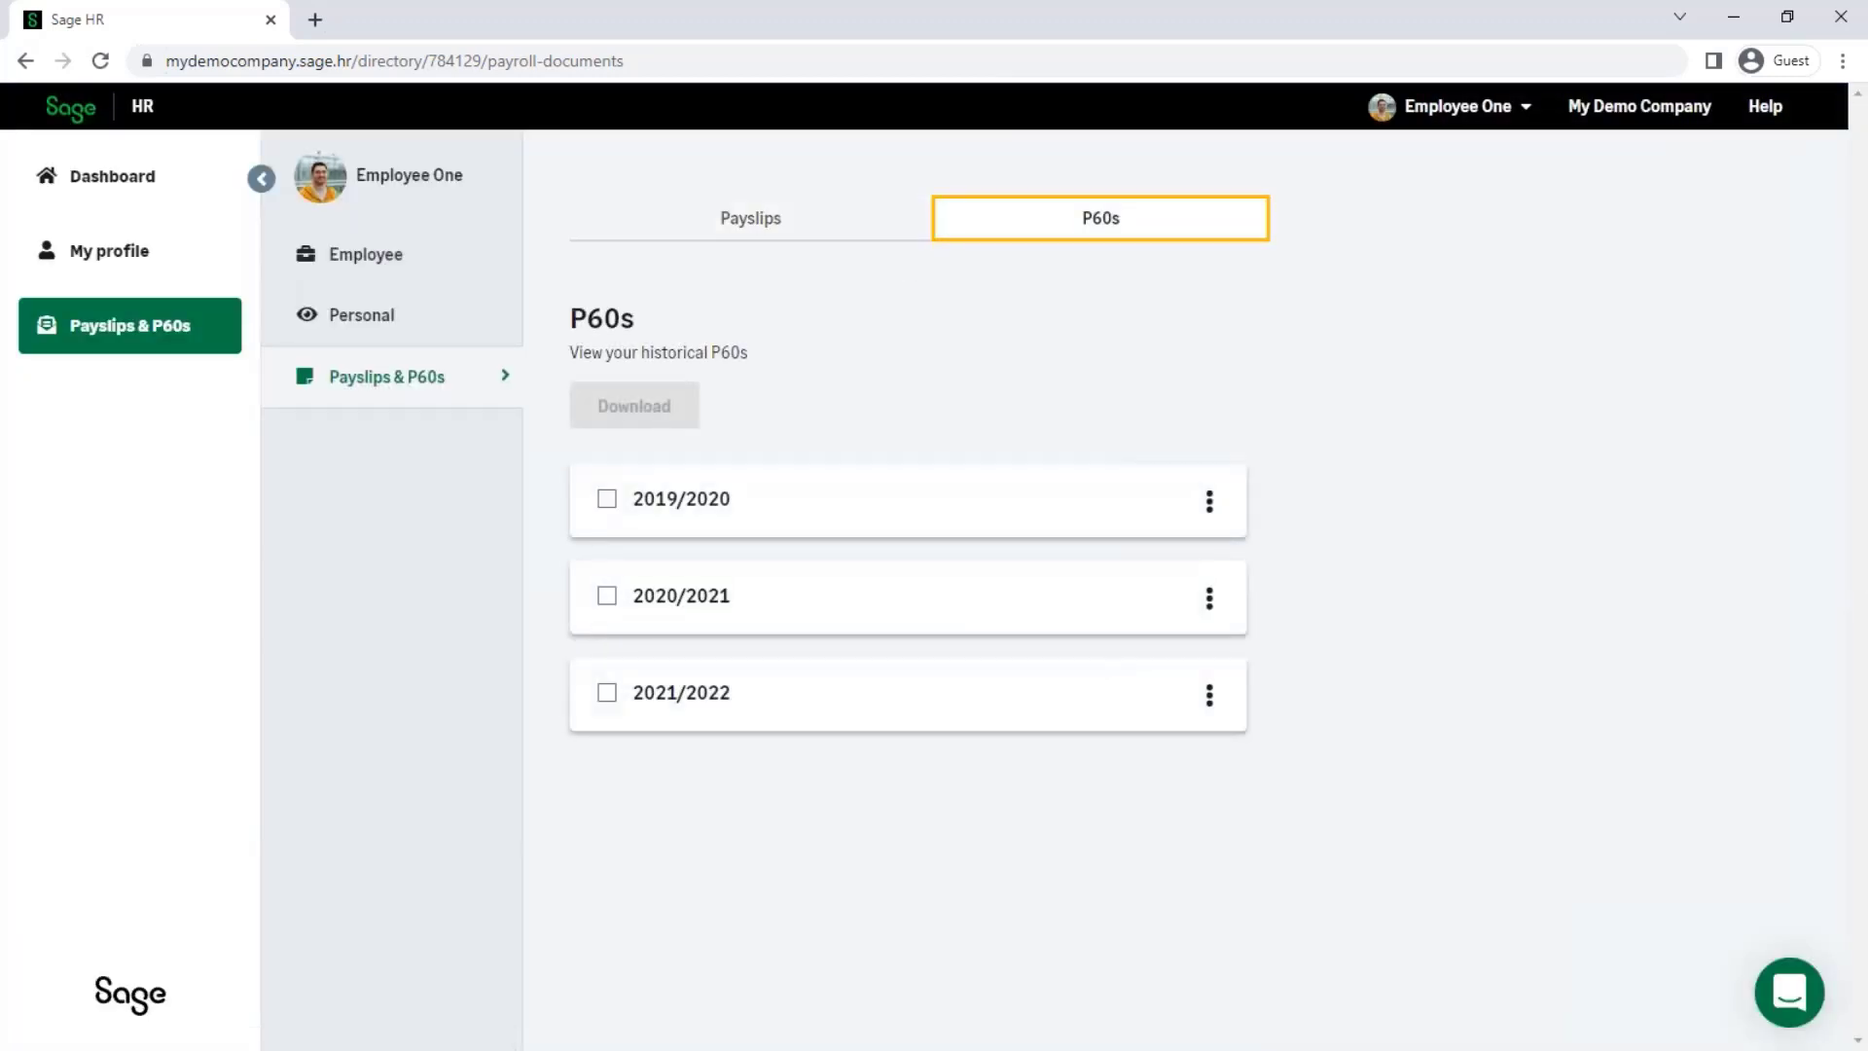
click(1207, 699)
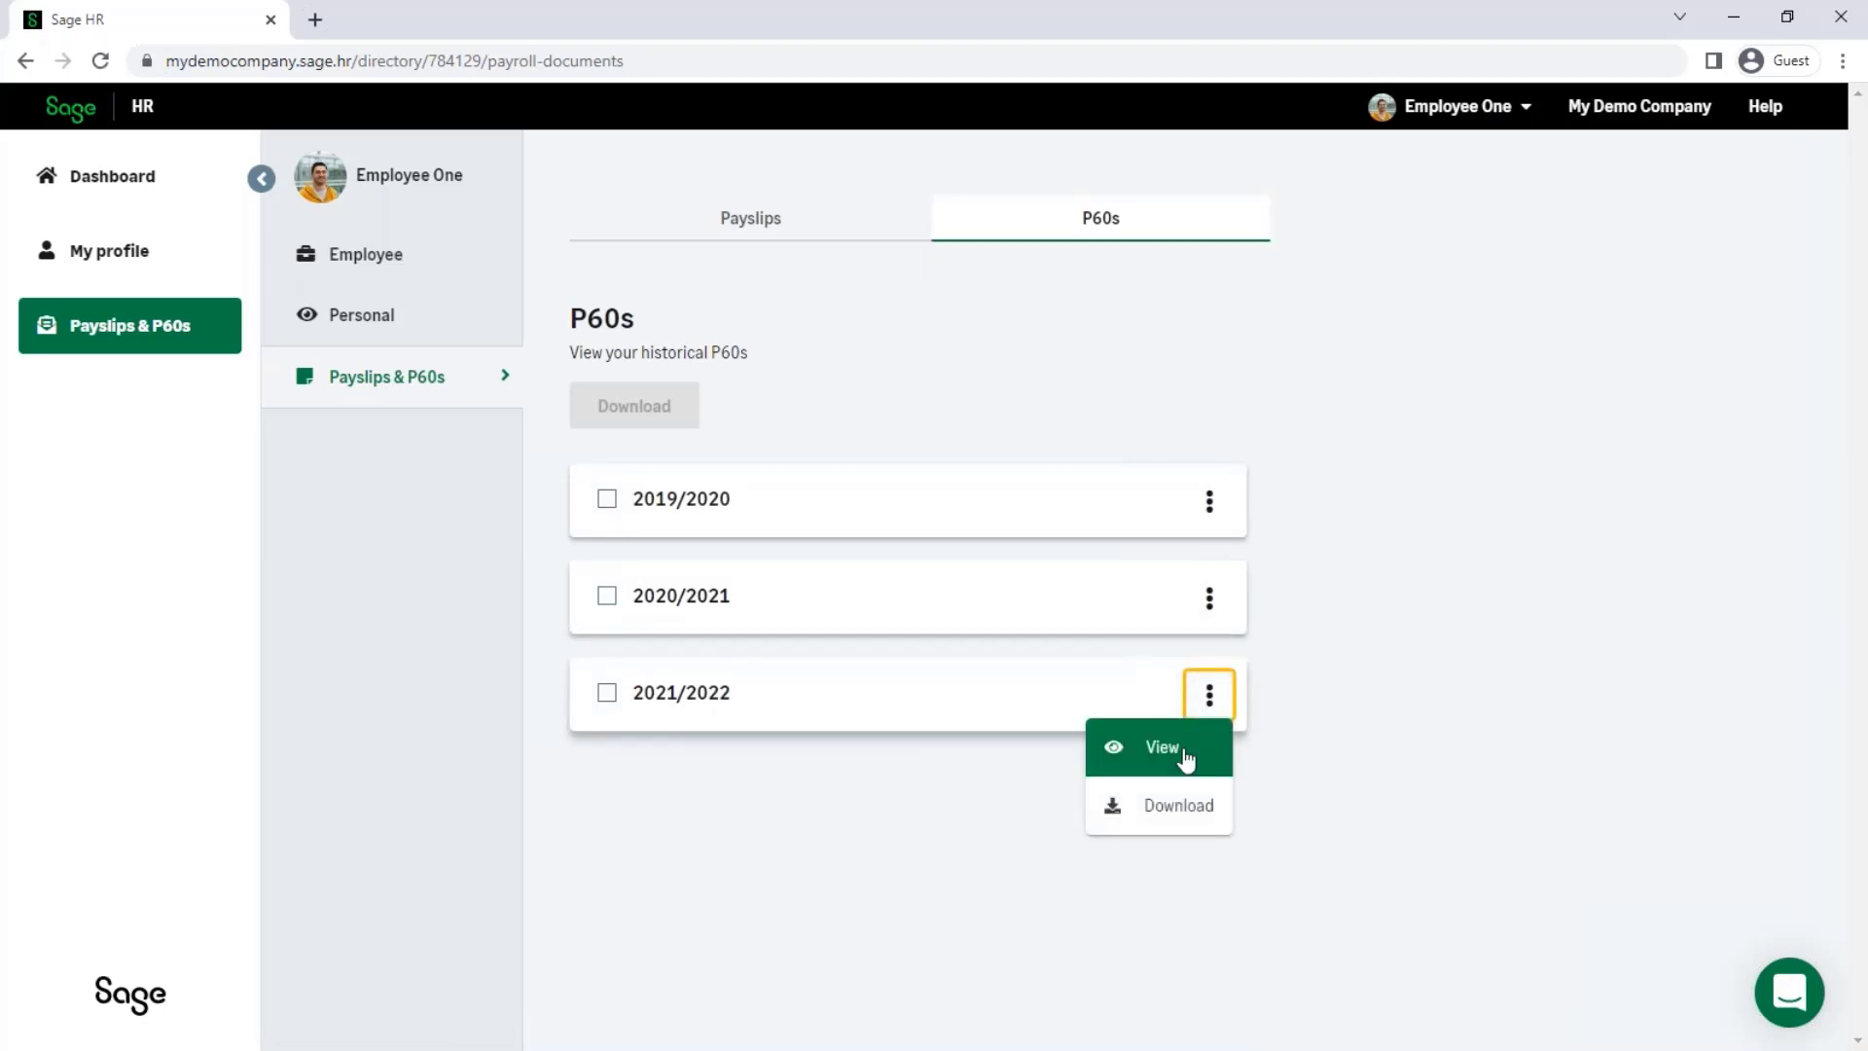
click(1185, 759)
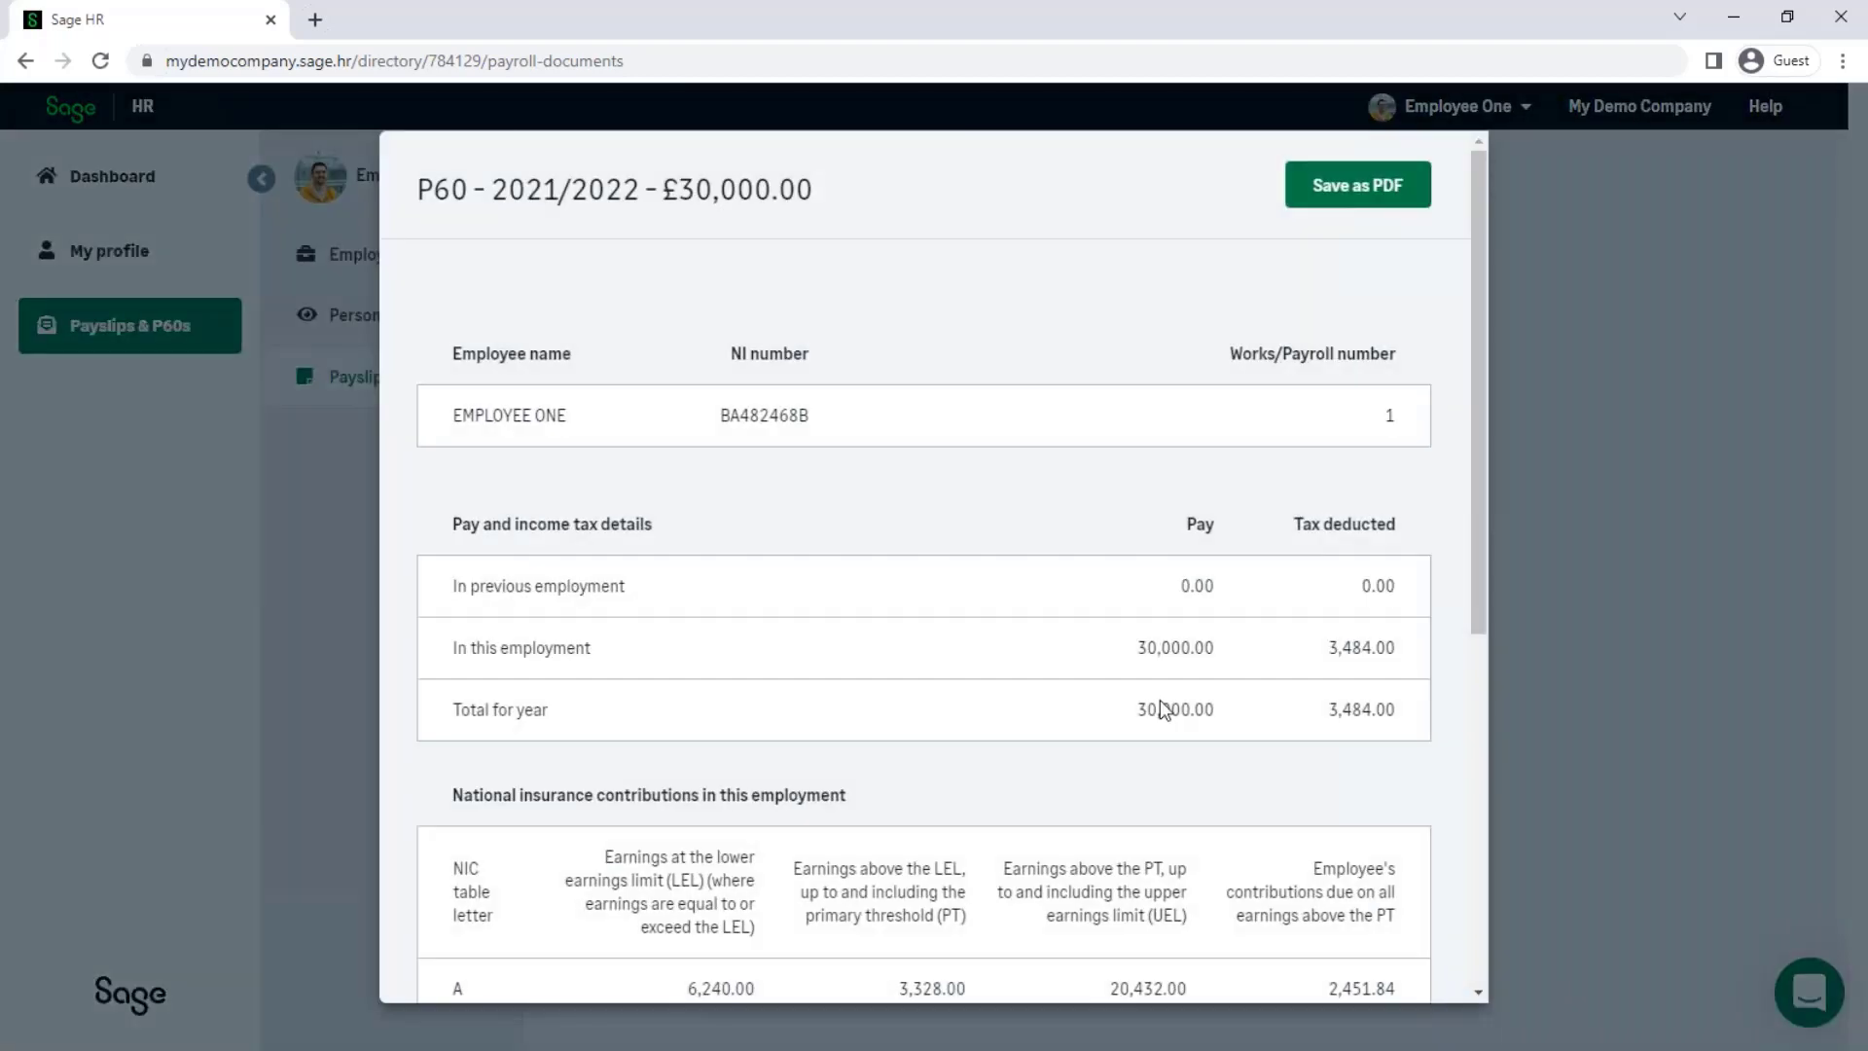
scroll(1163, 707, down, 5)
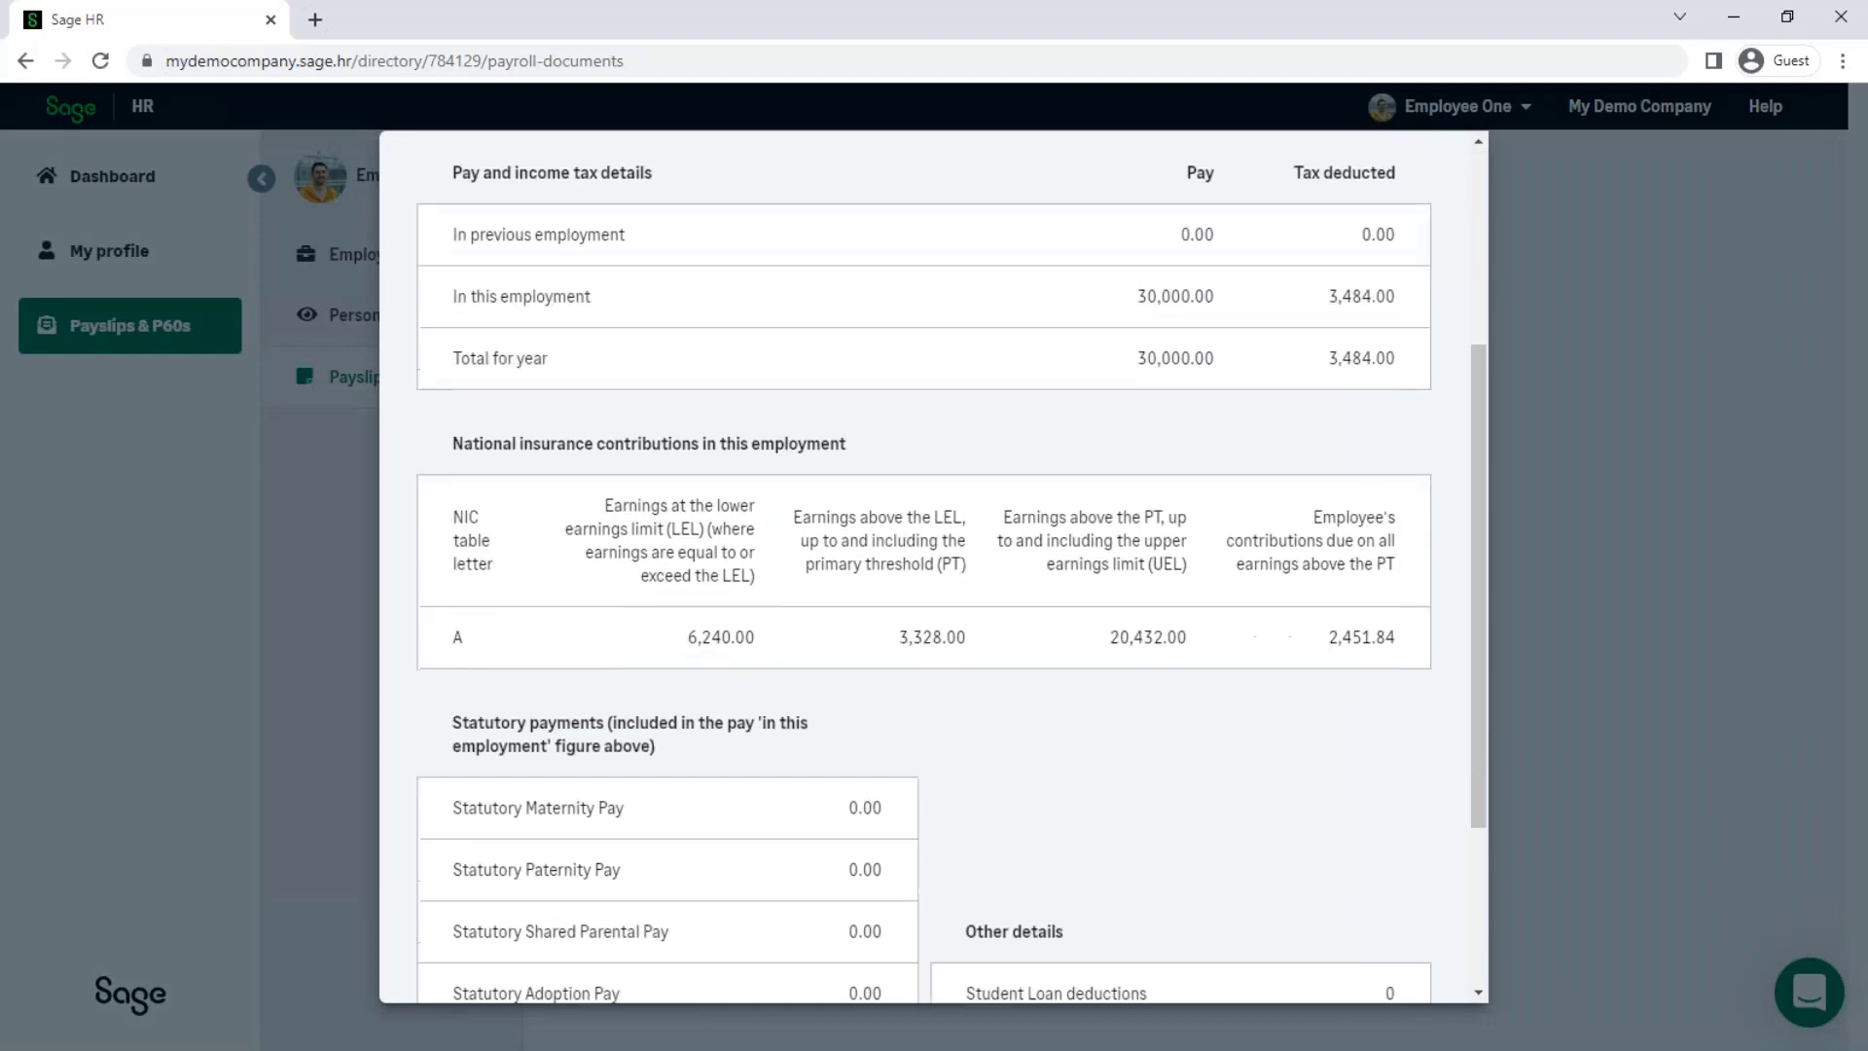
scroll(1280, 279, down, 2)
scroll(1281, 279, up, 6)
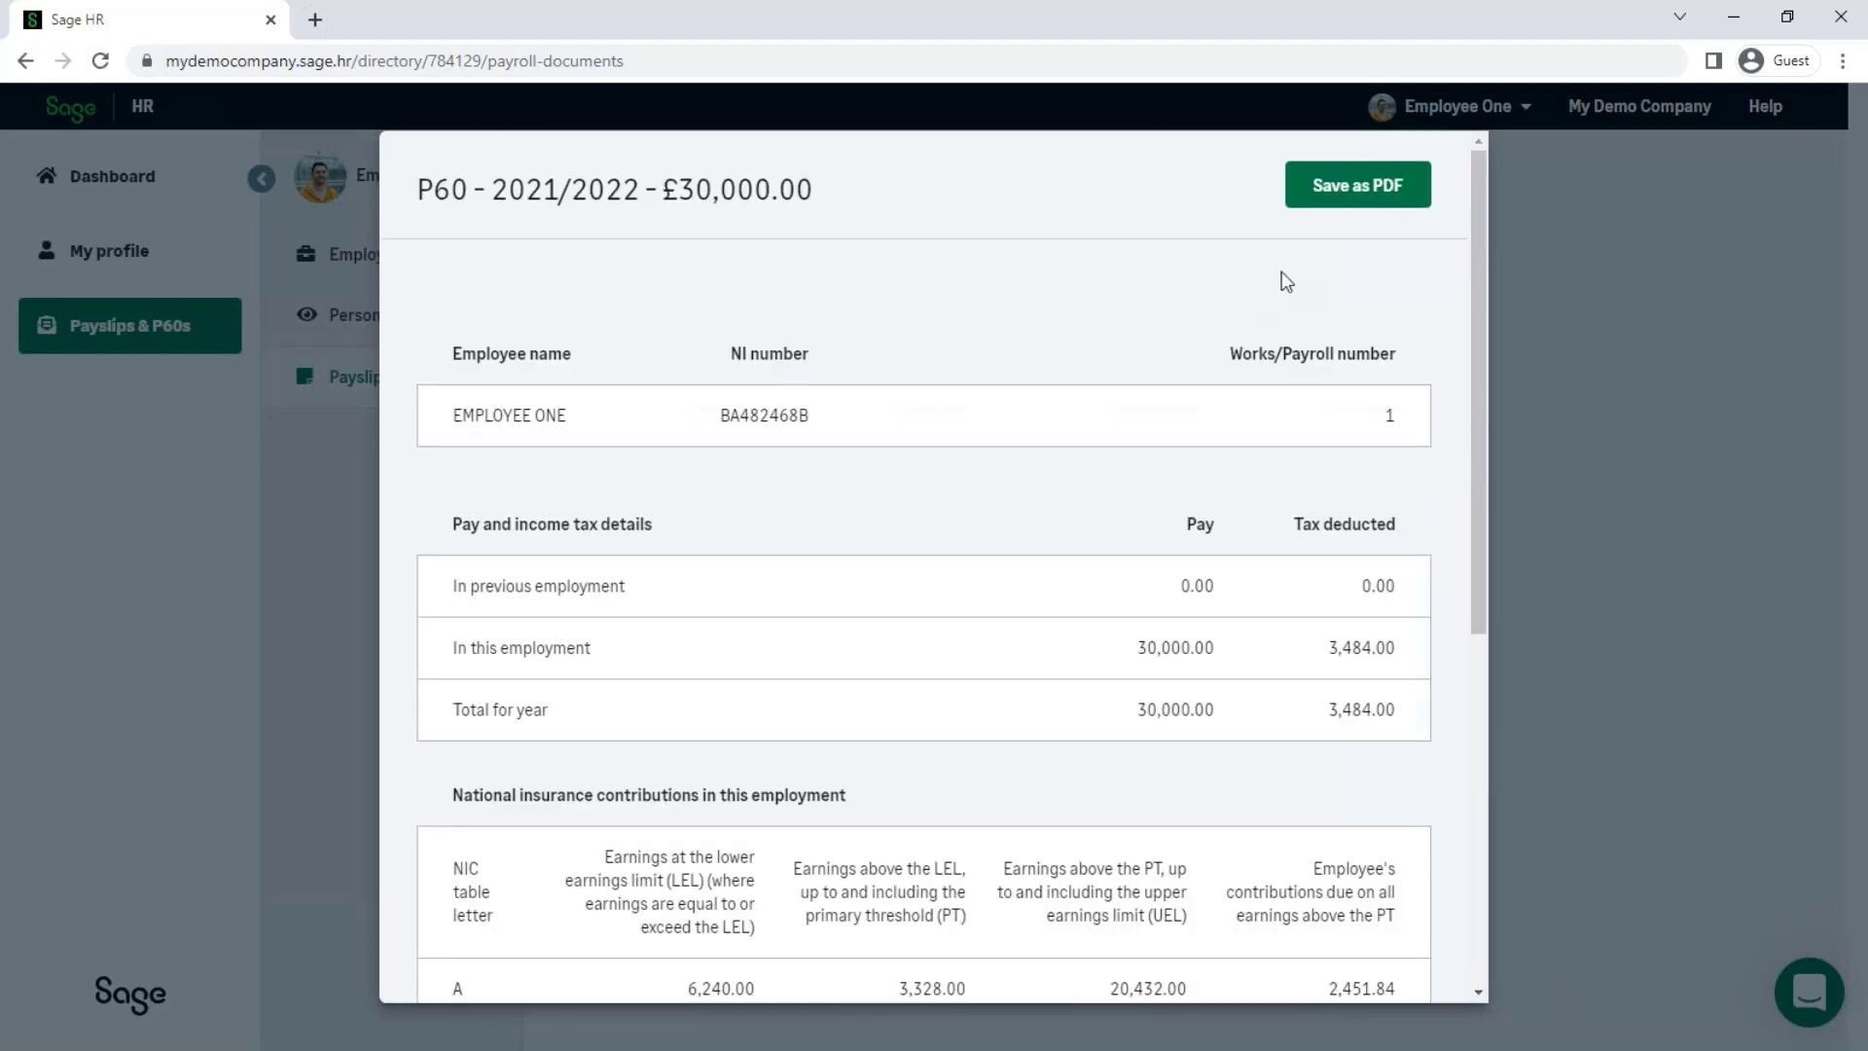
click(1348, 188)
click(1697, 381)
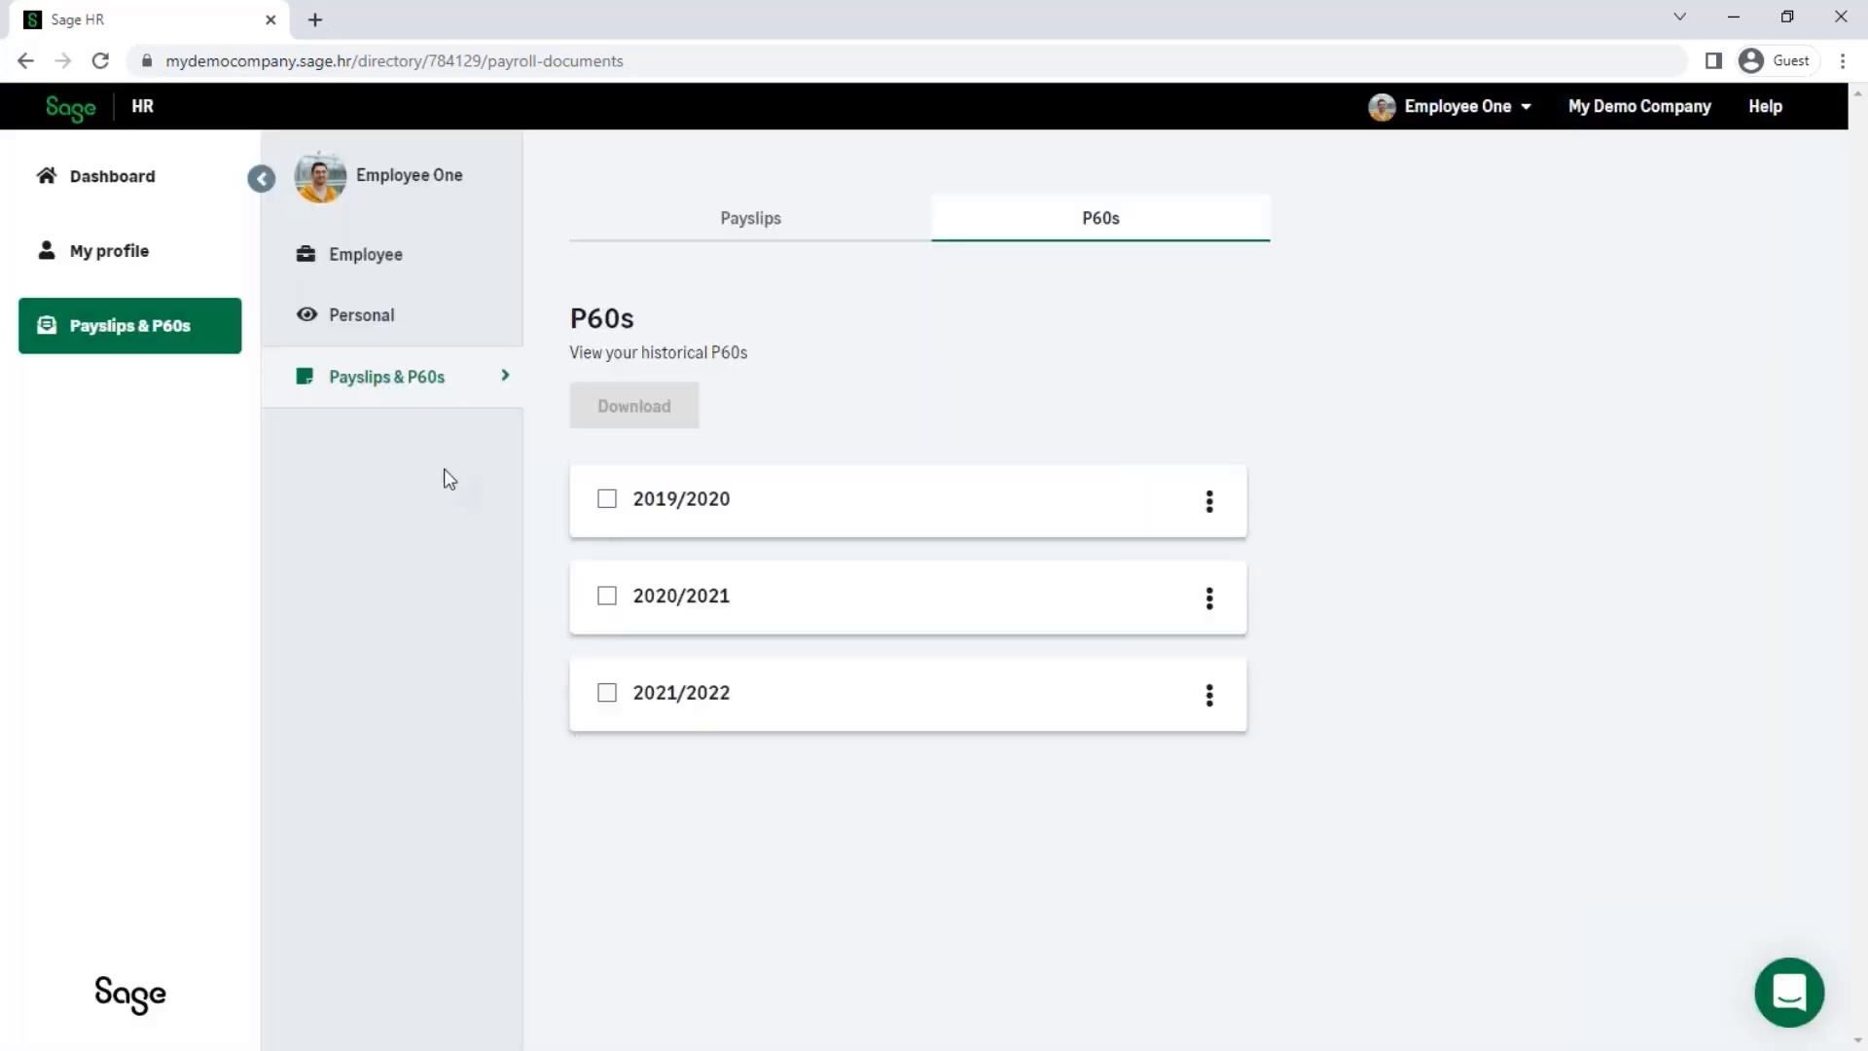
click(137, 175)
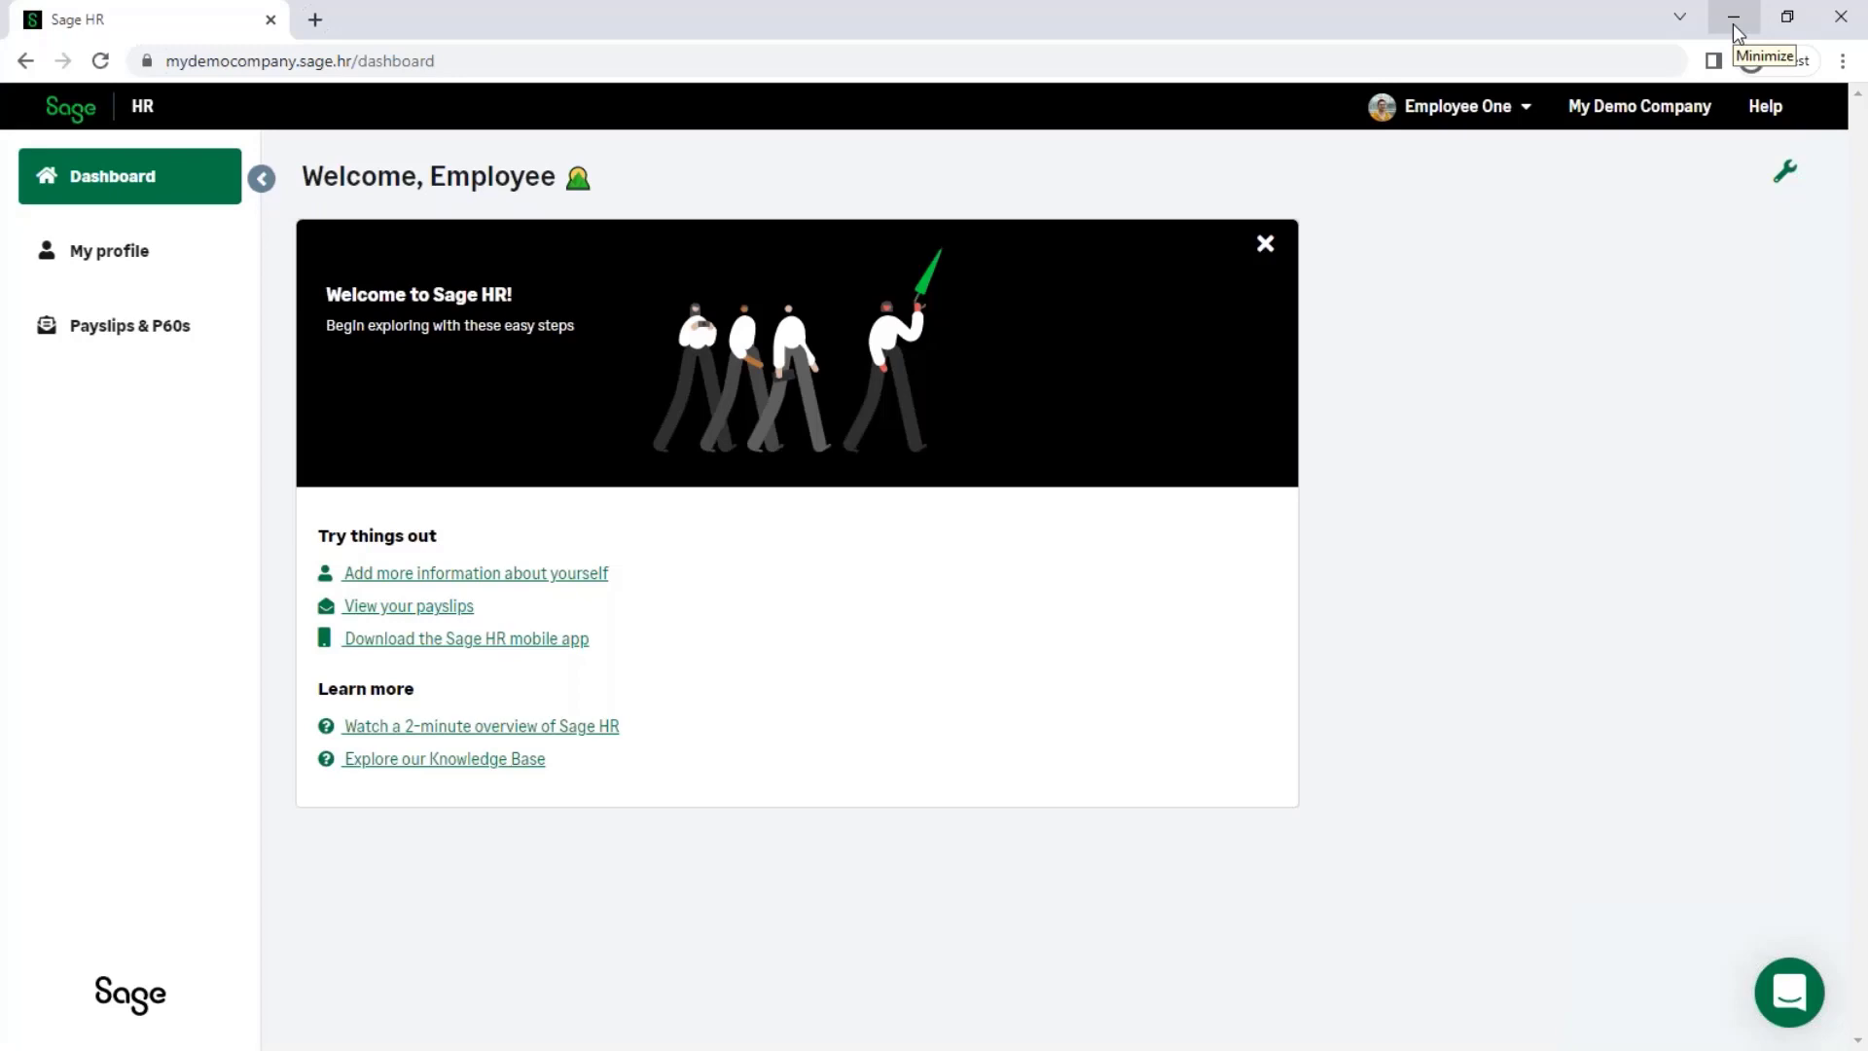
click(1732, 23)
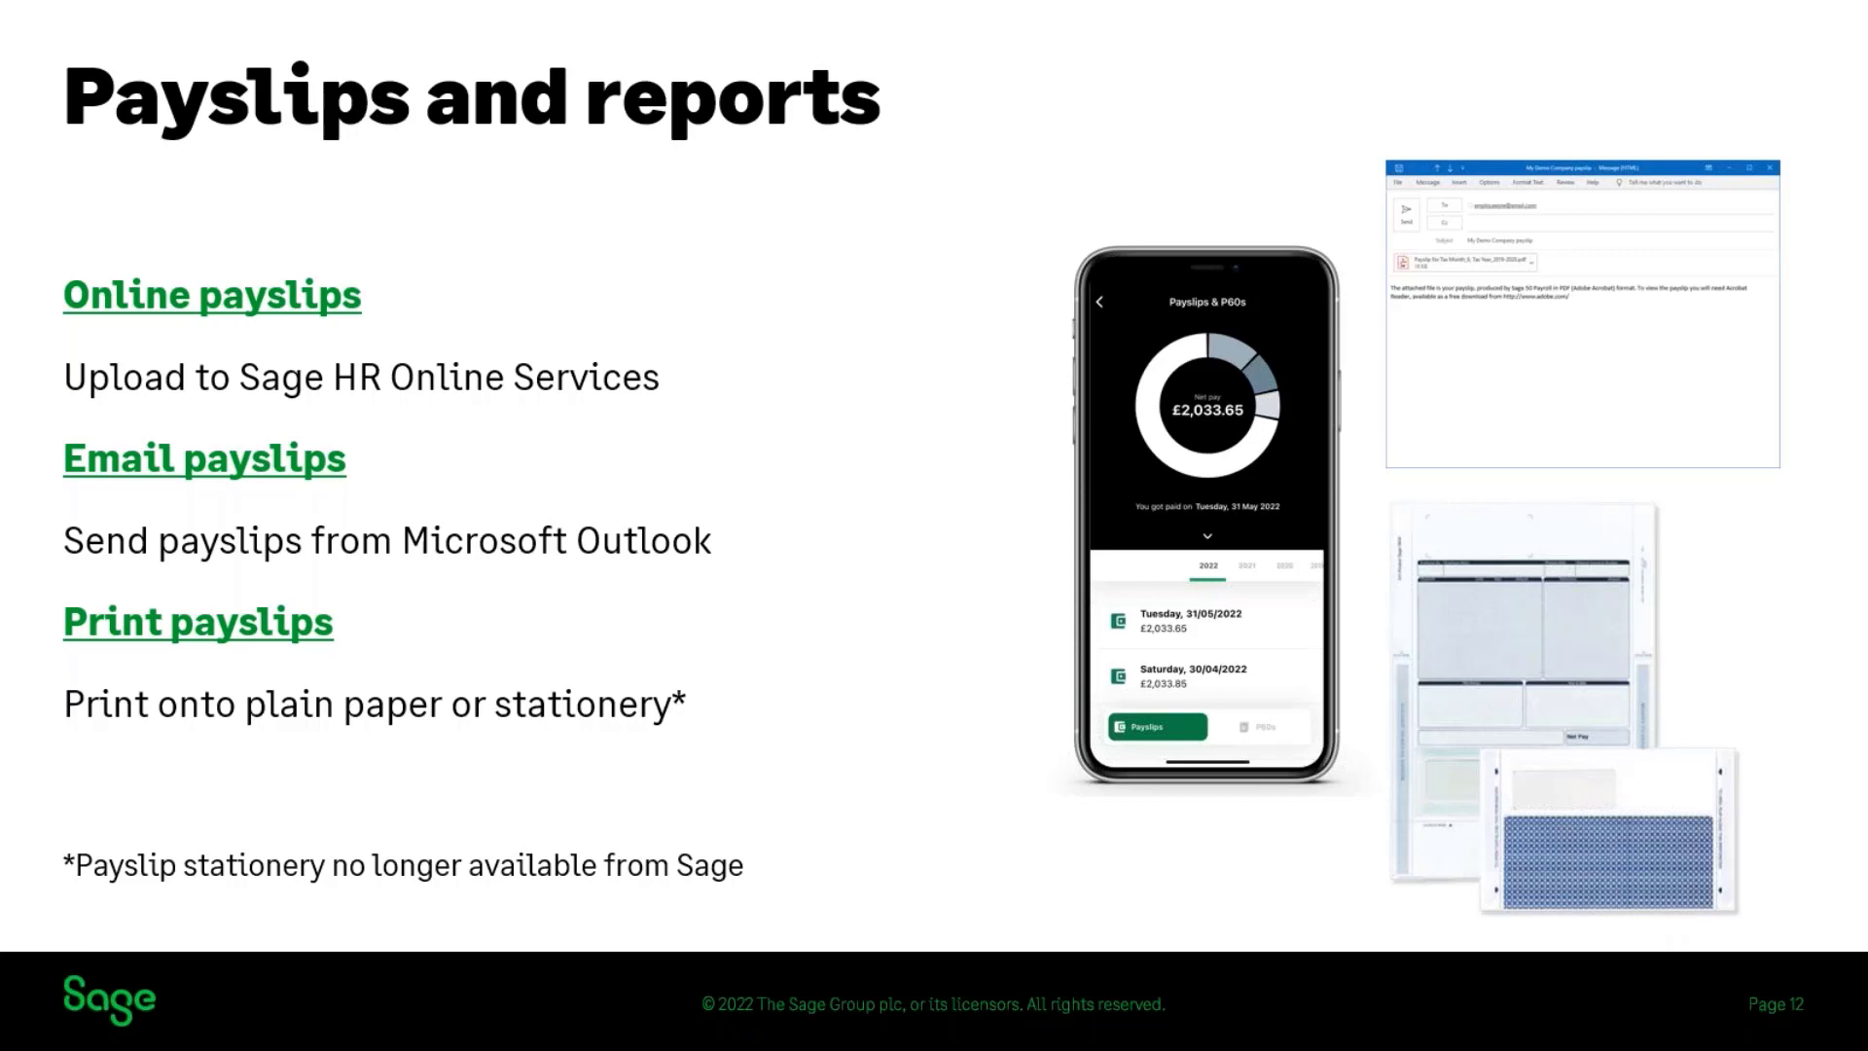
key(Right)
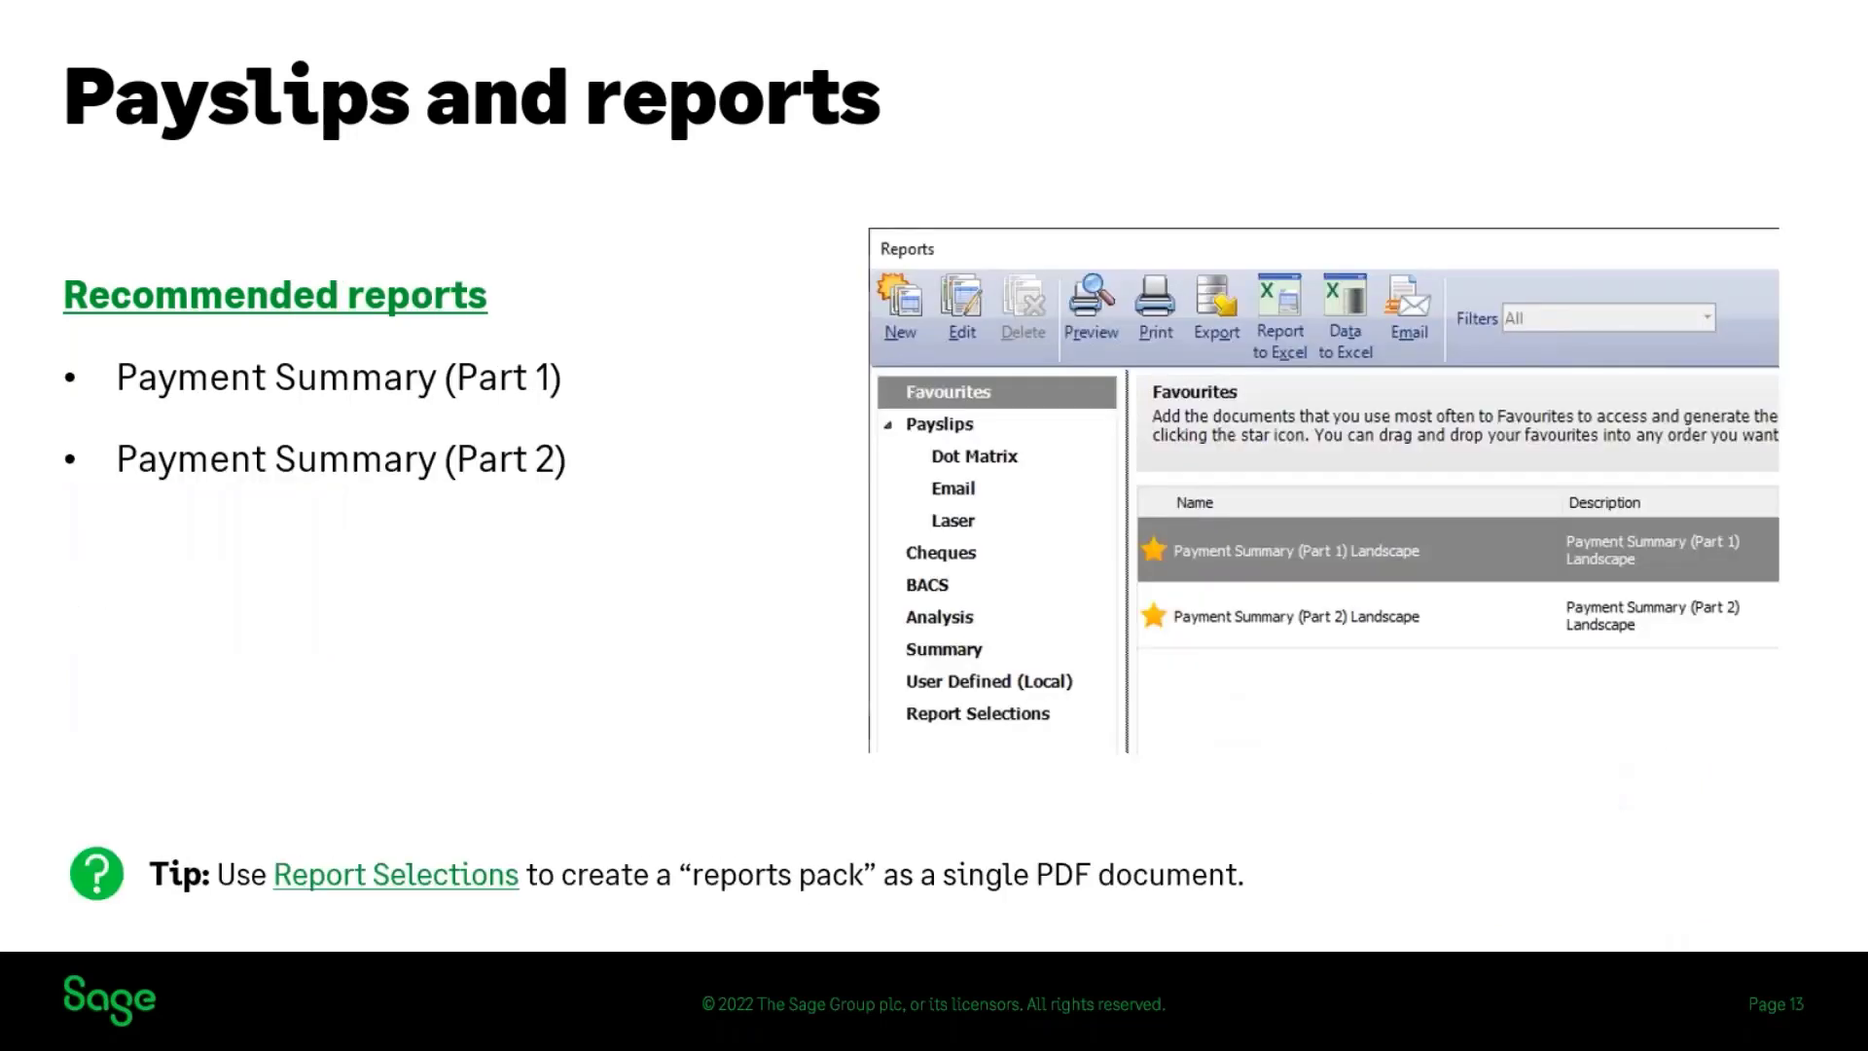
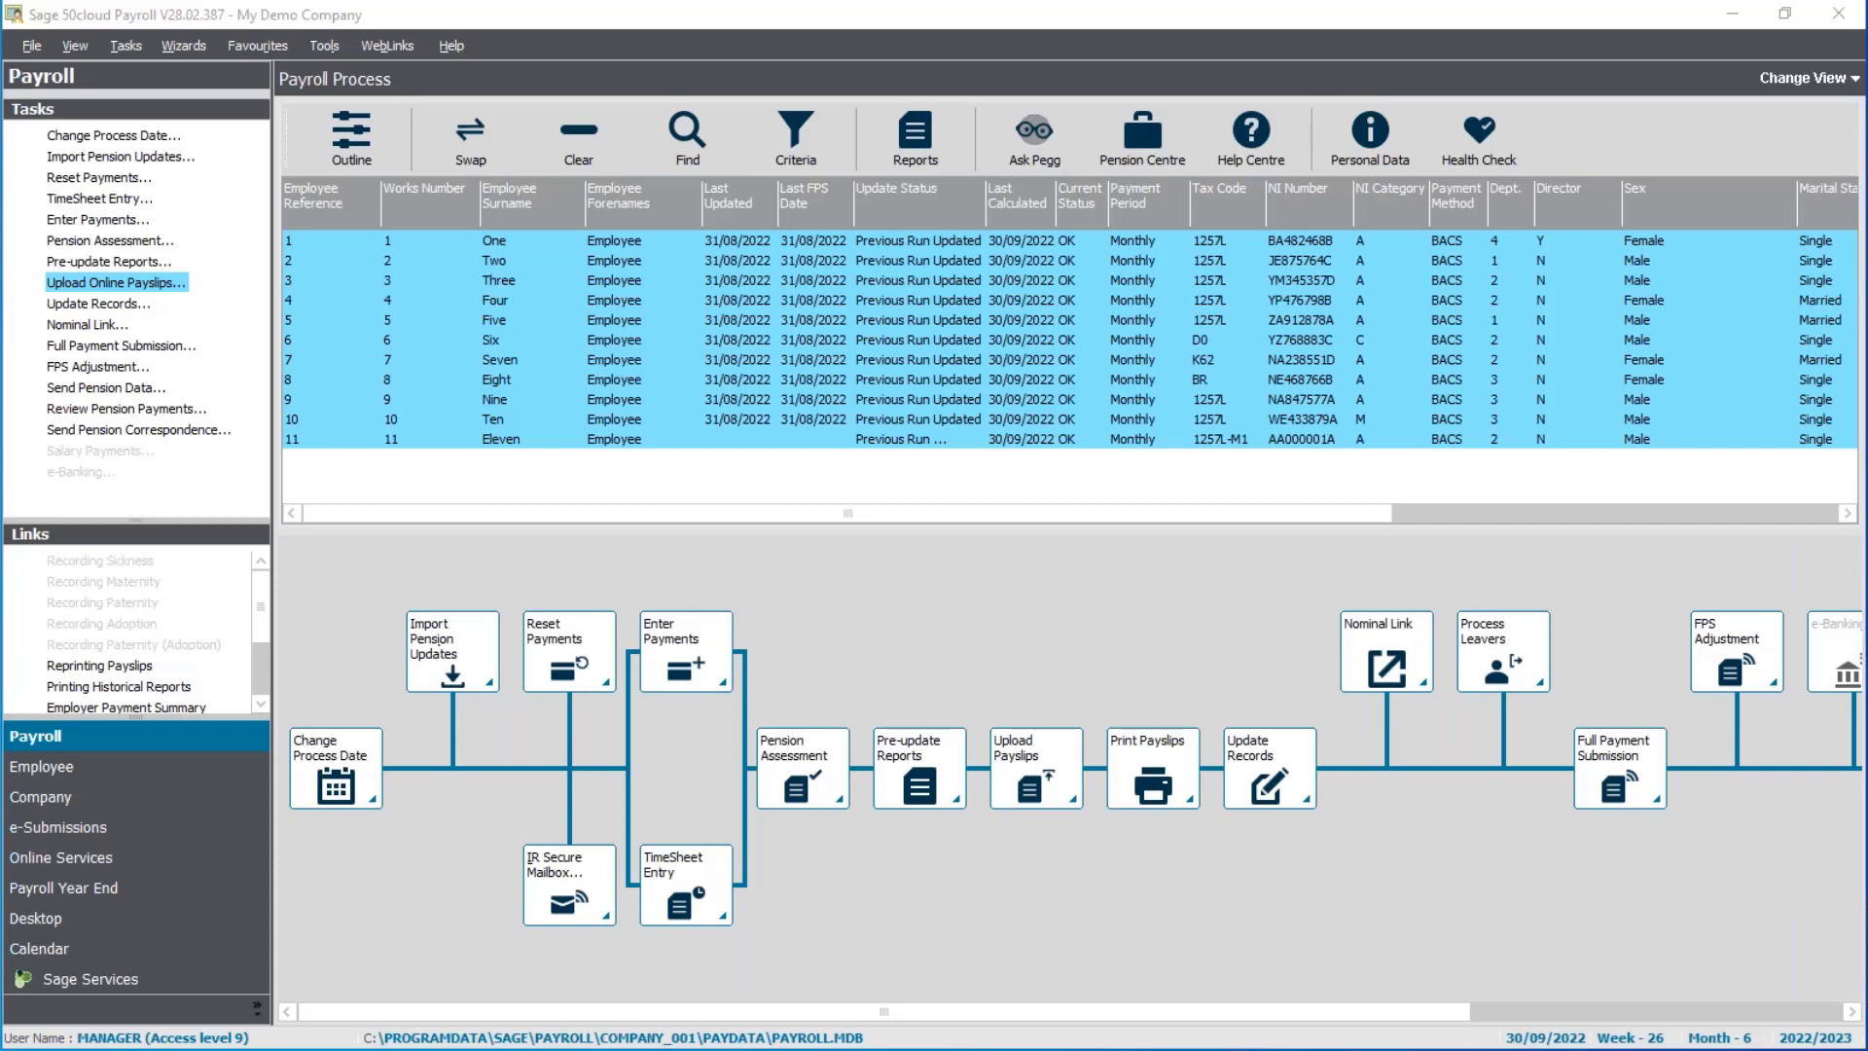
Start the Update Records Wizard and back up the data to the Payroll backups folder as "Sept pre update backup"
click(93, 304)
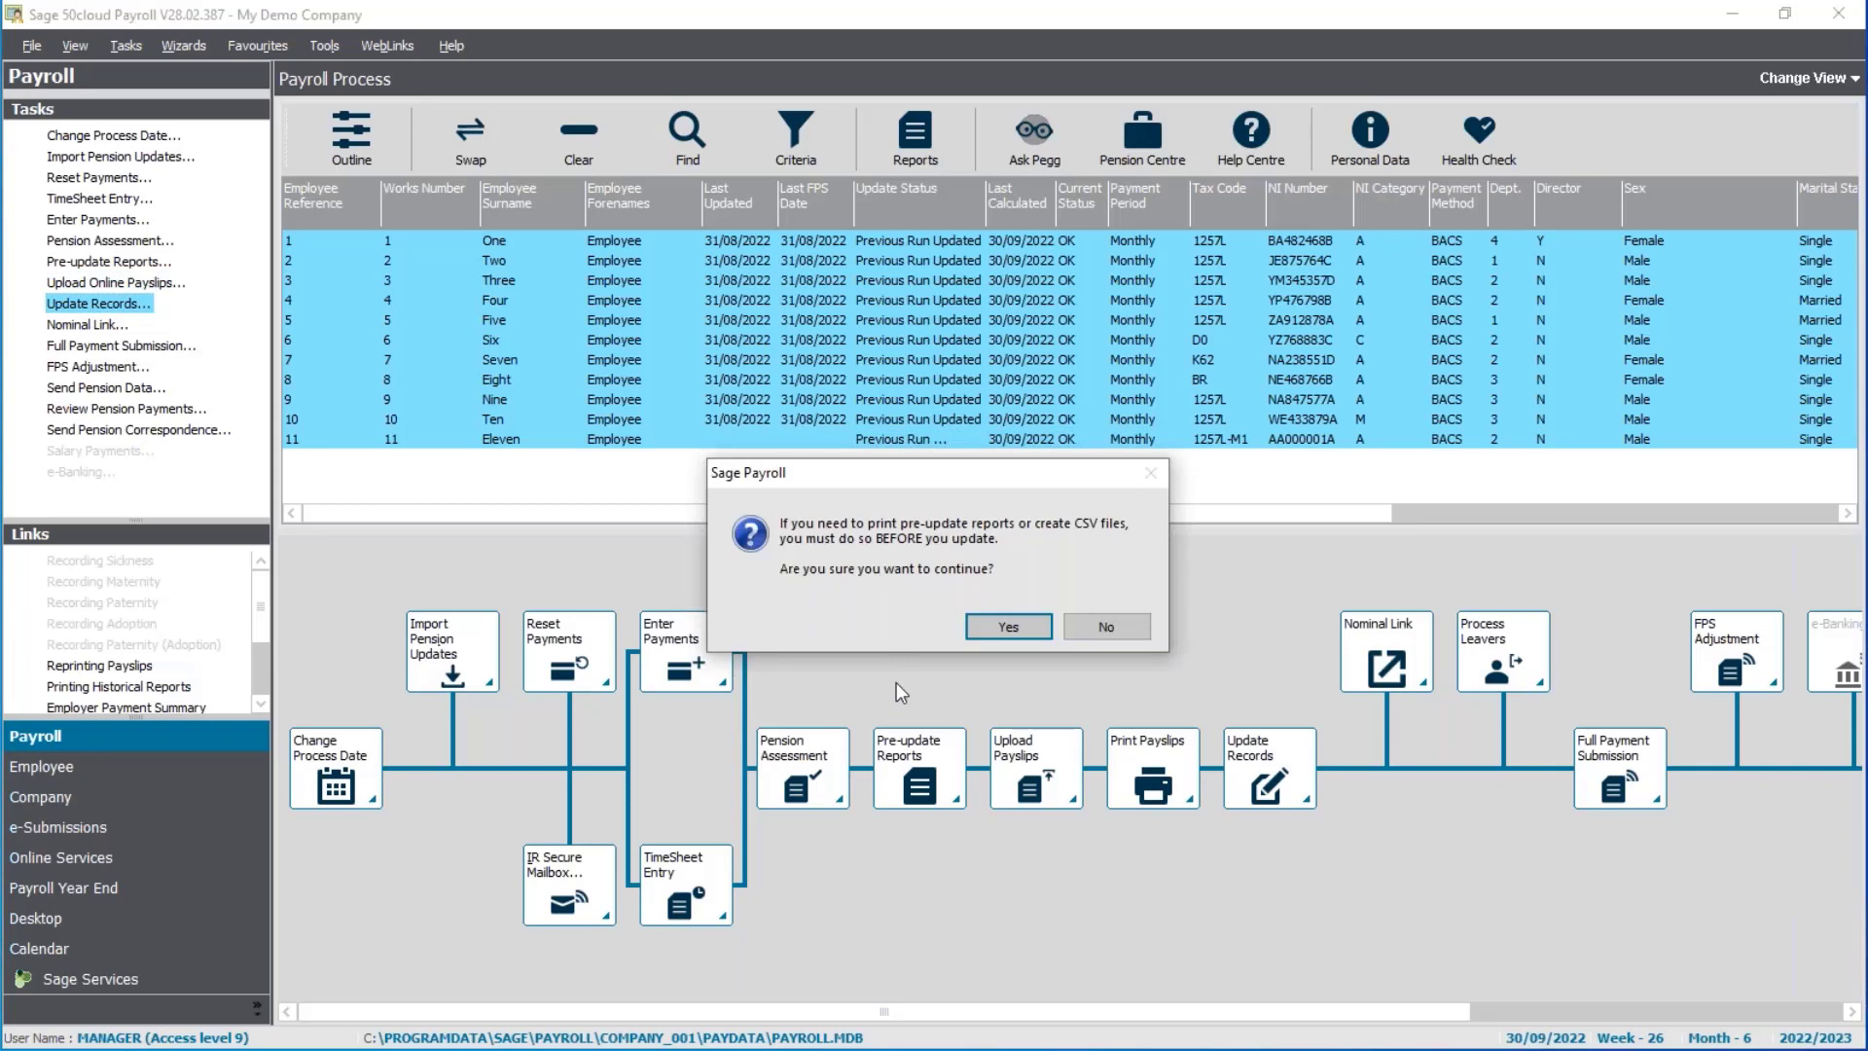
click(997, 628)
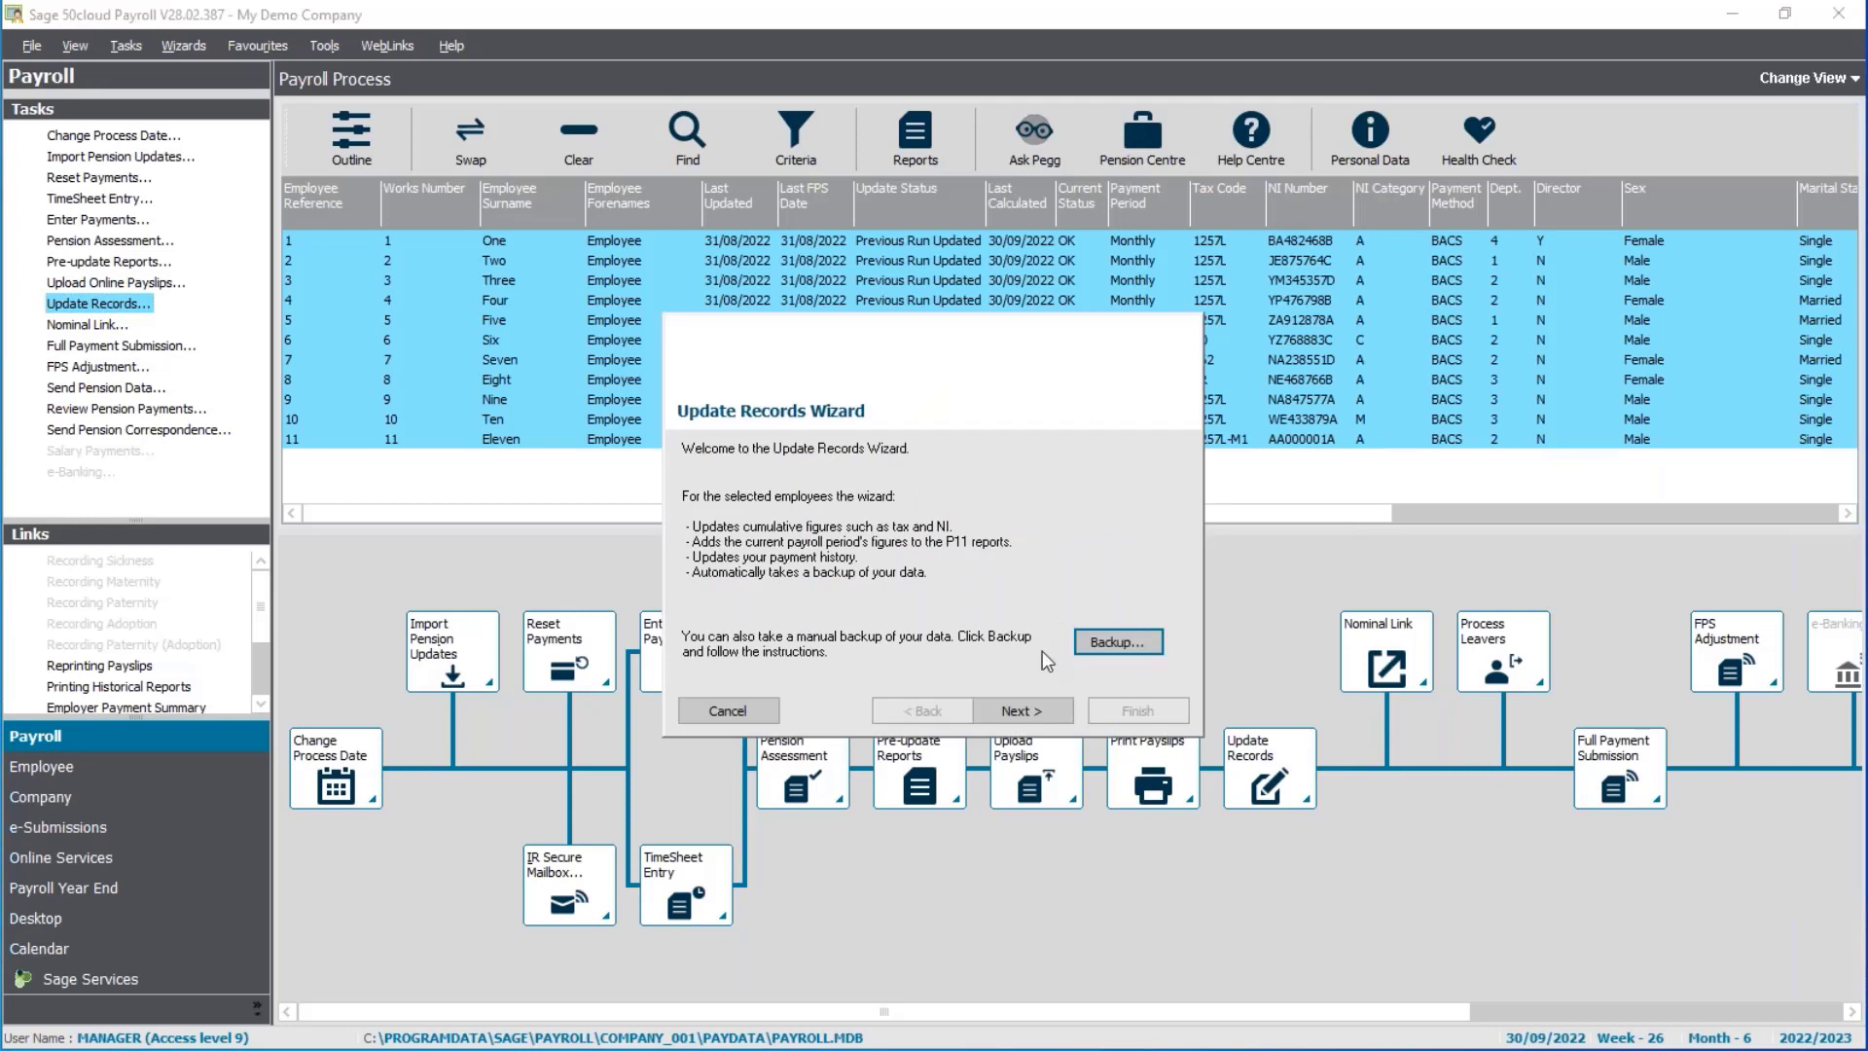
click(1119, 643)
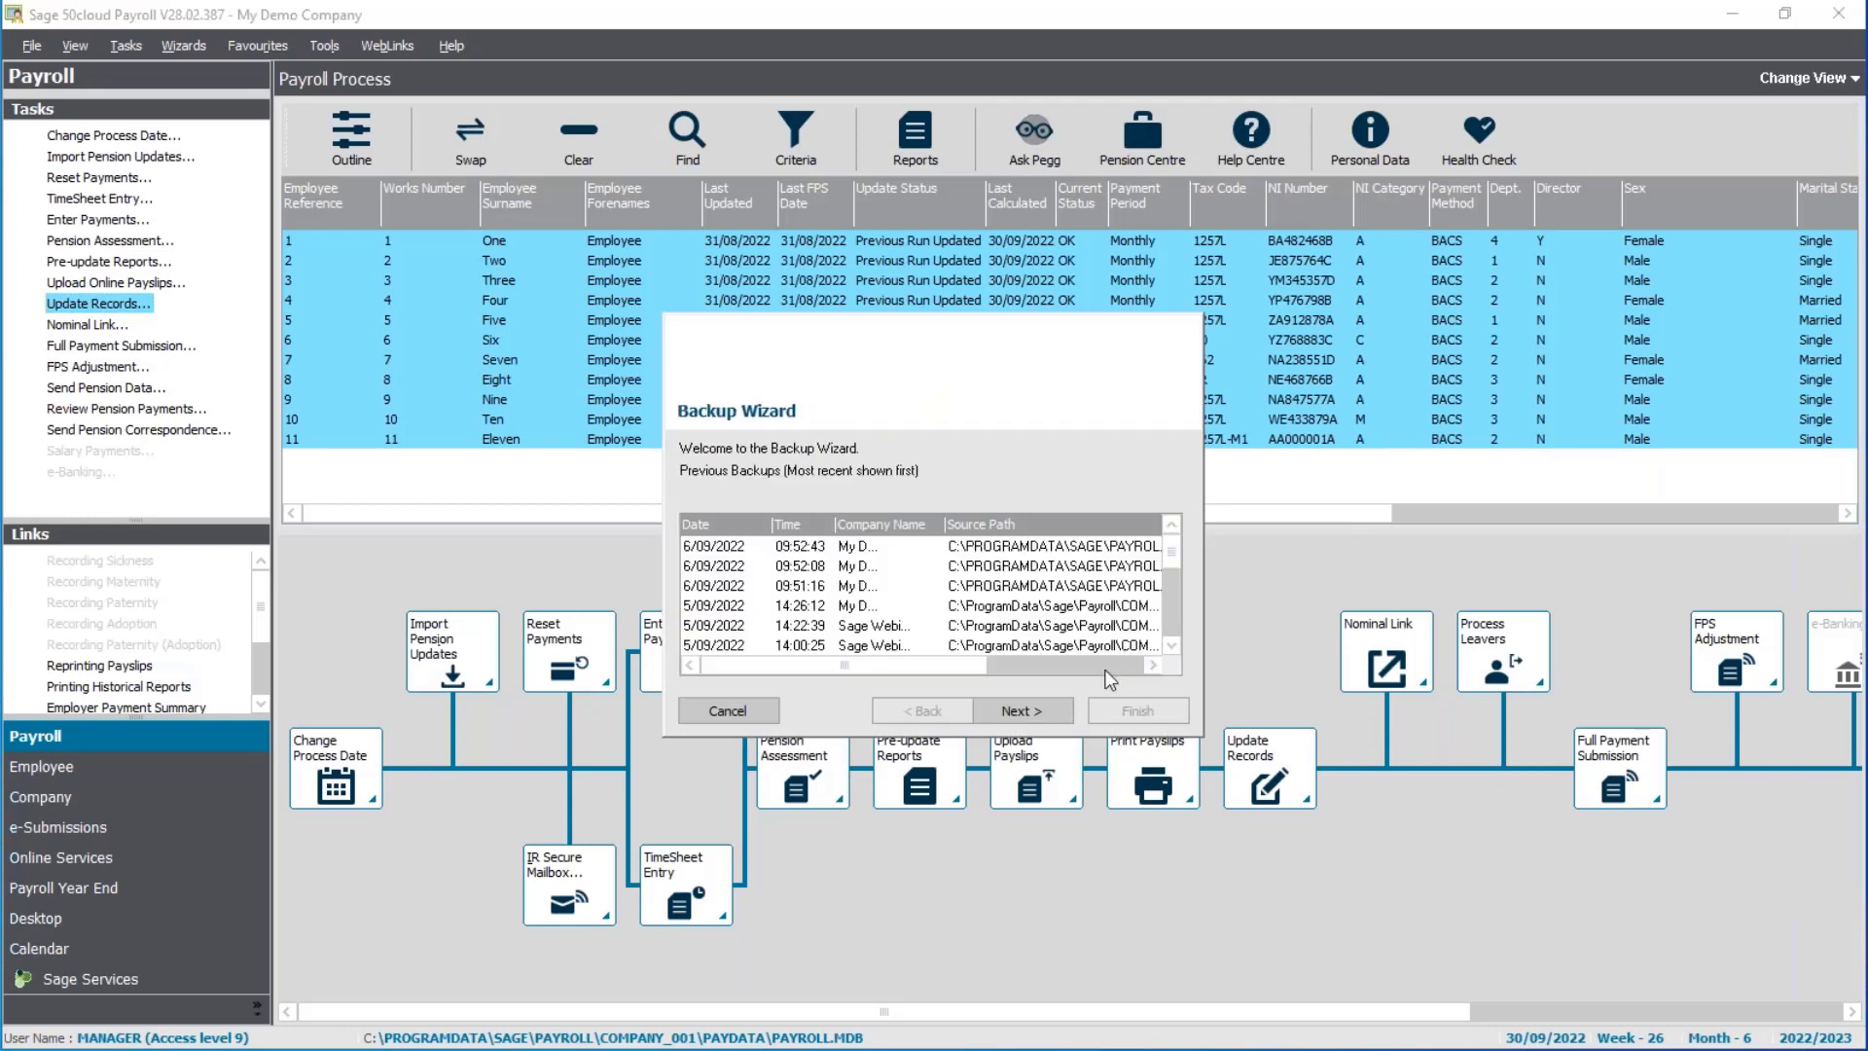
click(1026, 712)
click(1029, 714)
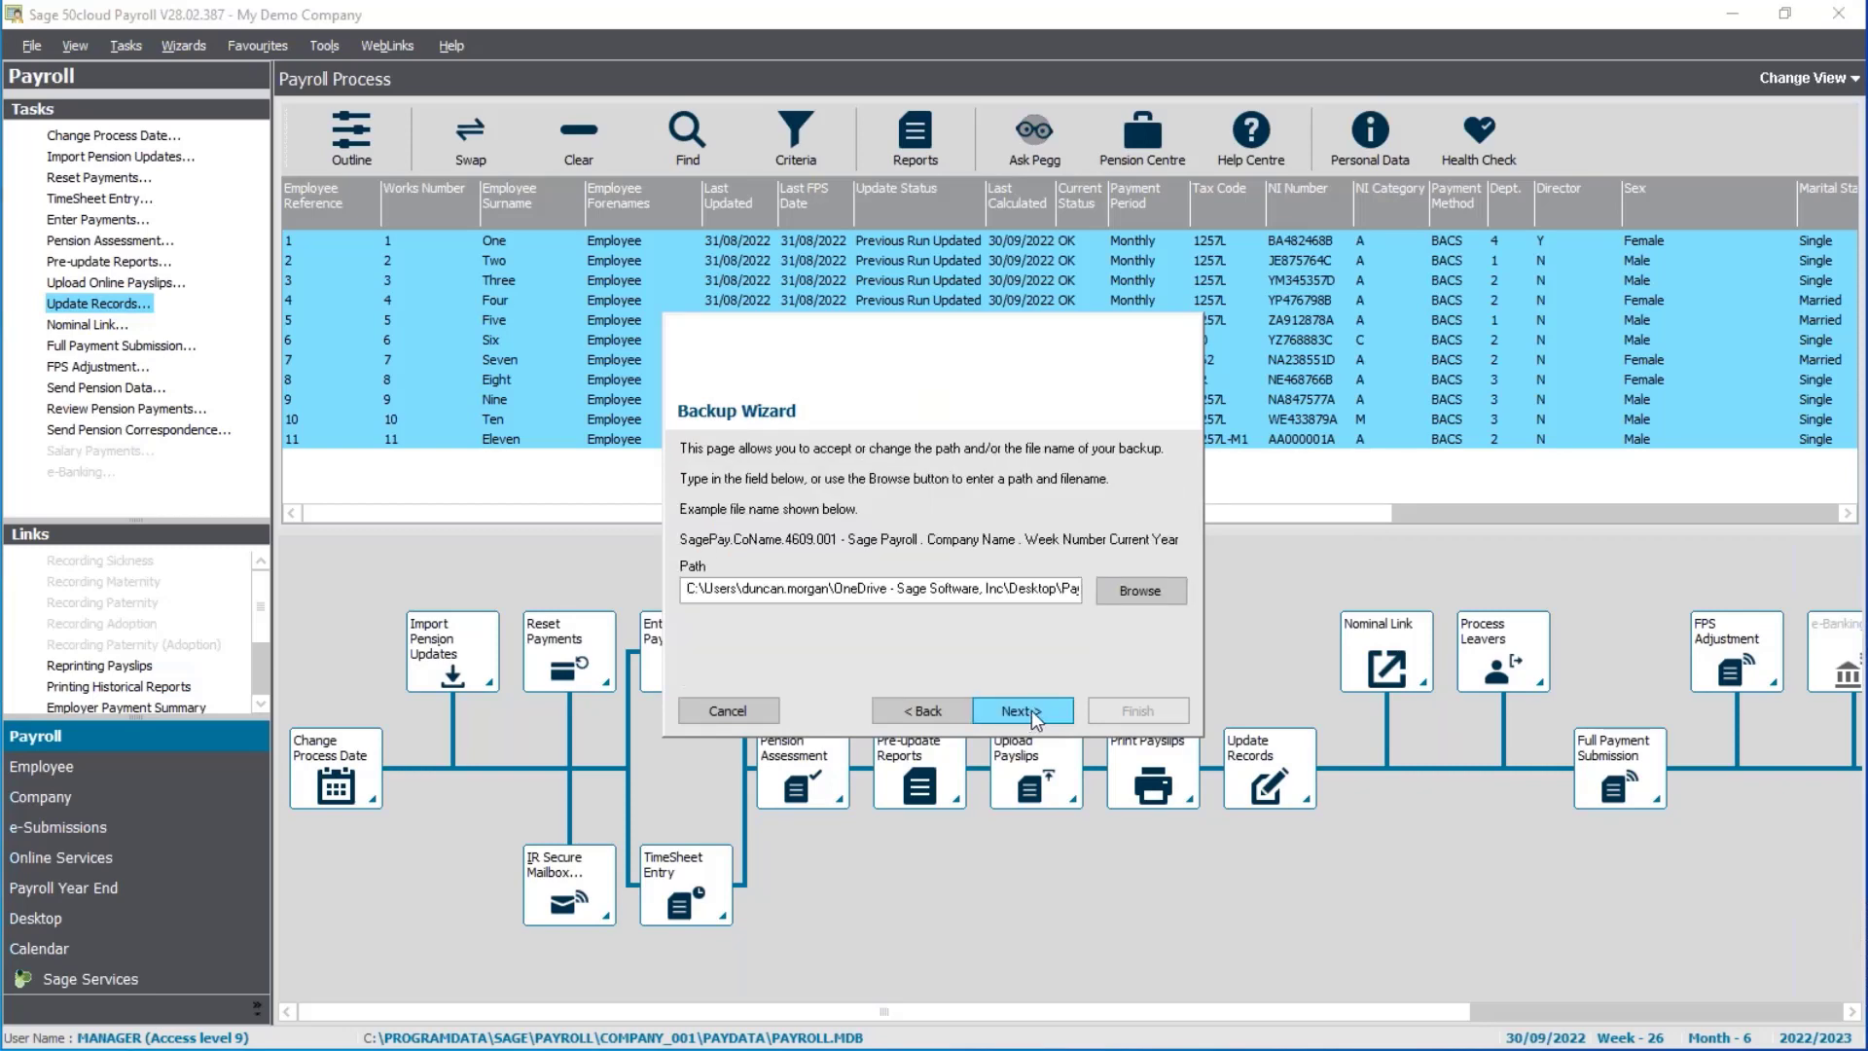
click(1152, 601)
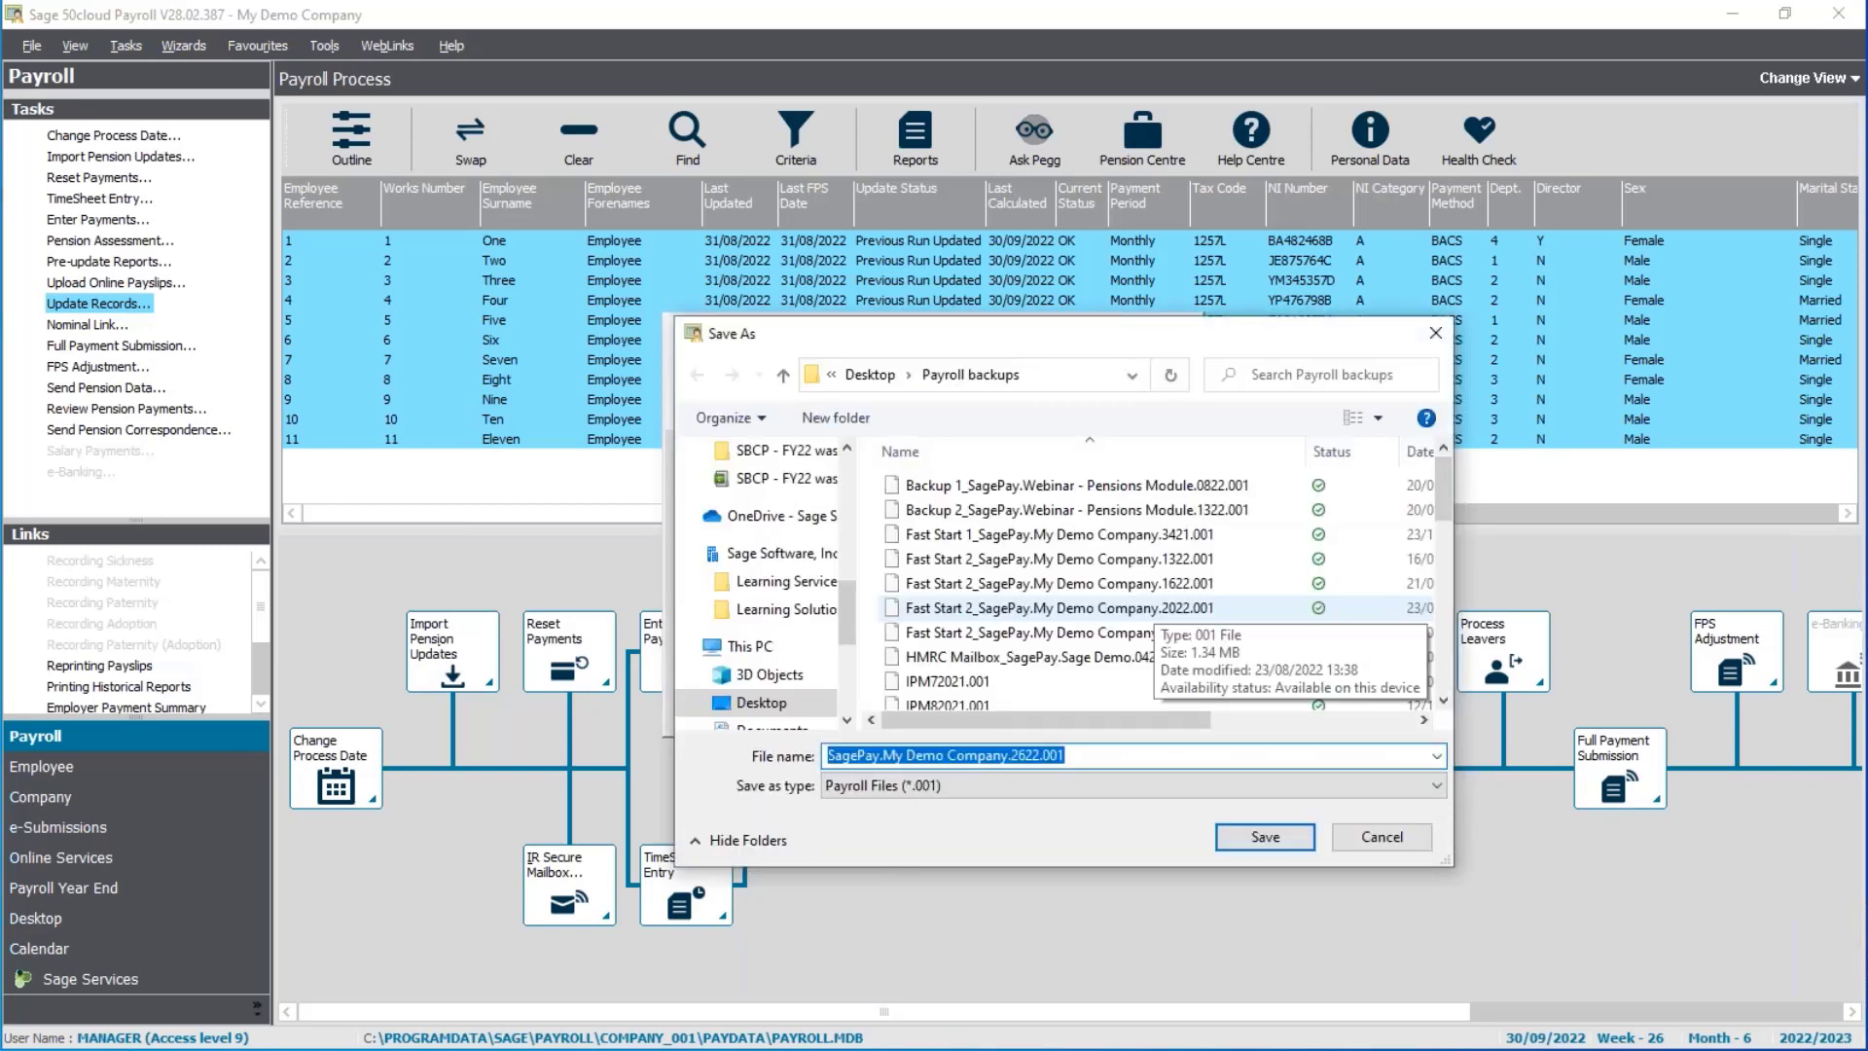
text(Sept)
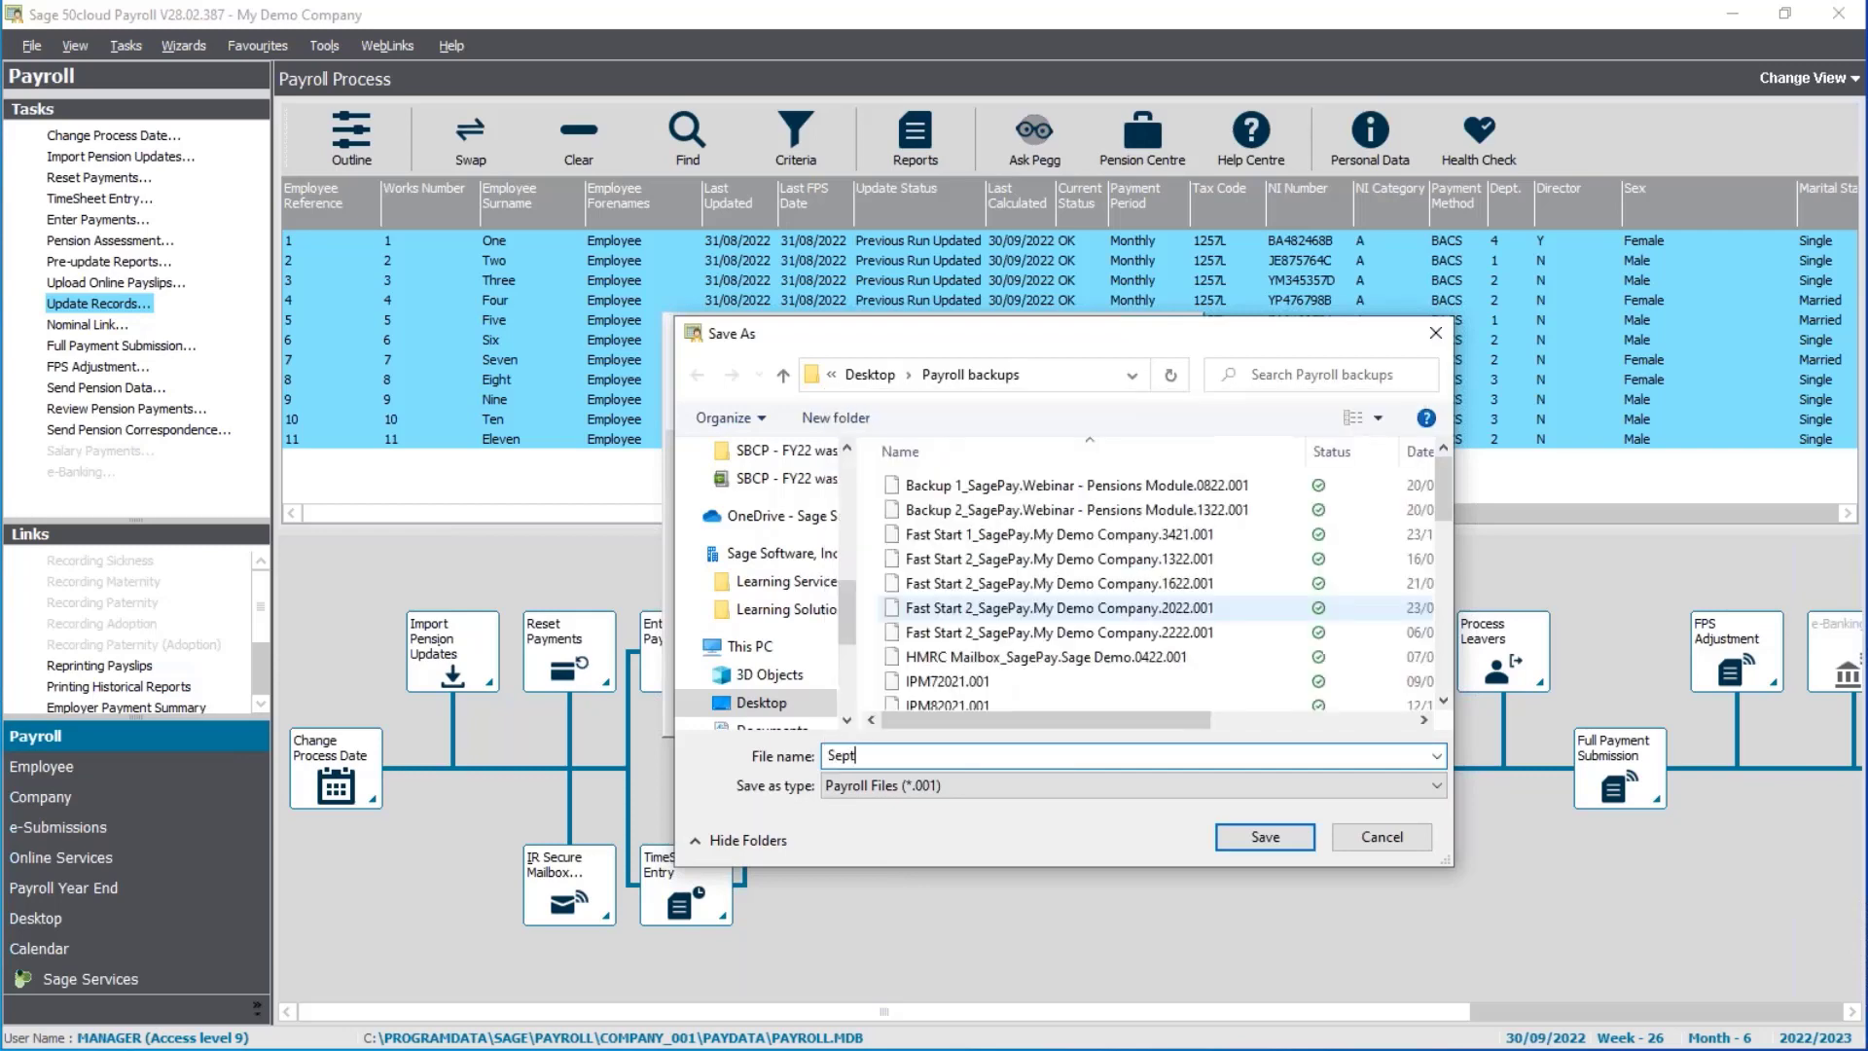
text( pre update backup)
click(1265, 839)
click(1027, 708)
click(1149, 715)
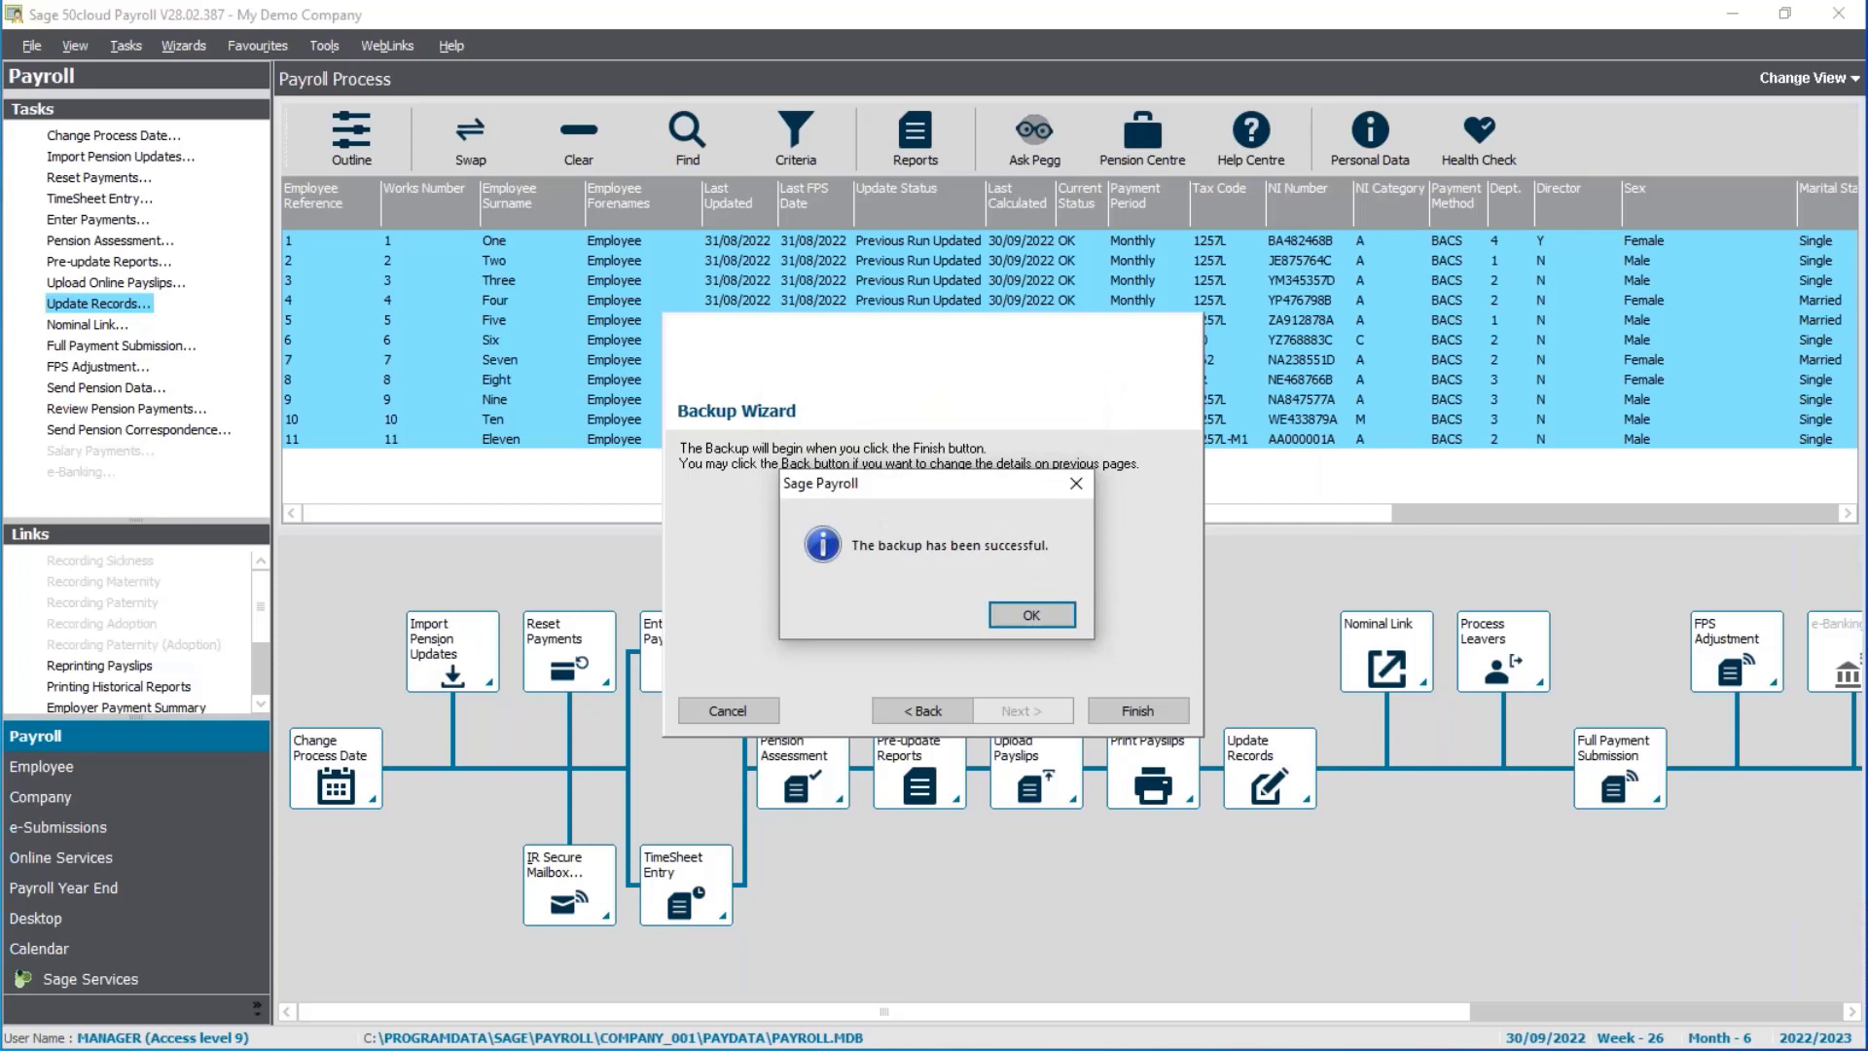
click(1030, 617)
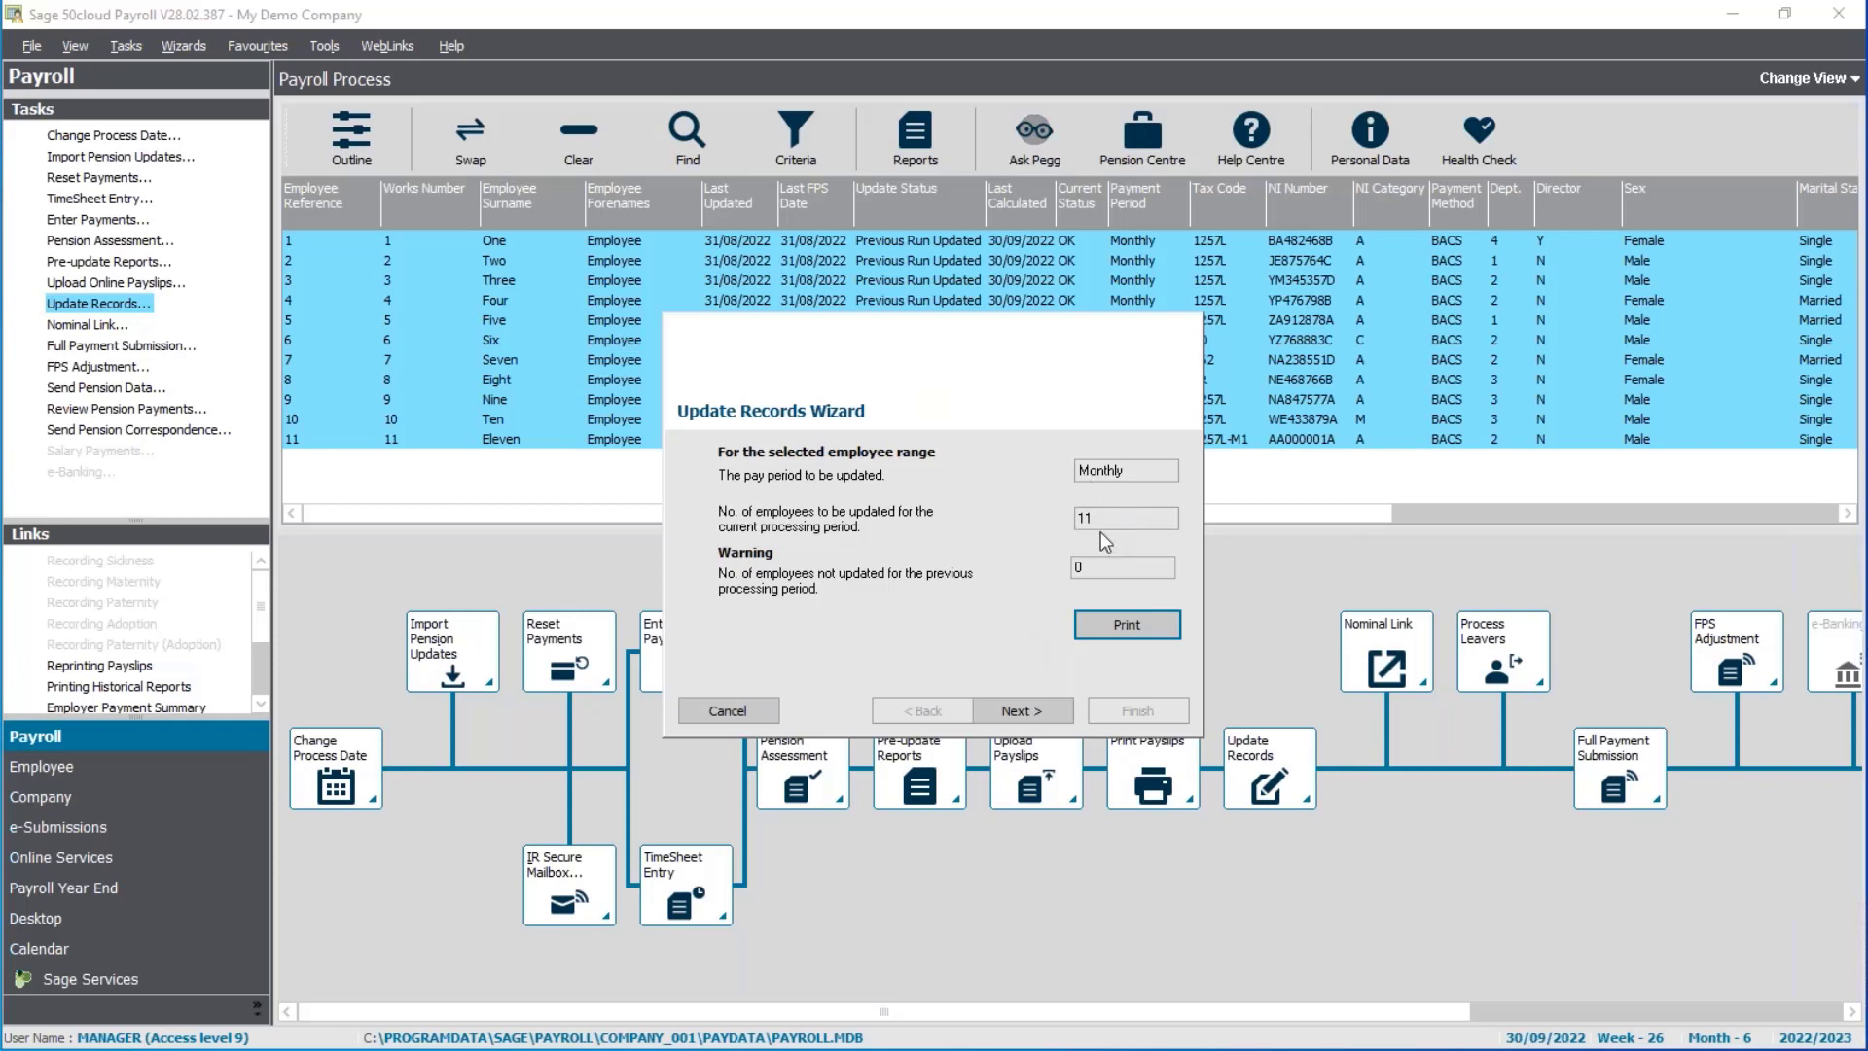
Update the September records for all the selected monthly employees and complete the Update Records Wizard
click(1037, 708)
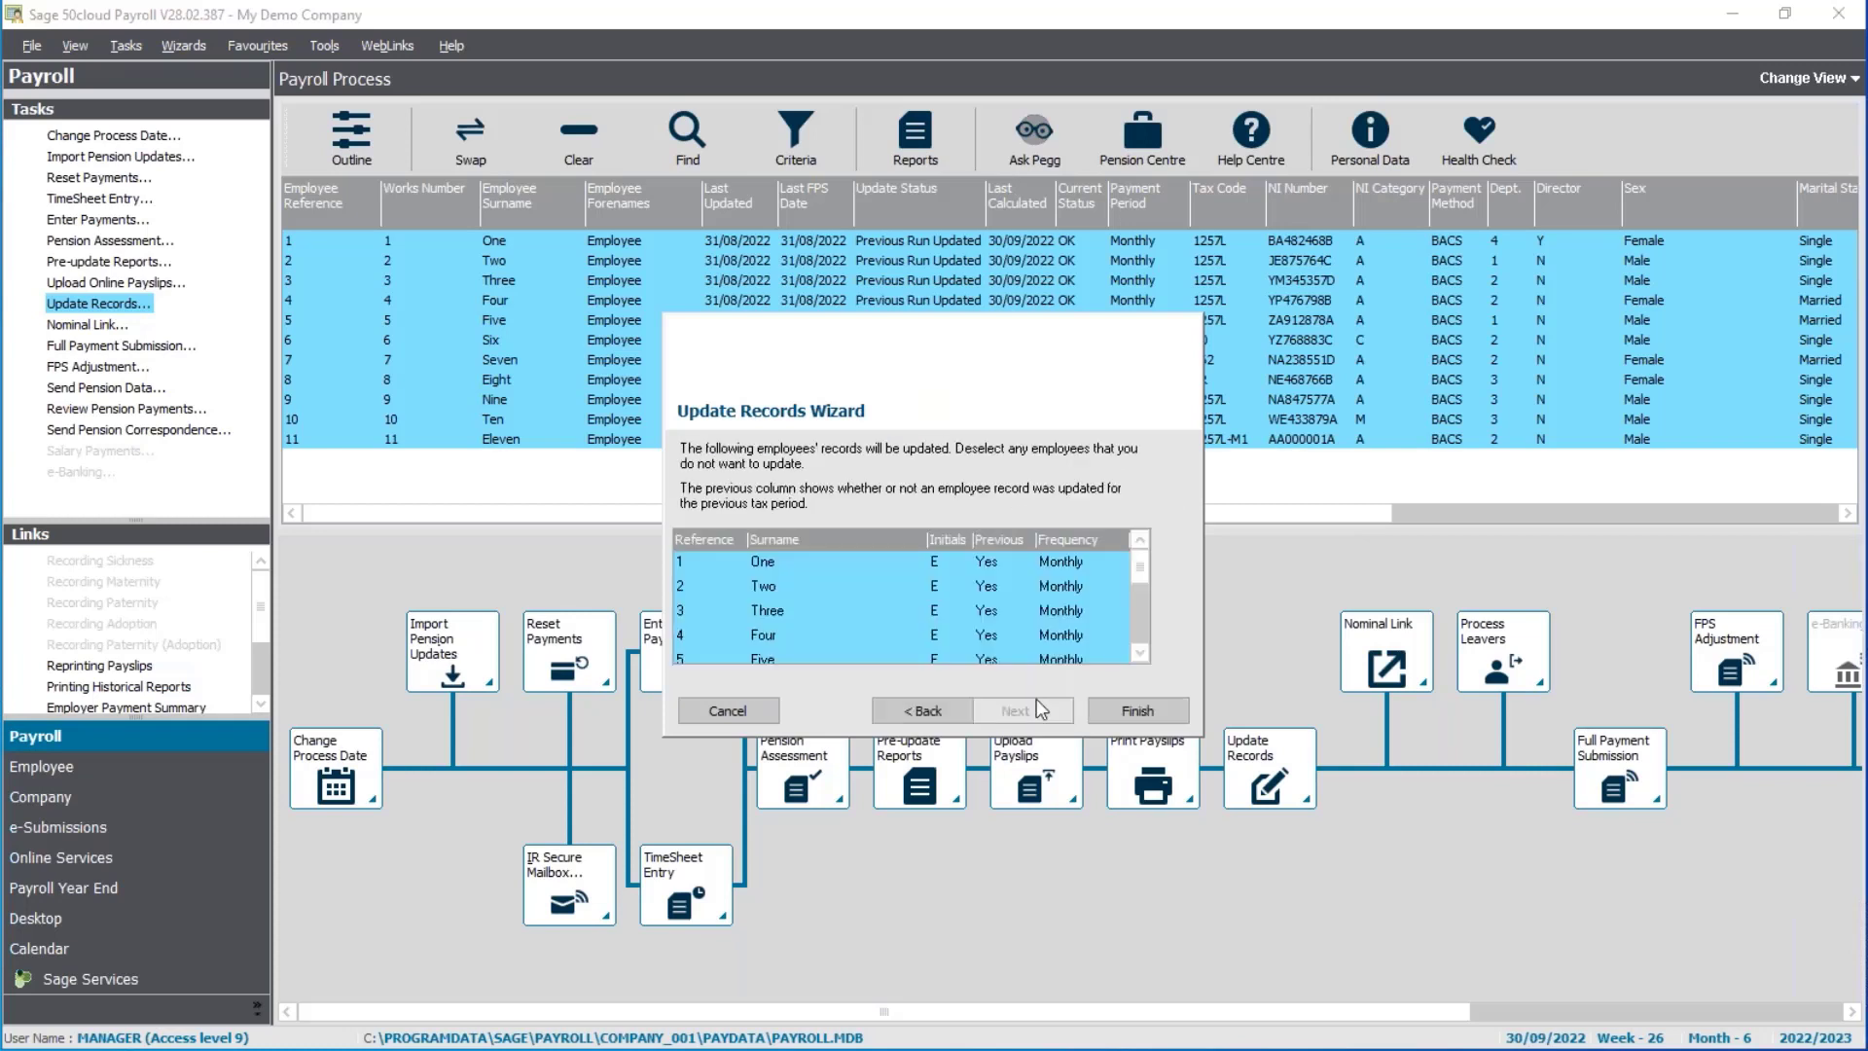
click(1109, 709)
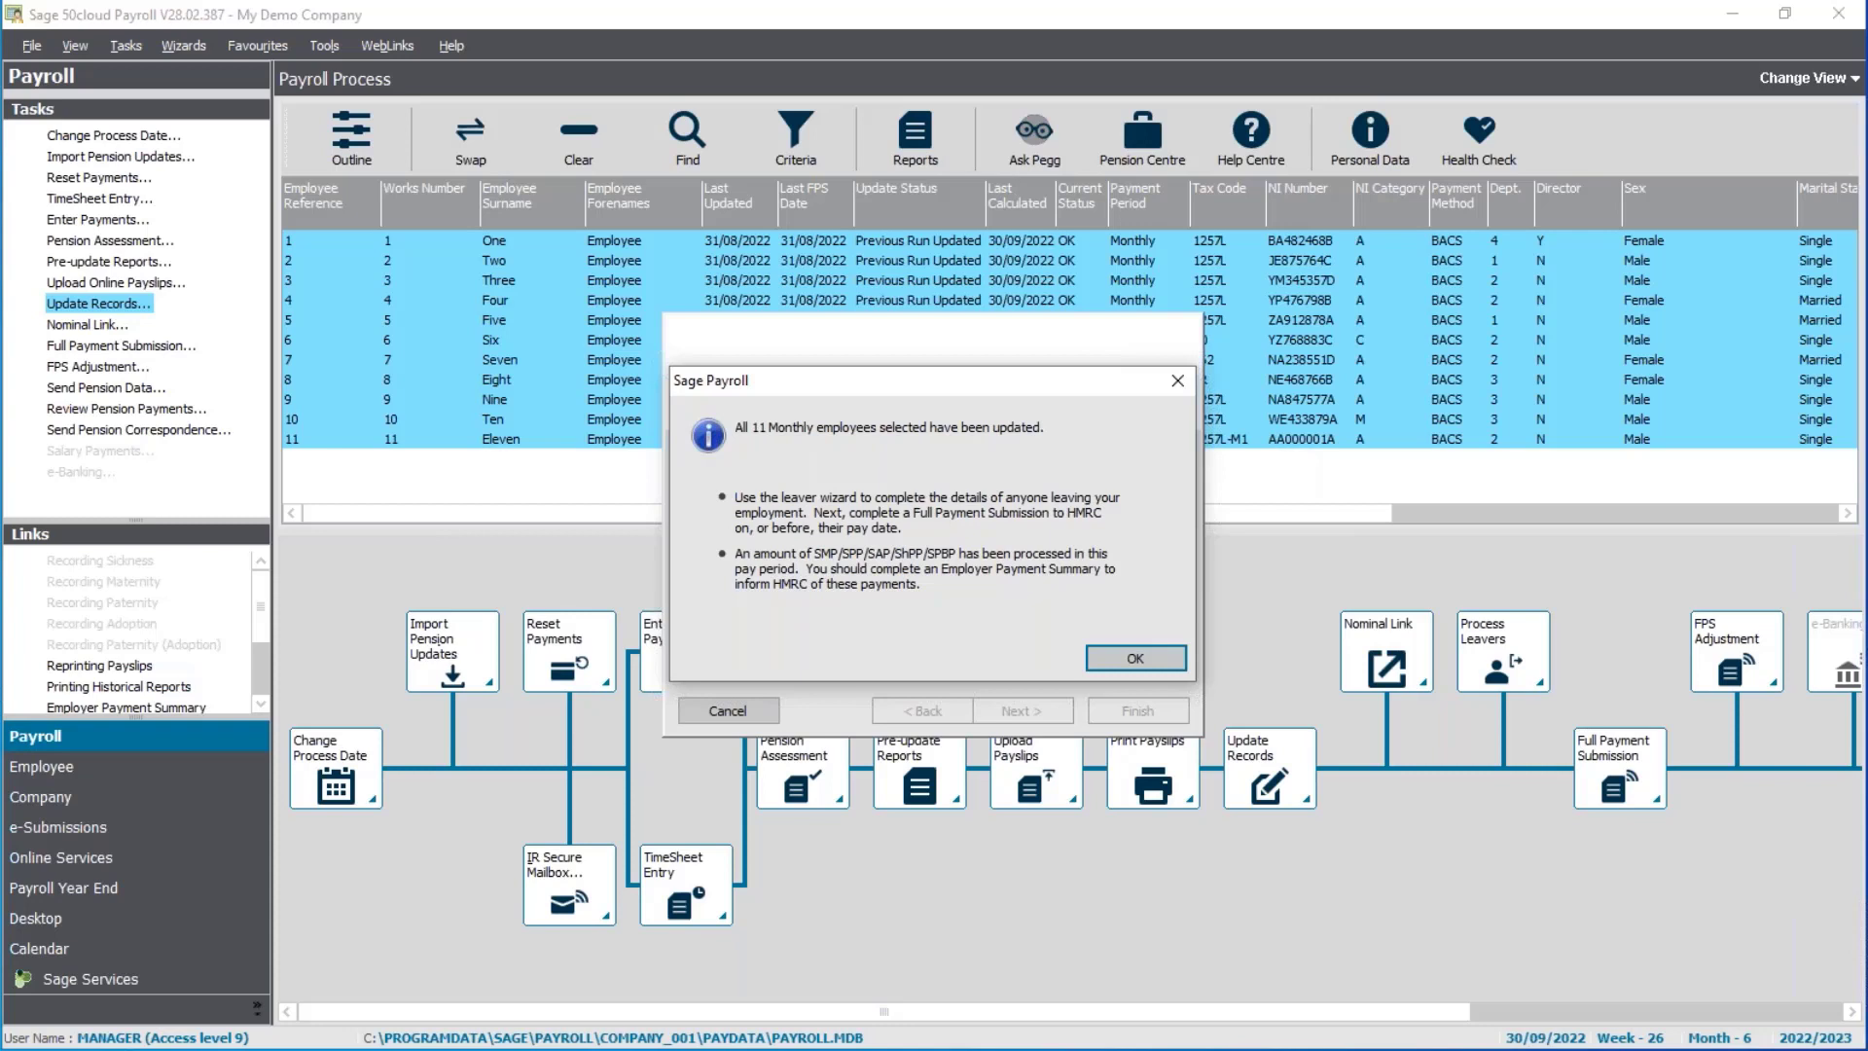
click(1135, 659)
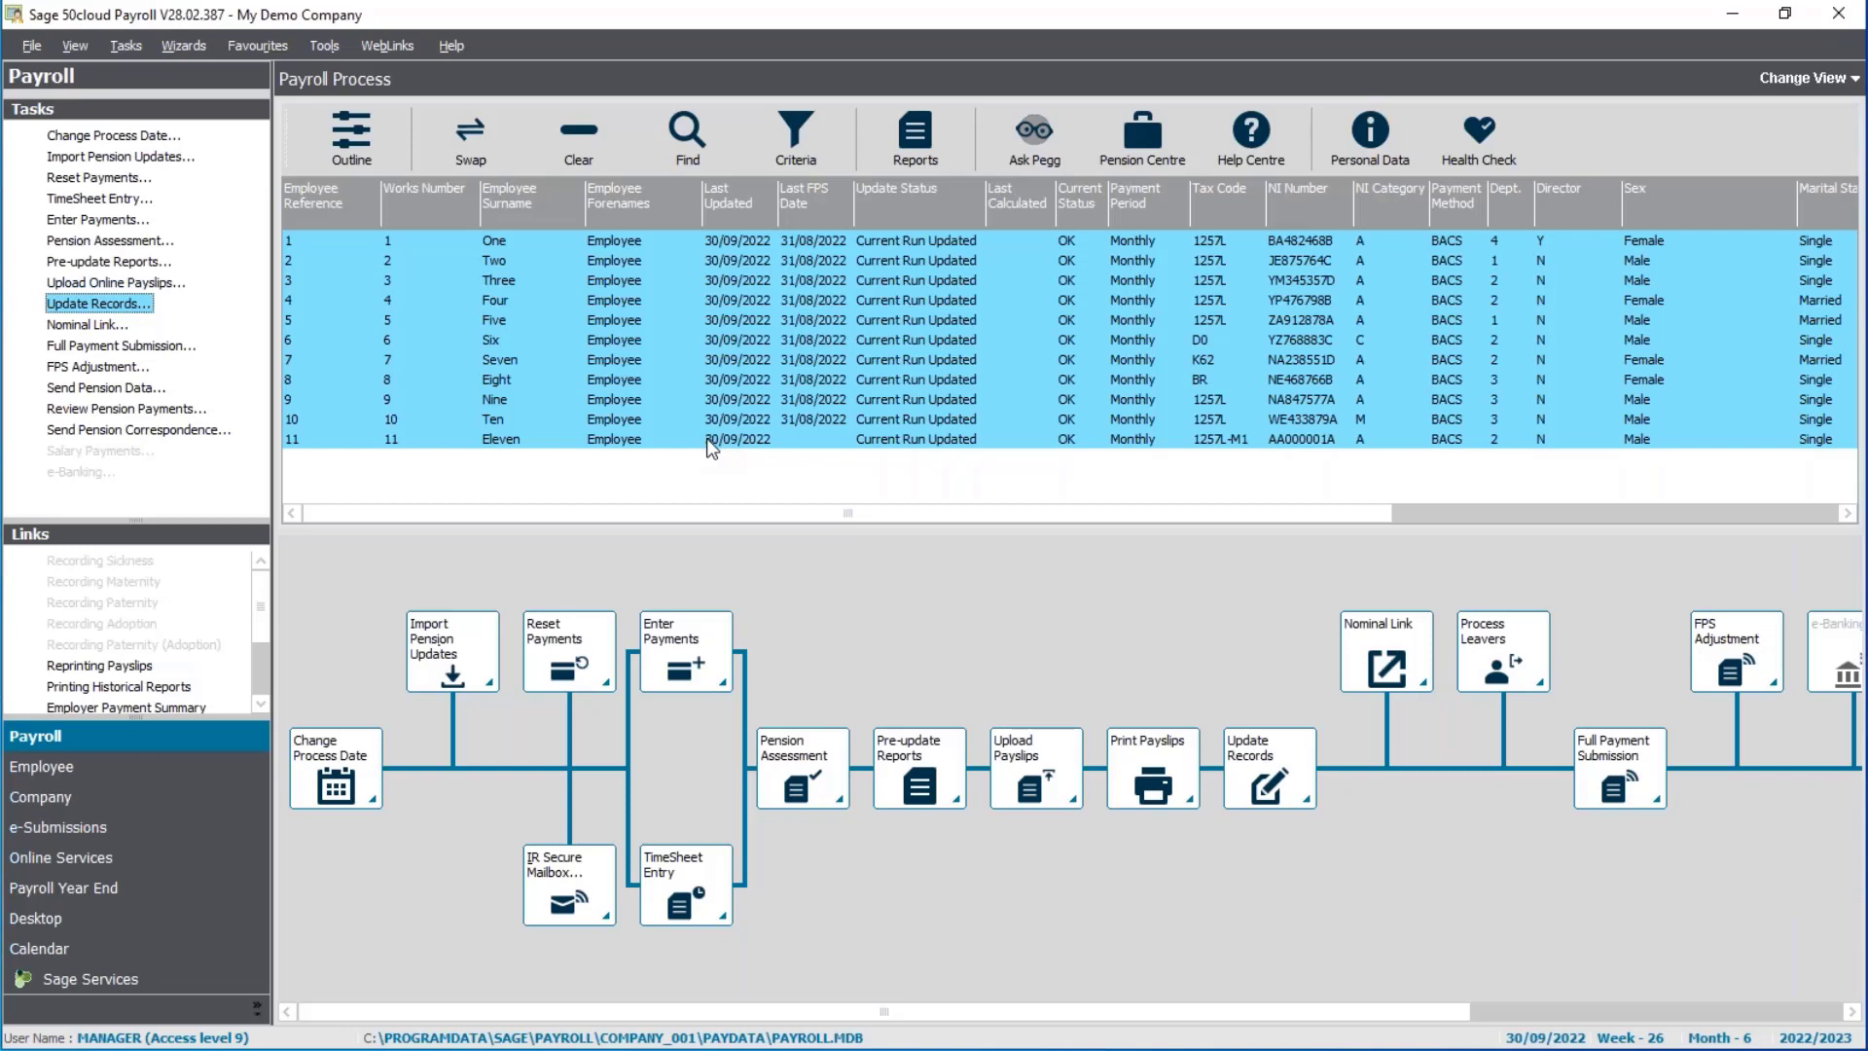
Select only Employee Three, start the Leaver Wizard for them, and set the leaving date to 23/09/2022
click(601, 142)
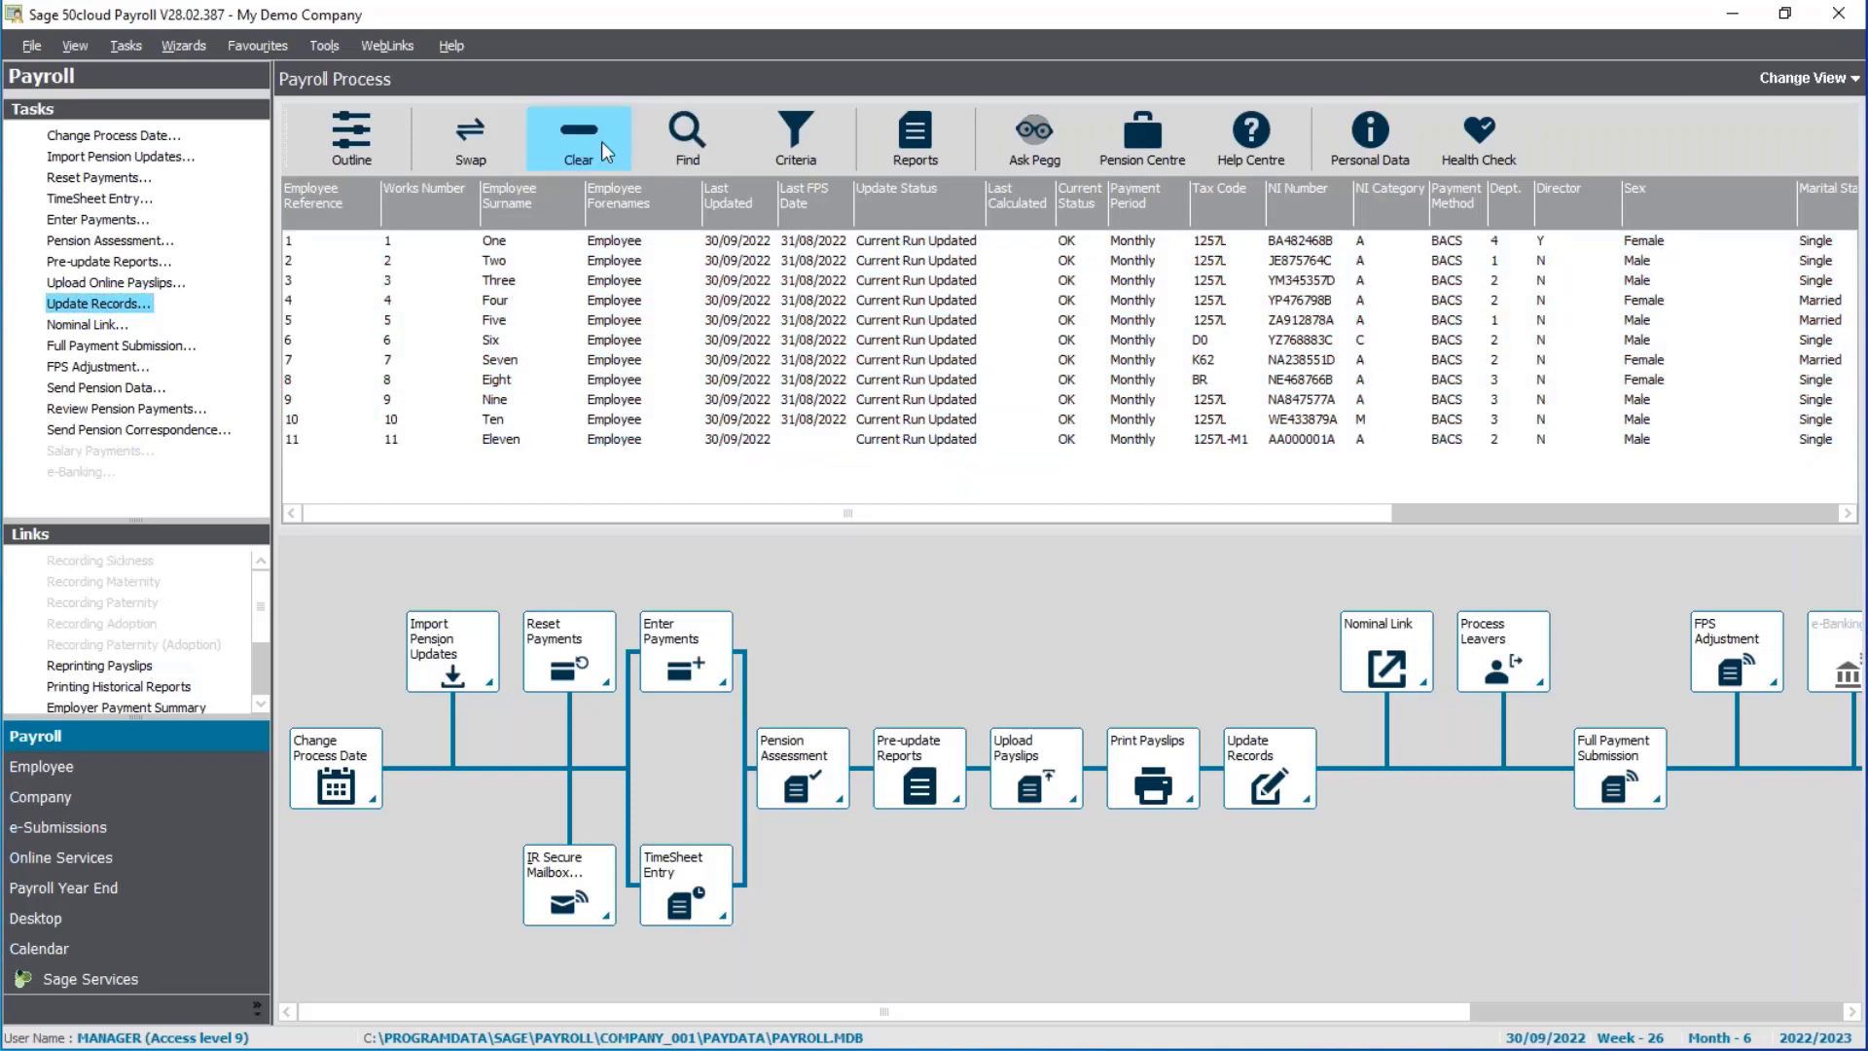
click(602, 284)
click(603, 284)
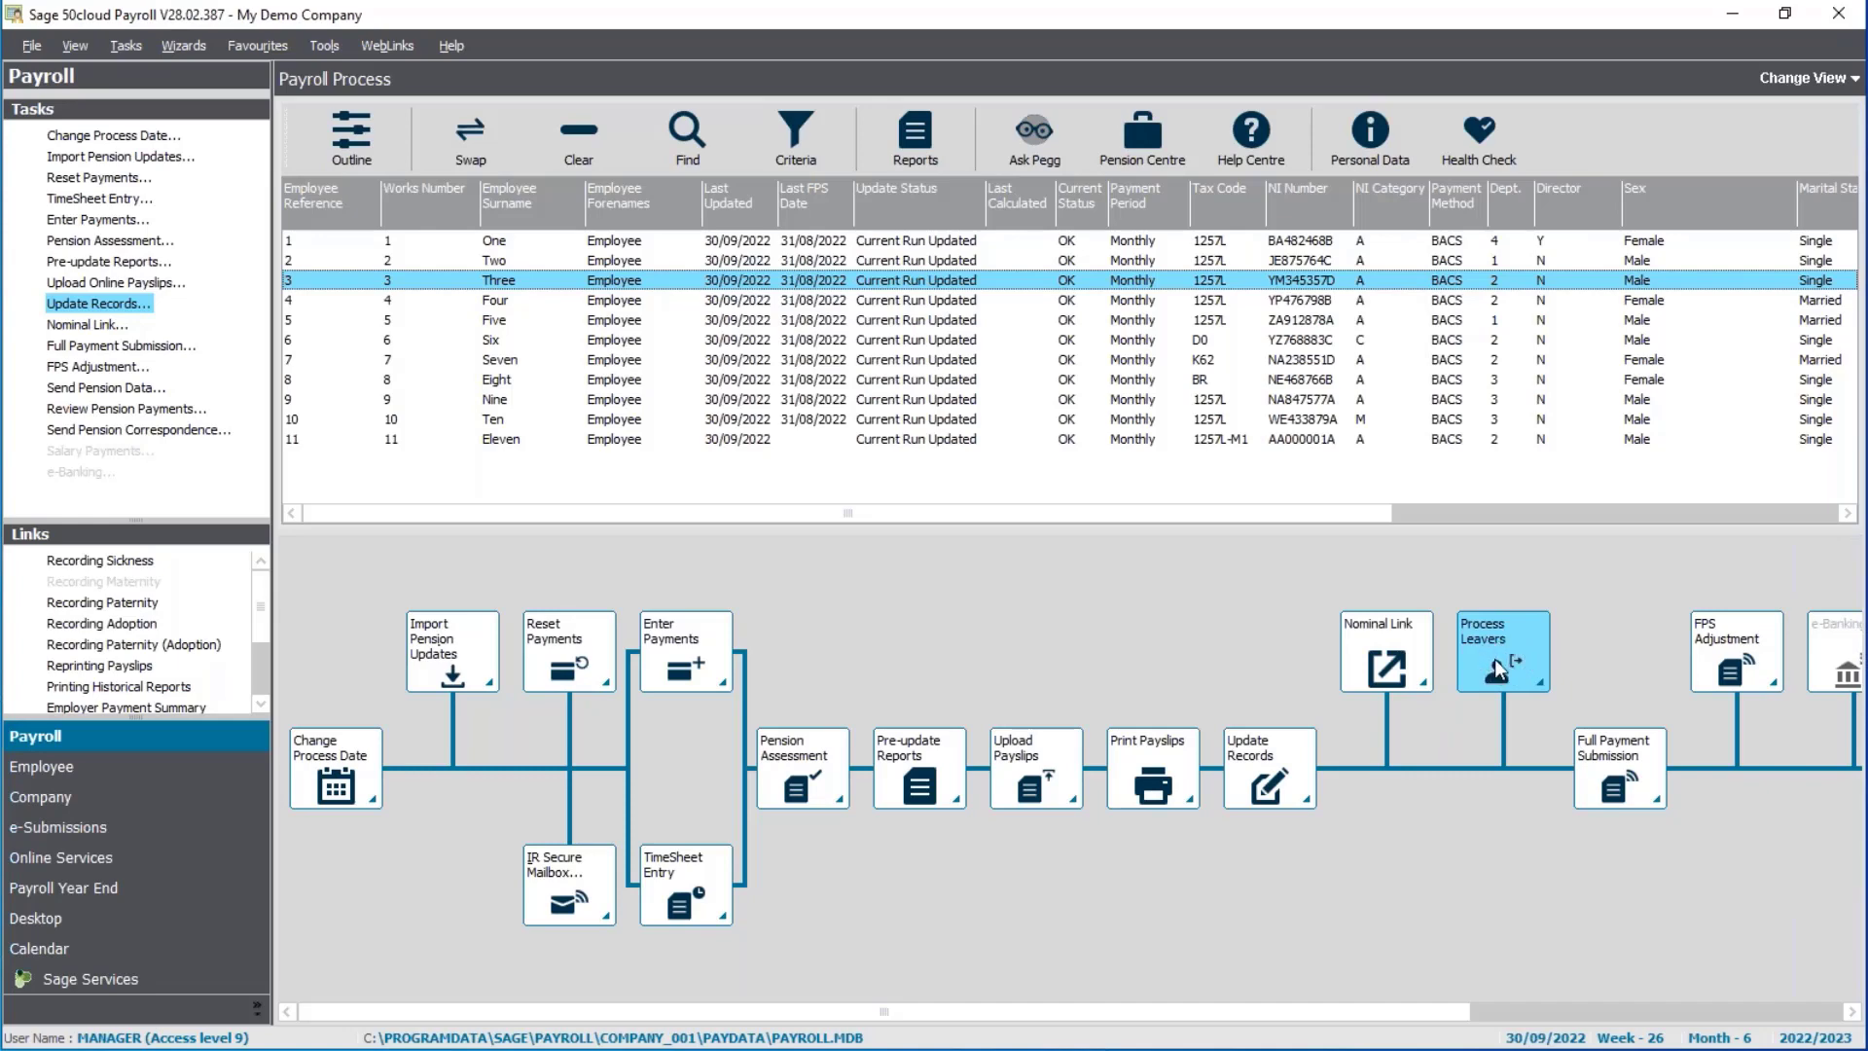
click(56, 776)
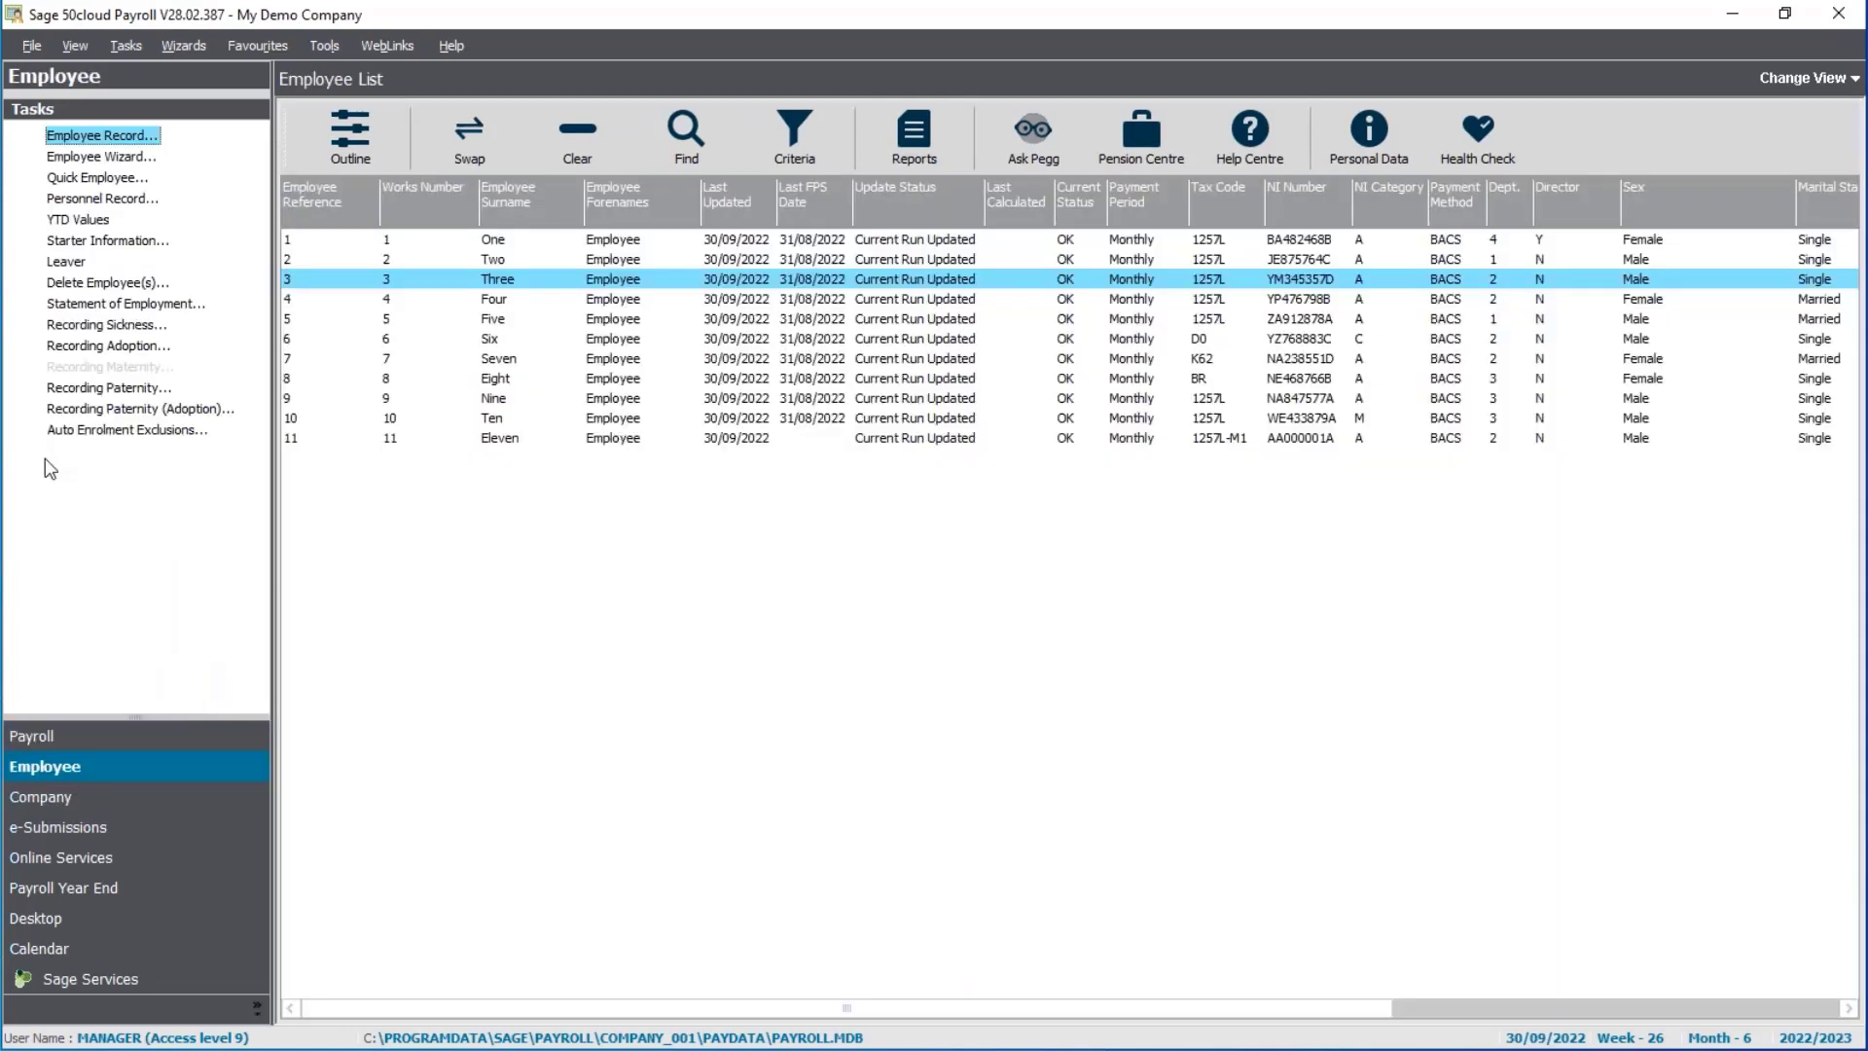
click(66, 262)
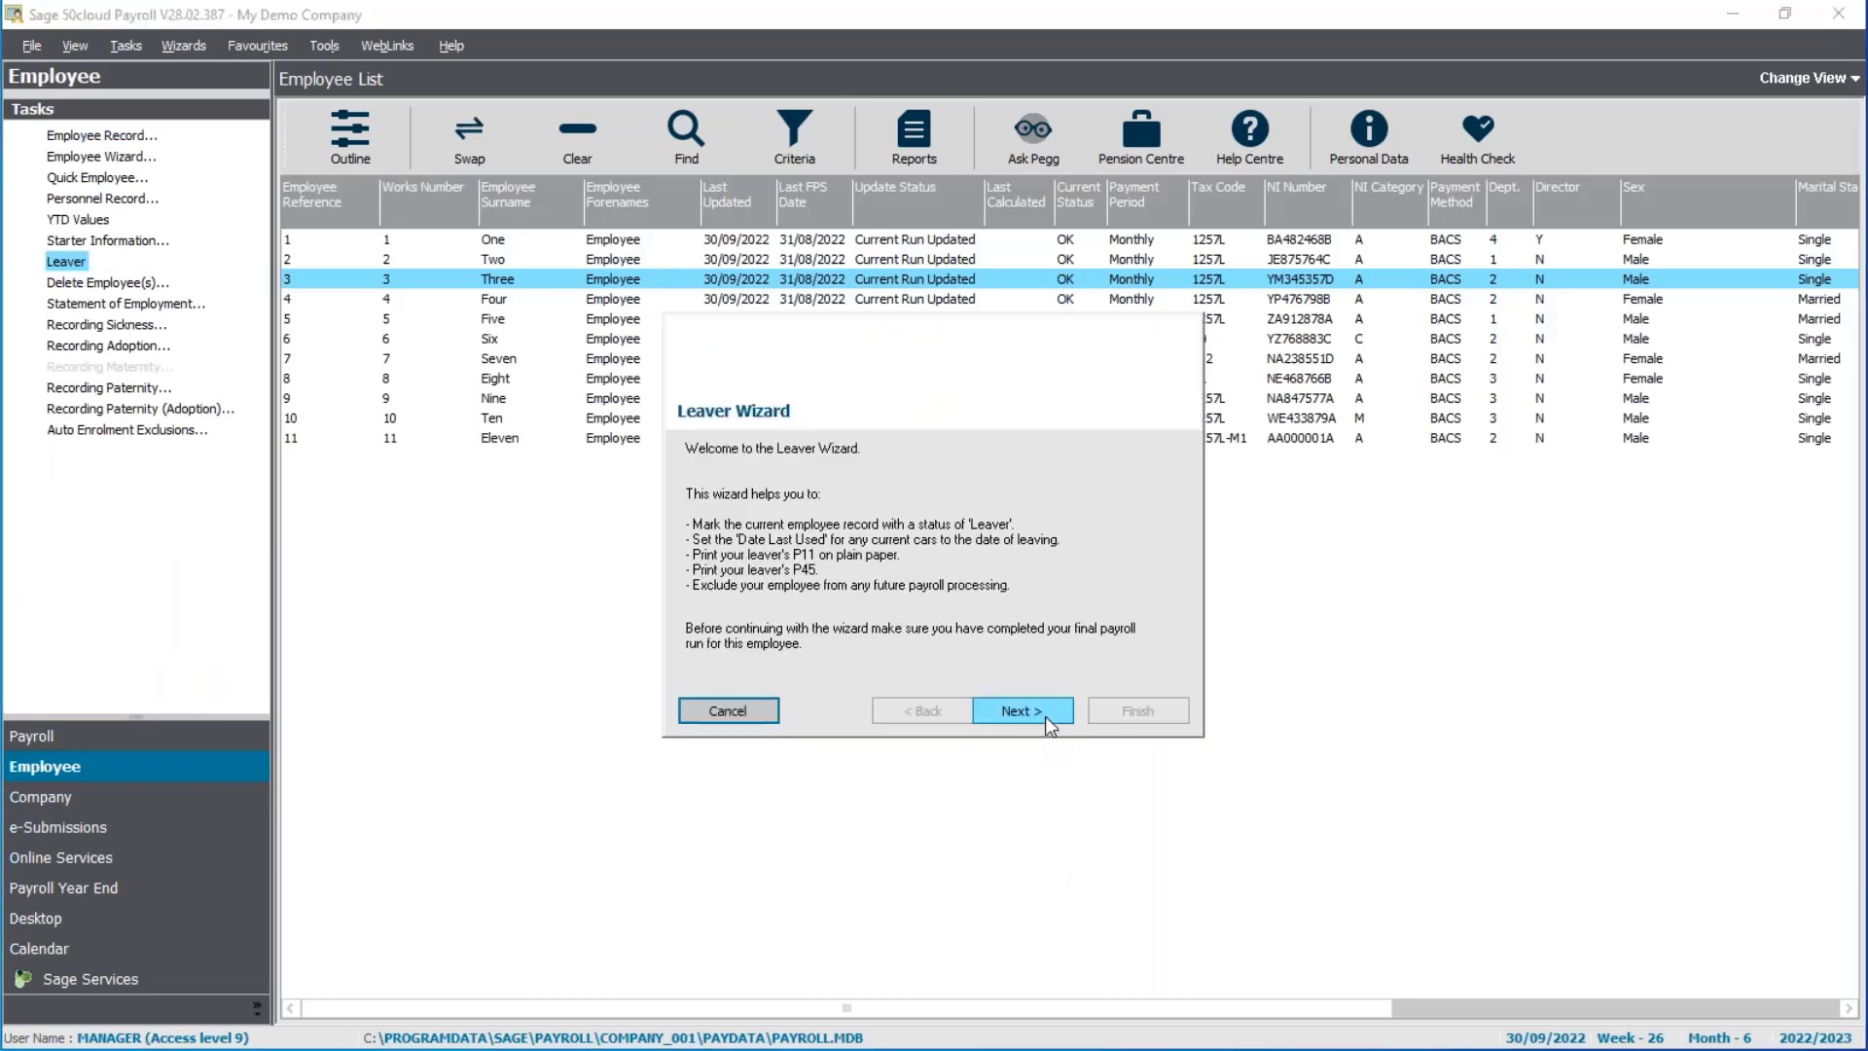
click(1022, 710)
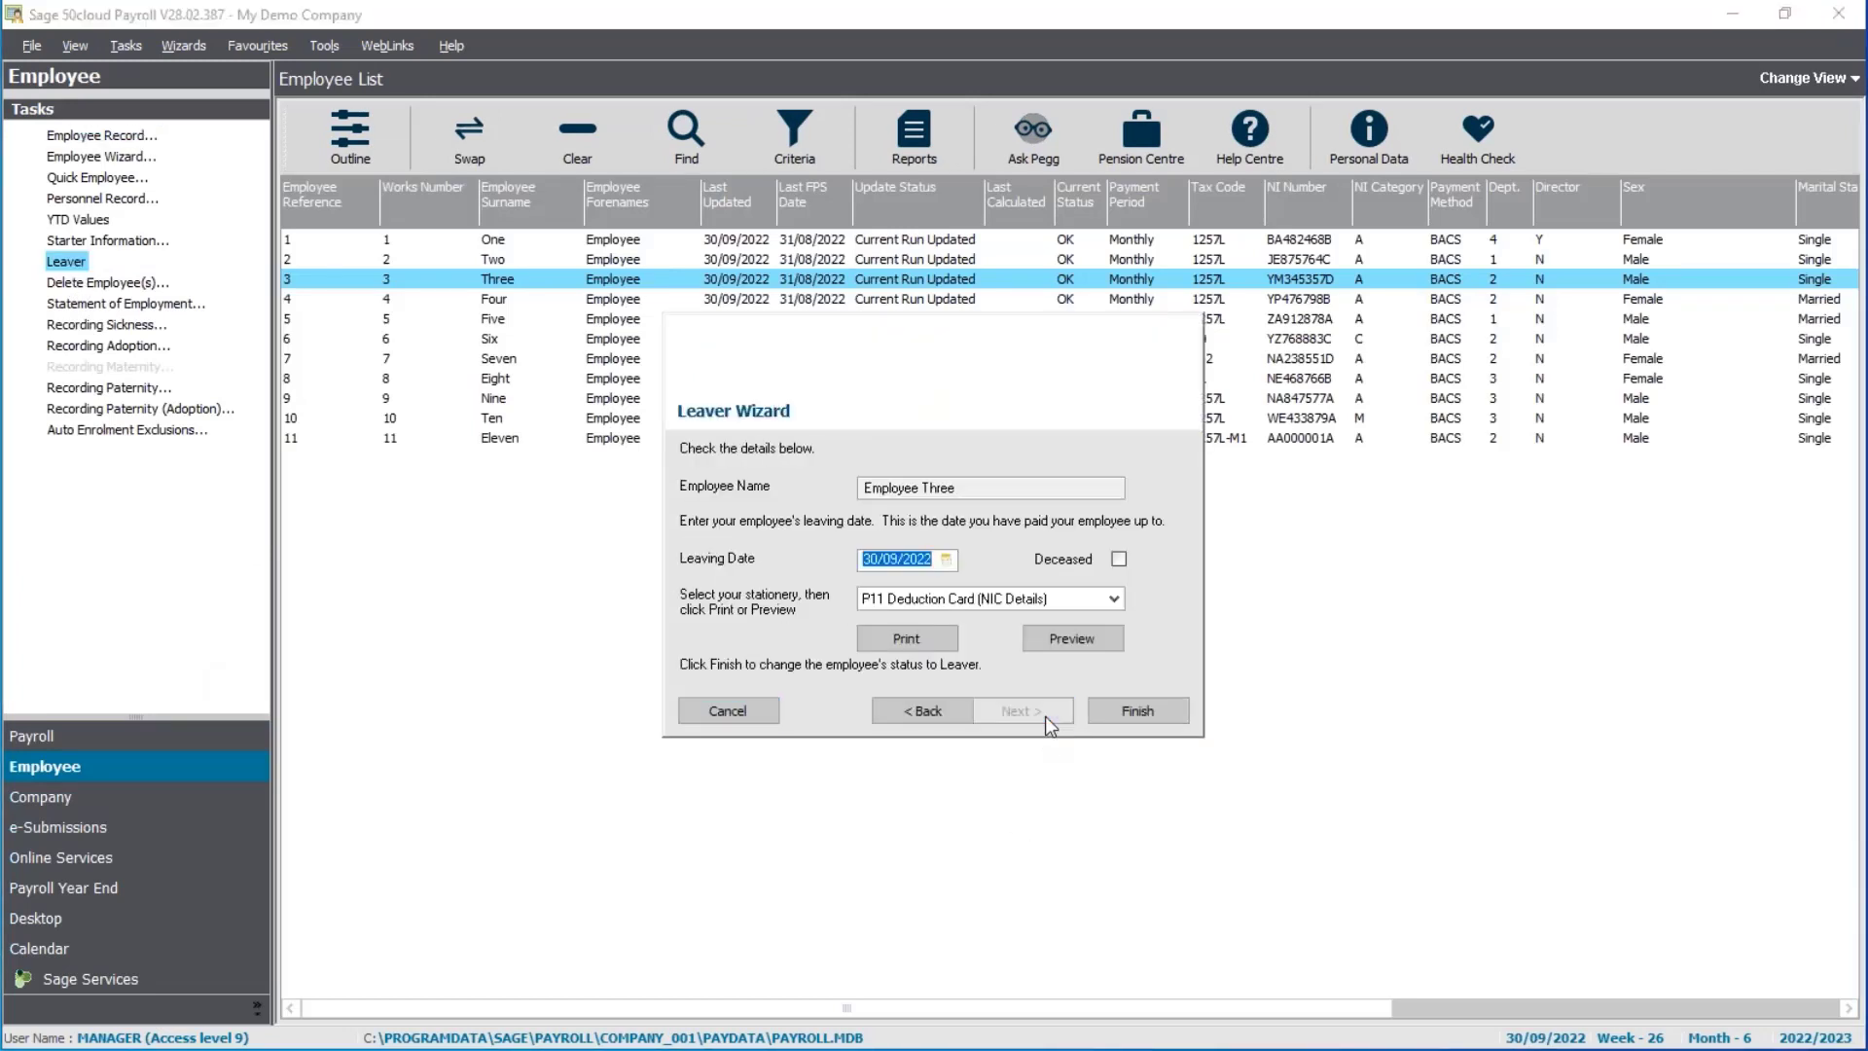
click(948, 558)
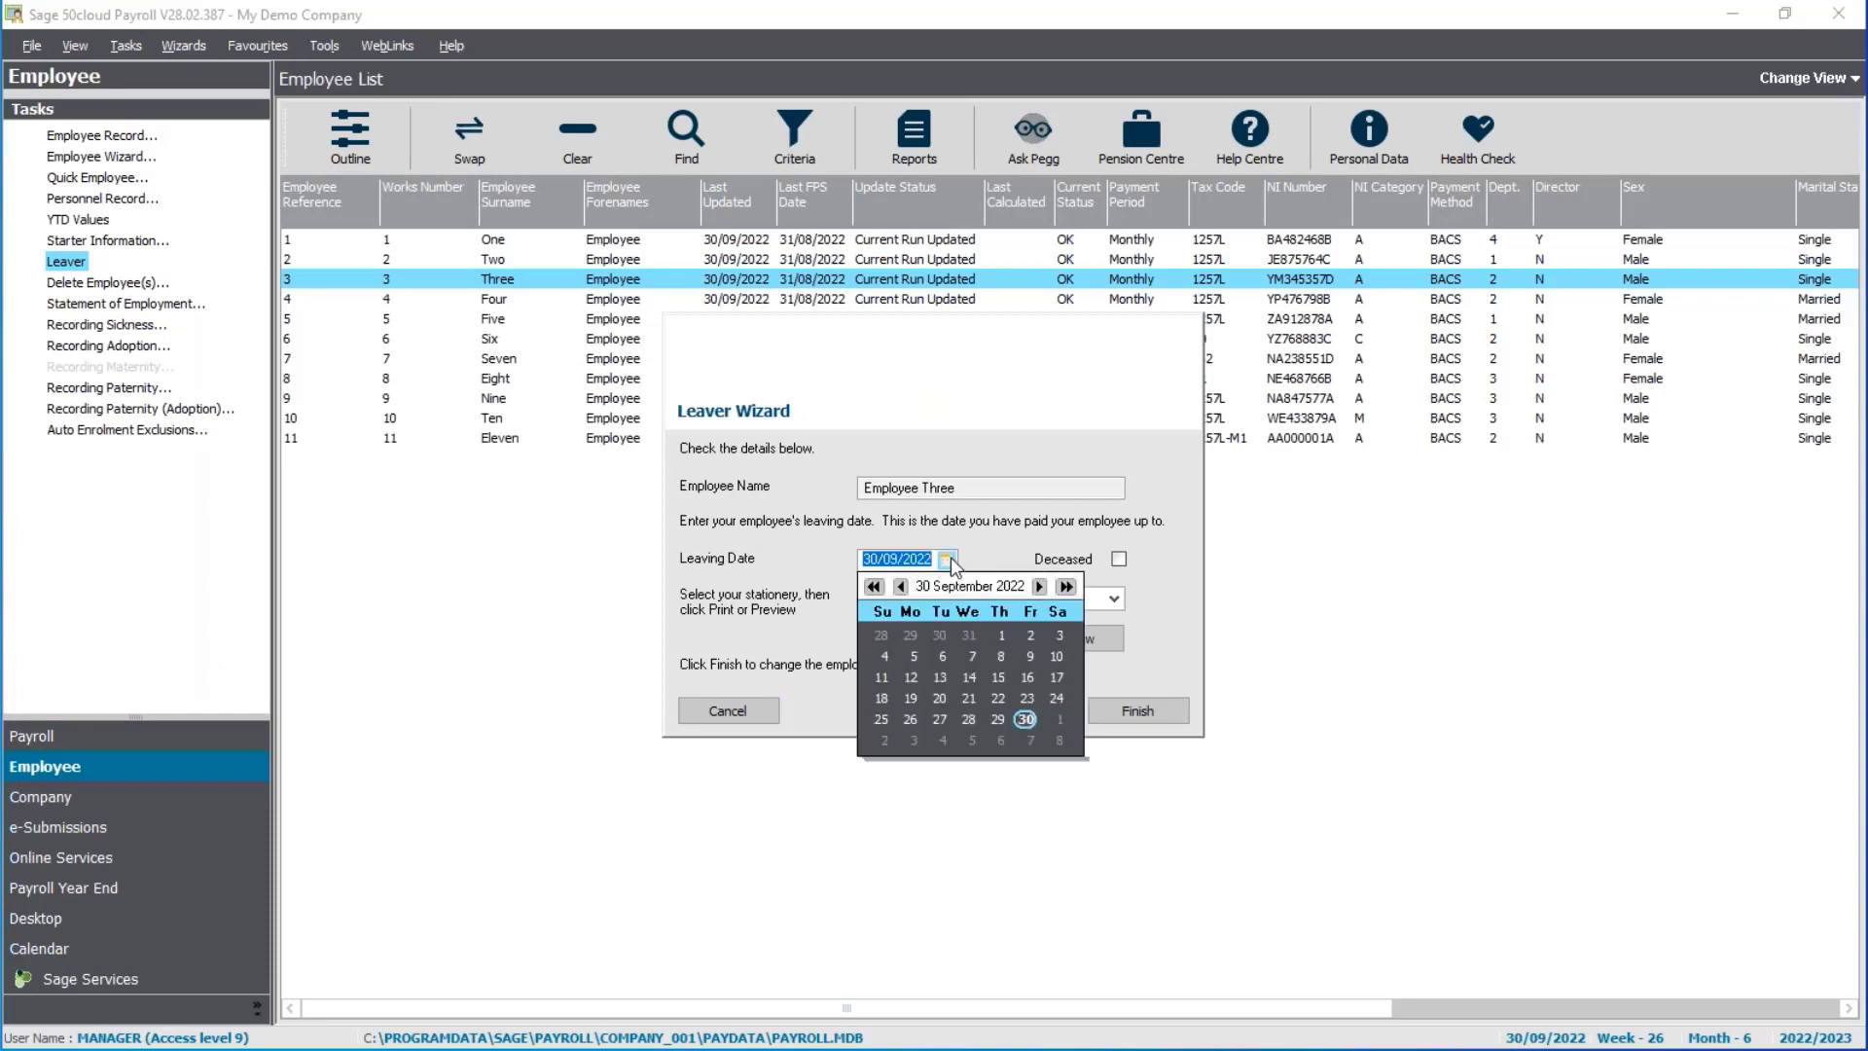
click(1027, 698)
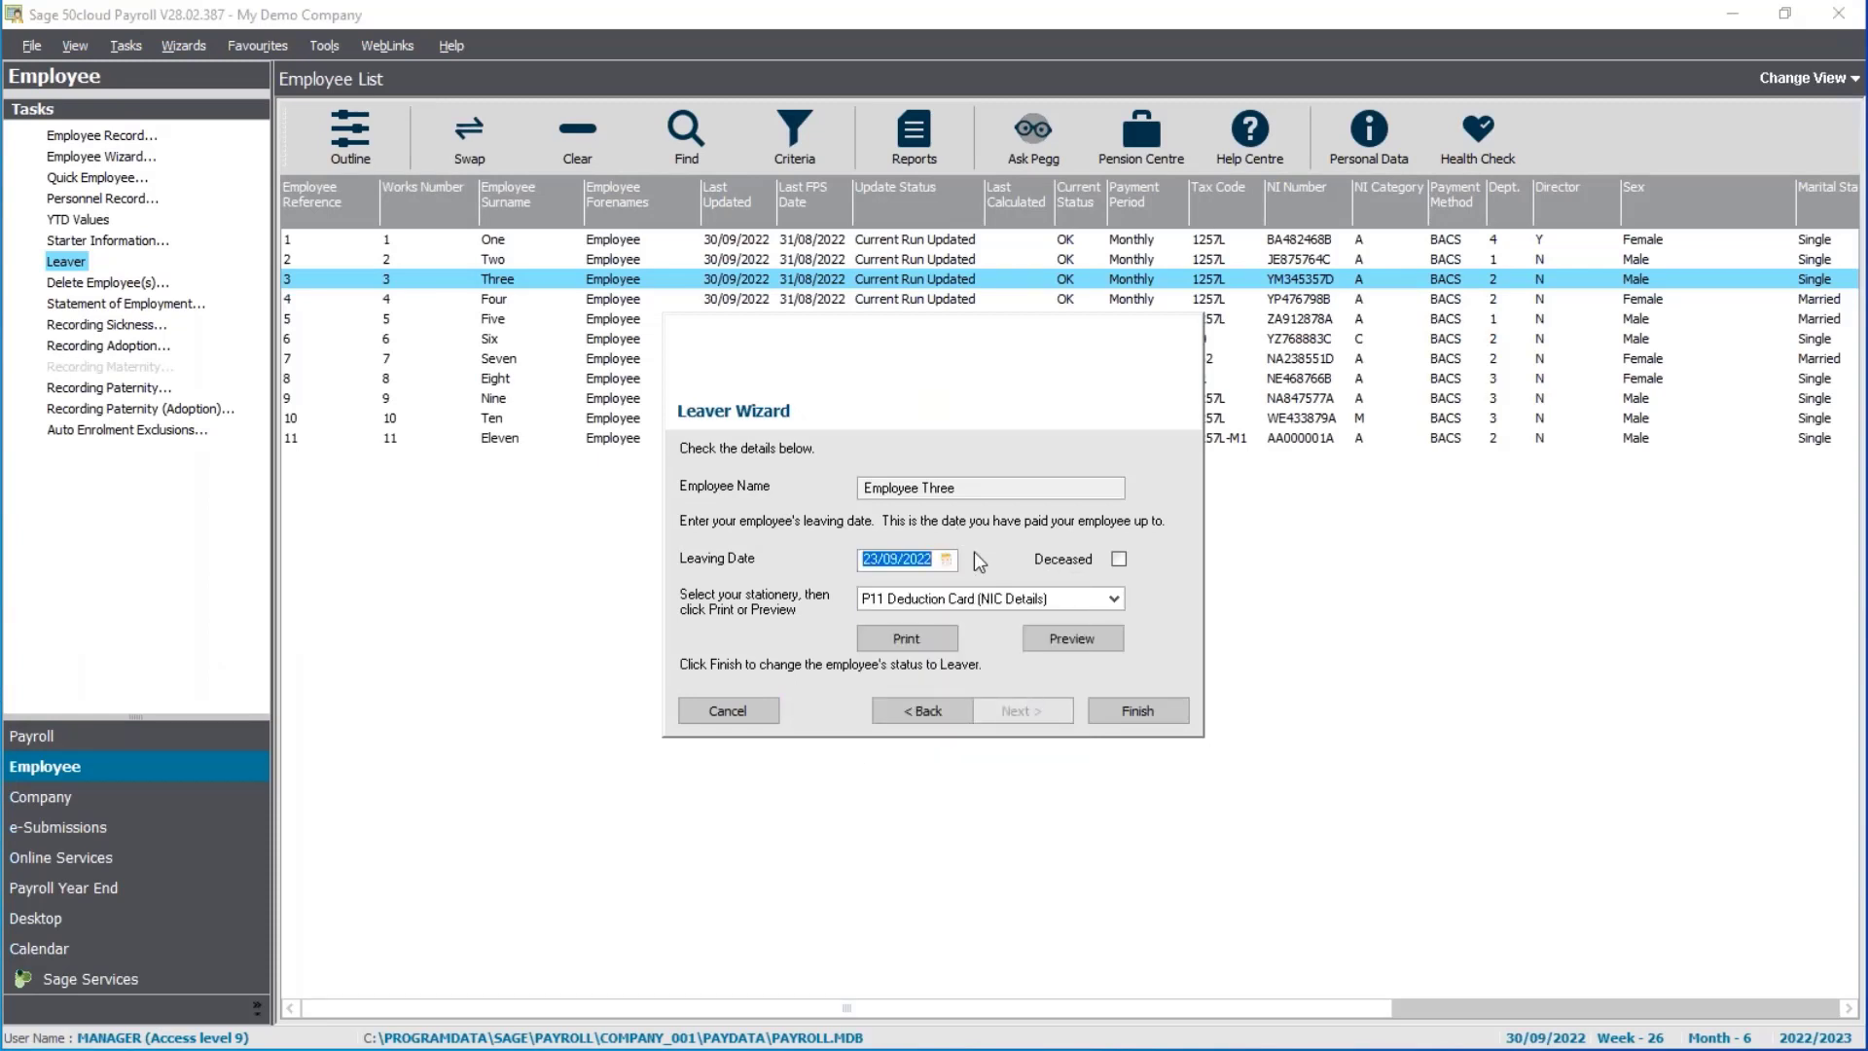
Preview the "P45 - Plain paper (for eSubmissions)" pages for Employee Three, and finish changing the employee's status to Leaver
click(1051, 601)
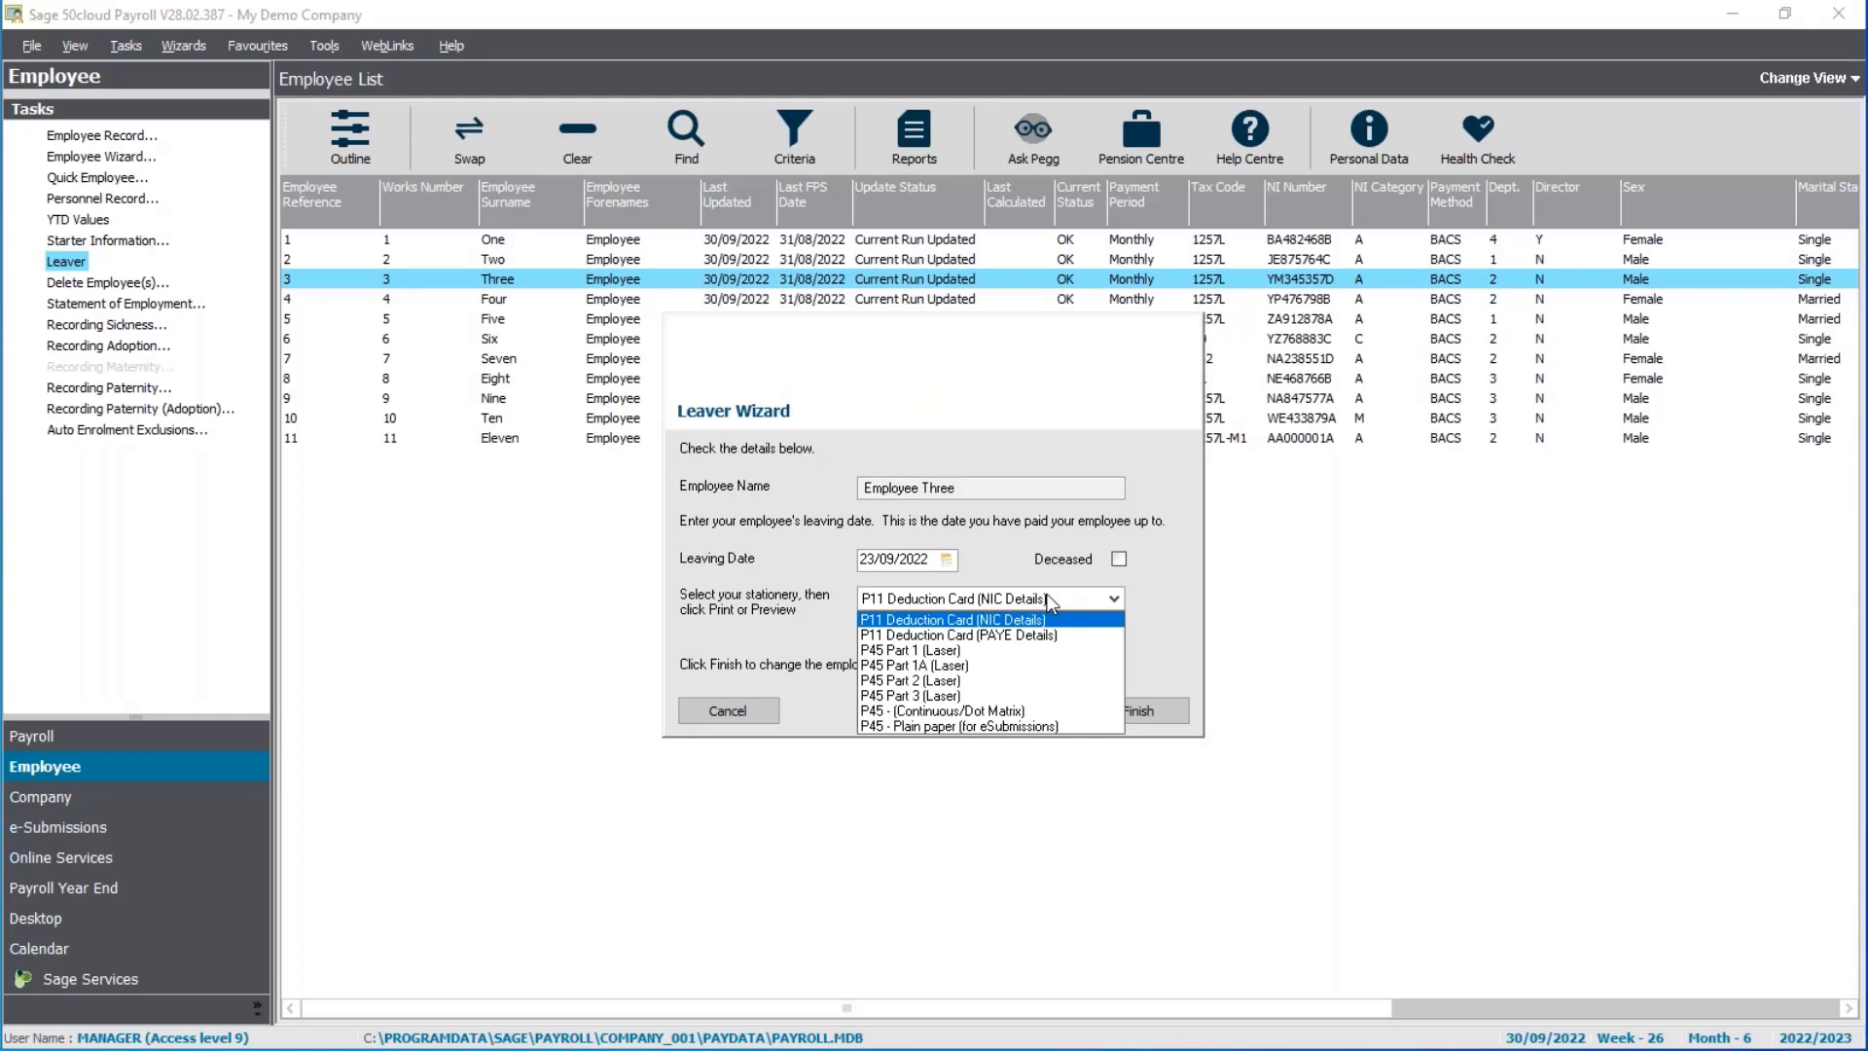
click(1033, 725)
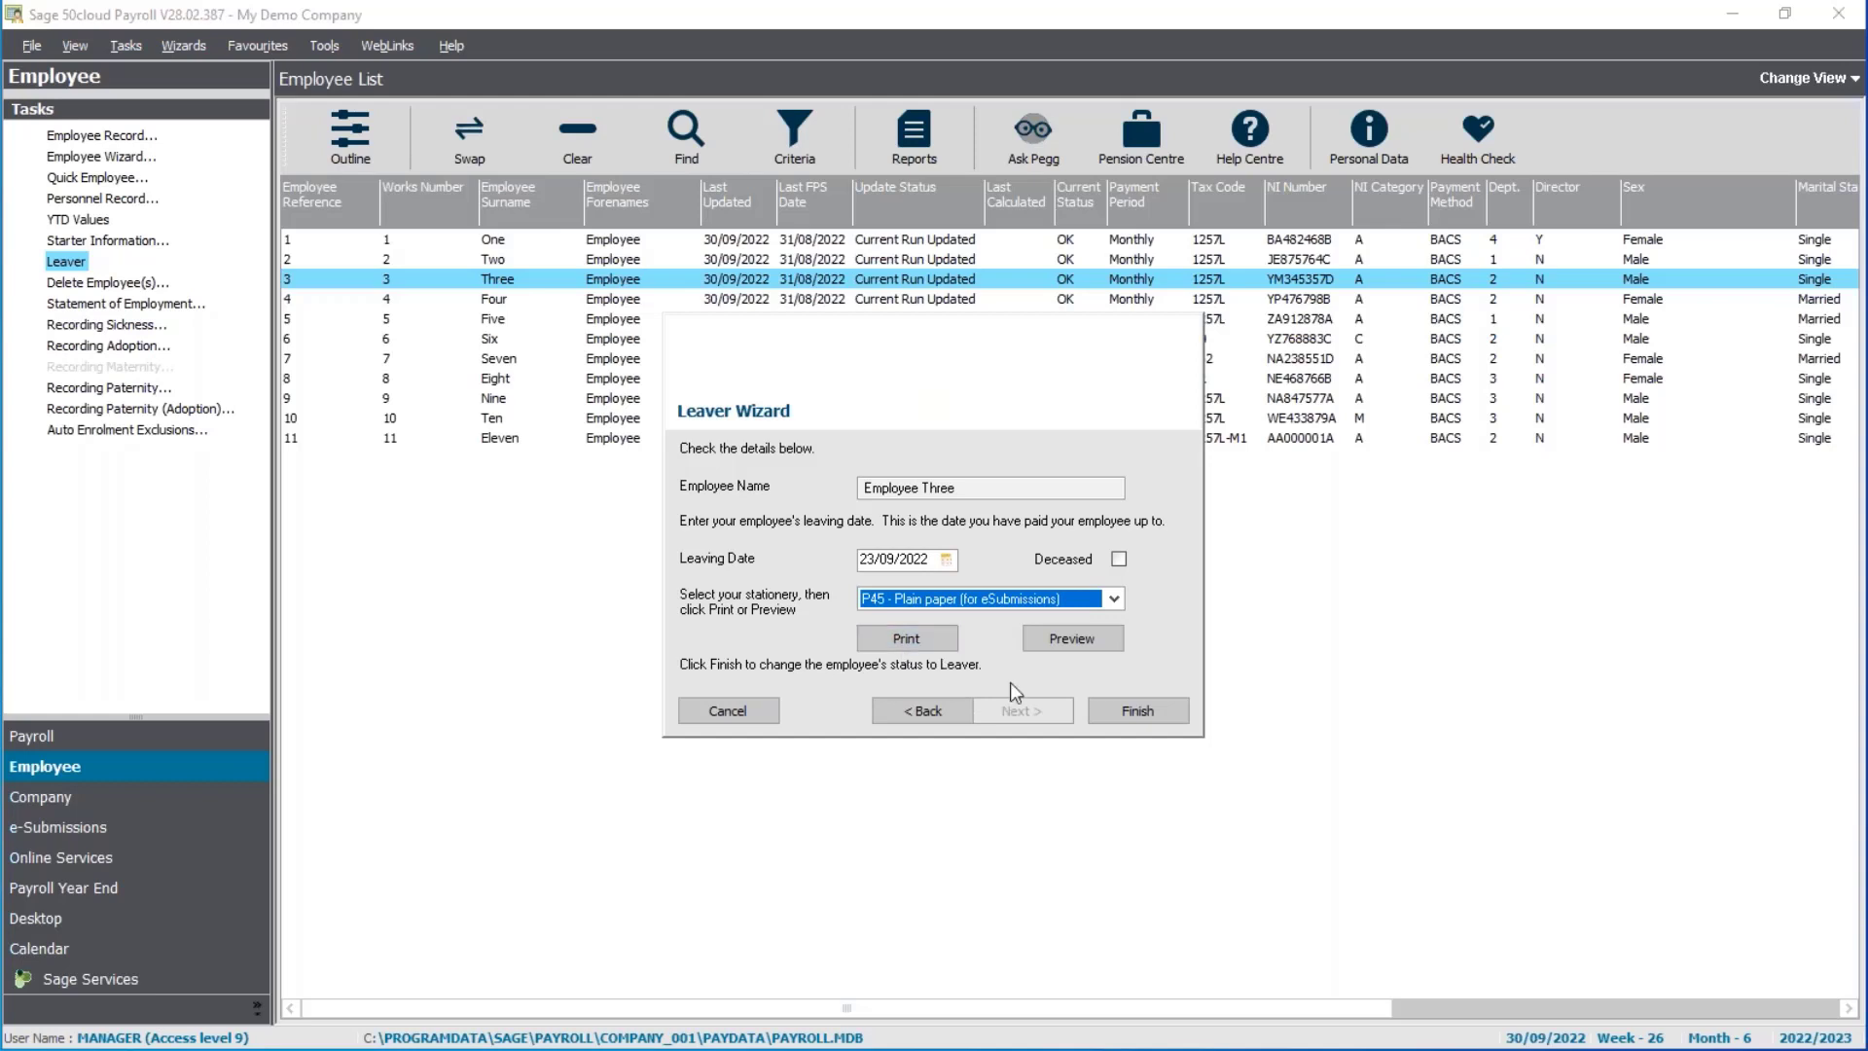
click(1119, 642)
click(1121, 643)
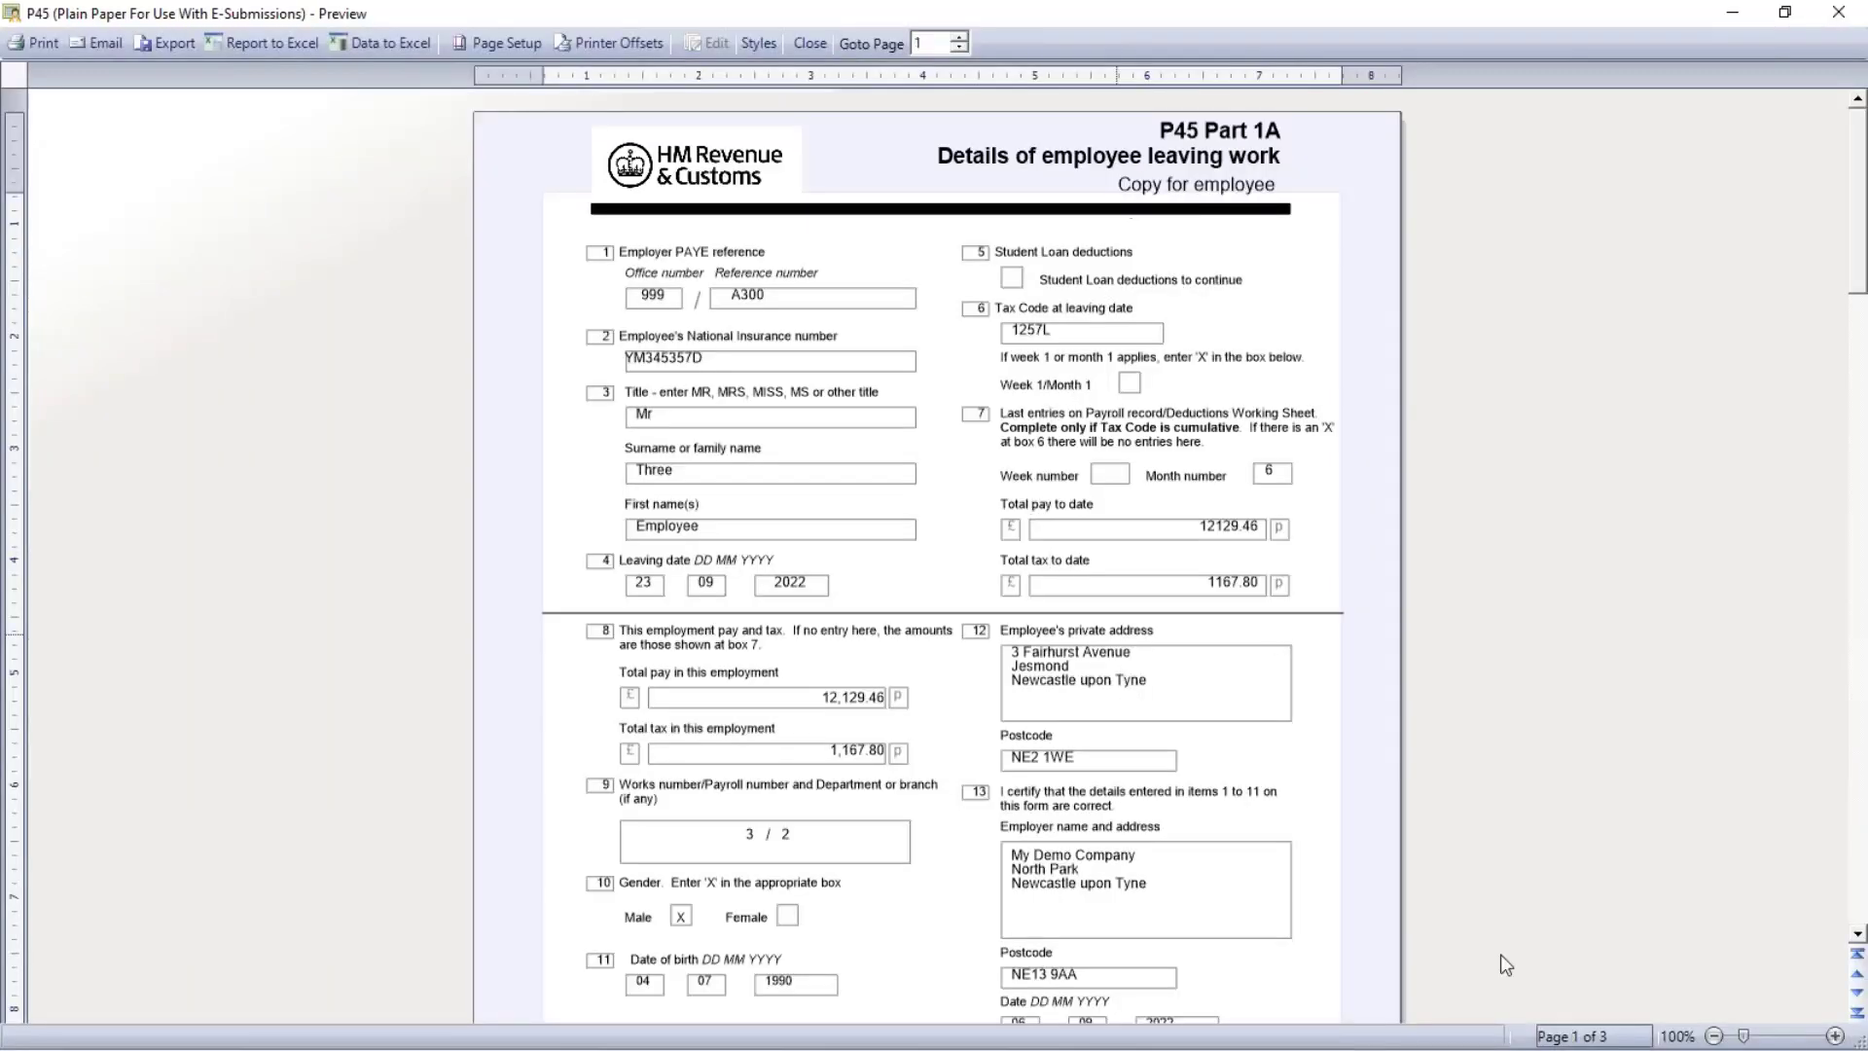
click(1857, 993)
click(1858, 993)
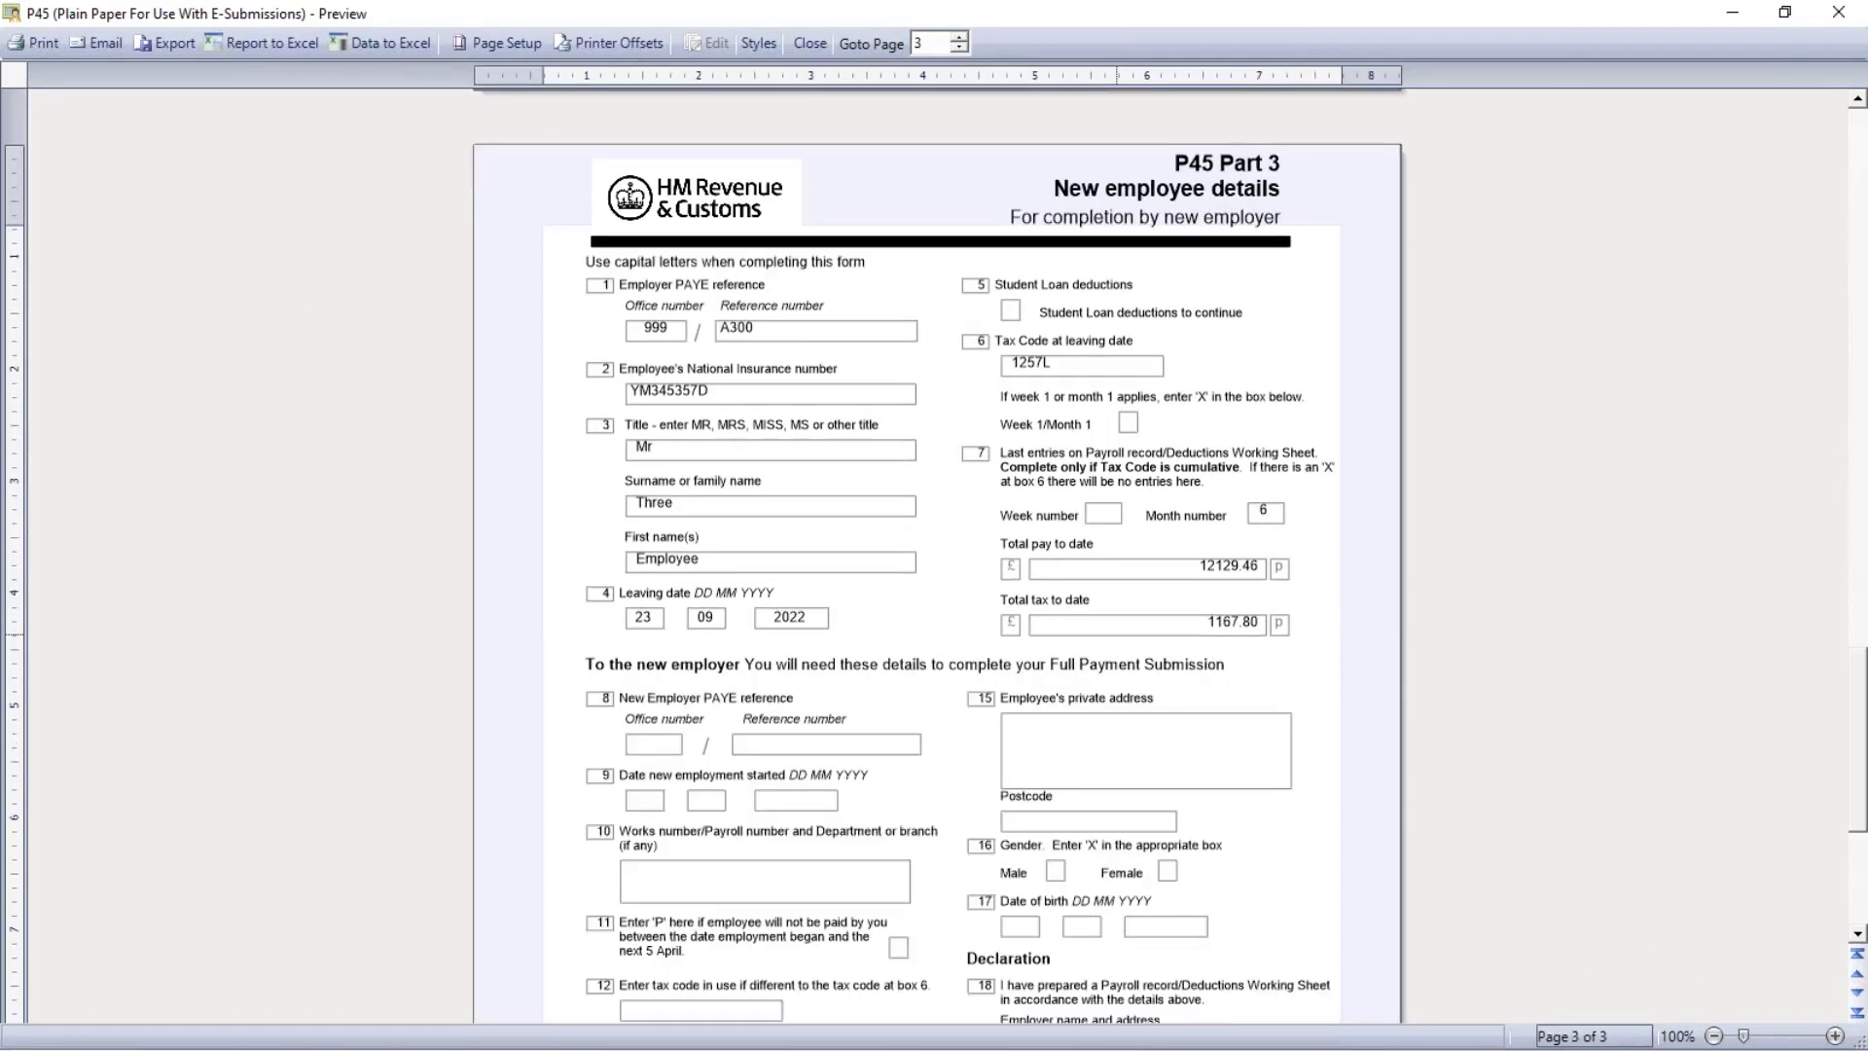
click(1858, 973)
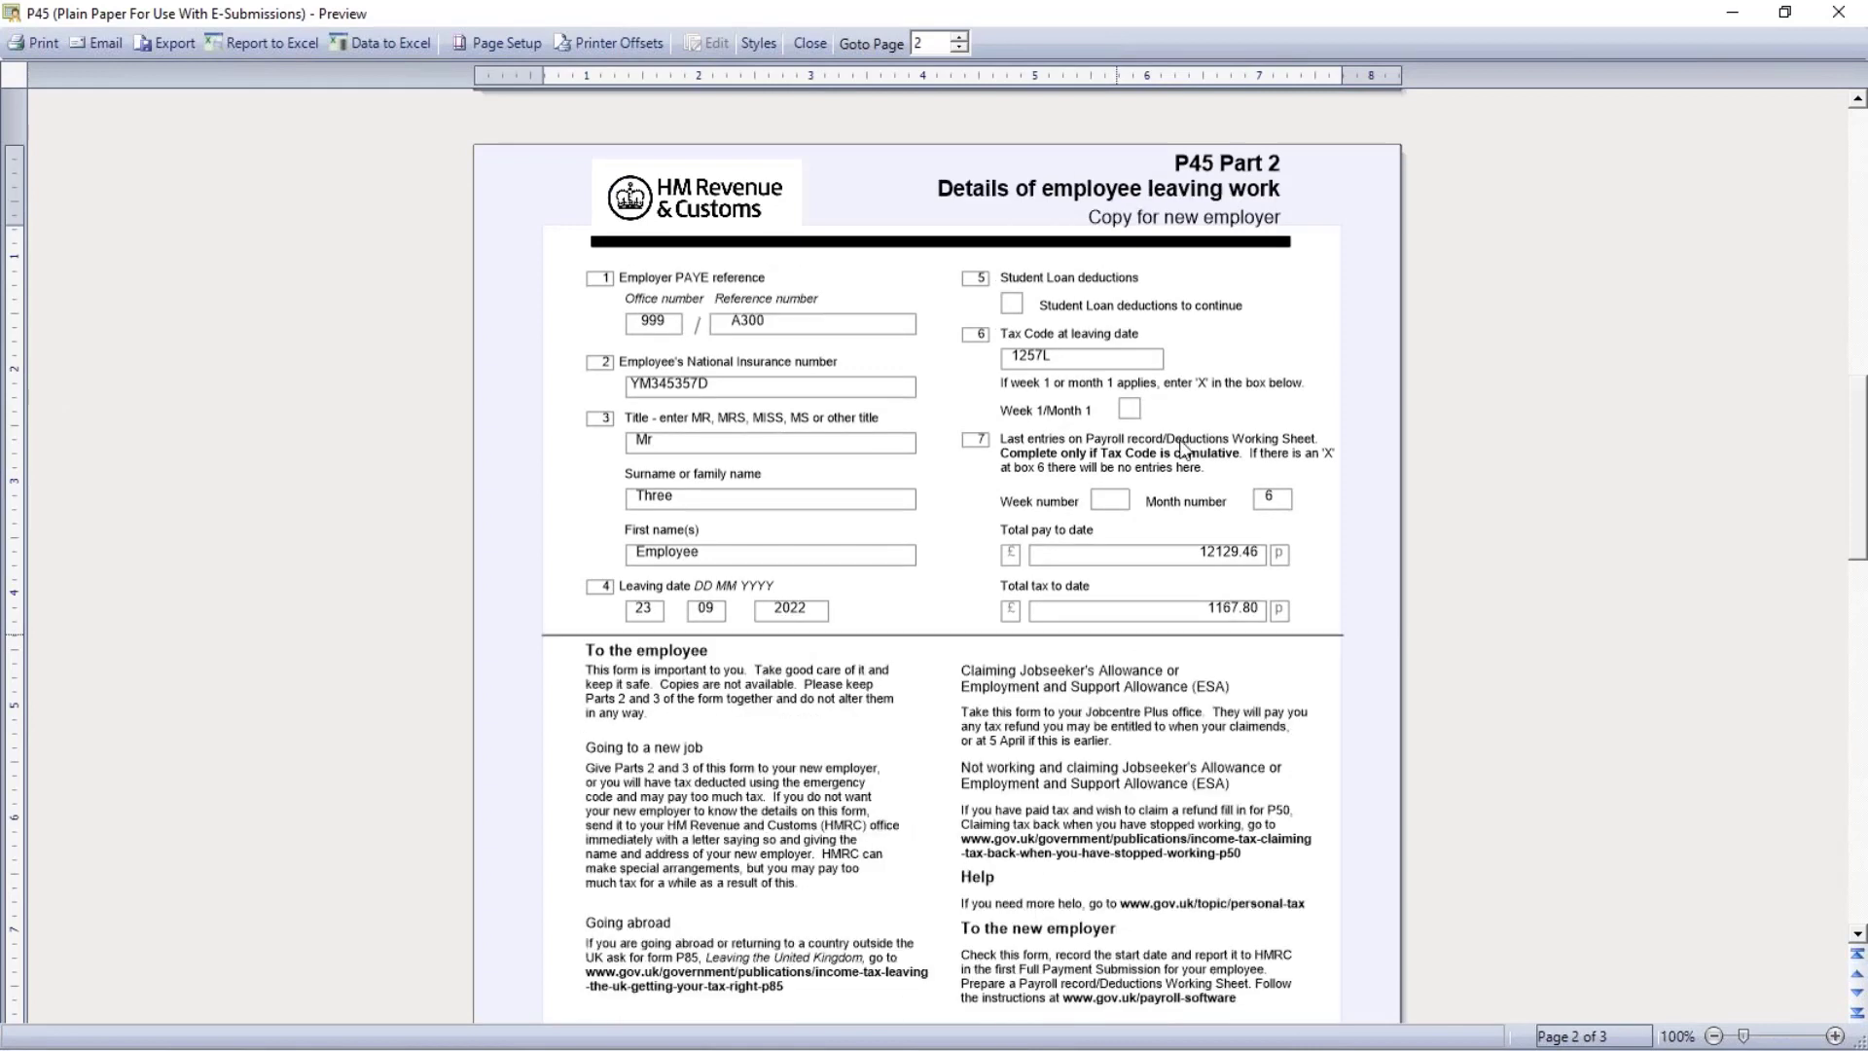
click(809, 44)
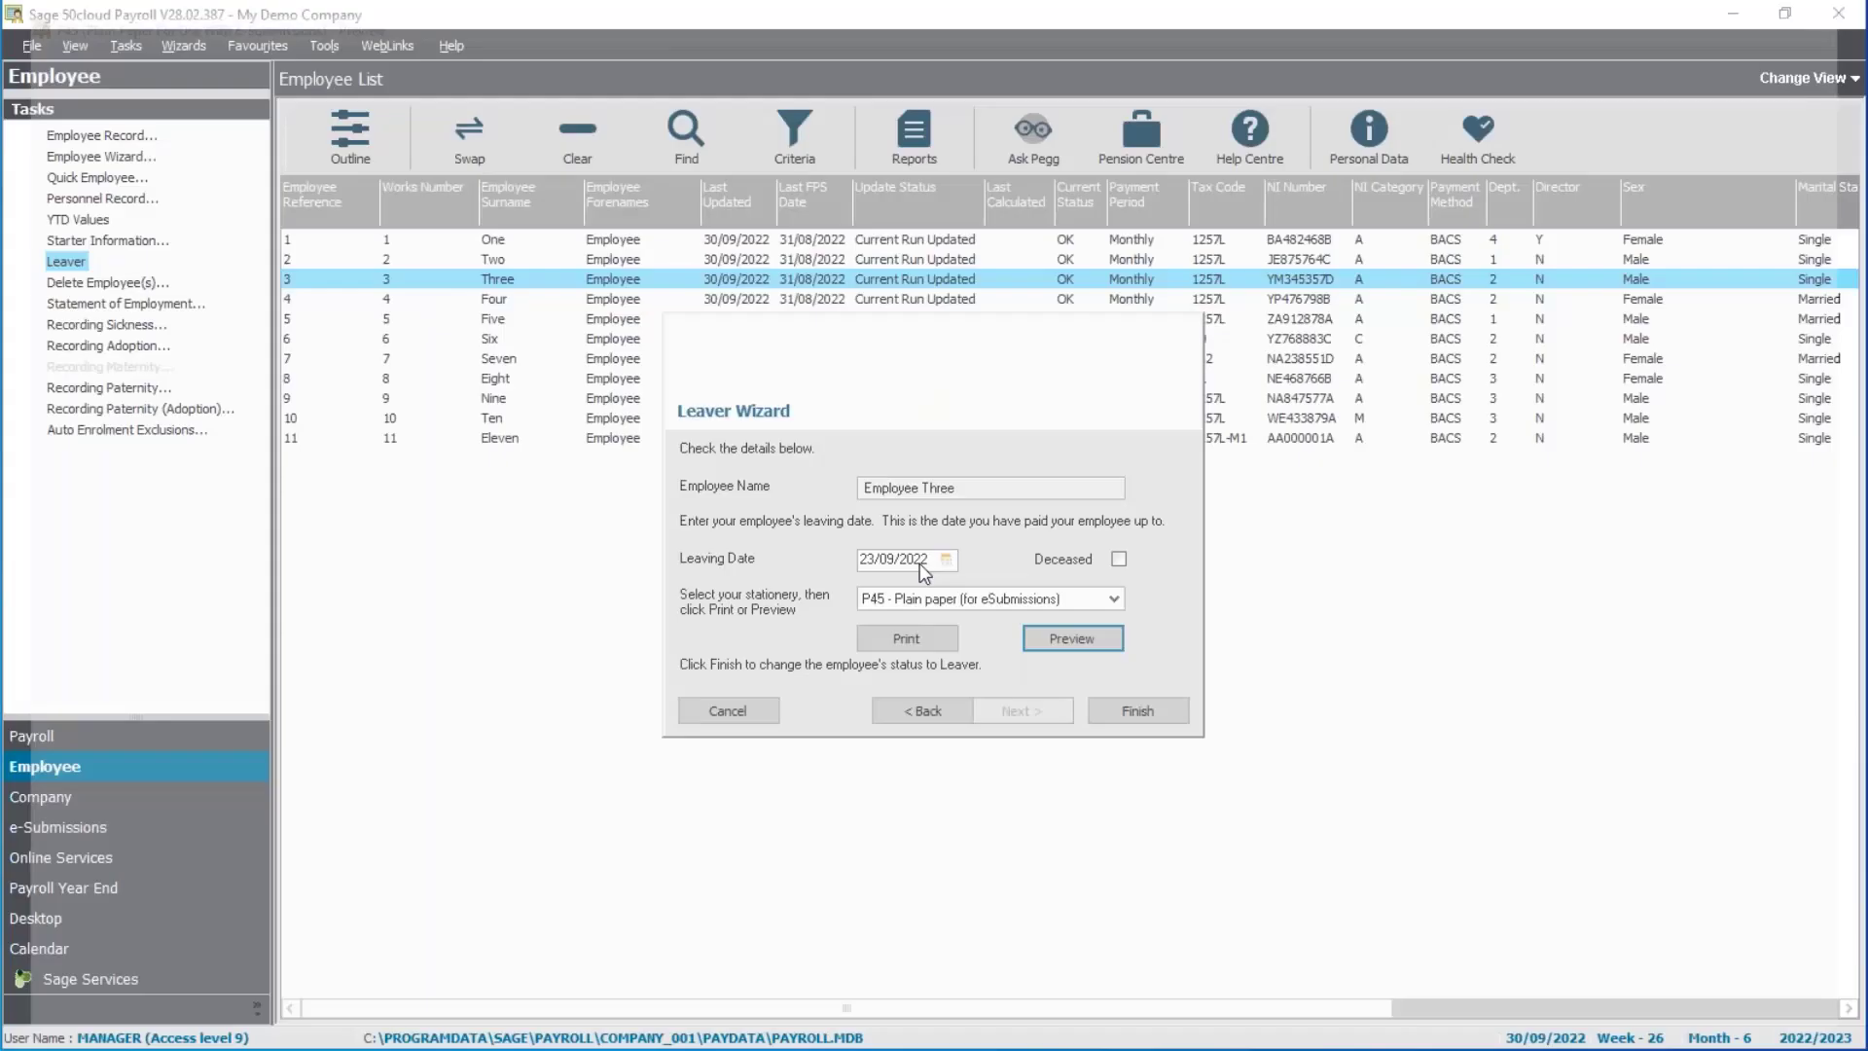
click(1169, 703)
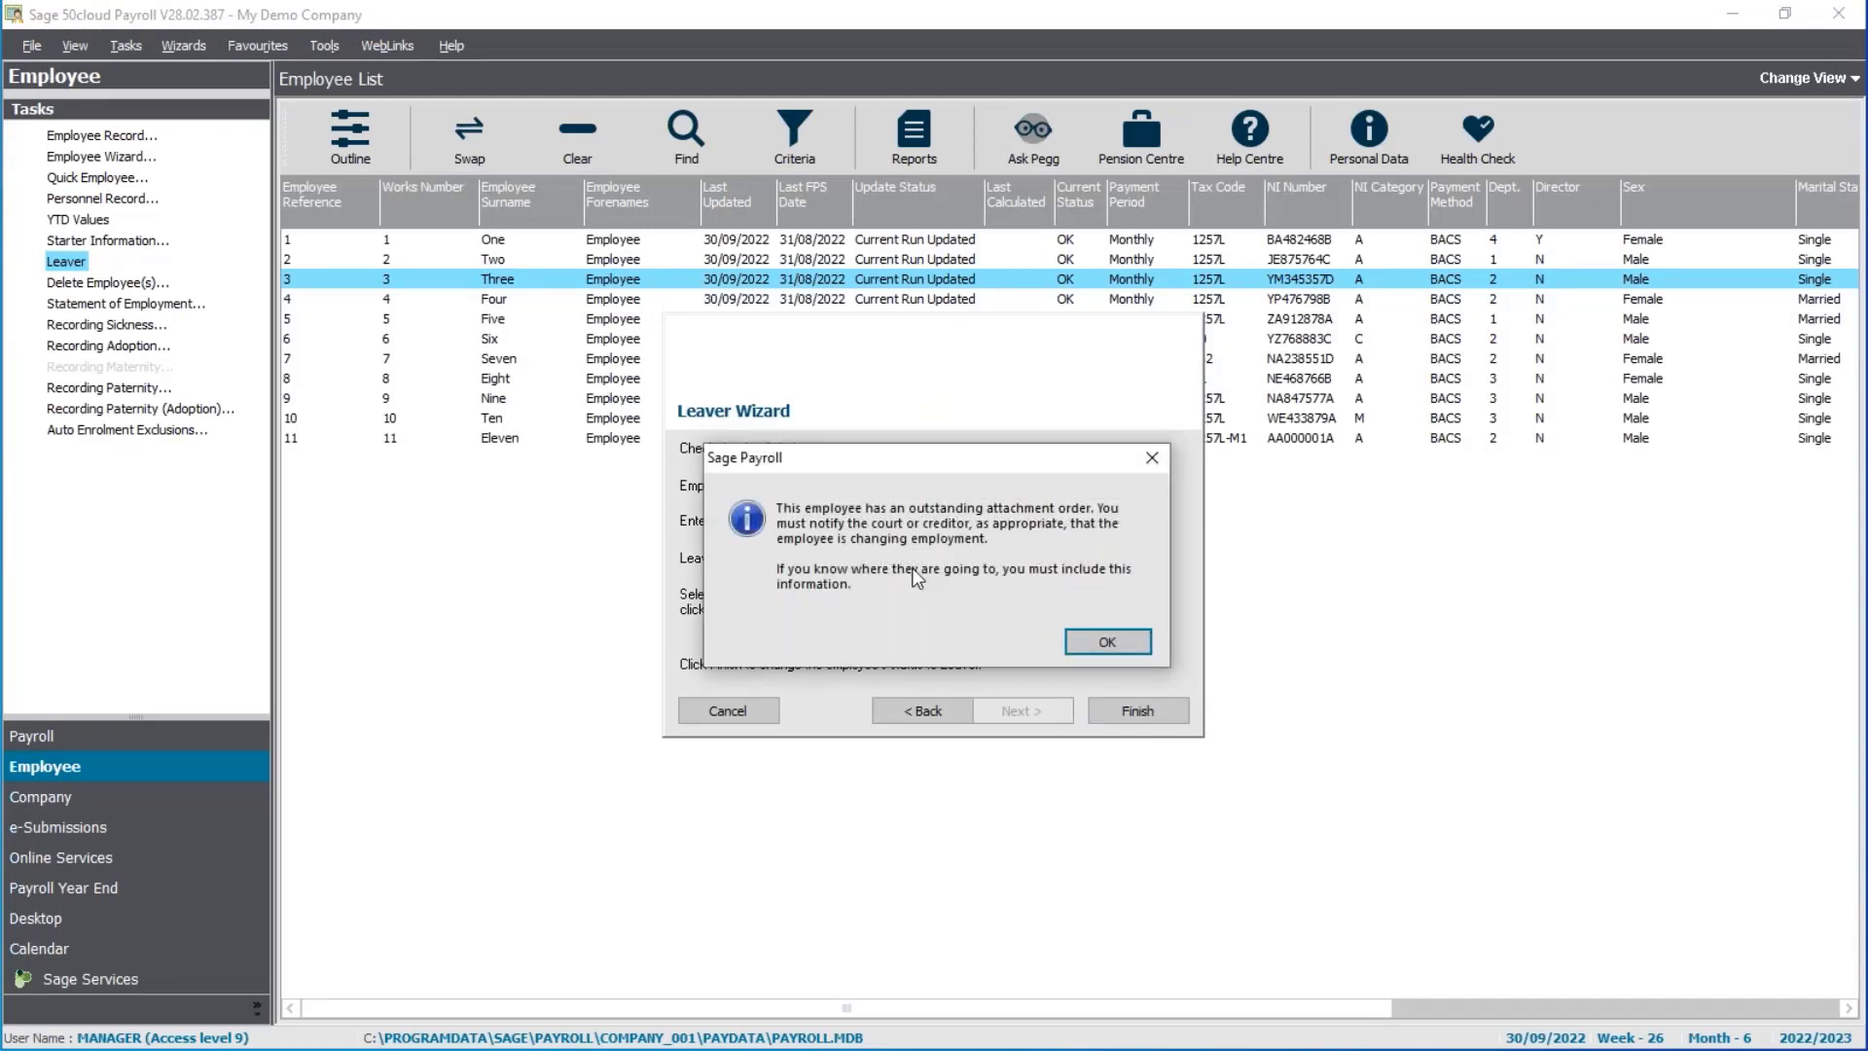
click(1078, 641)
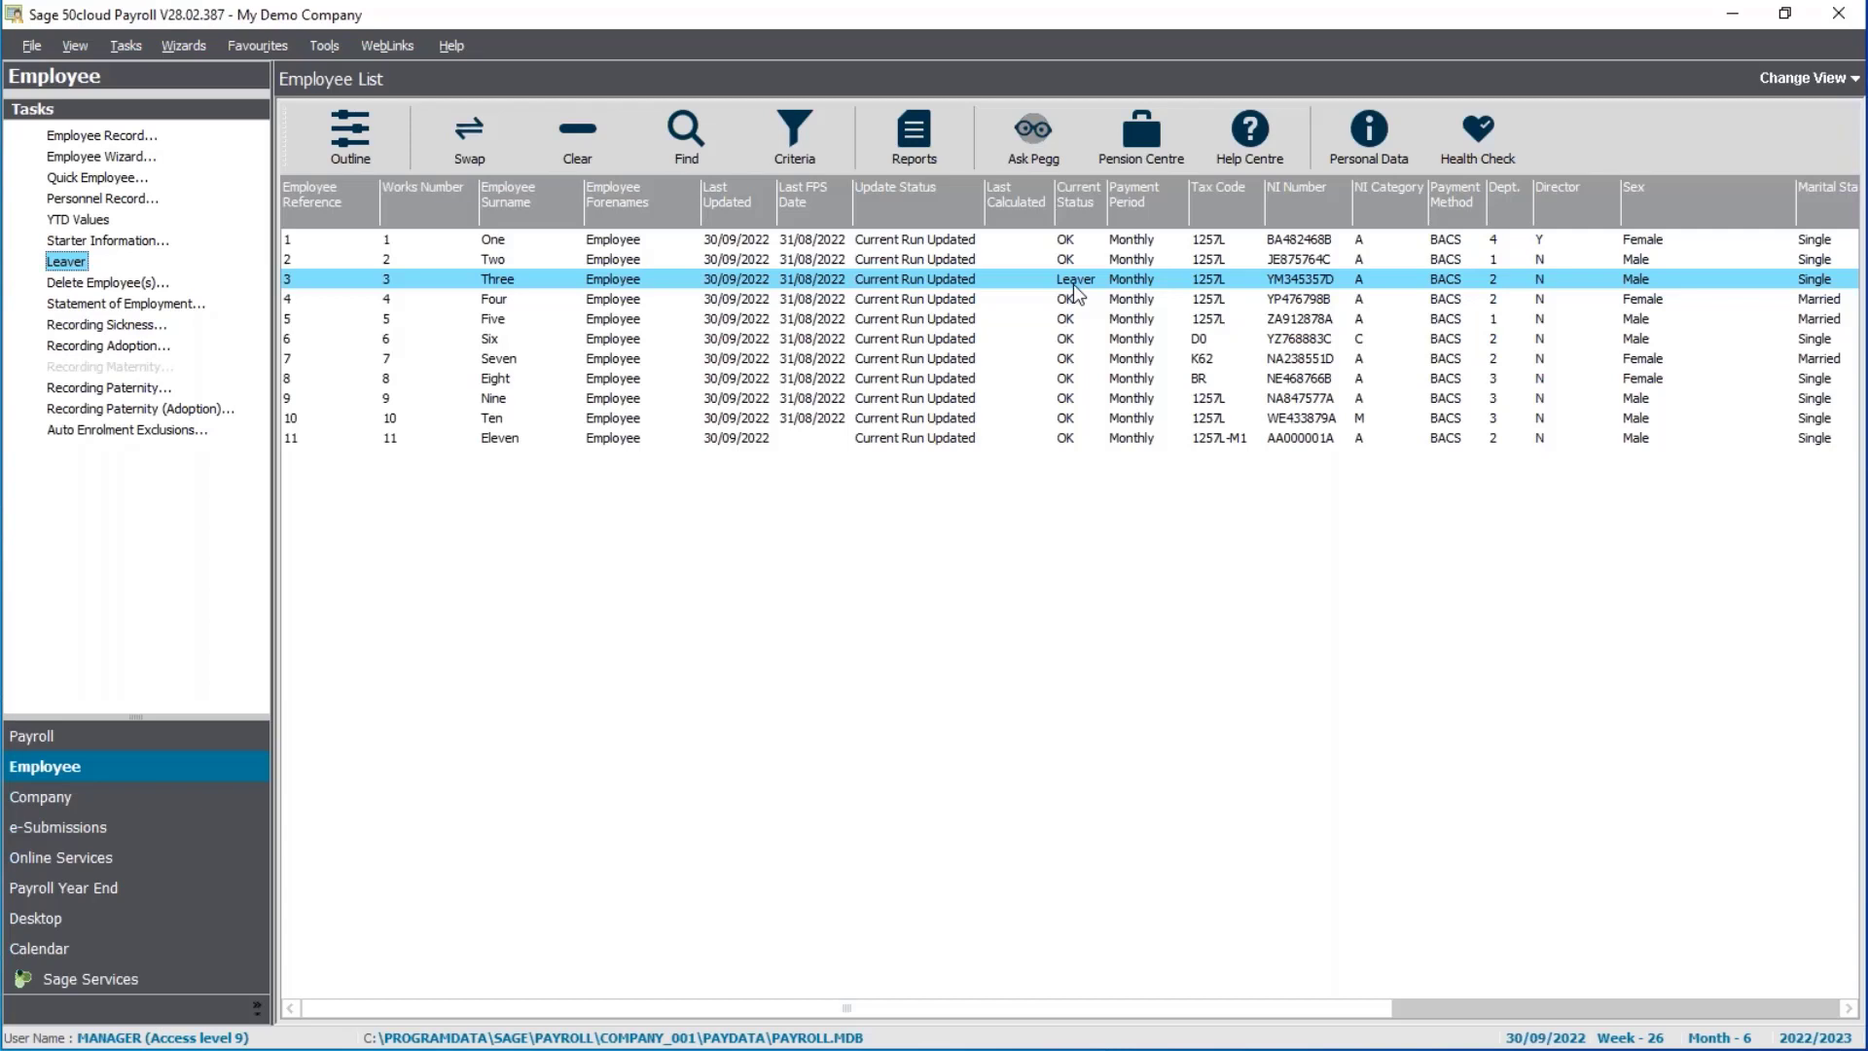
Exclude current year leavers from the employee list through the Criteria filter
click(809, 134)
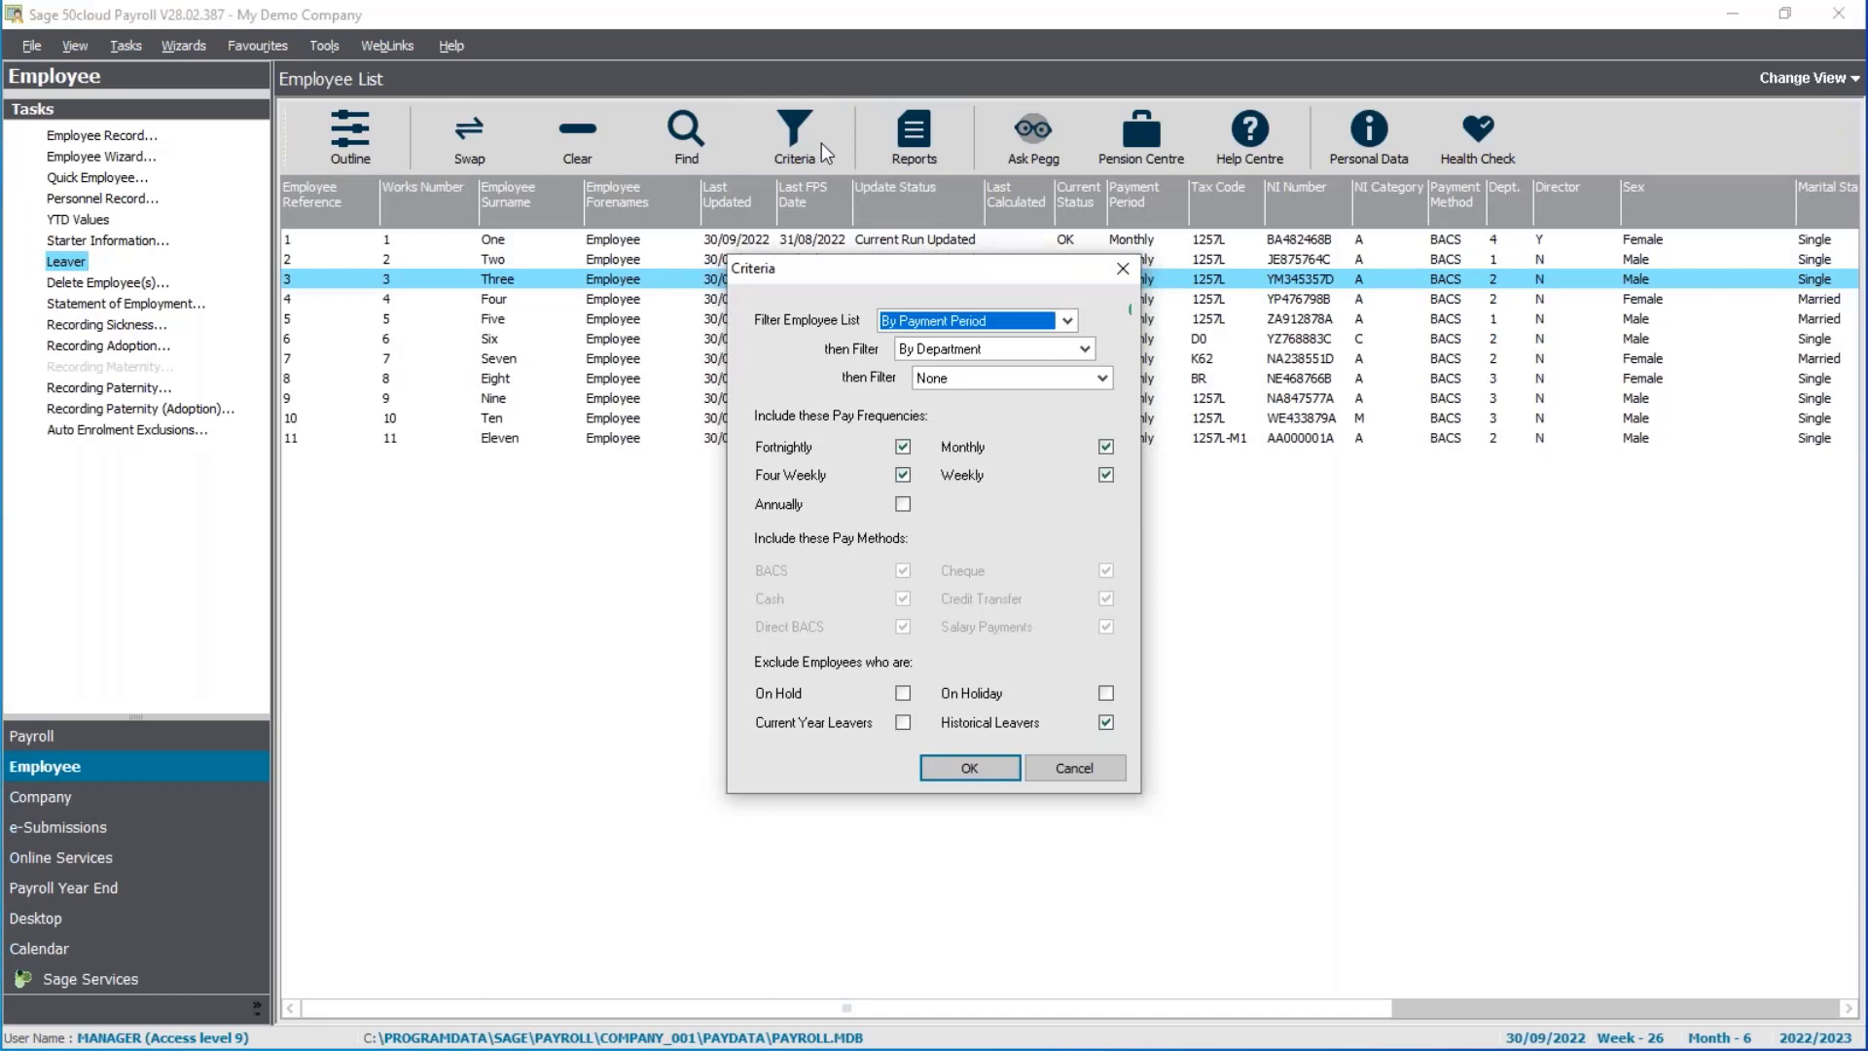
click(903, 724)
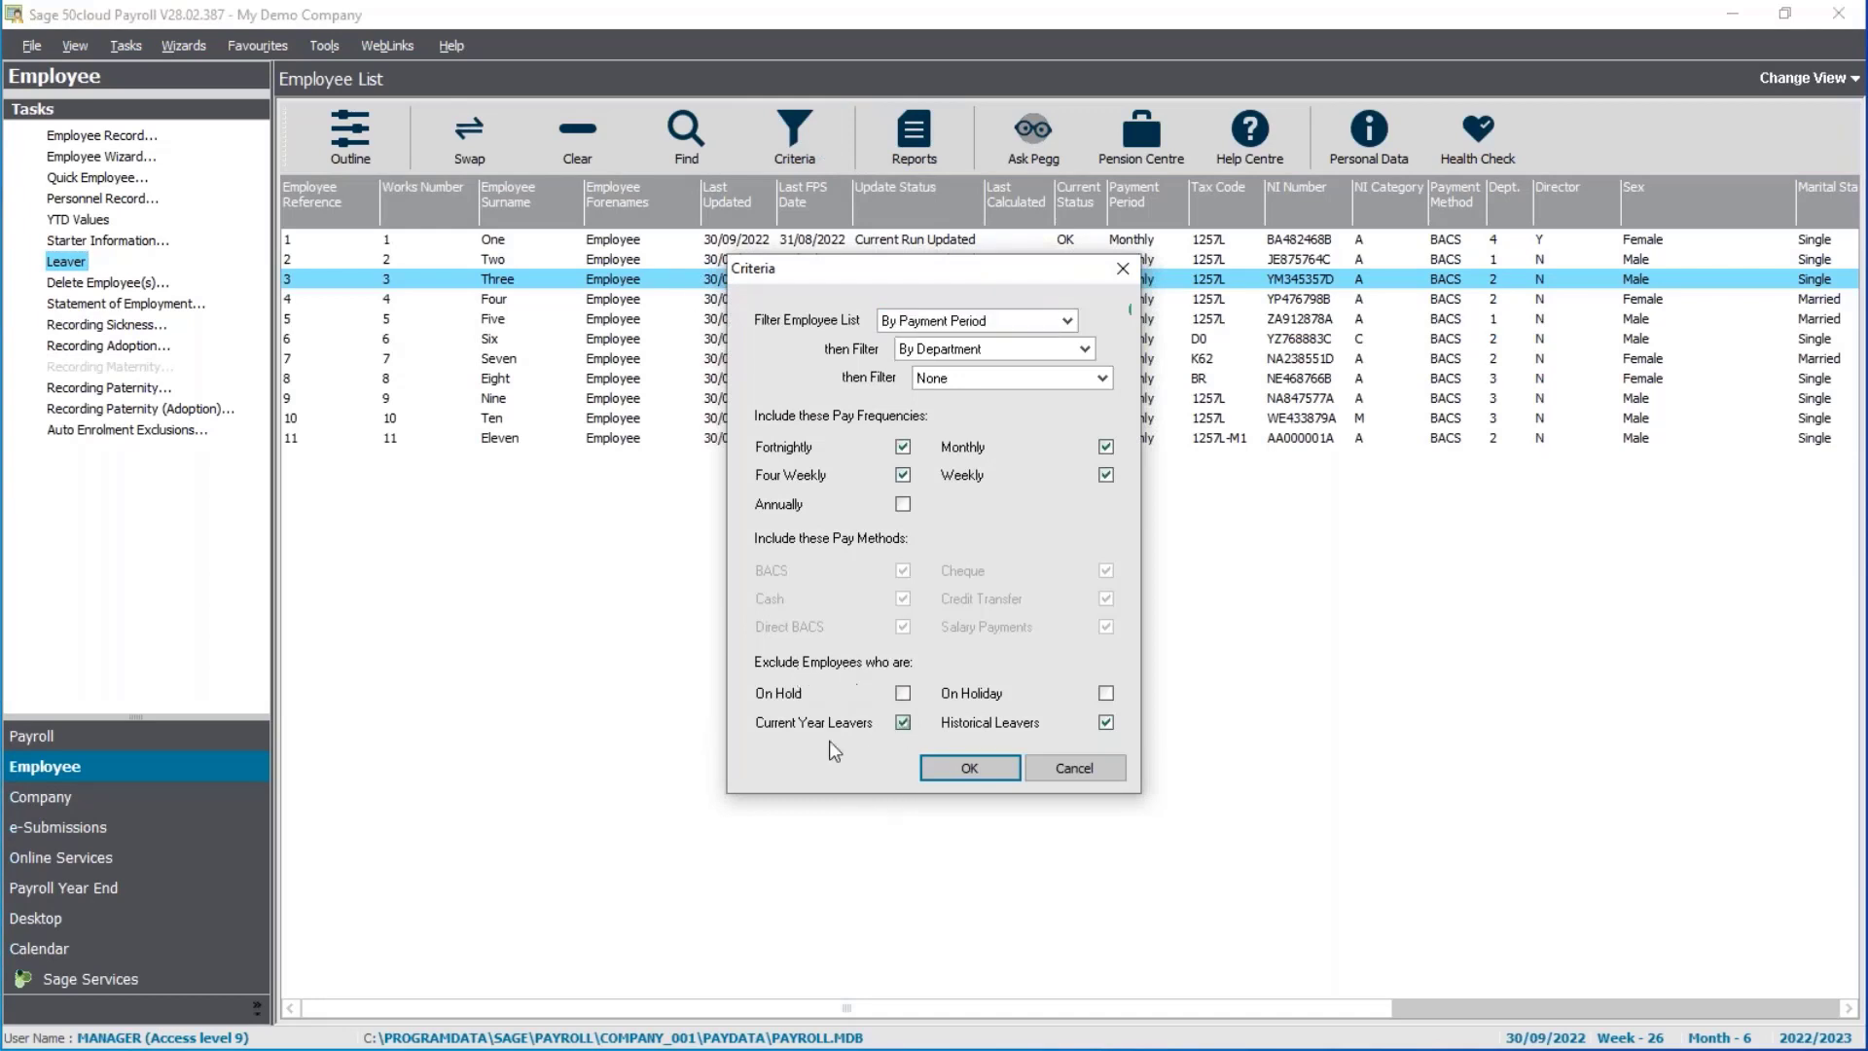
click(958, 763)
click(620, 136)
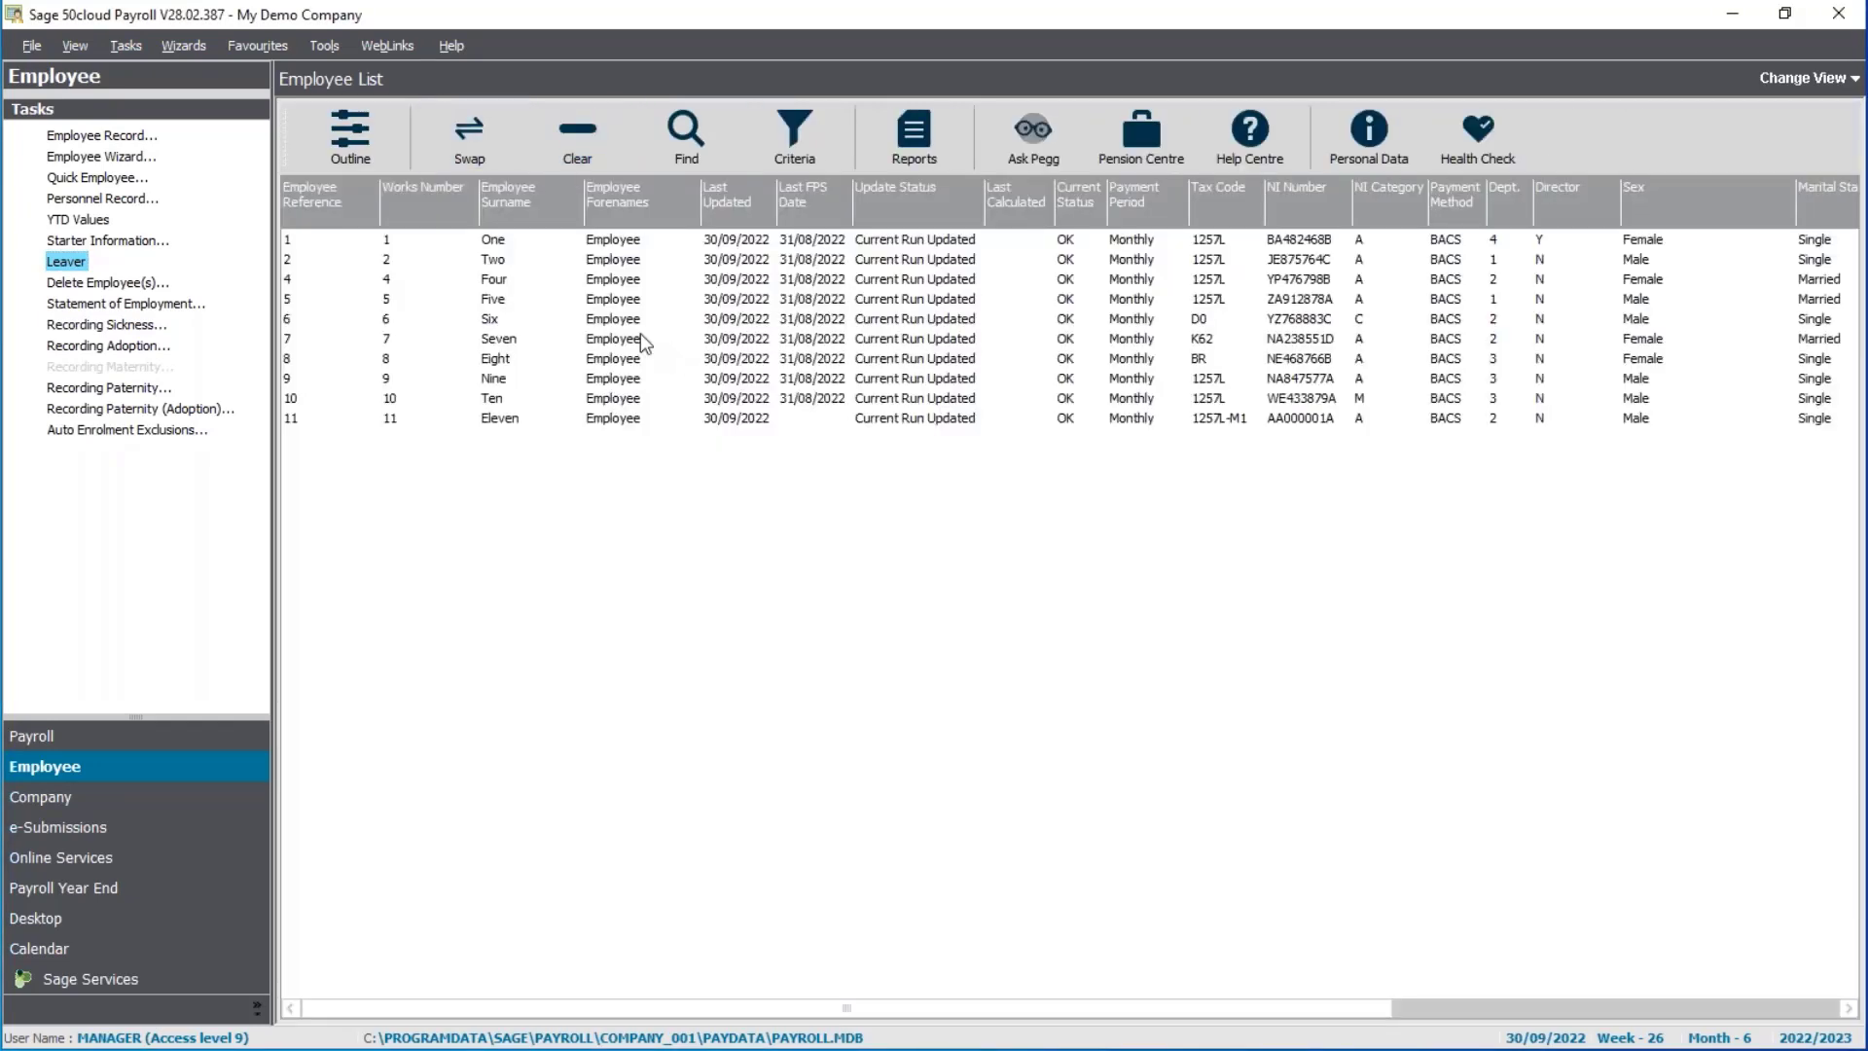
Stop excluding current year leavers in the employee list criteria
click(798, 136)
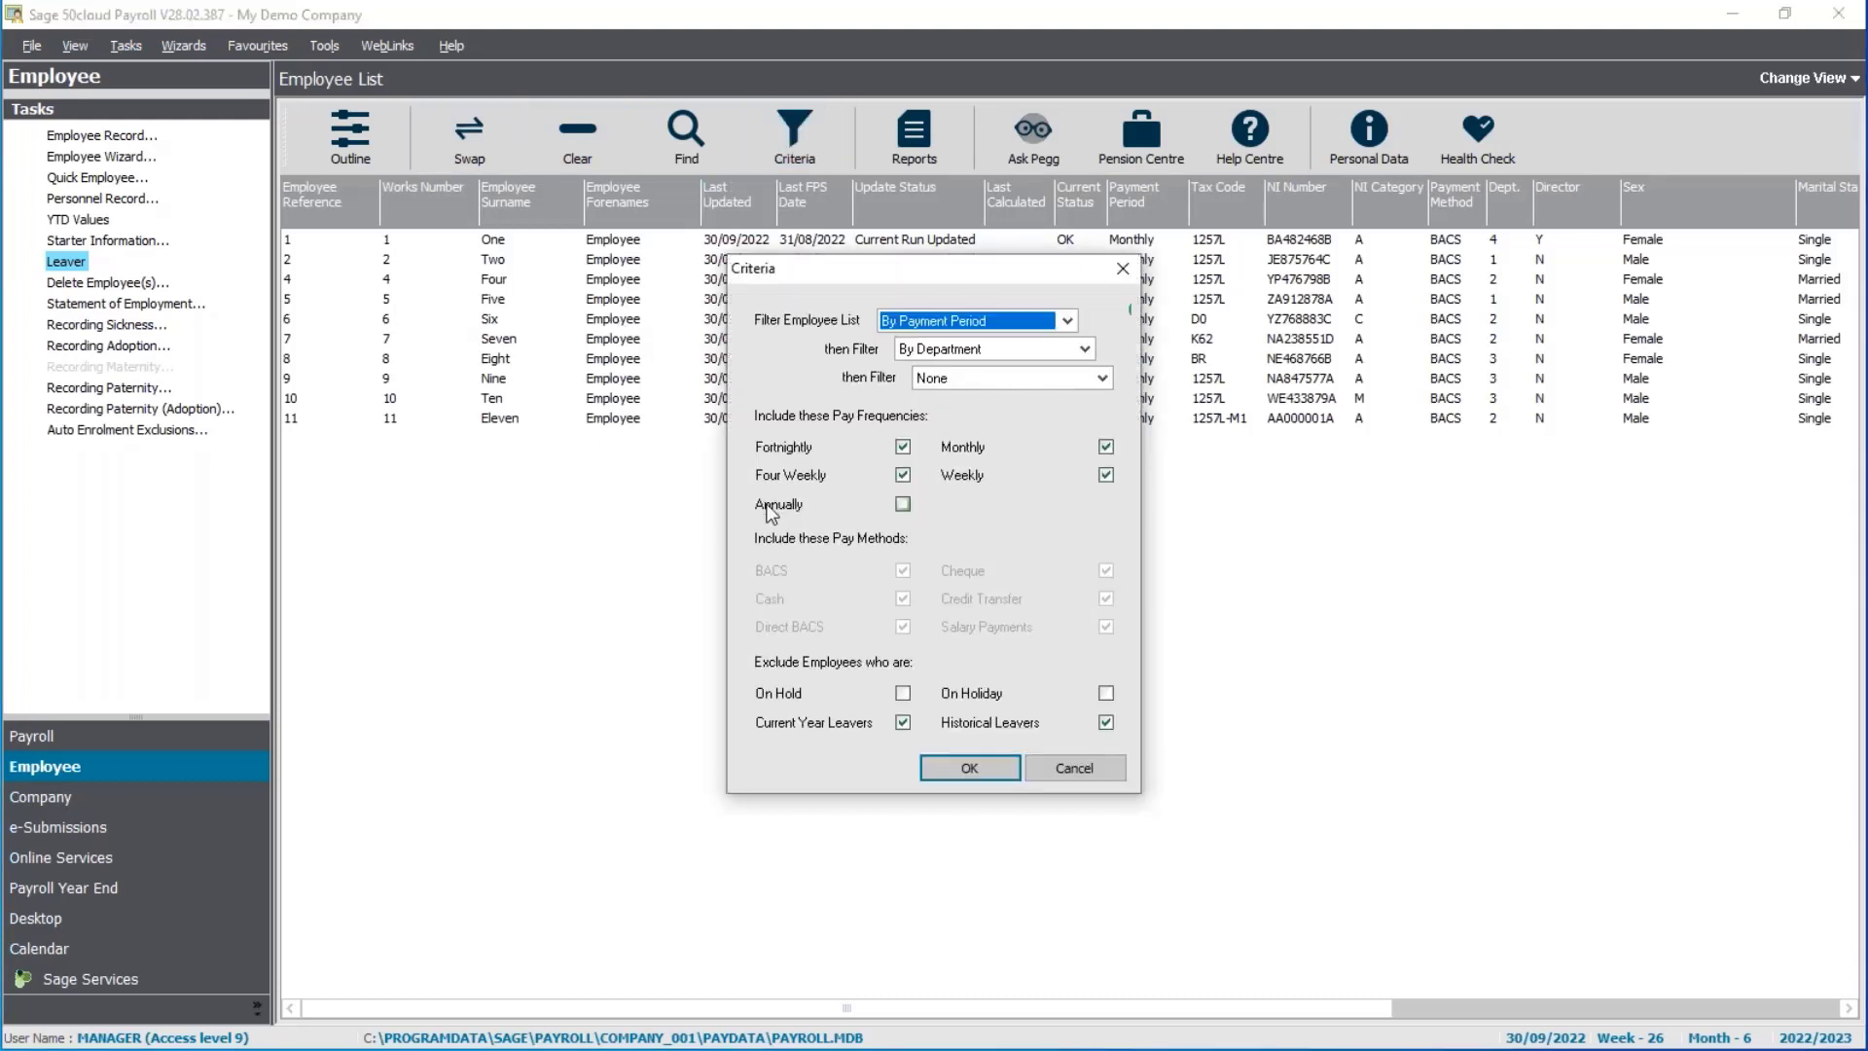
click(903, 722)
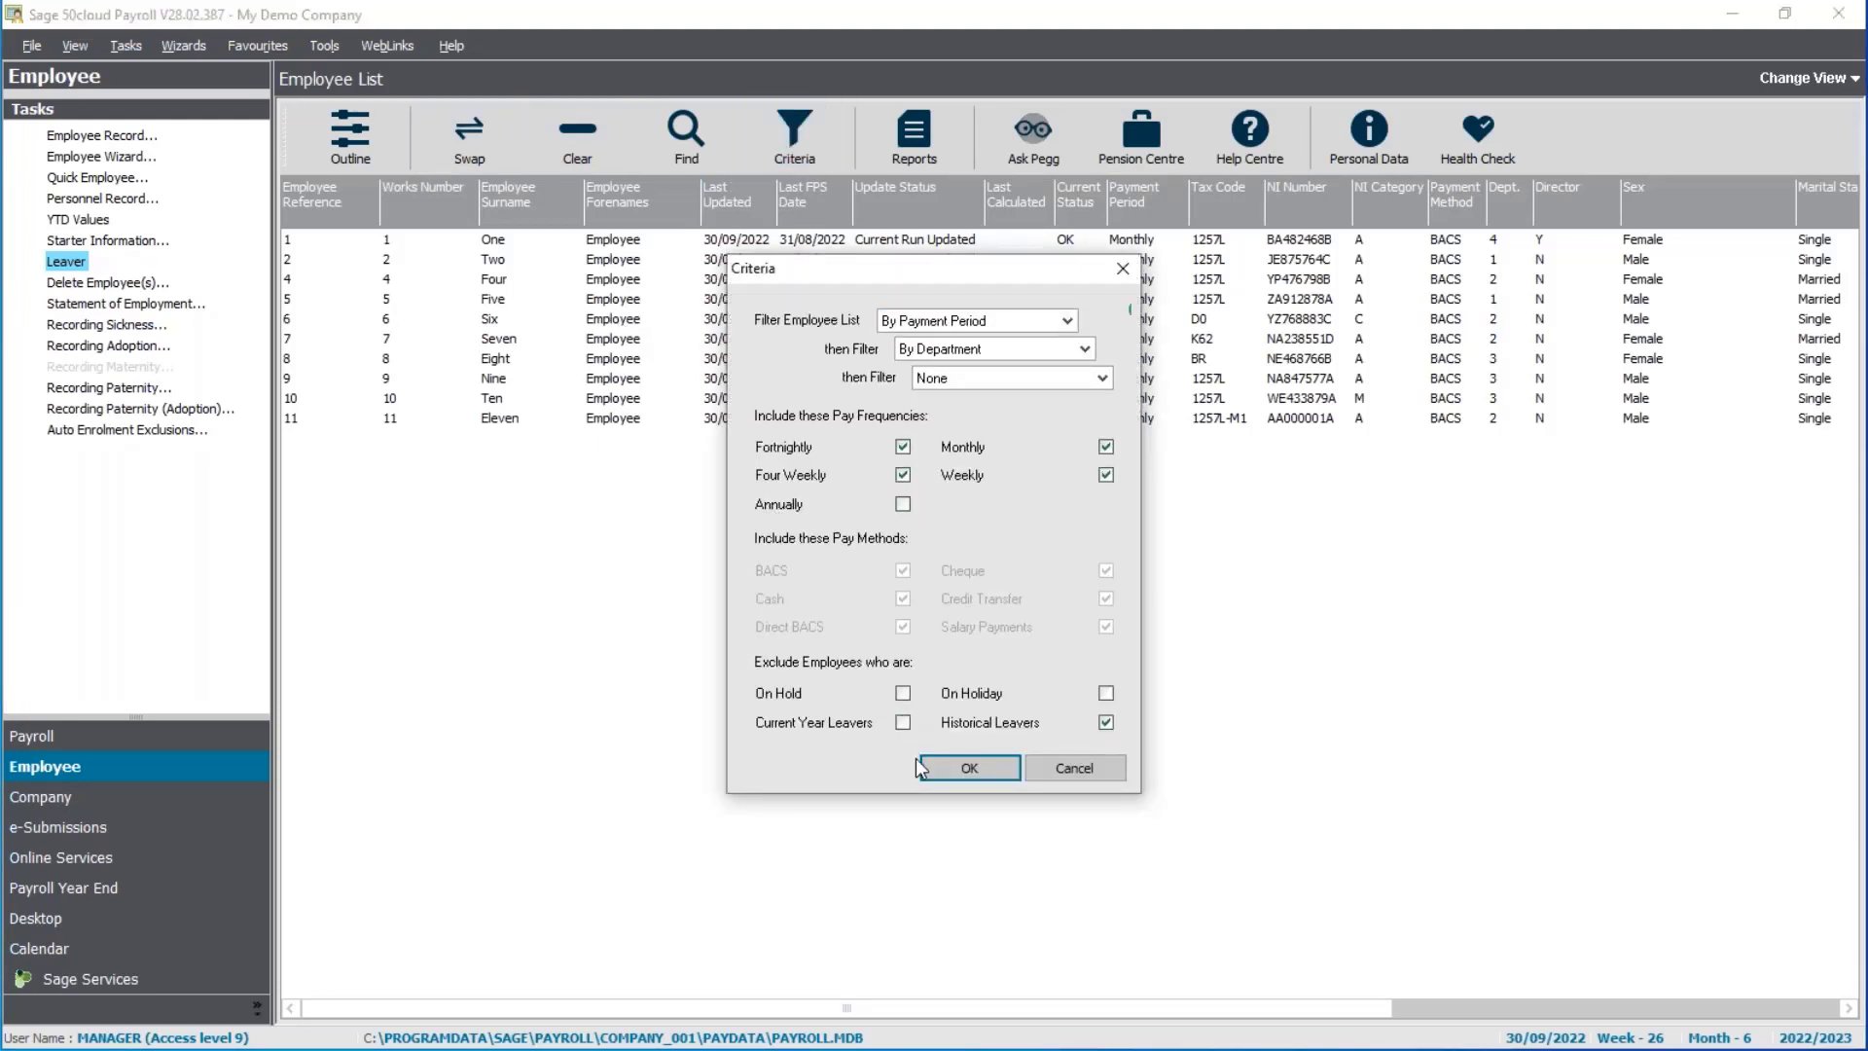
click(970, 768)
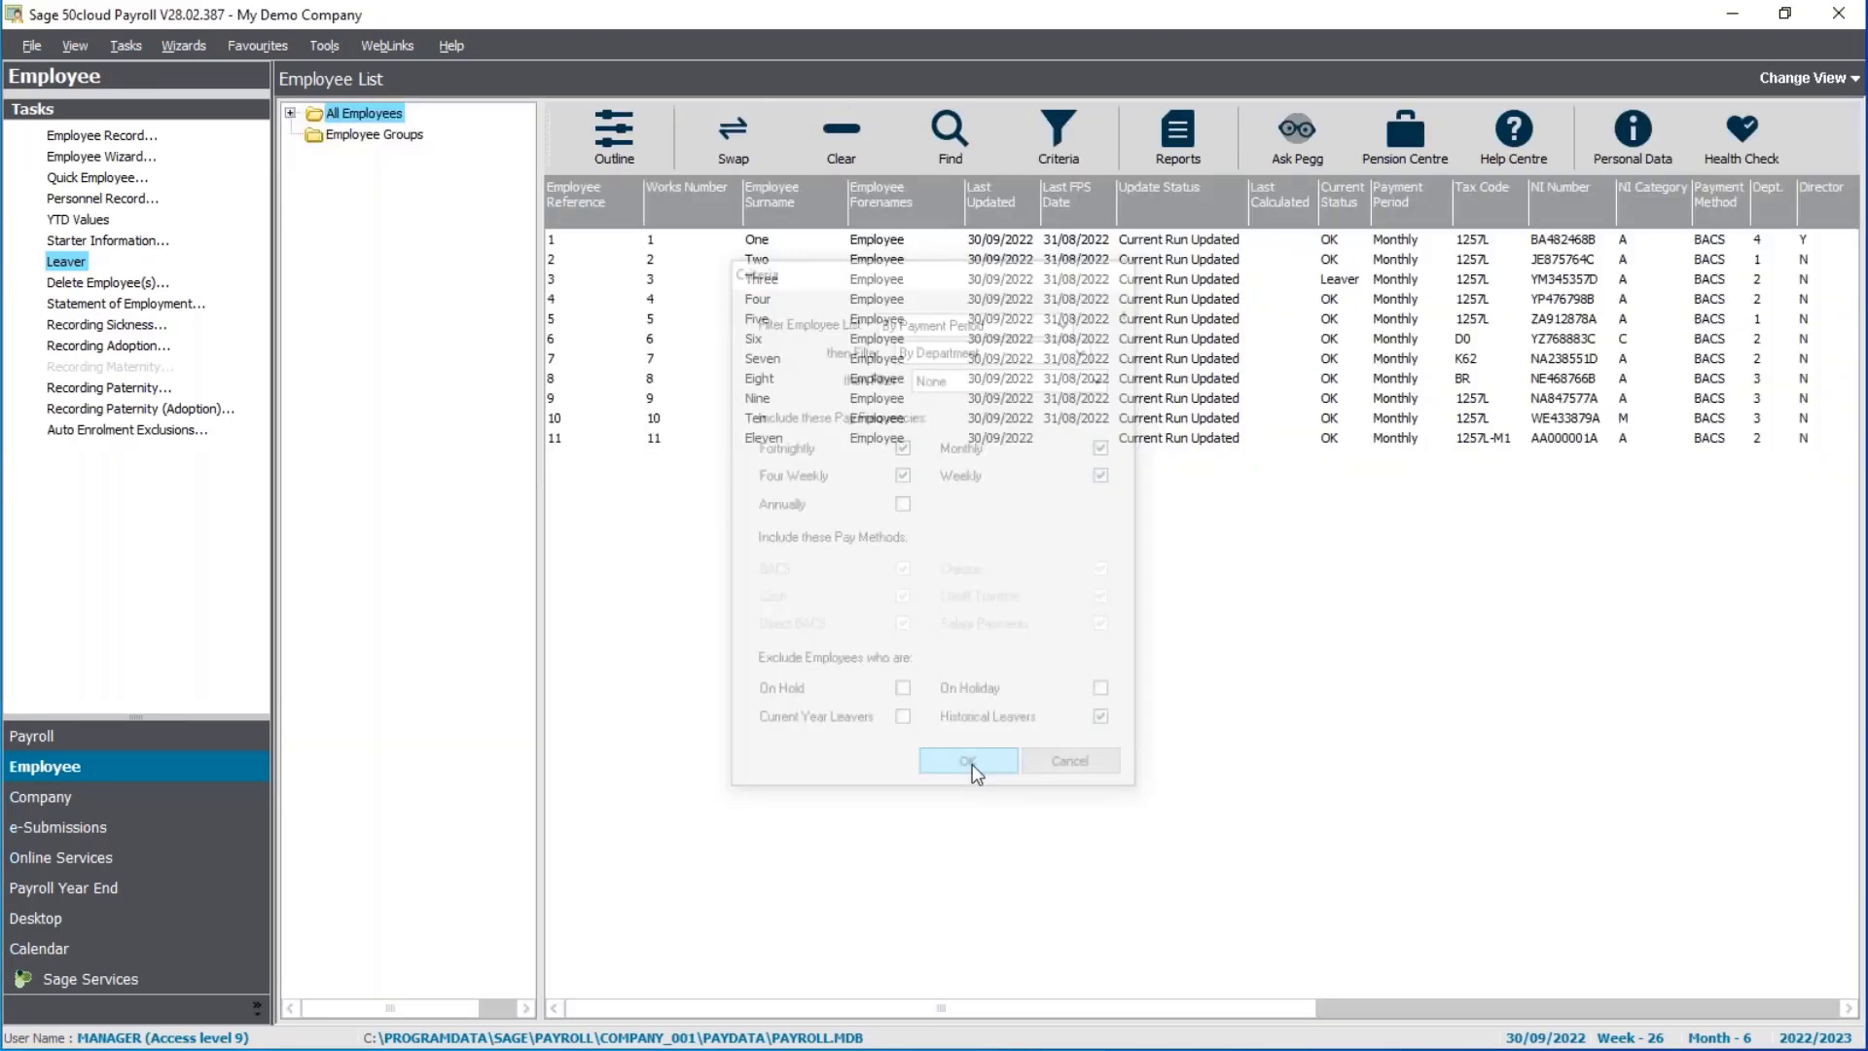
click(516, 281)
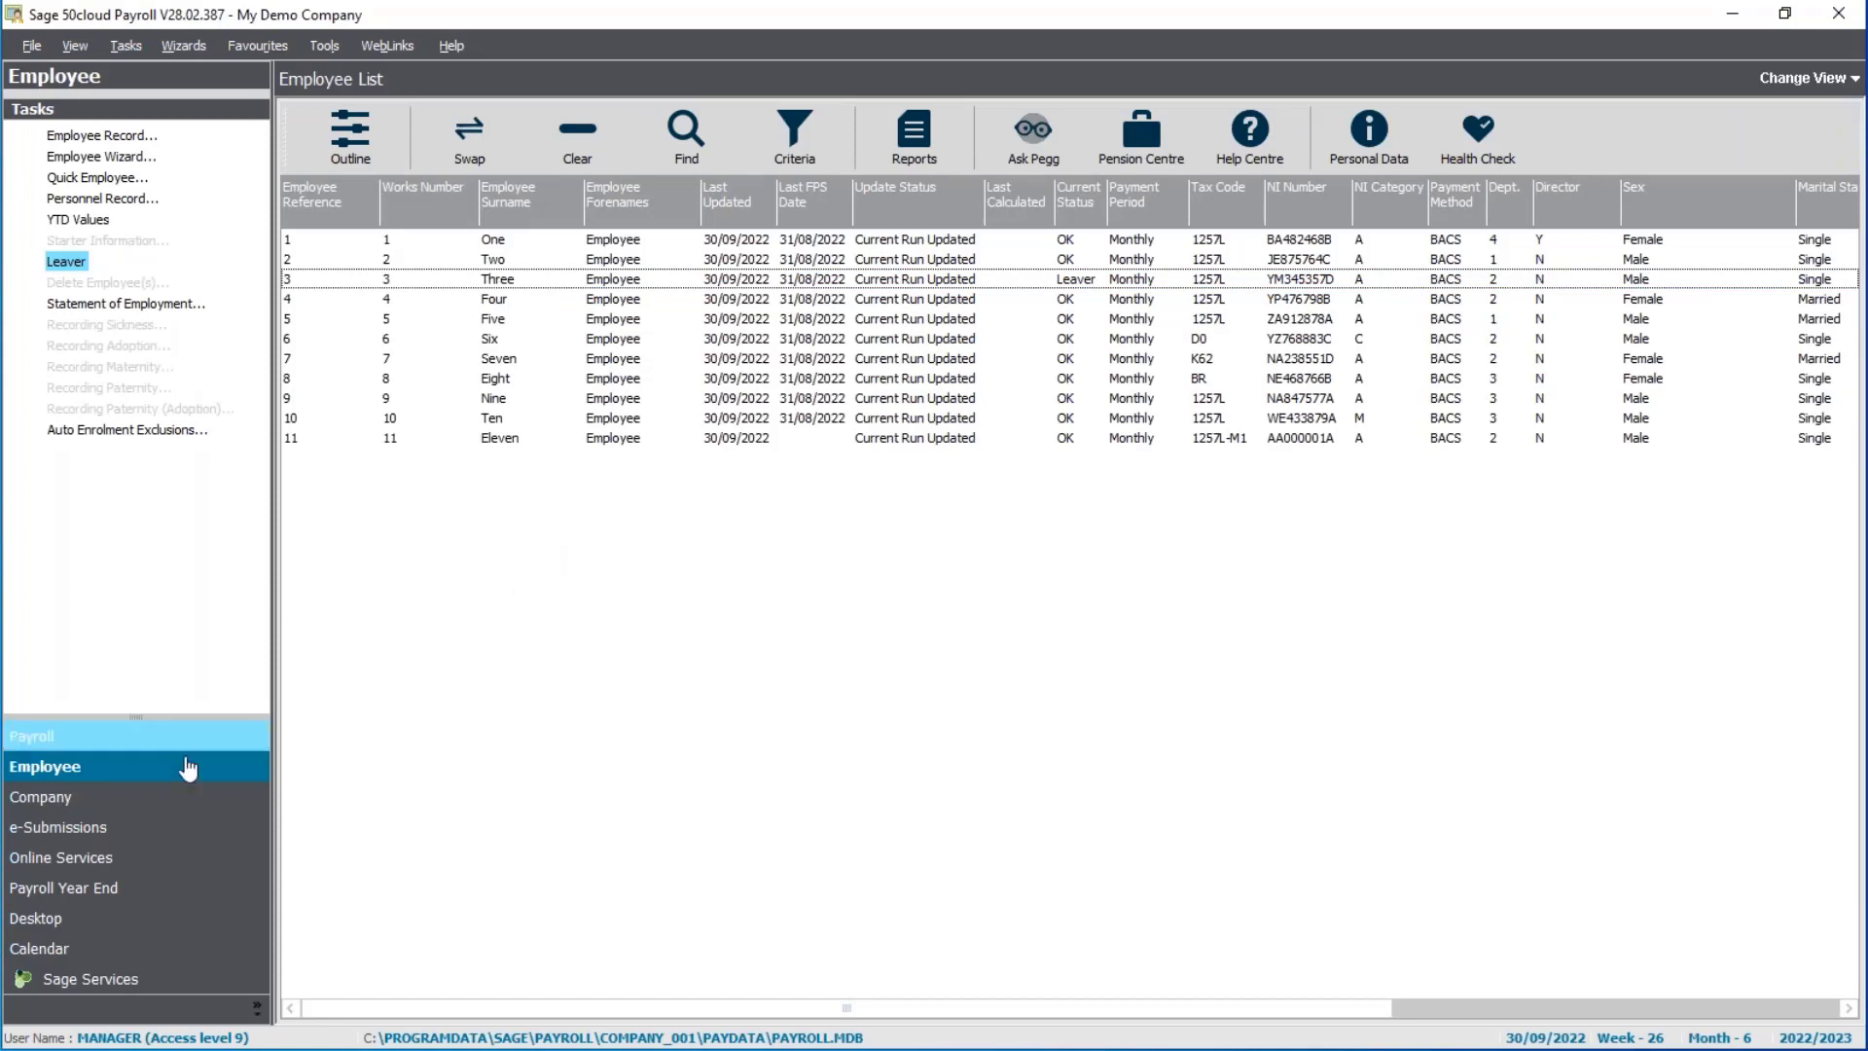
Return to the Payroll tasks and change the view to Payroll Process
click(146, 737)
click(1779, 82)
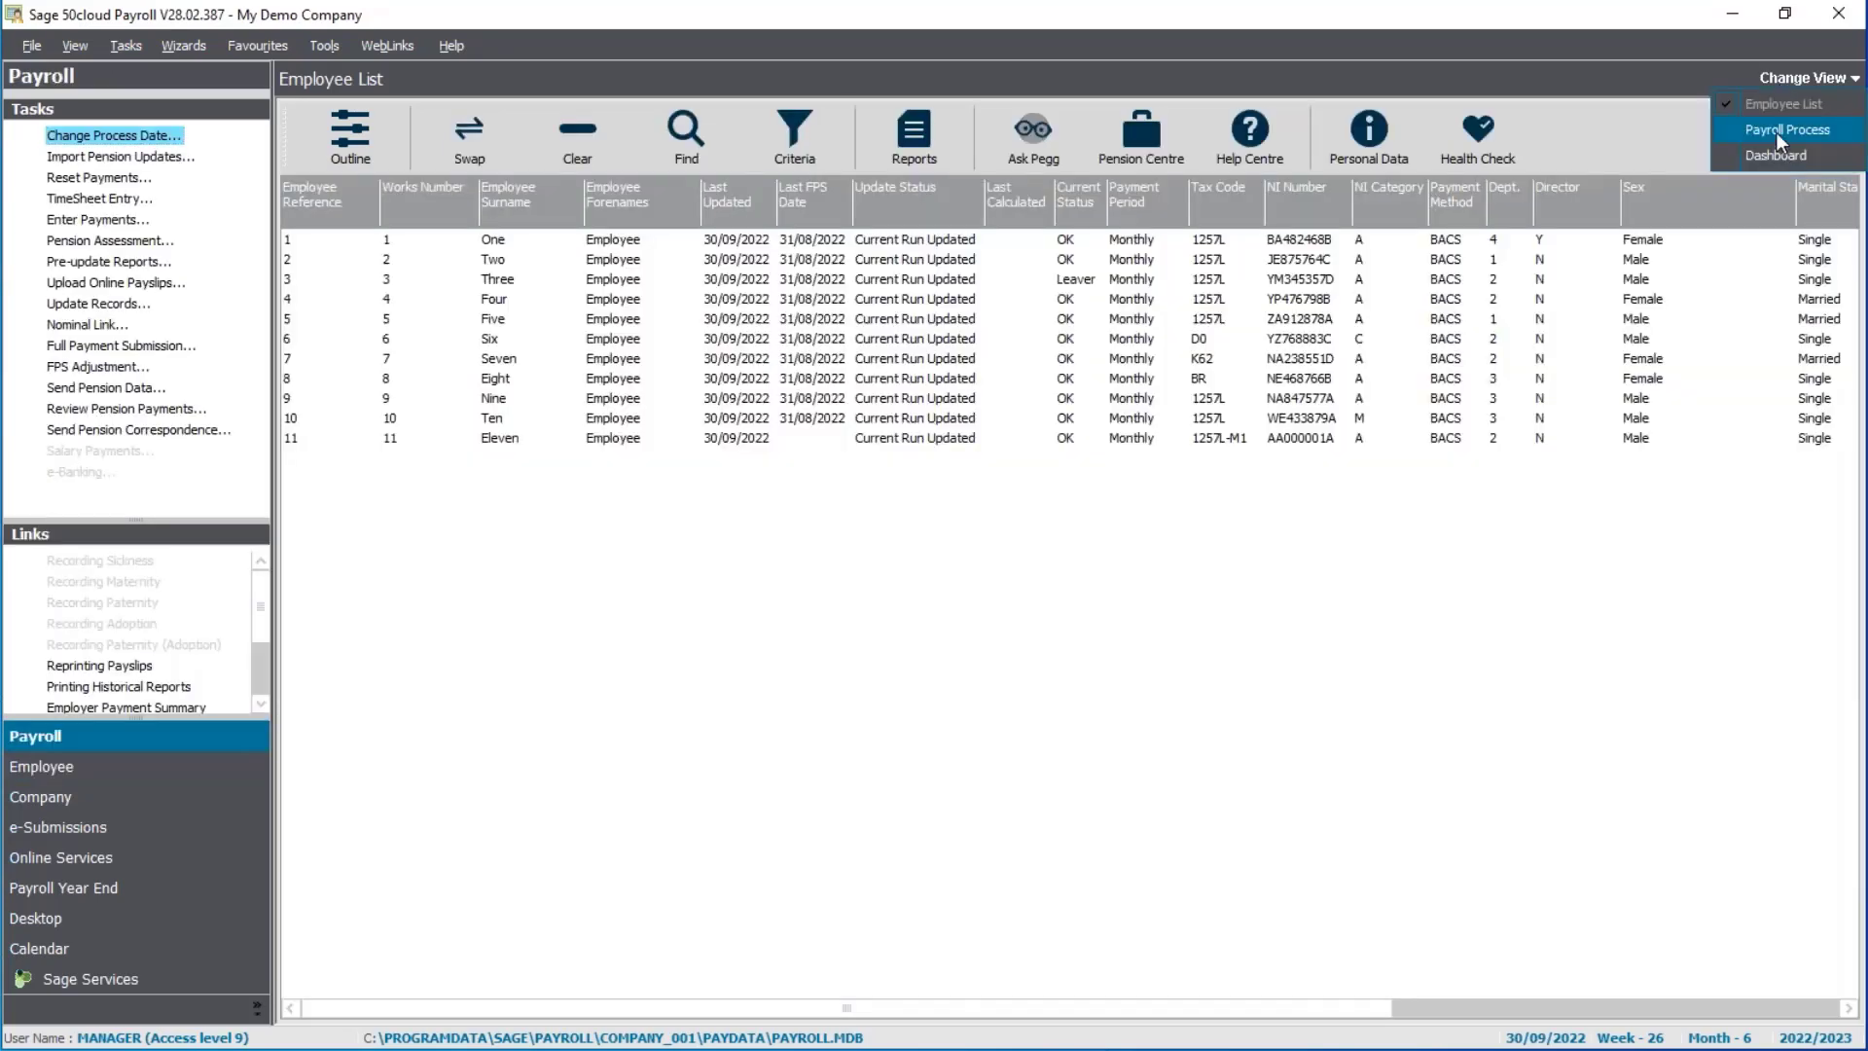
click(1777, 132)
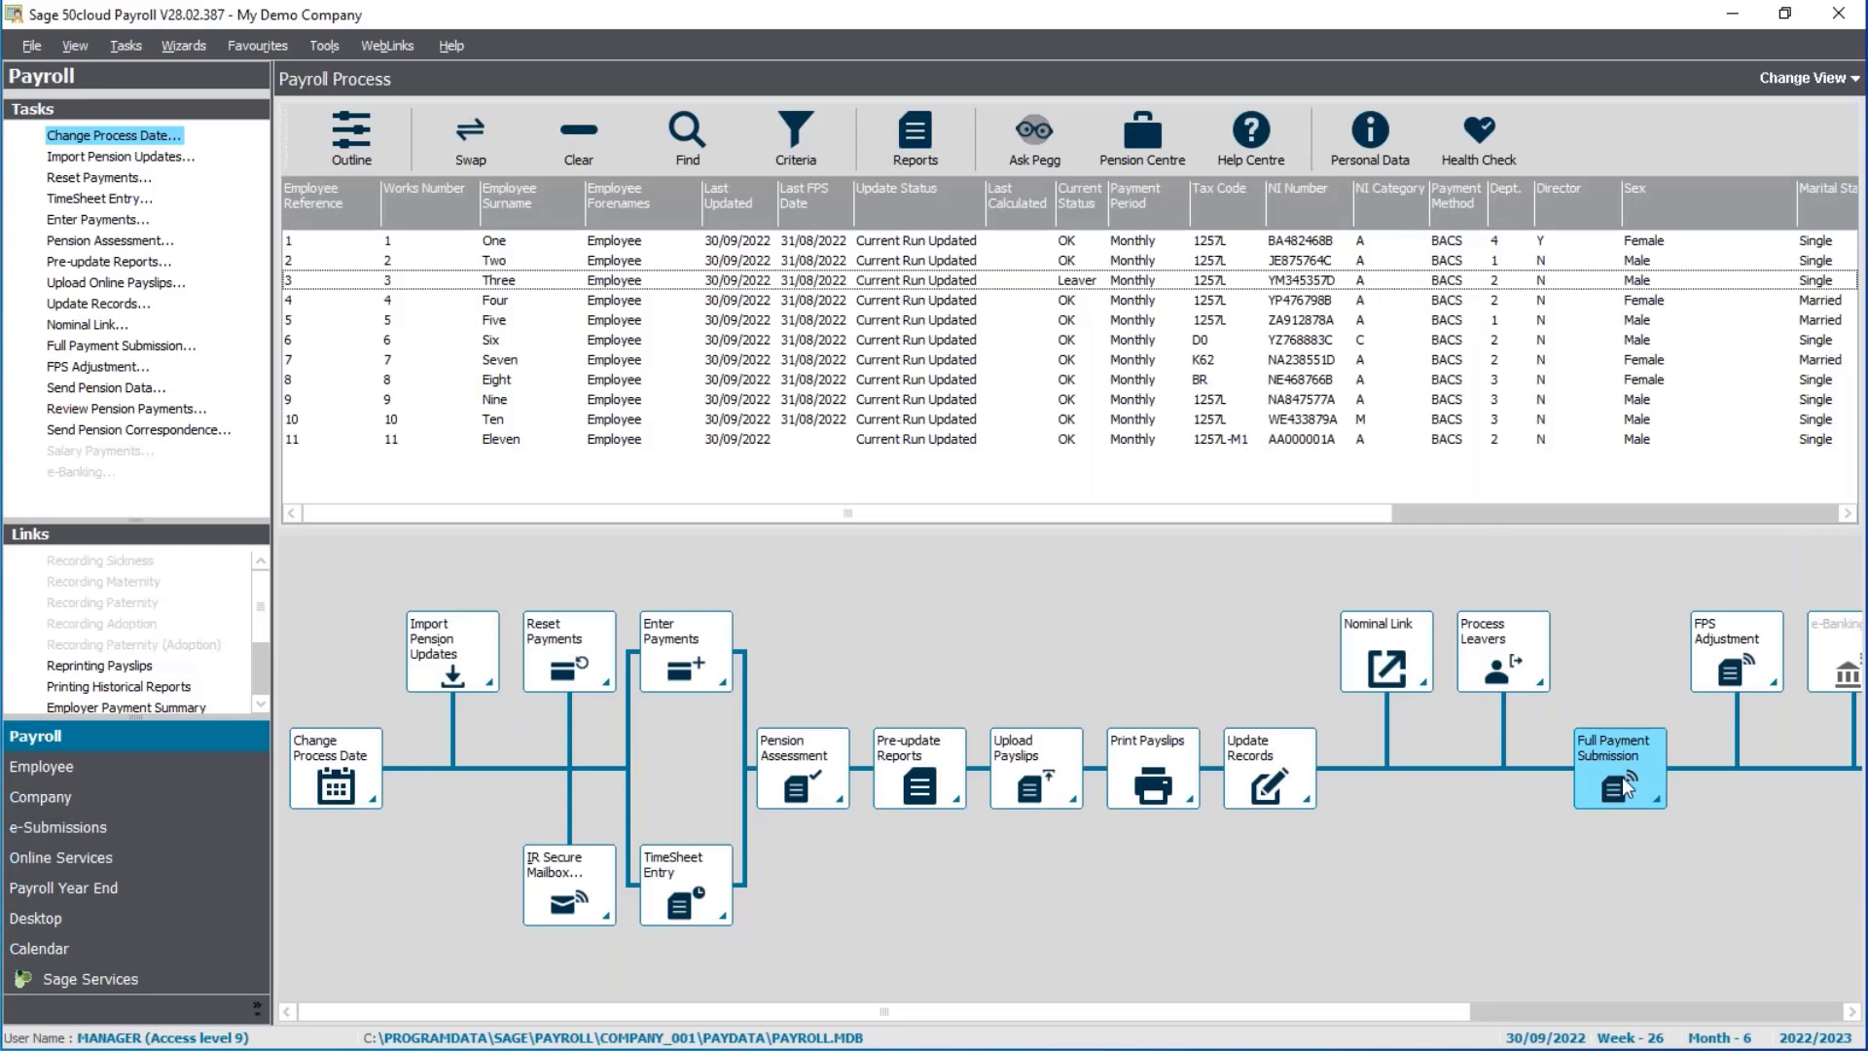
Start the Full Payment Submission, acknowledge that HMRC will not receive it, and generate it with the stored gateway and company details
click(182, 347)
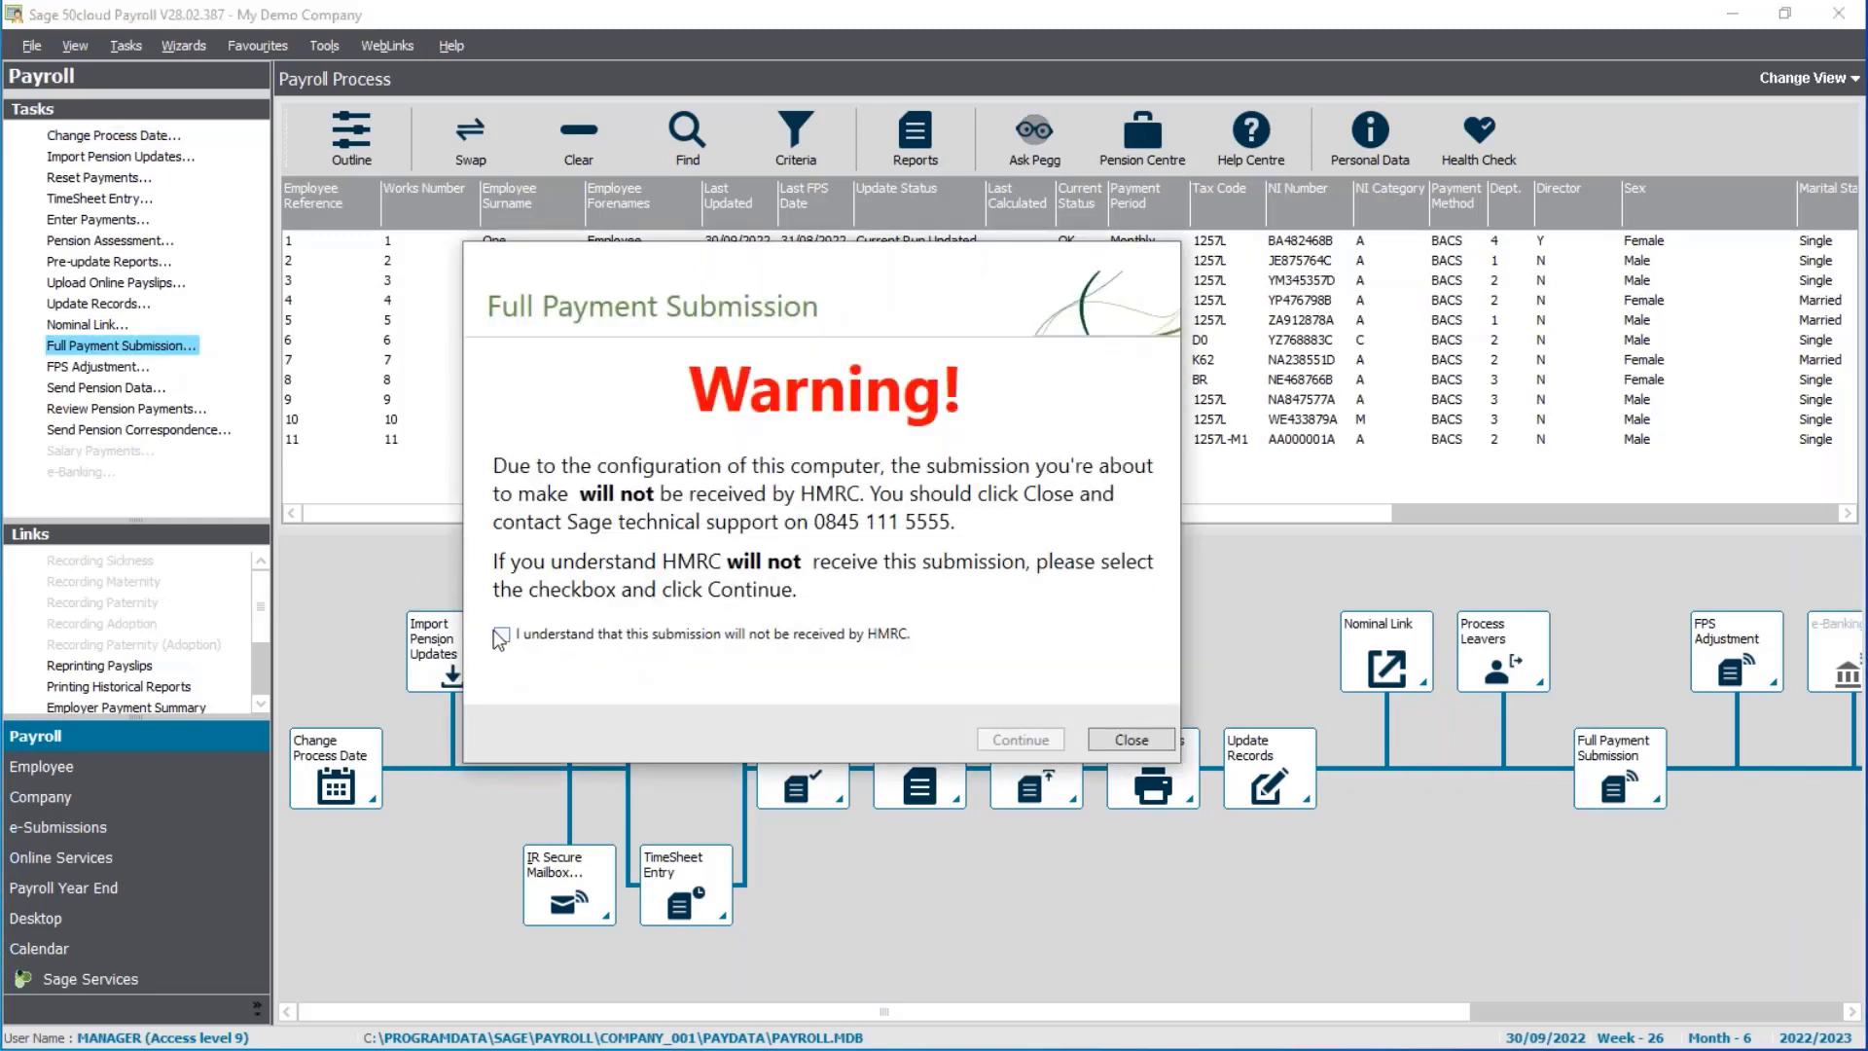
click(501, 635)
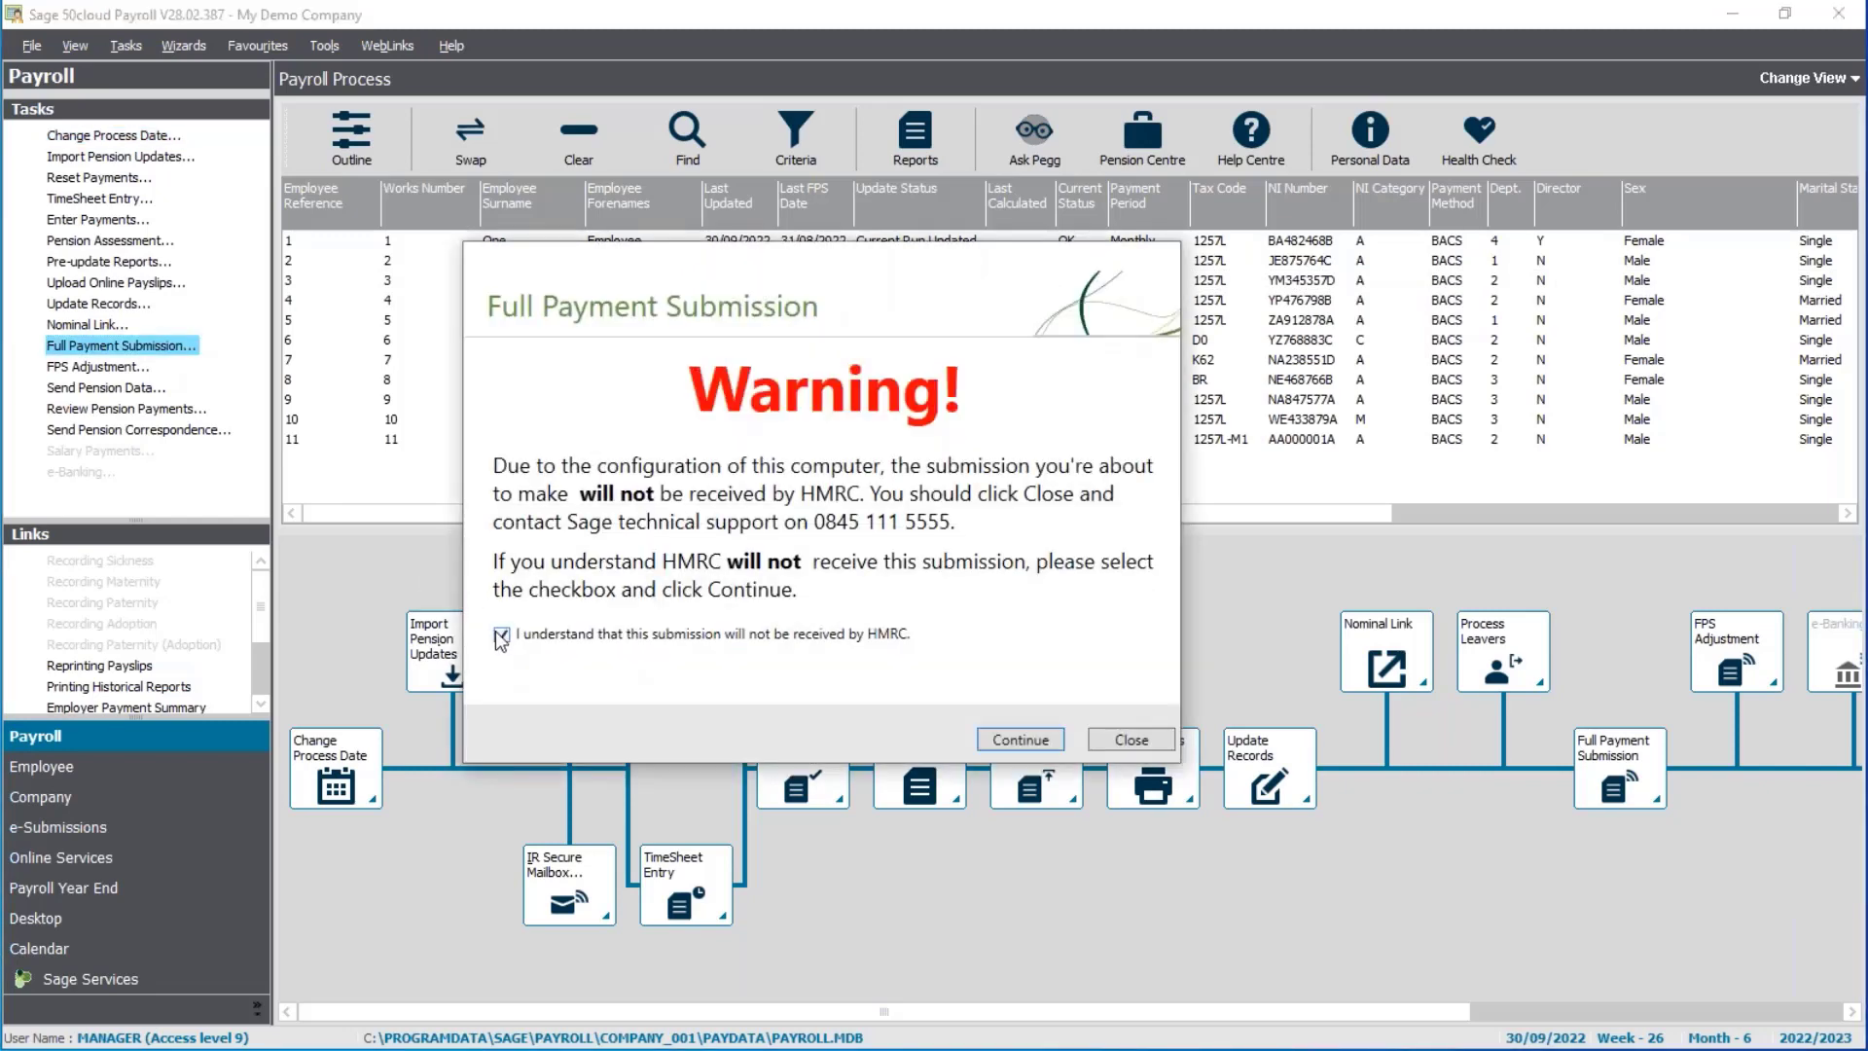
click(1037, 738)
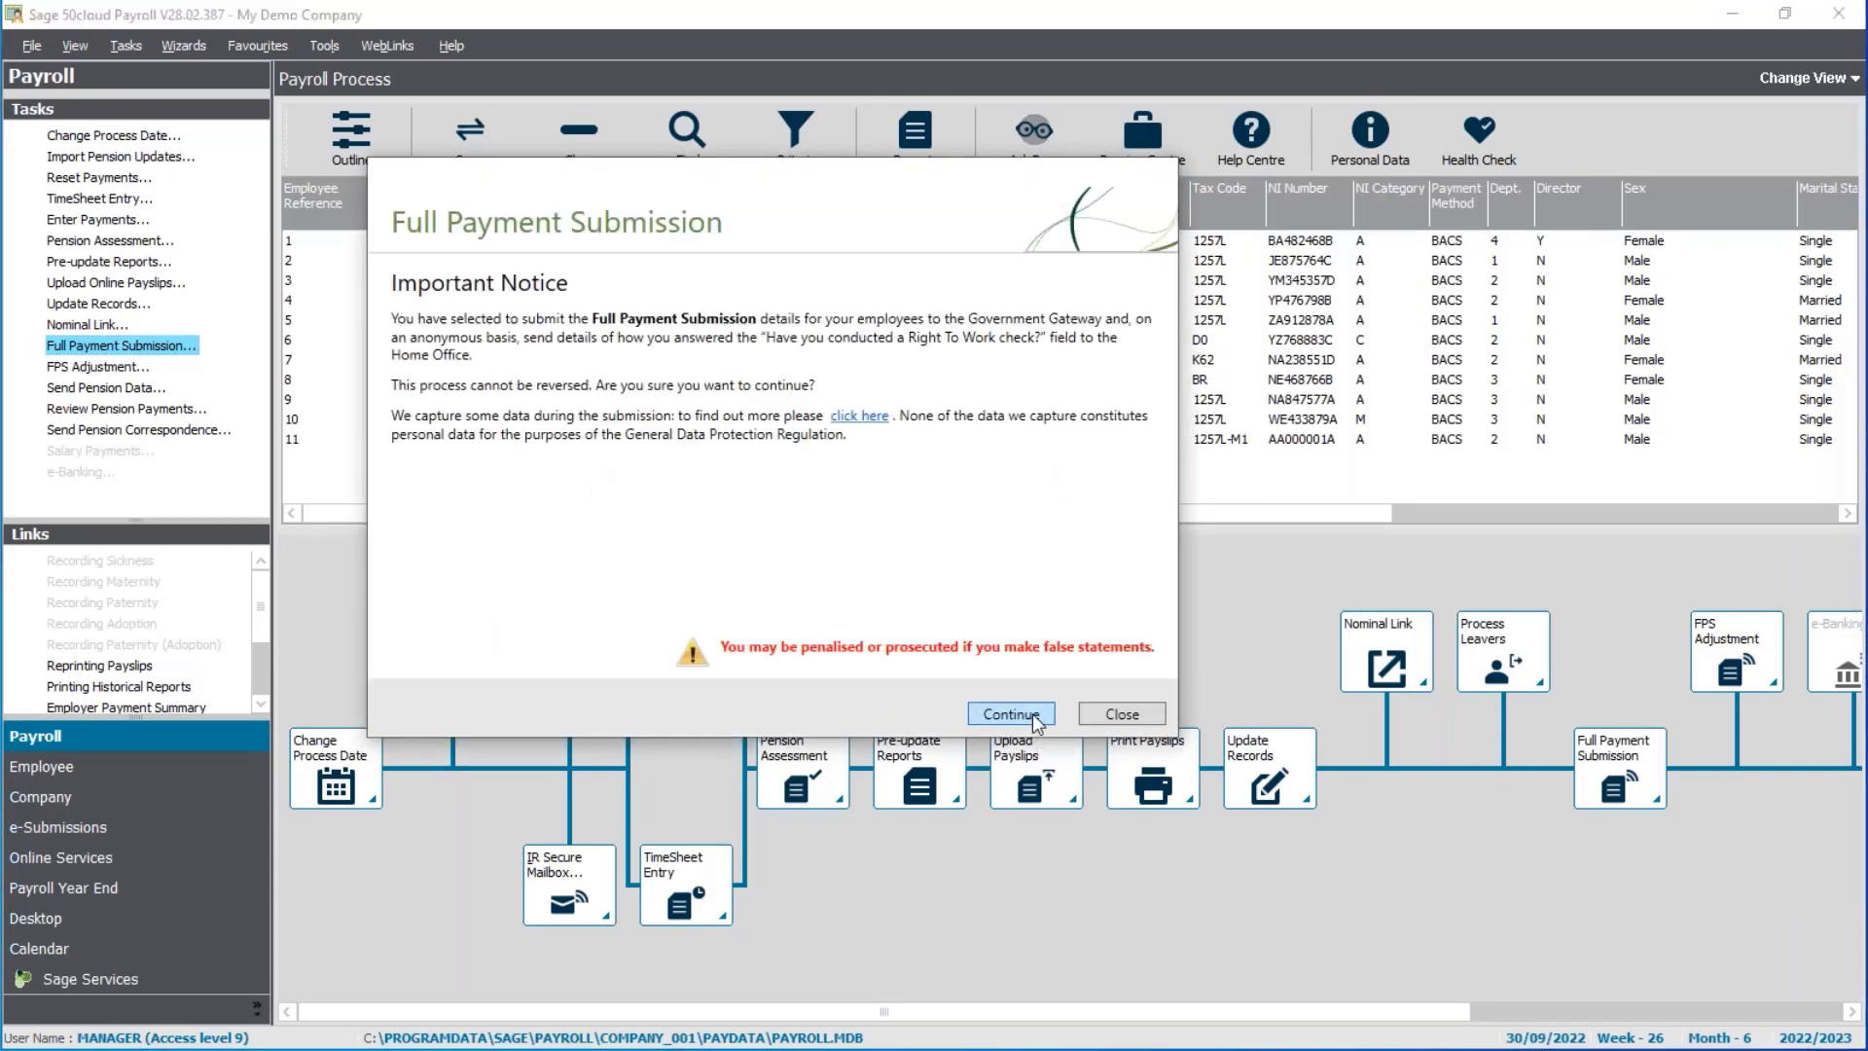
click(1012, 715)
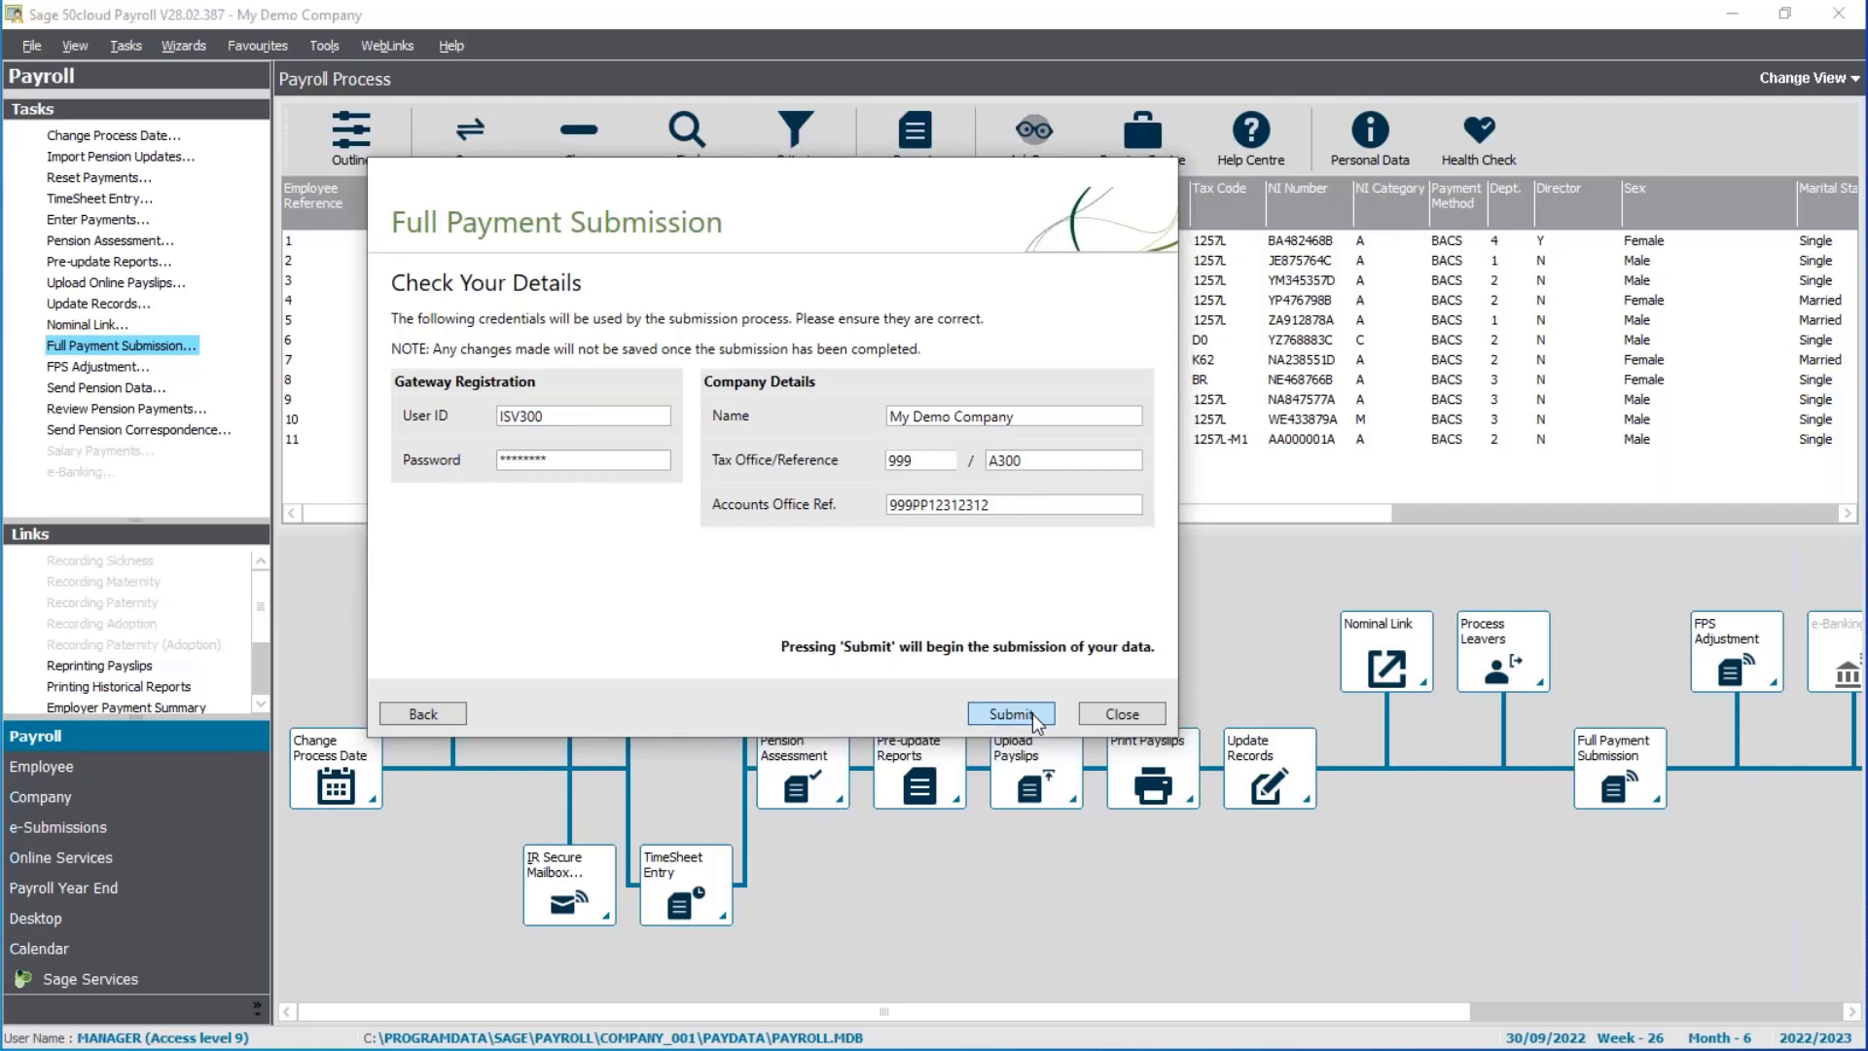
click(1032, 714)
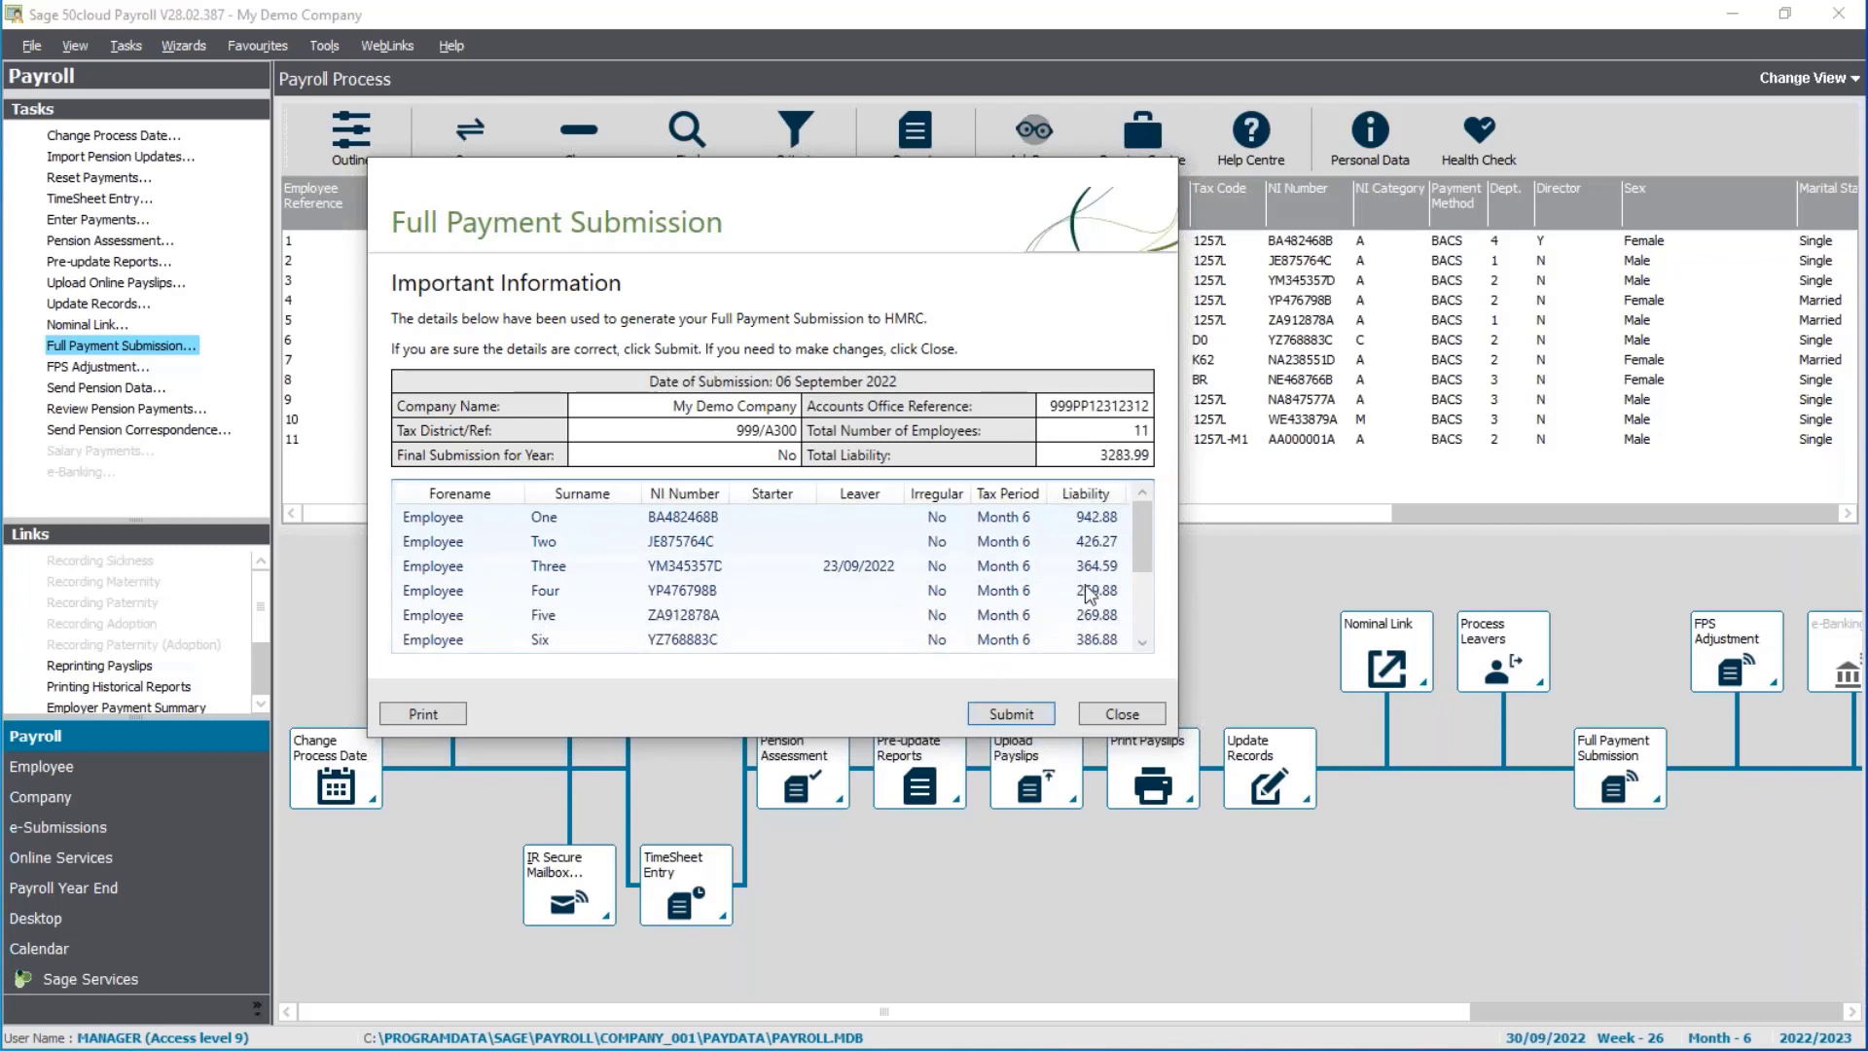
Check every employee's entry in the Full Payment Submission summary, submit the data, and close the finished submission
scroll(808, 623, down, 2)
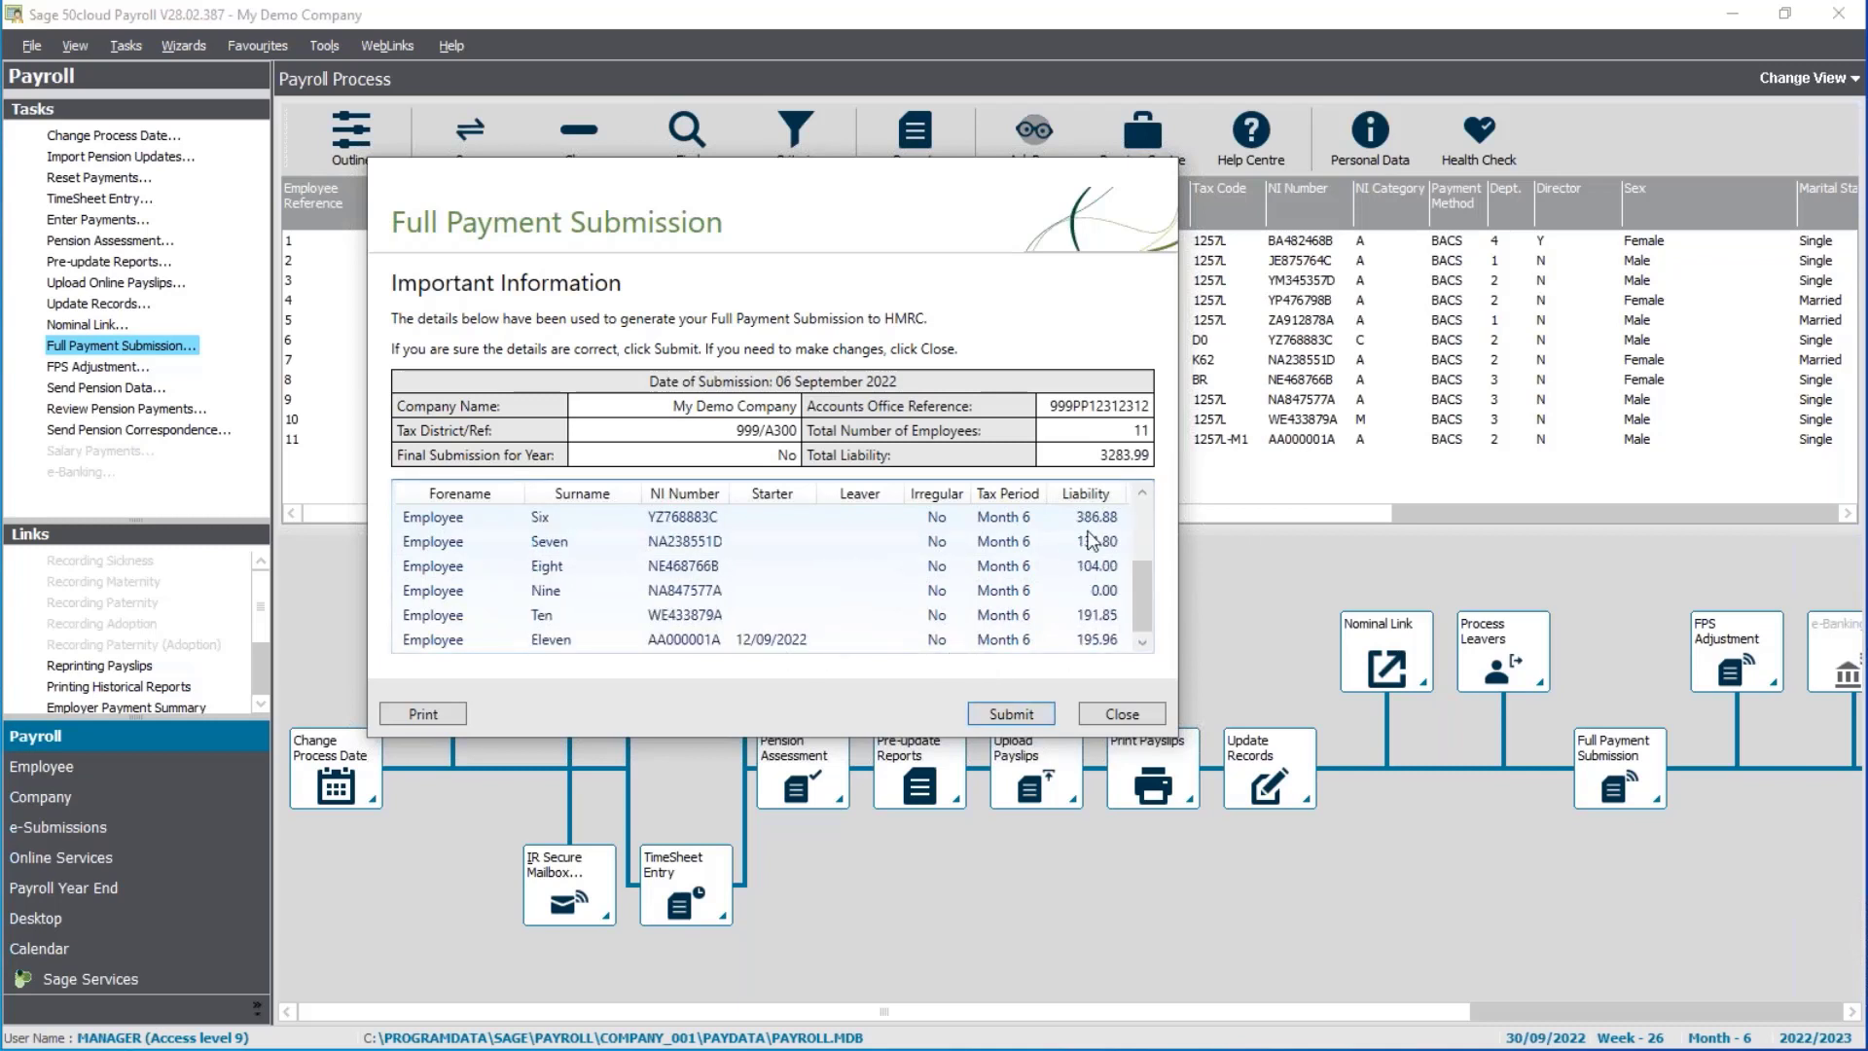
click(1142, 521)
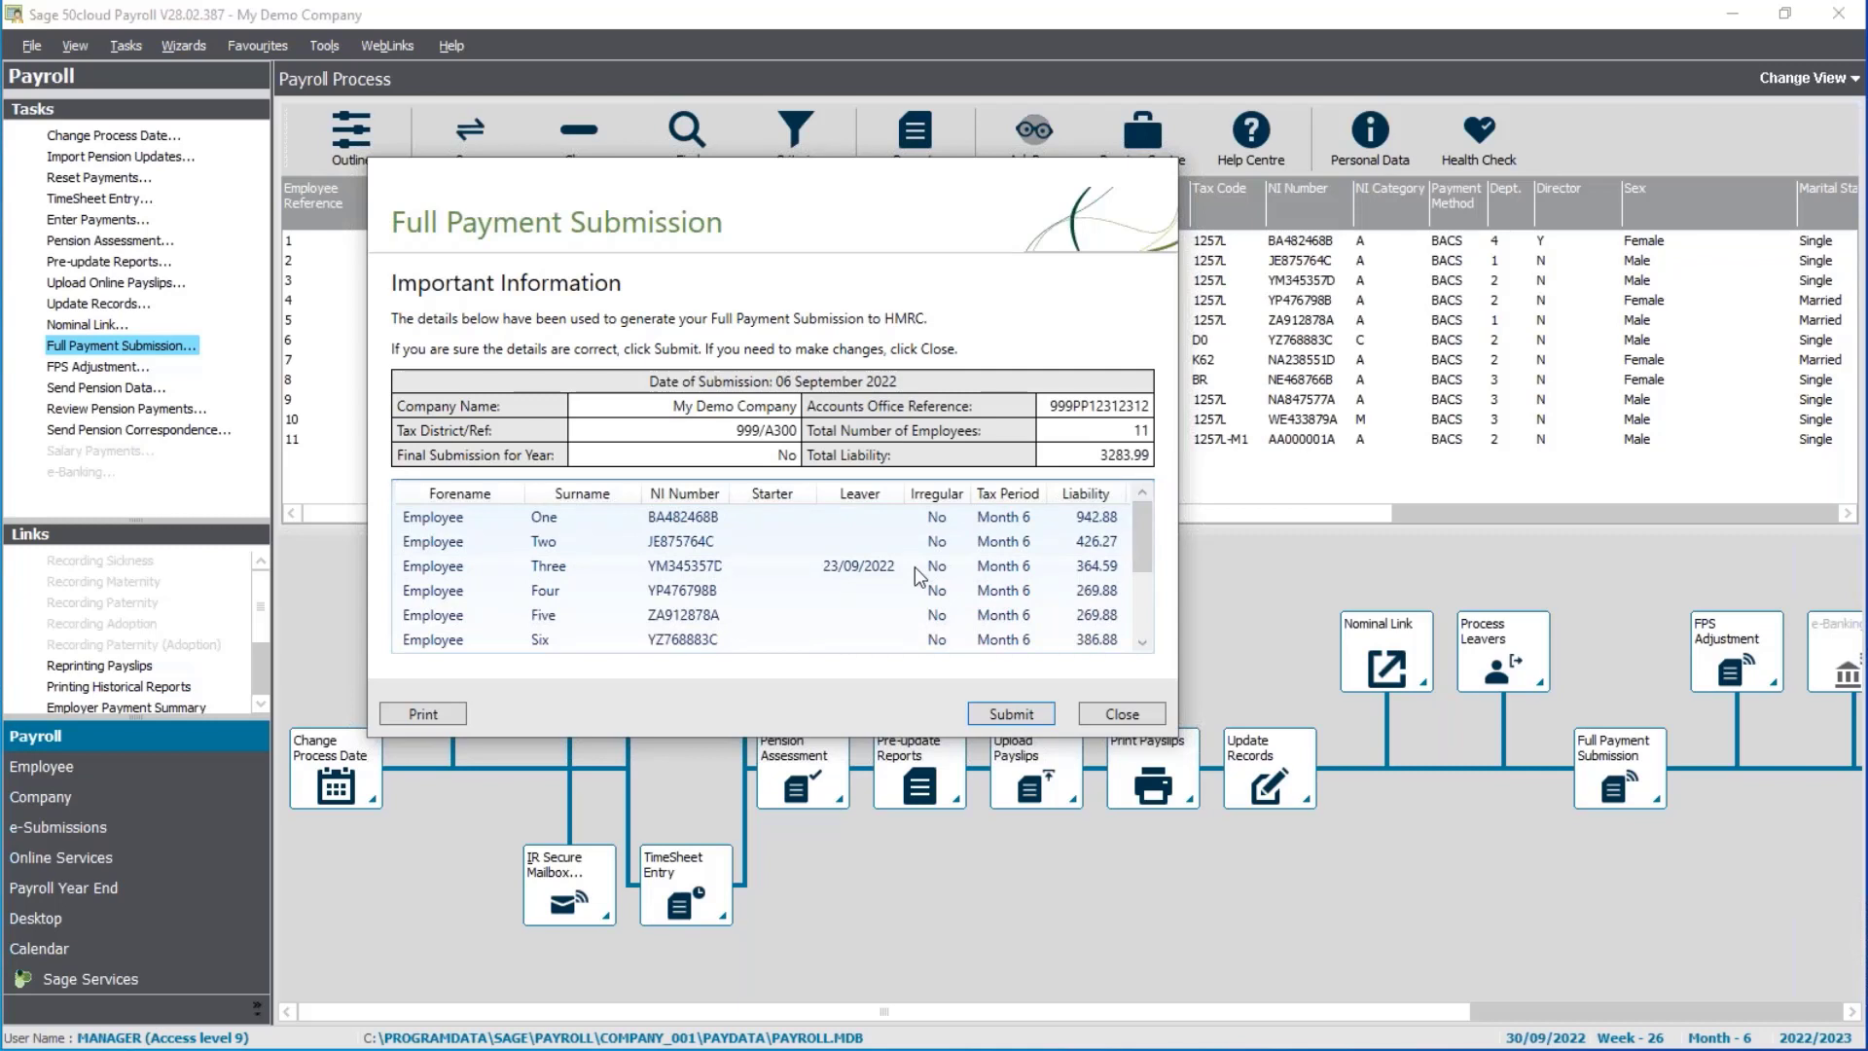
click(996, 717)
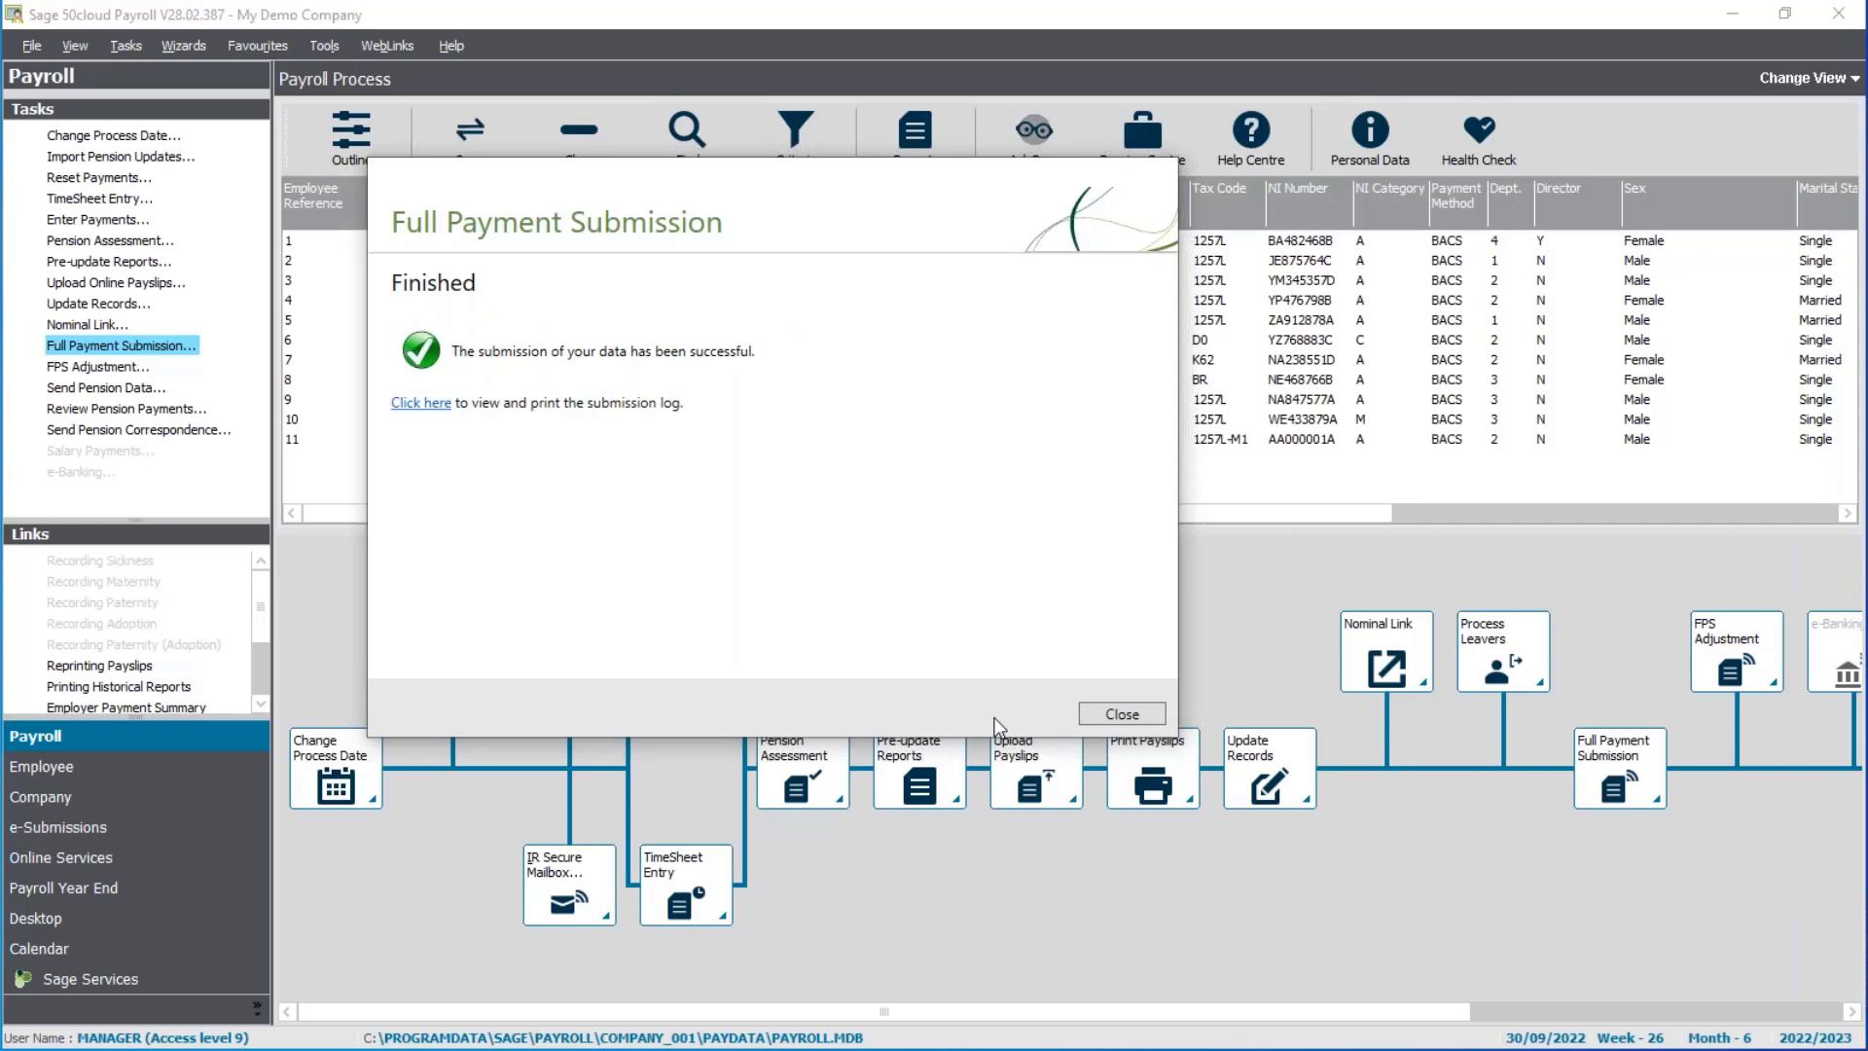
click(1124, 714)
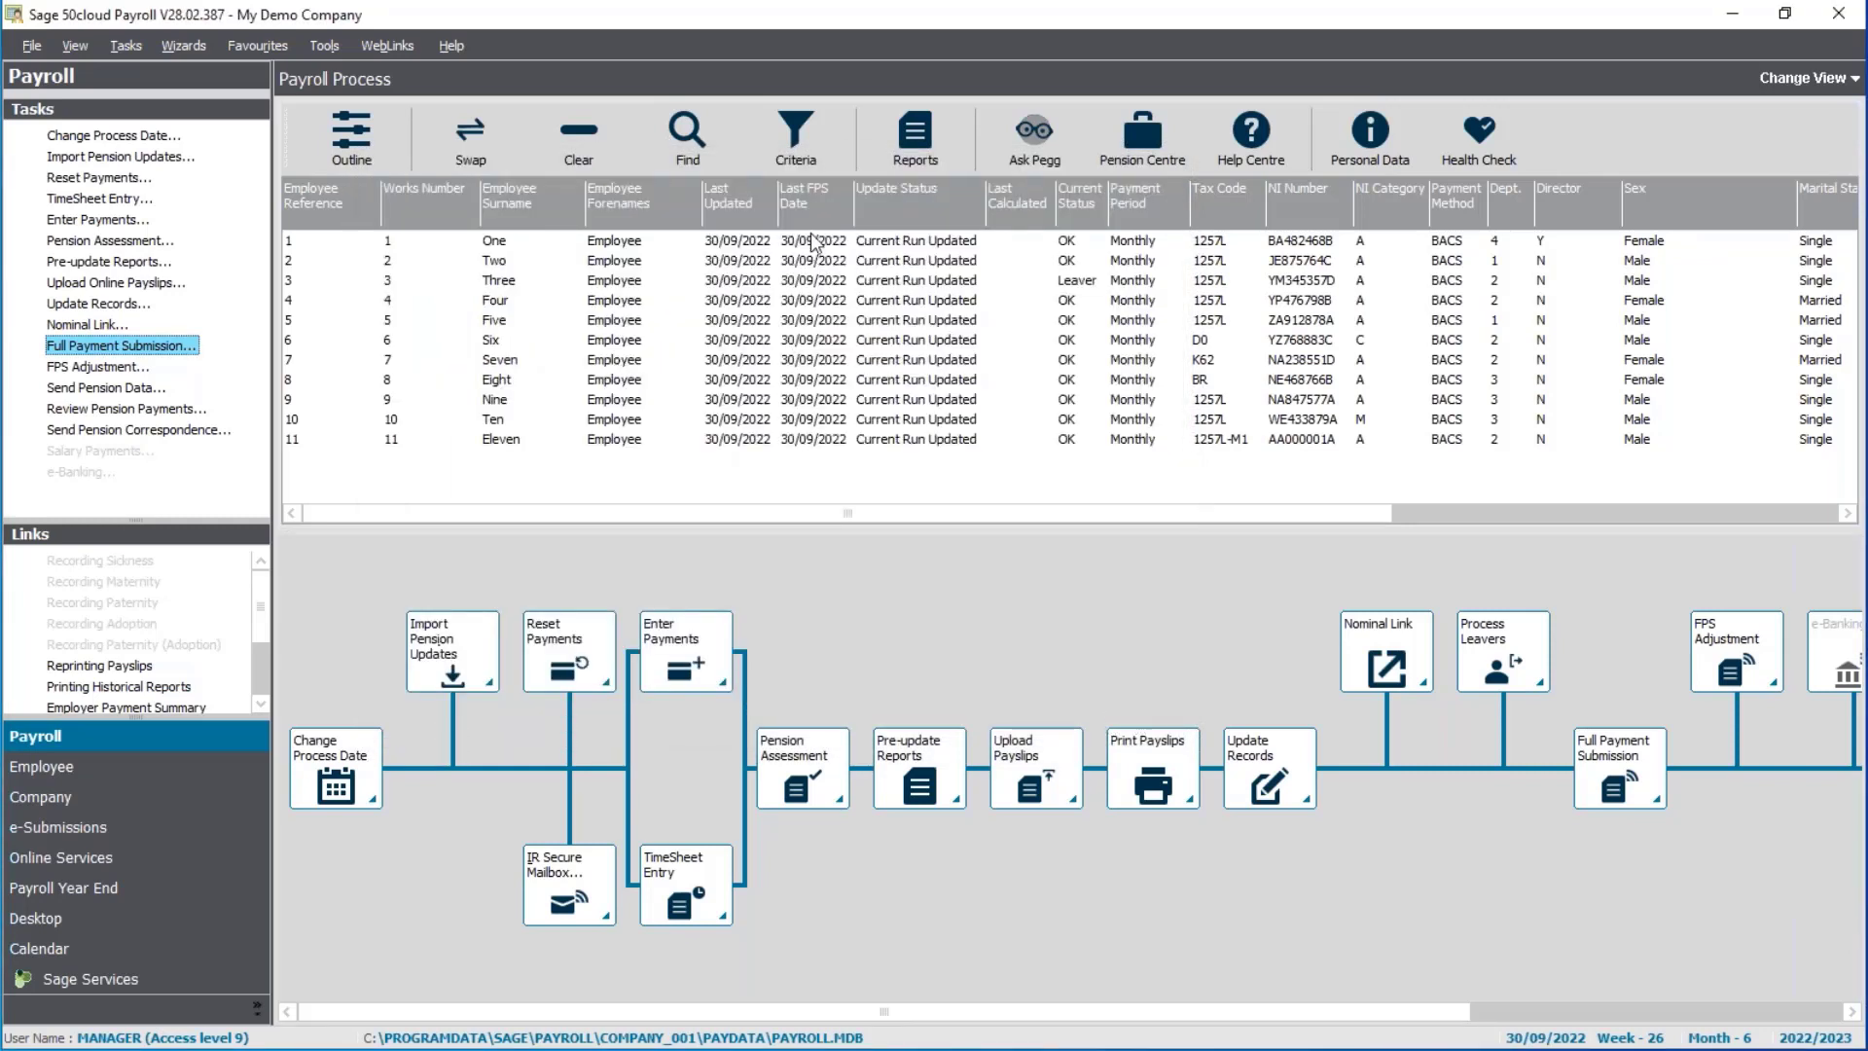
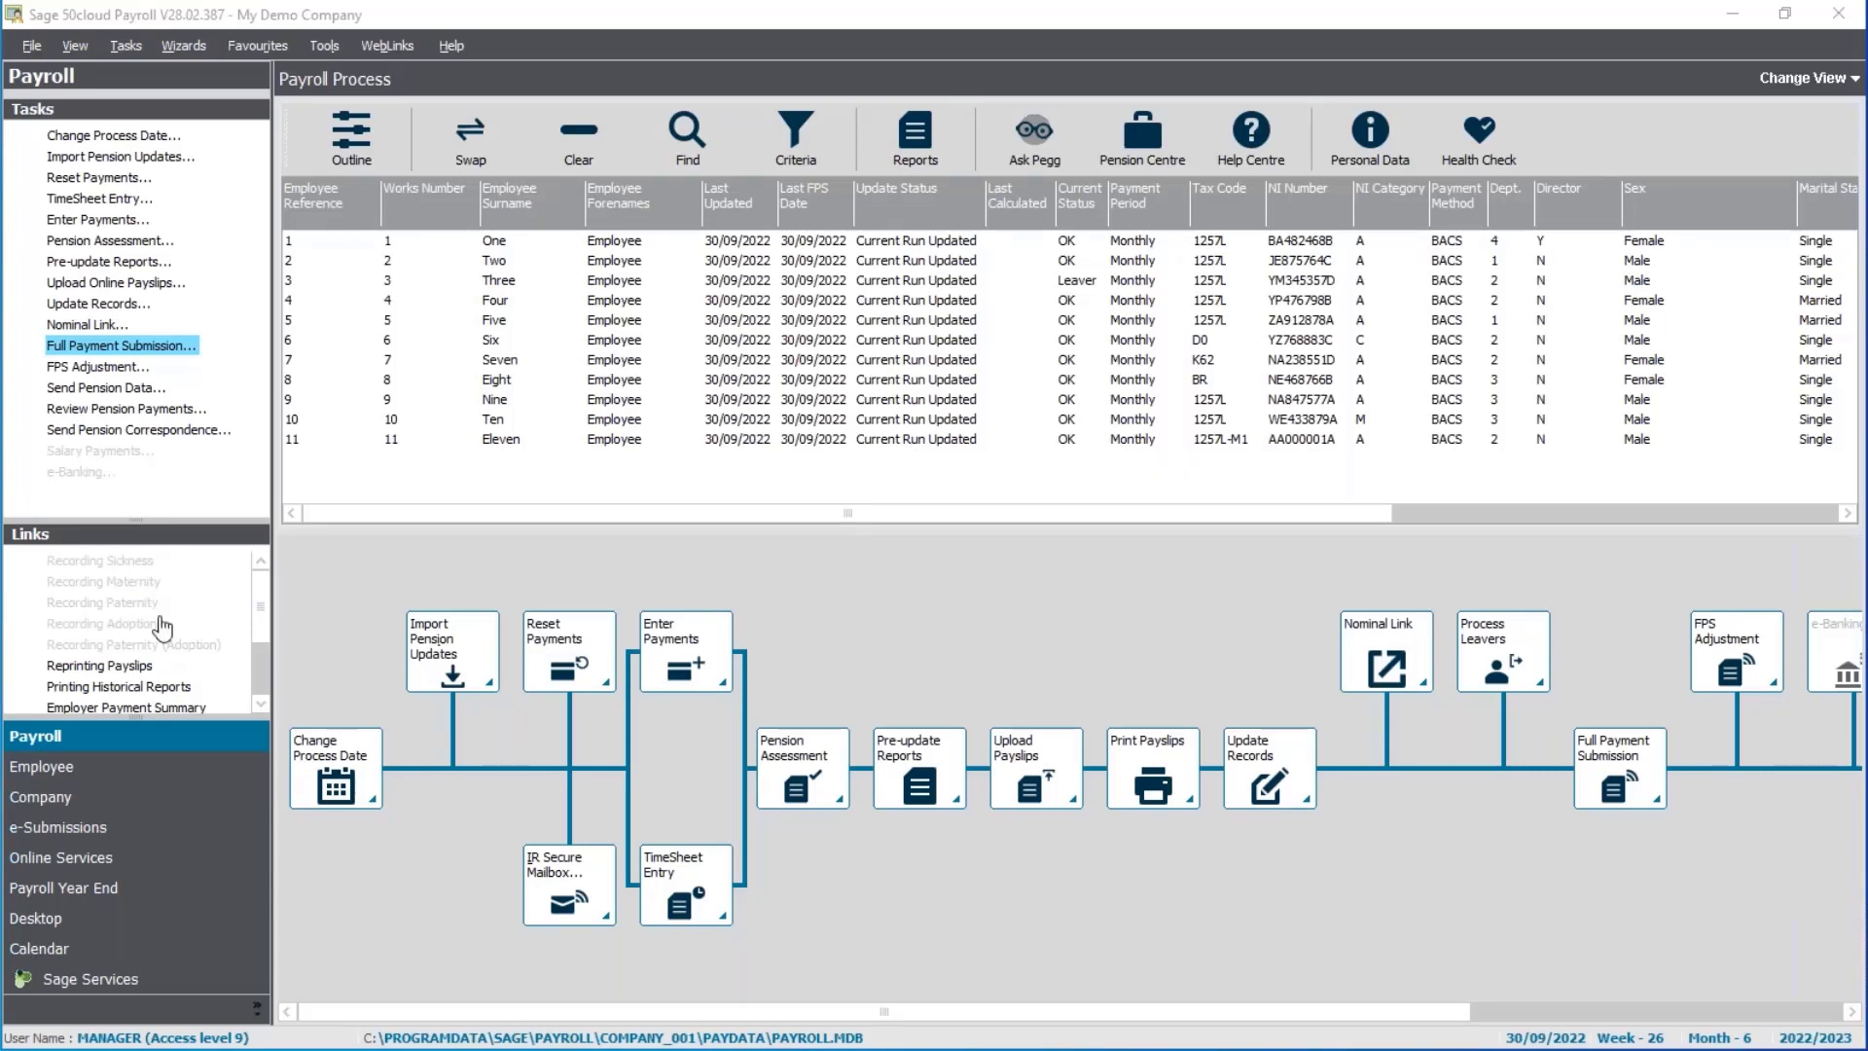
Preview the period end report "Form P32 - Employer Payment Record" for tax month 6
click(258, 707)
click(258, 707)
click(258, 707)
click(258, 707)
click(257, 707)
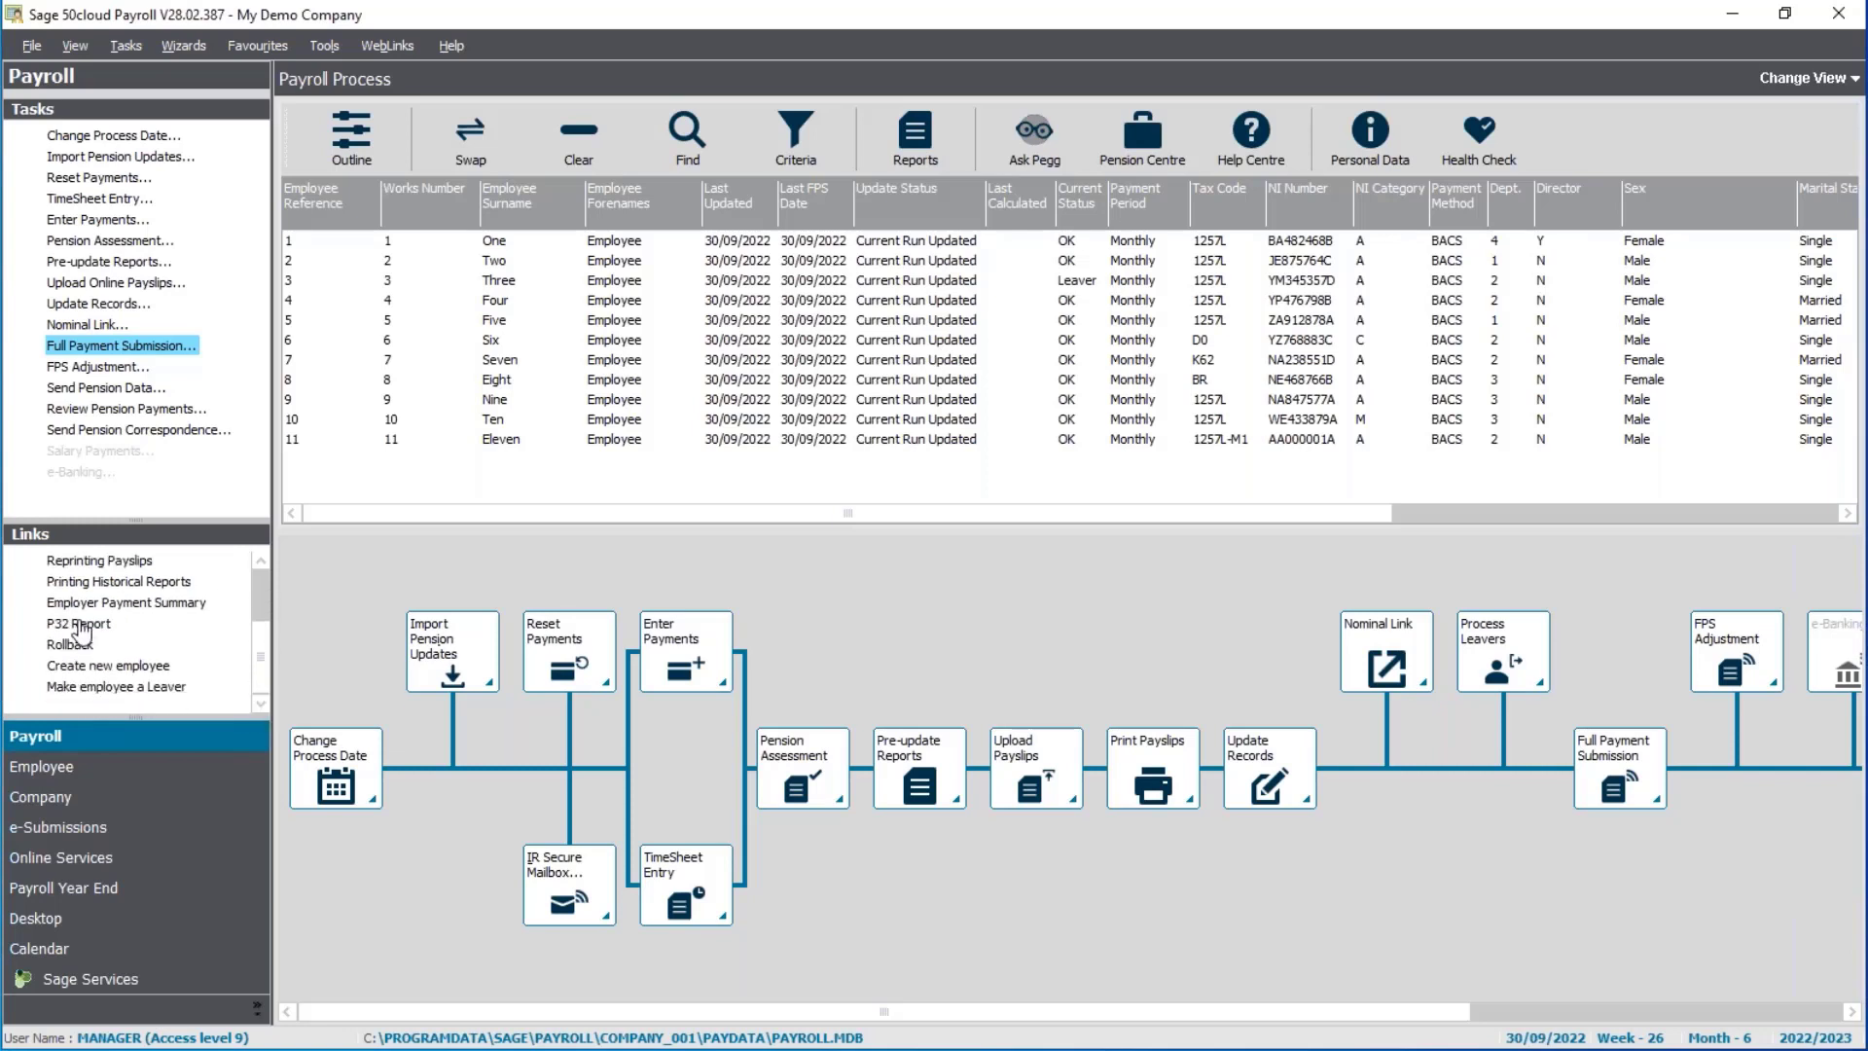
click(903, 137)
mouse_move(268, 285)
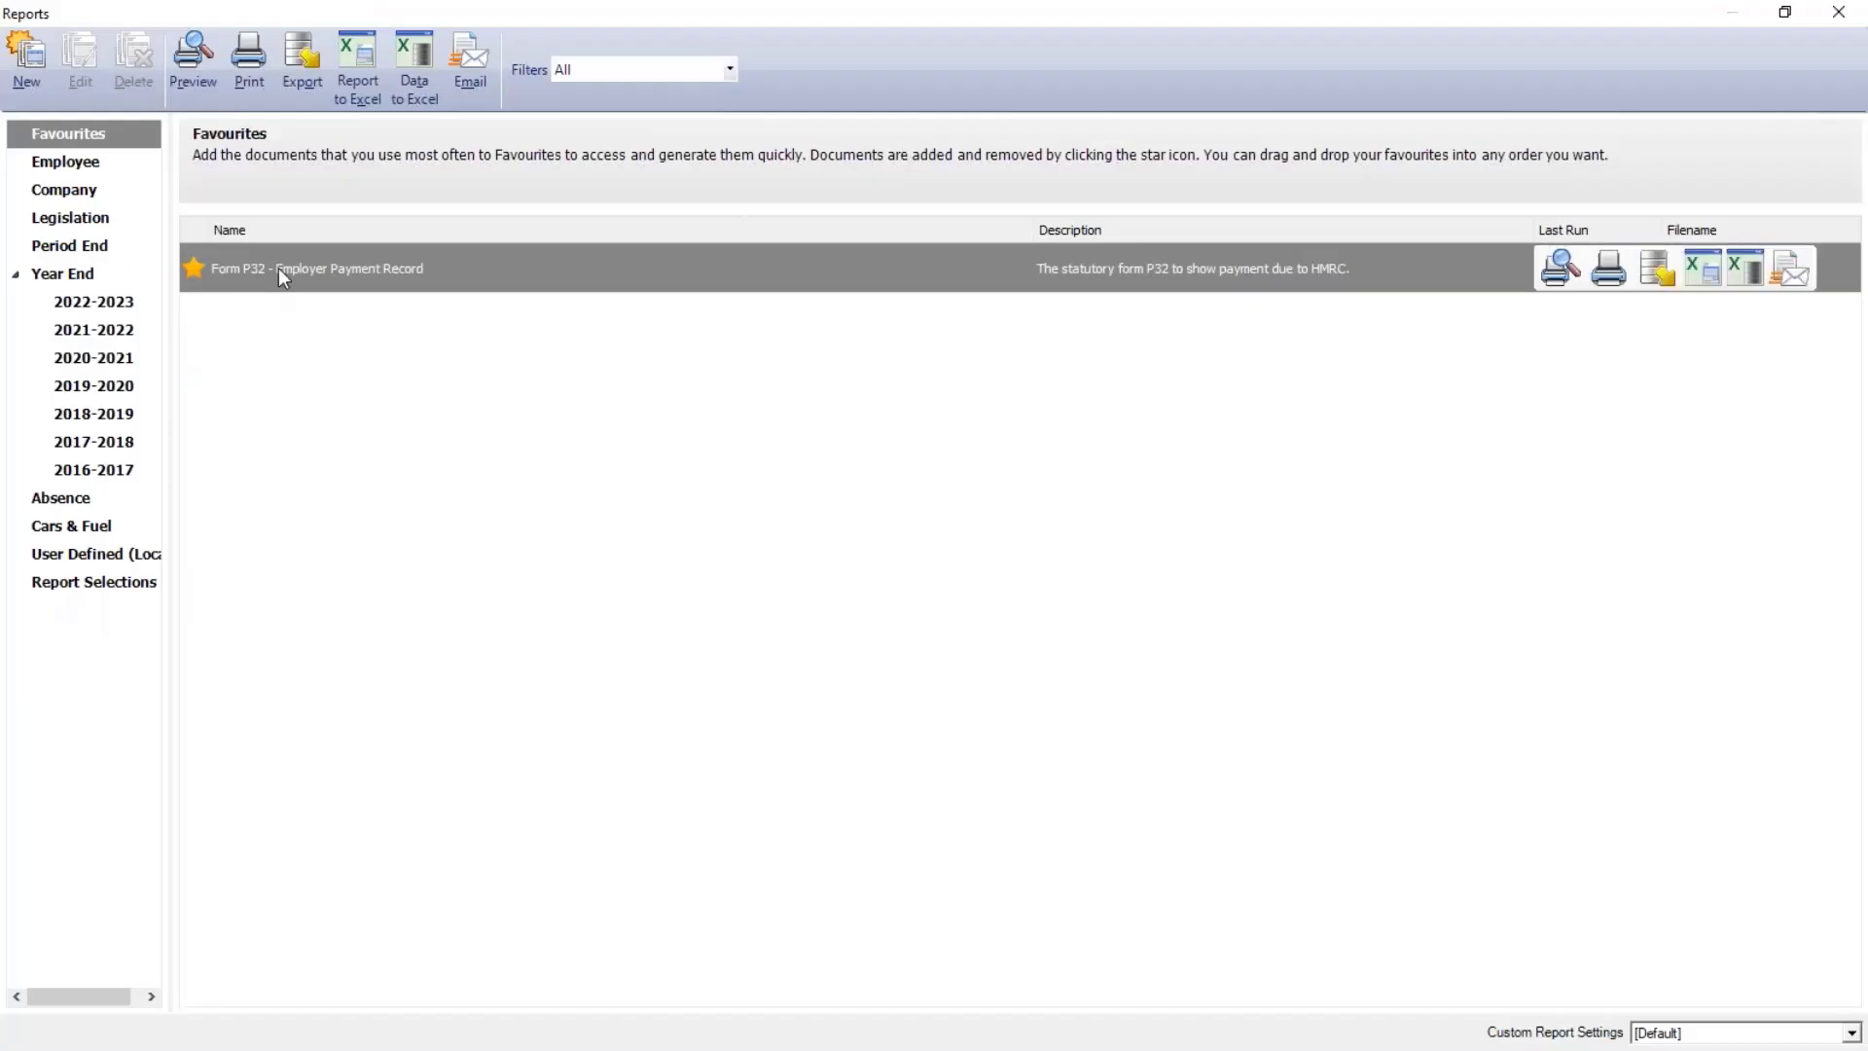
click(69, 247)
click(192, 580)
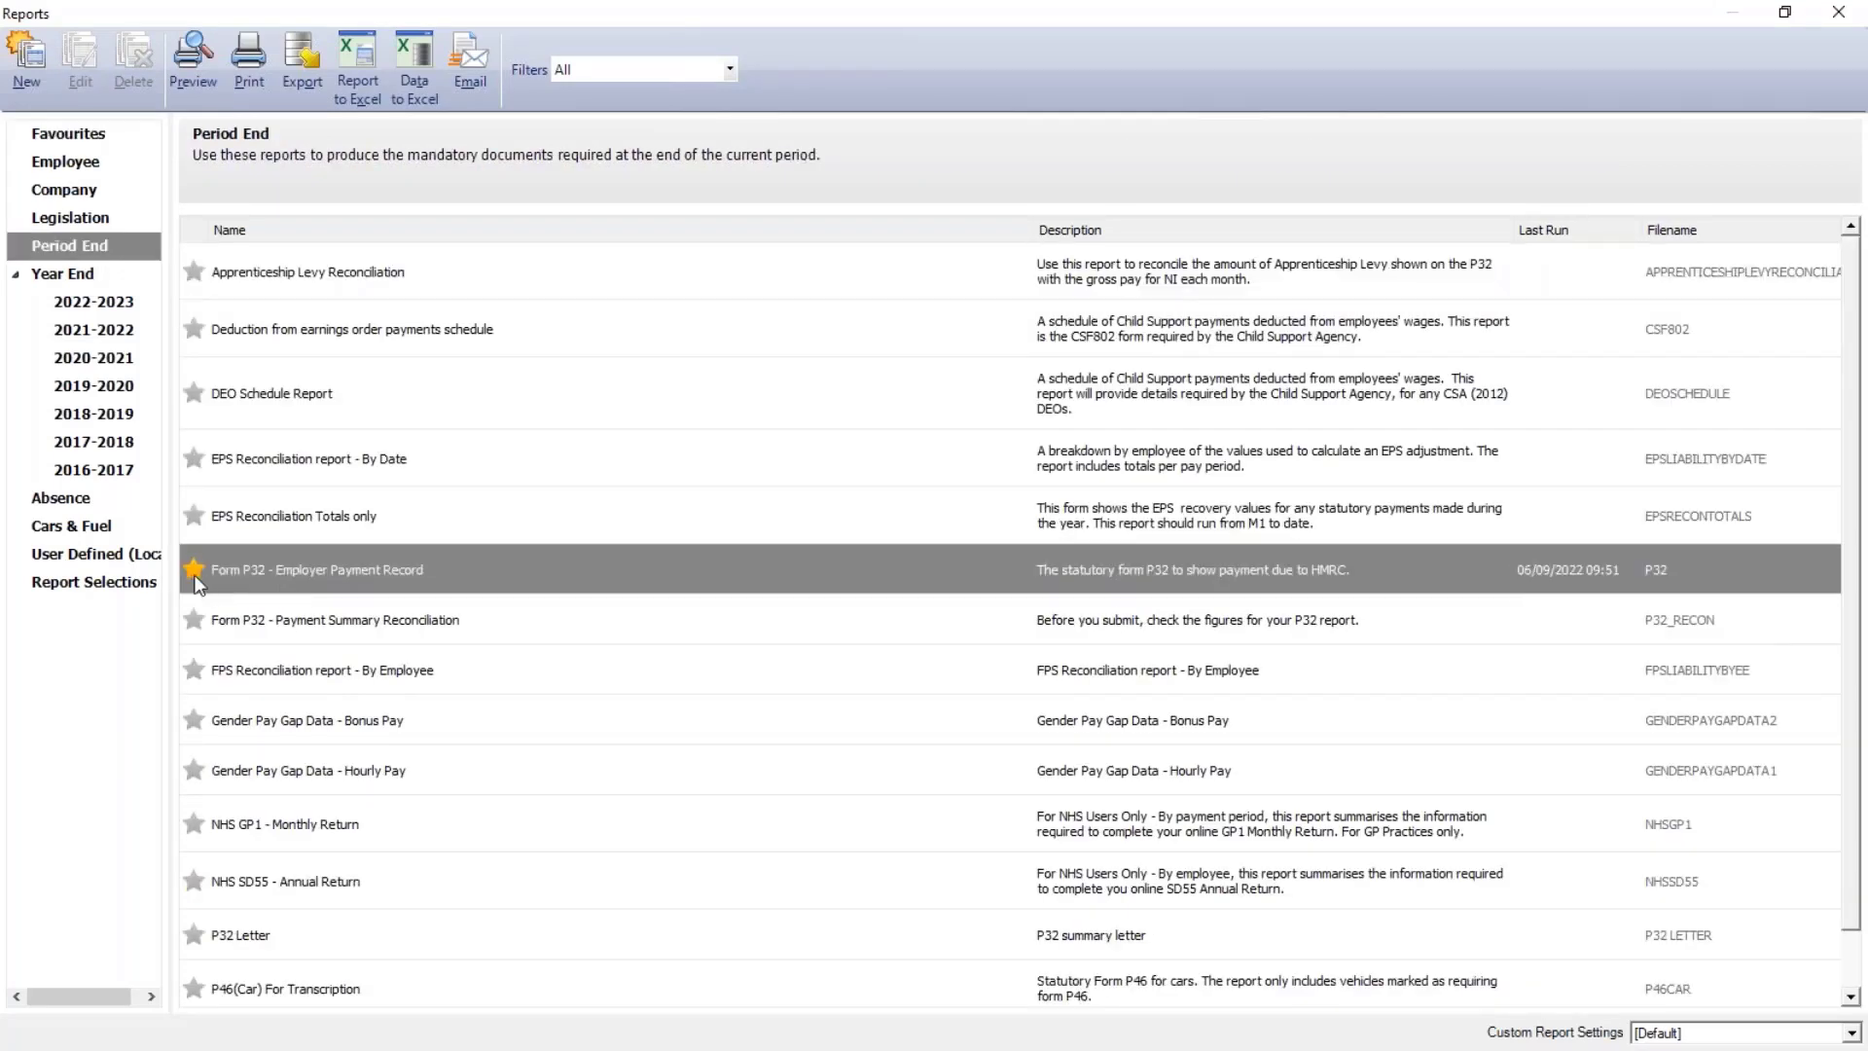
double_click(360, 582)
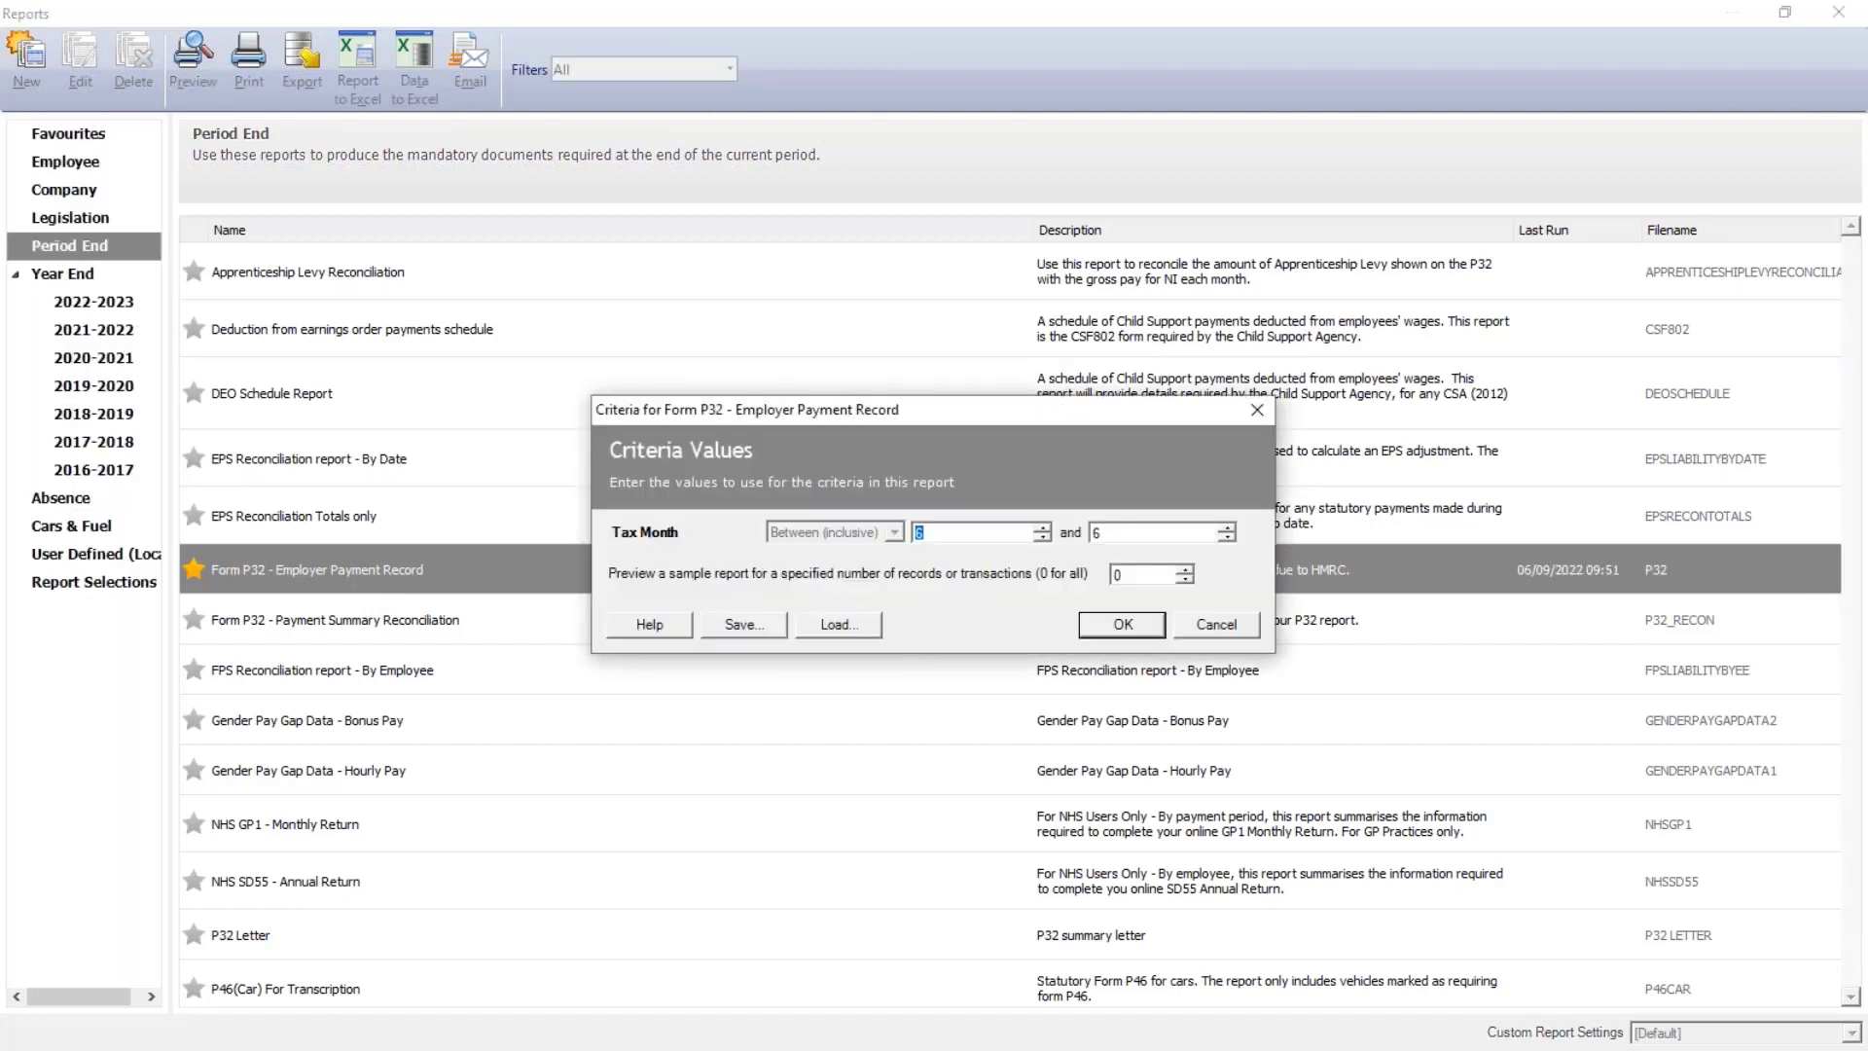
click(1121, 623)
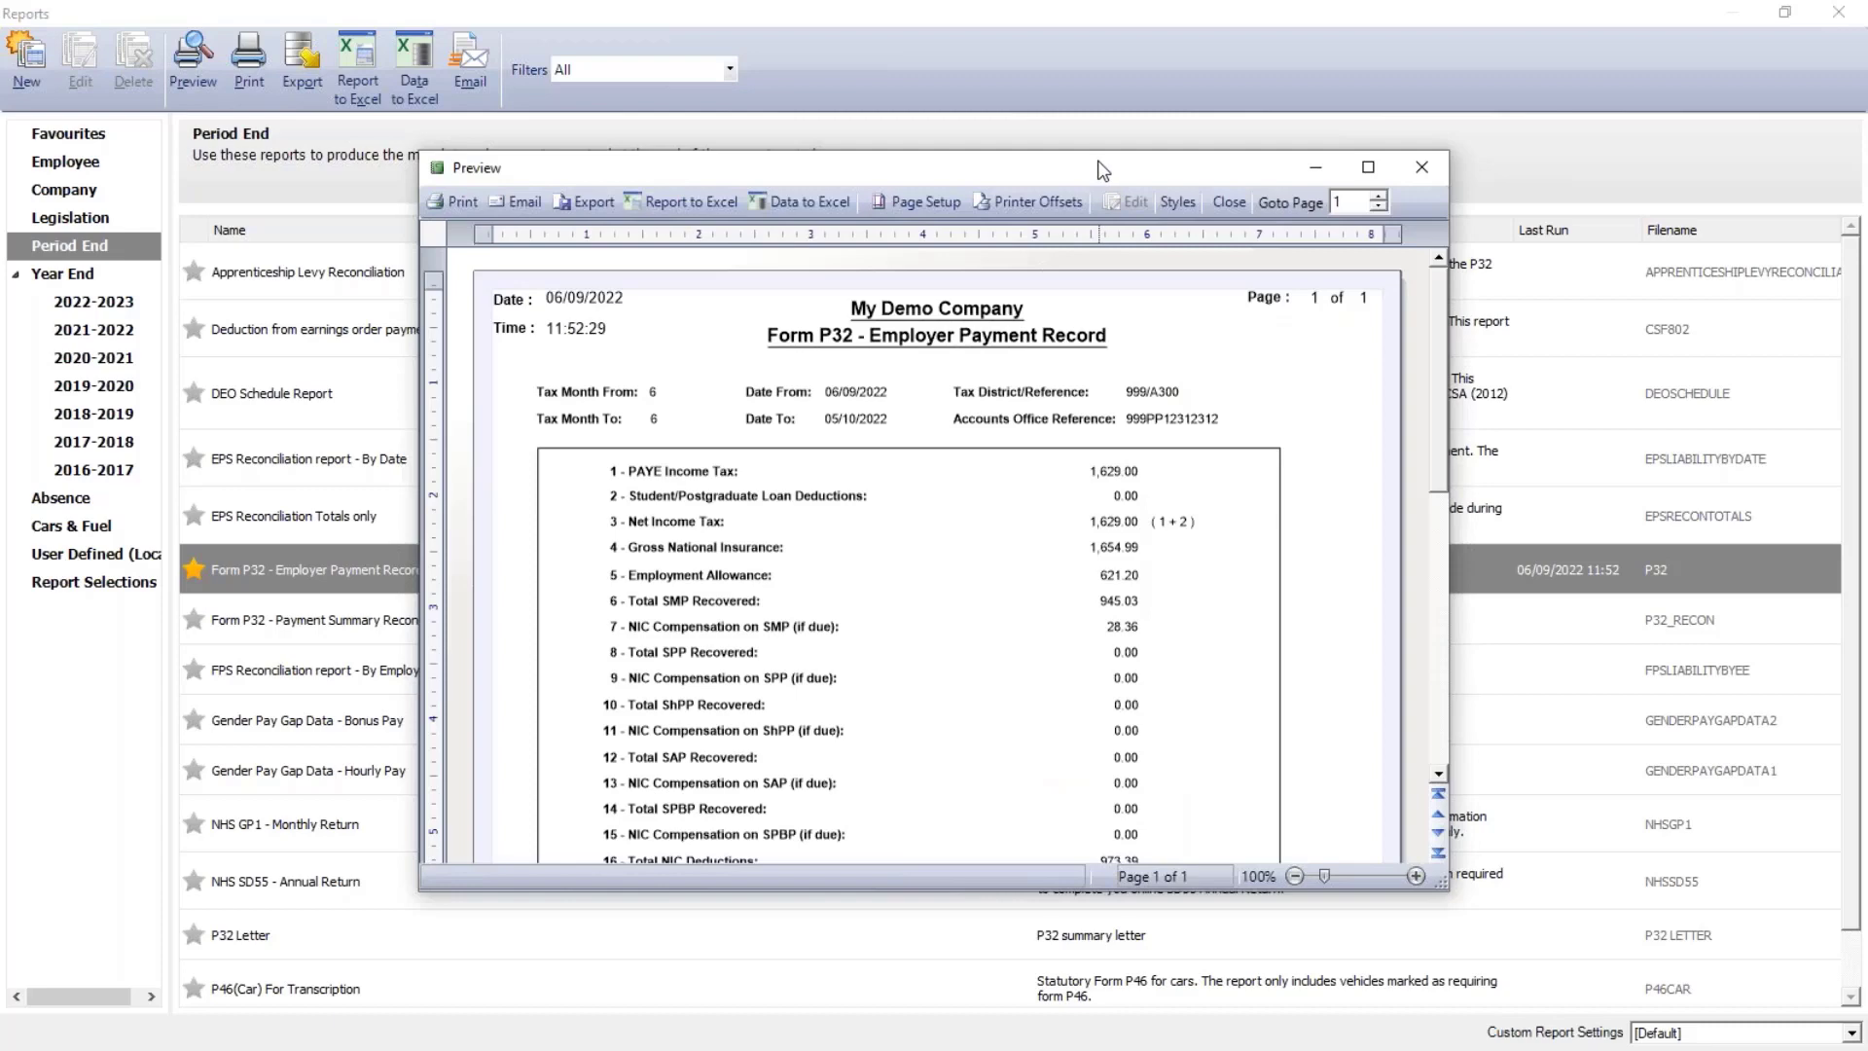
Examine the enlarged P32 report from PAYE Income Tax down to Total Amount Due, and close the preview and the reports window
double_click(1103, 170)
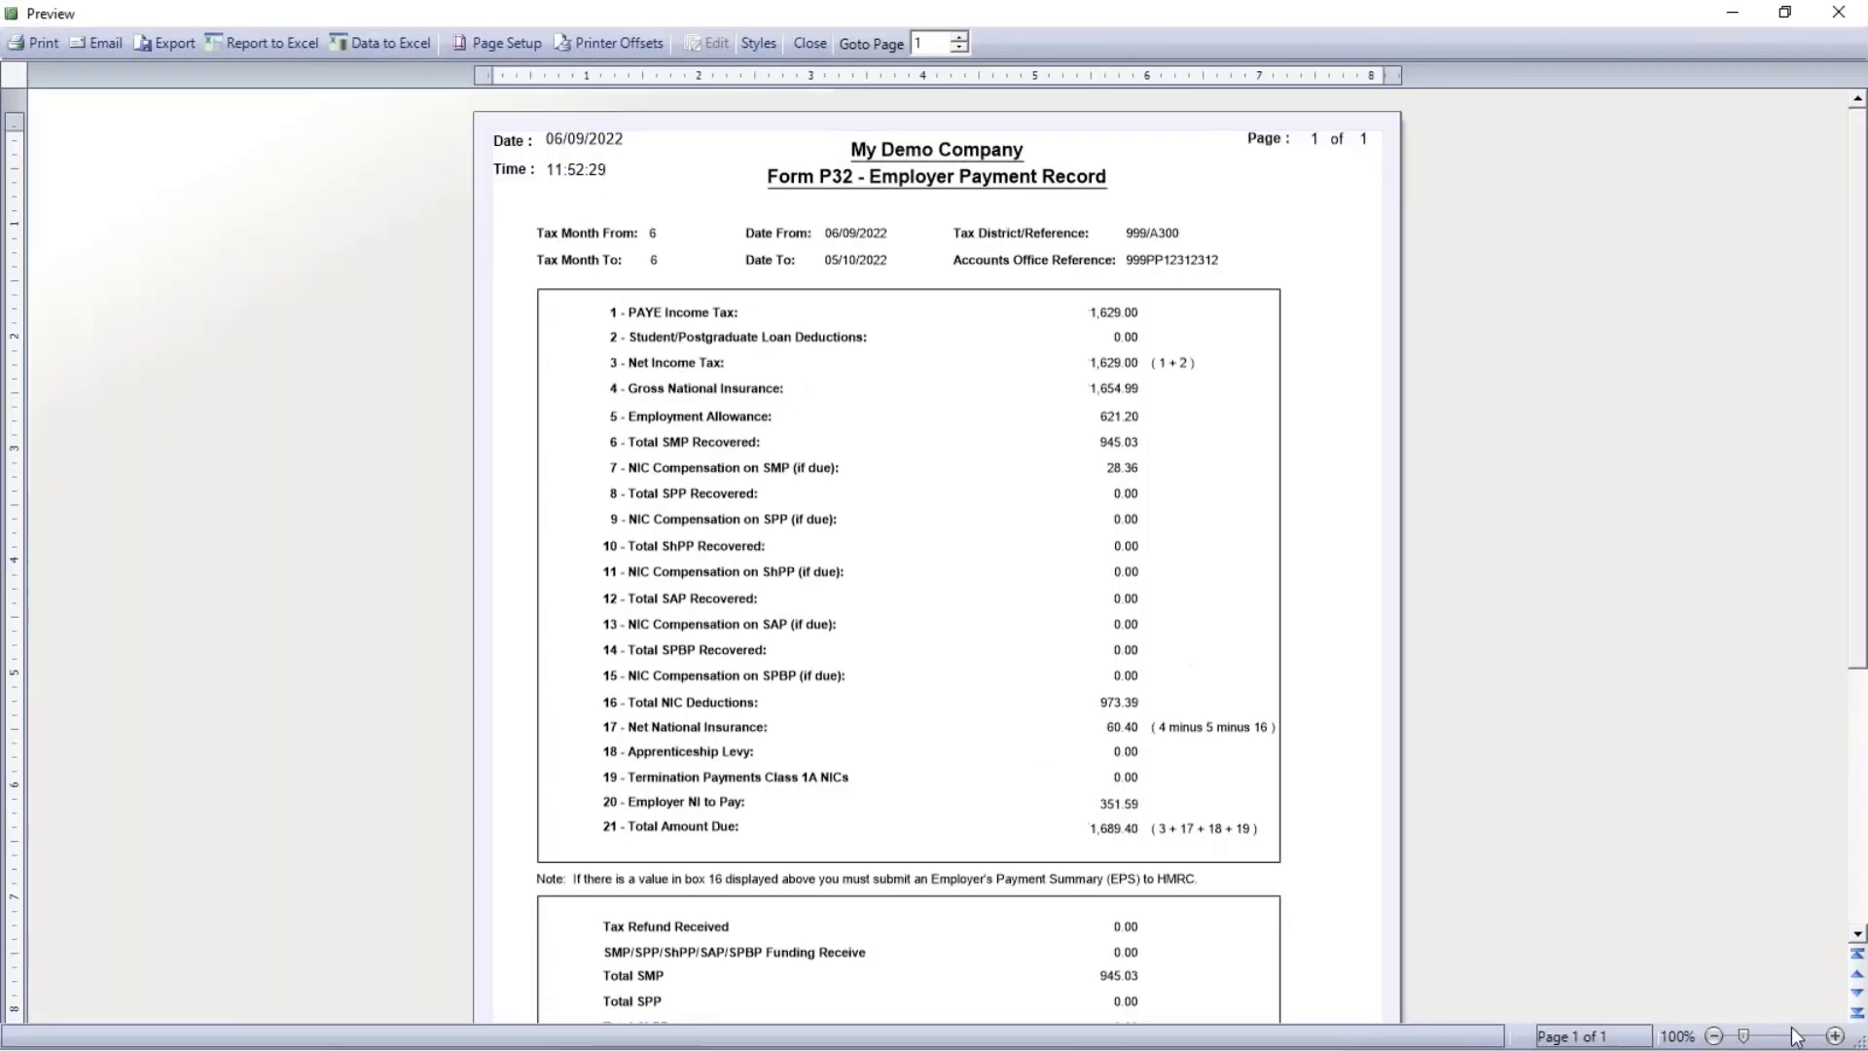
click(1815, 1037)
click(1815, 1038)
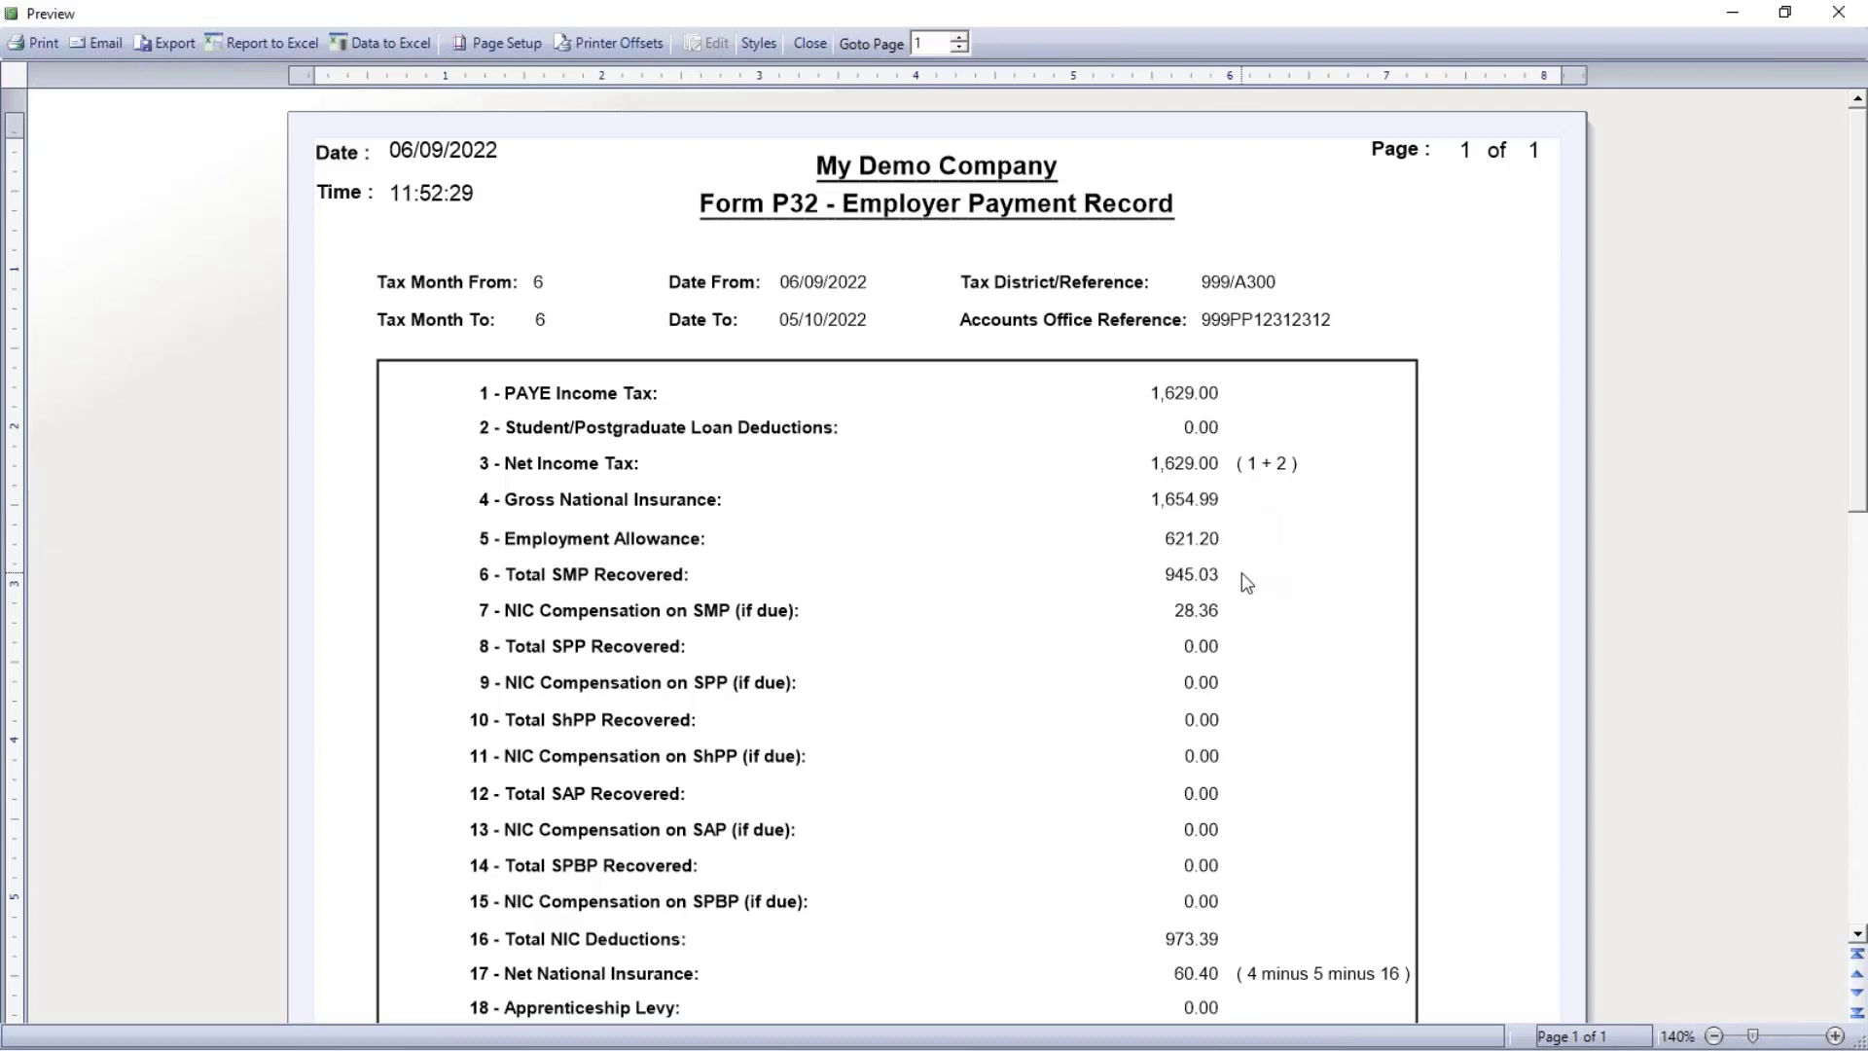
scroll(1250, 634, down, 3)
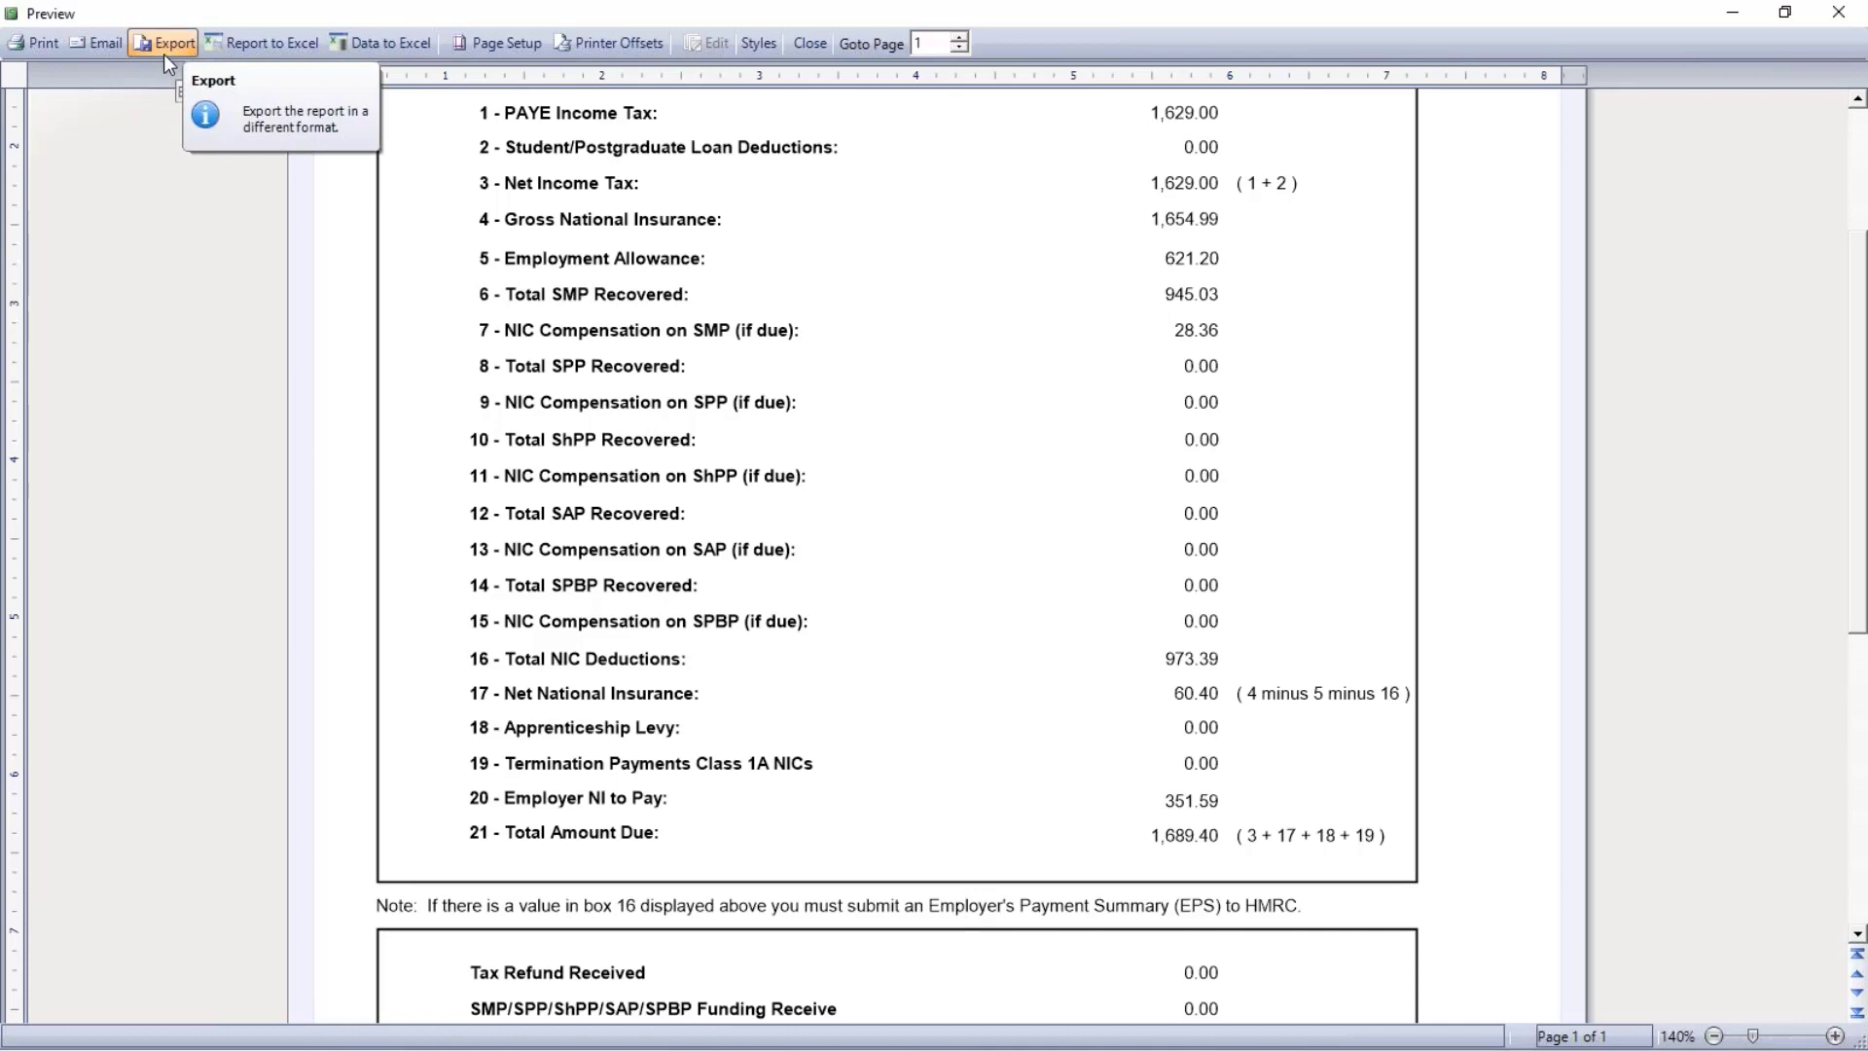
click(810, 43)
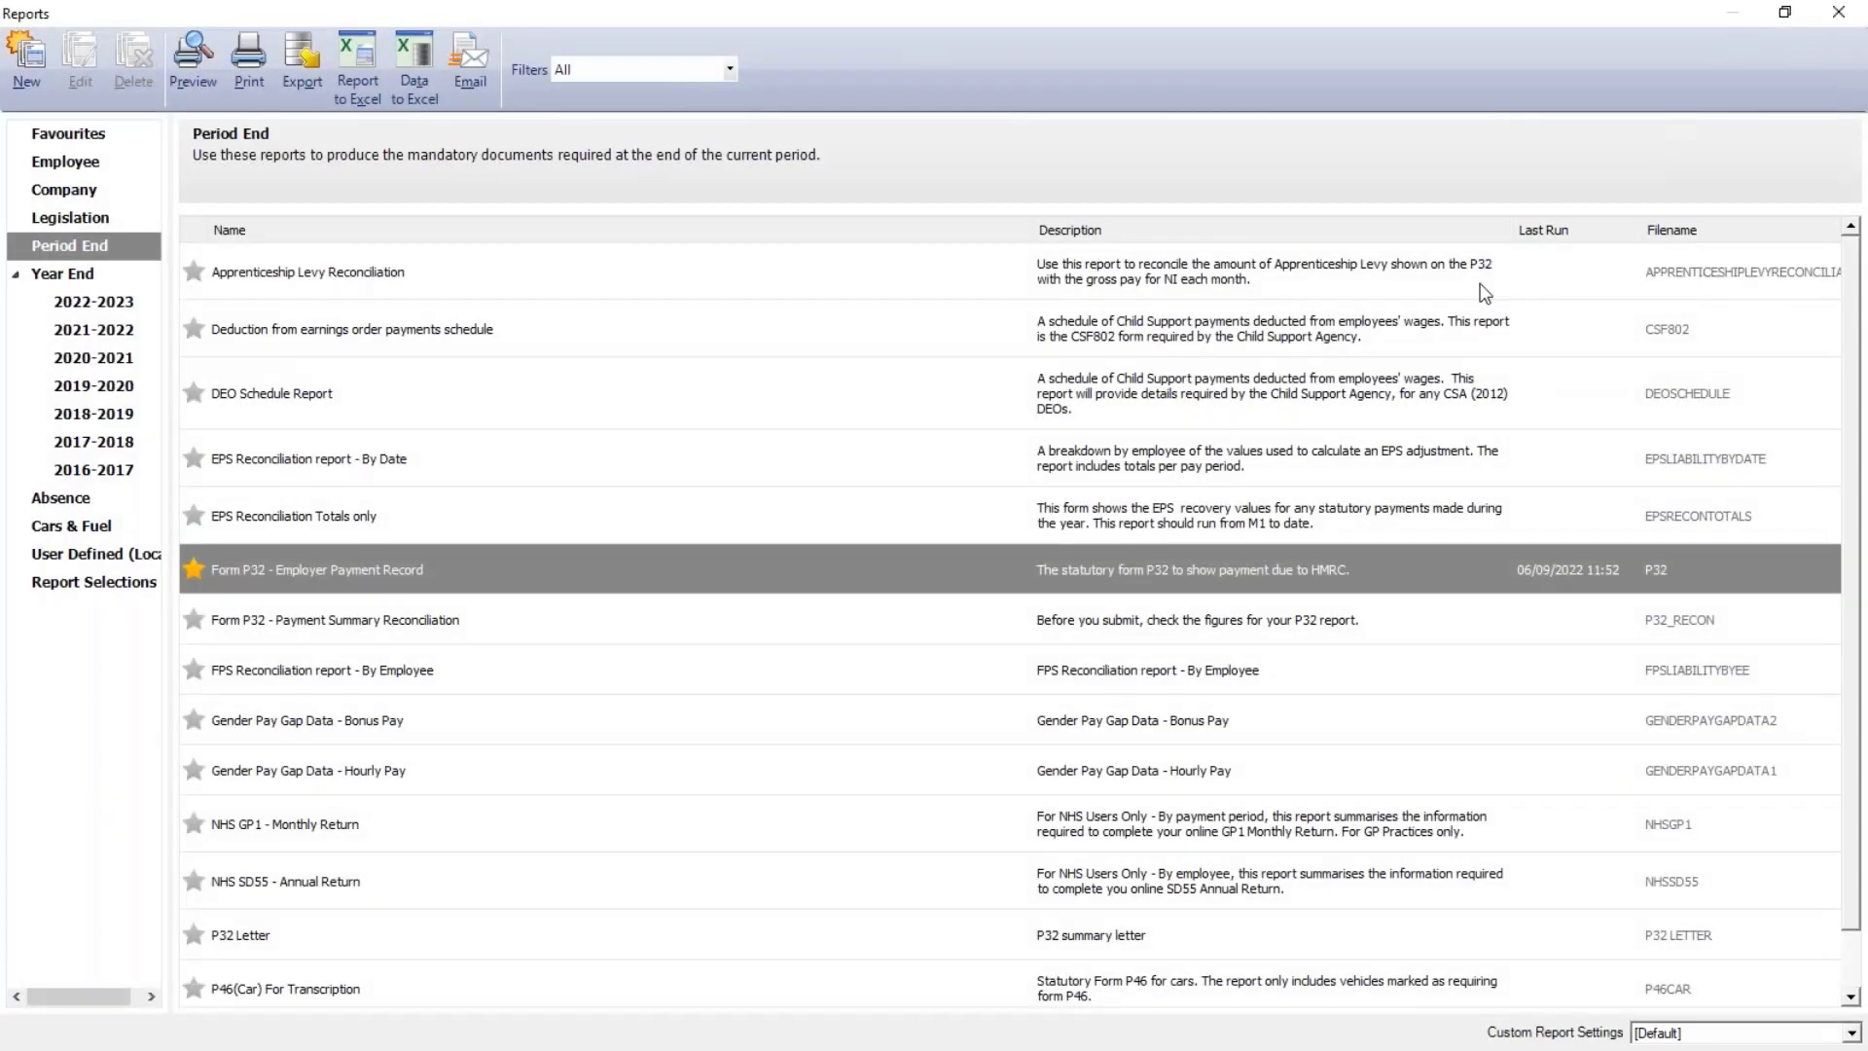
click(1839, 13)
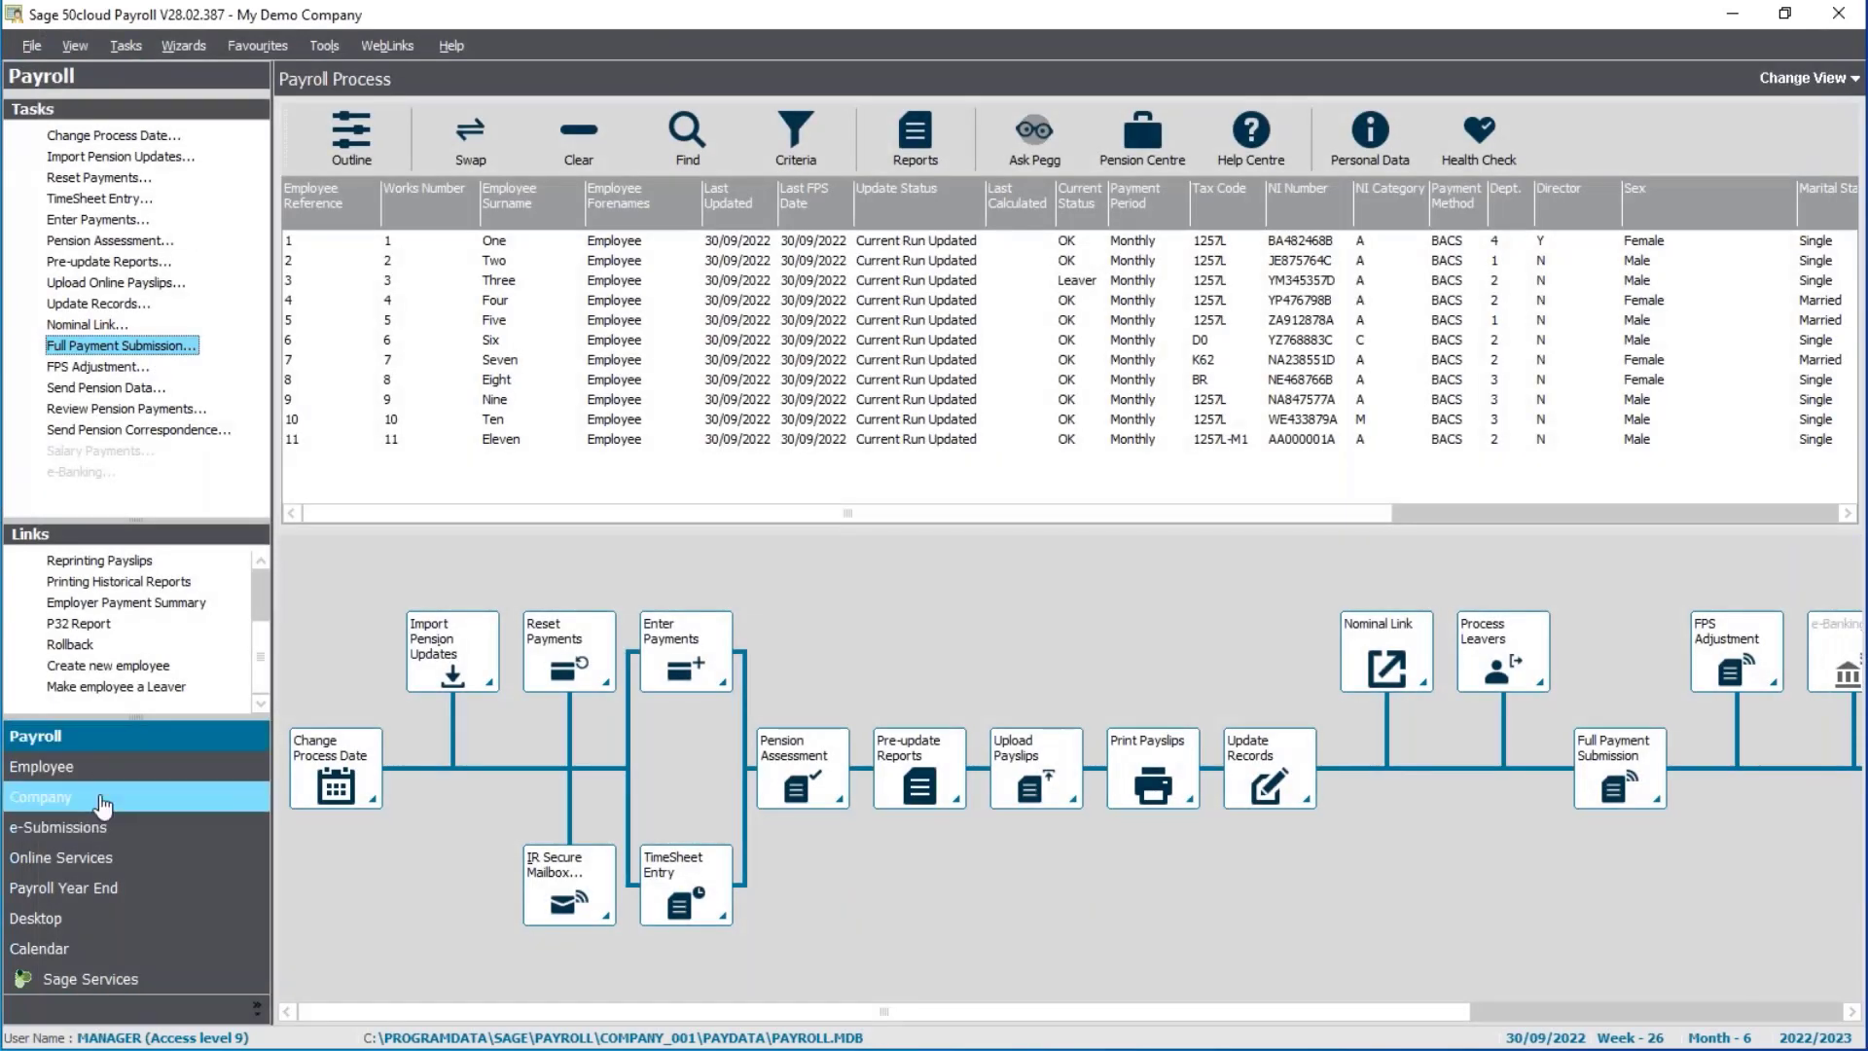
Review the monthly tax and NIC amounts under HMRC Payments in the Company Settings, and close the settings
click(102, 806)
click(88, 136)
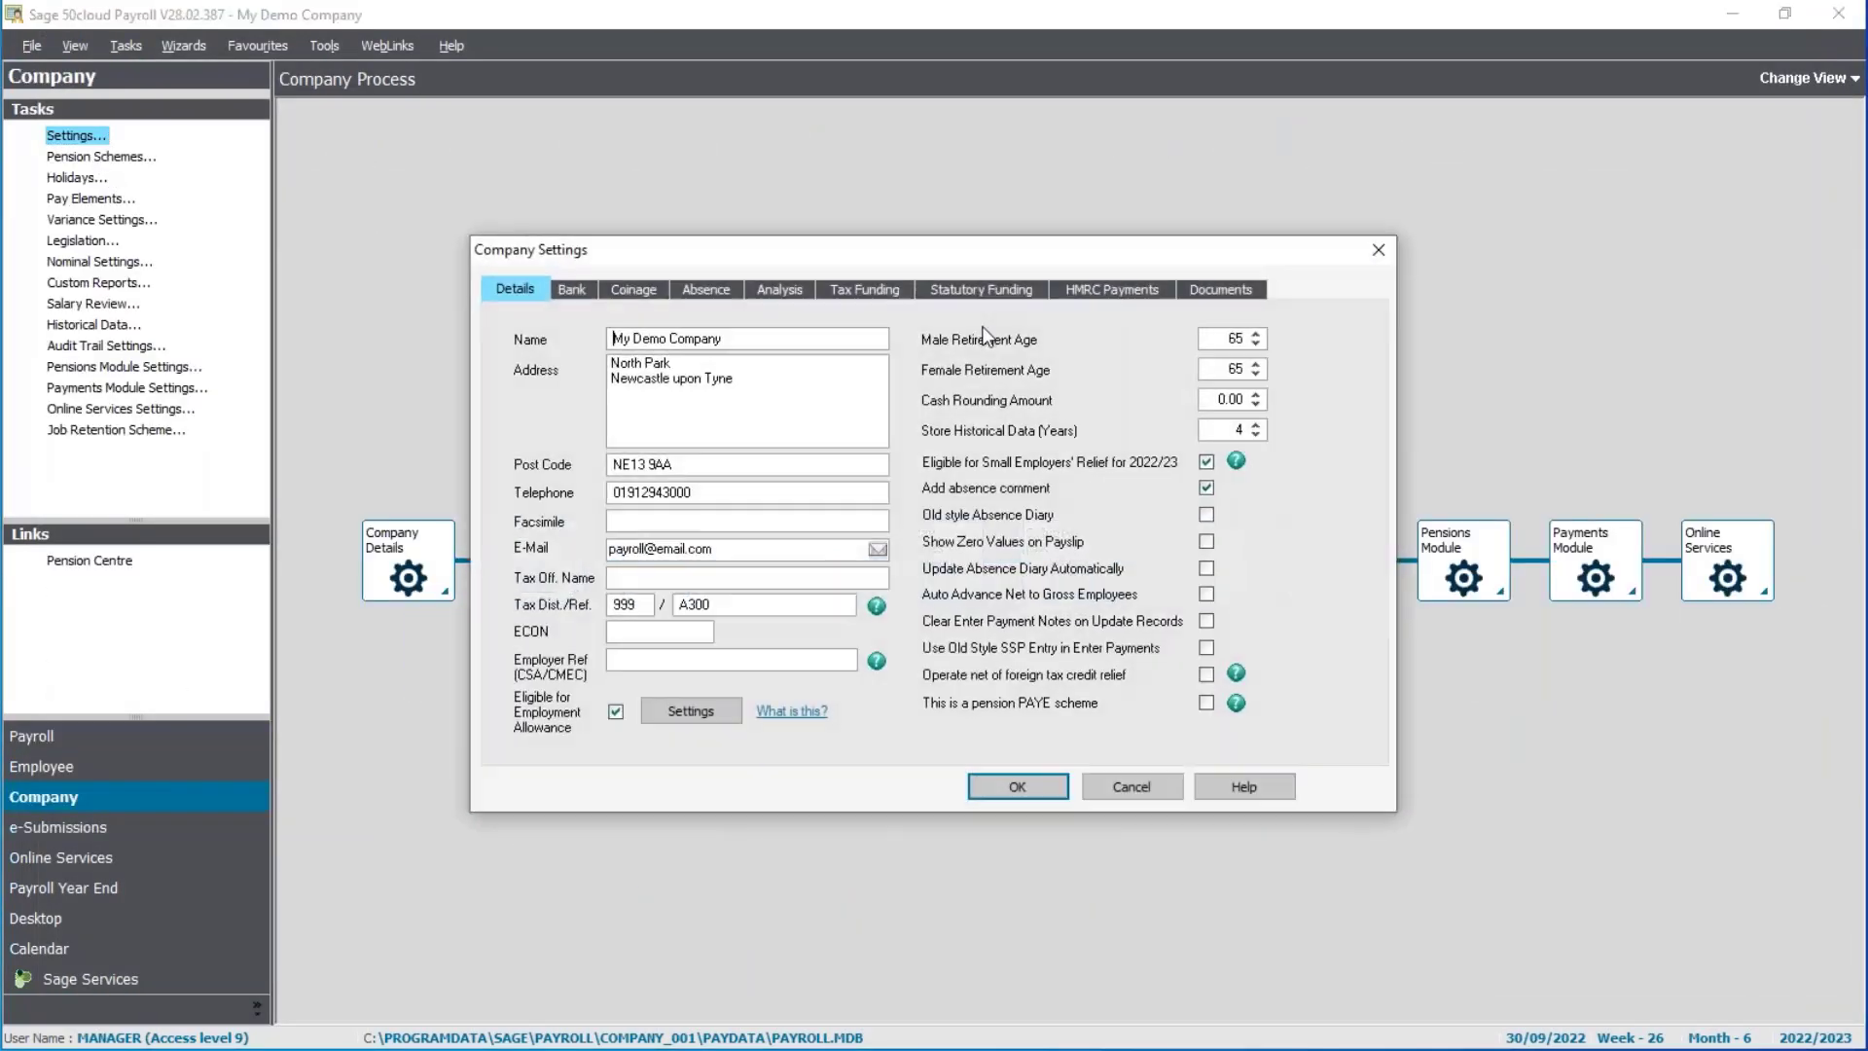
click(1100, 291)
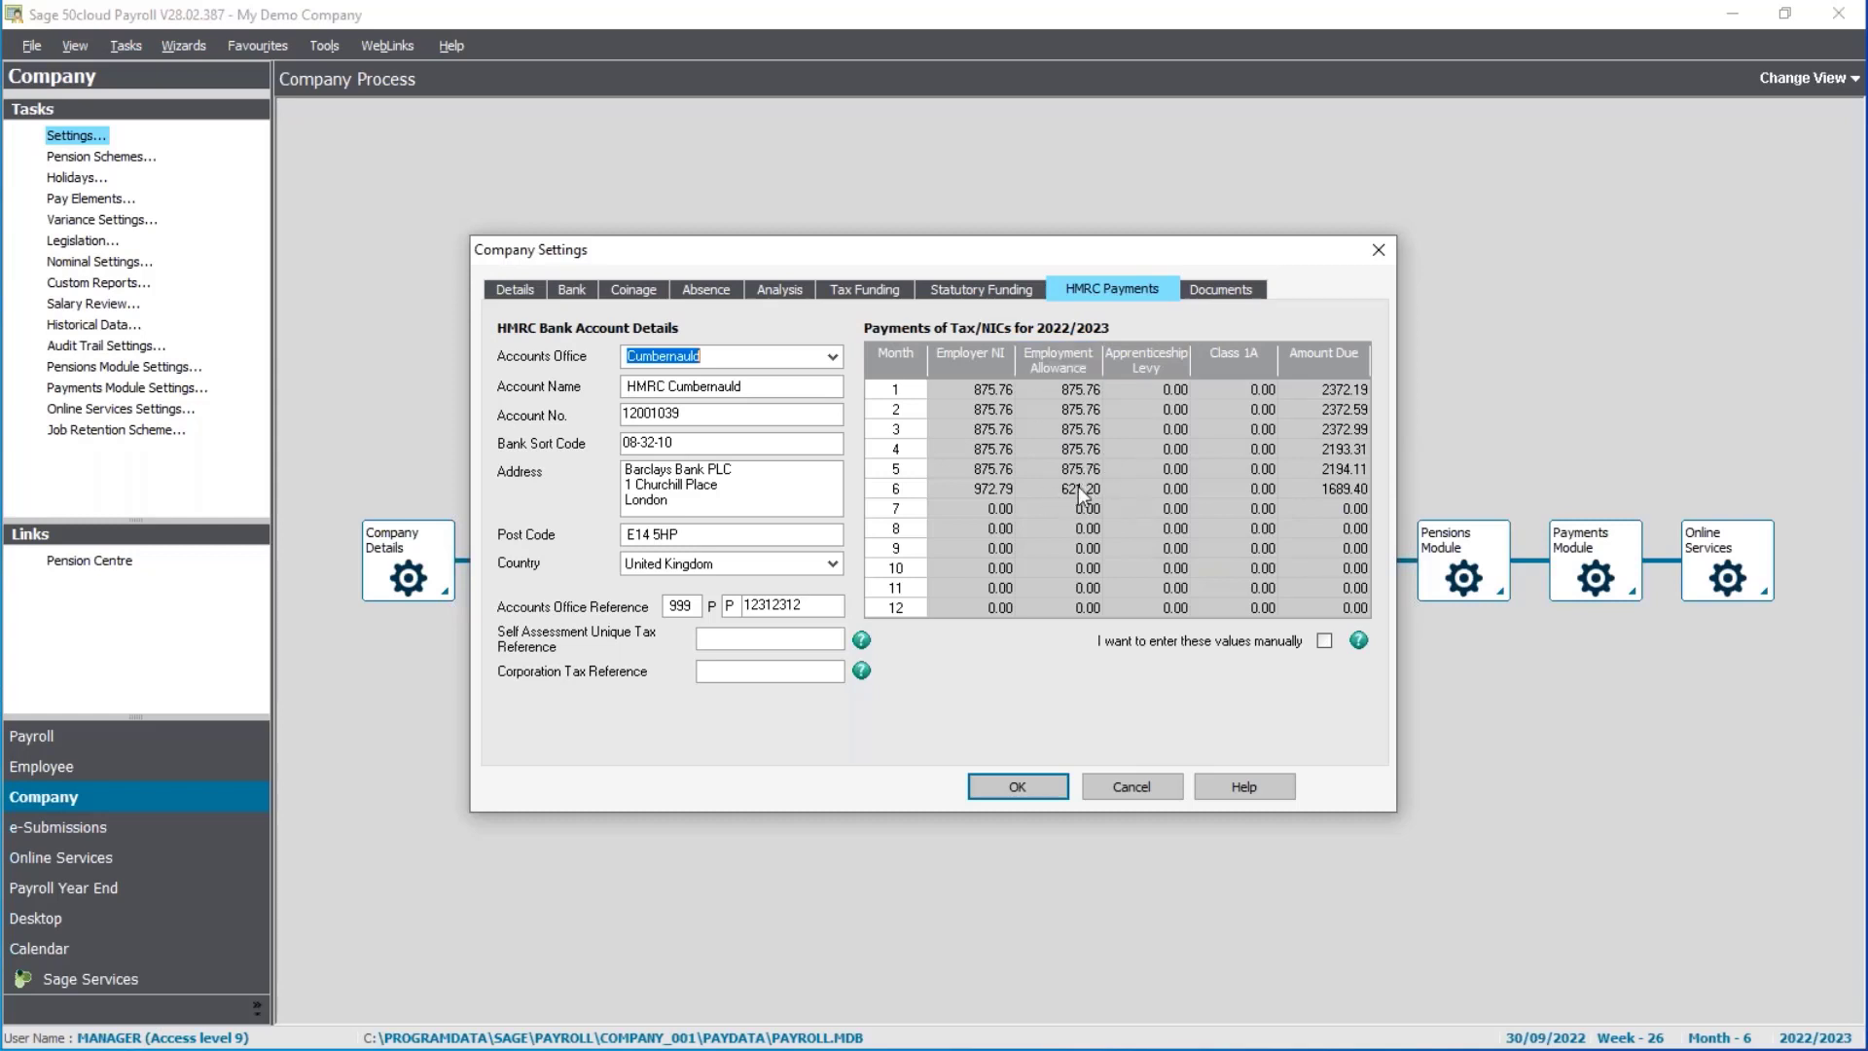
click(1037, 786)
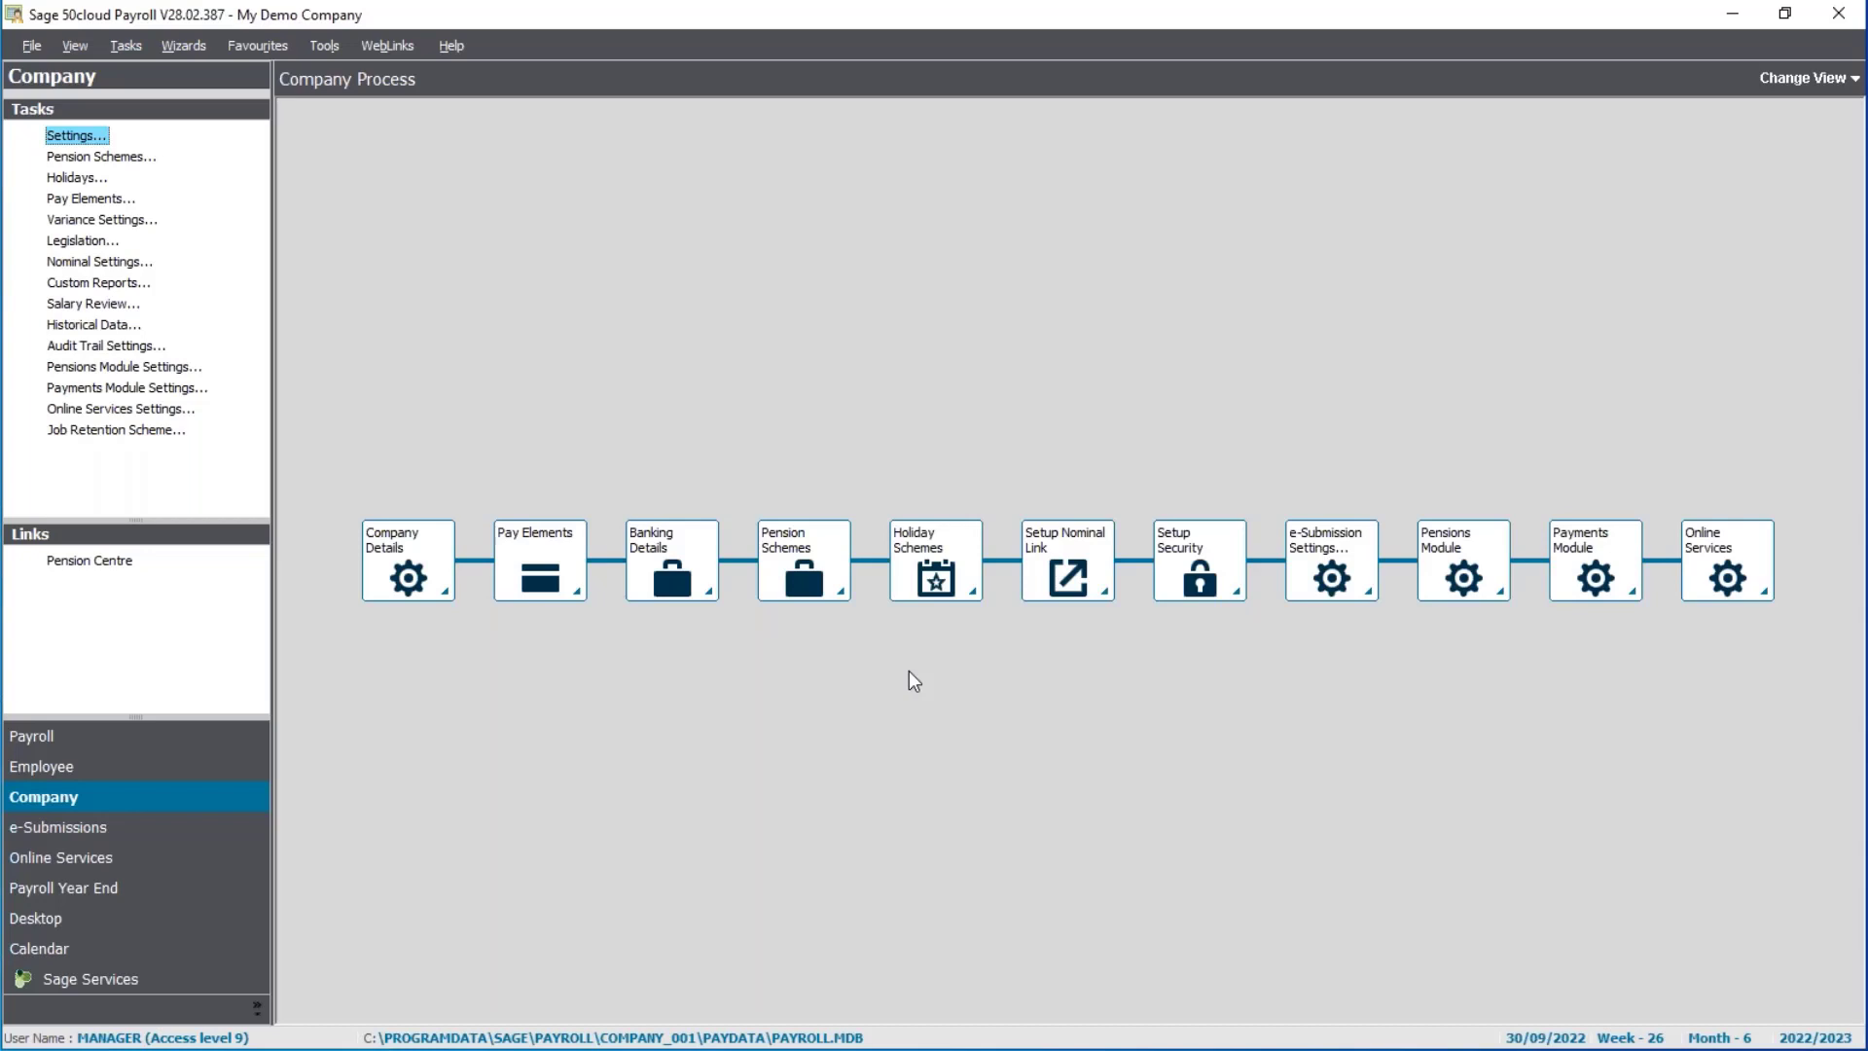
Start an Employer Payment Summary from e-Submissions for adjusting the payment to HMRC, and accept tax month 6
click(146, 739)
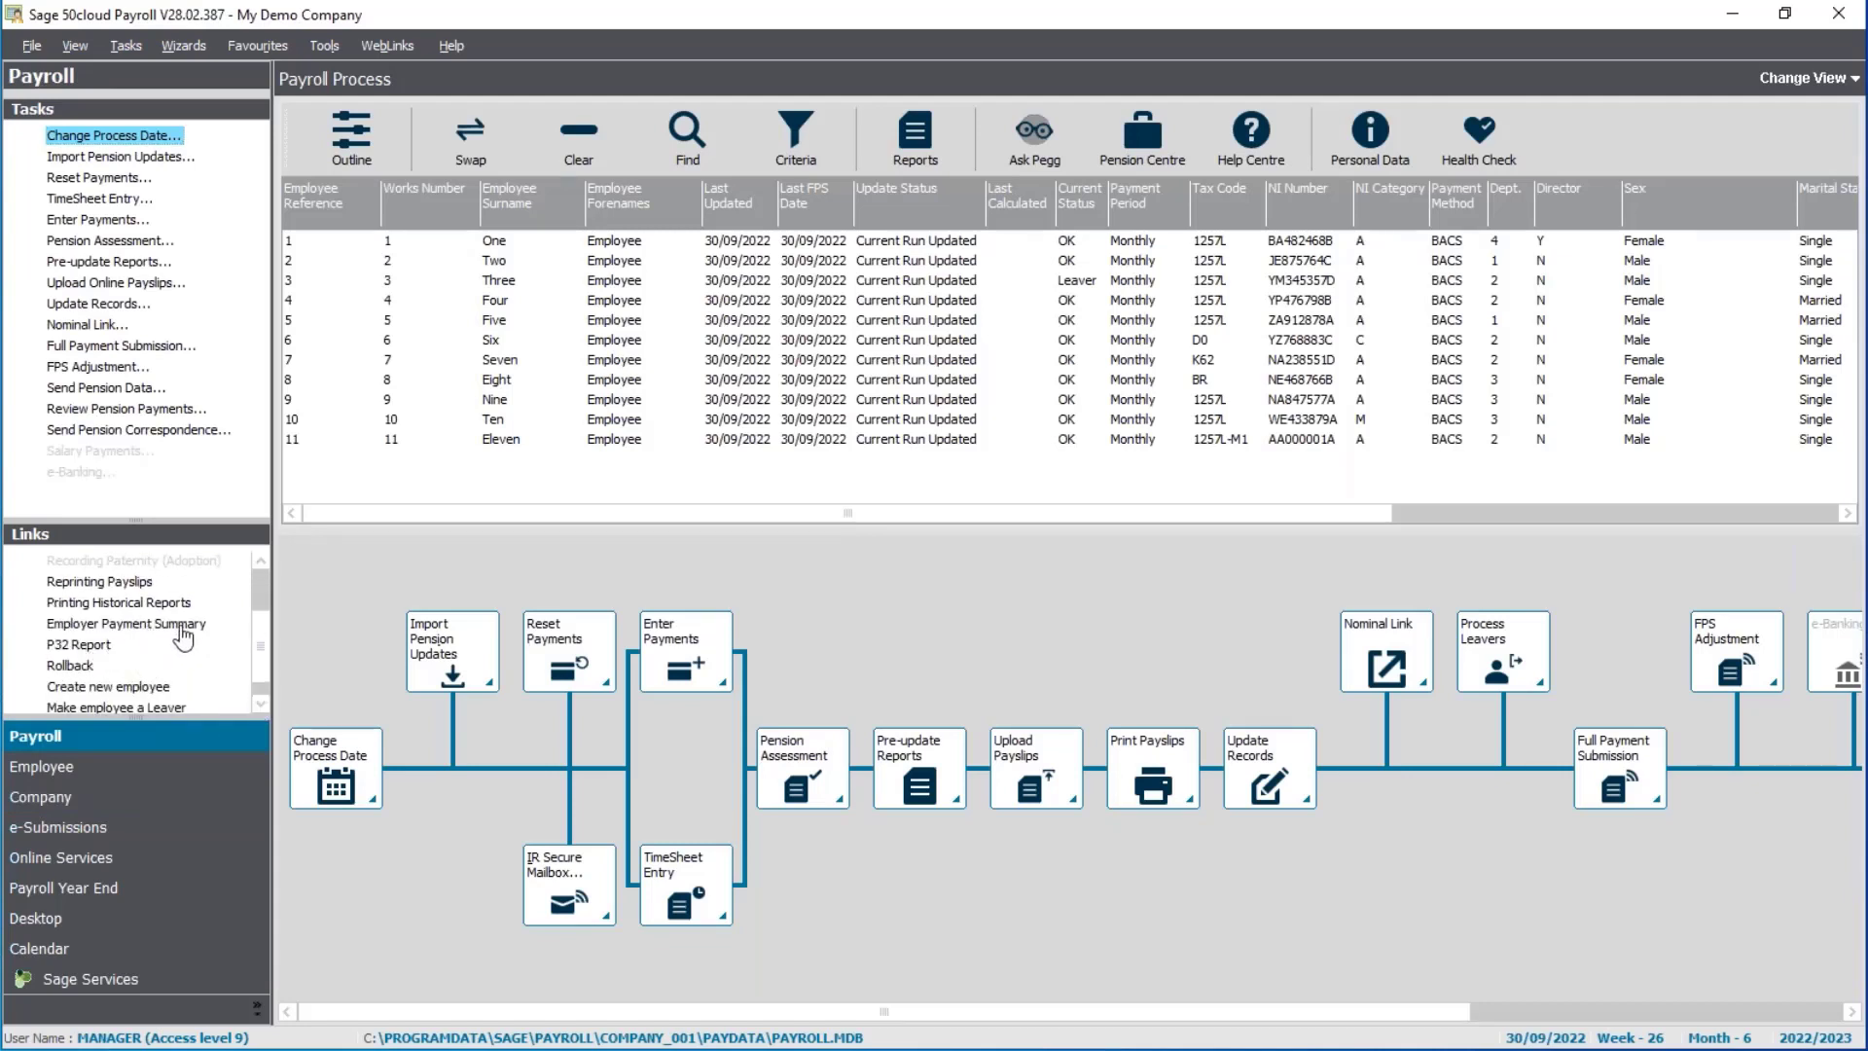
click(167, 847)
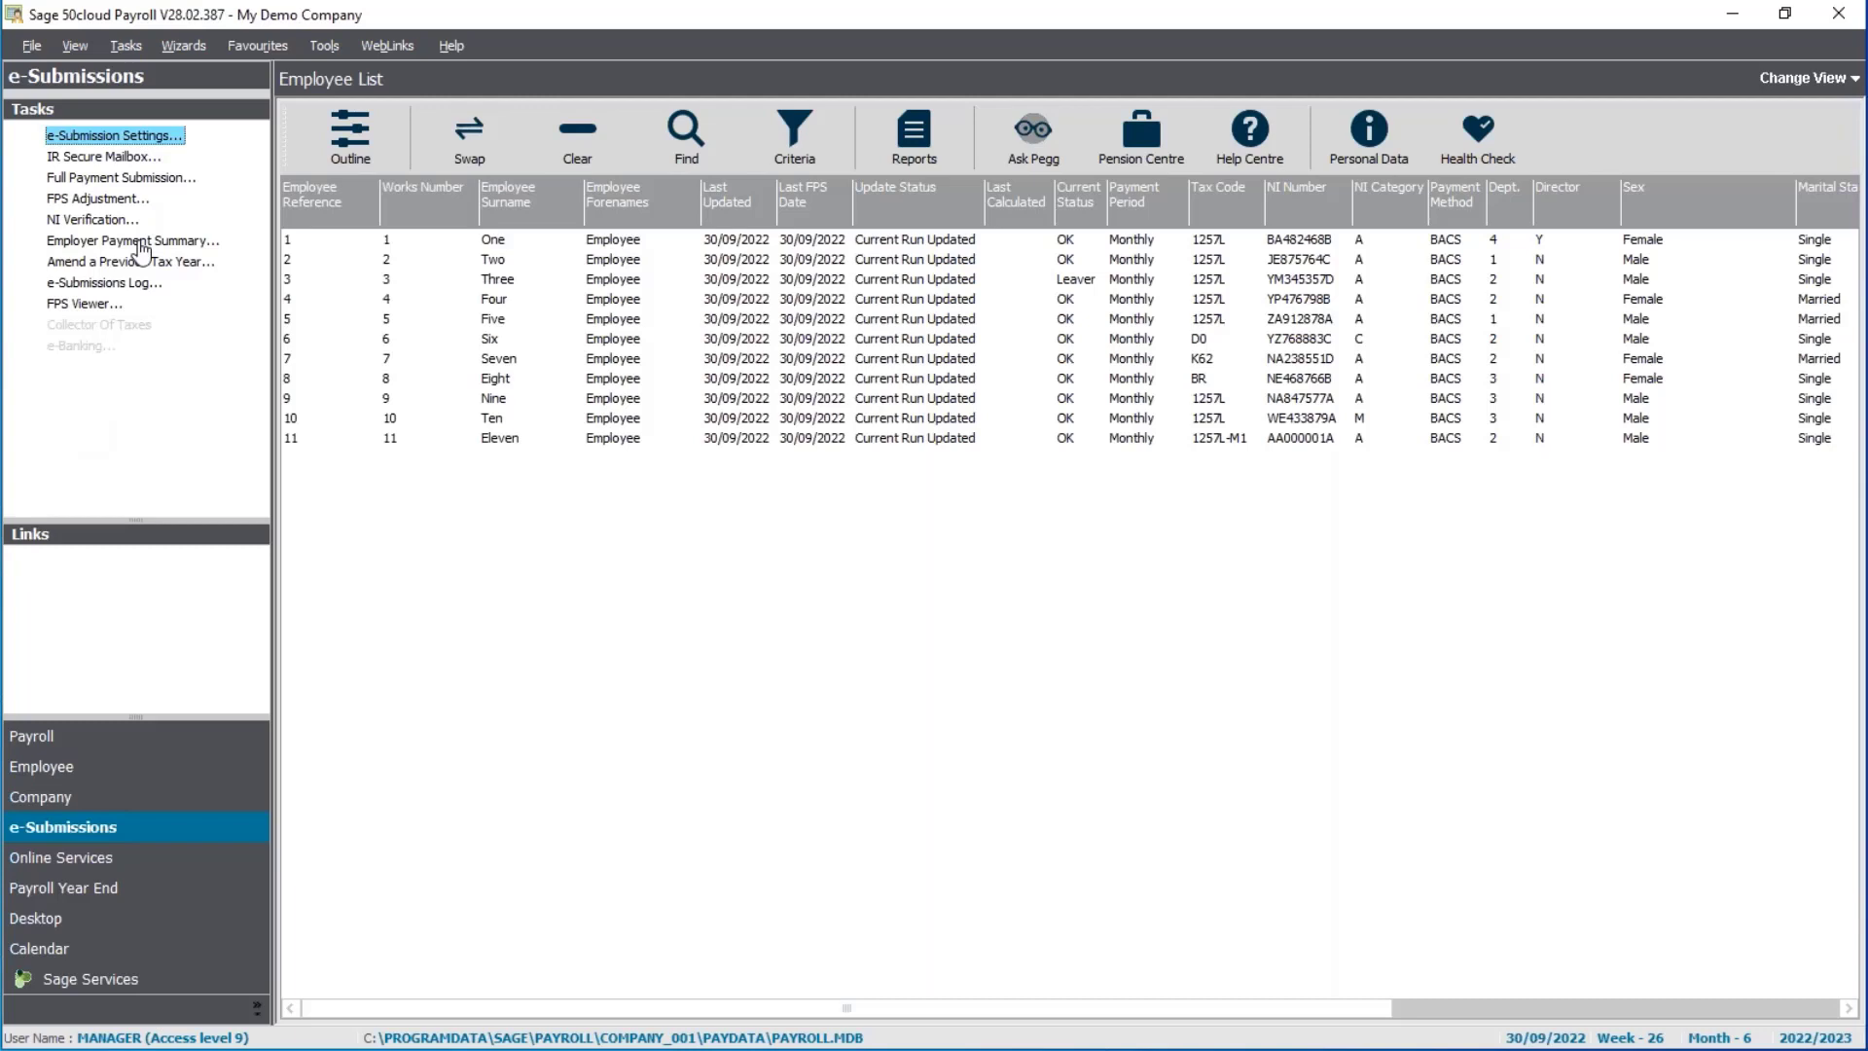
click(136, 242)
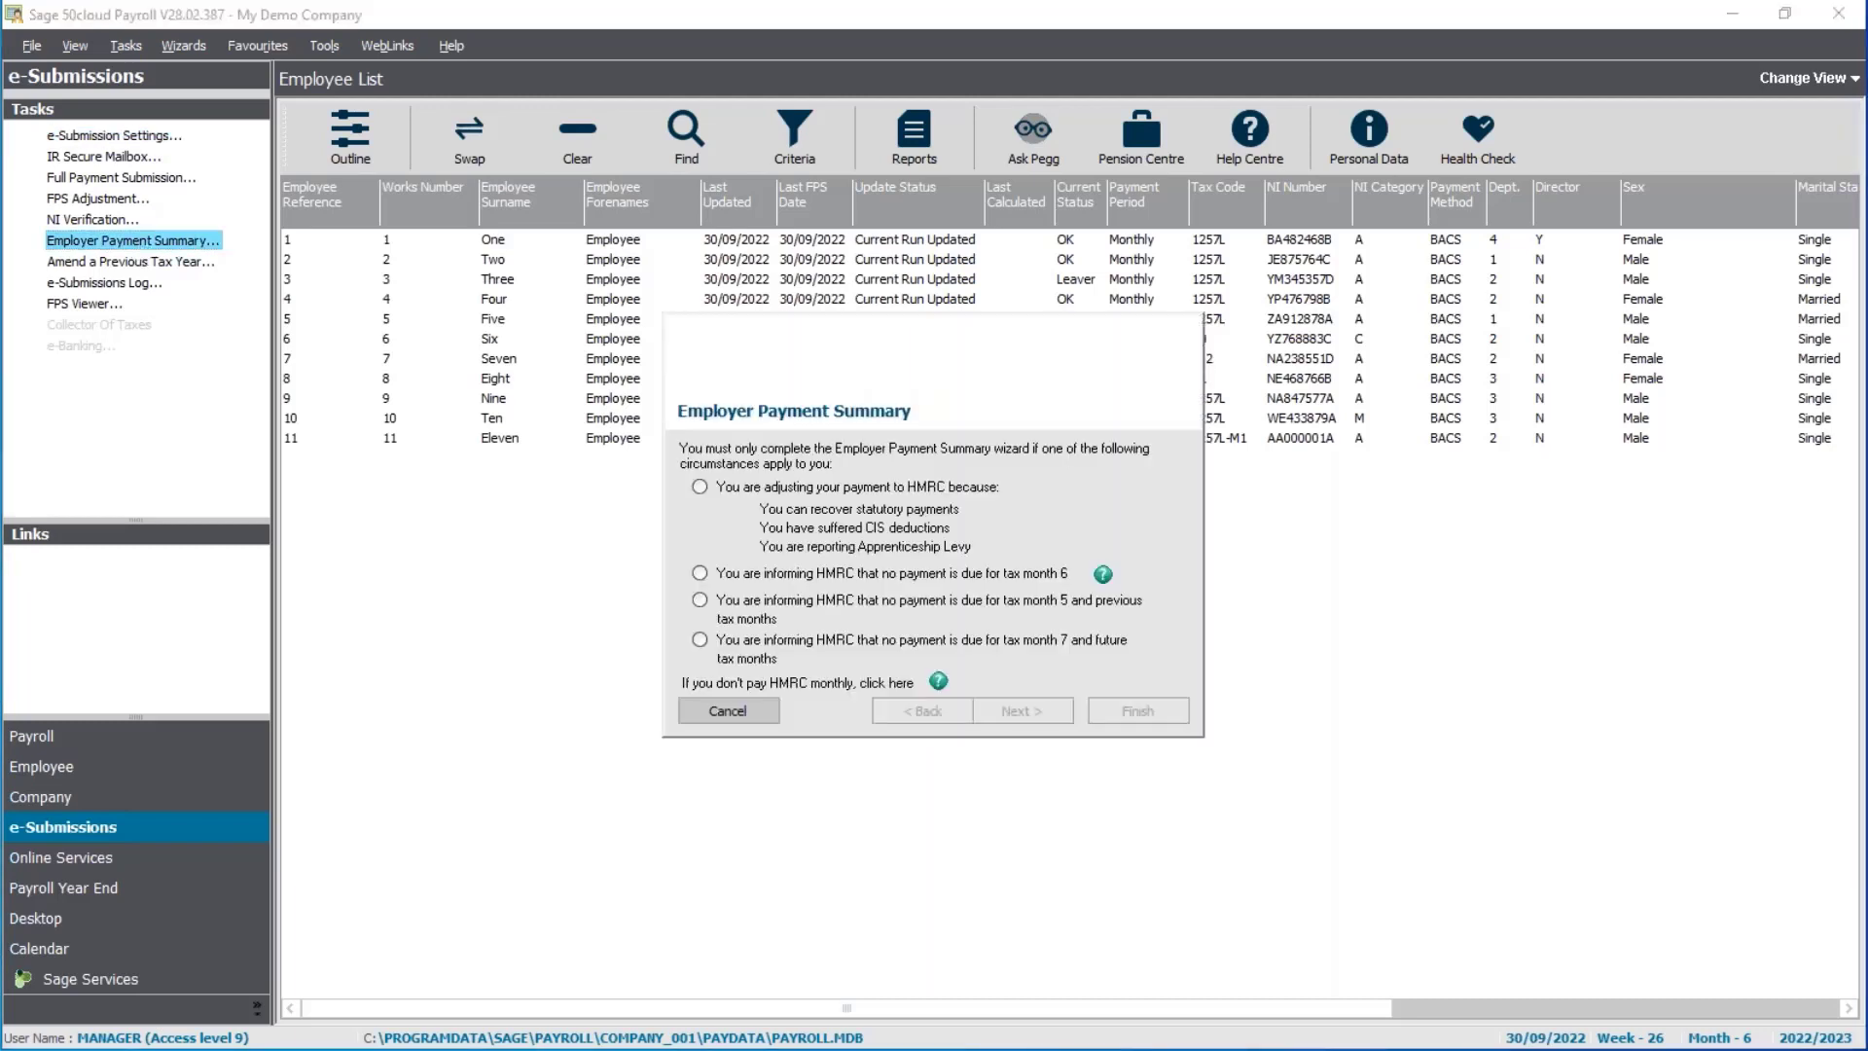
click(890, 488)
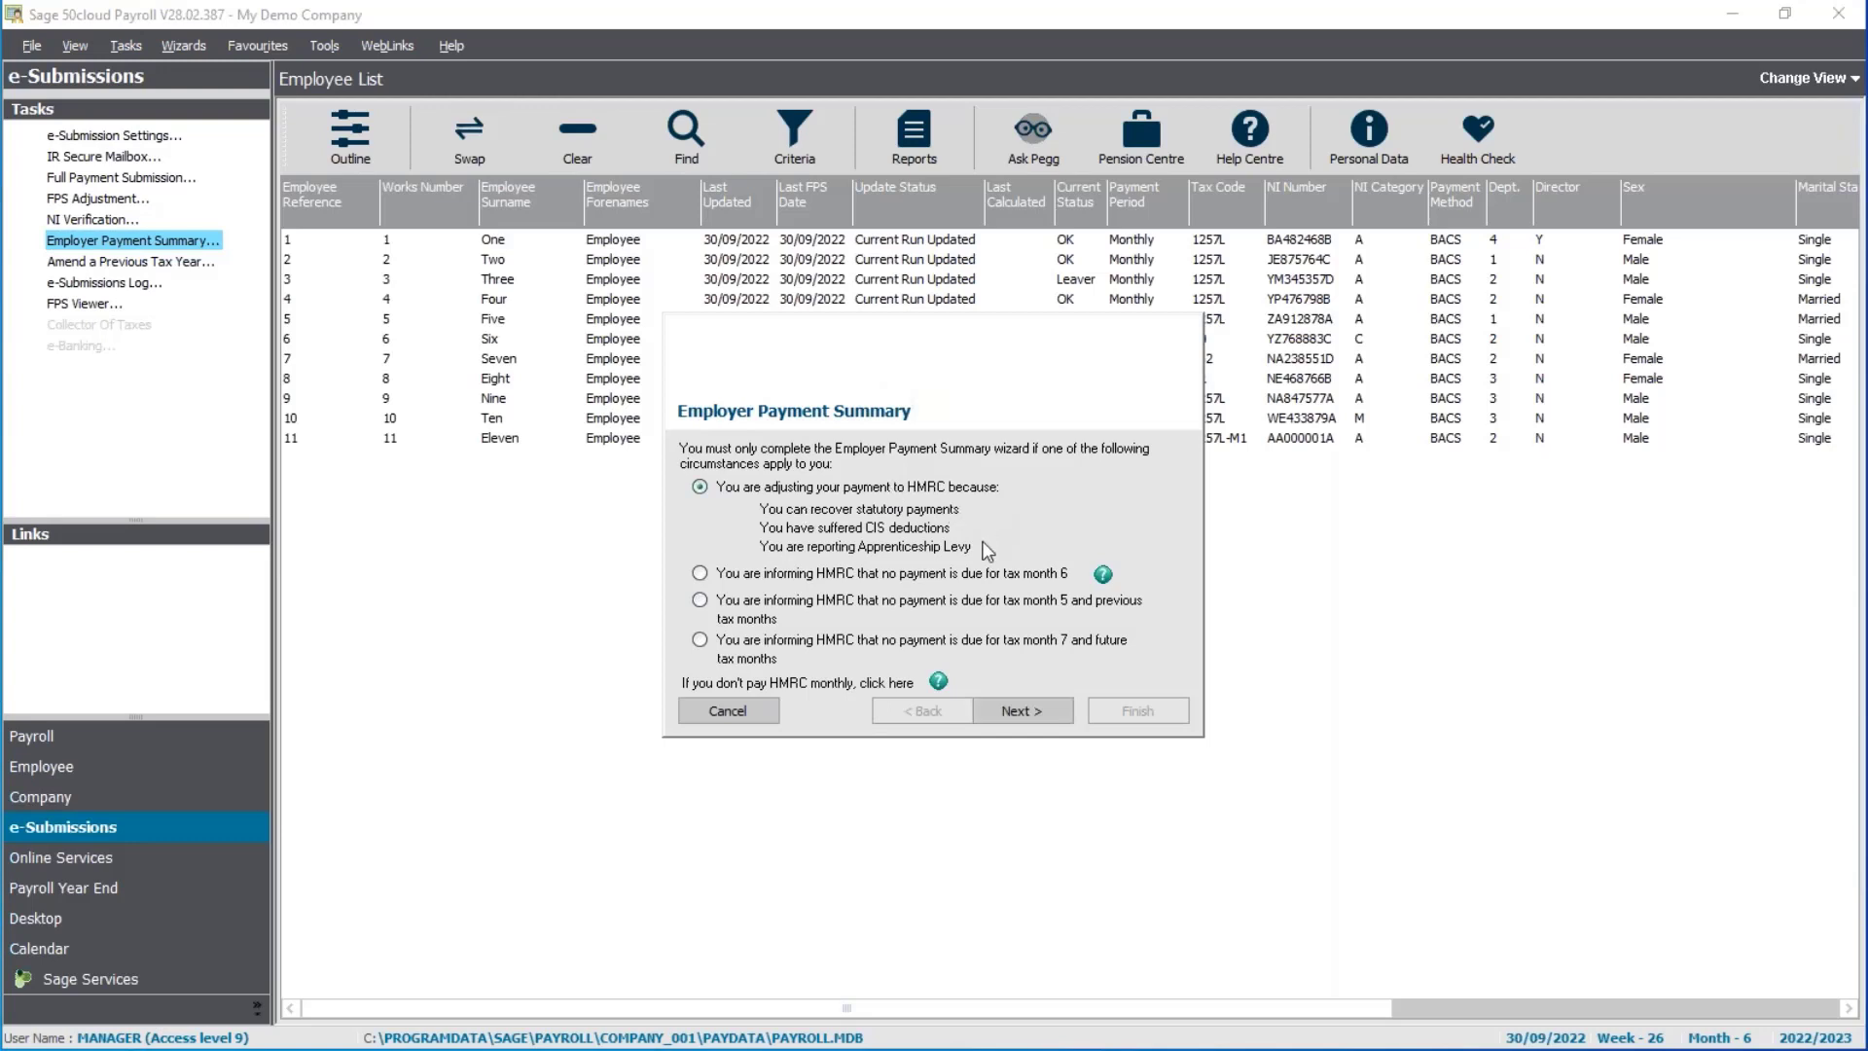
click(1042, 715)
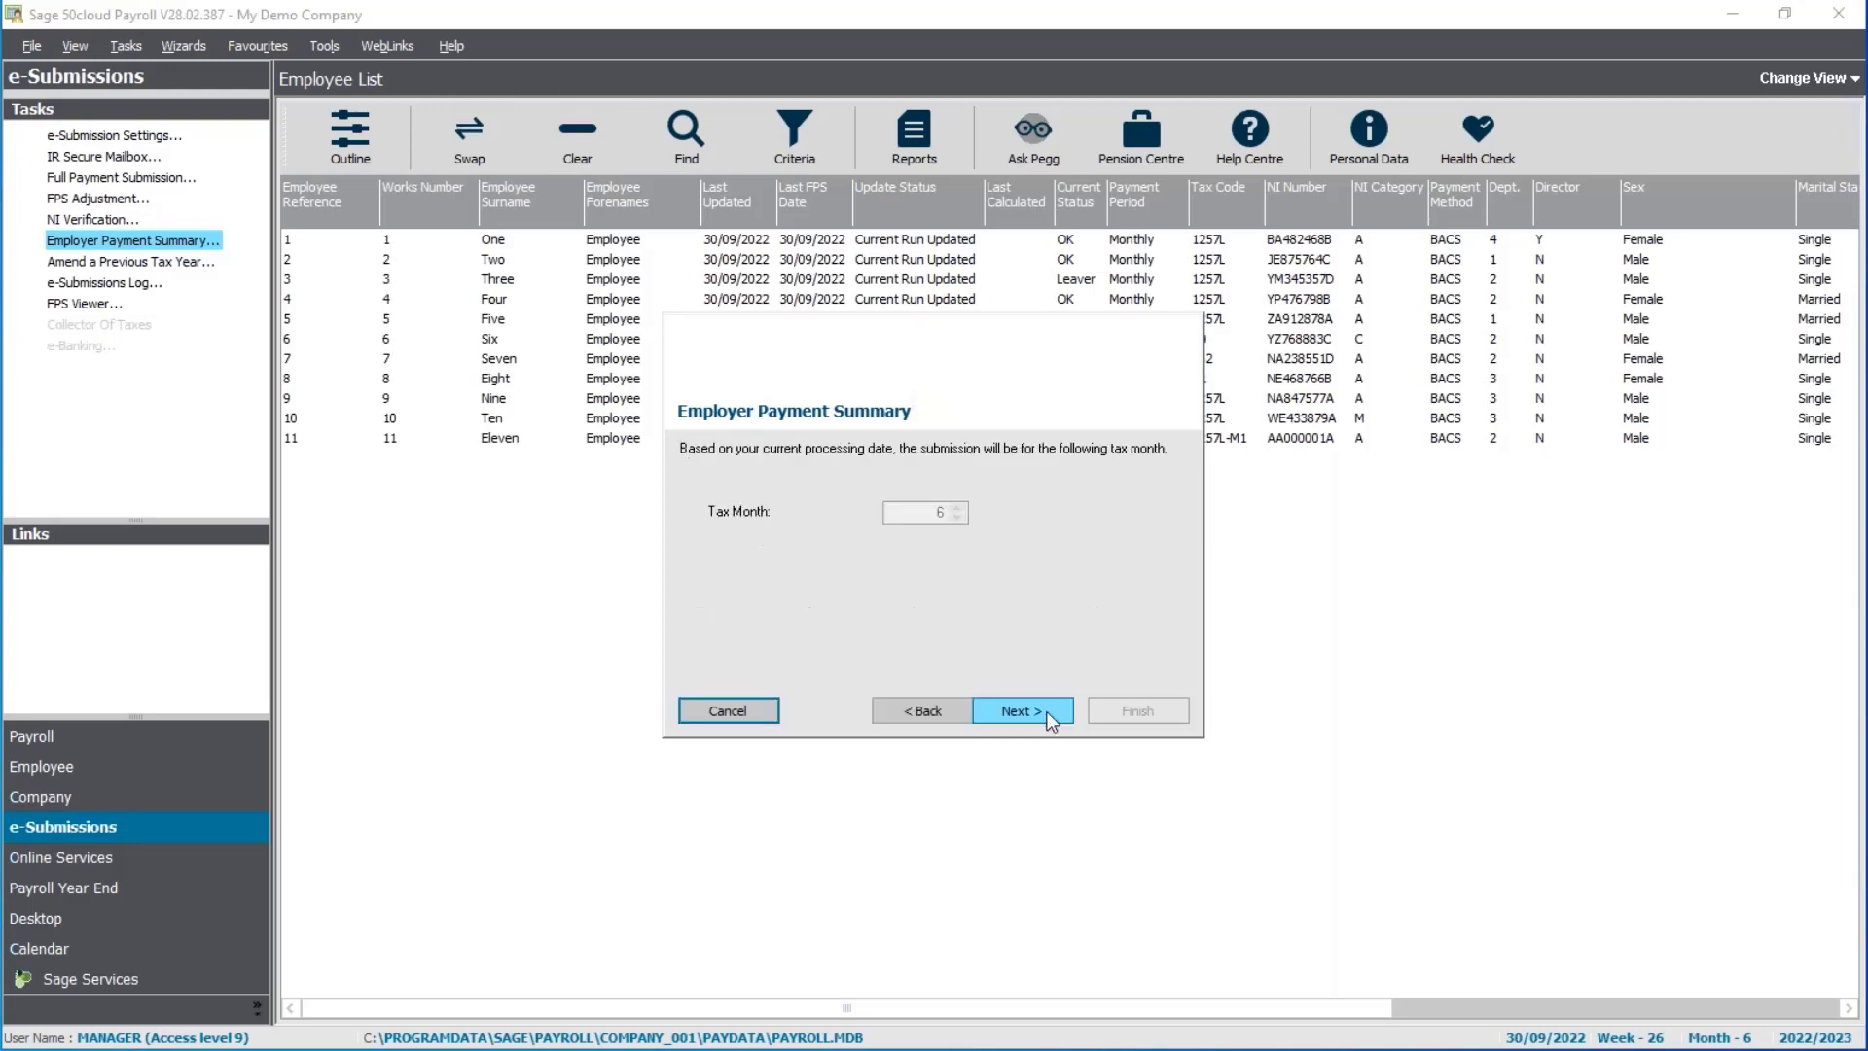
click(1048, 717)
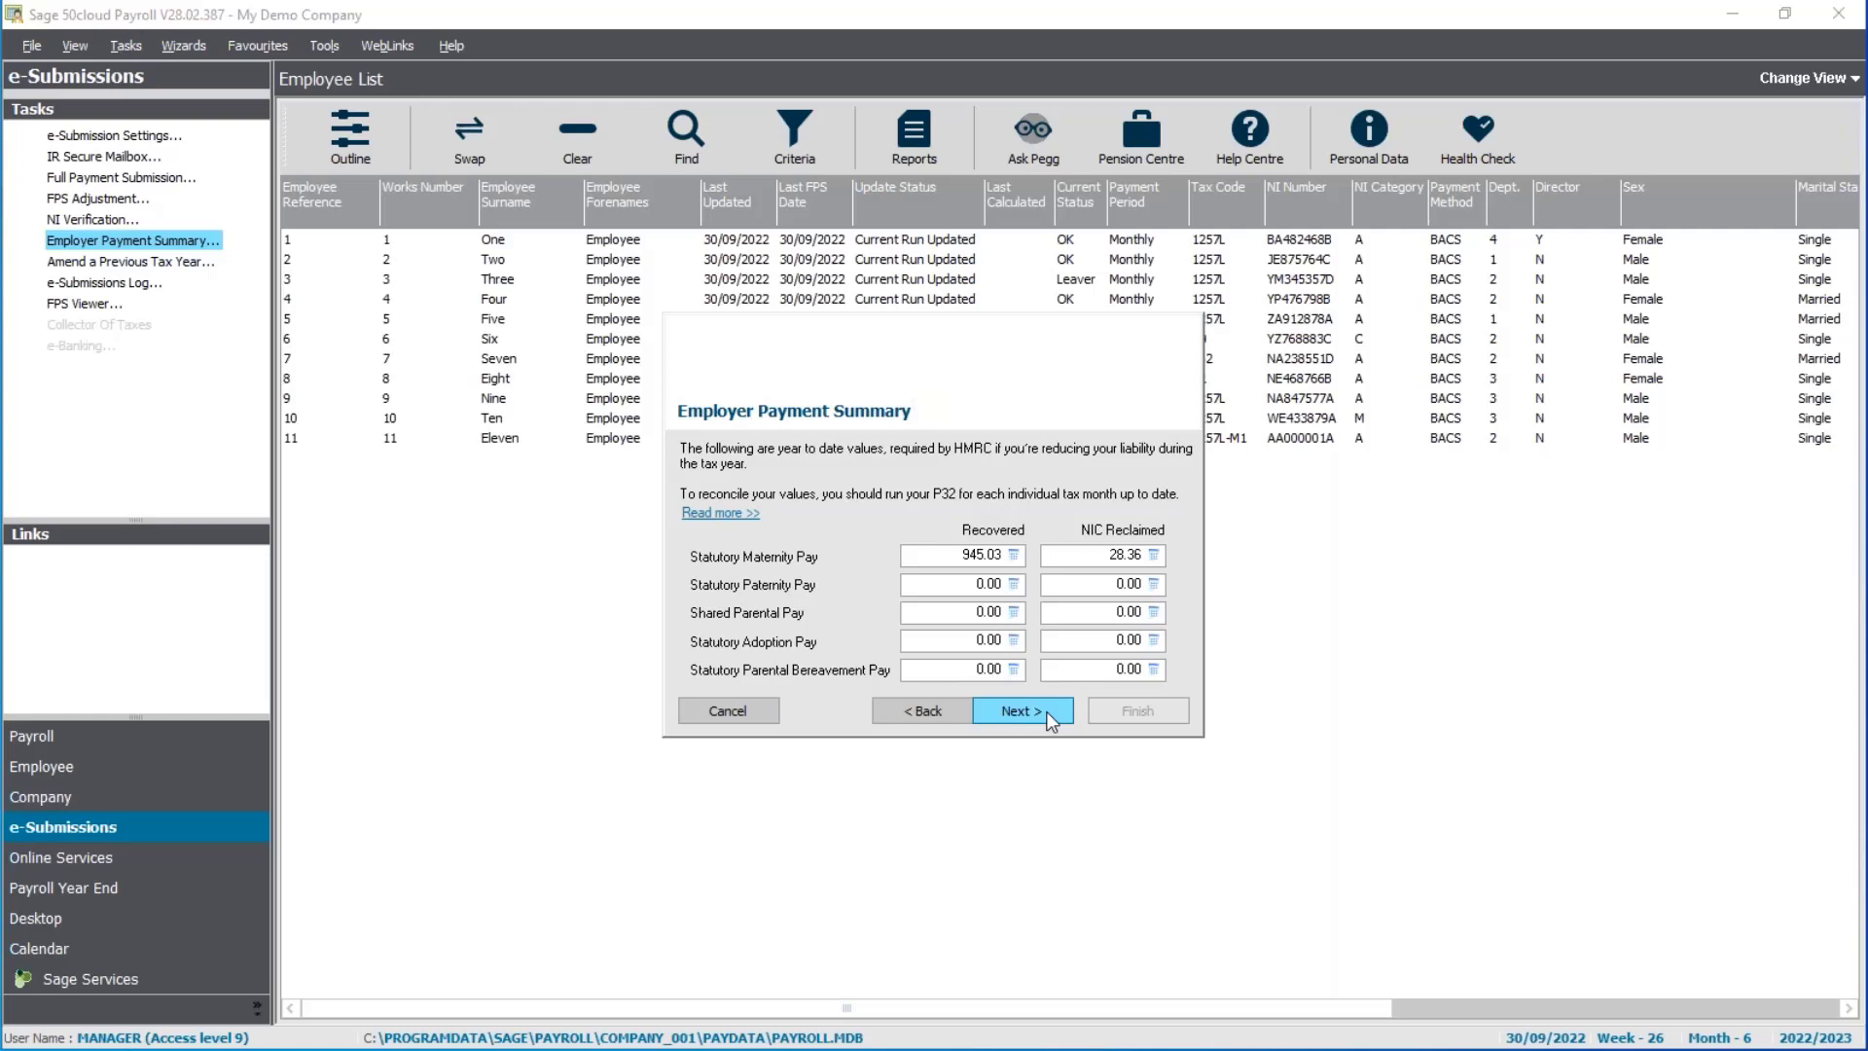
Accept the prefilled statutory payment, CIS deduction and apprenticeship levy values, and finish the Employer Payment Summary wizard
click(1022, 712)
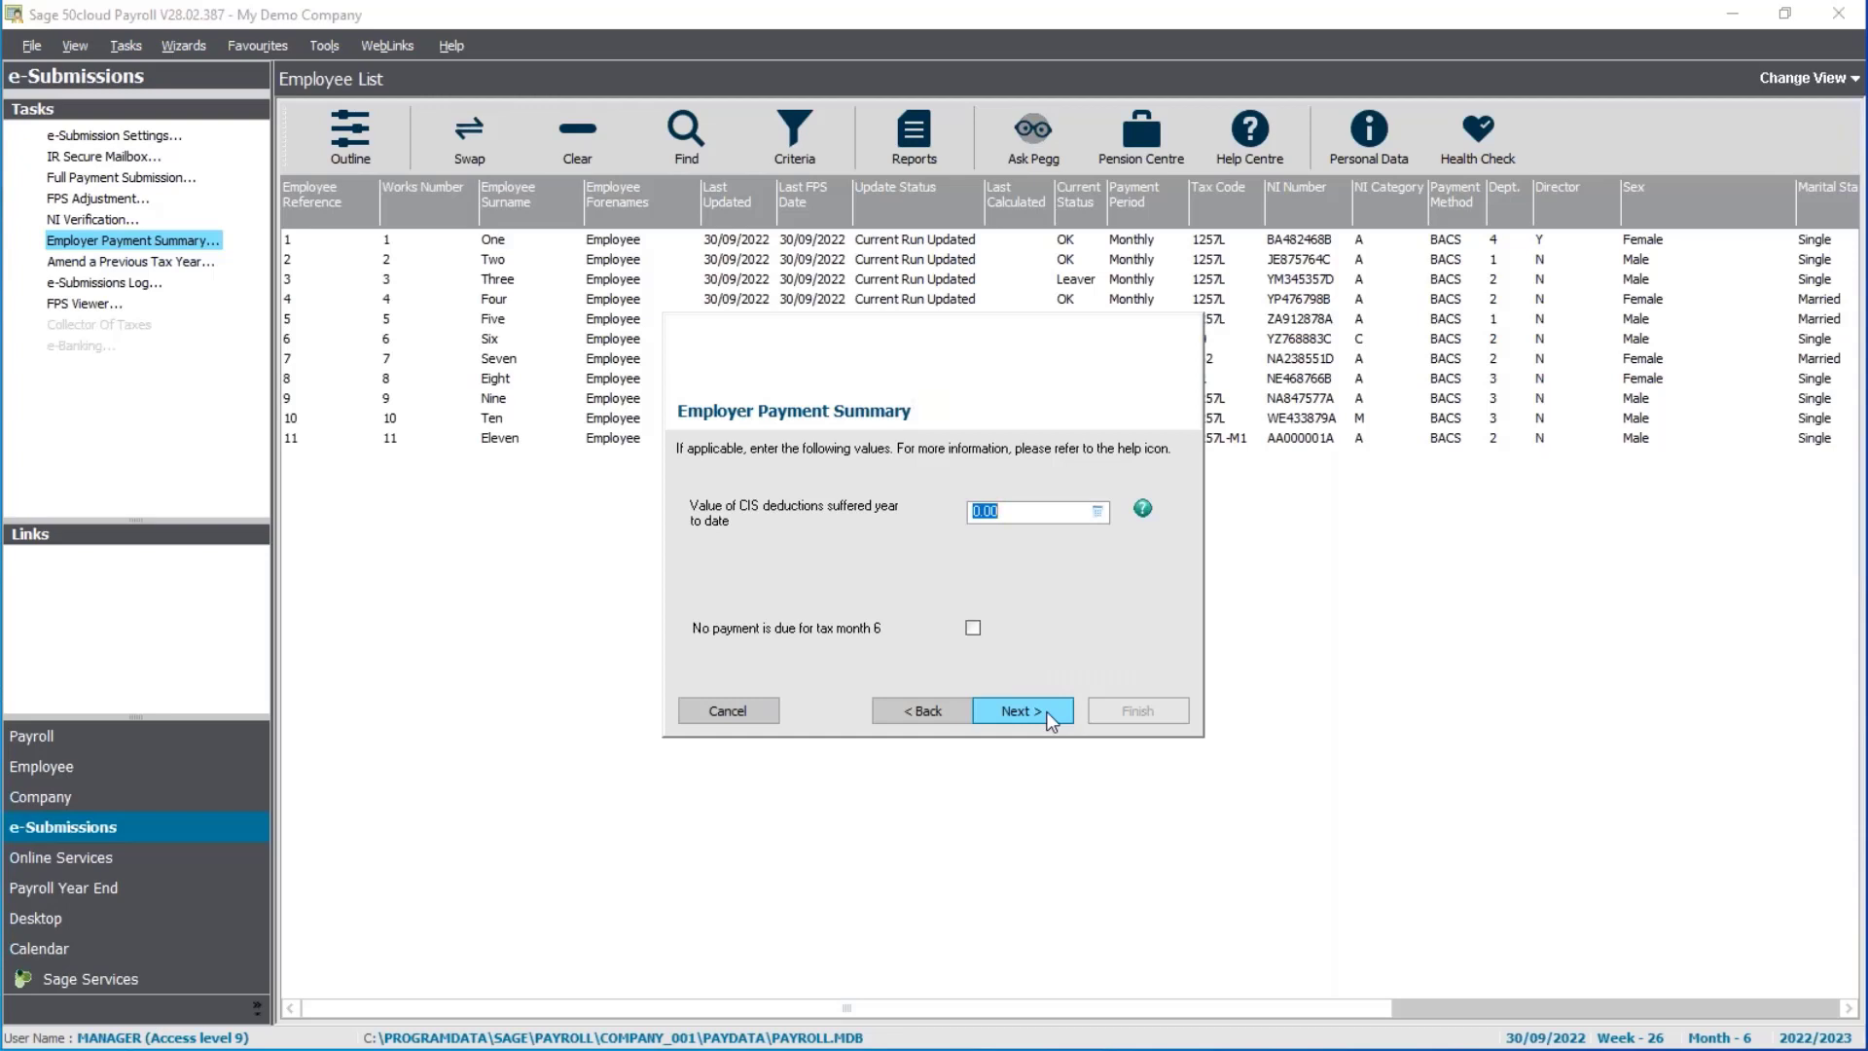
click(1048, 715)
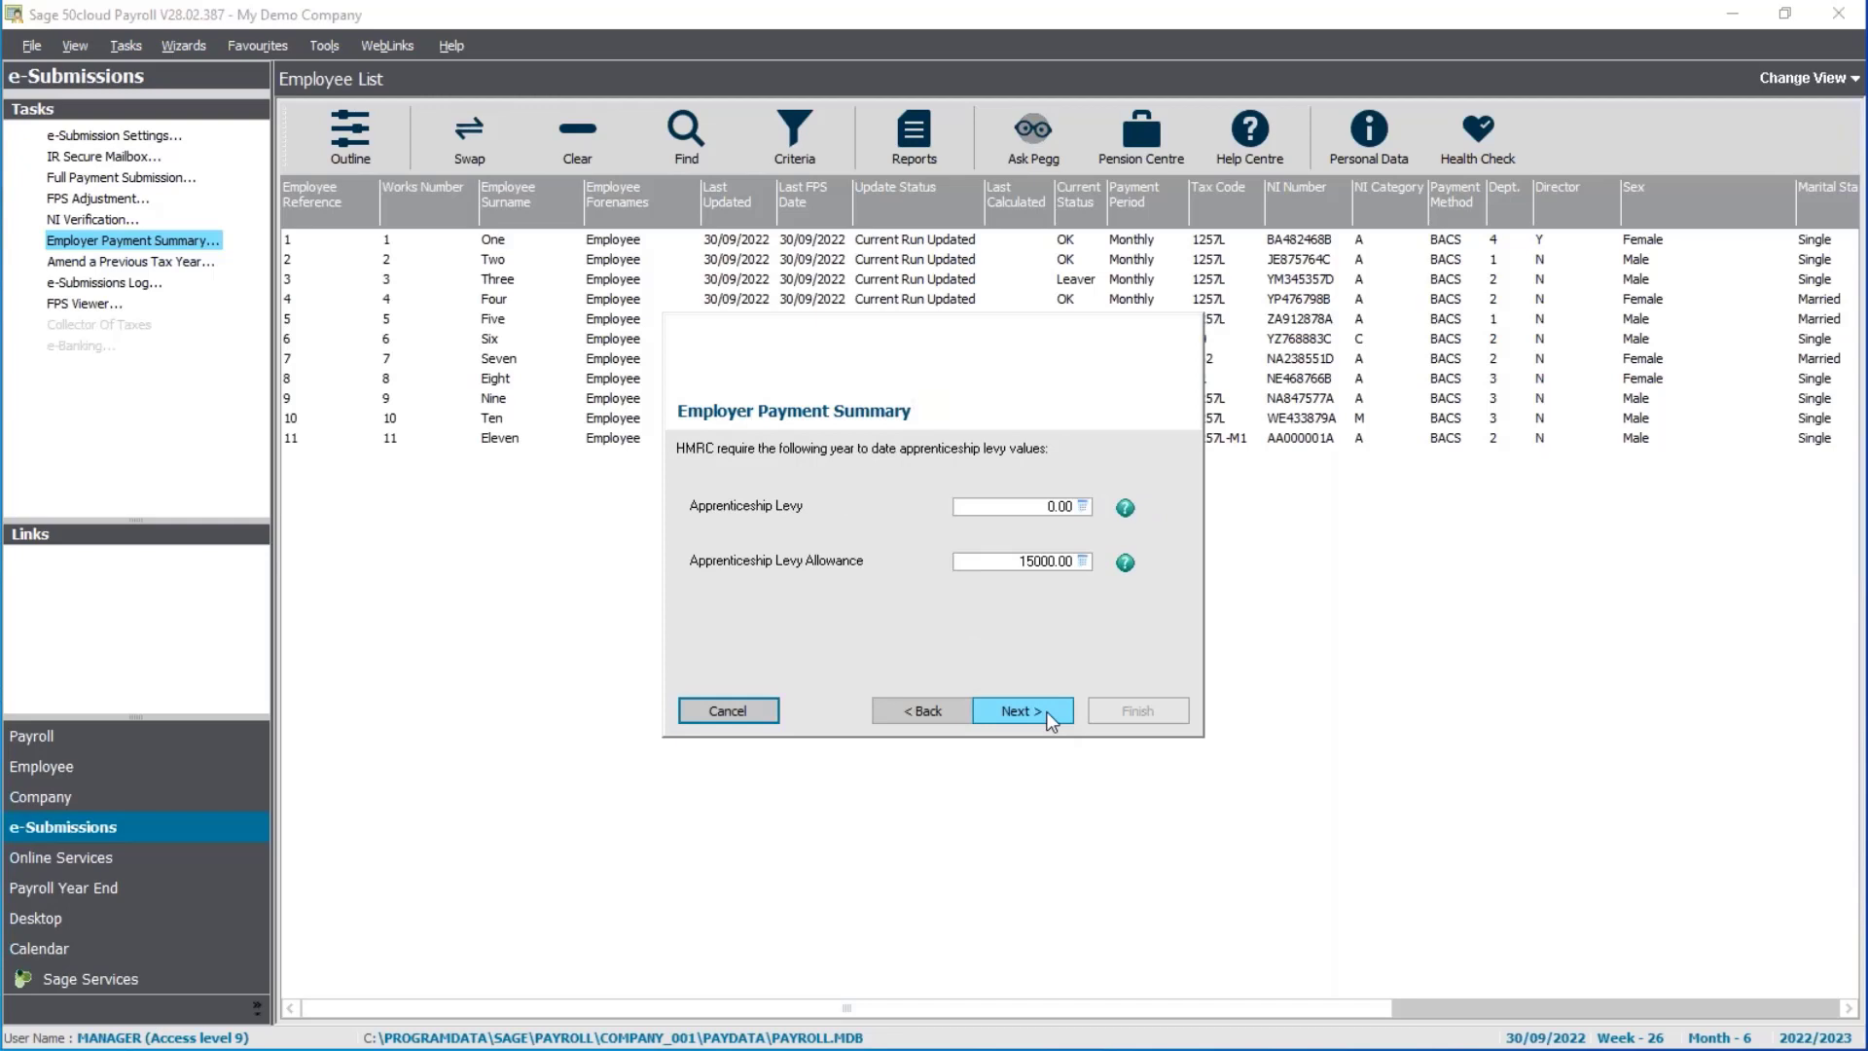
click(1048, 716)
click(1136, 711)
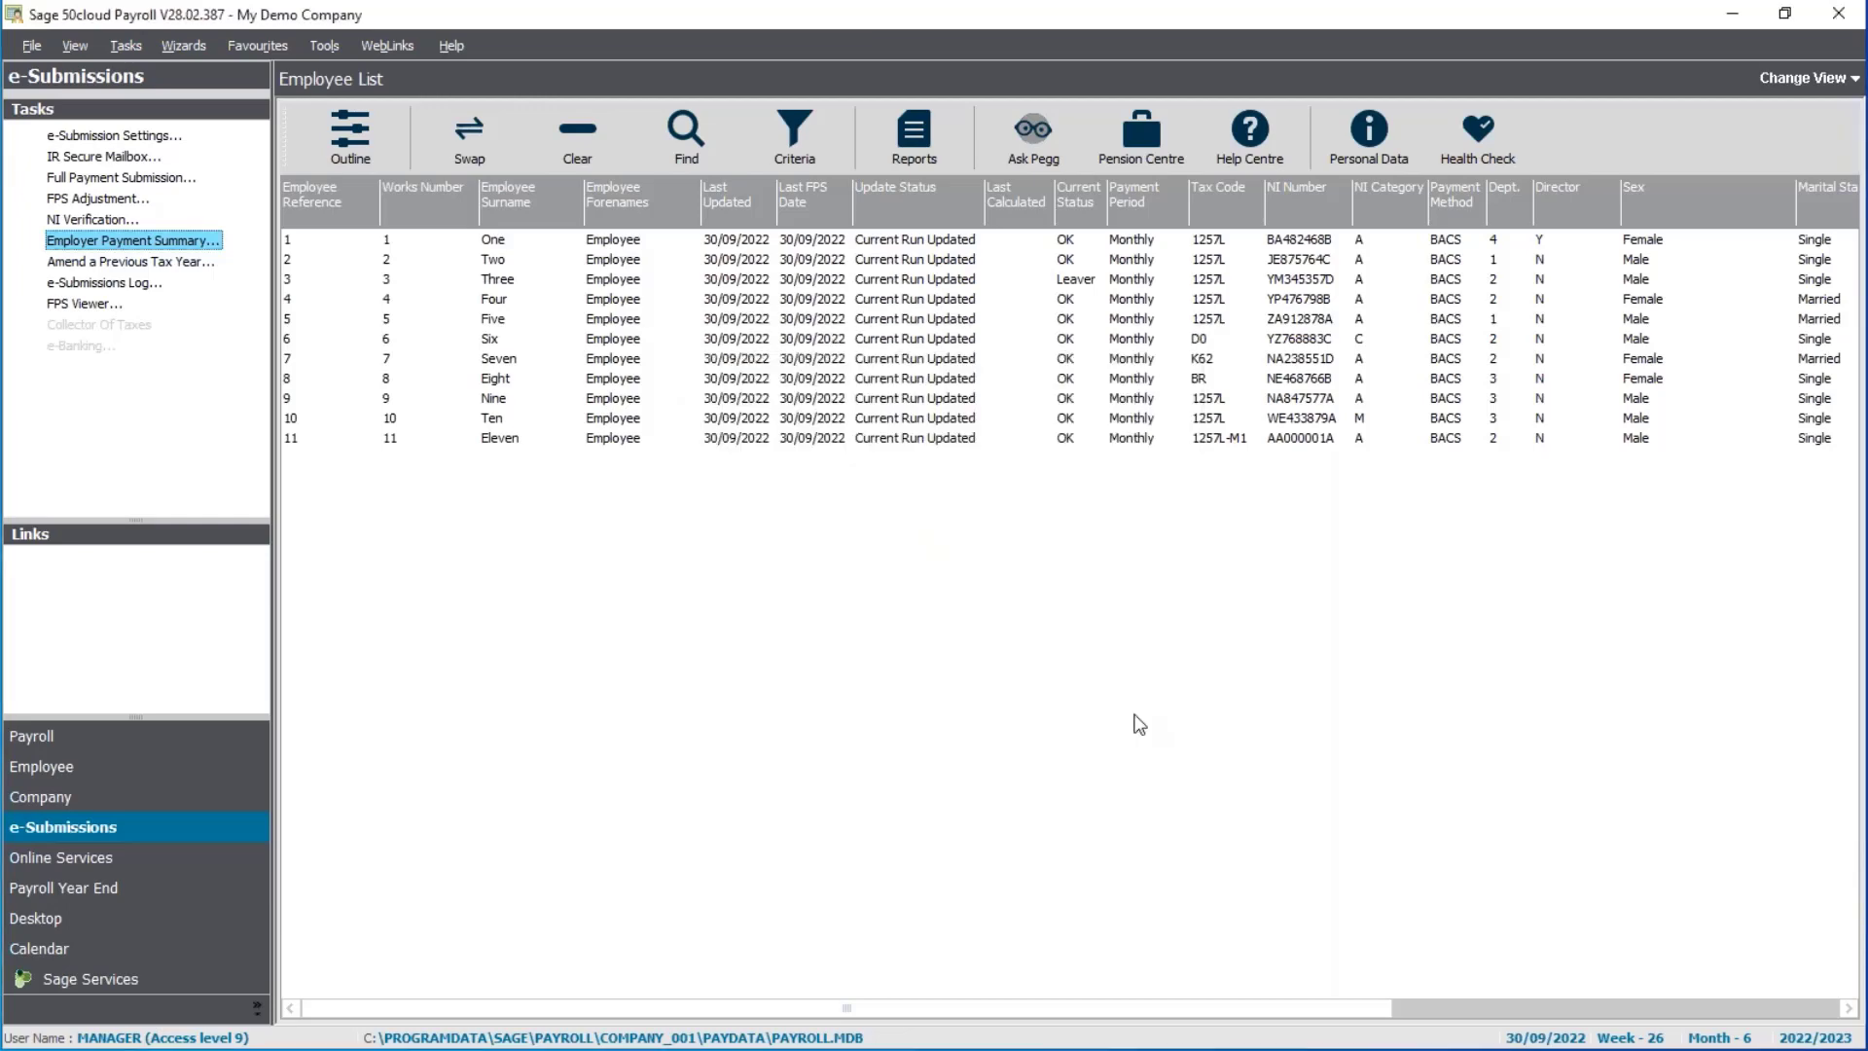
Acknowledge the HMRC warning, submit the Employer Payment Summary with the stored gateway and company details, and close the finished submission
click(532, 665)
click(1054, 773)
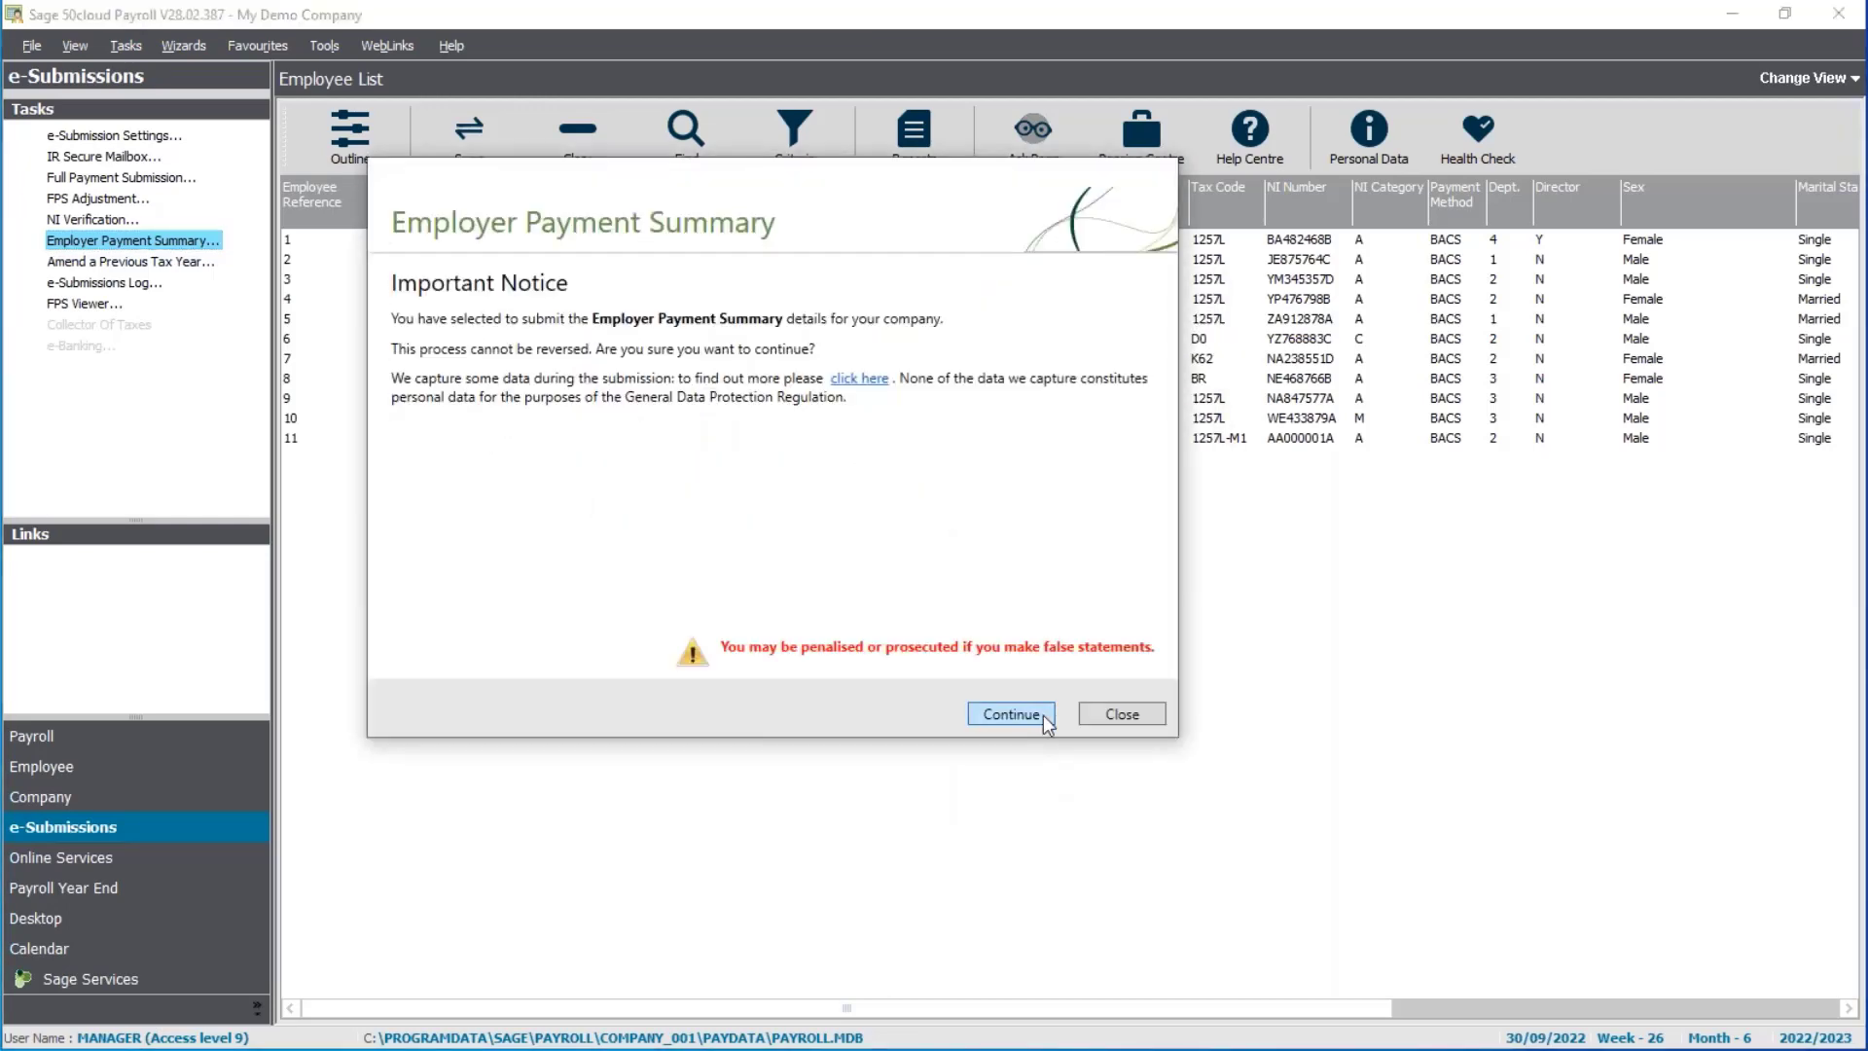
click(1044, 716)
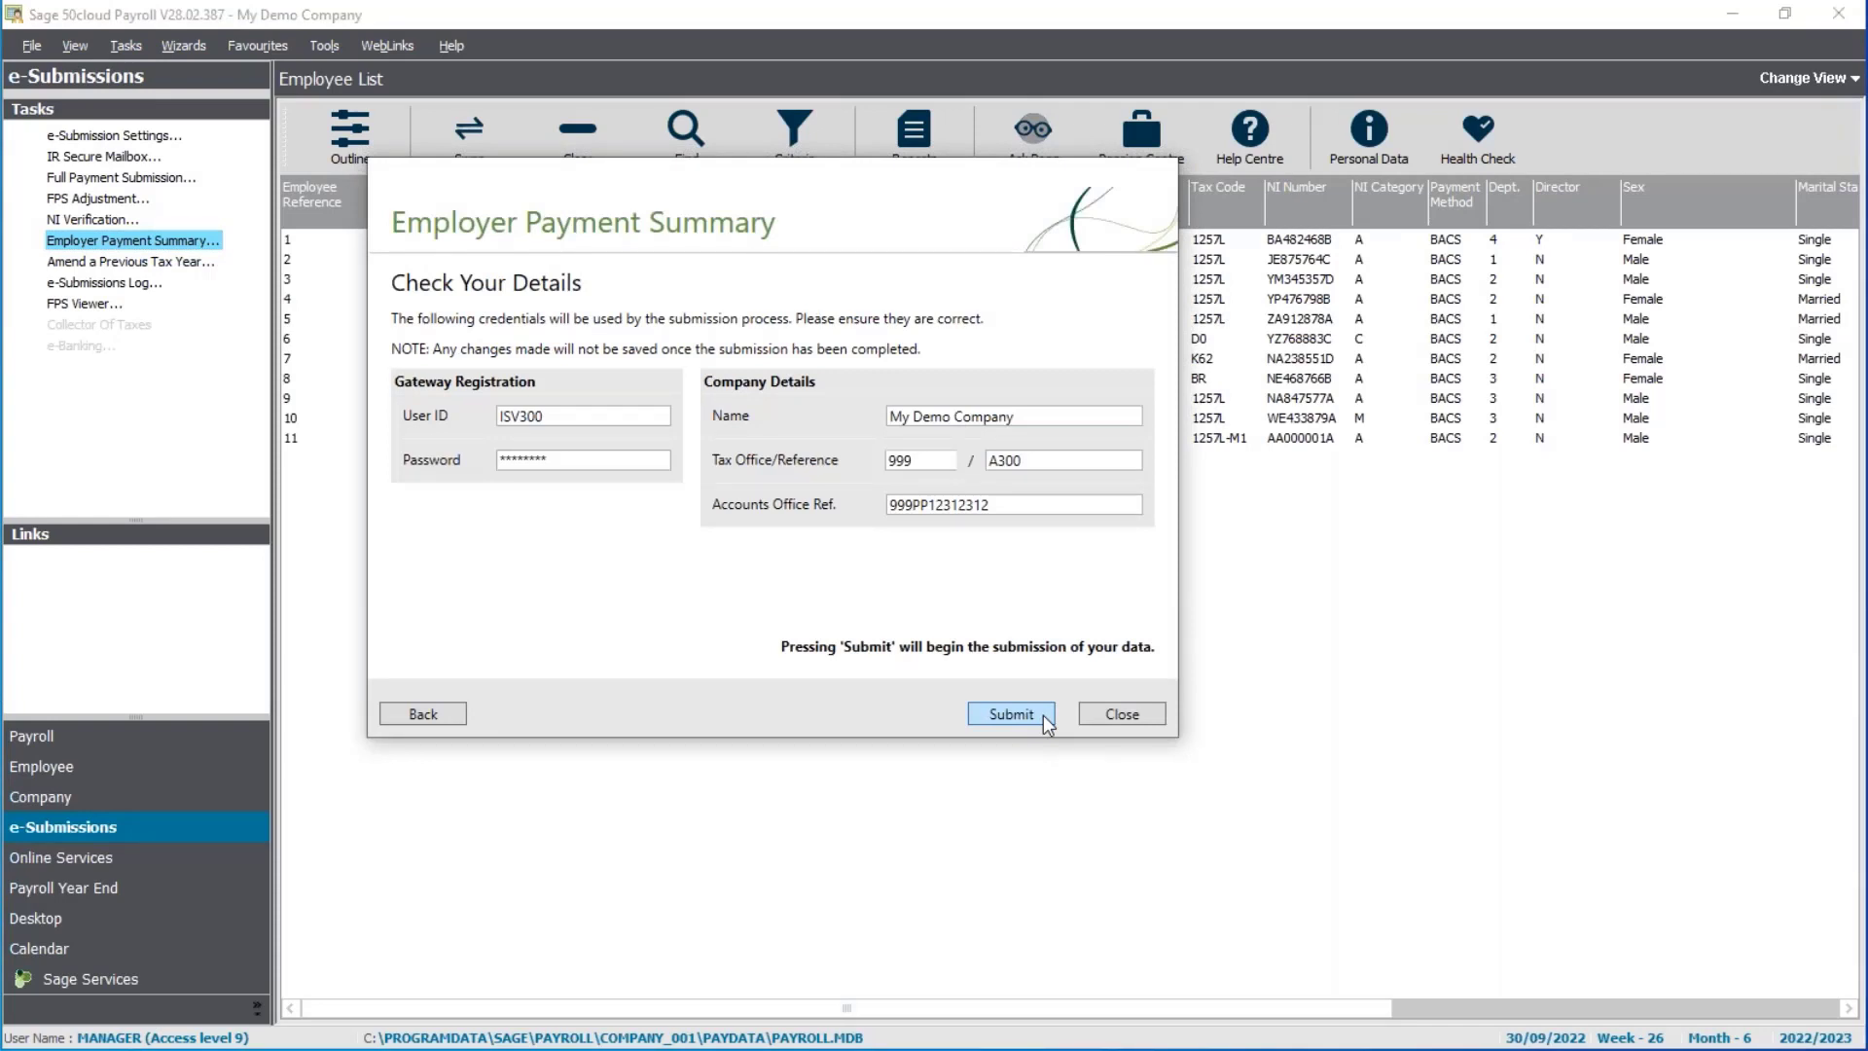
click(1043, 715)
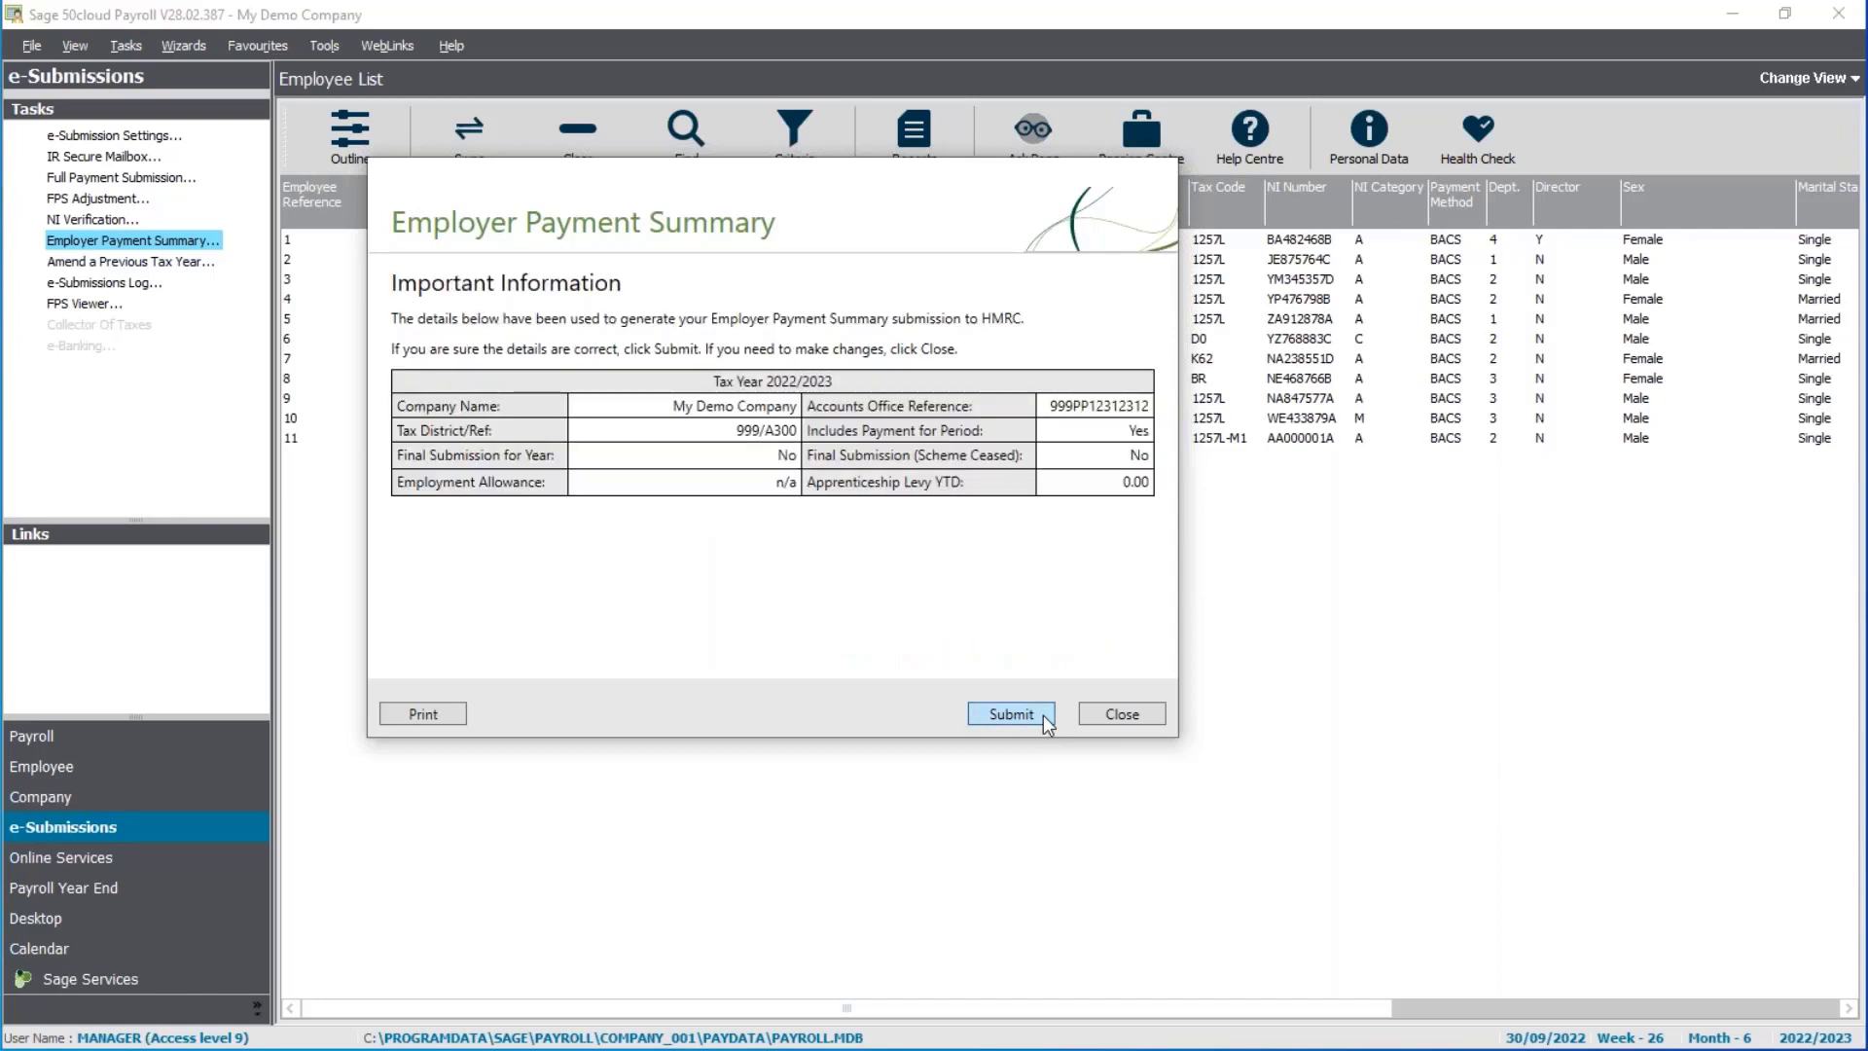
click(1012, 715)
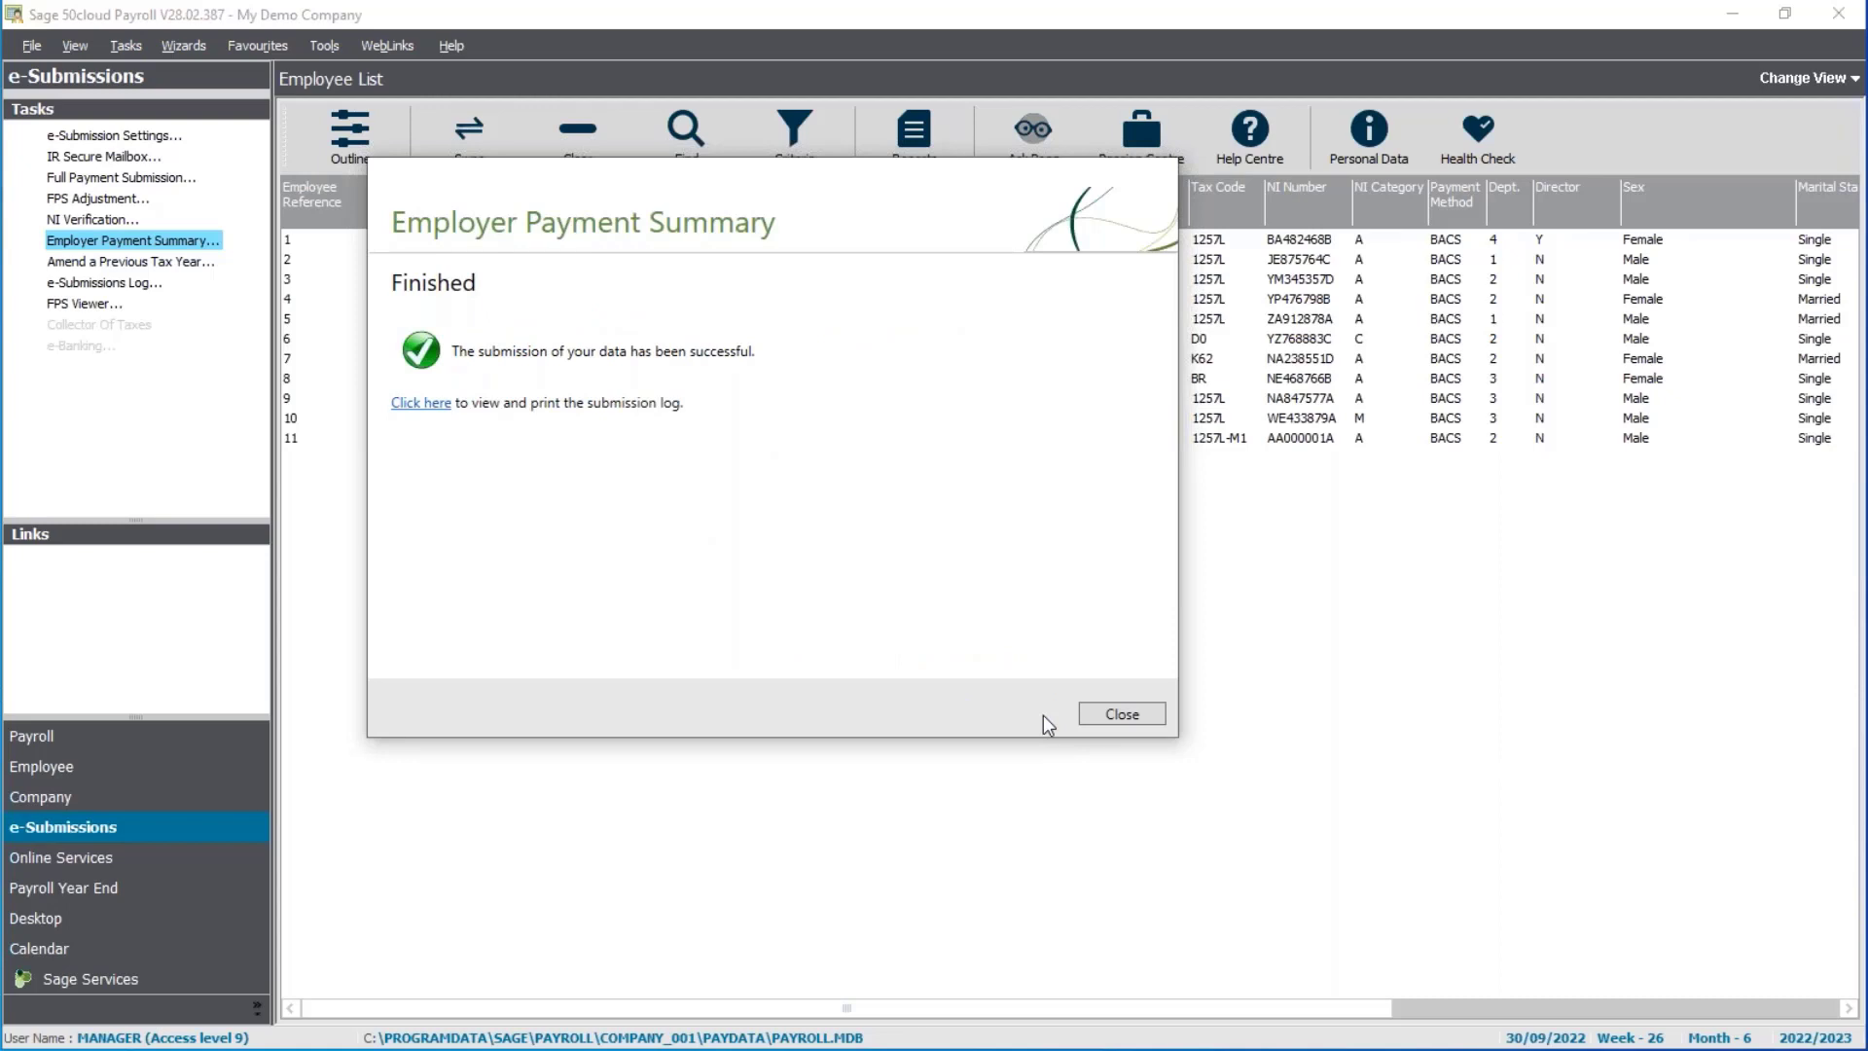
click(1107, 720)
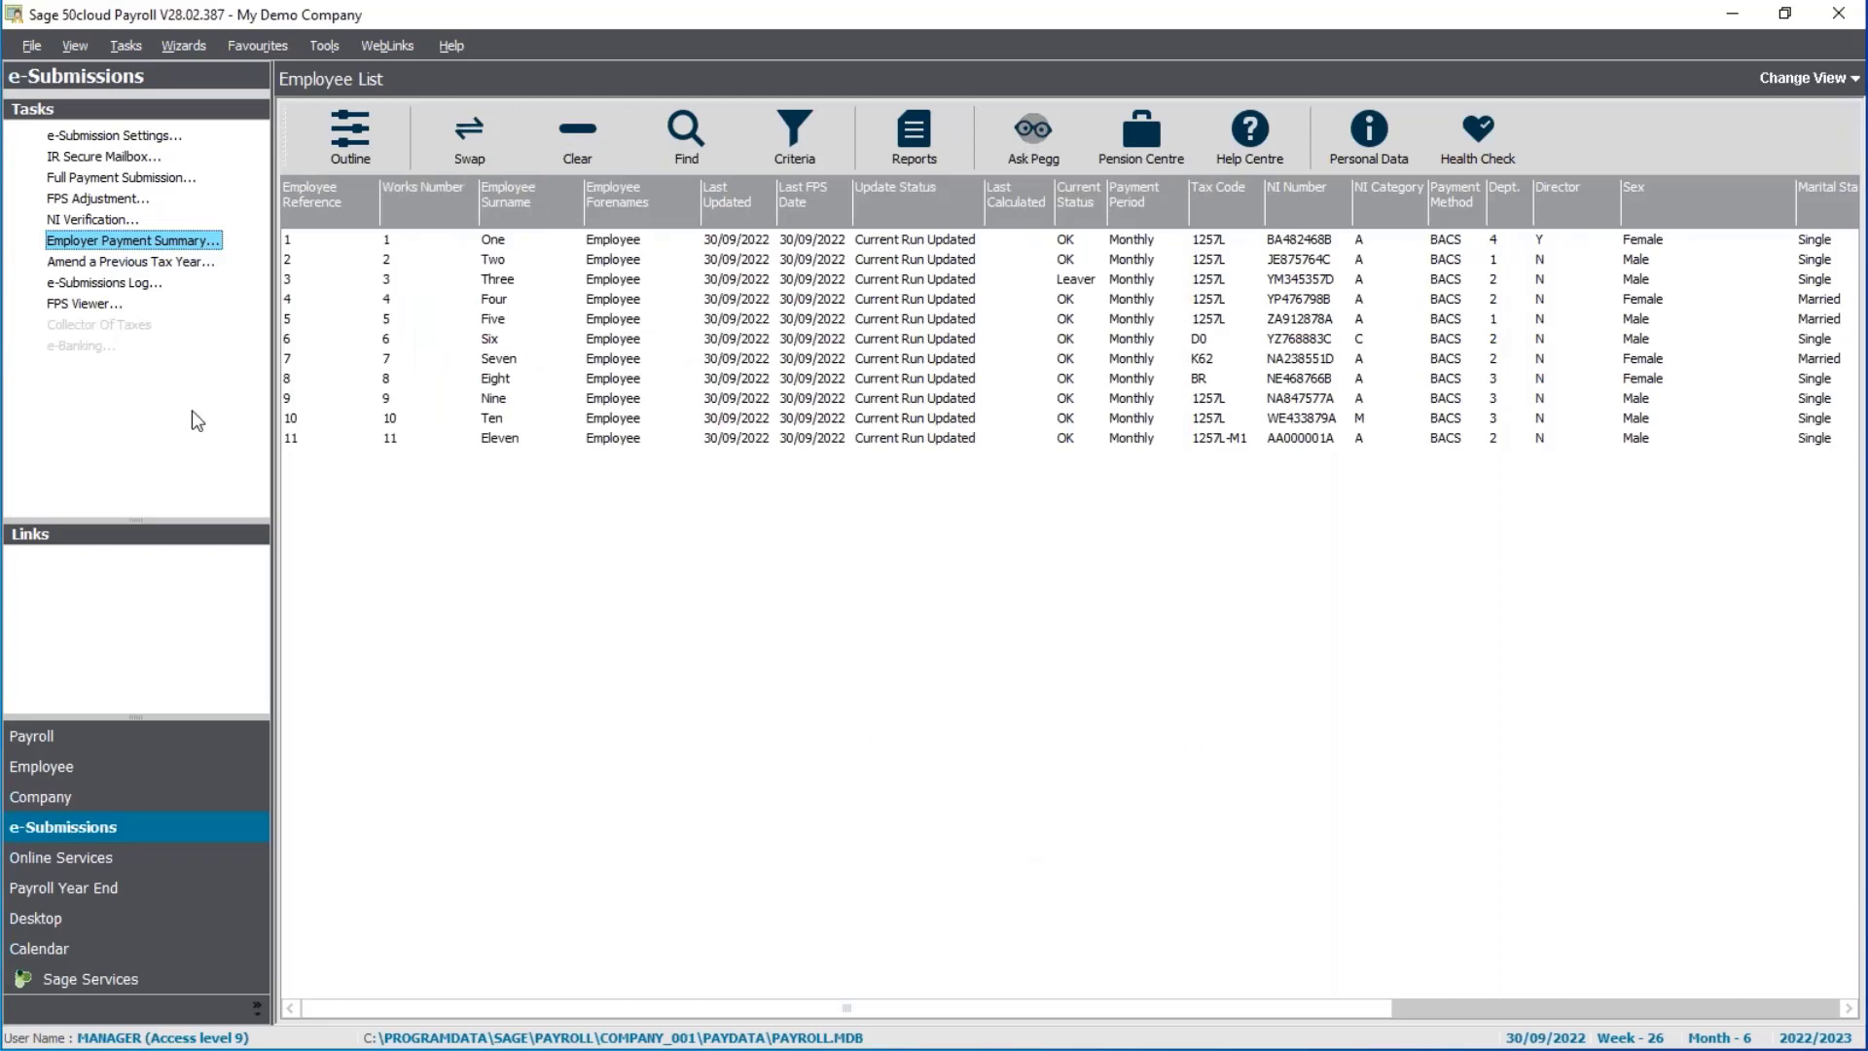
key(alt+Tab)
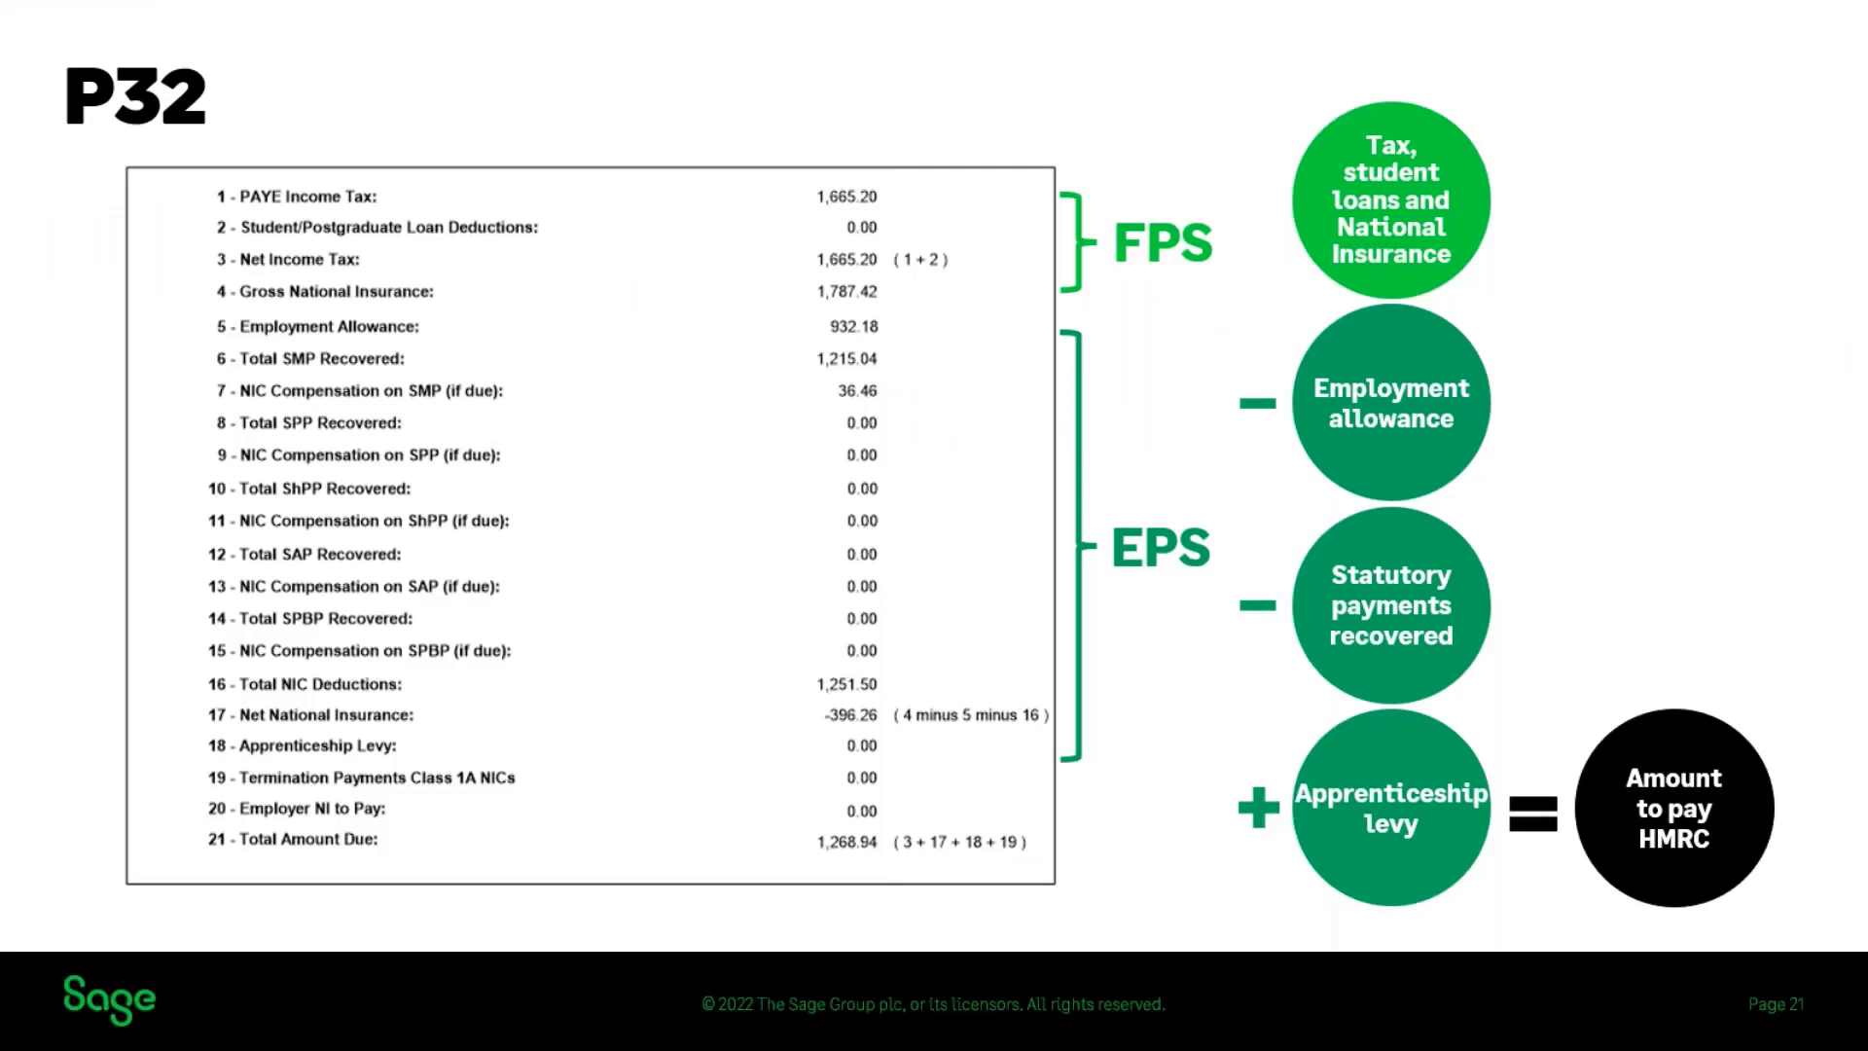
key(Right)
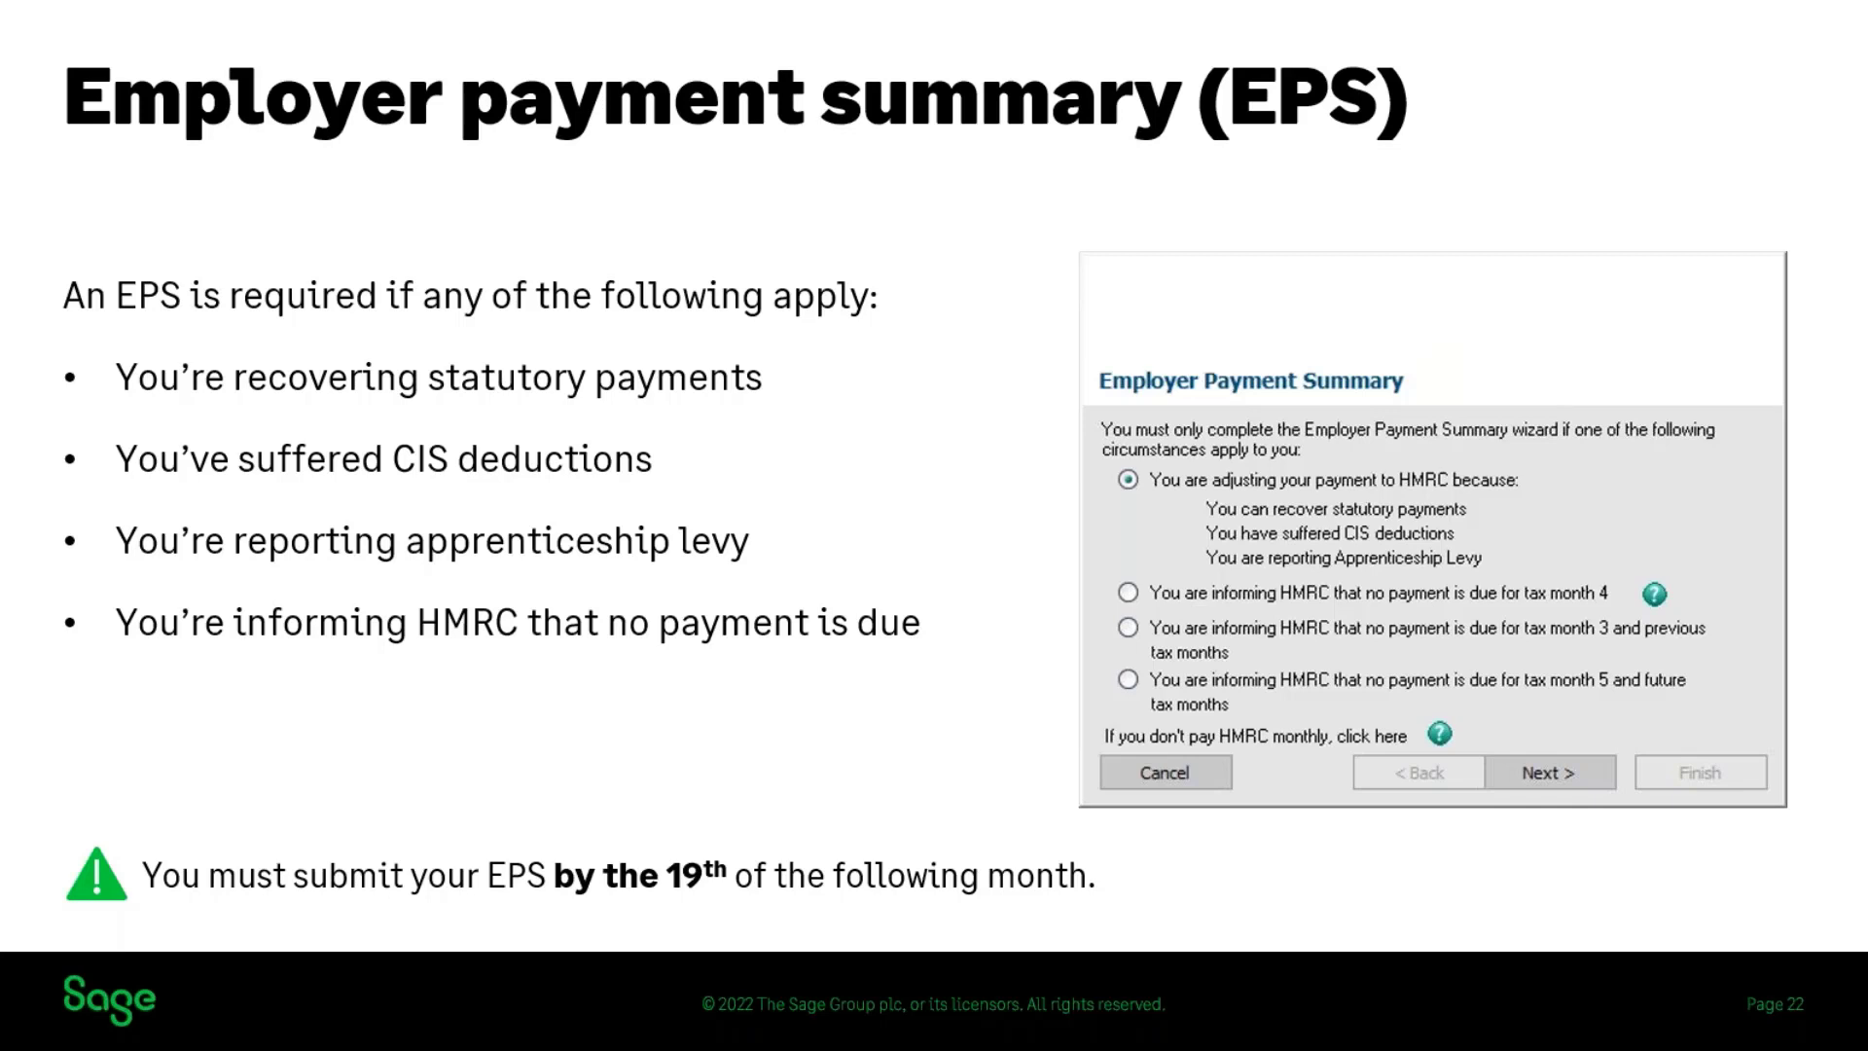
key(Right)
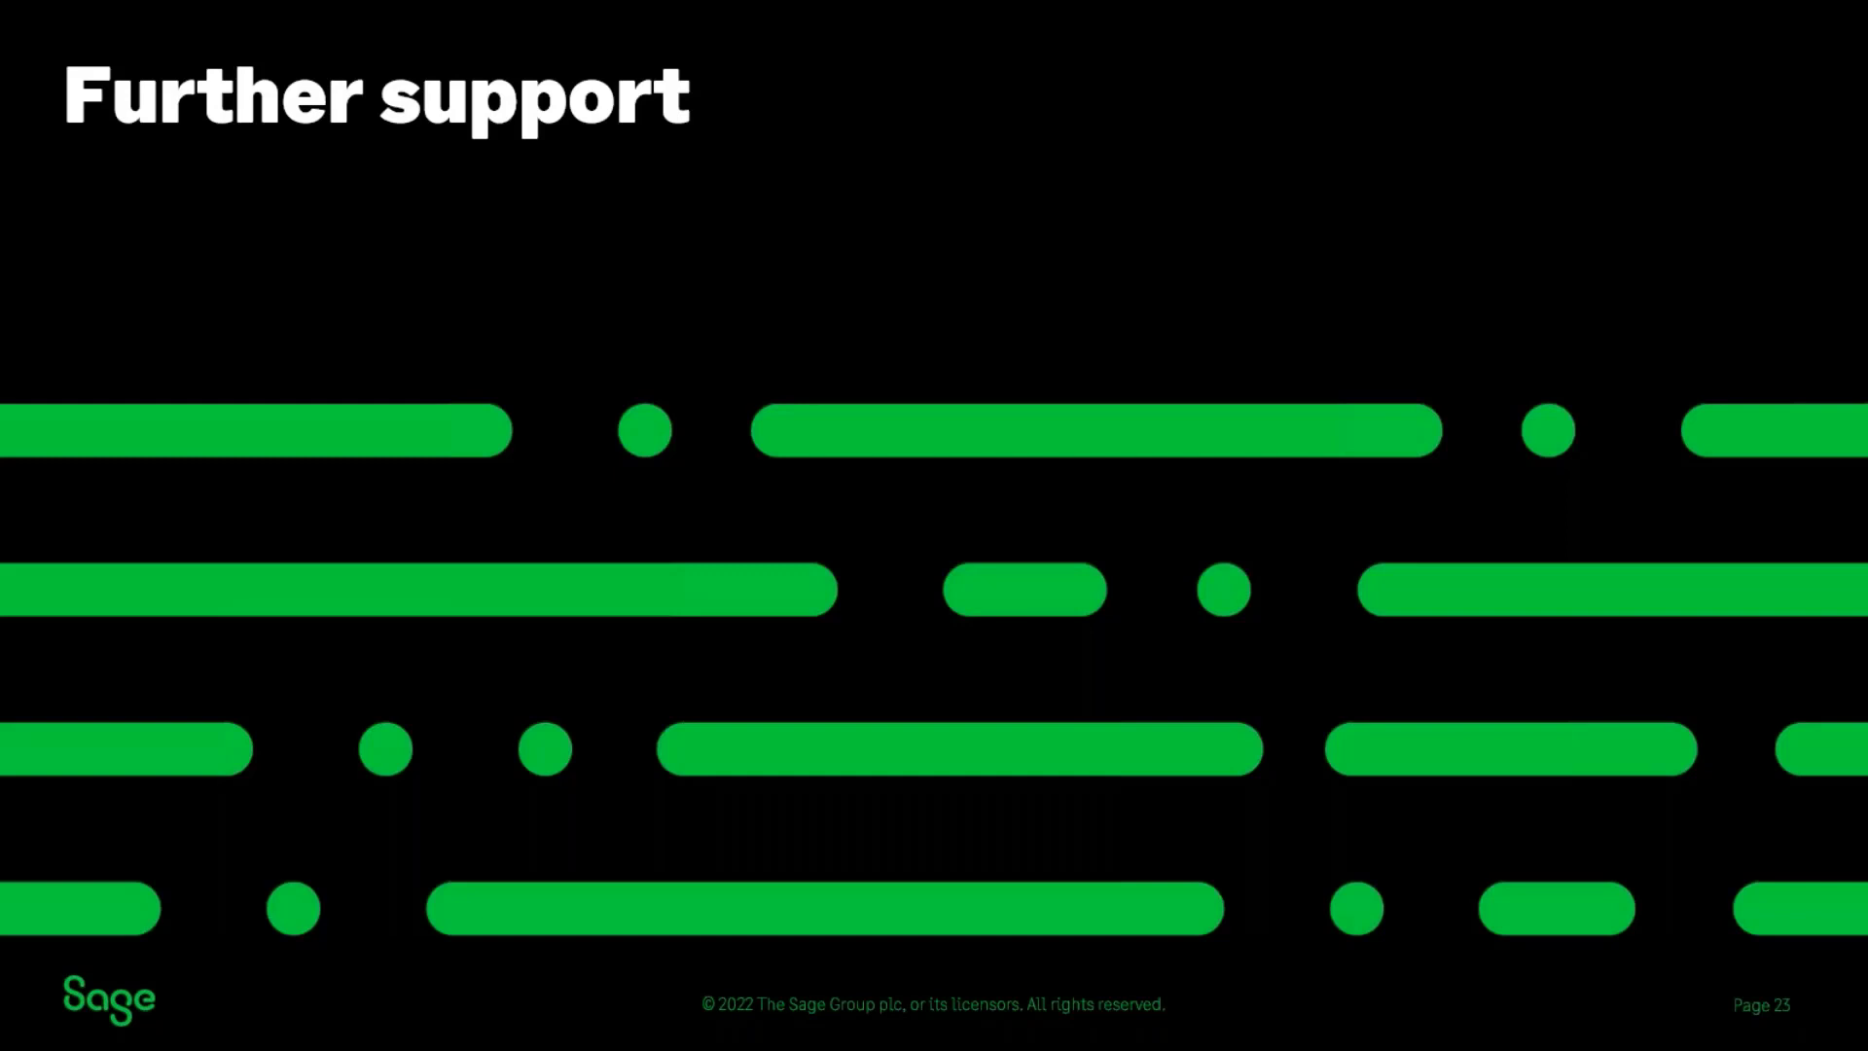